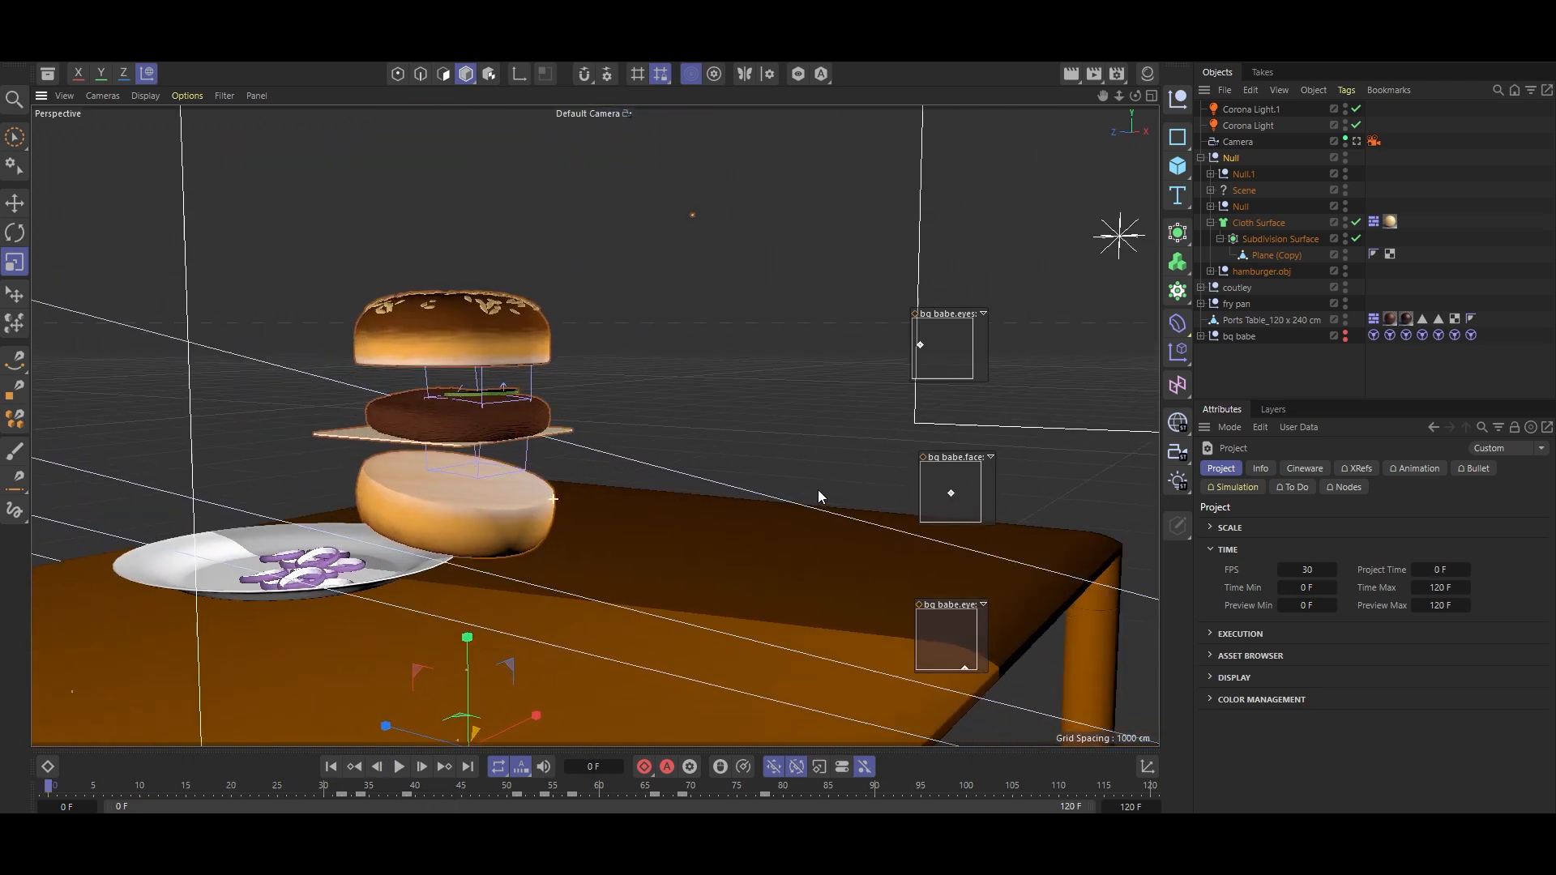
pyautogui.keyDown('alt'); pyautogui.moveTo(818, 491); pyautogui.dragTo(636, 495); pyautogui.keyUp('alt')
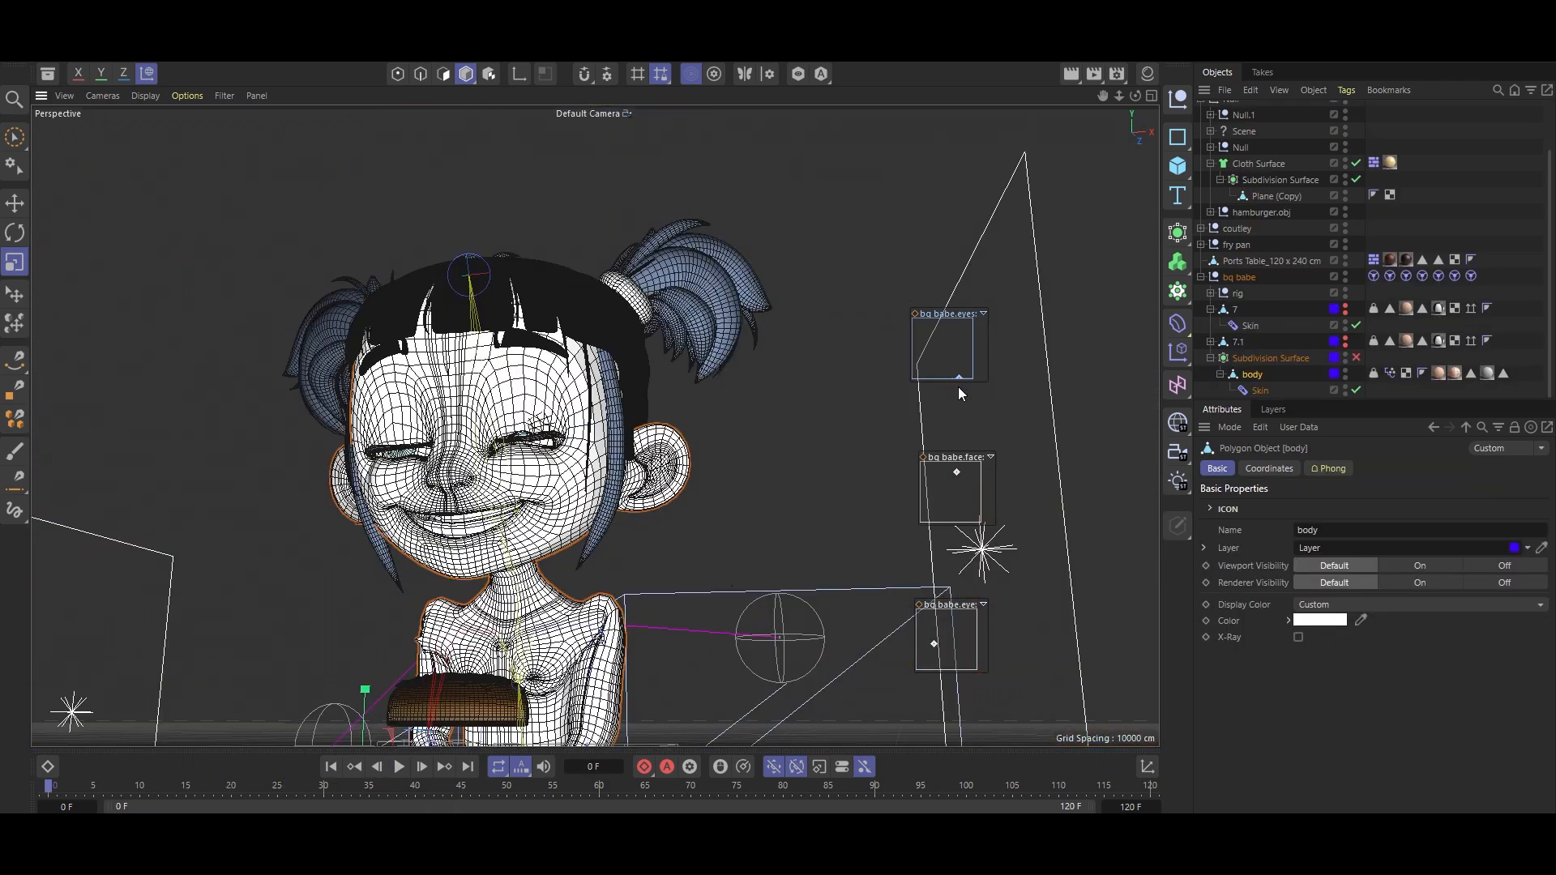
# Pose the bq babe character's eyes and face with the on-screen facial controllers
pyautogui.moveTo(958, 386); pyautogui.dragTo(990, 378)
pyautogui.moveTo(951, 494)
pyautogui.mouseDown()
pyautogui.moveTo(953, 509)
pyautogui.moveTo(938, 486)
pyautogui.mouseUp()
pyautogui.moveTo(972, 357); pyautogui.dragTo(932, 346)
pyautogui.moveTo(934, 643)
pyautogui.mouseDown()
pyautogui.moveTo(979, 625)
pyautogui.moveTo(954, 641)
pyautogui.mouseUp()
pyautogui.moveTo(938, 486); pyautogui.dragTo(970, 479)
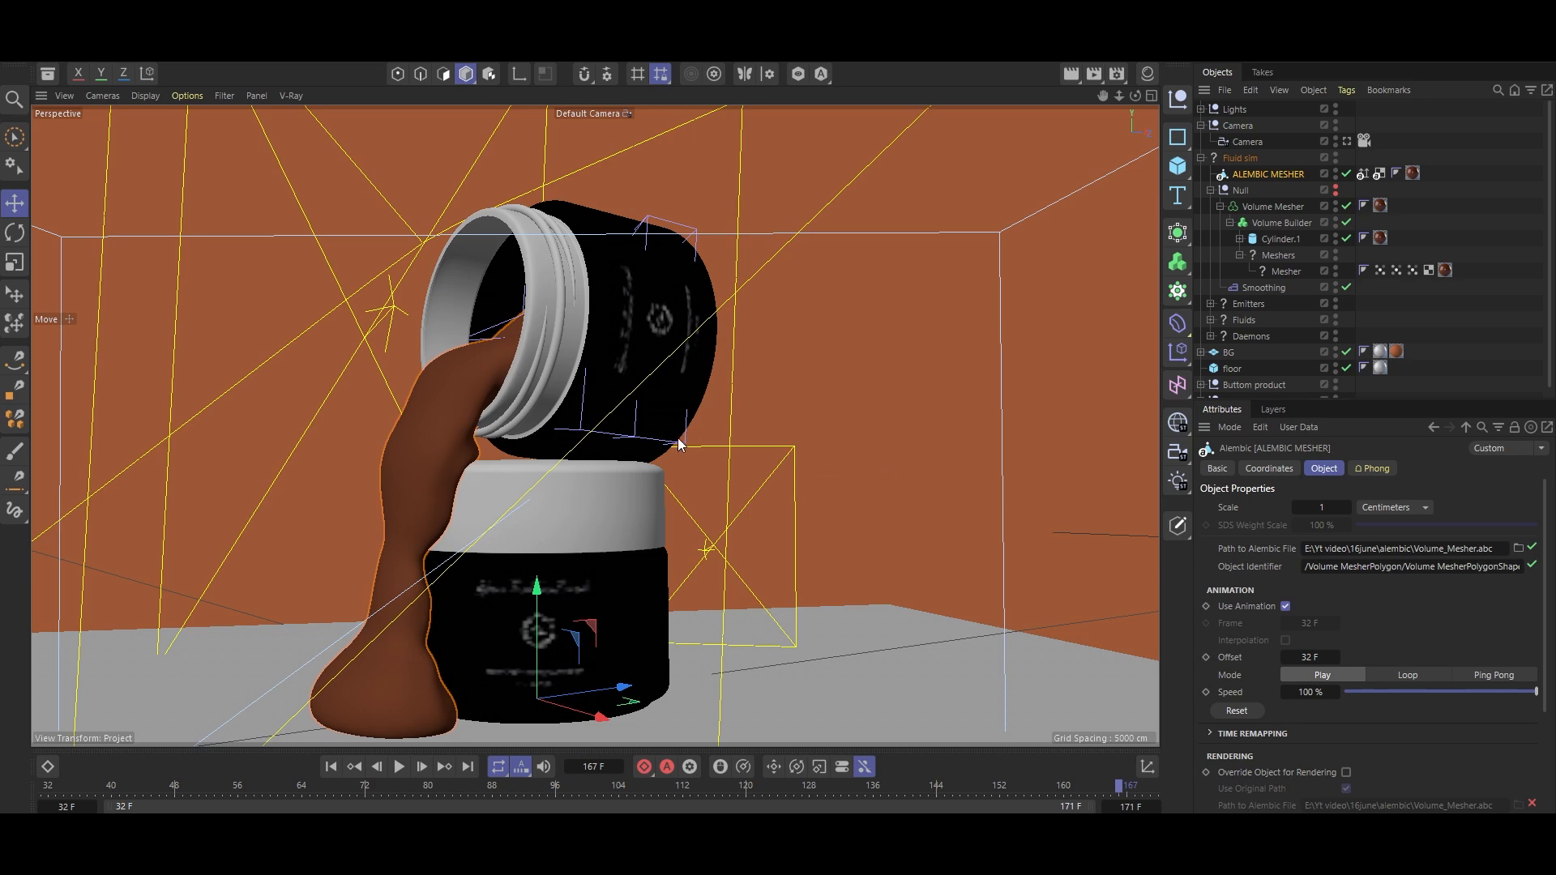
pyautogui.keyDown('alt'); pyautogui.moveTo(679, 444); pyautogui.dragTo(459, 484); pyautogui.keyUp('alt')
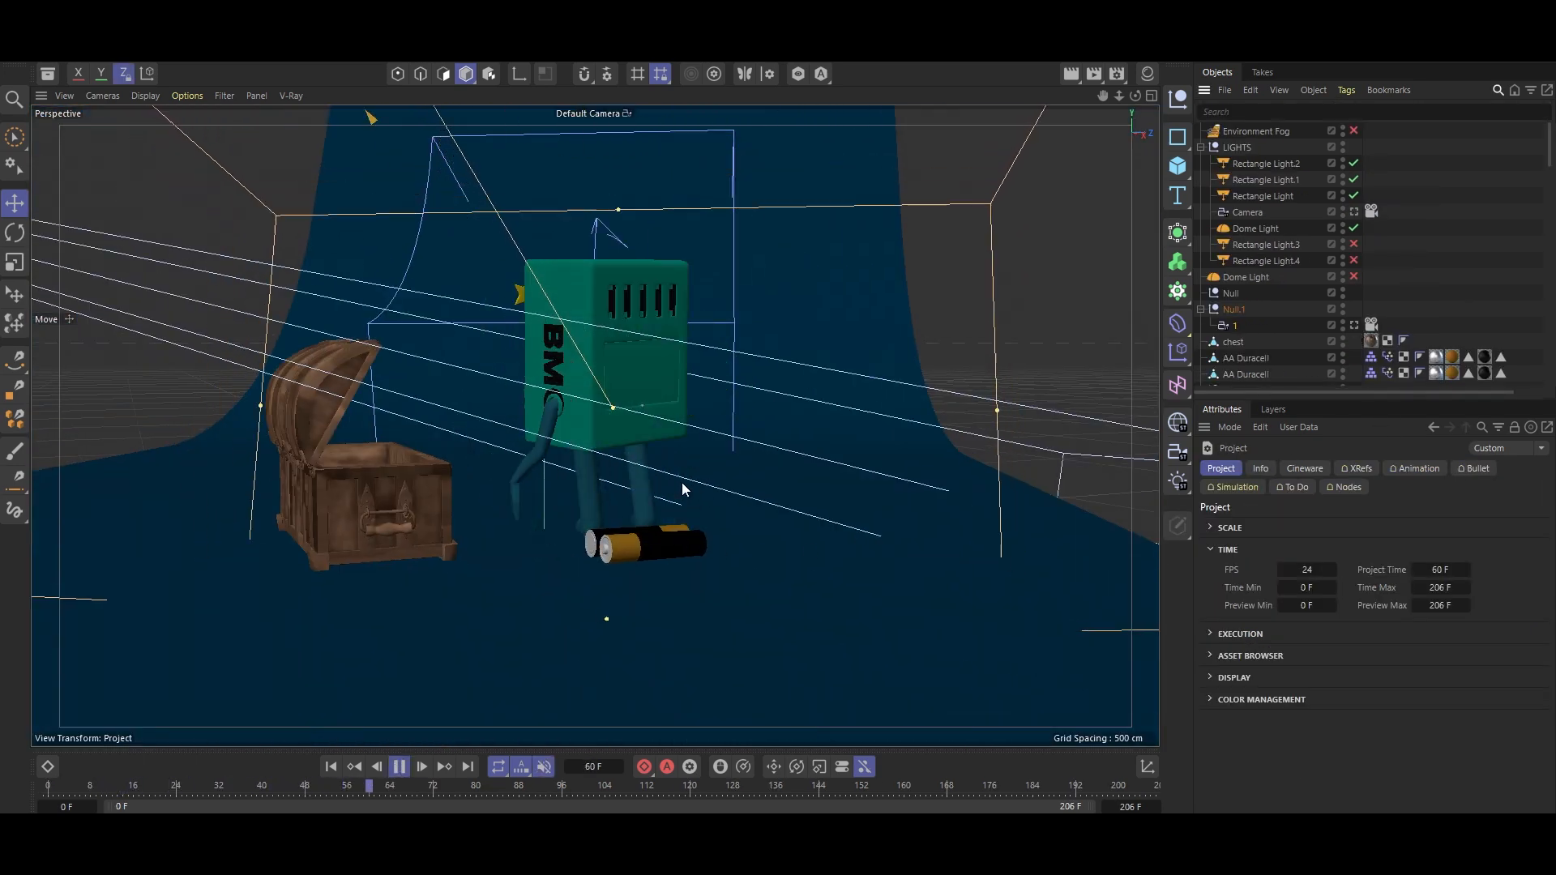
pyautogui.keyDown('alt'); pyautogui.moveTo(682, 483); pyautogui.dragTo(235, 416); pyautogui.keyUp('alt')
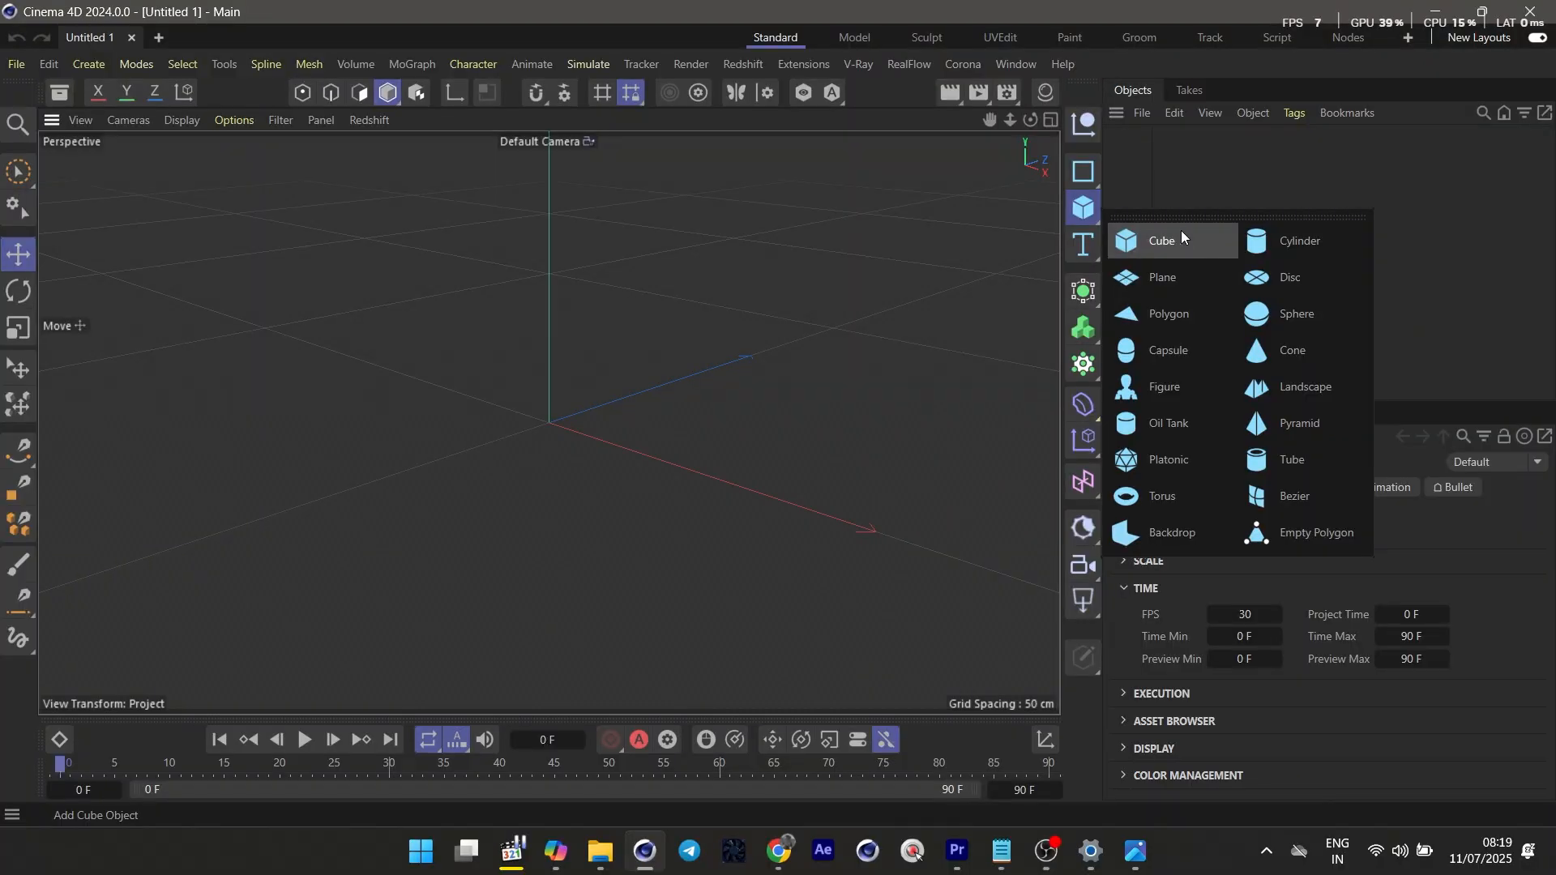
# Add a plane and rotate it so that it stands upright, facing the front
pyautogui.click(1192, 275)
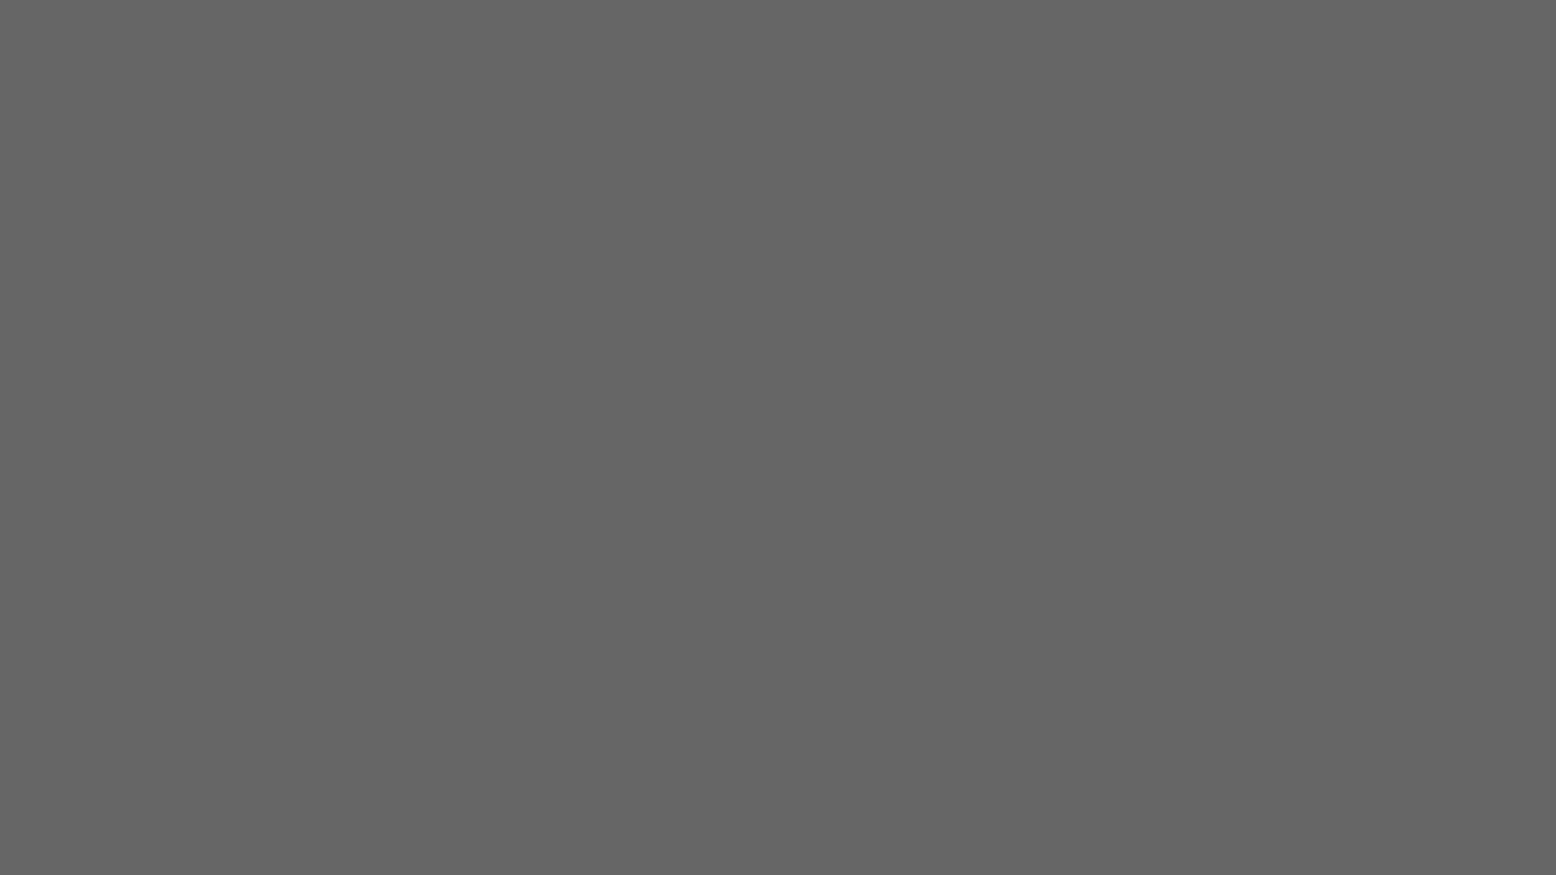
pyautogui.press('r')
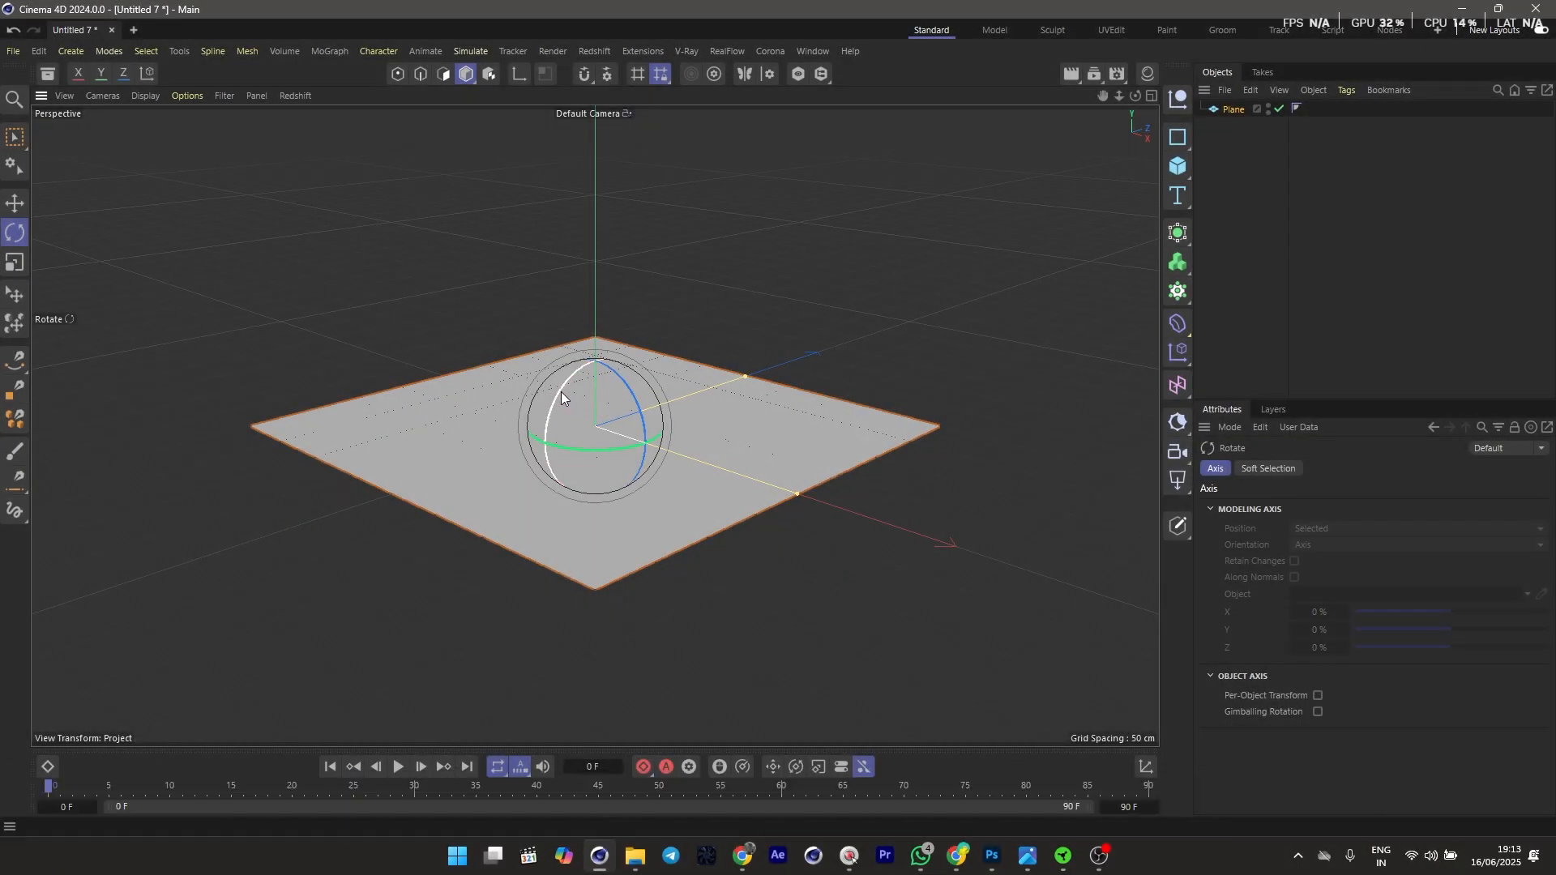
pyautogui.moveTo(560, 389); pyautogui.dragTo(560, 483)
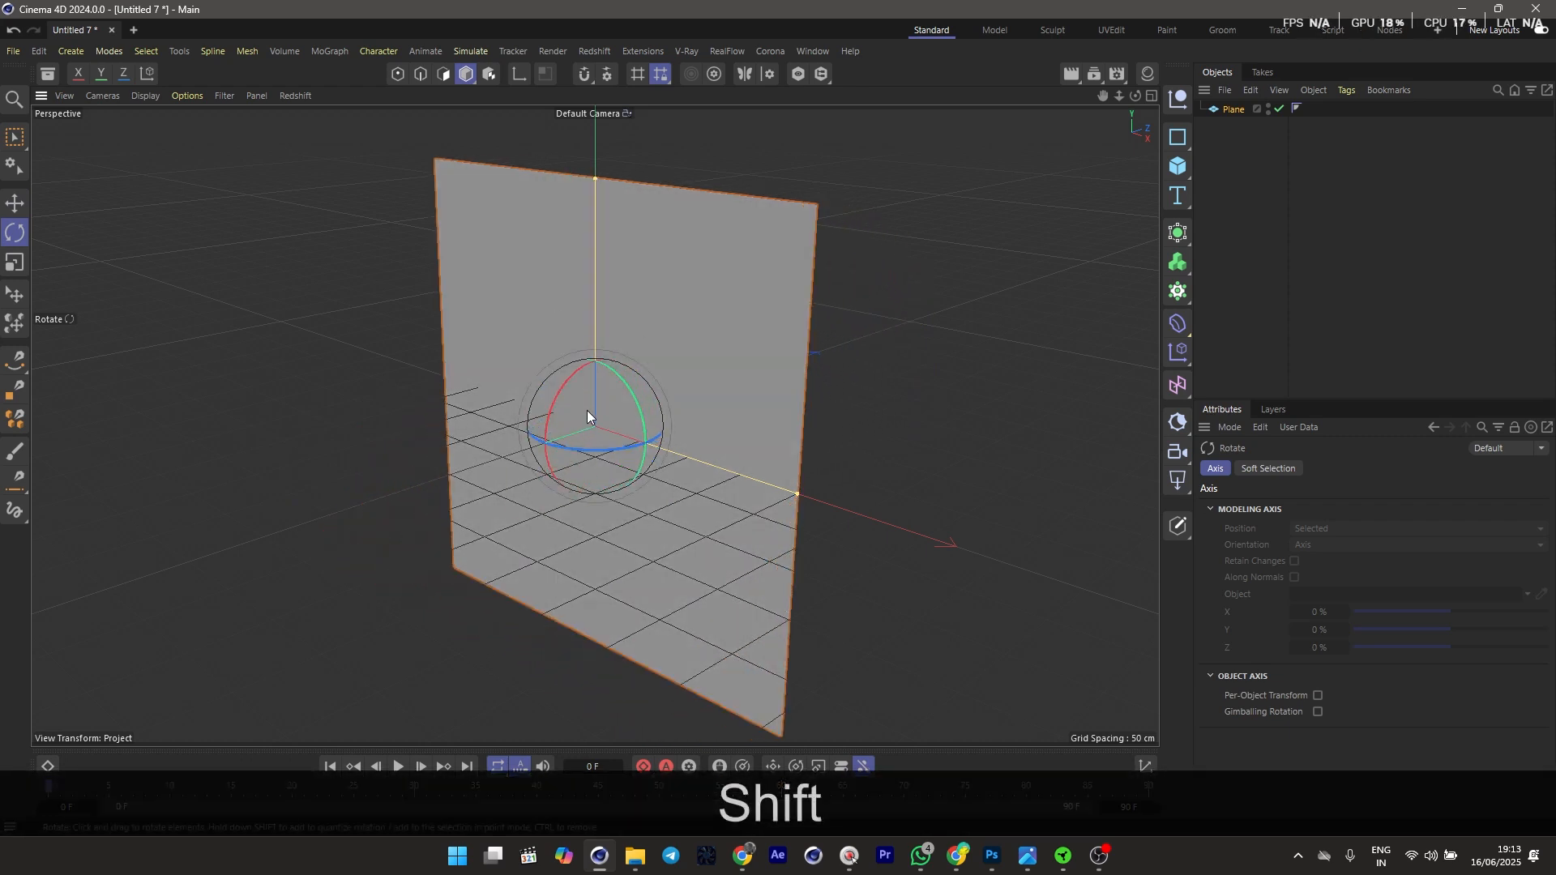
# Set the plane's height to 500 cm
pyautogui.click(1221, 110)
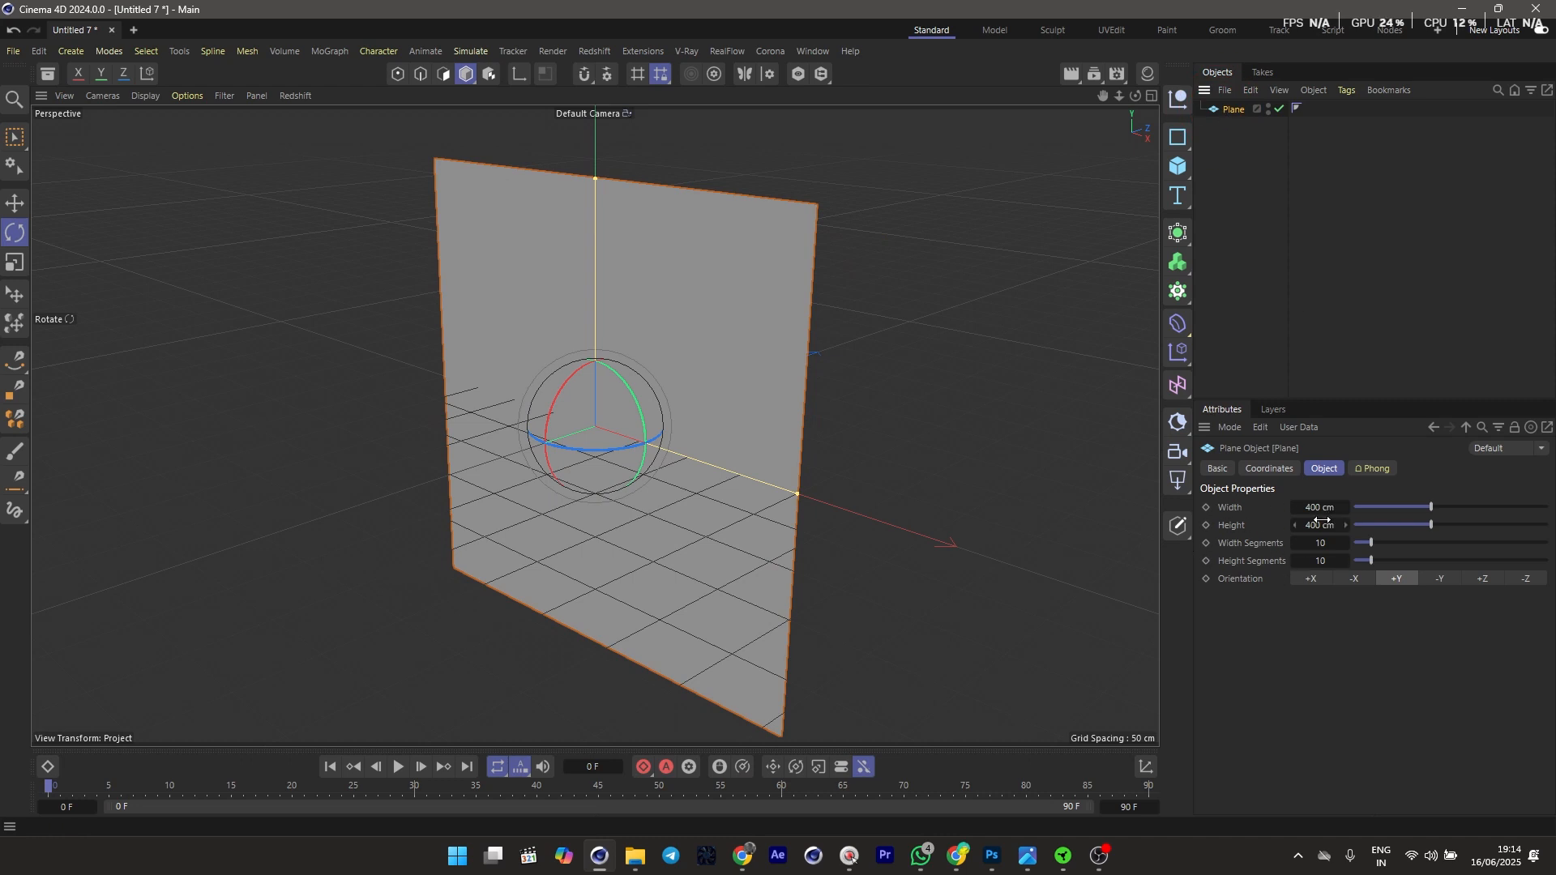
pyautogui.write('500')
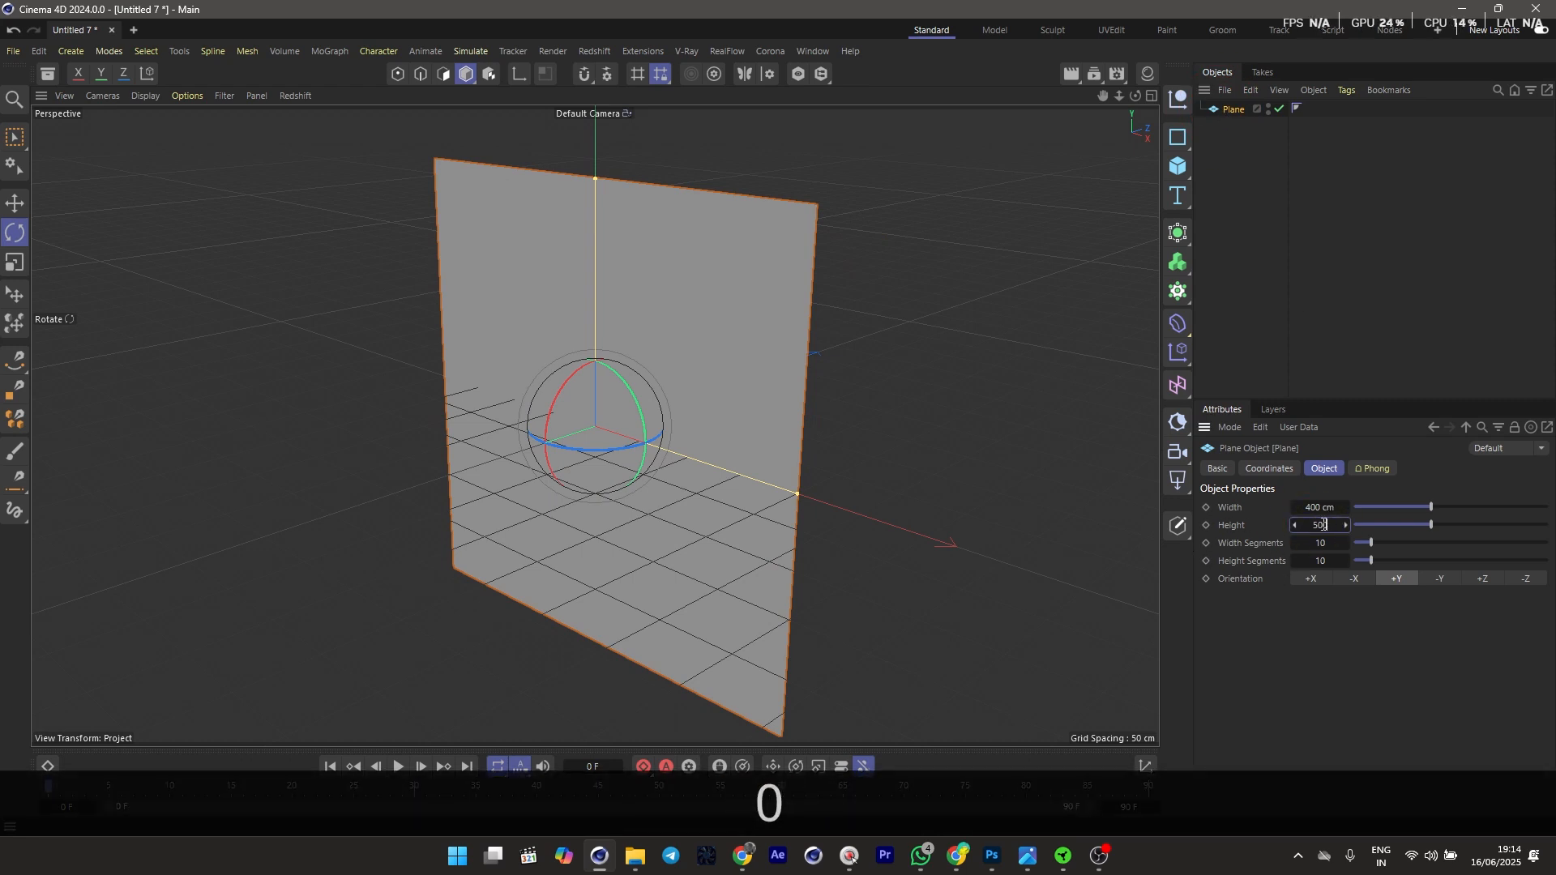
pyautogui.press('Return')
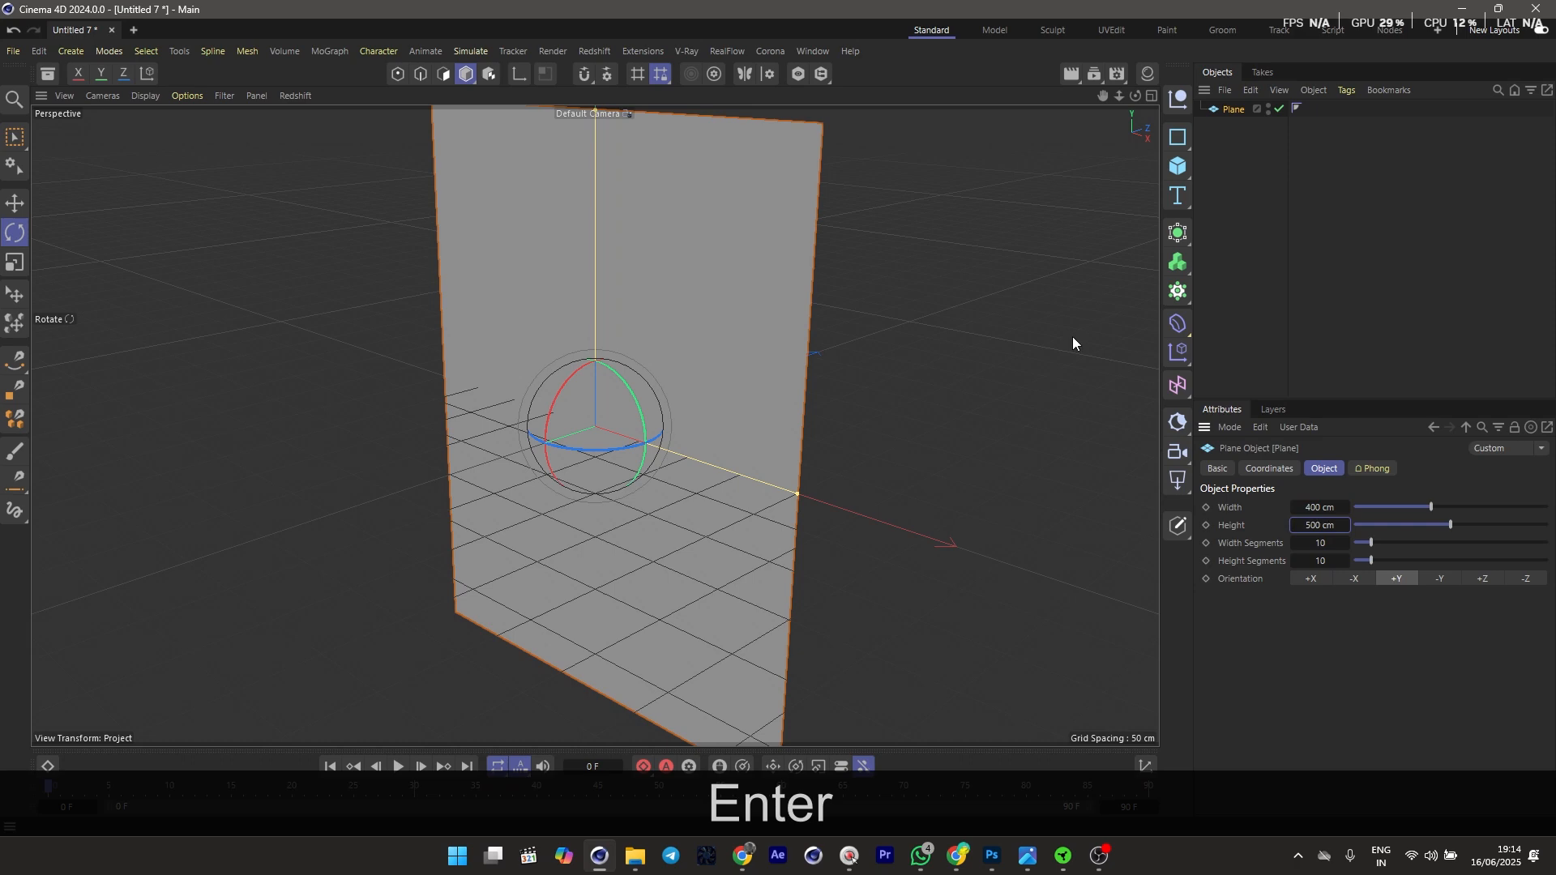
# Switch the renderer in the render settings to V-Ray
pyautogui.scroll(-3, 427, 507)
pyautogui.keyDown('alt'); pyautogui.moveTo(407, 485); pyautogui.dragTo(567, 392); pyautogui.keyUp('alt')
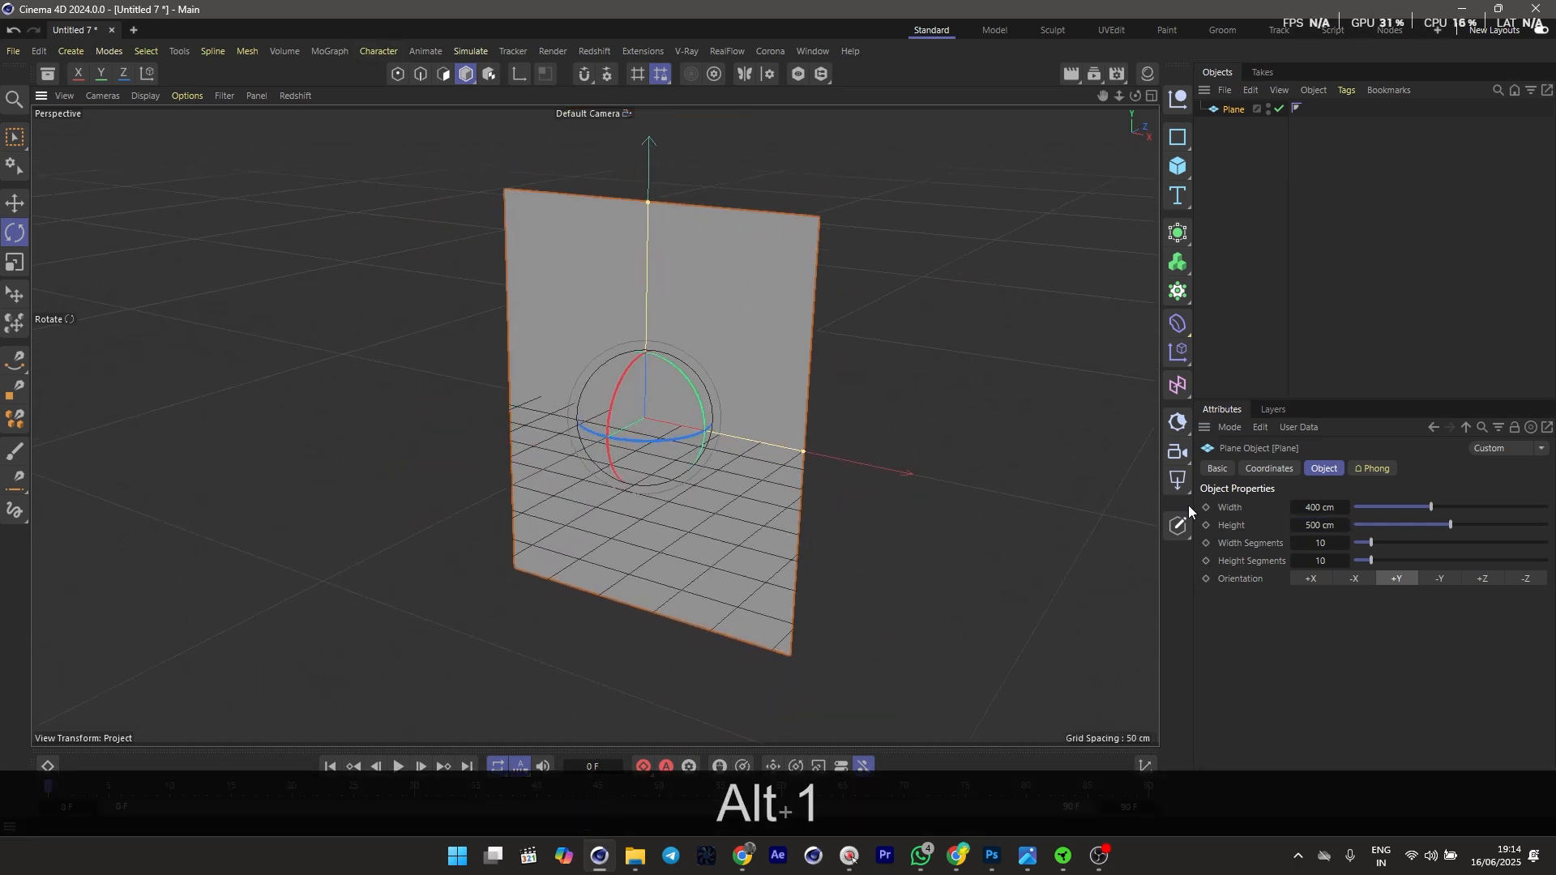
pyautogui.click(1116, 73)
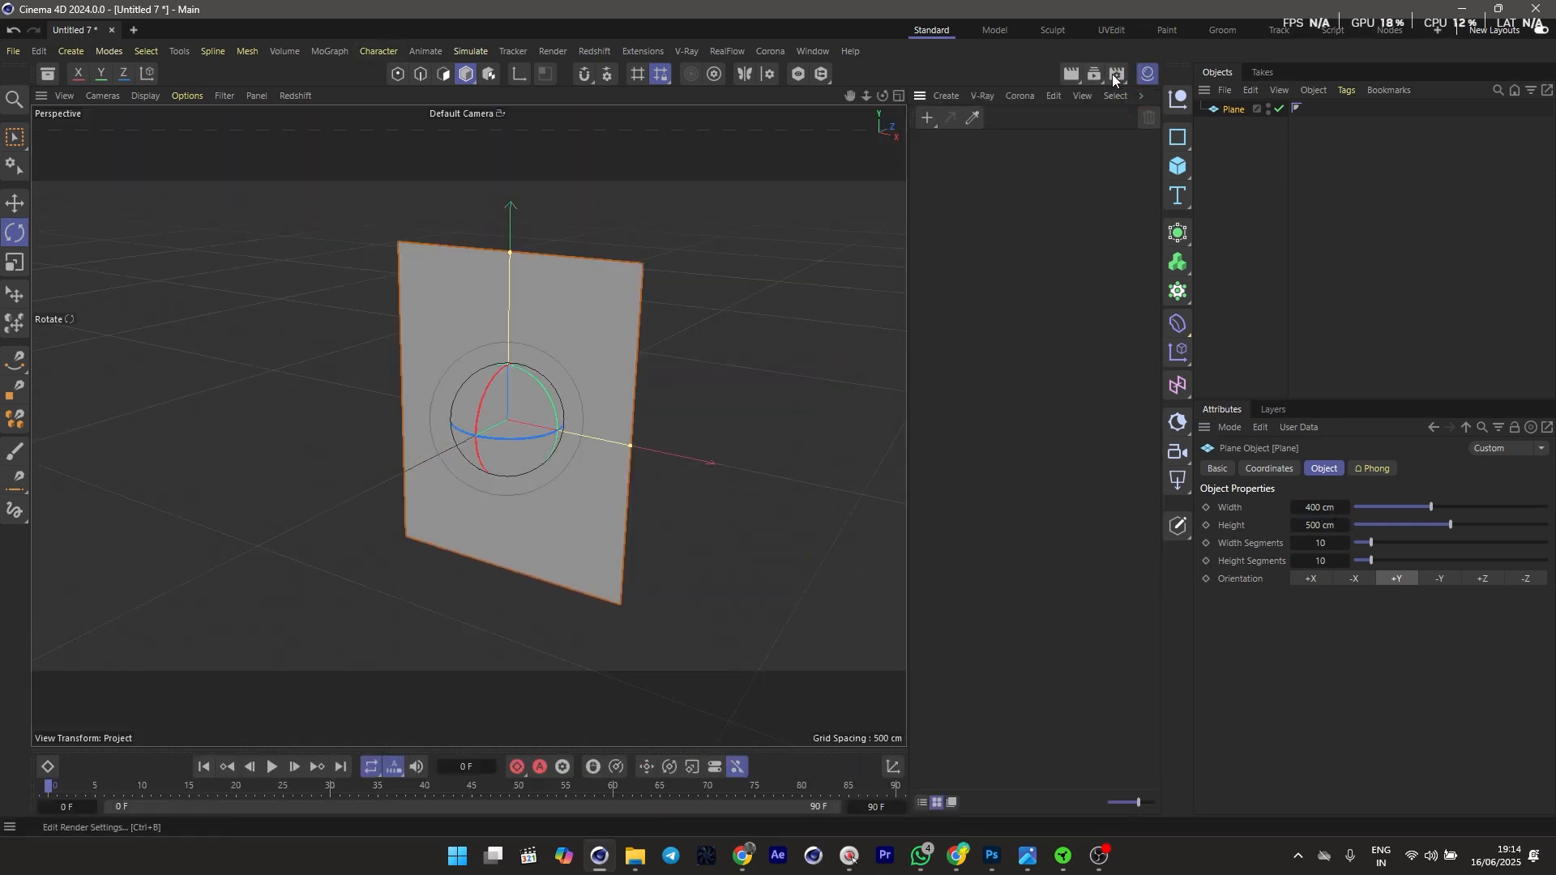
pyautogui.click(1131, 103)
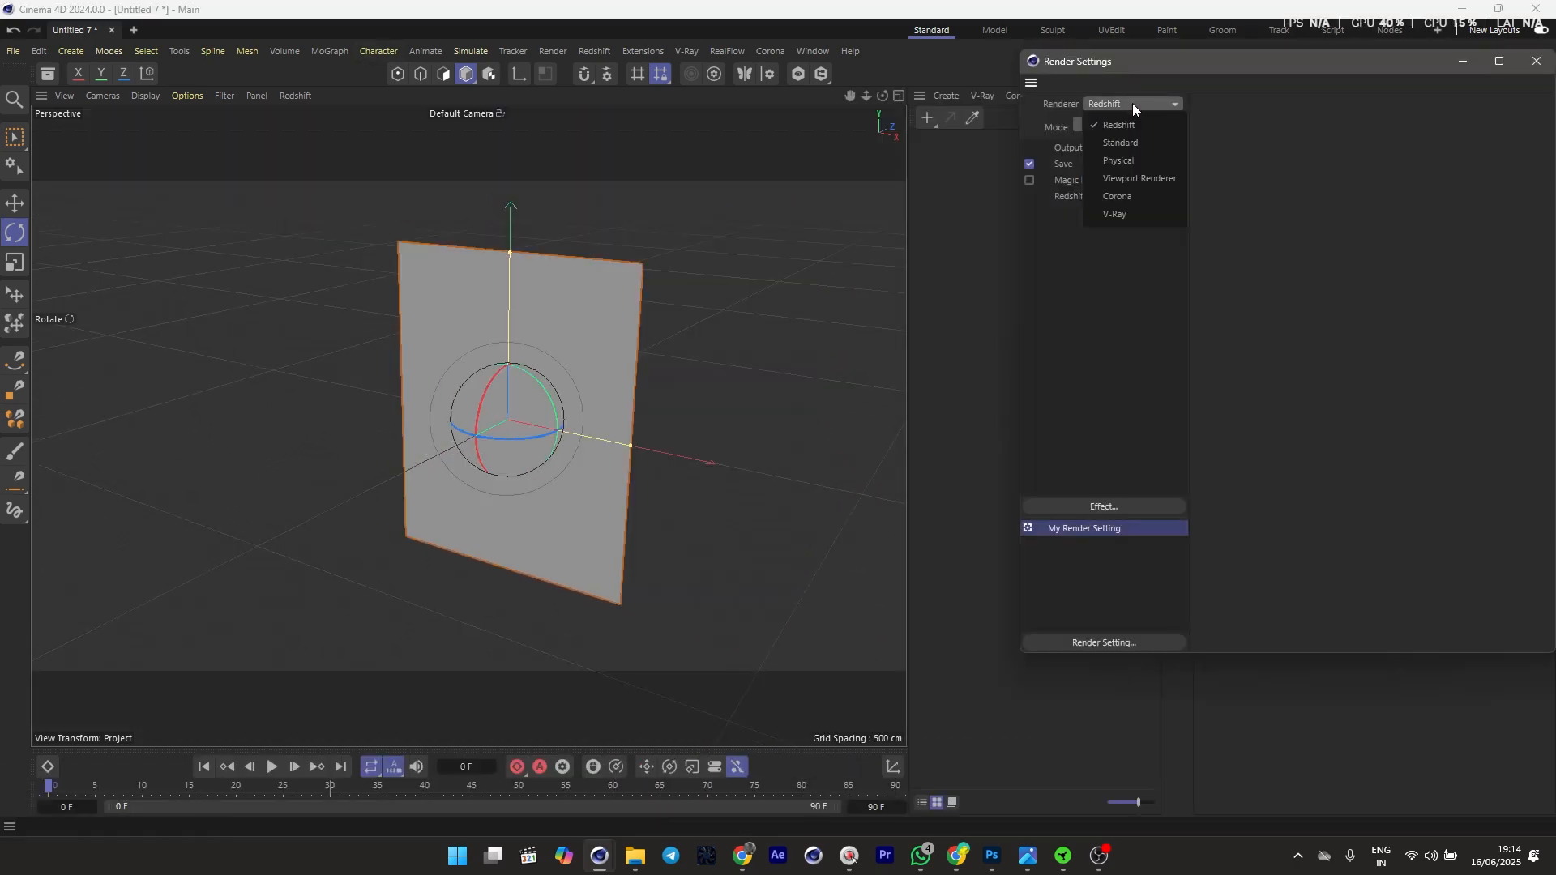
pyautogui.click(1117, 216)
pyautogui.click(1536, 62)
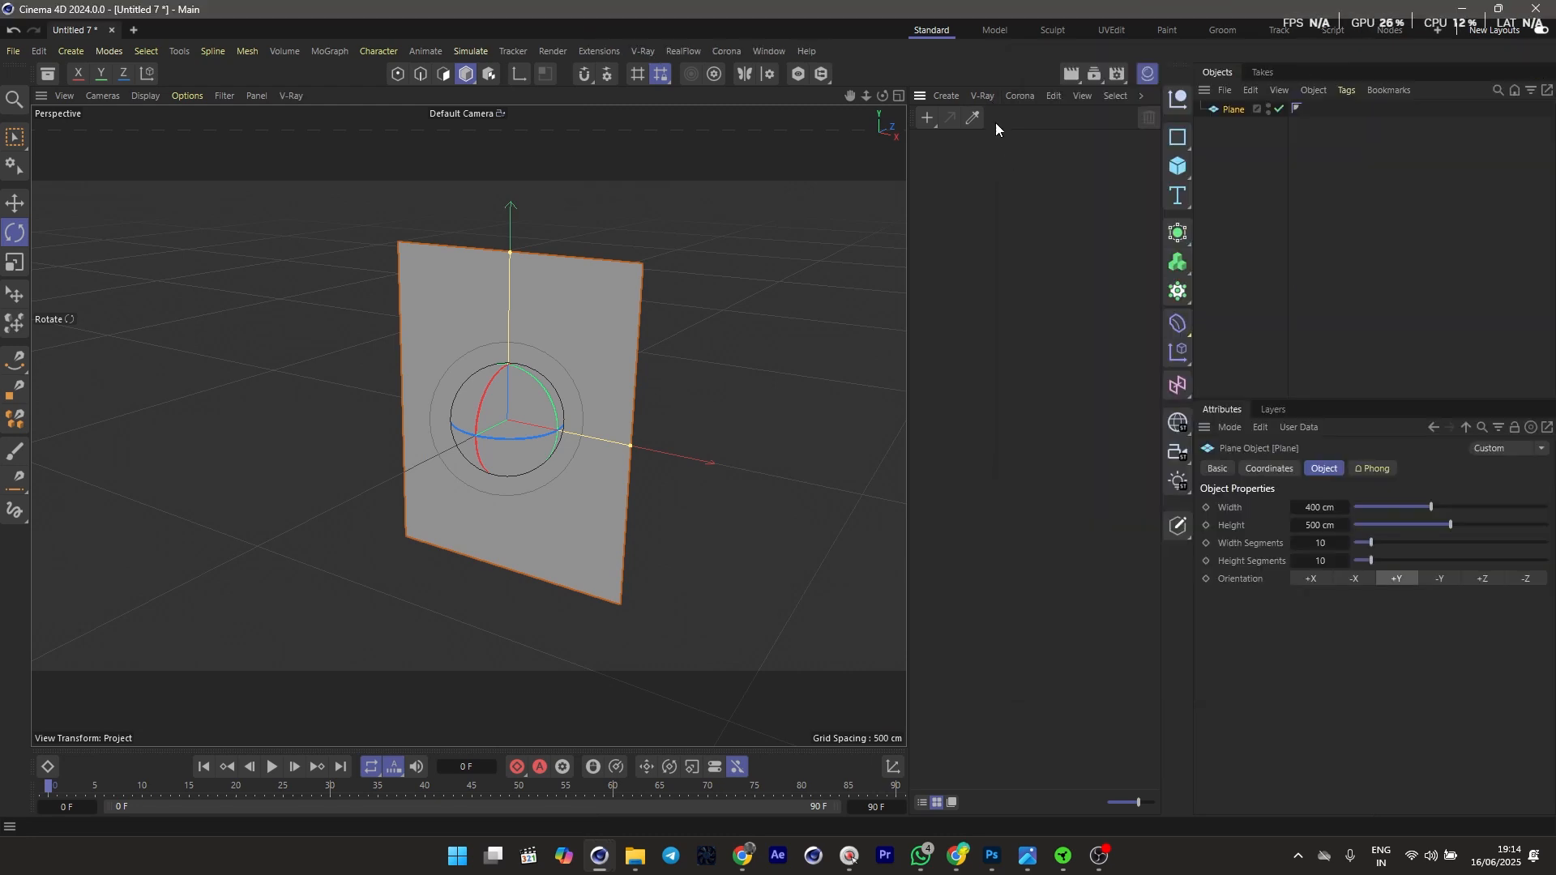
# Create a V-Ray Material and load the image refrences.jpg as its diffuse texture
pyautogui.click(984, 98)
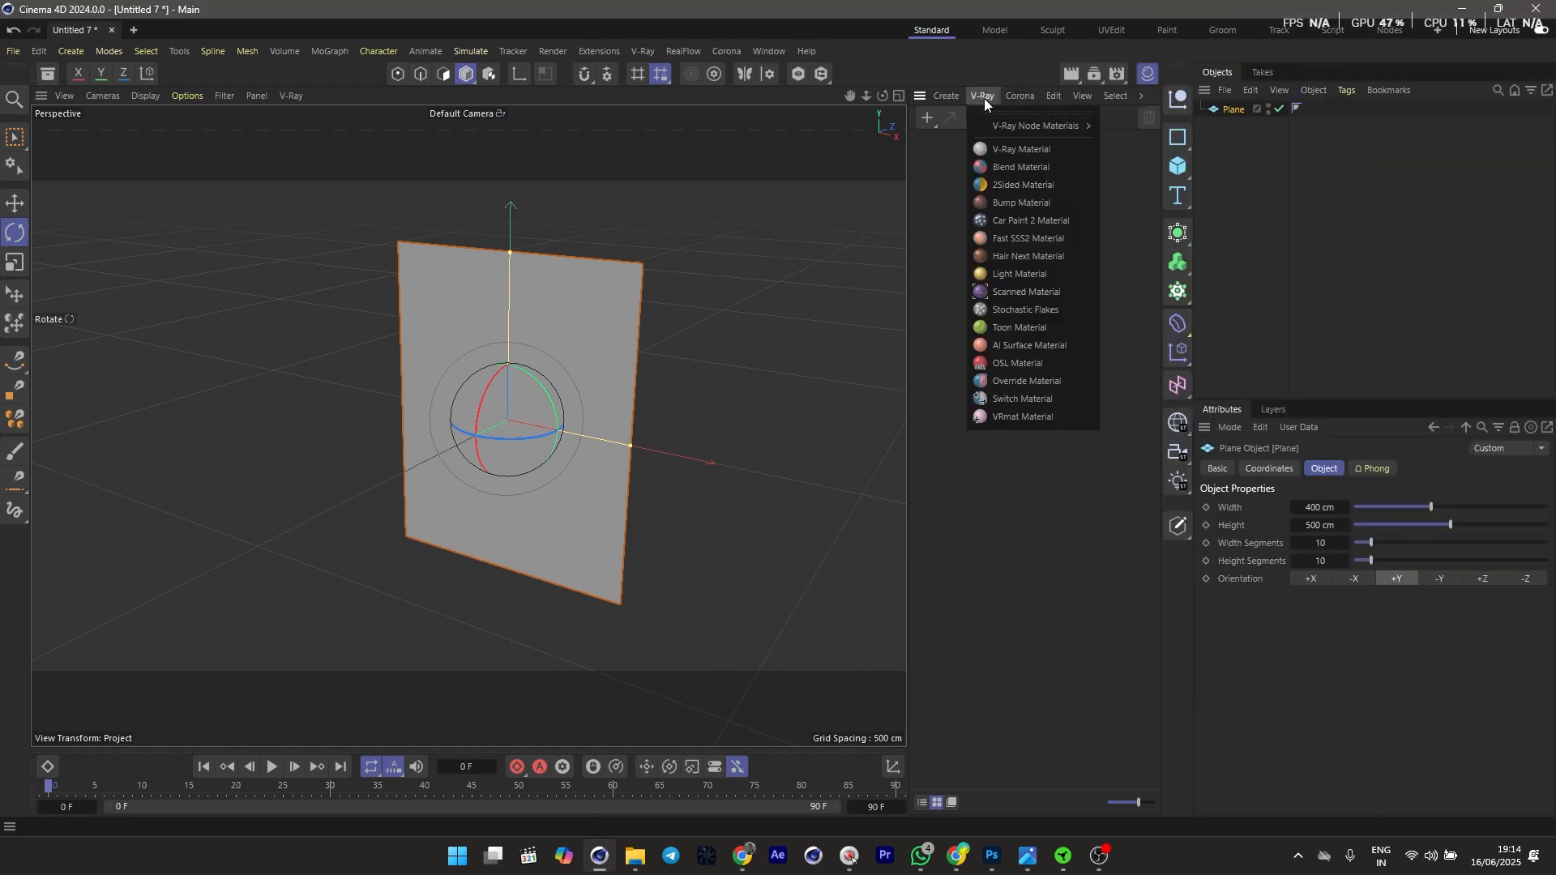
pyautogui.click(1019, 150)
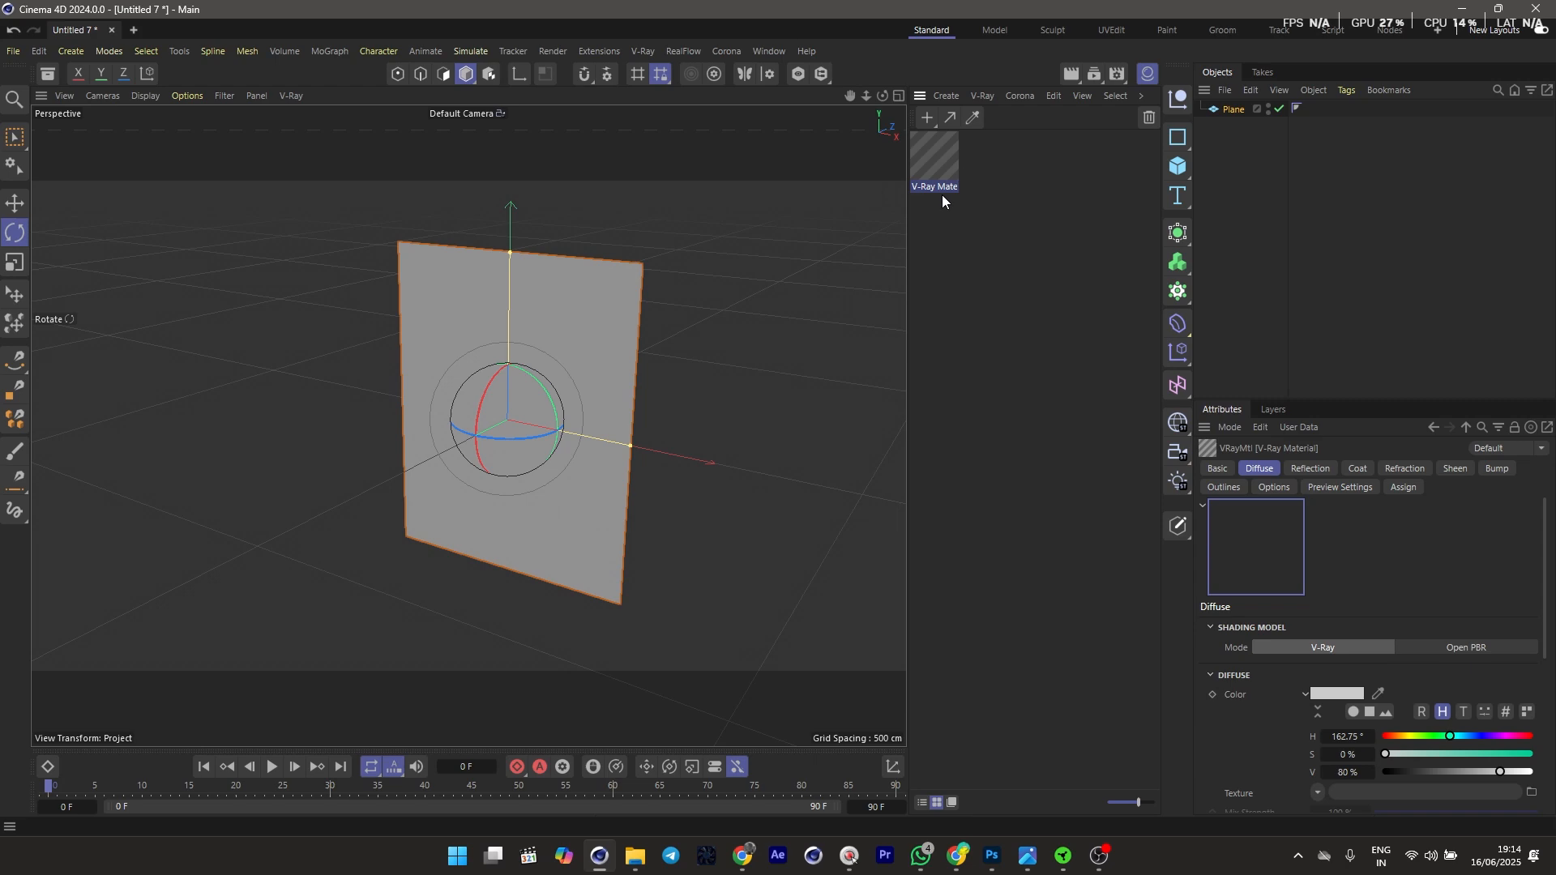
pyautogui.doubleClick(940, 167)
pyautogui.click(978, 331)
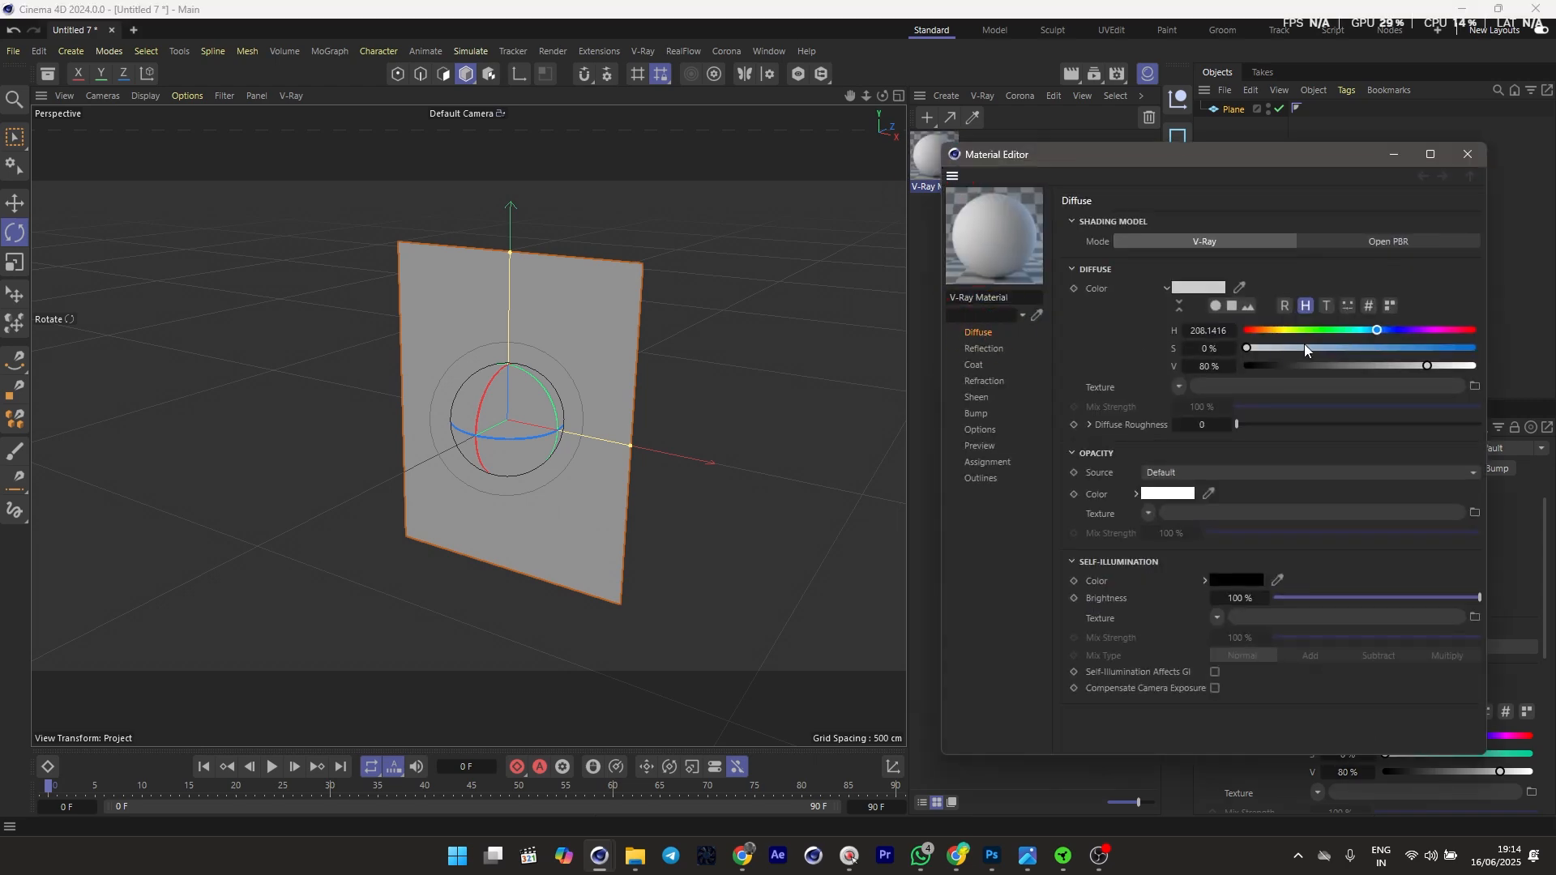
pyautogui.click(1476, 386)
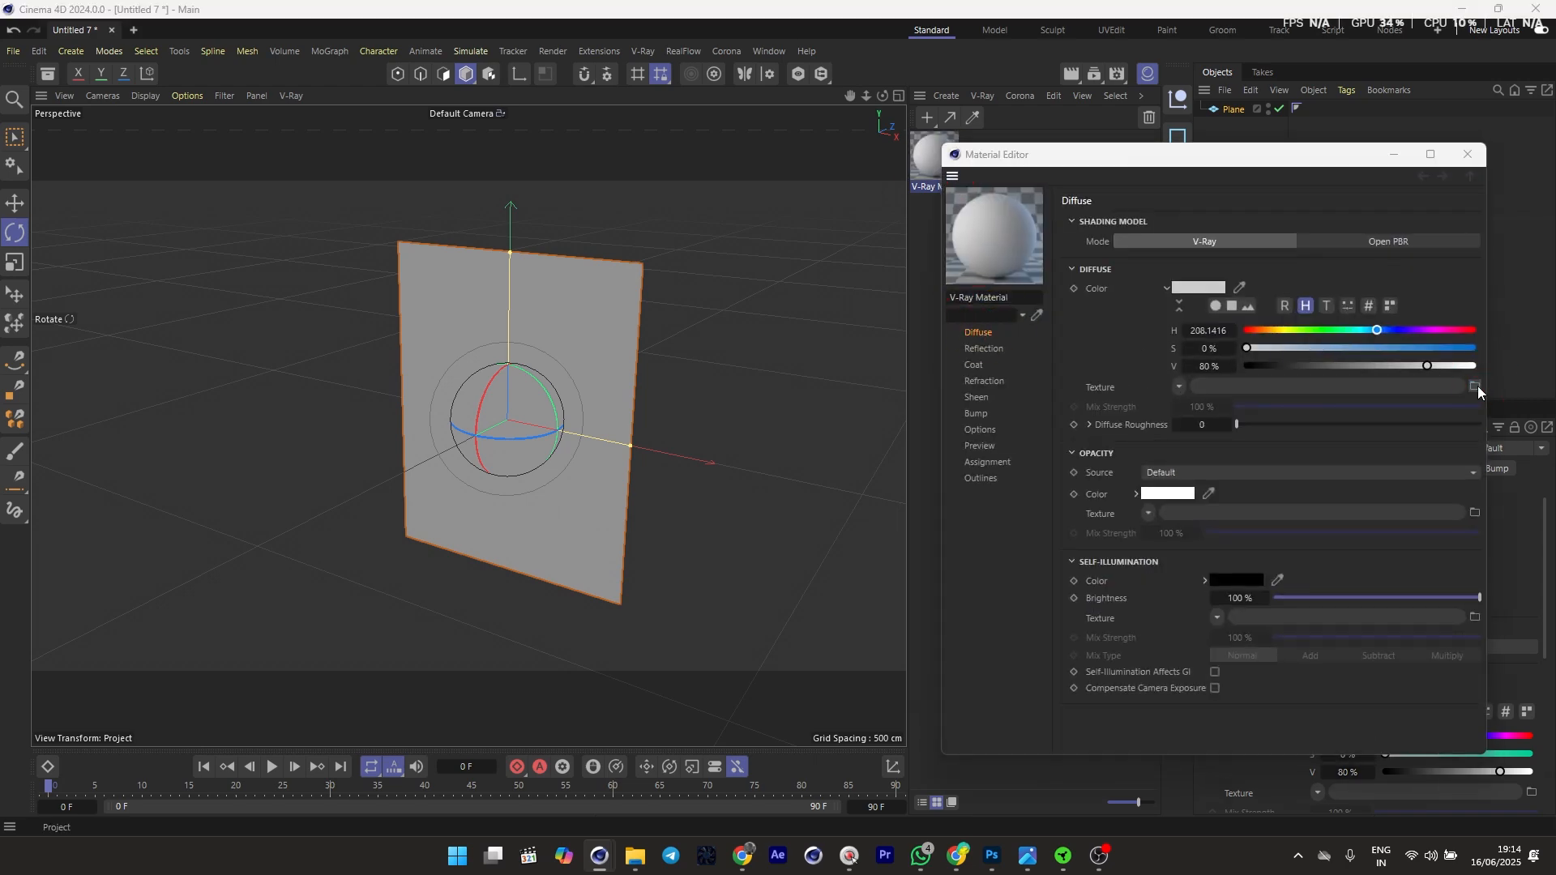
pyautogui.click(1003, 411)
pyautogui.click(1310, 337)
pyautogui.doubleClick(1310, 337)
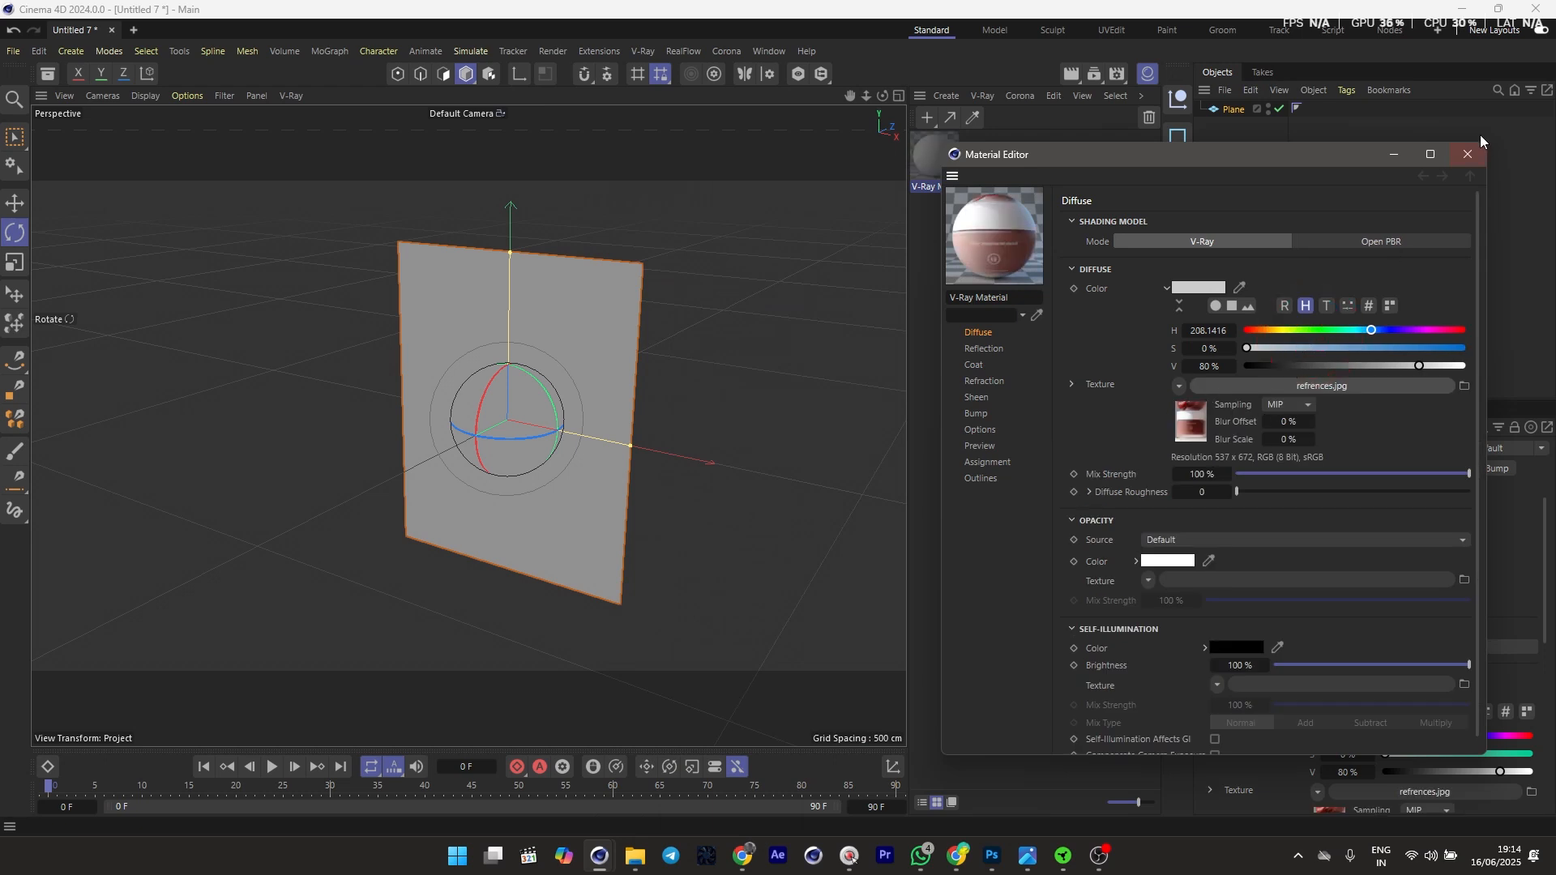
# Override the material's preview preferences and set its editor map size to 2048x2048 (16 MB)
pyautogui.click(986, 478)
pyautogui.click(982, 461)
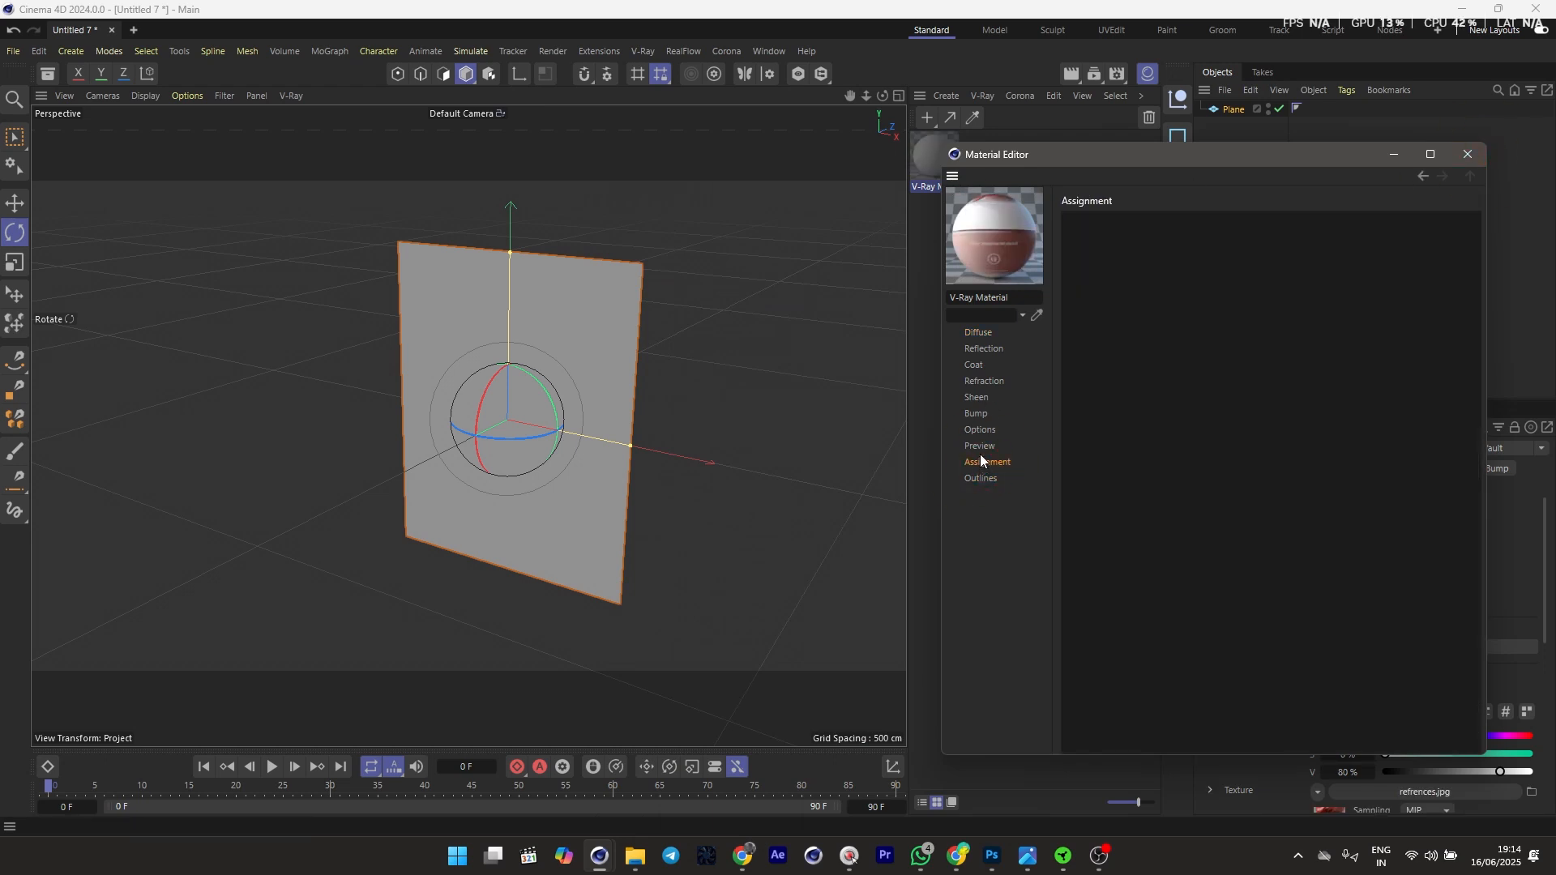
pyautogui.click(980, 448)
pyautogui.click(1191, 219)
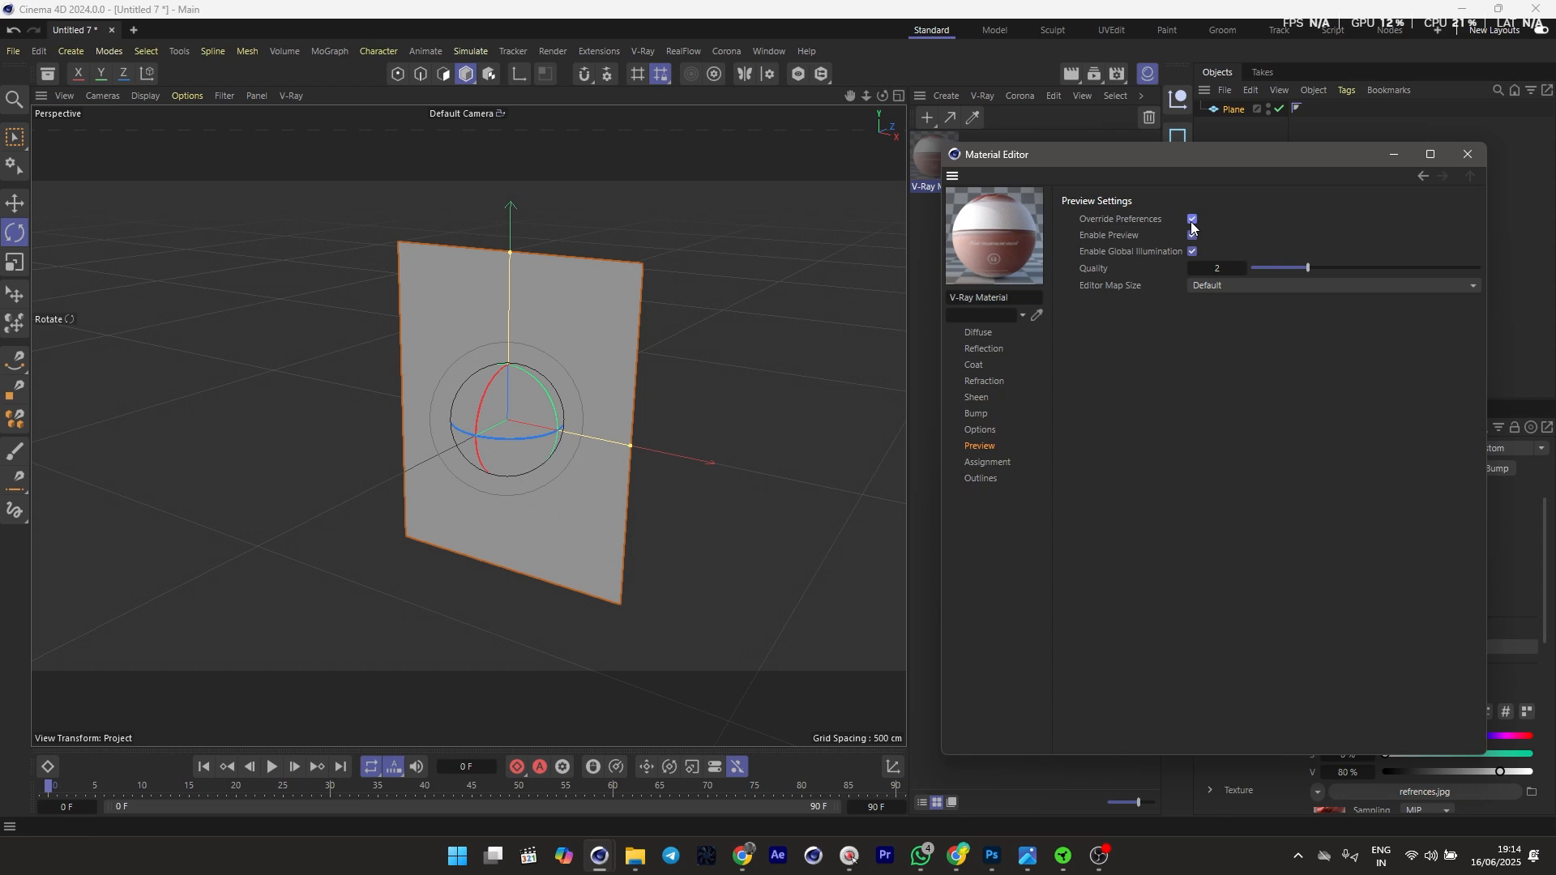
pyautogui.click(1219, 286)
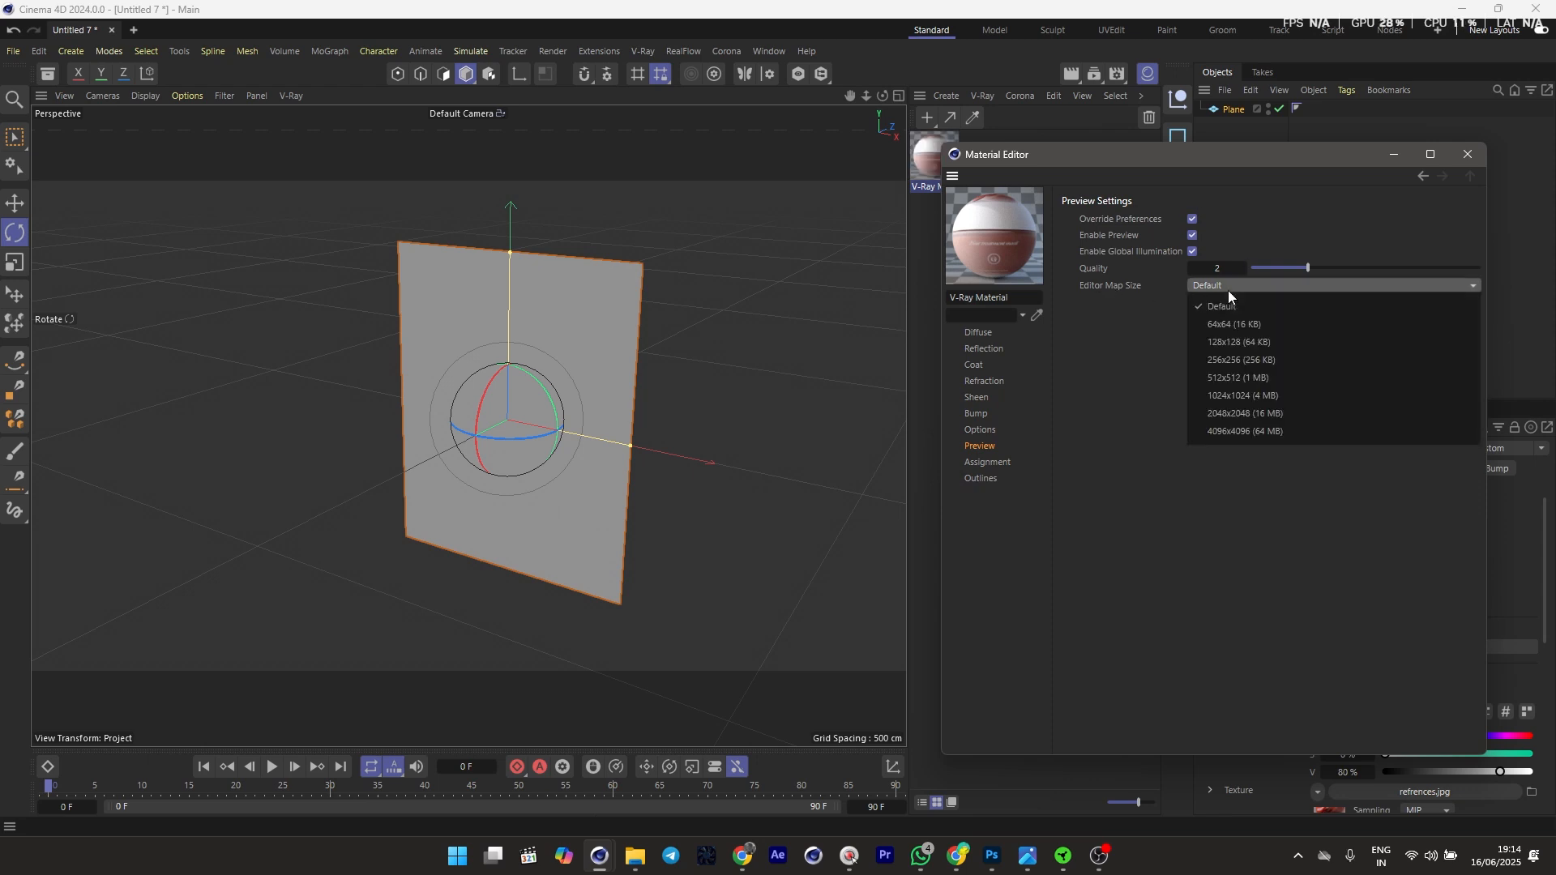
pyautogui.click(1260, 414)
pyautogui.click(1481, 162)
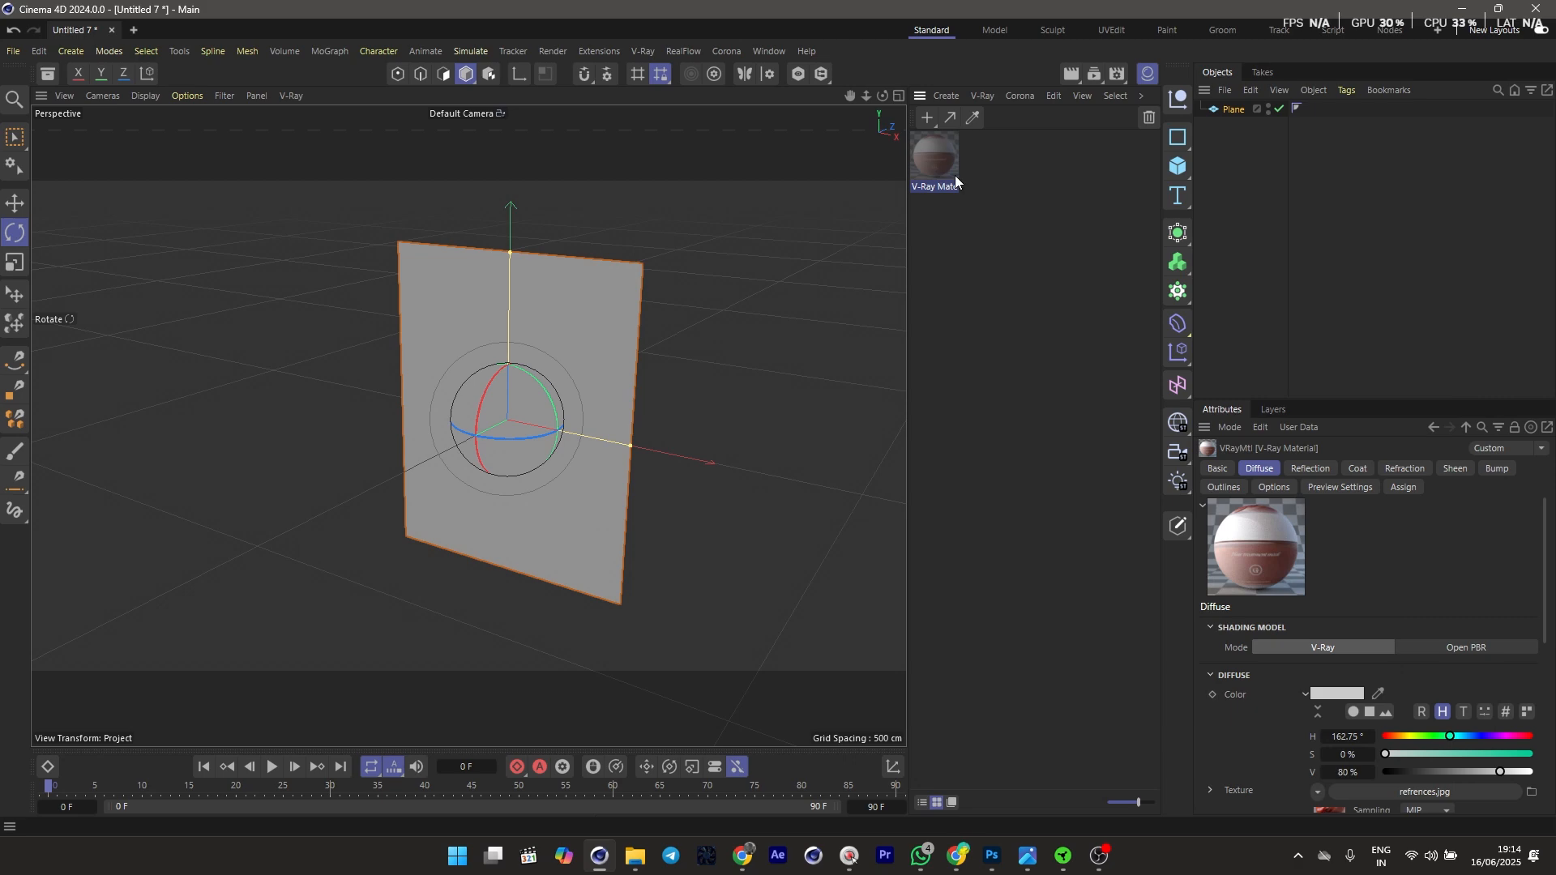
# Apply the V-Ray material to the upright plane and shift the plane slightly behind the origin
pyautogui.moveTo(1258, 119); pyautogui.dragTo(1238, 115)
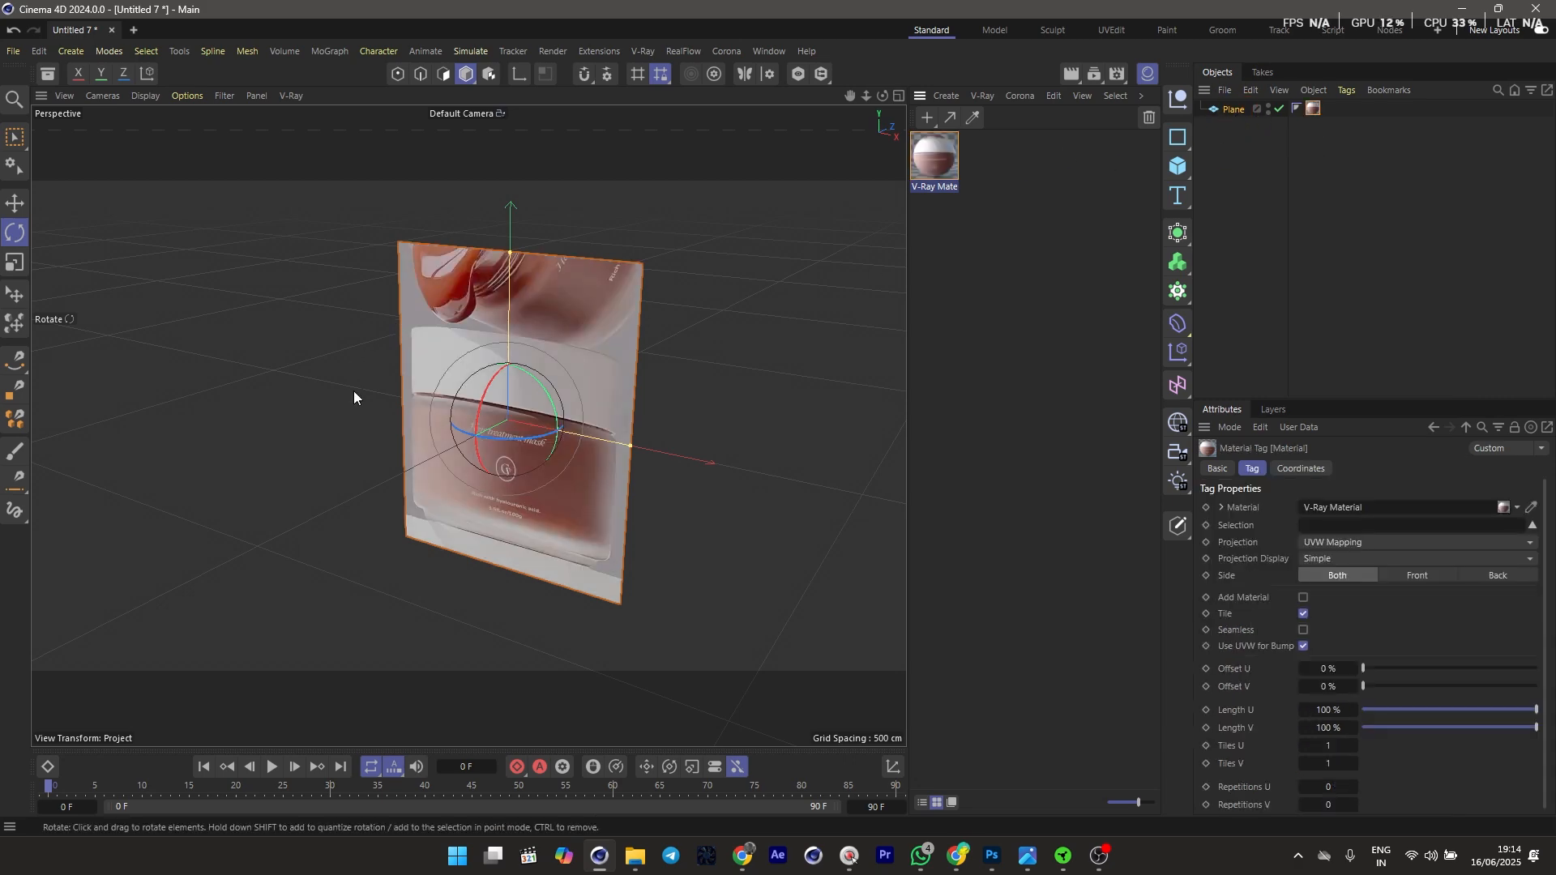
pyautogui.scroll(5, 455, 434)
pyautogui.keyDown('alt'); pyautogui.moveTo(466, 475); pyautogui.dragTo(589, 392); pyautogui.keyUp('alt')
pyautogui.press('e')
pyautogui.hotkey('ctrl', 'z')
# Hide the material manager and show the maximized front view with Gouraud Shading
pyautogui.click(1148, 76)
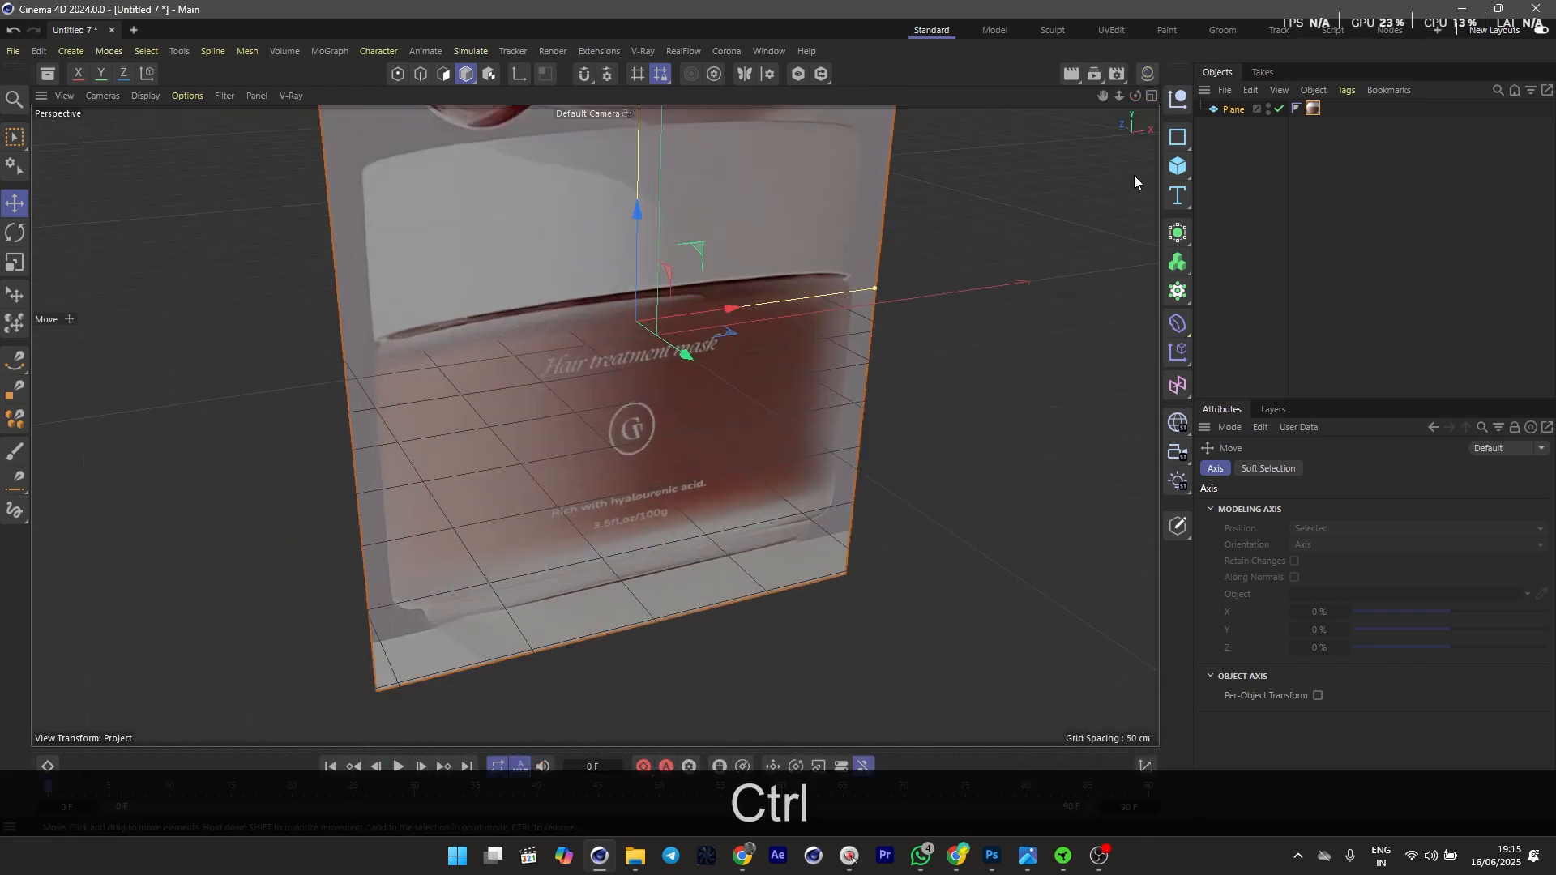
pyautogui.click(1151, 95)
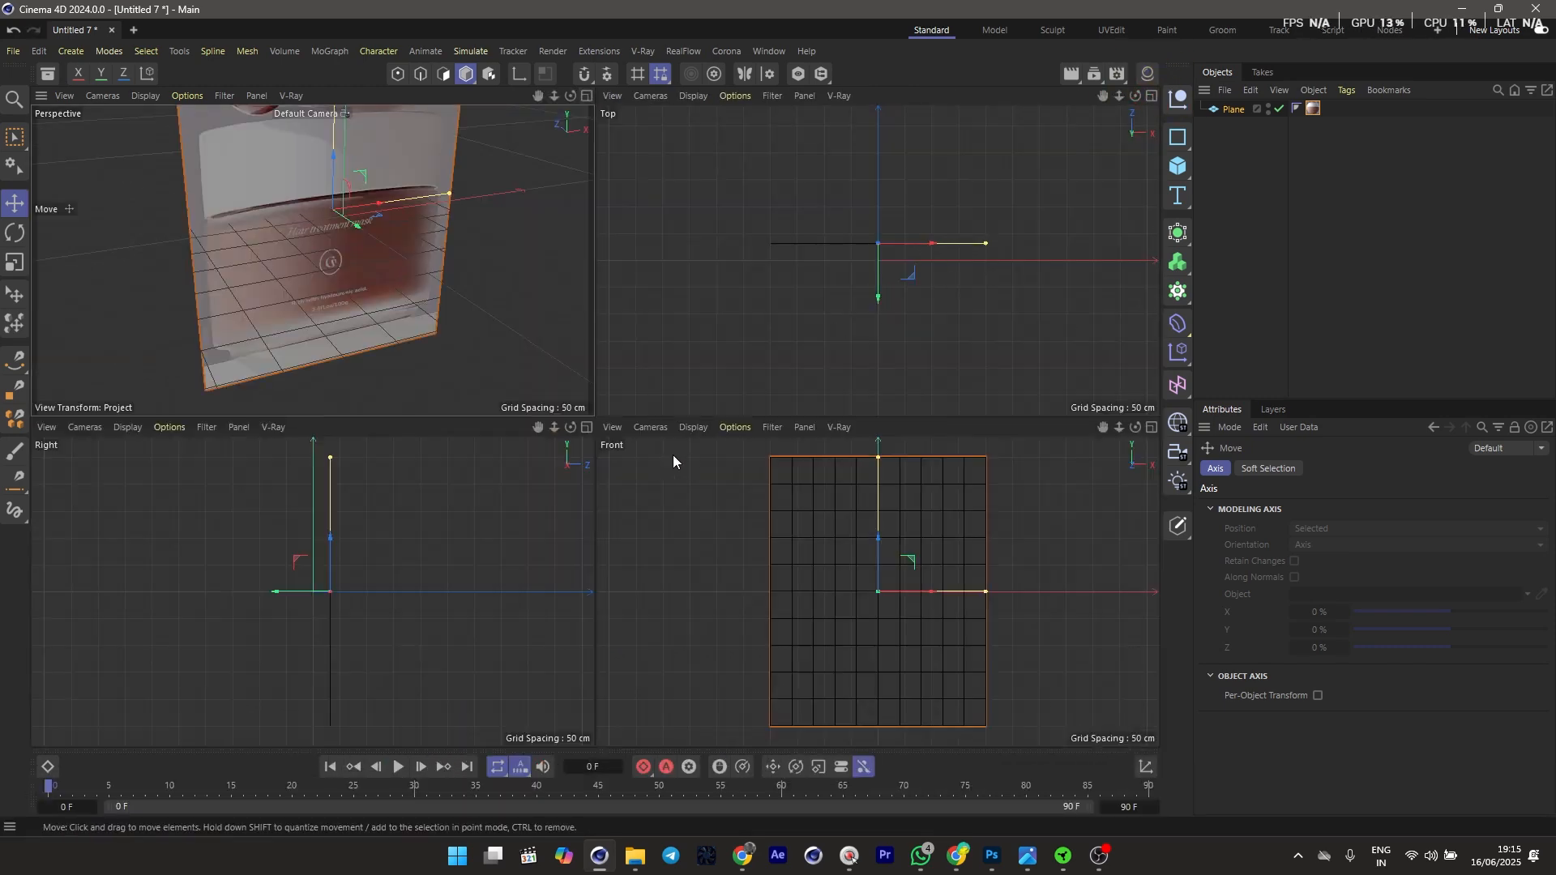
pyautogui.click(1151, 428)
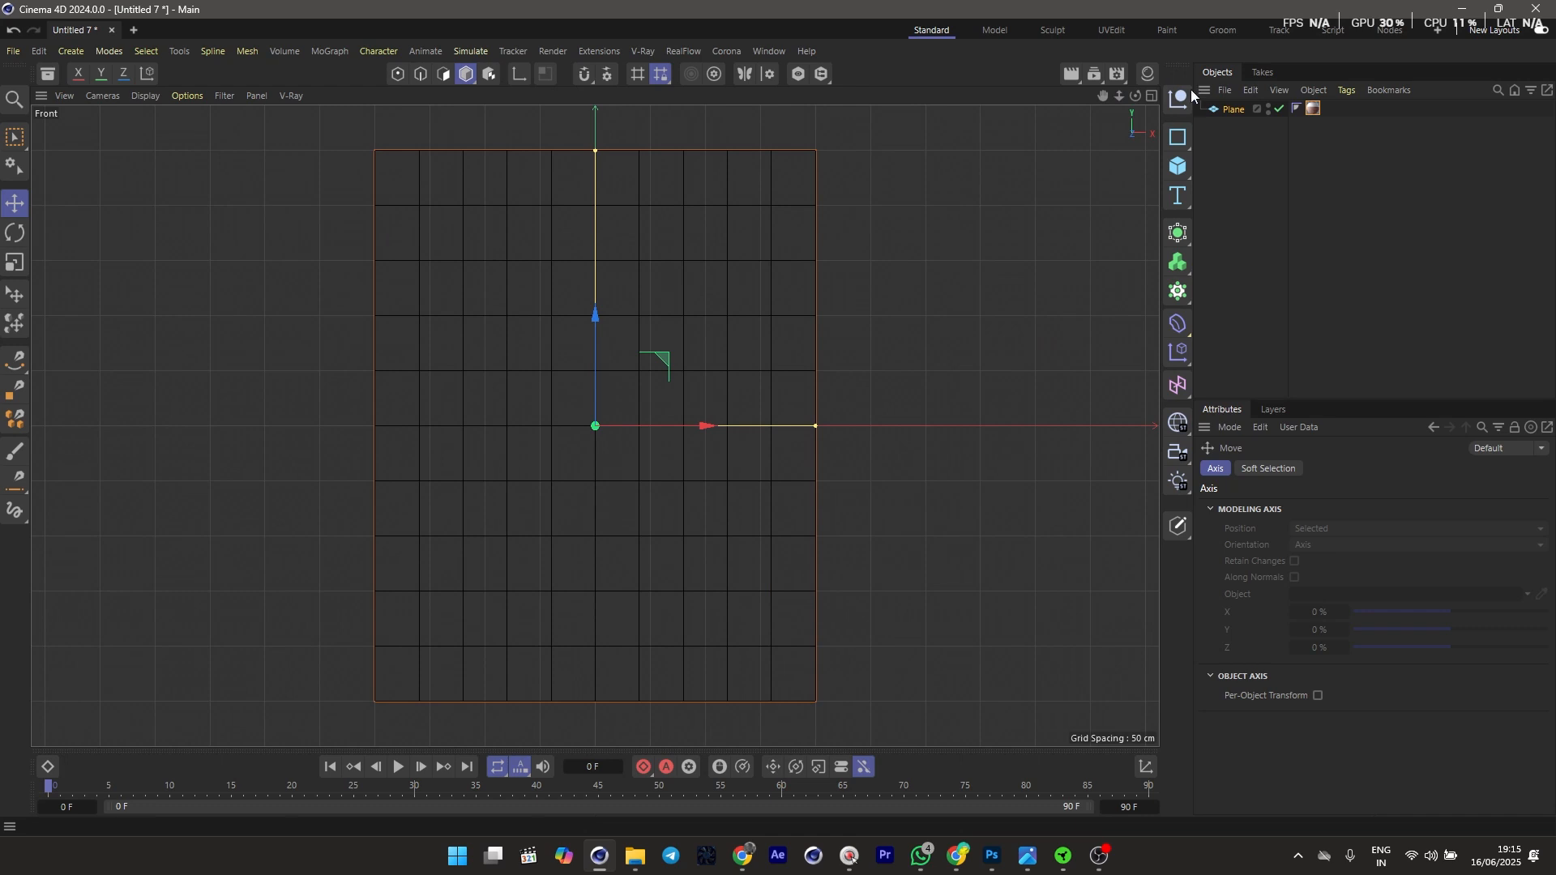
pyautogui.click(144, 98)
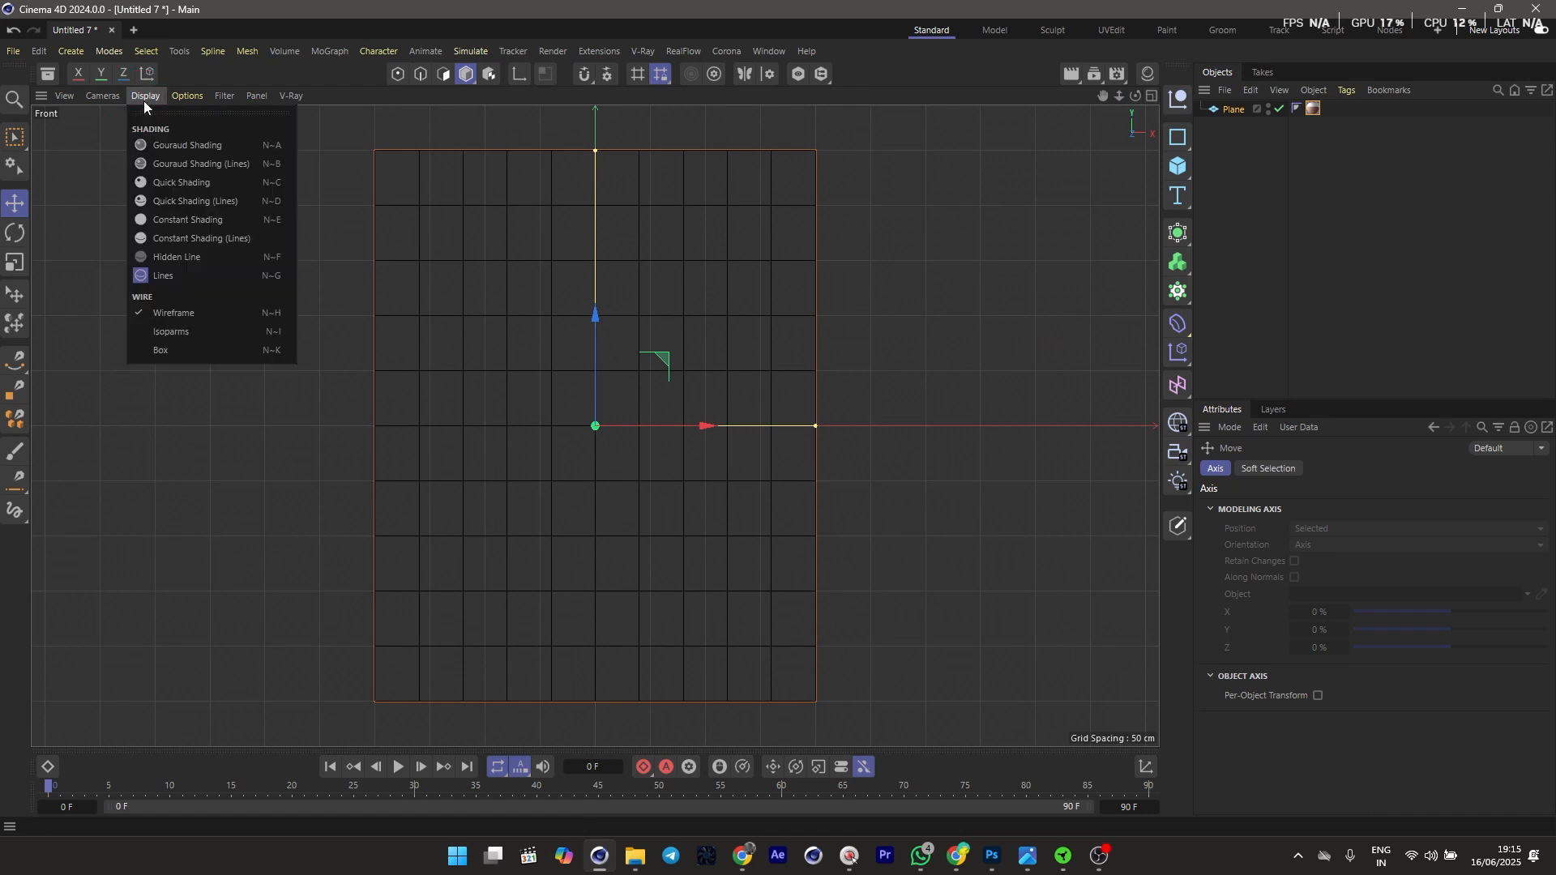
pyautogui.click(171, 144)
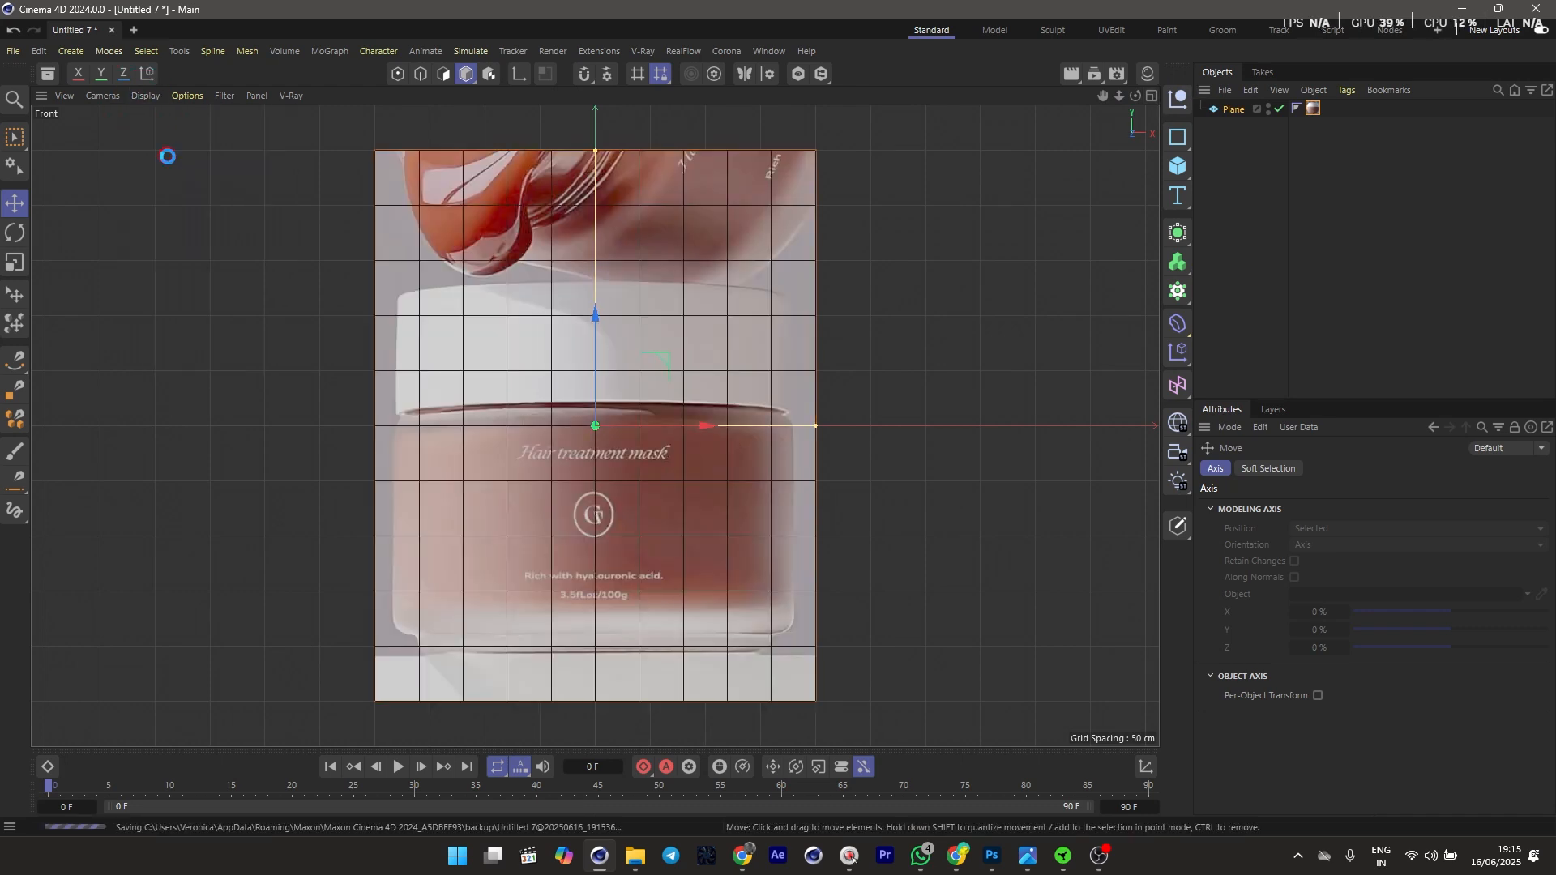
# Start a Bezier spline with the Spline Pen along the lower jar's bottom edge, from its centre to the right corner of the base
pyautogui.click(221, 433)
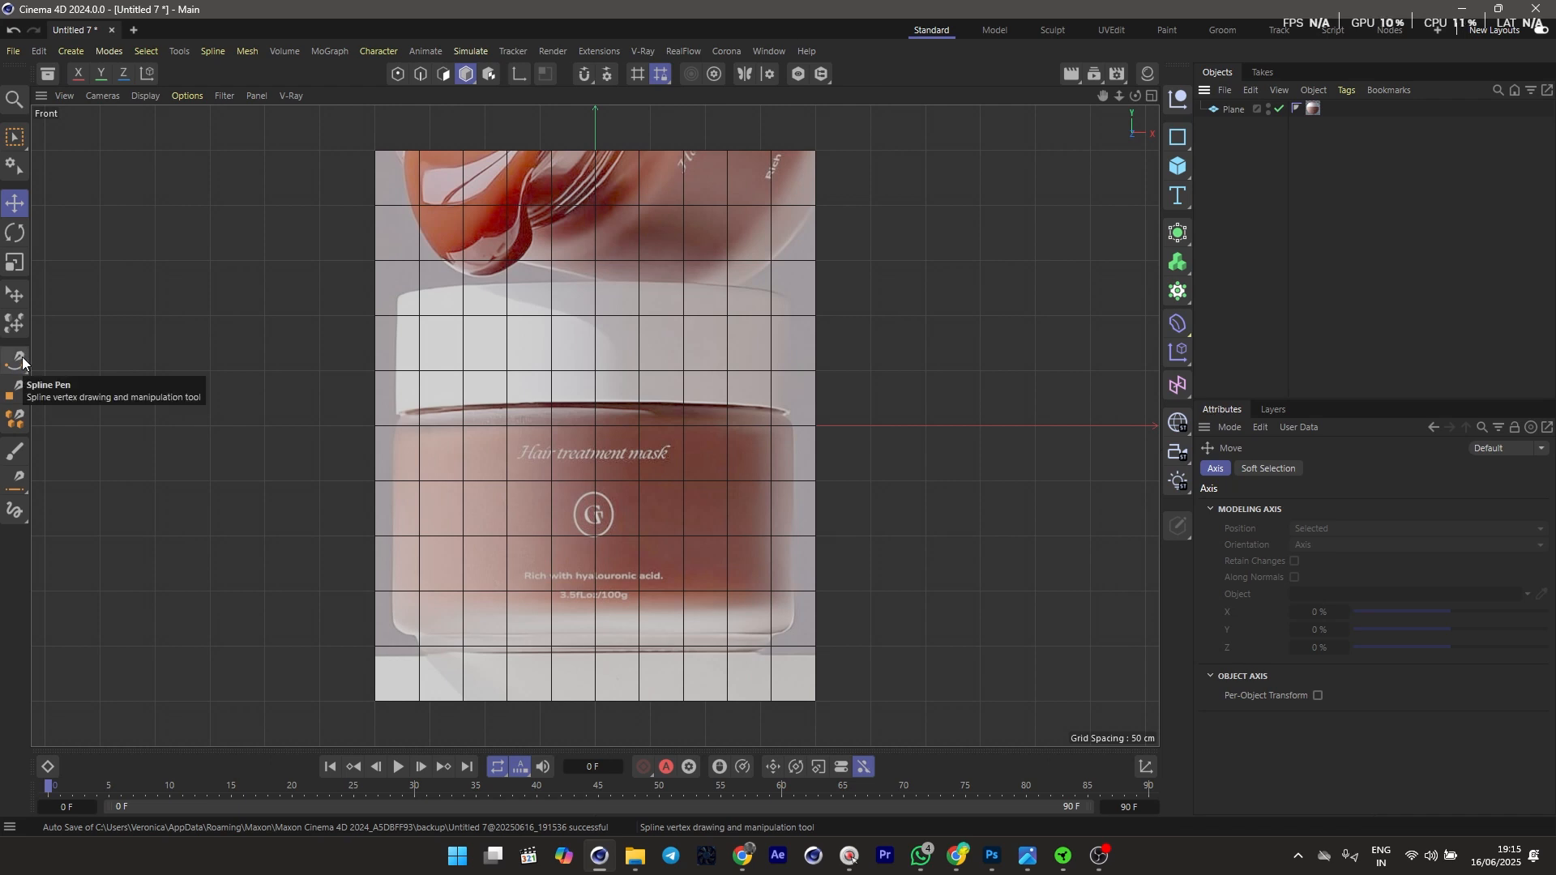
pyautogui.click(22, 372)
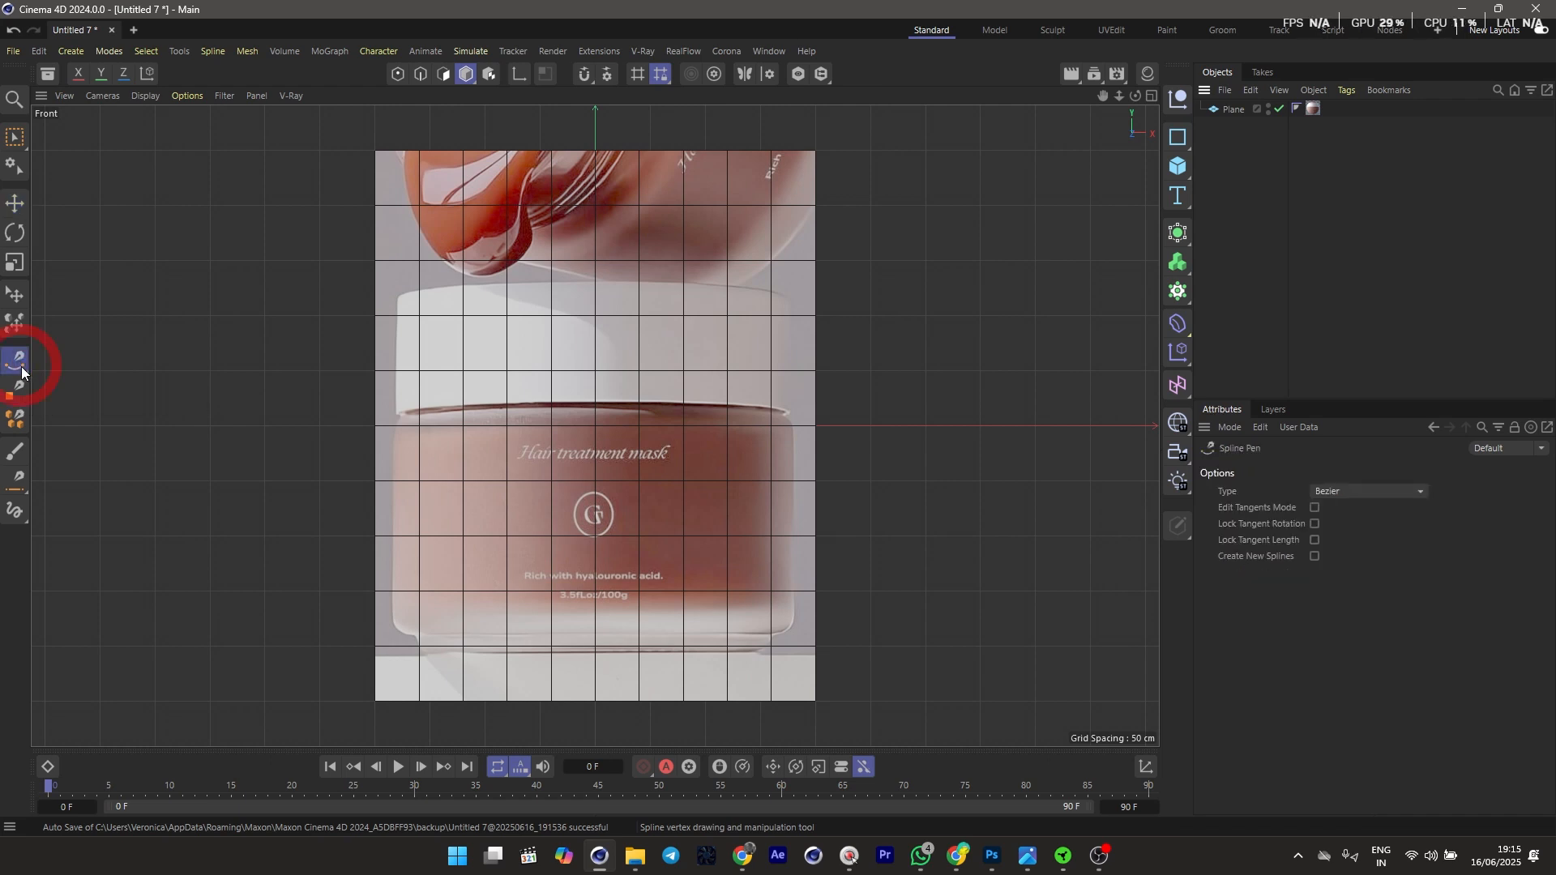
pyautogui.keyDown('alt'); pyautogui.moveTo(770, 457); pyautogui.dragTo(795, 293, button='right'); pyautogui.keyUp('alt')
pyautogui.keyDown('alt'); pyautogui.moveTo(754, 611); pyautogui.dragTo(752, 610, button='right'); pyautogui.keyUp('alt')
pyautogui.keyDown('alt'); pyautogui.moveTo(554, 515); pyautogui.dragTo(551, 514, button='right'); pyautogui.keyUp('alt')
pyautogui.keyDown('alt'); pyautogui.moveTo(366, 525); pyautogui.dragTo(366, 533, button='right'); pyautogui.keyUp('alt')
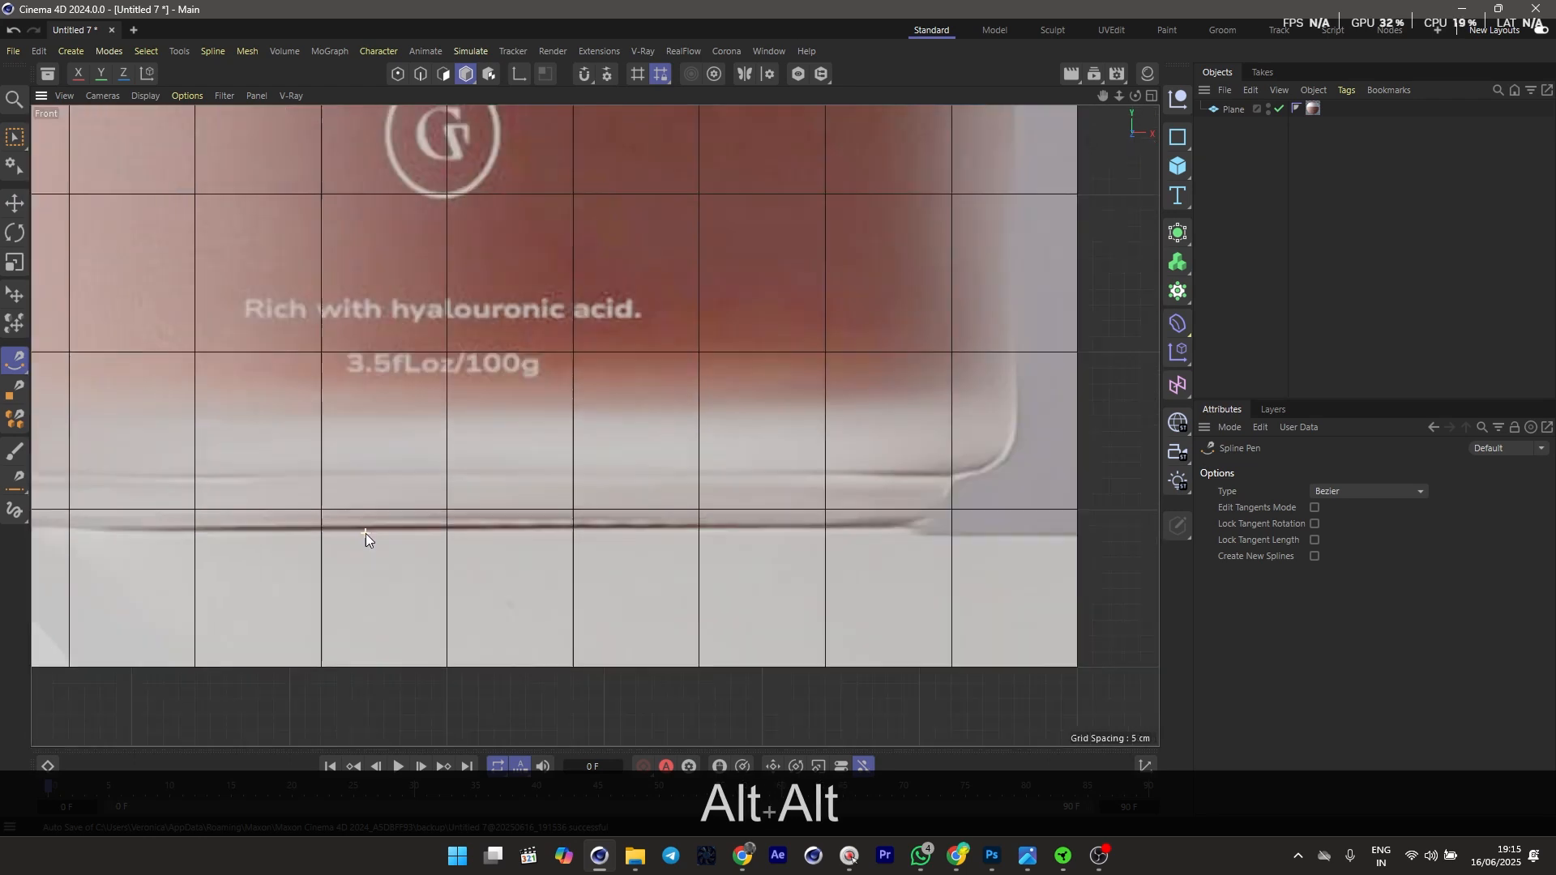
pyautogui.keyDown('shift'); pyautogui.moveTo(478, 526); pyautogui.dragTo(546, 525); pyautogui.keyUp('shift')
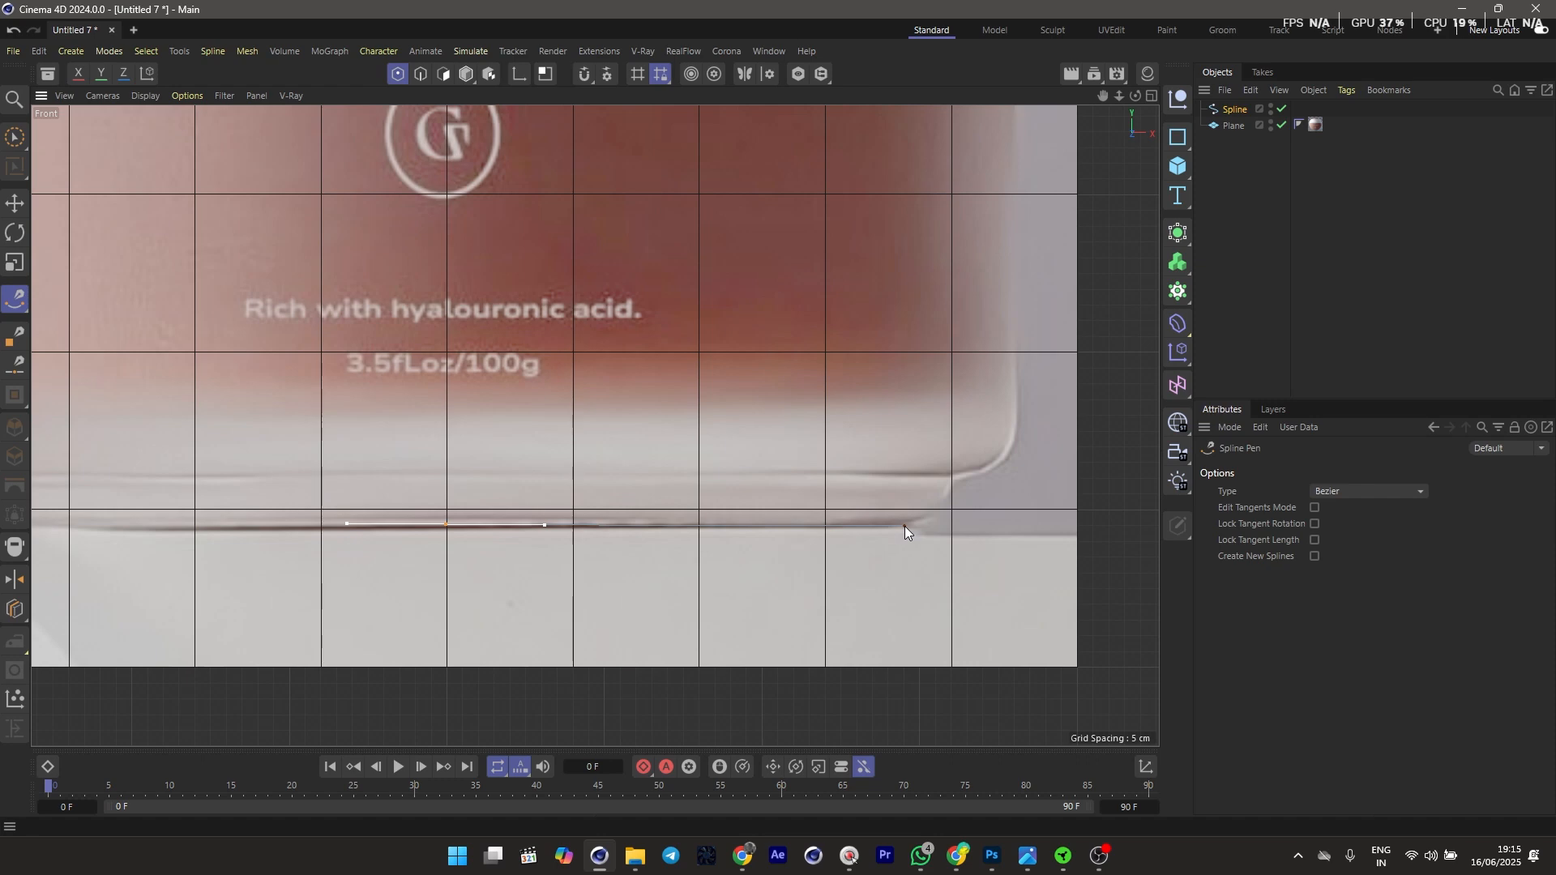
pyautogui.keyDown('shift'); pyautogui.moveTo(905, 526); pyautogui.dragTo(945, 514); pyautogui.keyUp('shift')
# Try to continue the spline from the jar's bottom edge up around the corner of the base
pyautogui.hotkey('ctrl', 'shift', 'z')
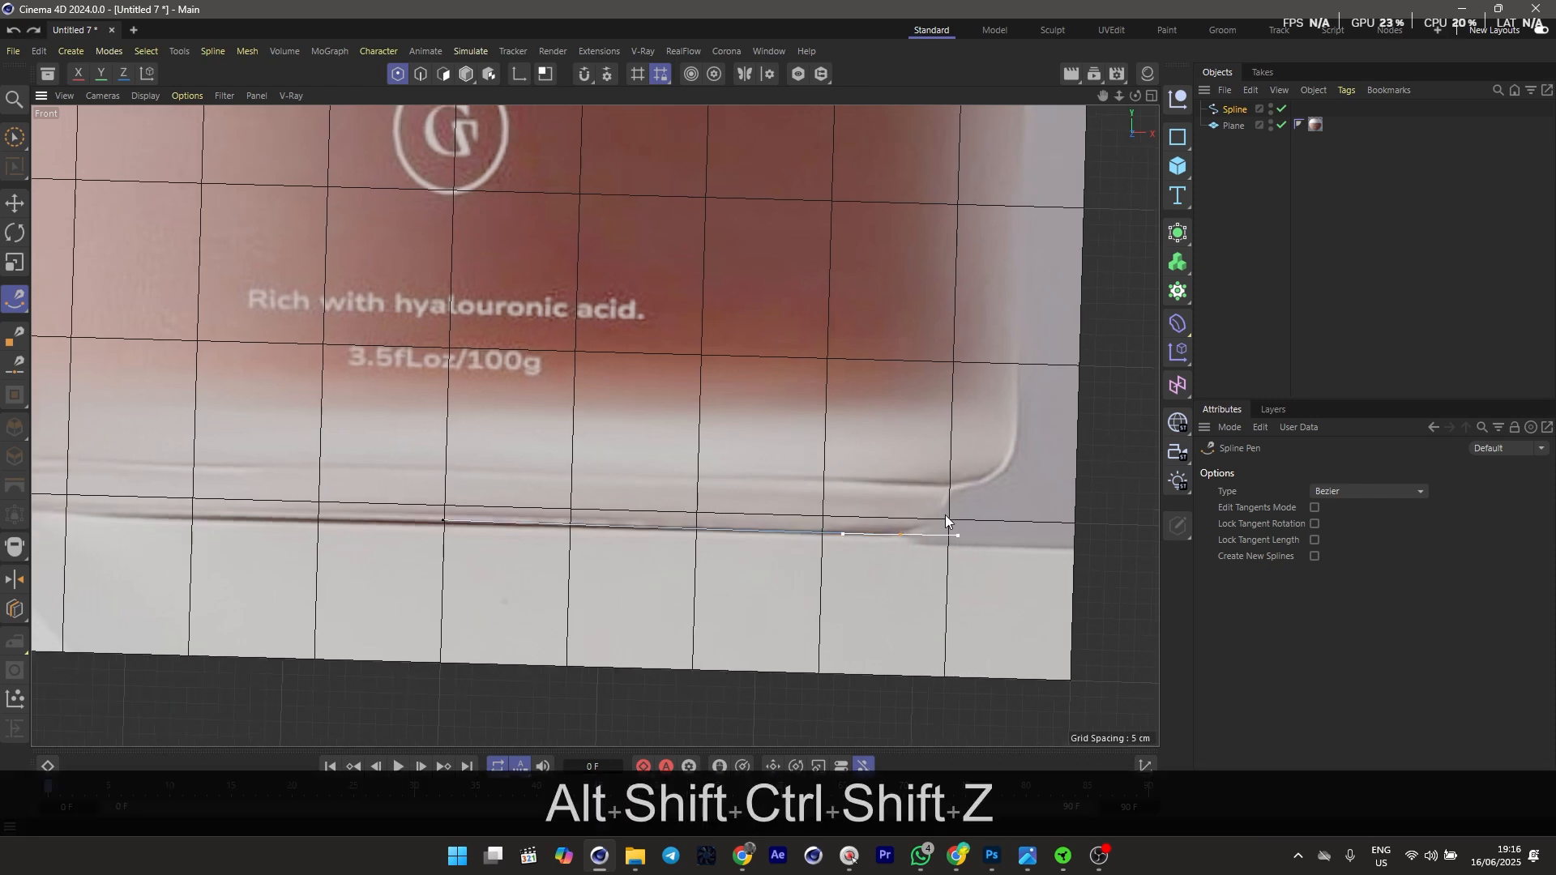
pyautogui.keyDown('alt'); pyautogui.moveTo(945, 514); pyautogui.dragTo(1040, 518, button='right'); pyautogui.keyUp('alt')
pyautogui.keyDown('shift'); pyautogui.moveTo(911, 514); pyautogui.dragTo(931, 483); pyautogui.keyUp('shift')
pyautogui.hotkey('ctrl', 'z')
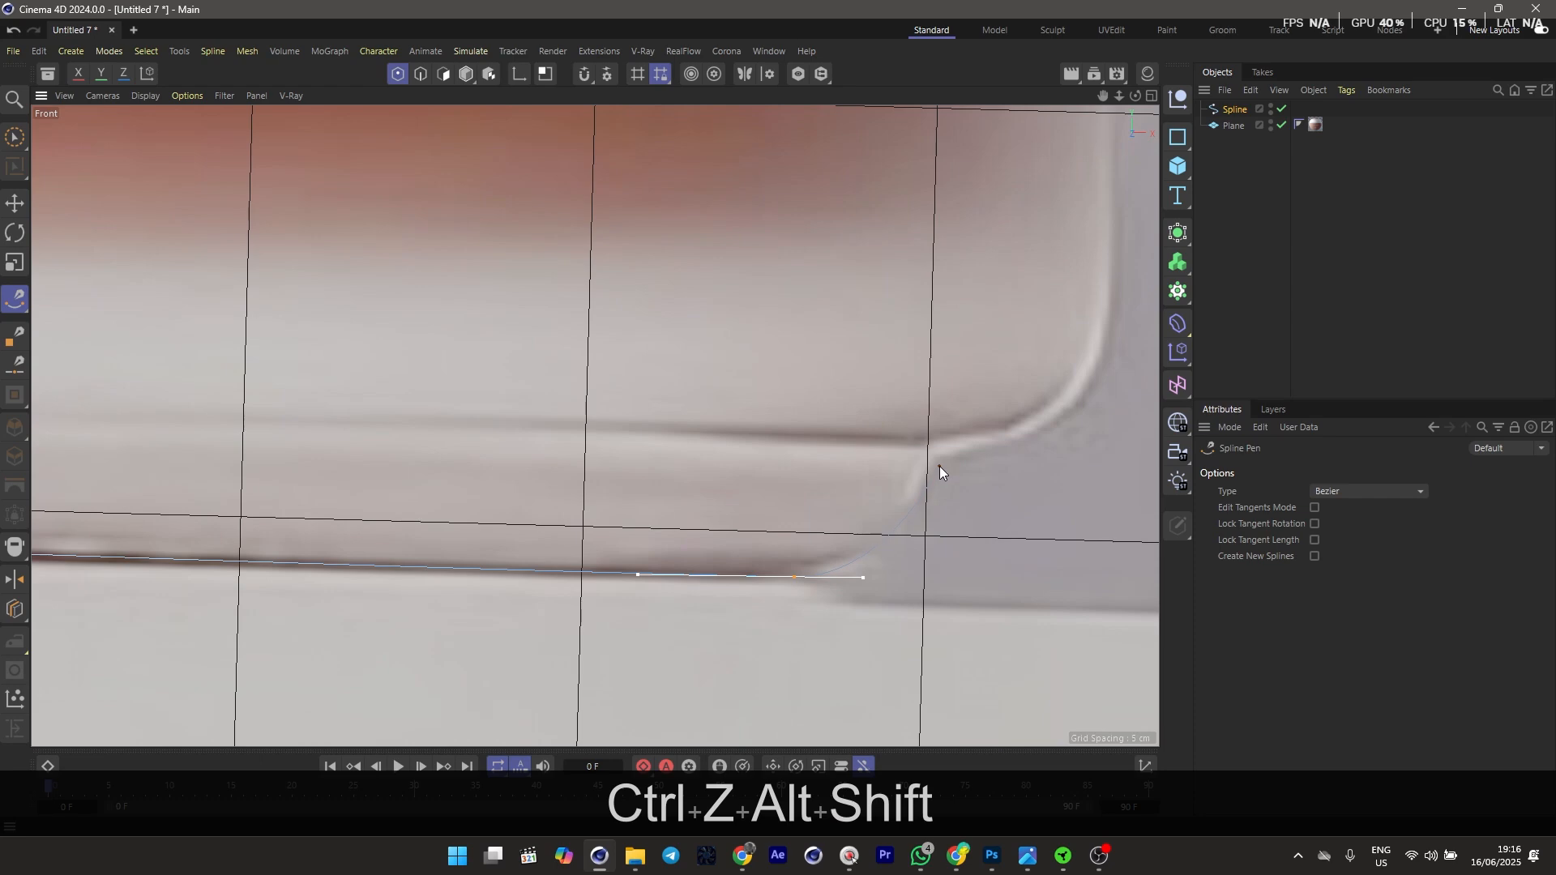
# Continue the spline from the jar's bottom edge around the base corner and angle its tangent towards the outer wall
pyautogui.moveTo(923, 489); pyautogui.dragTo(956, 443)
pyautogui.moveTo(932, 497); pyautogui.dragTo(930, 515)
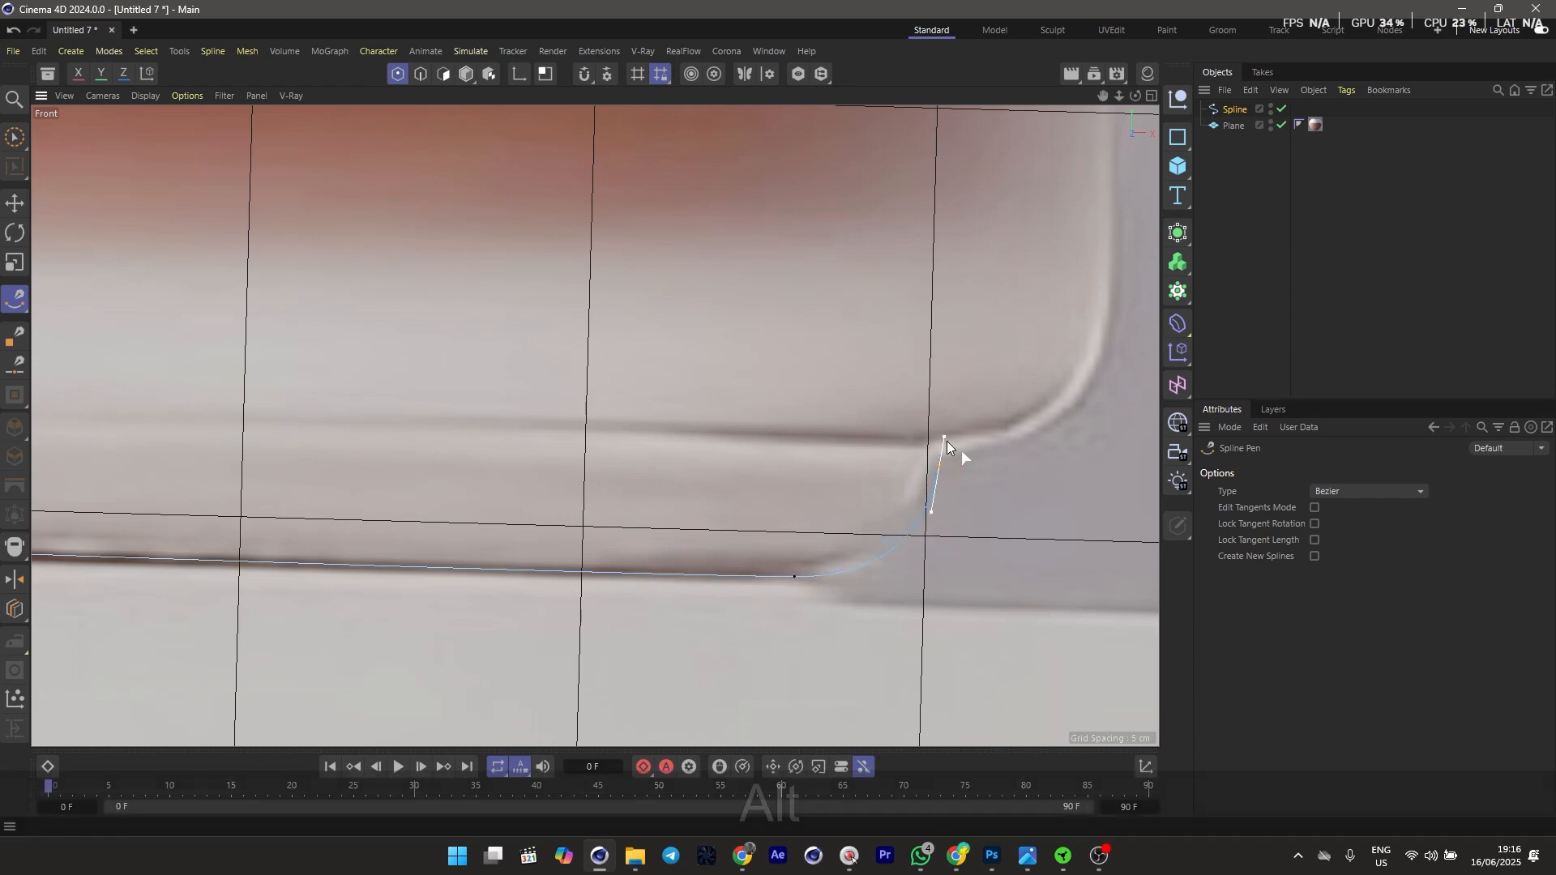
pyautogui.keyDown('alt'); pyautogui.moveTo(947, 441); pyautogui.dragTo(951, 455); pyautogui.keyUp('alt')
pyautogui.scroll(-5, 1005, 405)
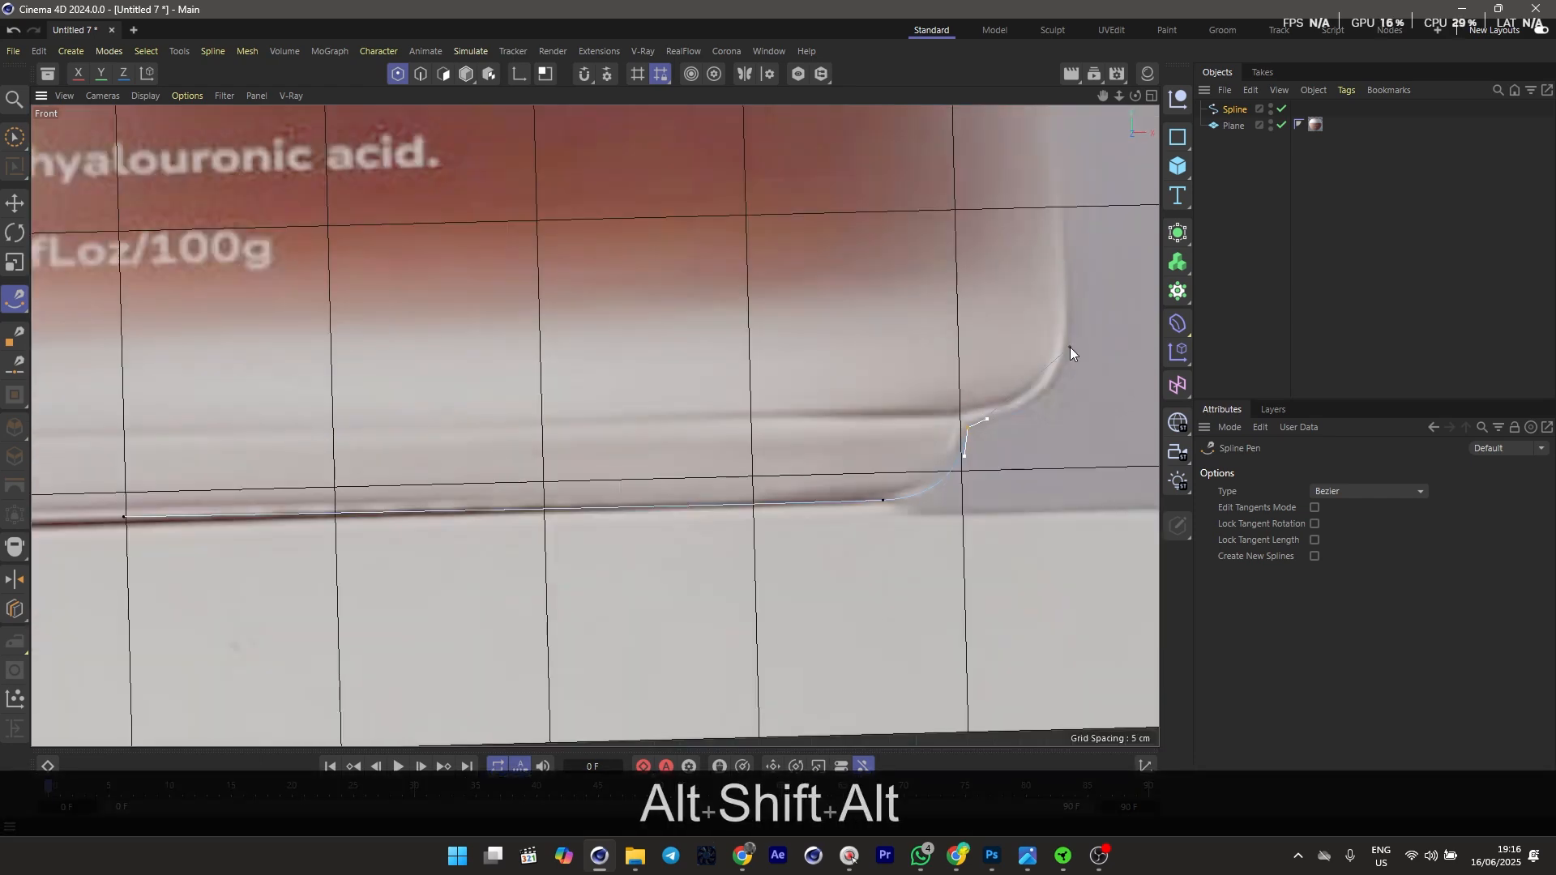
# Trace the spline up the jar's right wall, around the shoulder and up the neck behind the lid, finishing the profile
pyautogui.scroll(-3, 1054, 345)
pyautogui.keyDown('alt'); pyautogui.moveTo(1042, 299); pyautogui.dragTo(833, 334); pyautogui.keyUp('alt')
pyautogui.scroll(4, 833, 334)
pyautogui.scroll(1, 833, 334)
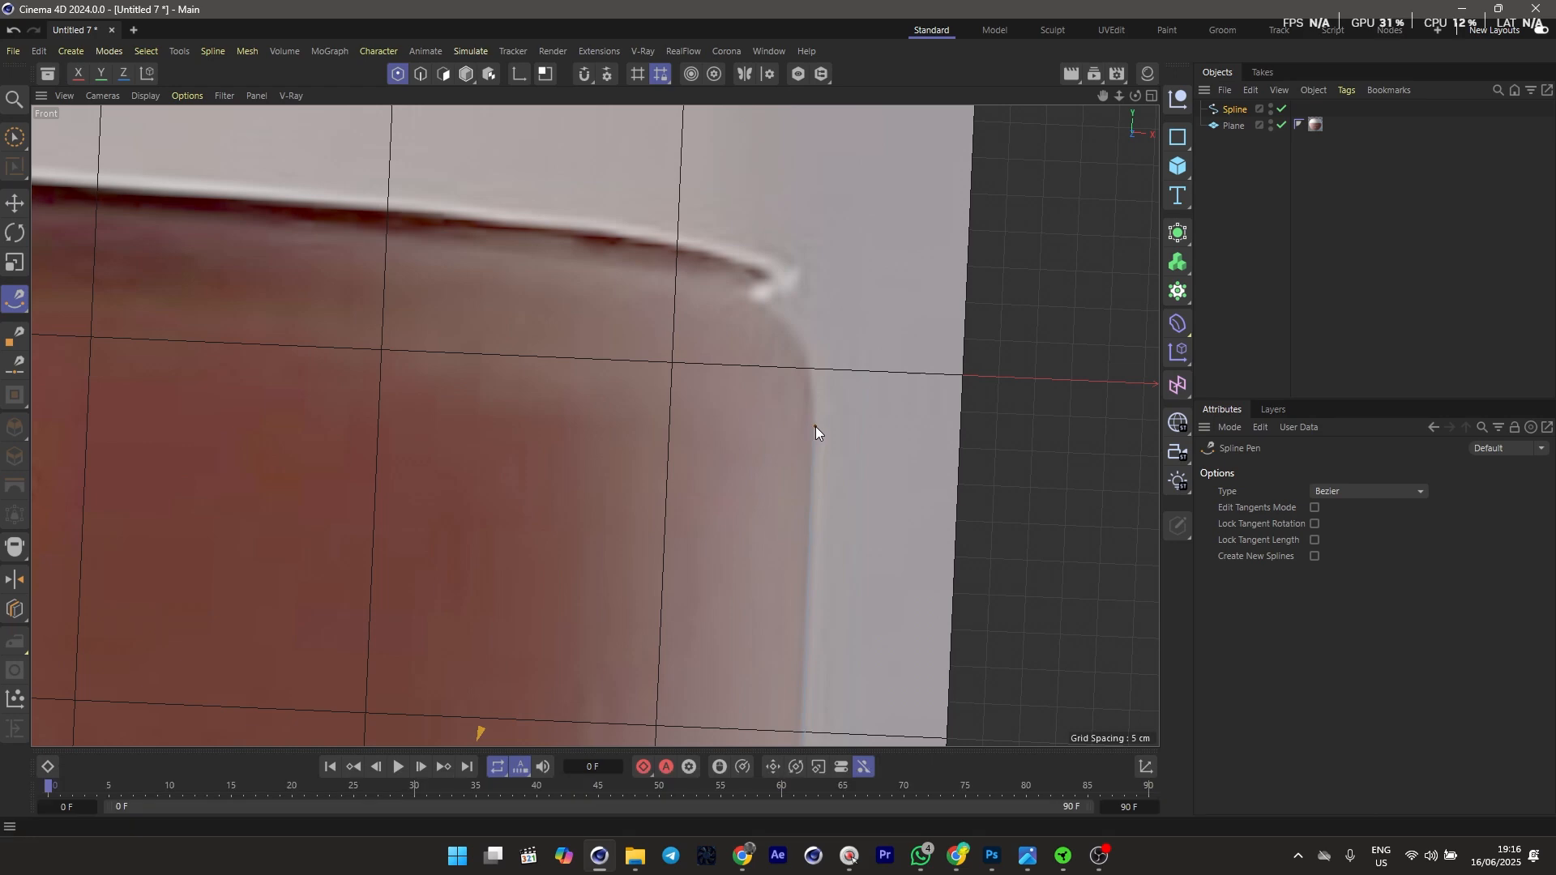
pyautogui.moveTo(815, 421); pyautogui.dragTo(820, 355)
pyautogui.scroll(3, 768, 225)
pyautogui.moveTo(753, 297)
pyautogui.mouseDown()
pyautogui.moveTo(726, 294)
pyautogui.moveTo(722, 271)
pyautogui.mouseUp()
pyautogui.scroll(-3, 754, 276)
pyautogui.scroll(-3, 723, 271)
pyautogui.scroll(-4, 729, 280)
pyautogui.click(739, 295)
pyautogui.press('Escape')
# Try to shift the spline's starting point along the bottom edge, and undo the move
pyautogui.scroll(-3, 739, 298)
pyautogui.scroll(4, 551, 633)
pyautogui.press('e')
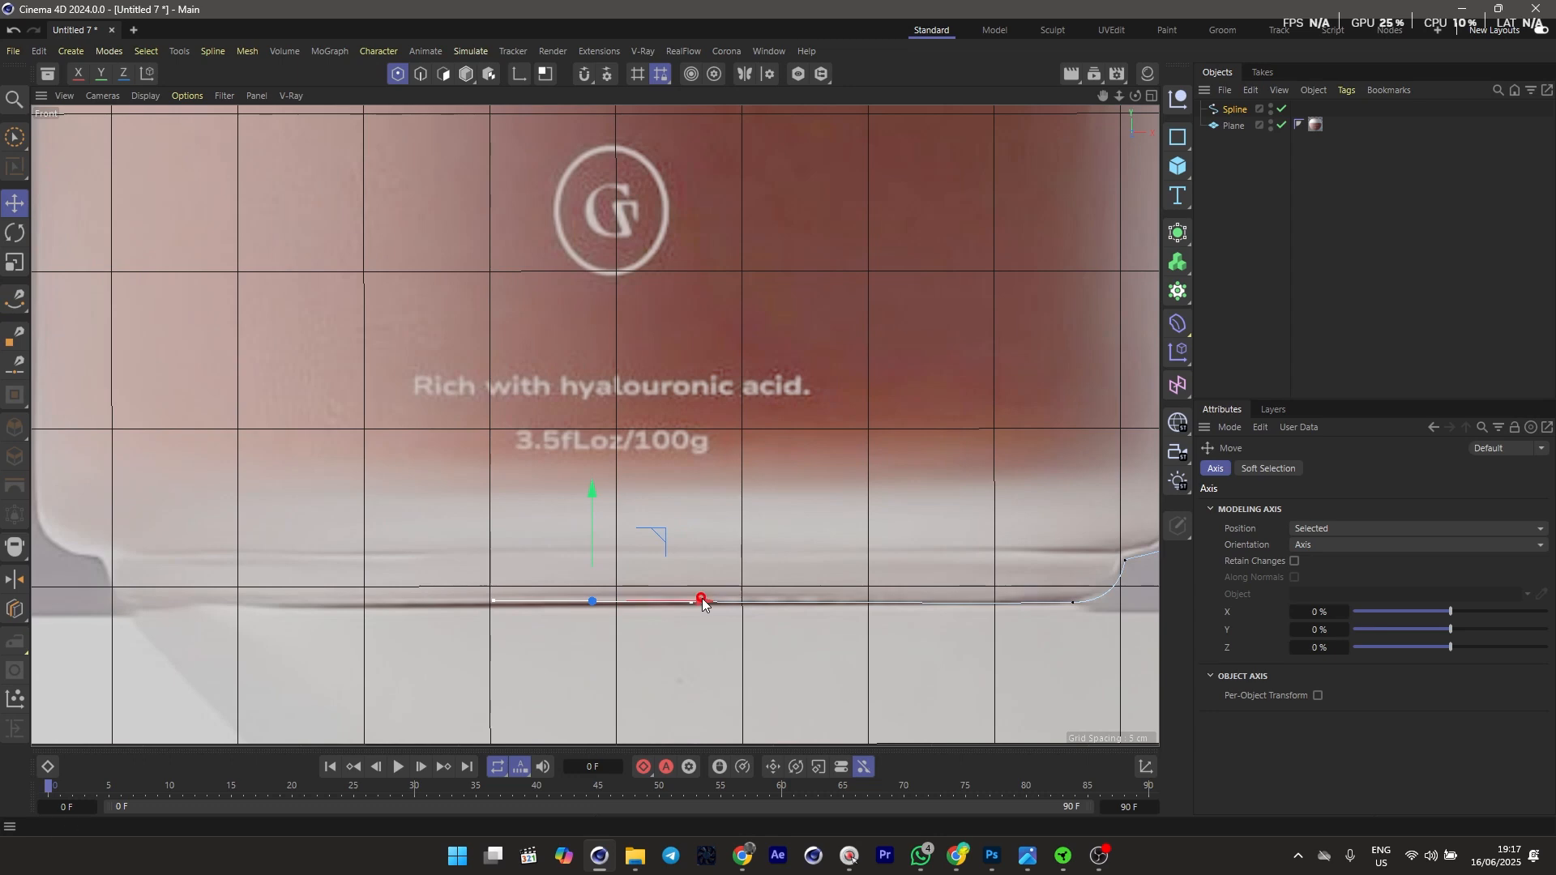
pyautogui.scroll(-5, 629, 556)
pyautogui.hotkey('ctrl', 'z')
# Add a Lathe generator and nest the jar profile spline in it to form the jar body
pyautogui.click(1177, 233)
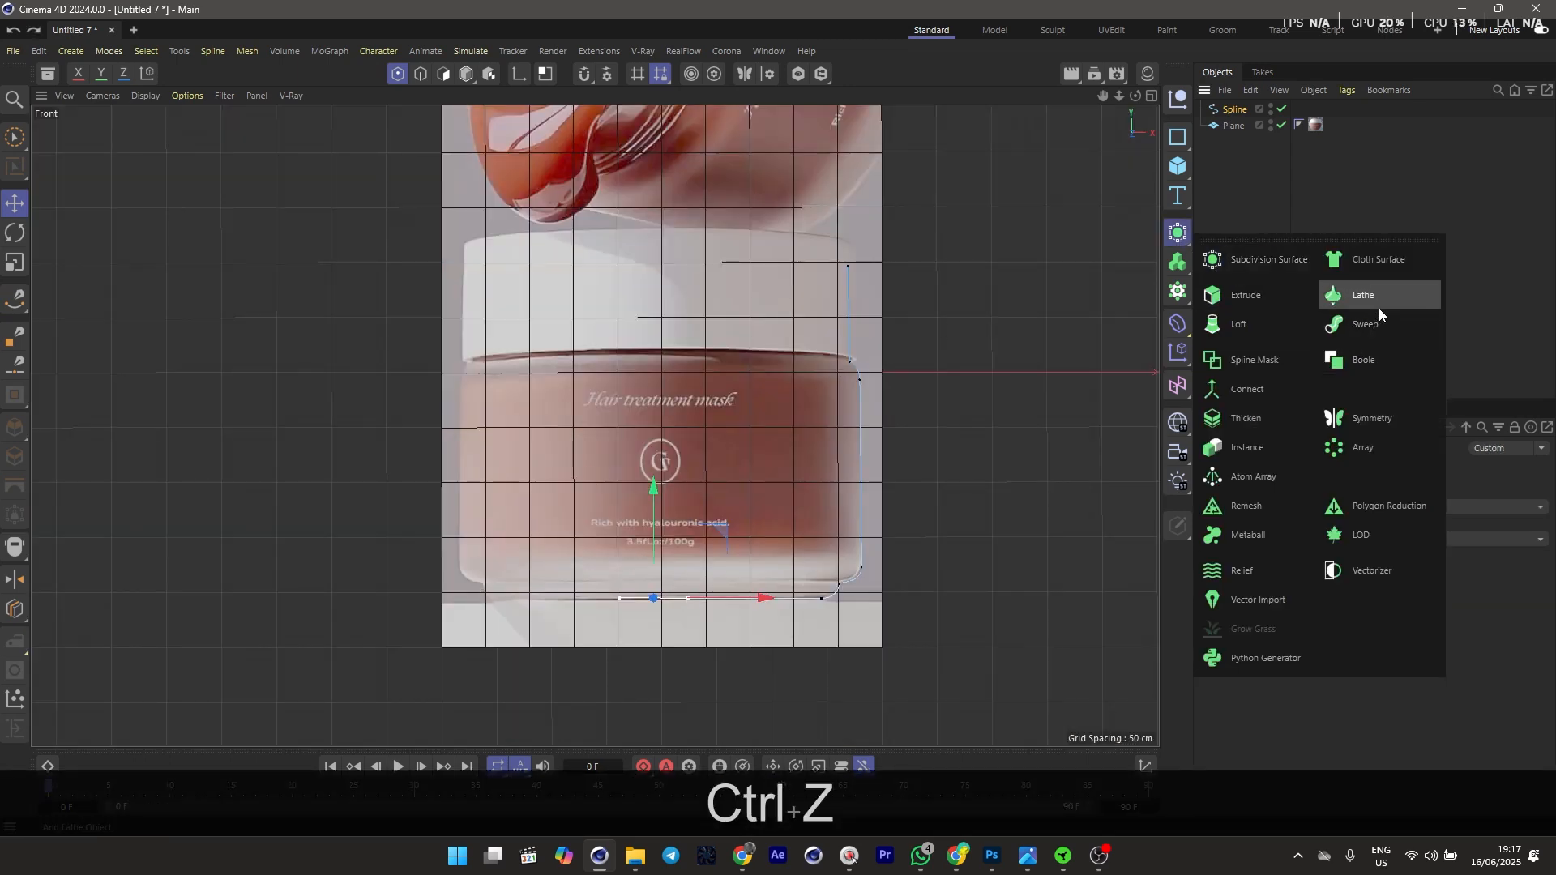
pyautogui.click(1377, 305)
pyautogui.moveTo(1243, 129); pyautogui.dragTo(1247, 111)
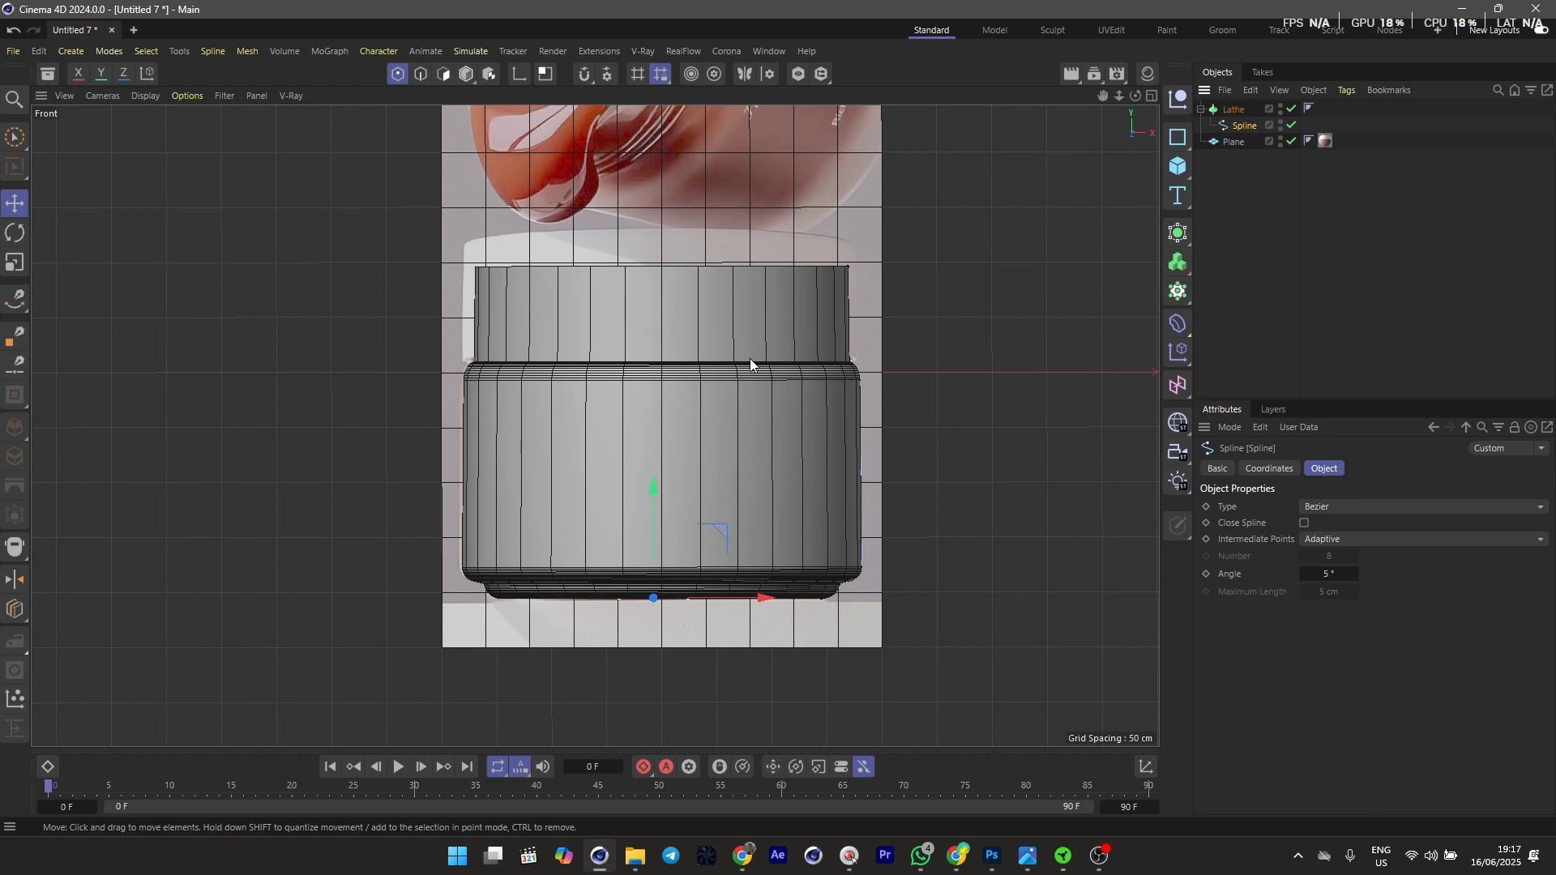
# Hide the jar body's Lathe in the viewport and deselect its spline so the Spline Pen can start a separate curve
pyautogui.click(1281, 107)
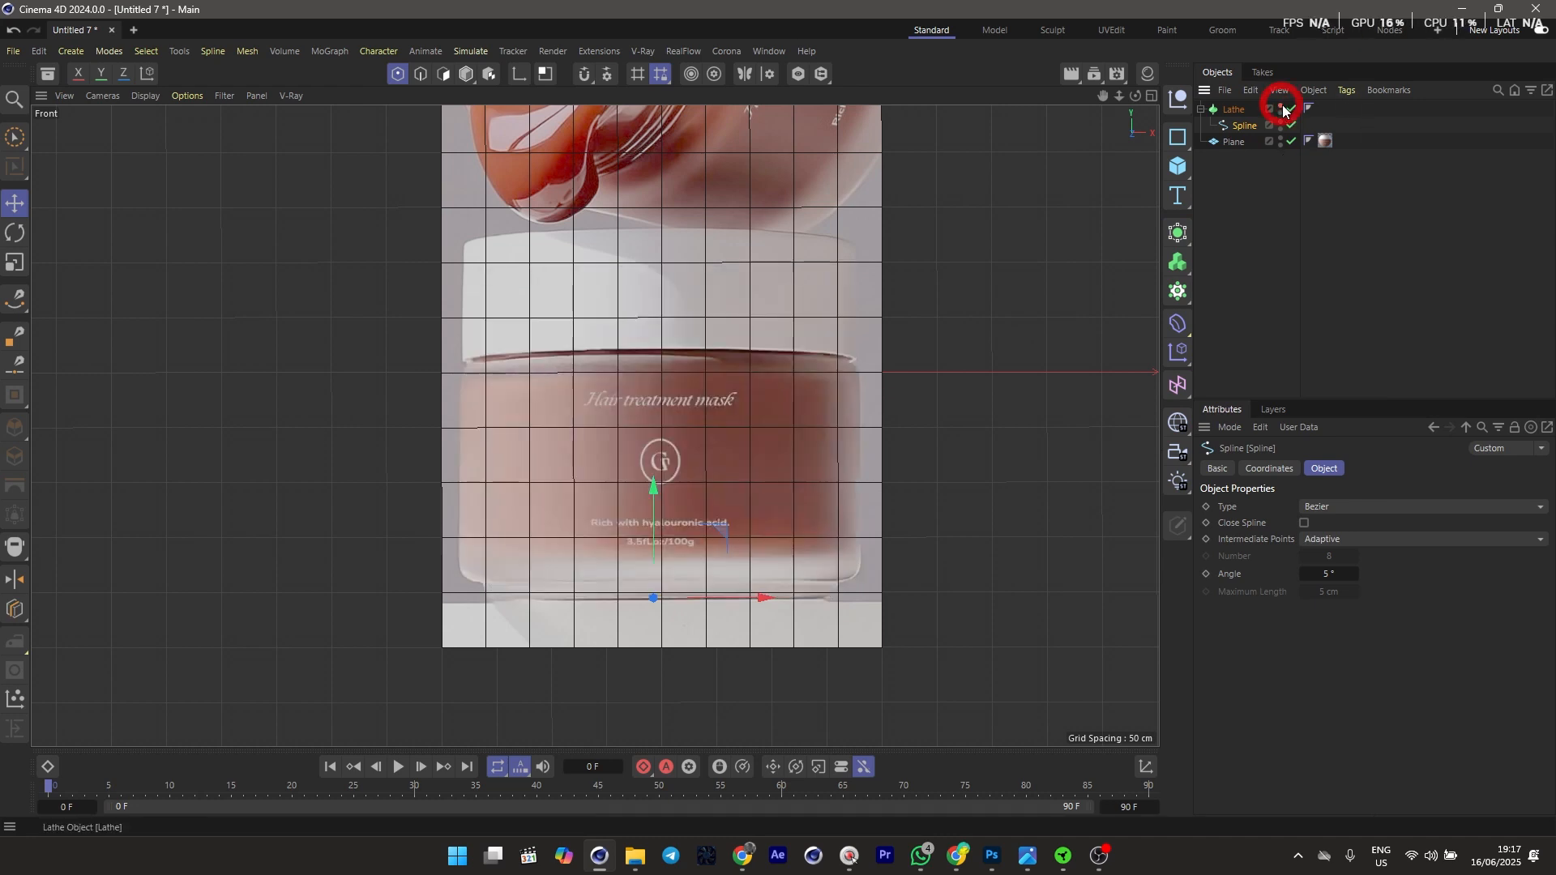
pyautogui.click(14, 301)
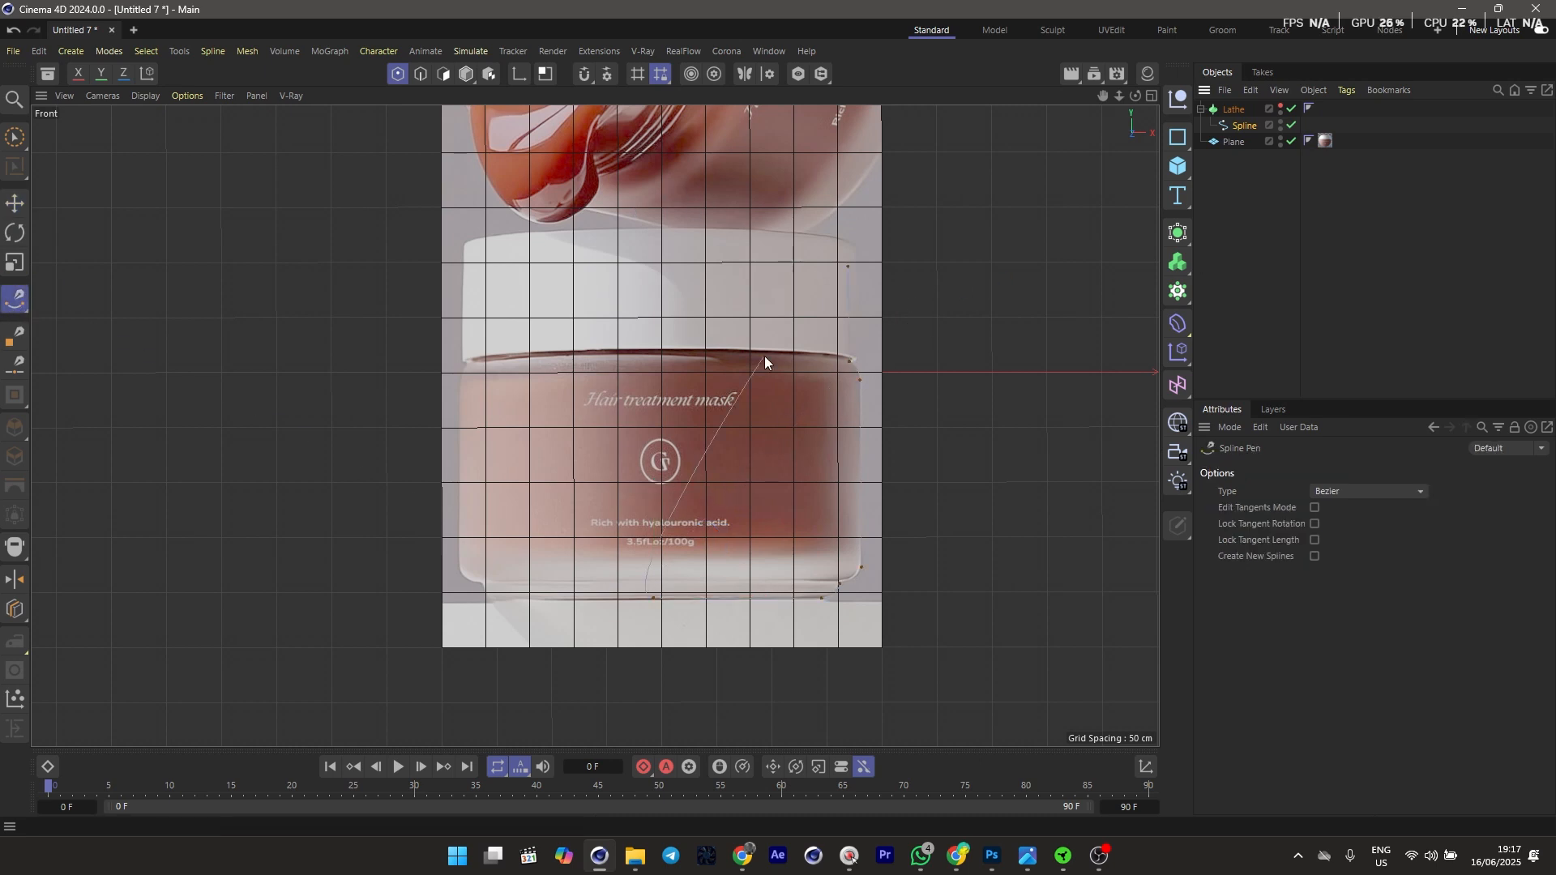
pyautogui.press('Escape')
pyautogui.press('Escape')
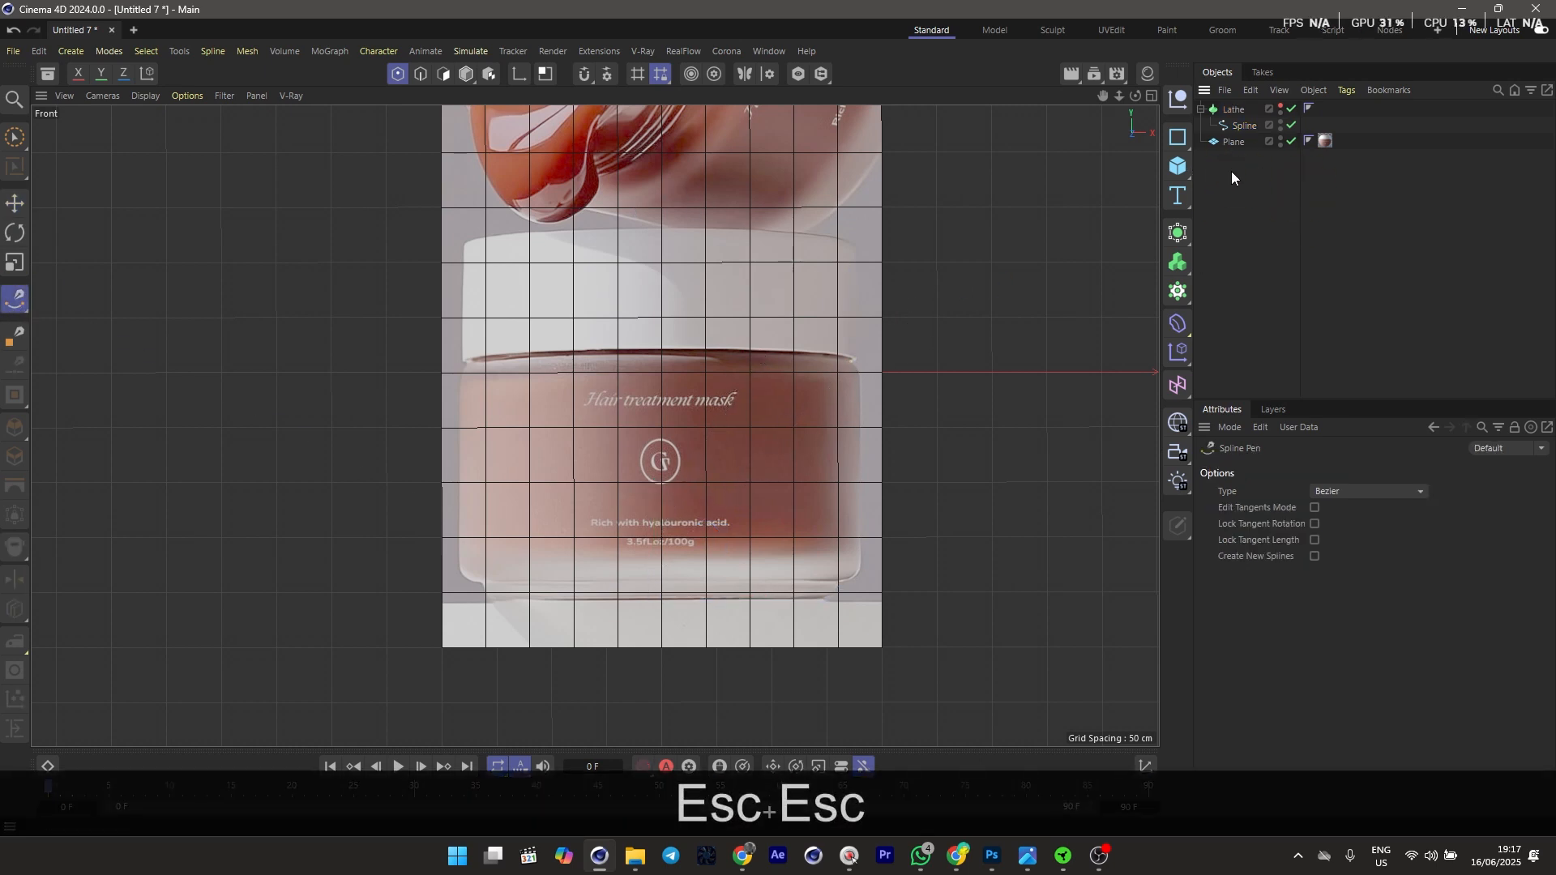
# Draw a new Bezier spline along the lid's top edge from its centre around the rounded right corner
pyautogui.scroll(4, 649, 209)
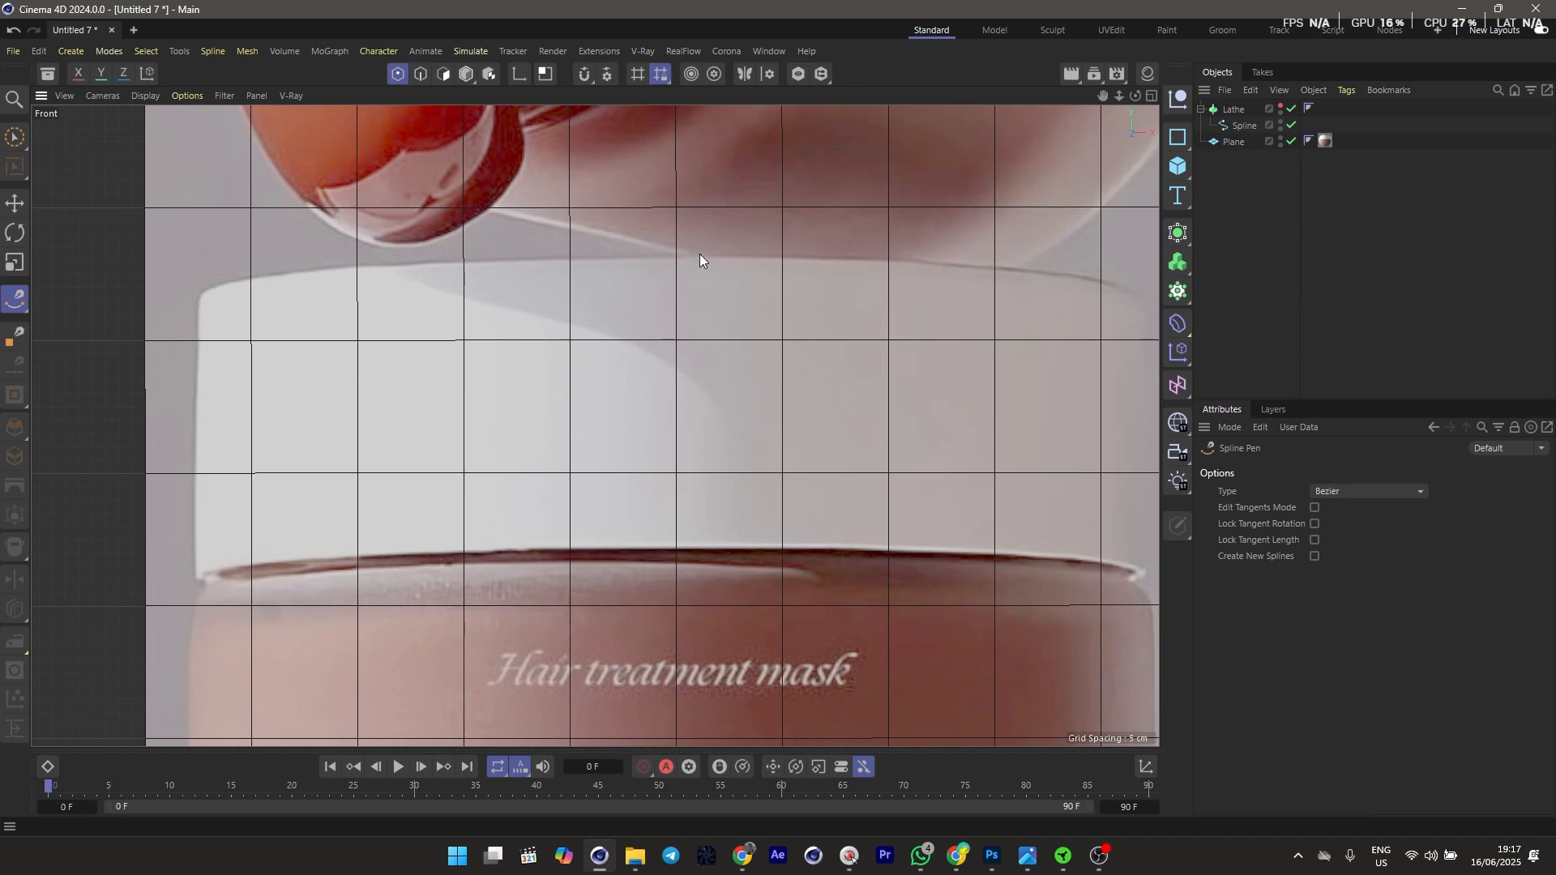
pyautogui.keyDown('shift'); pyautogui.moveTo(699, 255); pyautogui.dragTo(745, 255); pyautogui.keyUp('shift')
pyautogui.press('1')
pyautogui.moveTo(1123, 283); pyautogui.dragTo(916, 222)
pyautogui.scroll(3, 917, 222)
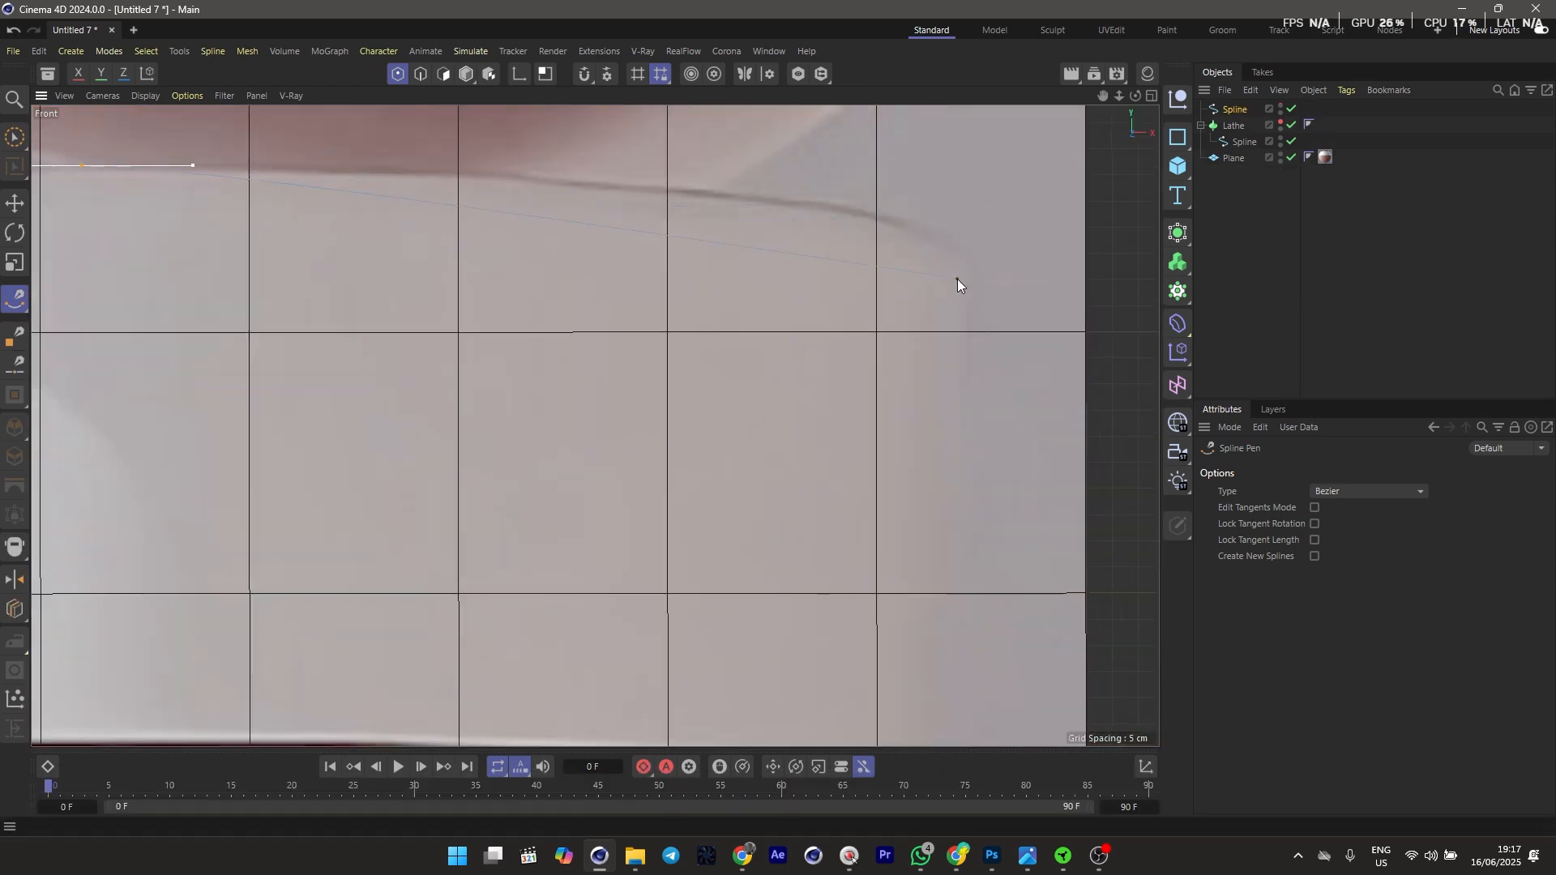
pyautogui.moveTo(958, 280); pyautogui.dragTo(961, 363)
pyautogui.scroll(-3, 916, 340)
# Complete the lid profile down to the lid's lower edge and revolve it with a second Lathe generator
pyautogui.hotkey('ctrl', 'z')
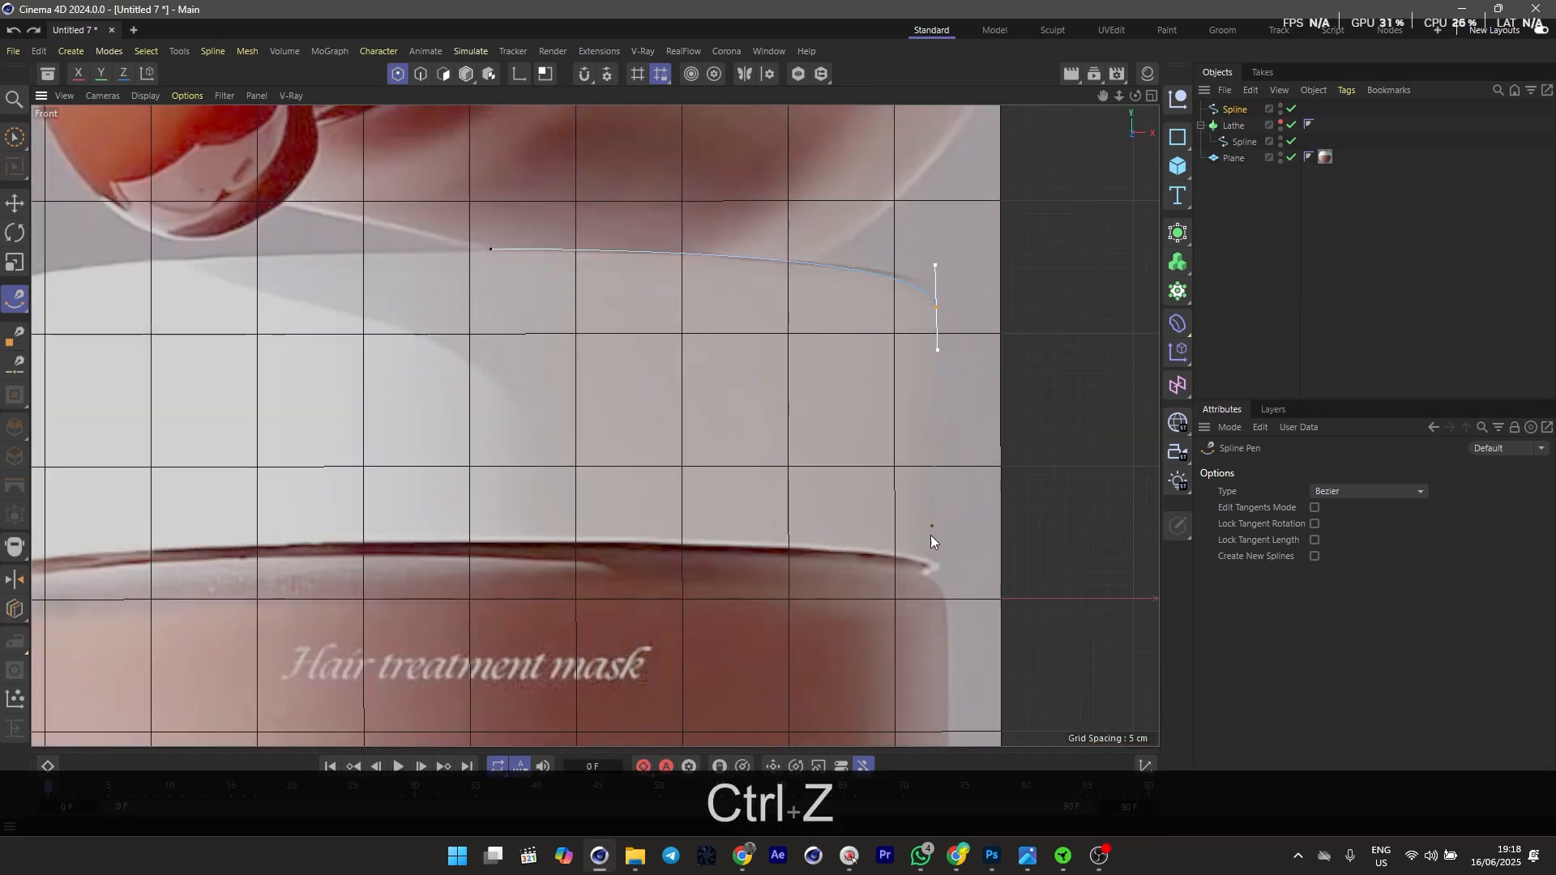
pyautogui.keyDown('alt'); pyautogui.moveTo(935, 573); pyautogui.dragTo(916, 567, button='right'); pyautogui.keyUp('alt')
pyautogui.click(937, 567)
pyautogui.press('Escape')
pyautogui.keyDown('alt'); pyautogui.moveTo(936, 567); pyautogui.dragTo(987, 695, button='middle'); pyautogui.keyUp('alt')
pyautogui.click(454, 316)
pyautogui.keyDown('shift'); pyautogui.moveTo(524, 317); pyautogui.dragTo(722, 320); pyautogui.keyUp('shift')
pyautogui.press('Escape')
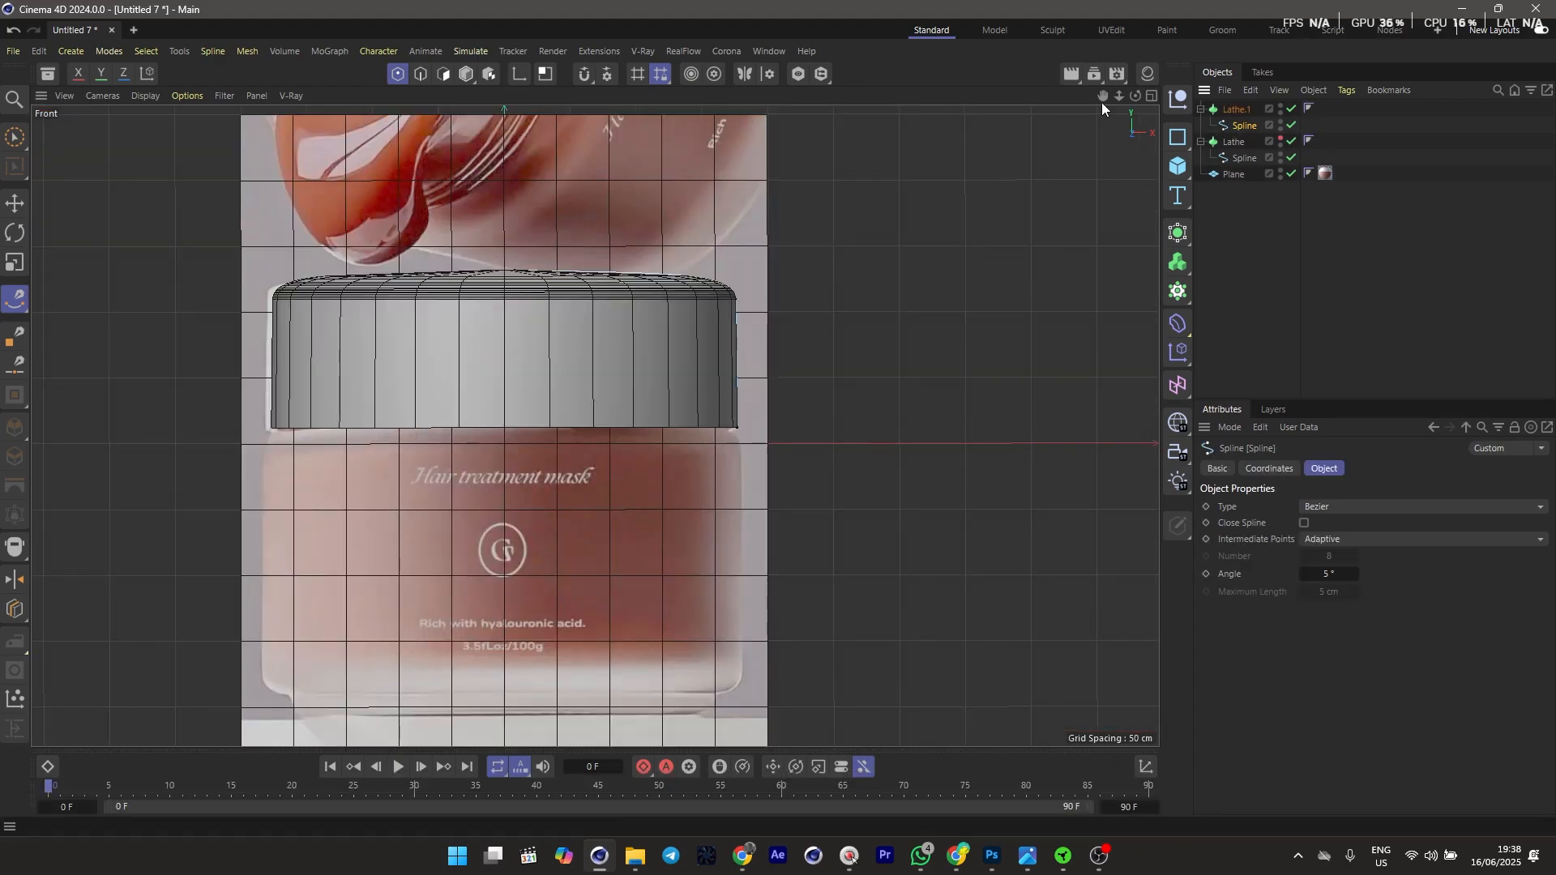
# Show the maximized perspective view, disable the reference plane and make the jar body visible beneath the lid
pyautogui.click(1151, 97)
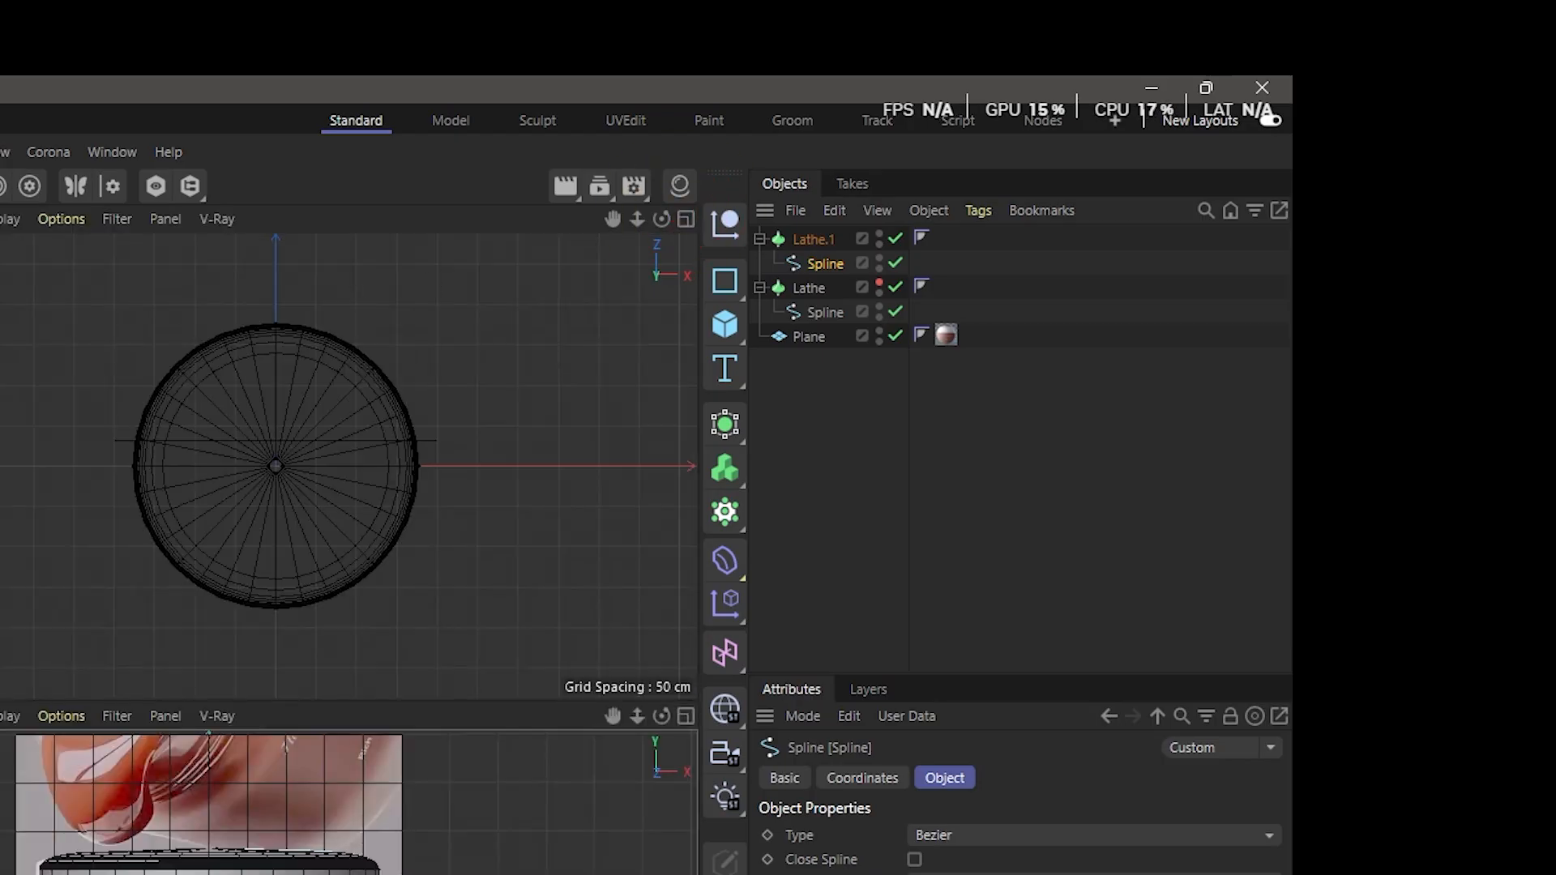
pyautogui.middleClick(440, 293)
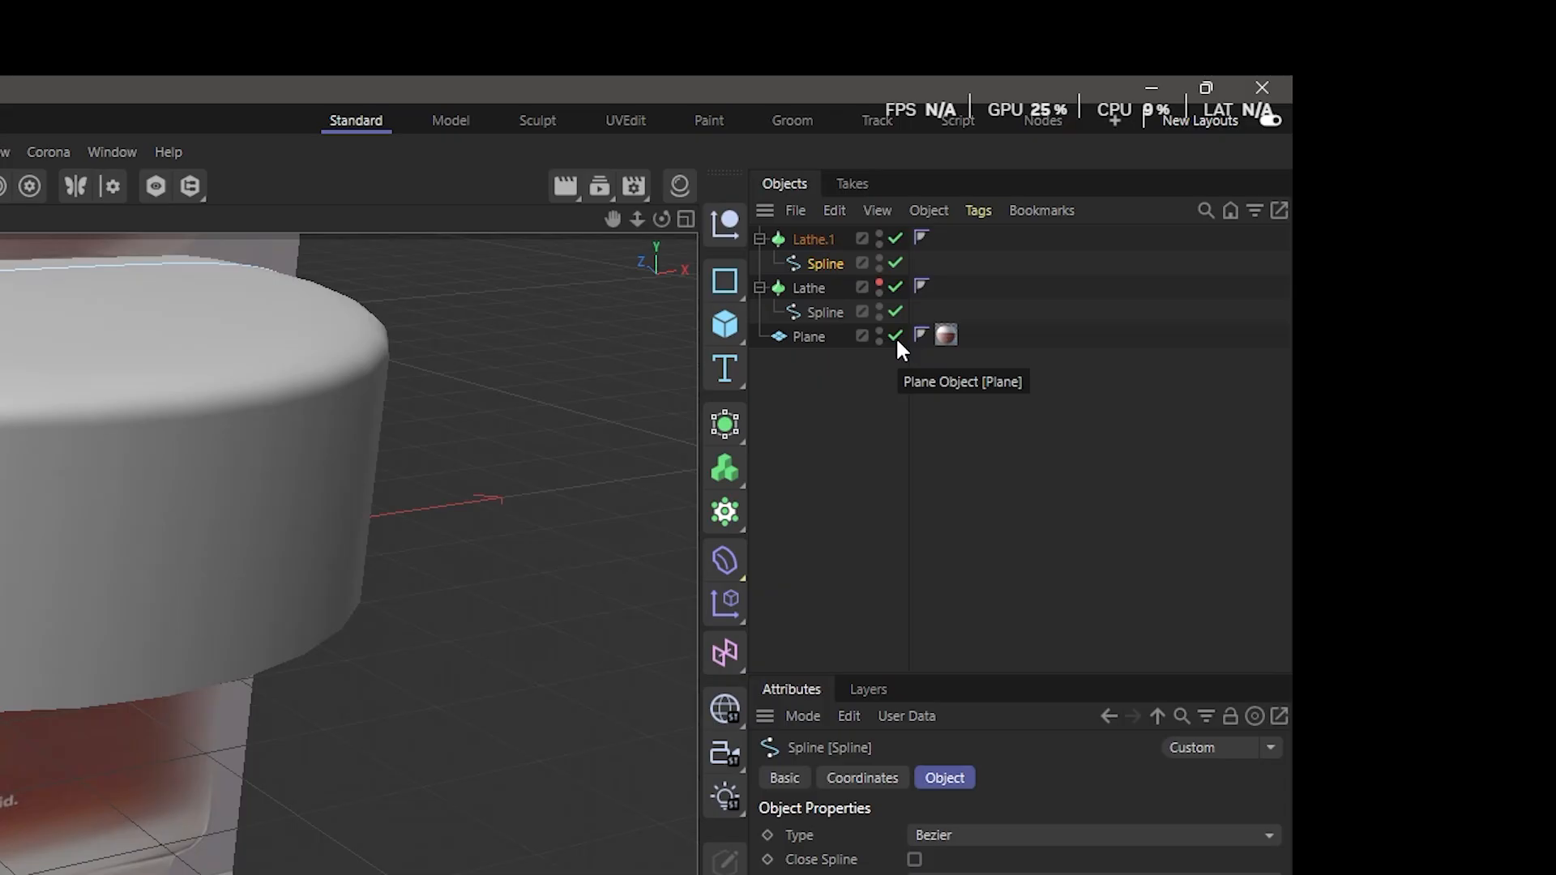
pyautogui.click(1292, 174)
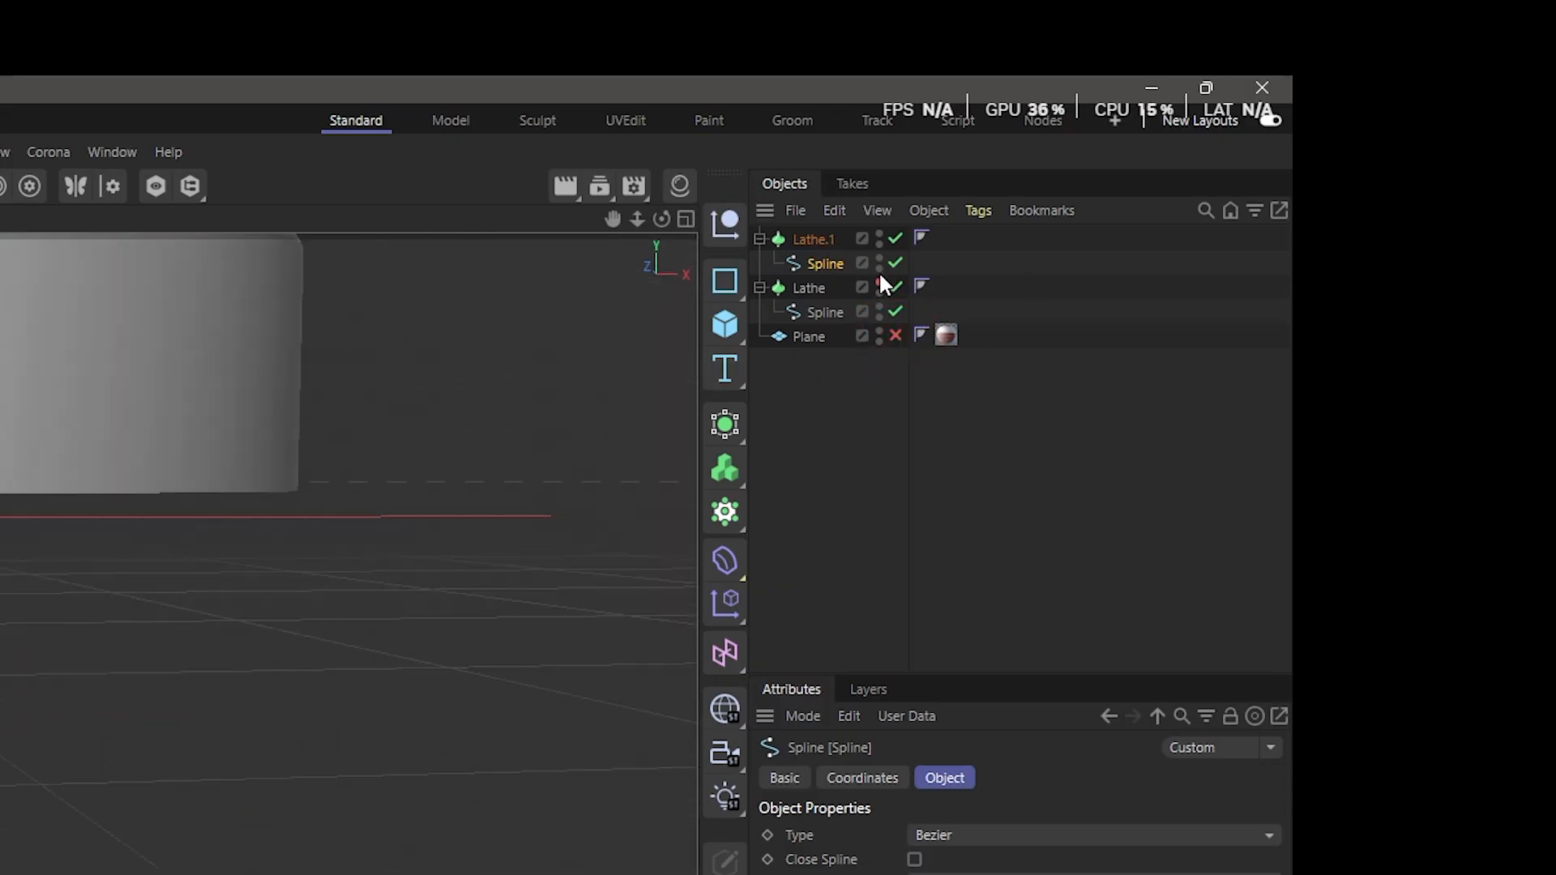
pyautogui.keyDown('alt'); pyautogui.moveTo(603, 379); pyautogui.dragTo(636, 209); pyautogui.keyUp('alt')
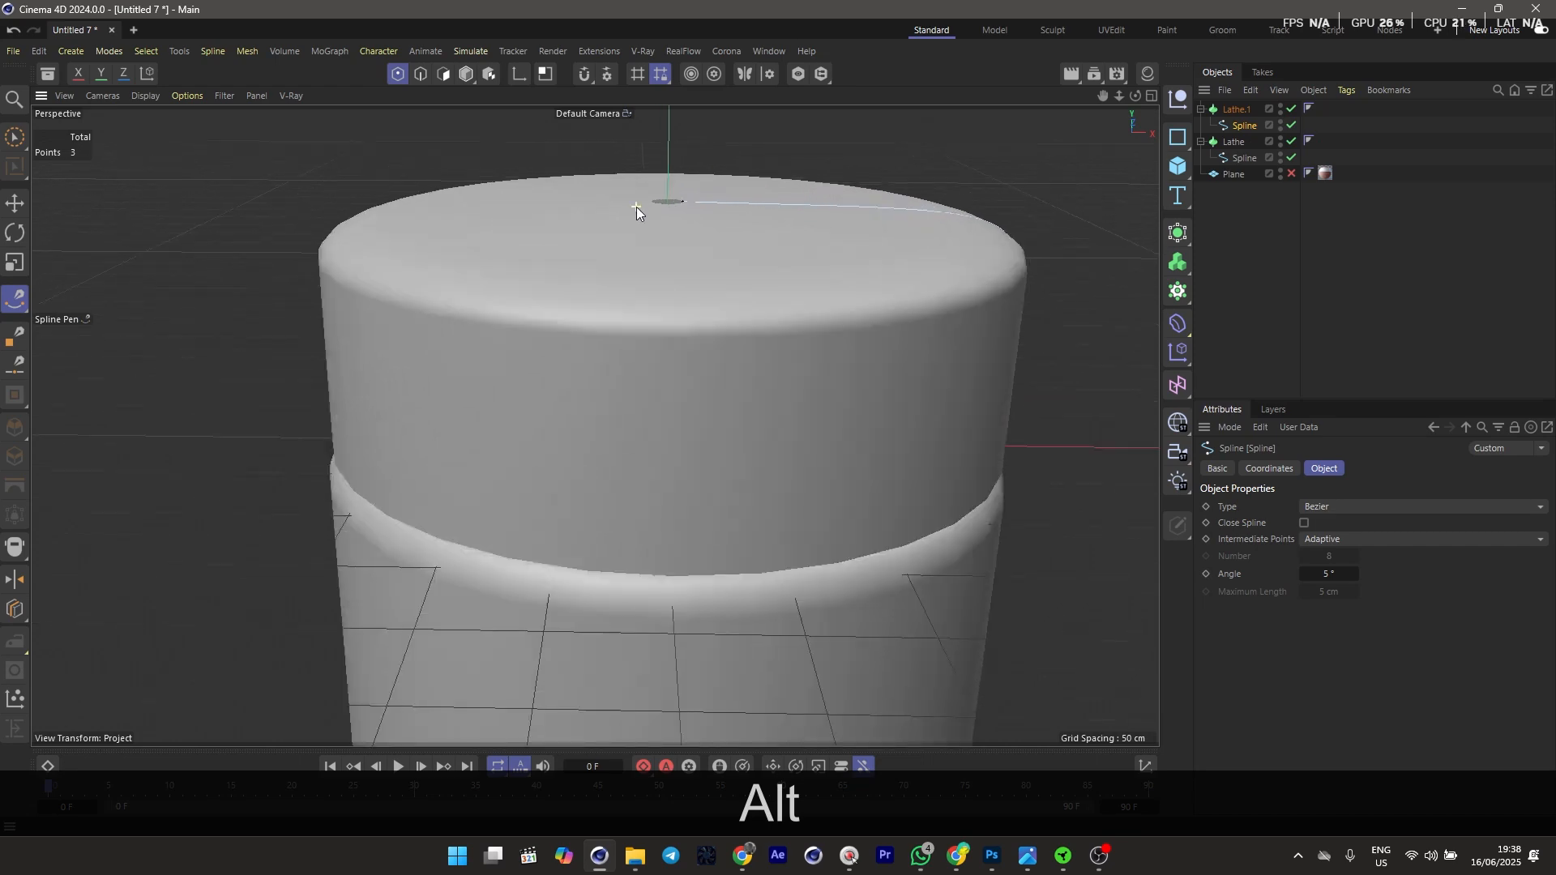
# Hide the lid's Lathe and display the model with Gouraud Shading (Lines)
pyautogui.click(1280, 108)
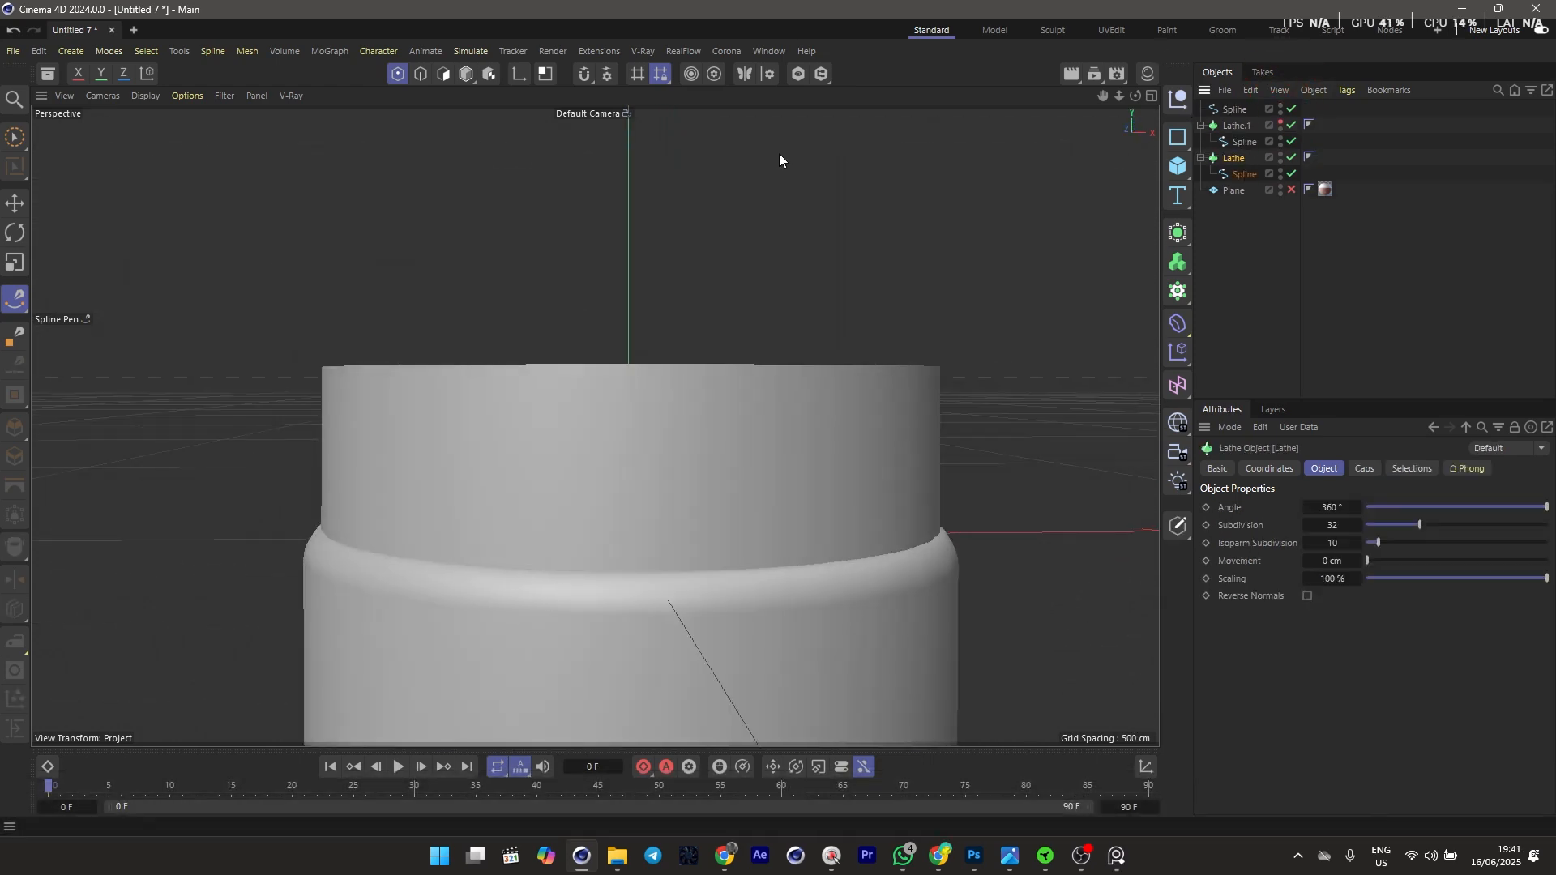
pyautogui.click(145, 95)
pyautogui.click(203, 165)
# Convert the jar body's Lathe into a single polygon object with Connect Objects + Delete
pyautogui.moveTo(313, 351)
pyautogui.keyDown('alt'); pyautogui.mouseDown()
pyautogui.moveTo(786, 527)
pyautogui.moveTo(810, 583)
pyautogui.moveTo(844, 596)
pyautogui.moveTo(828, 625)
pyautogui.moveTo(779, 361)
pyautogui.moveTo(786, 470)
pyautogui.mouseUp(); pyautogui.keyUp('alt')
pyautogui.scroll(2, 786, 470)
pyautogui.rightClick(1233, 163)
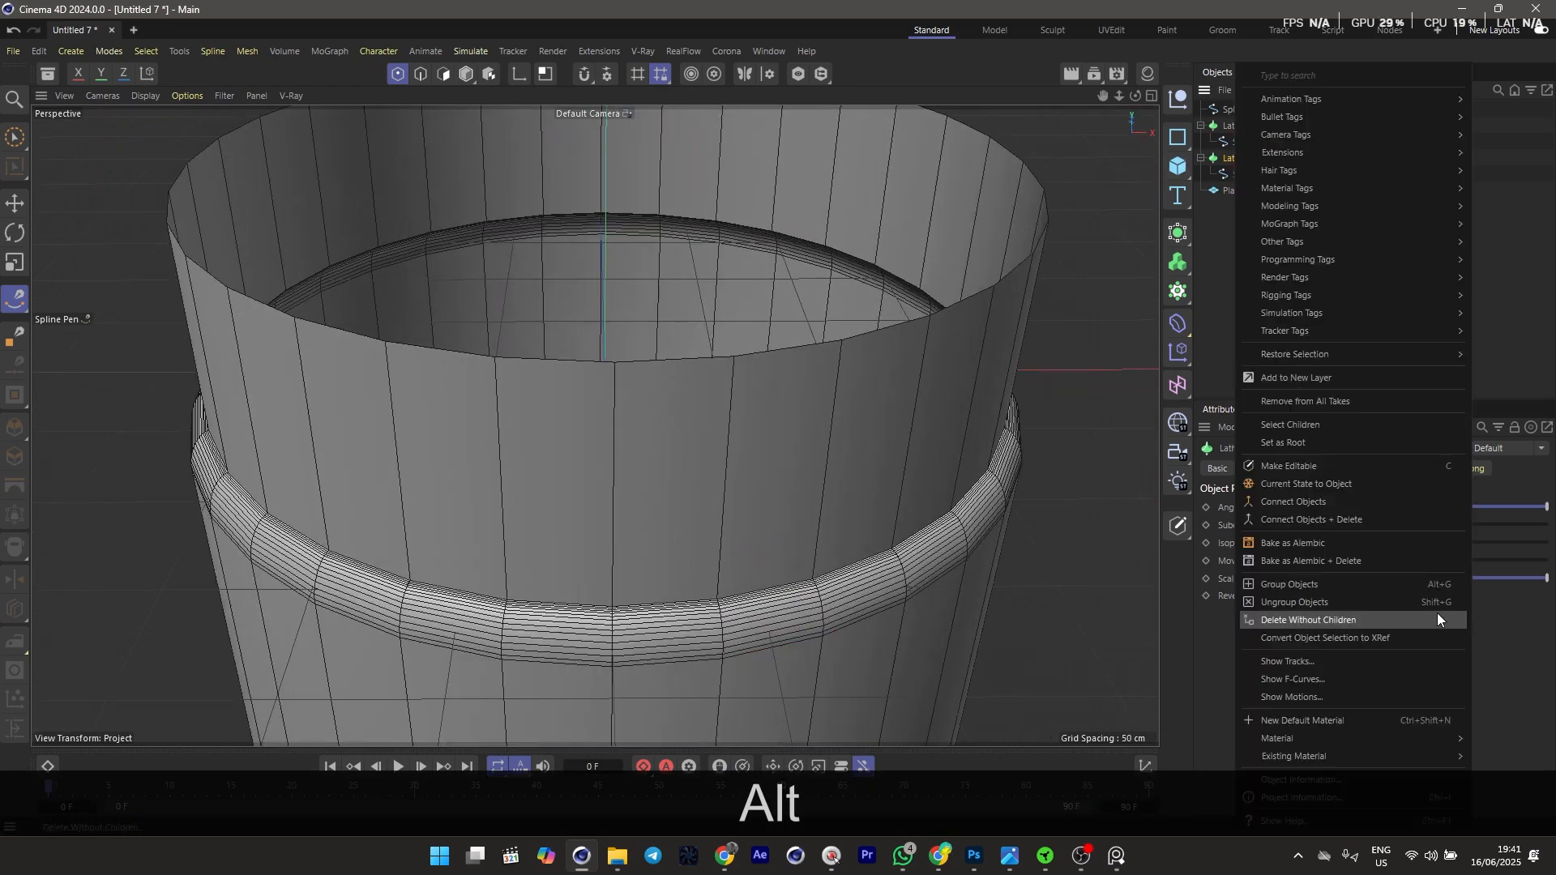
pyautogui.click(1284, 521)
# Loop-select the jar neck's polygons and scale them inward to create a ledge at the shoulder
pyautogui.keyDown('alt'); pyautogui.moveTo(664, 486); pyautogui.dragTo(721, 452); pyautogui.keyUp('alt')
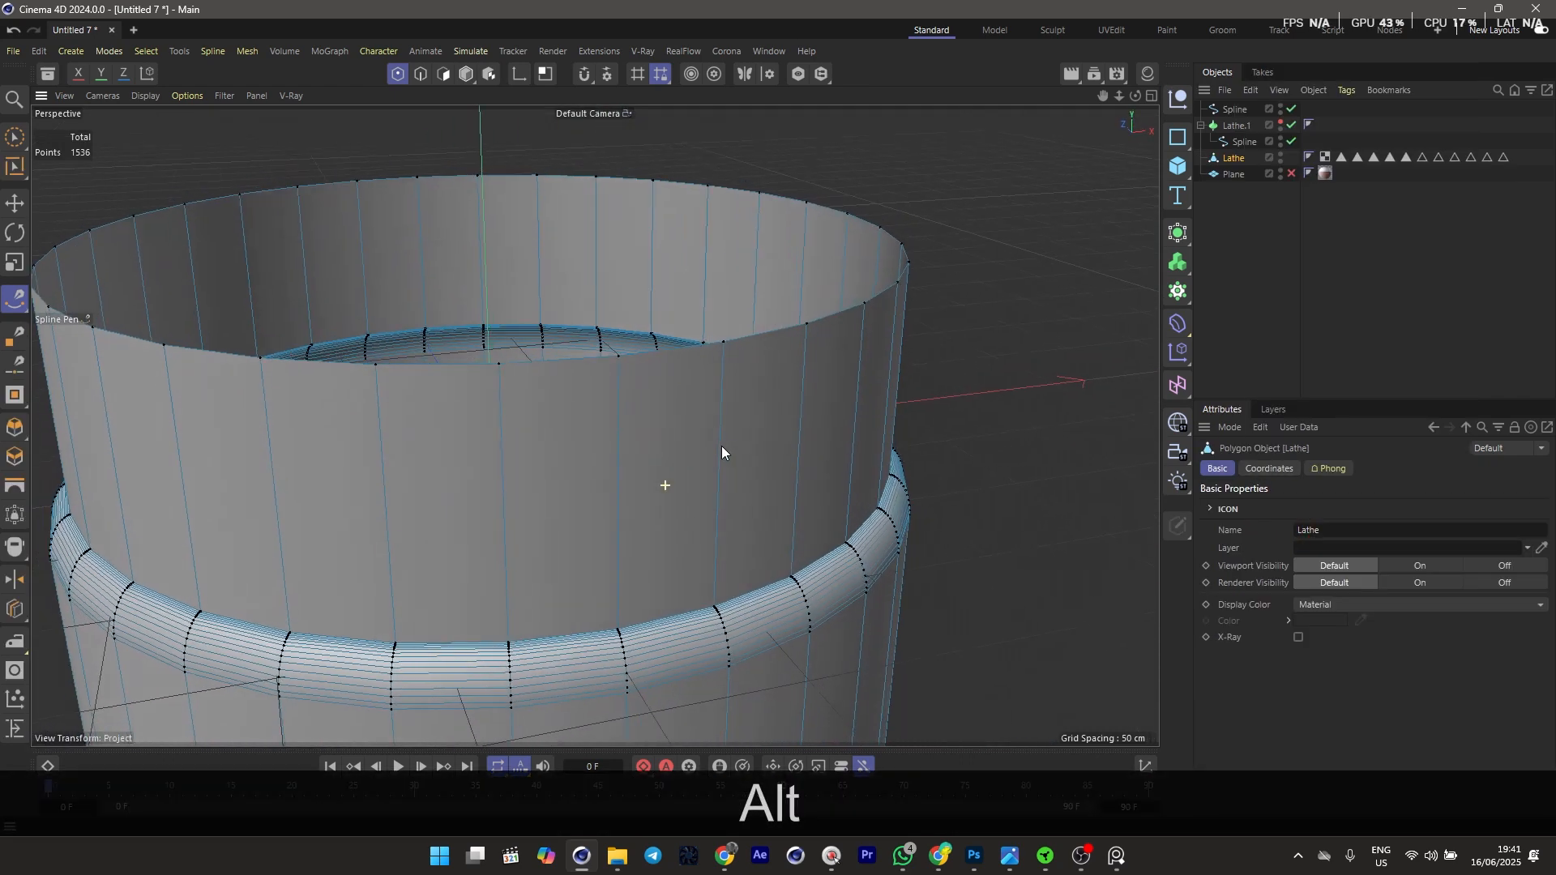
pyautogui.press('u')
pyautogui.press('l')
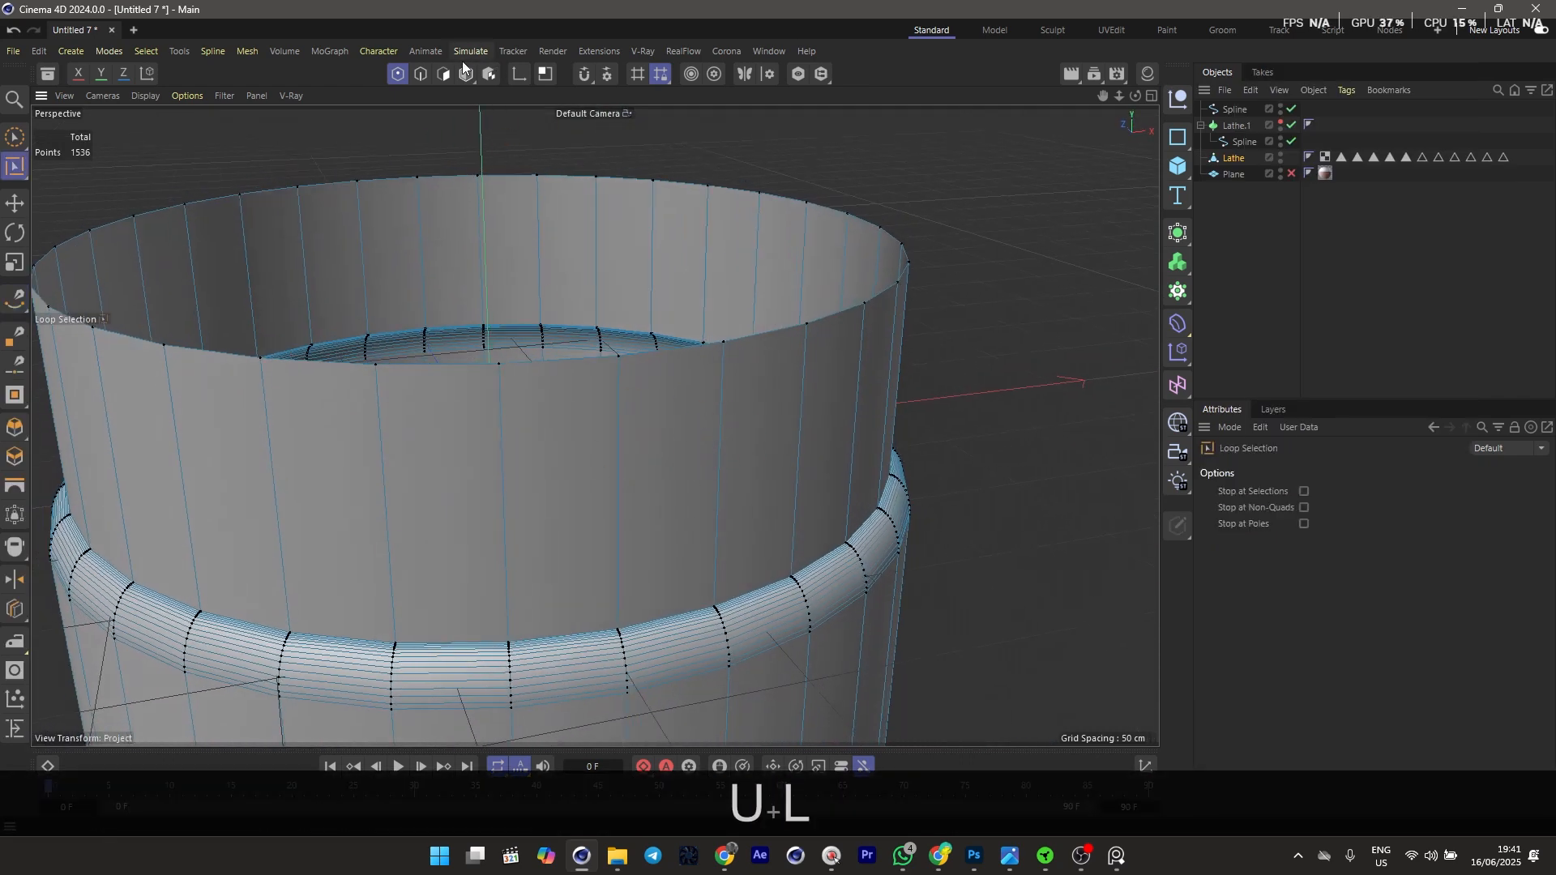
pyautogui.click(442, 74)
pyautogui.click(867, 453)
pyautogui.press('t')
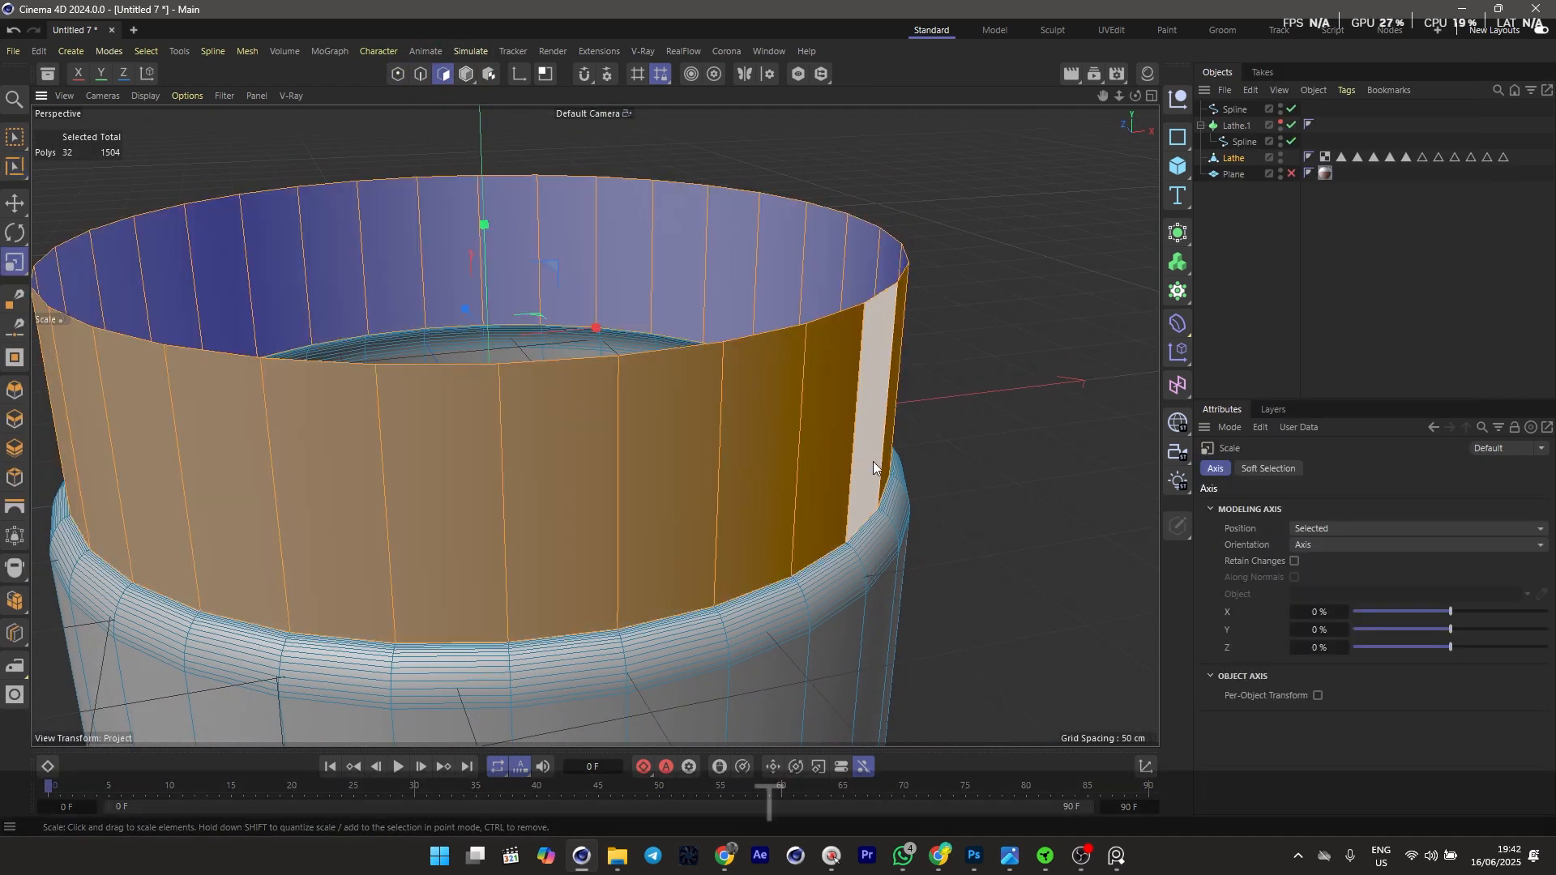
pyautogui.moveTo(951, 433); pyautogui.dragTo(878, 444)
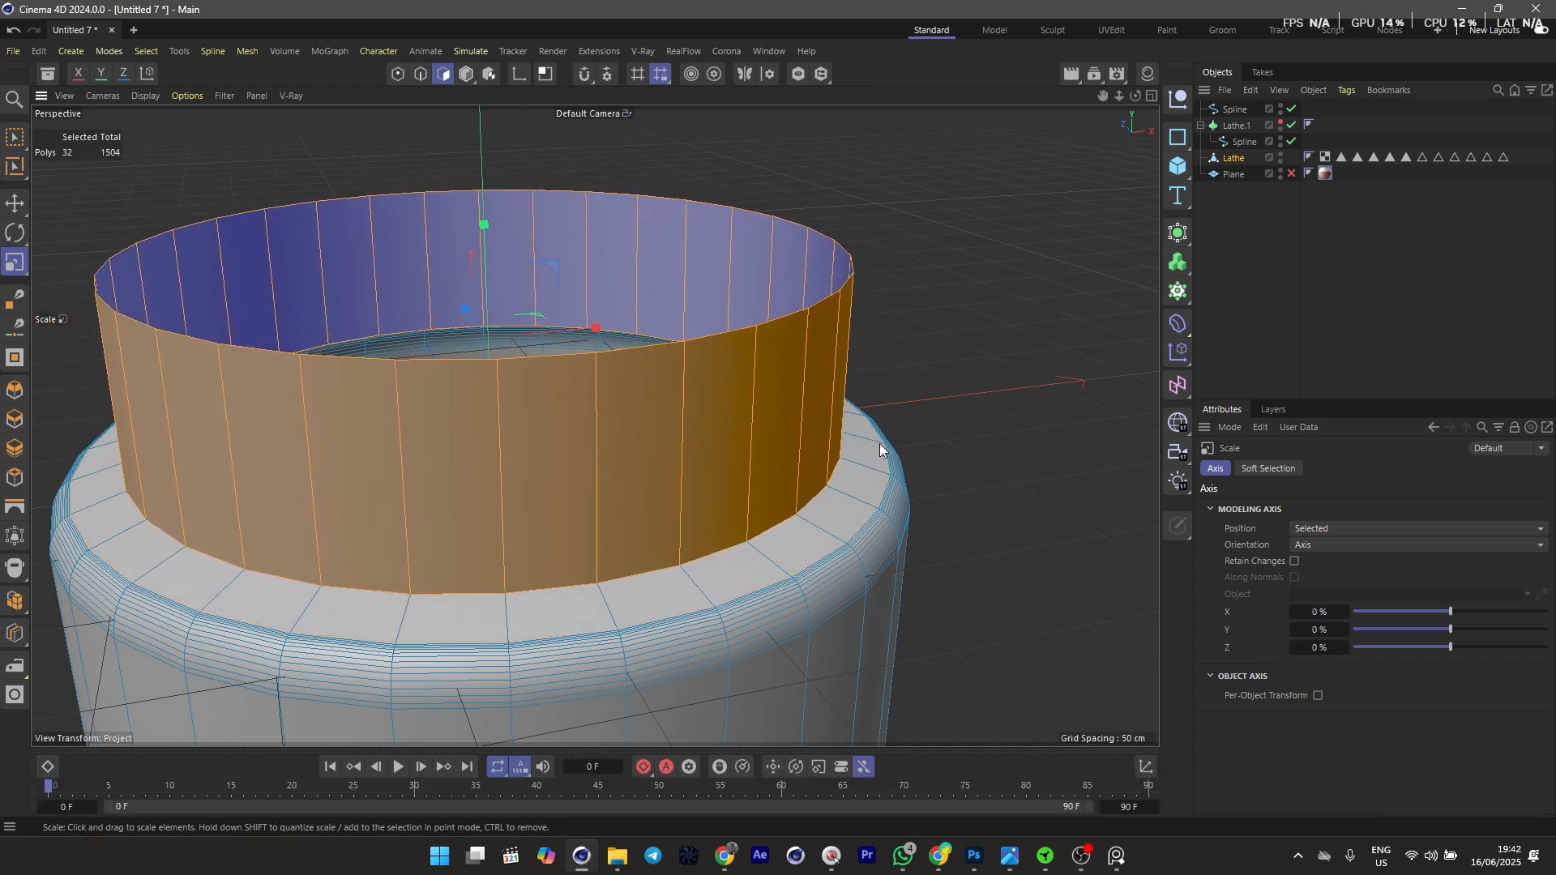
# Select the edge loop at the top of the jar's neck and extrude it inward to start the rim
pyautogui.keyDown('alt'); pyautogui.moveTo(879, 444); pyautogui.dragTo(804, 466, button='right'); pyautogui.keyUp('alt')
pyautogui.scroll(5, 765, 406)
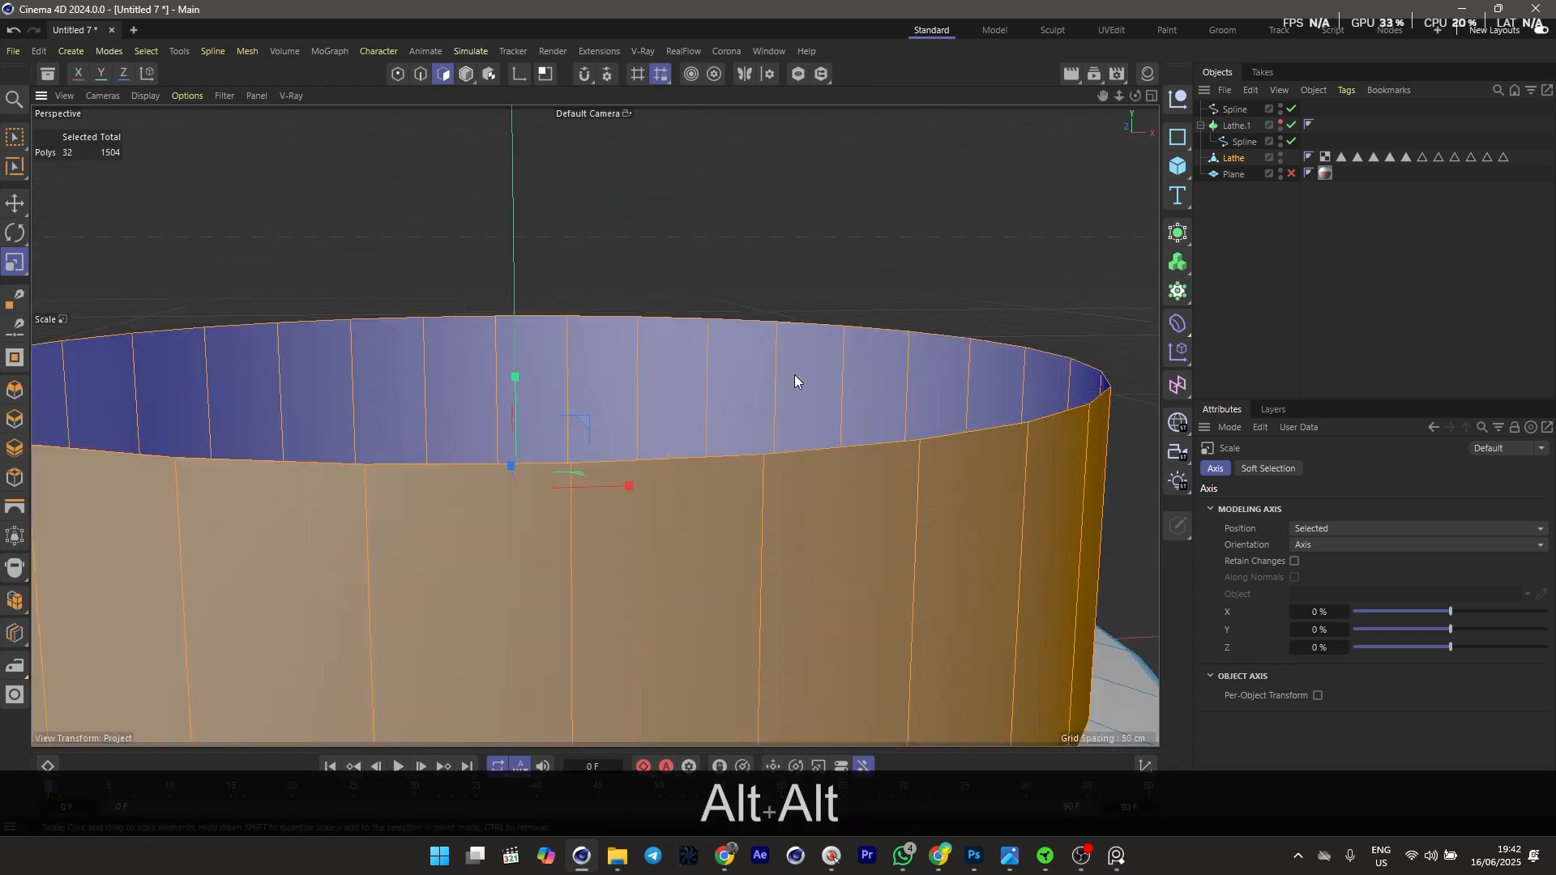
pyautogui.click(420, 73)
pyautogui.press('u')
pyautogui.press('l')
pyautogui.click(997, 436)
pyautogui.scroll(-5, 1000, 439)
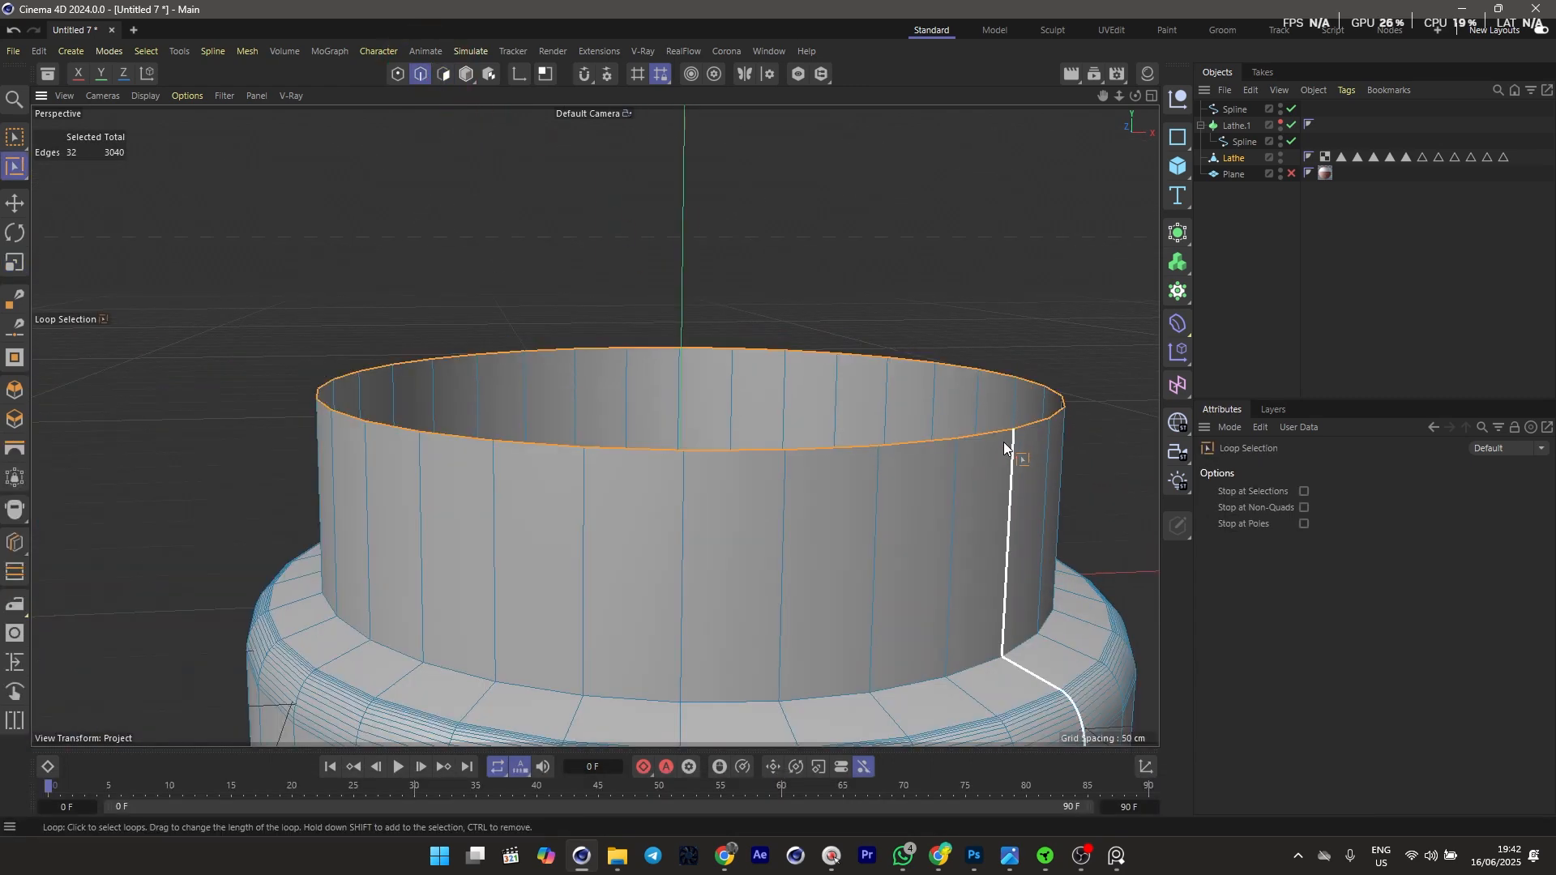
pyautogui.press('d')
pyautogui.moveTo(1094, 507); pyautogui.dragTo(1070, 509)
pyautogui.moveTo(683, 282); pyautogui.dragTo(682, 272)
# Extrude the rim's inner edge loop again with an offset of -6.5 cm and scale it slightly inward
pyautogui.press('d')
pyautogui.moveTo(789, 308); pyautogui.dragTo(737, 308)
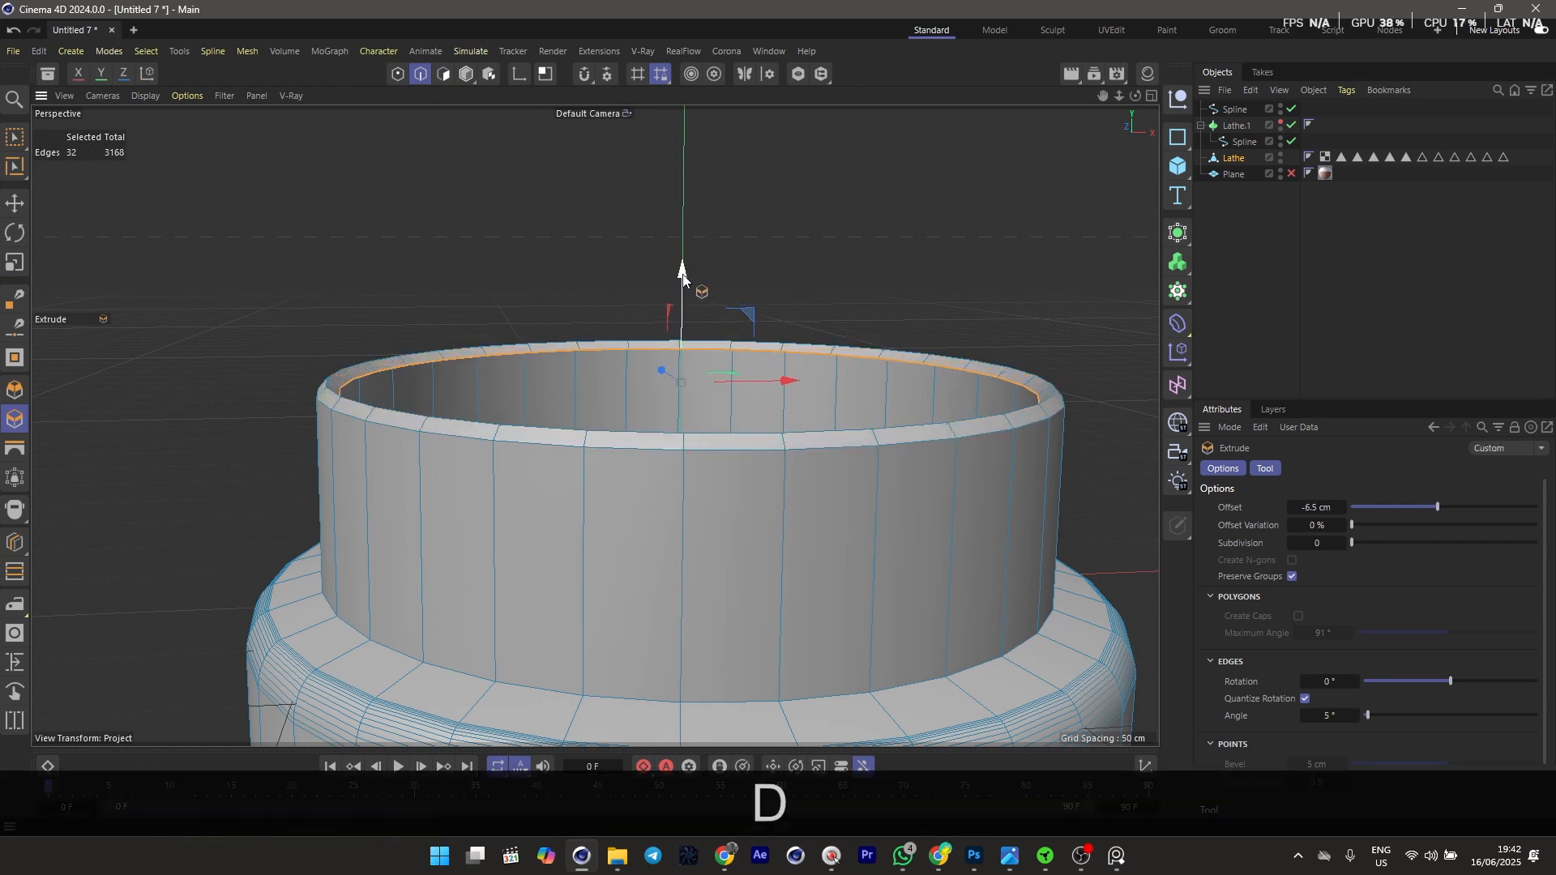
pyautogui.press('t')
pyautogui.moveTo(874, 294); pyautogui.dragTo(846, 299)
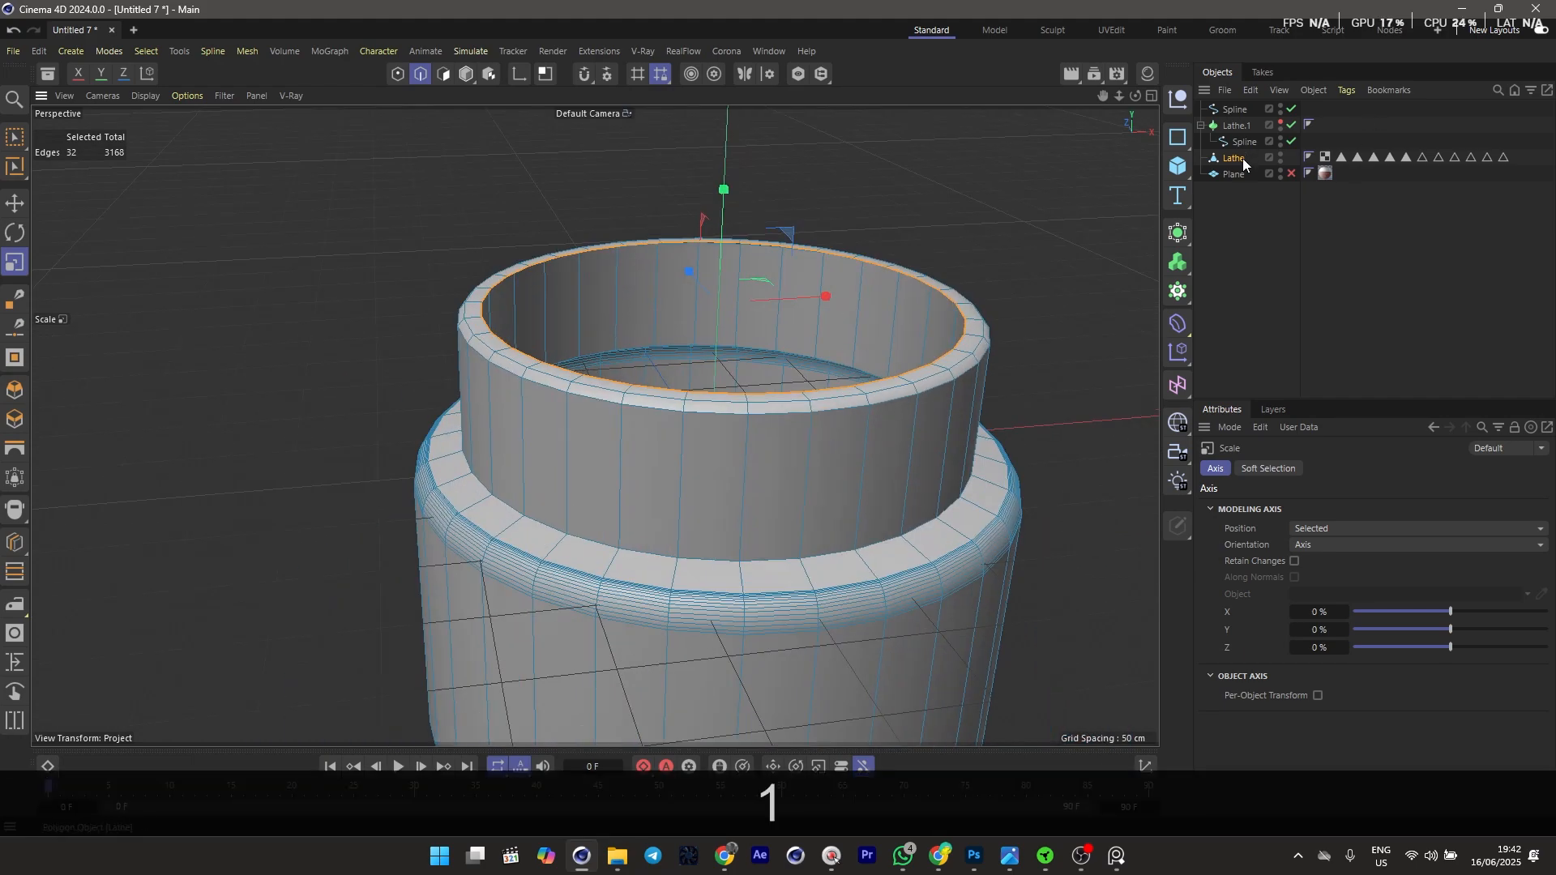
# Hide the jar body, show the lid and select the lid's Lathe generator
pyautogui.click(1281, 155)
pyautogui.click(1280, 122)
pyautogui.click(1239, 126)
pyautogui.keyDown('alt'); pyautogui.moveTo(824, 397); pyautogui.dragTo(973, 348); pyautogui.keyUp('alt')
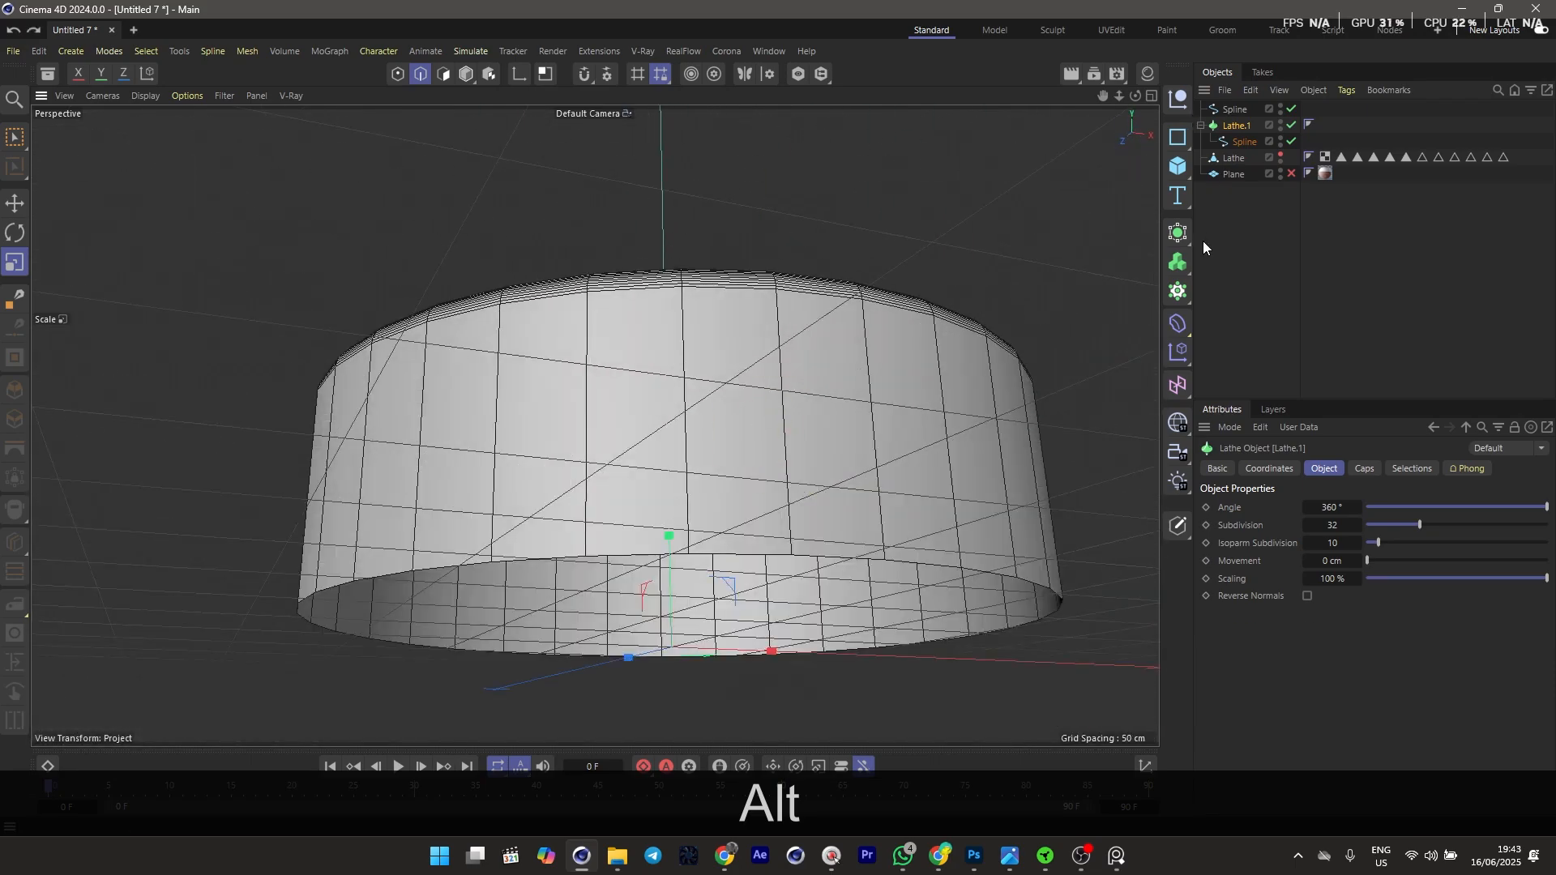
# Add a Cloth Surface generator and nest the lid's Lathe inside it
pyautogui.click(1177, 232)
pyautogui.click(1385, 274)
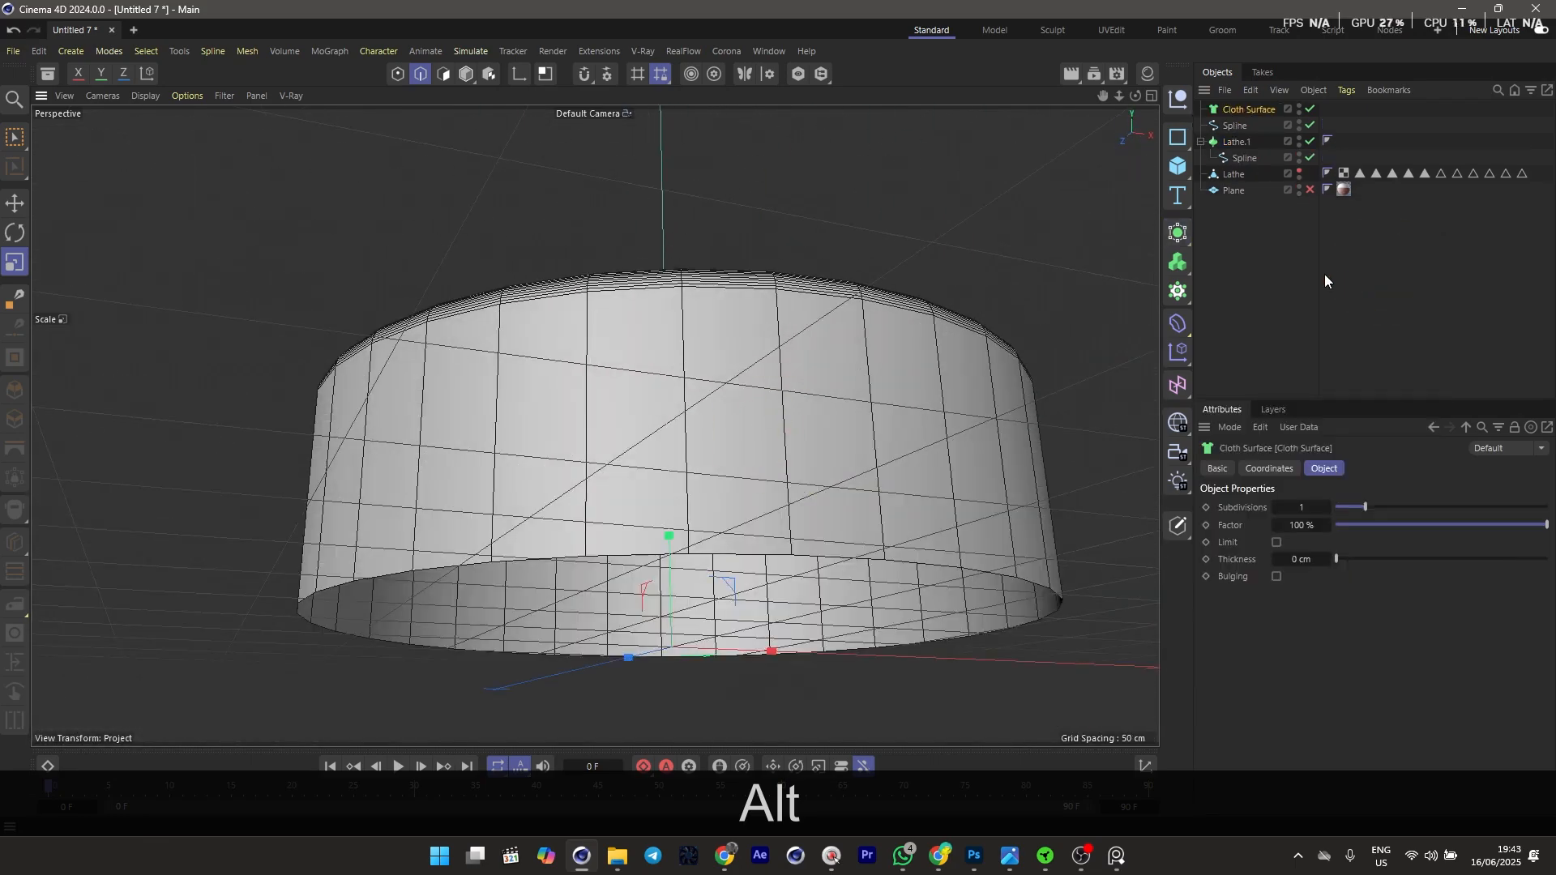
pyautogui.moveTo(1252, 112); pyautogui.dragTo(1250, 110)
pyautogui.click(1250, 110)
pyautogui.keyDown('alt'); pyautogui.moveTo(837, 357); pyautogui.dragTo(742, 340); pyautogui.keyUp('alt')
# Set the lid's Cloth Surface thickness to -14 cm and adjust its subdivisions
pyautogui.moveTo(1327, 559); pyautogui.dragTo(1327, 615)
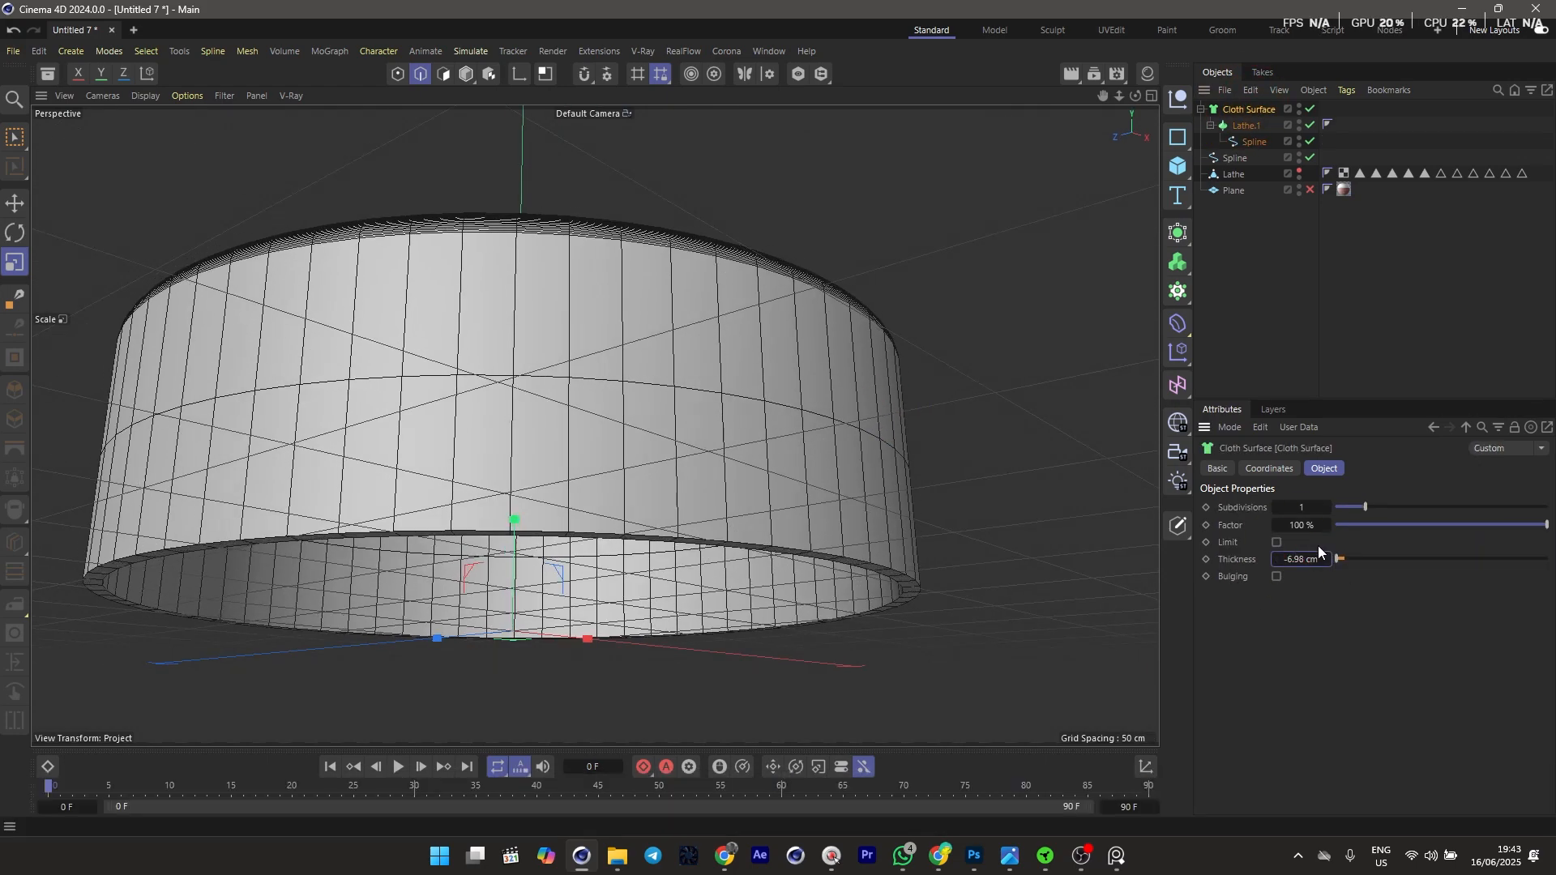
pyautogui.click(1312, 558)
pyautogui.write('-14')
pyautogui.press('Return')
pyautogui.keyDown('alt'); pyautogui.moveTo(697, 231); pyautogui.dragTo(580, 324); pyautogui.keyUp('alt')
pyautogui.click(1328, 508)
# Add a Bevel deformer and group it with the lid's Cloth Surface under one null
pyautogui.keyDown('alt'); pyautogui.moveTo(876, 308); pyautogui.dragTo(813, 259); pyautogui.keyUp('alt')
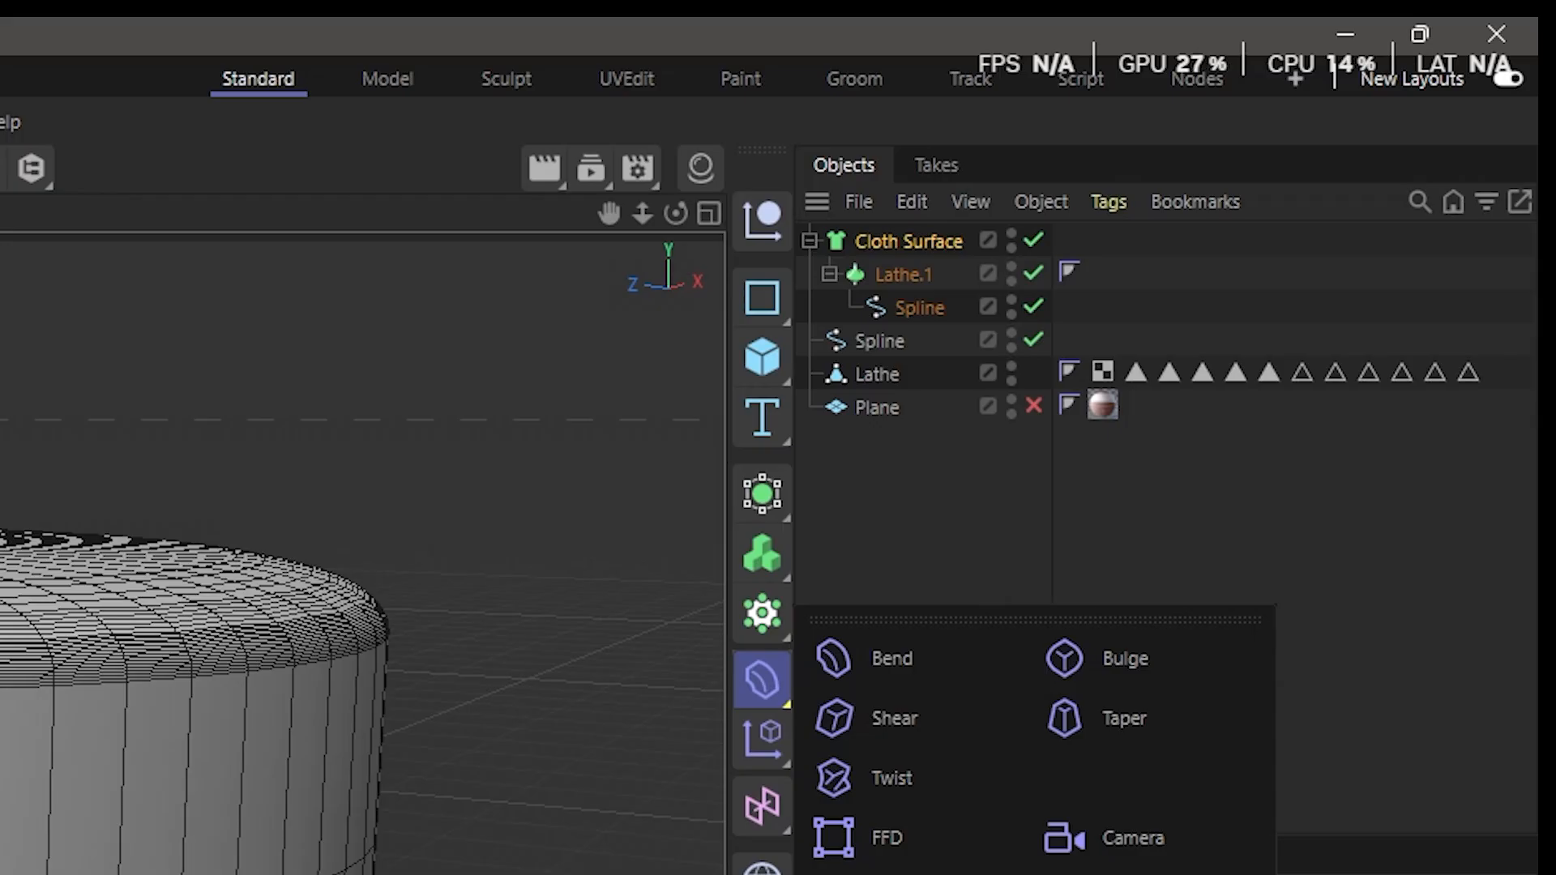
pyautogui.click(892, 874)
pyautogui.click(896, 272)
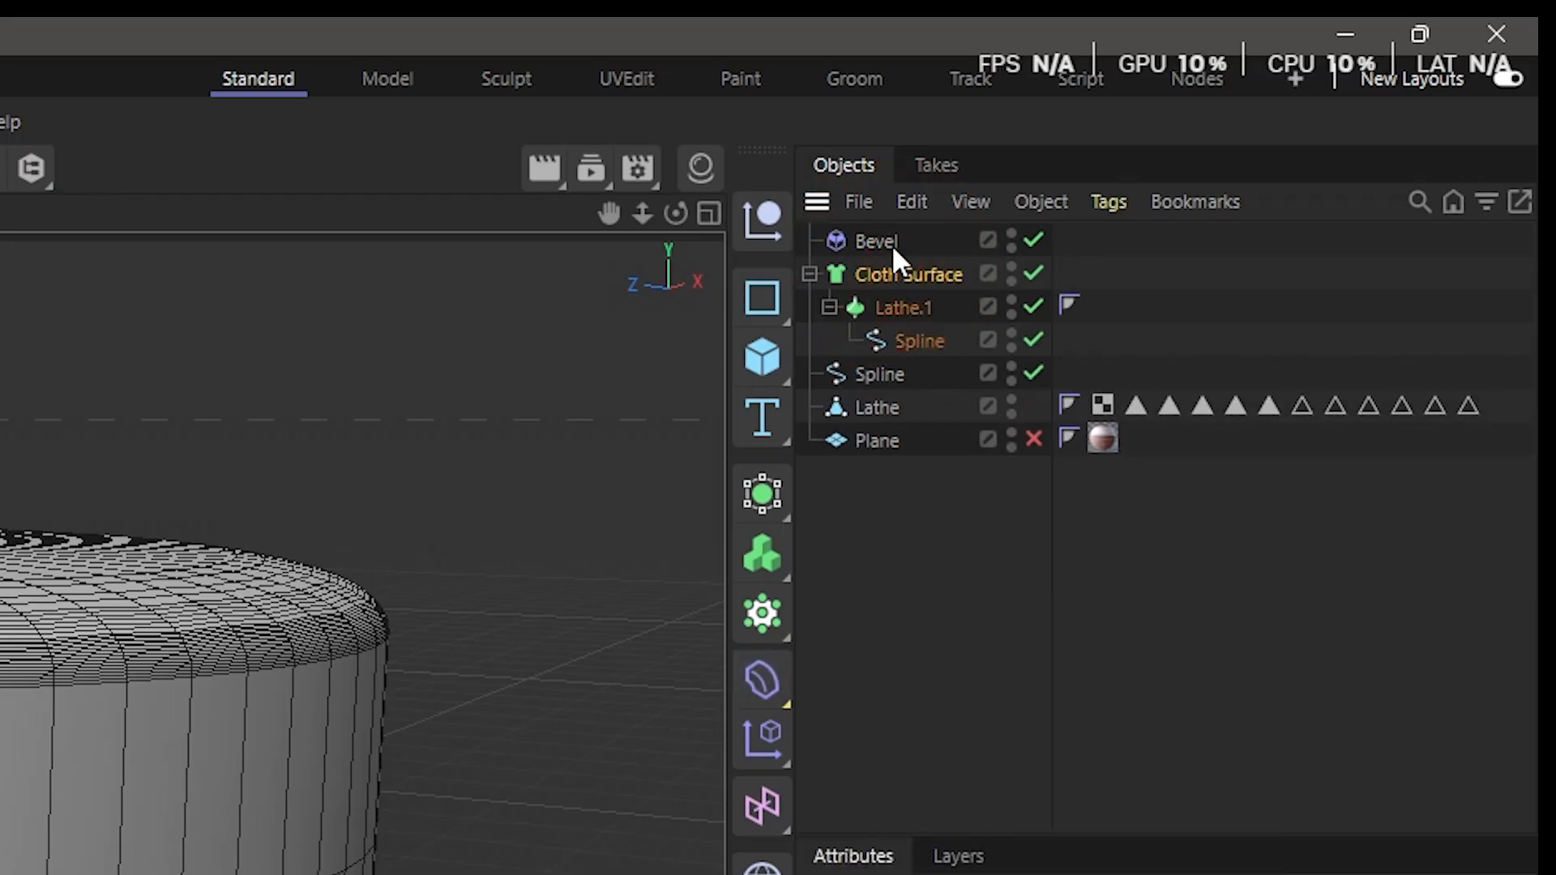
pyautogui.keyDown('ctrl'); pyautogui.click(891, 241); pyautogui.keyUp('ctrl')
pyautogui.hotkey('alt', 'g')
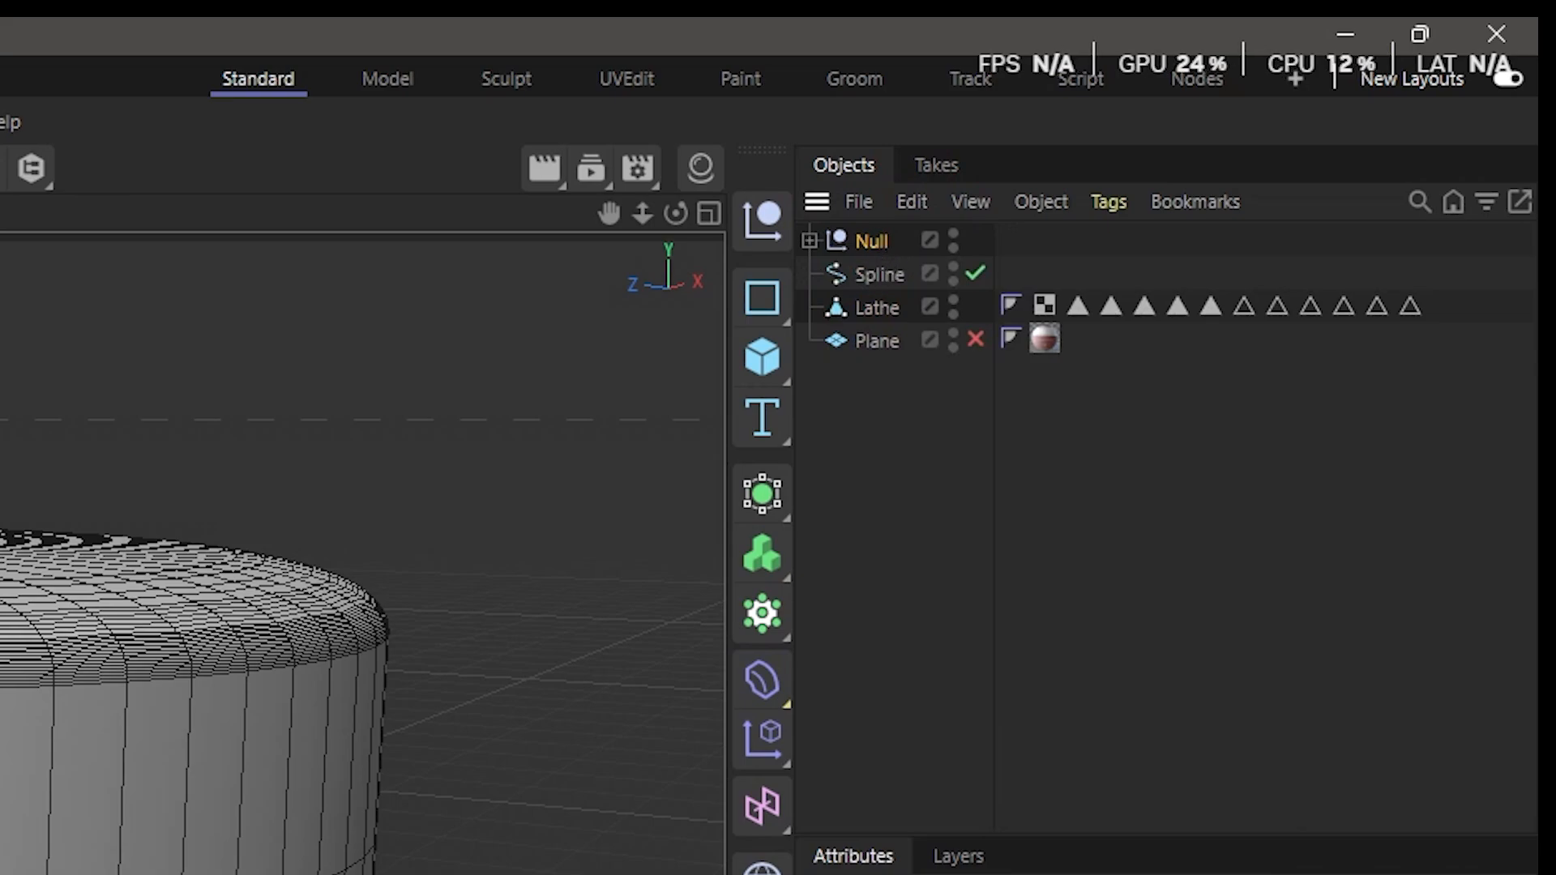
# Set the lid's Bevel deformer to an offset of 2 cm with 1 subdivision
pyautogui.scroll(5, 766, 556)
pyautogui.keyDown('alt'); pyautogui.moveTo(771, 503); pyautogui.dragTo(1243, 535); pyautogui.keyUp('alt')
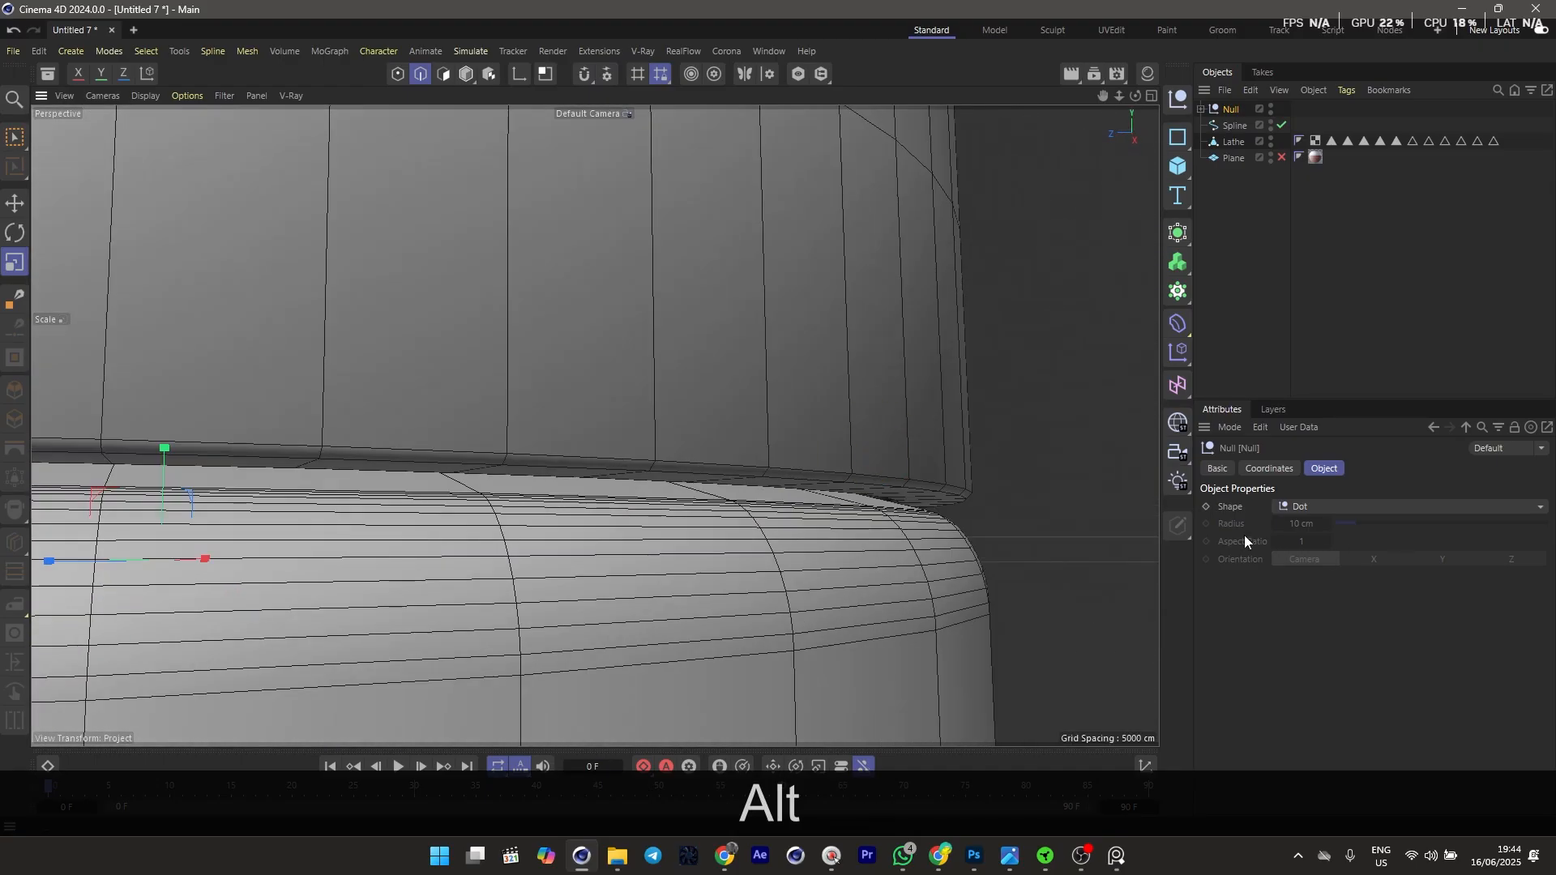
pyautogui.click(1201, 109)
pyautogui.click(1233, 124)
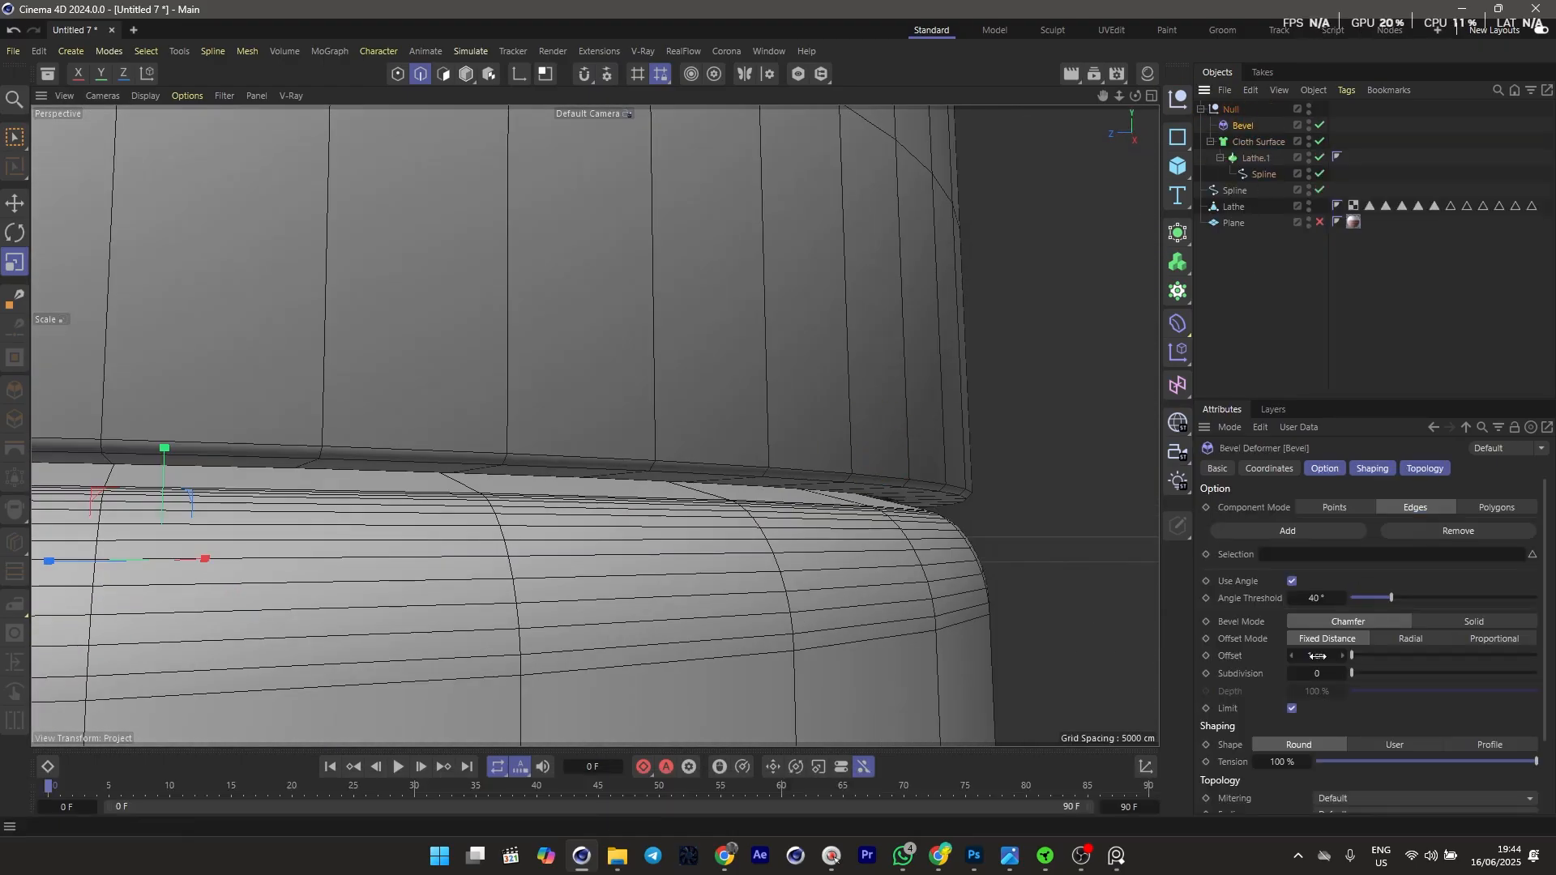
pyautogui.moveTo(1322, 658); pyautogui.dragTo(1339, 658)
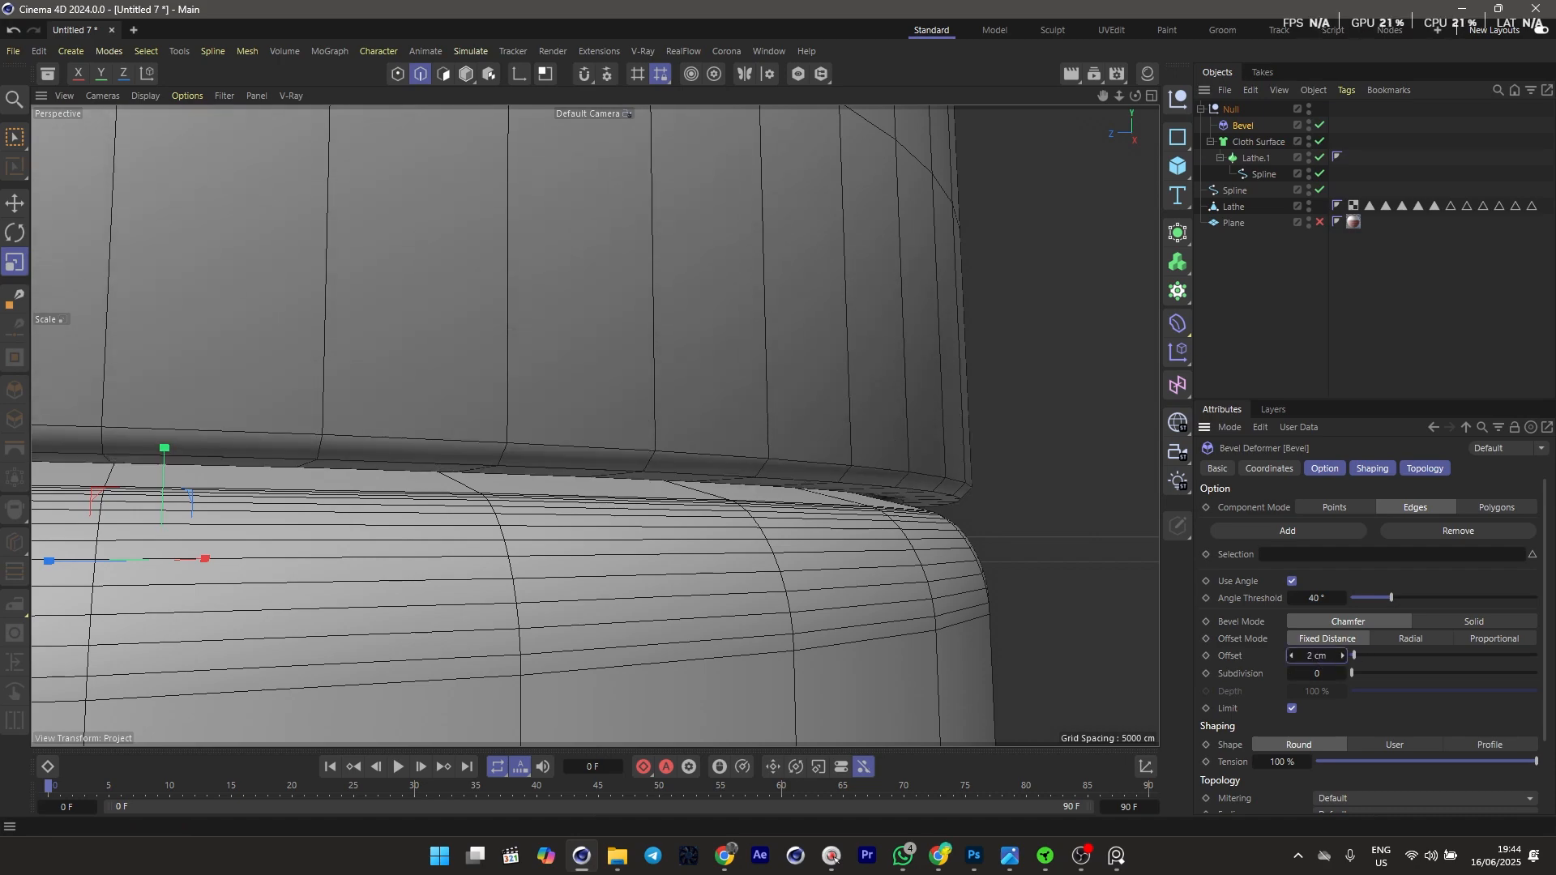
pyautogui.click(1341, 677)
# Show the model in Gouraud Shading without lines and examine the centre of the lid's top up close
pyautogui.scroll(-5, 718, 479)
pyautogui.moveTo(877, 566)
pyautogui.keyDown('alt'); pyautogui.mouseDown()
pyautogui.moveTo(718, 479)
pyautogui.moveTo(703, 543)
pyautogui.mouseUp(); pyautogui.keyUp('alt')
pyautogui.click(145, 95)
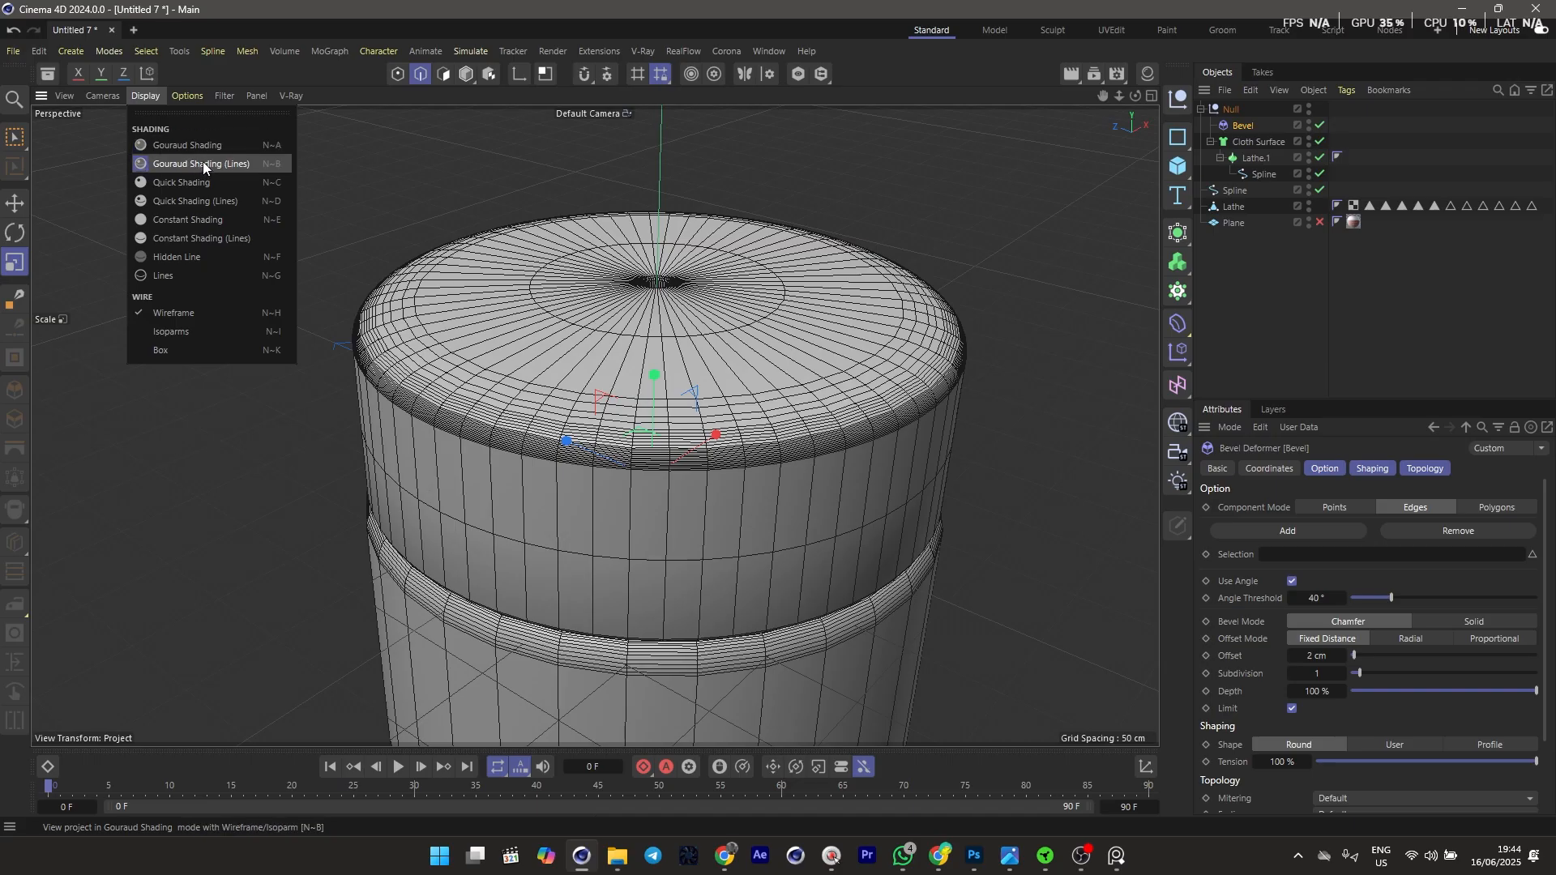
pyautogui.click(199, 142)
pyautogui.moveTo(582, 474)
pyautogui.keyDown('alt'); pyautogui.mouseDown()
pyautogui.moveTo(596, 339)
pyautogui.moveTo(616, 412)
pyautogui.moveTo(693, 450)
pyautogui.moveTo(689, 408)
pyautogui.mouseUp(); pyautogui.keyUp('alt')
pyautogui.scroll(8, 622, 389)
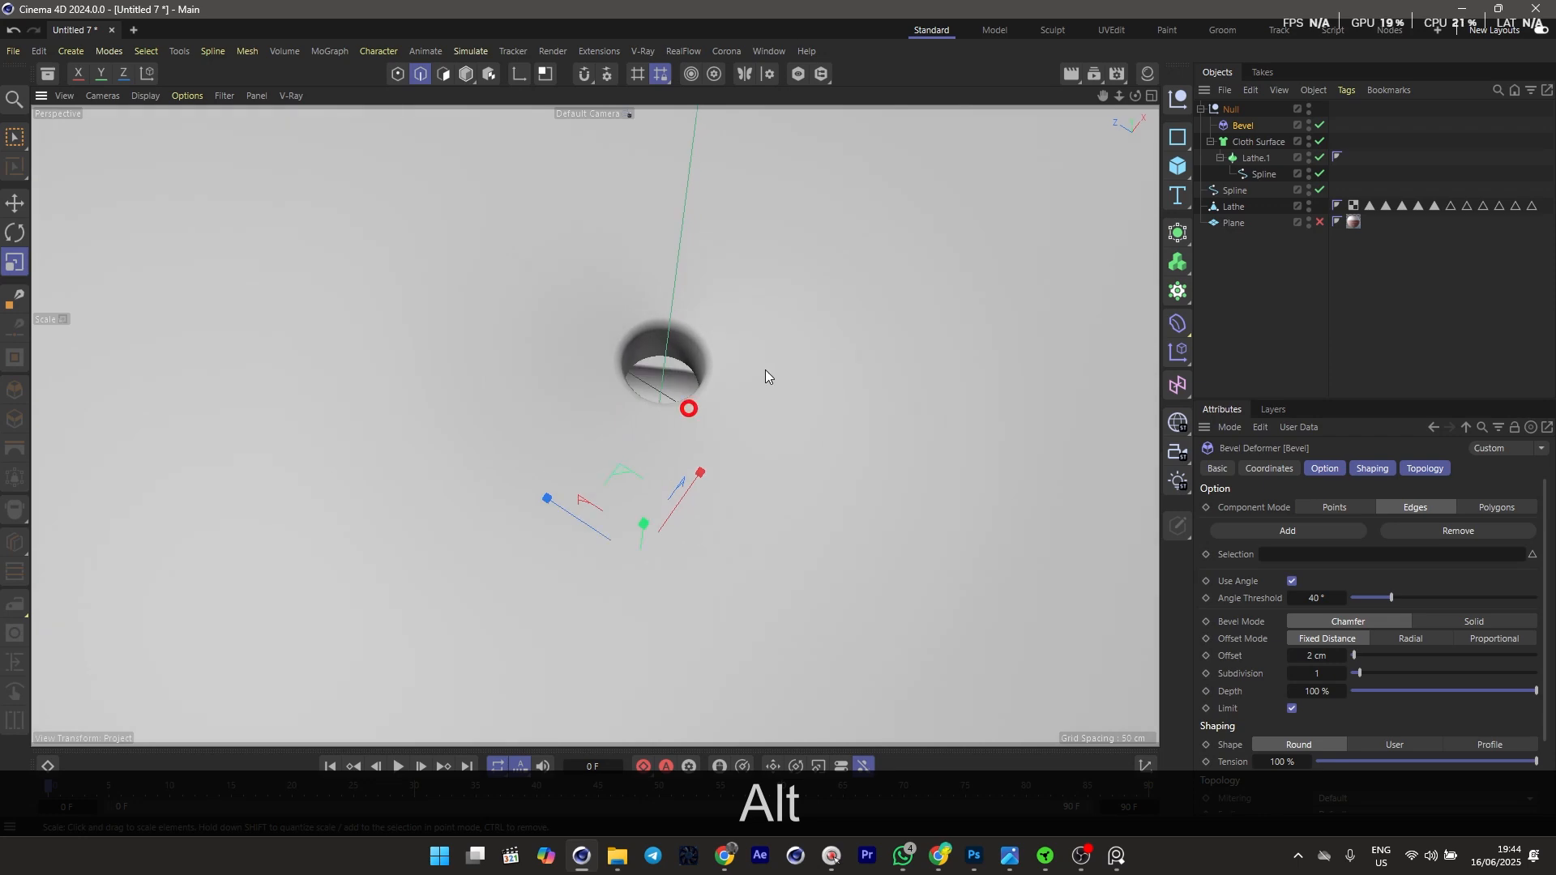
pyautogui.scroll(-10, 561, 410)
pyautogui.press('1')
pyautogui.keyDown('alt'); pyautogui.moveTo(605, 536); pyautogui.dragTo(574, 270); pyautogui.keyUp('alt')
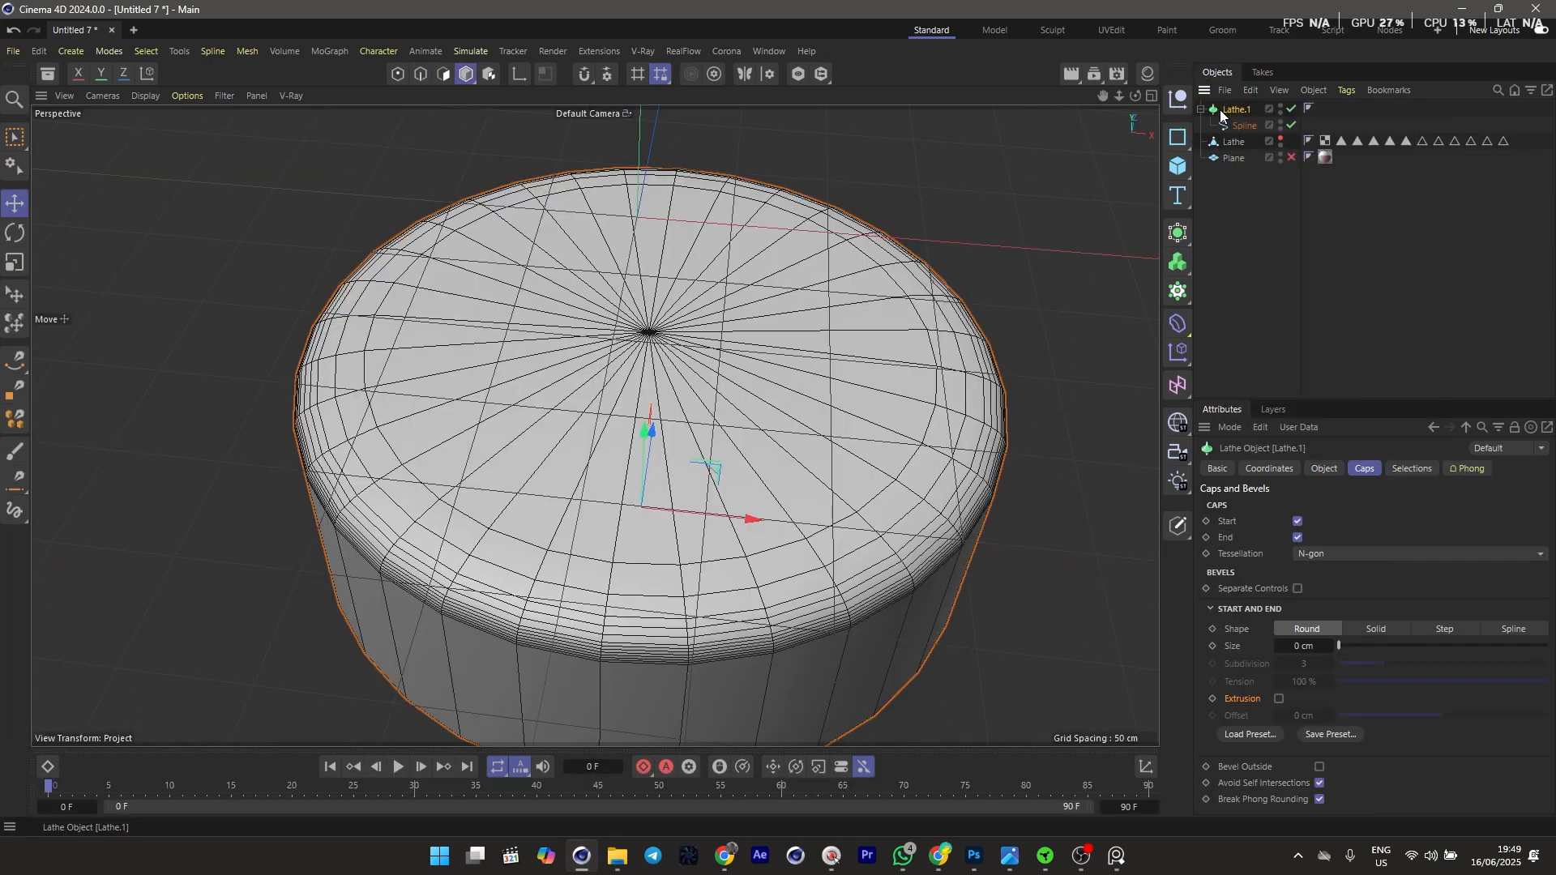
# Convert the lid's Lathe and its spline into one polygon object with Connect Objects + Delete
pyautogui.rightClick(1222, 110)
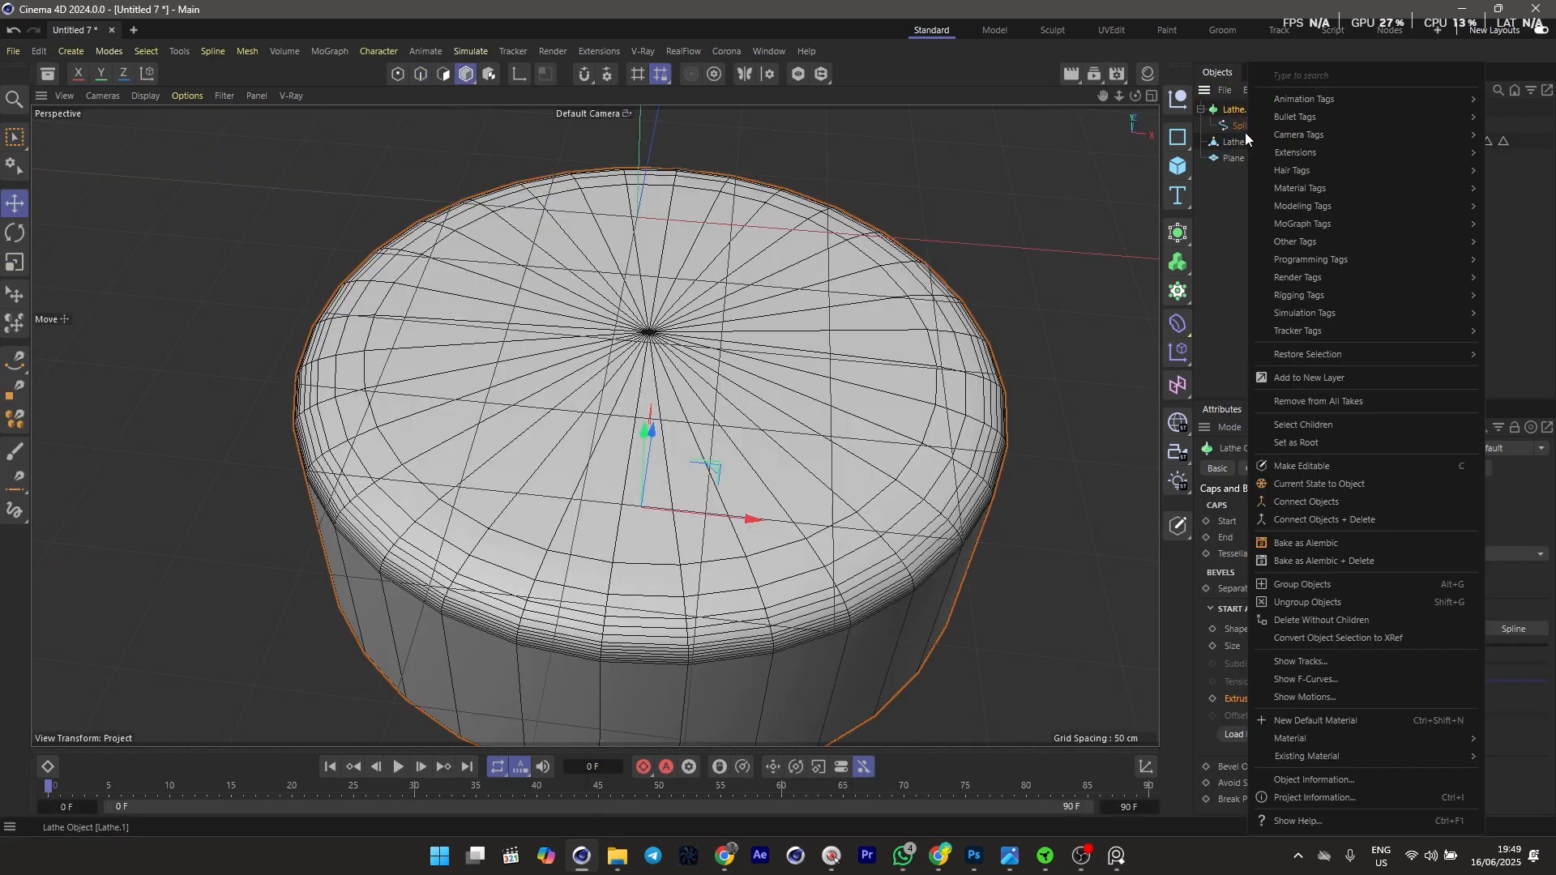
pyautogui.click(1290, 519)
pyautogui.click(397, 74)
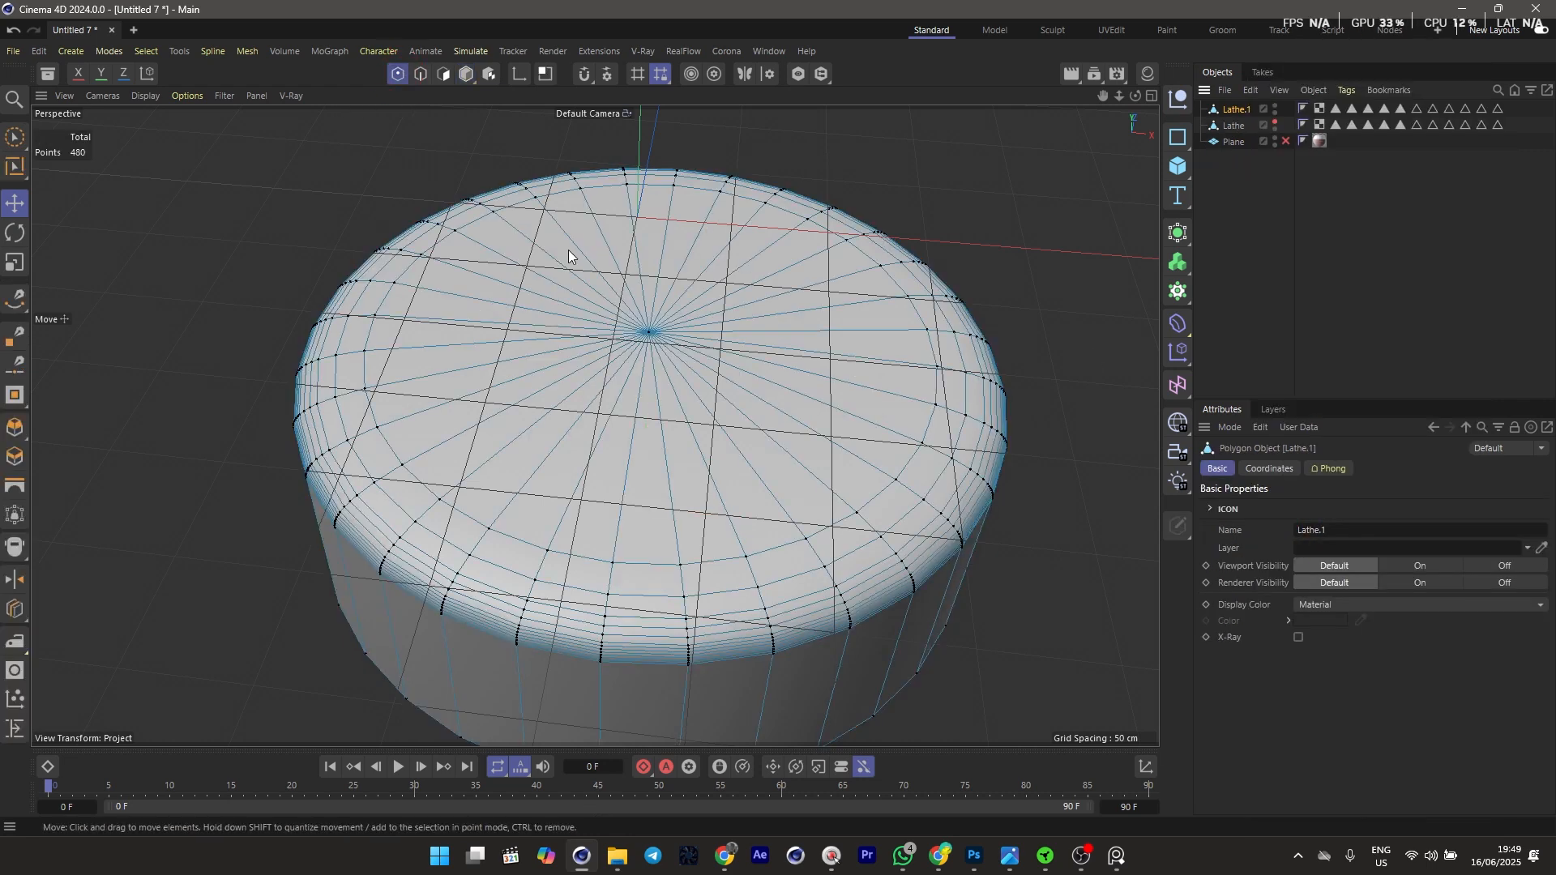
# Loop-select the triangular polygons around the centre of the lid's top and delete them
pyautogui.click(444, 73)
pyautogui.press('u')
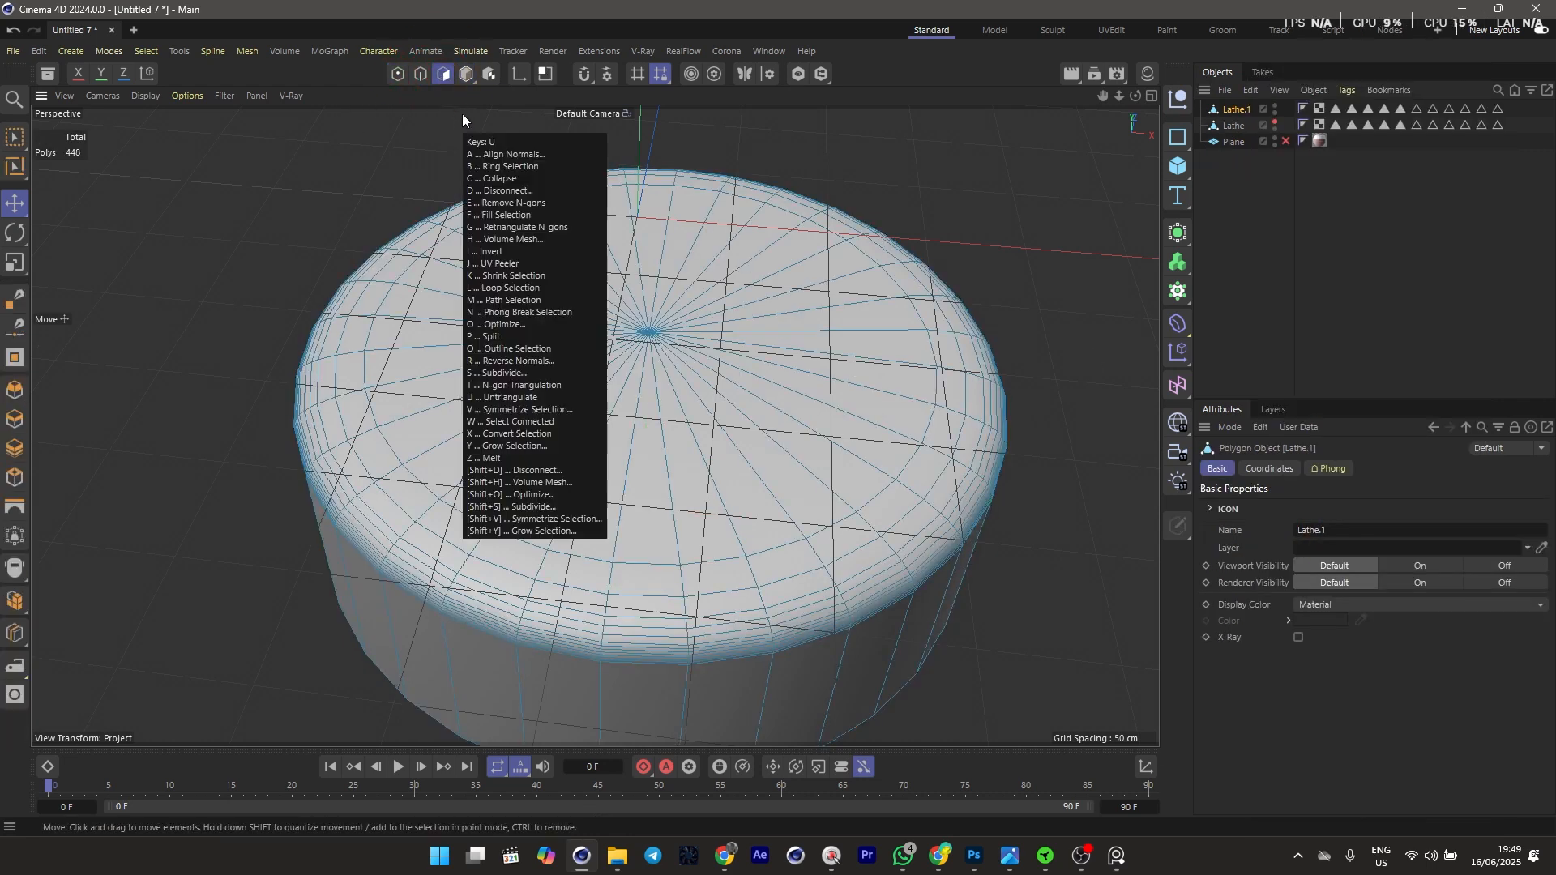
pyautogui.press('l')
pyautogui.click(668, 294)
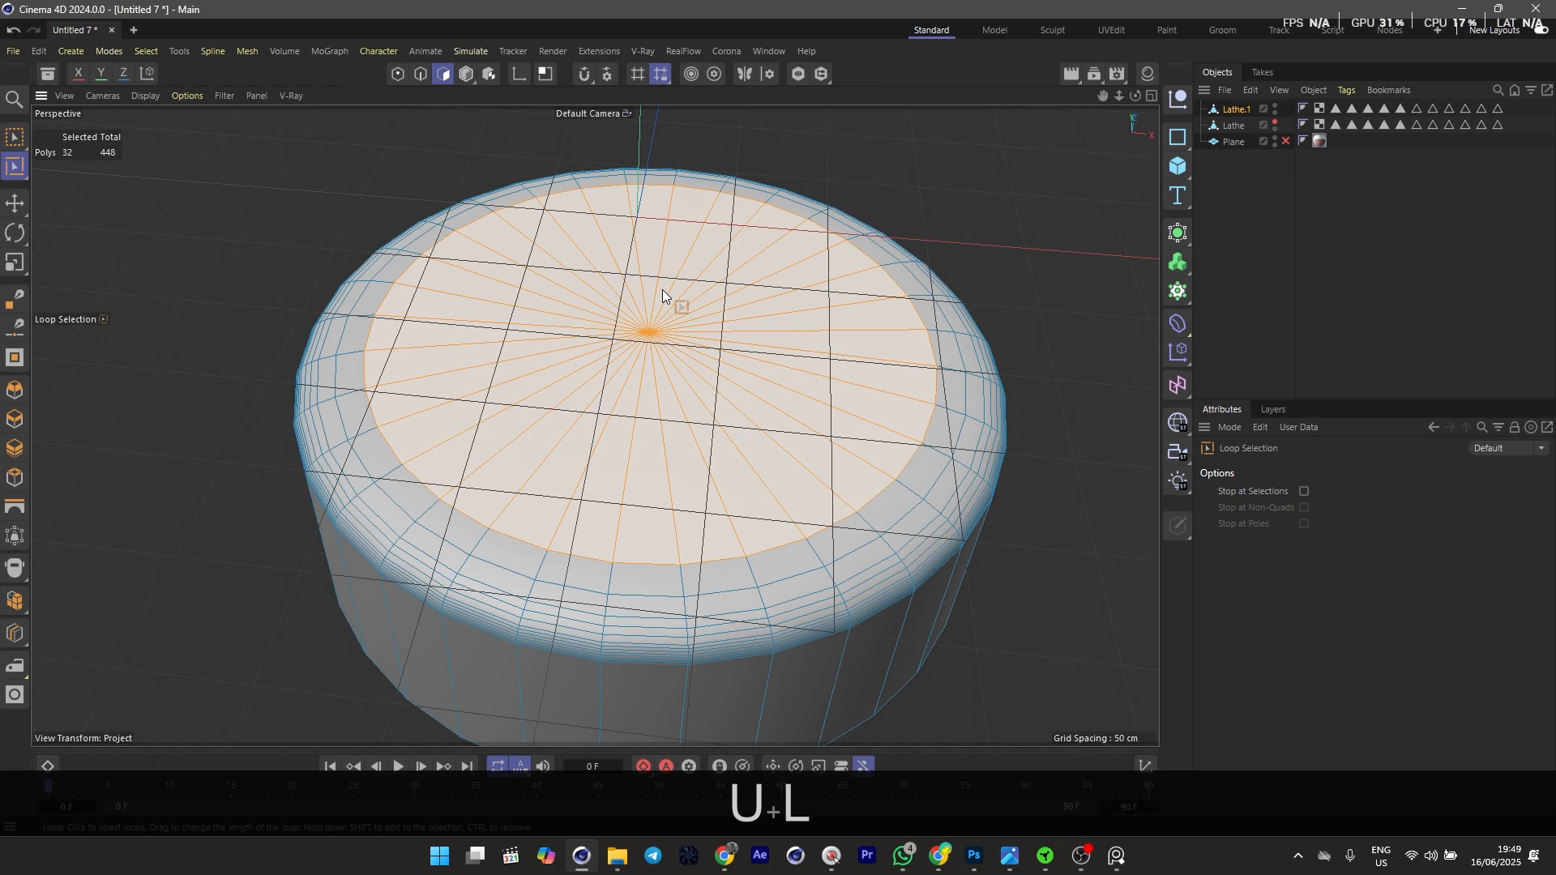
pyautogui.press('Delete')
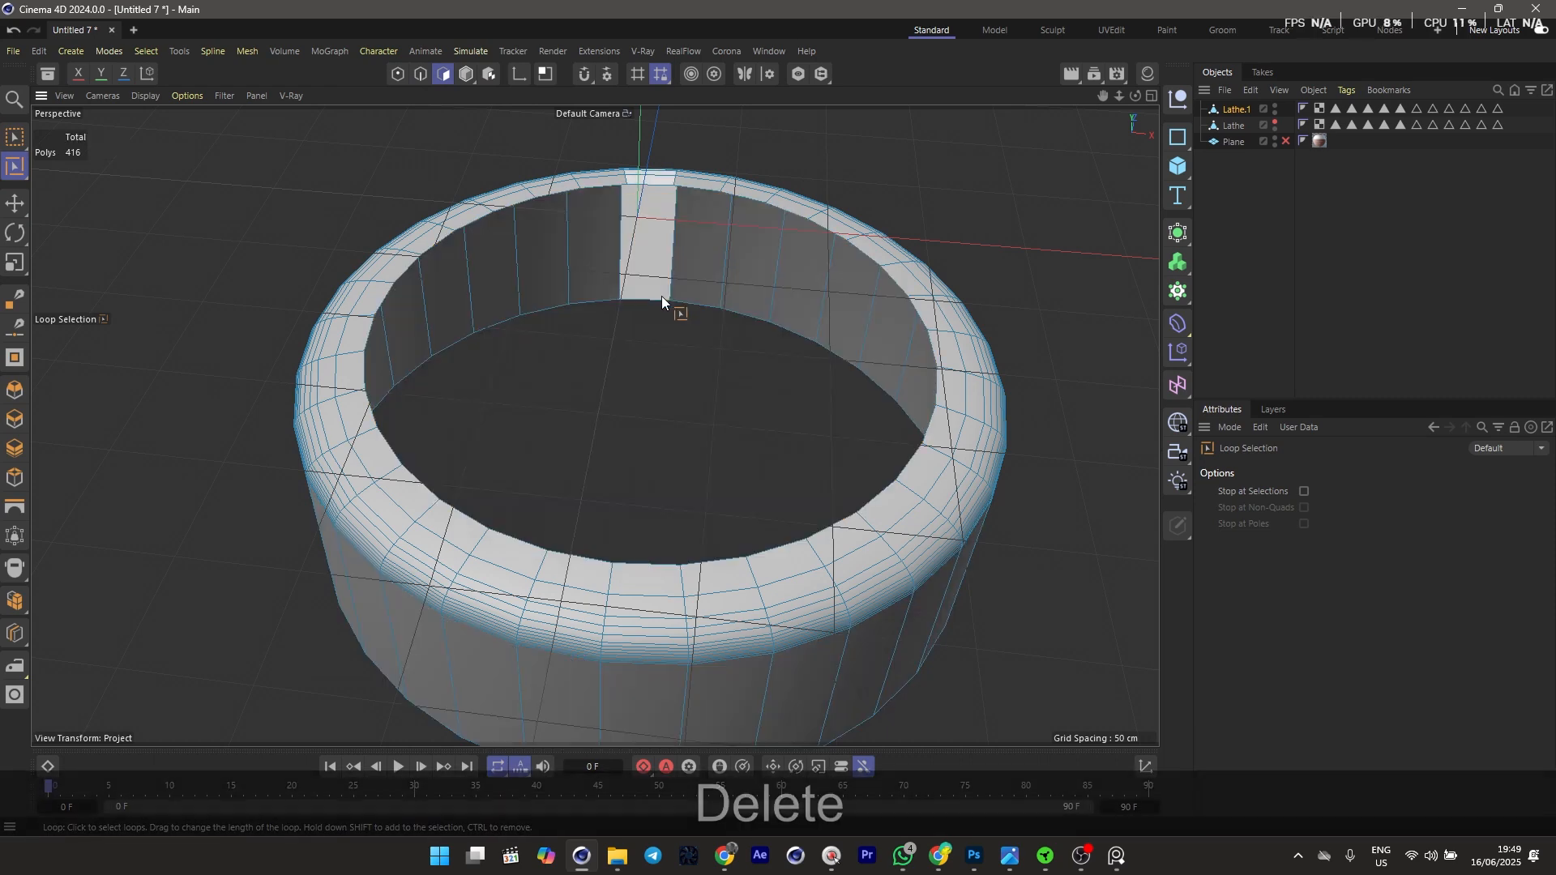
# Extrude the open edge loop on the lid's top and scale it inward to a small centre hole
pyautogui.click(423, 74)
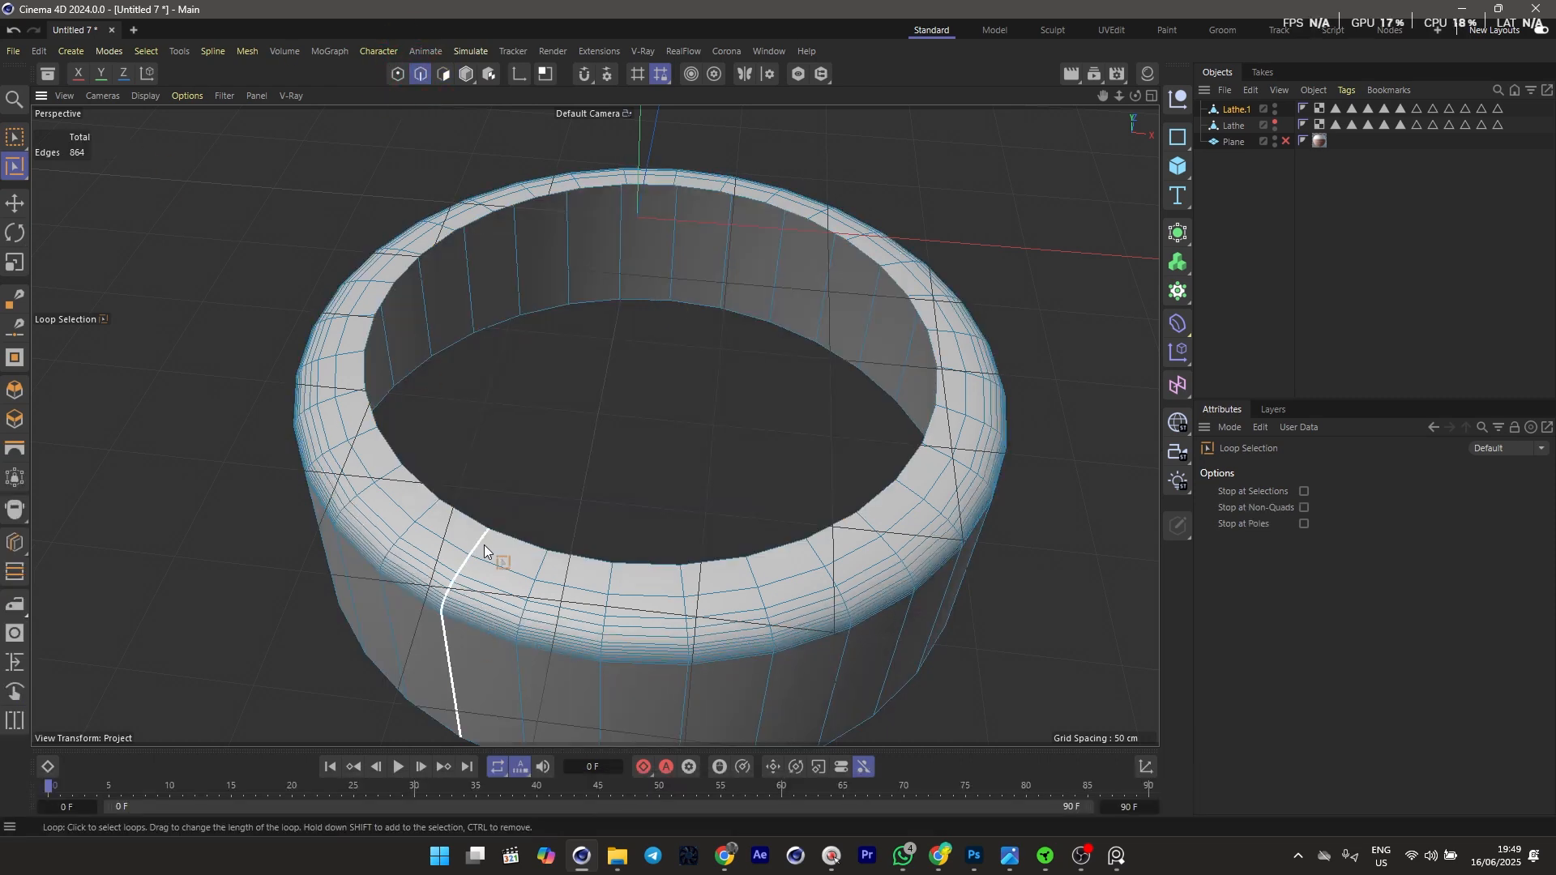
pyautogui.click(539, 529)
pyautogui.press('d')
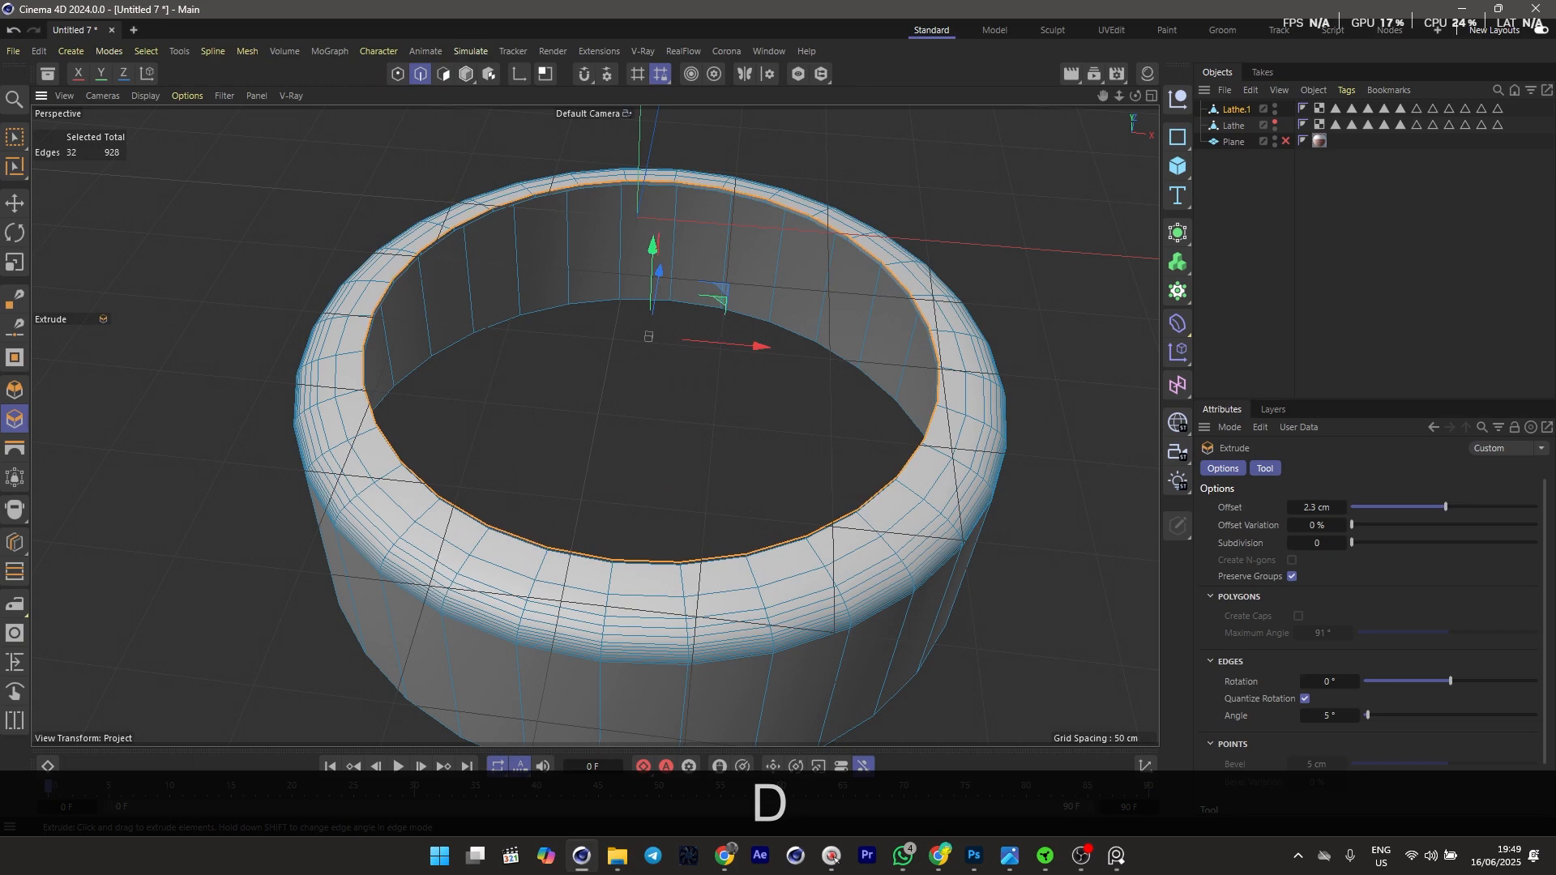
pyautogui.keyDown('alt'); pyautogui.moveTo(649, 462); pyautogui.dragTo(649, 378); pyautogui.keyUp('alt')
pyautogui.scroll(5, 663, 323)
pyautogui.scroll(-4, 663, 323)
pyautogui.press('t')
pyautogui.moveTo(600, 438); pyautogui.dragTo(406, 437)
pyautogui.scroll(5, 666, 376)
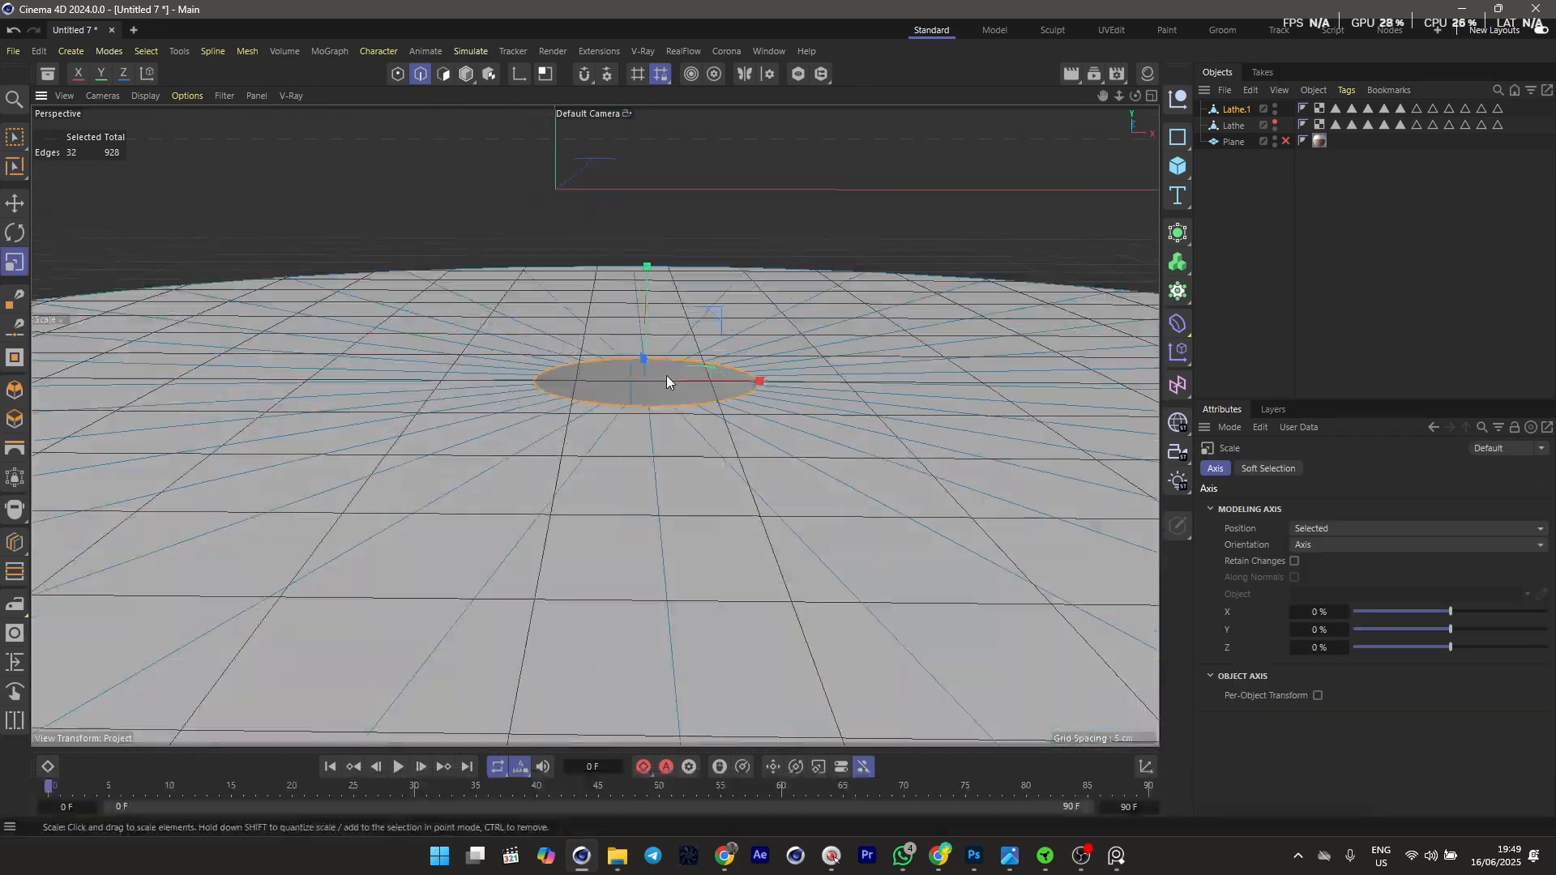
pyautogui.keyDown('alt'); pyautogui.moveTo(666, 376); pyautogui.dragTo(653, 494); pyautogui.keyUp('alt')
# Close the small centre hole with Close Polygon Hole and try the Grid and Patch polygon types
pyautogui.press('m')
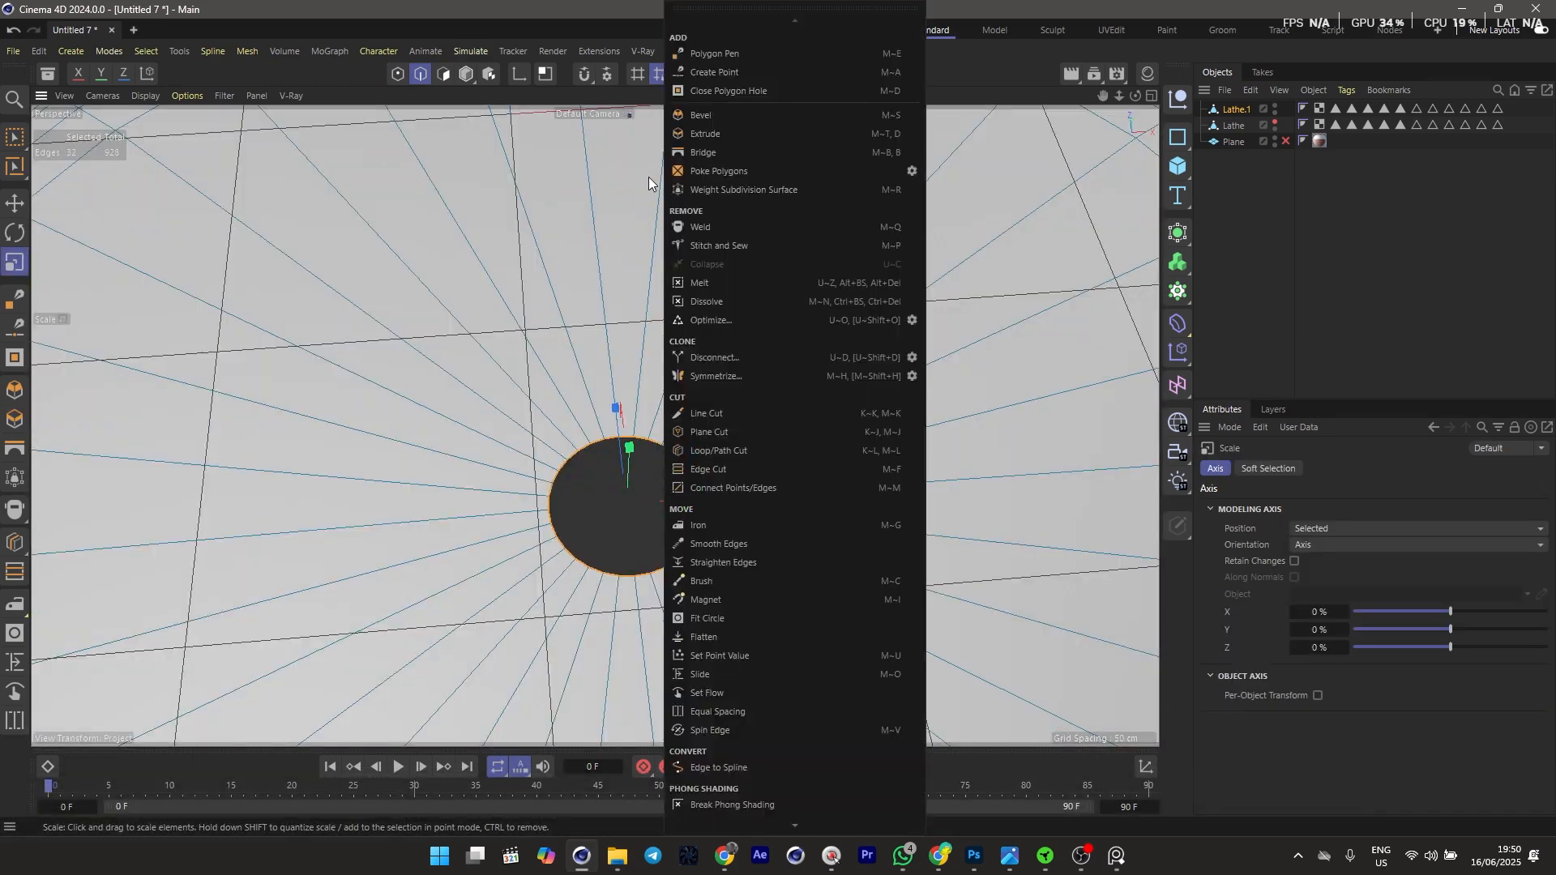
pyautogui.click(730, 90)
pyautogui.click(680, 457)
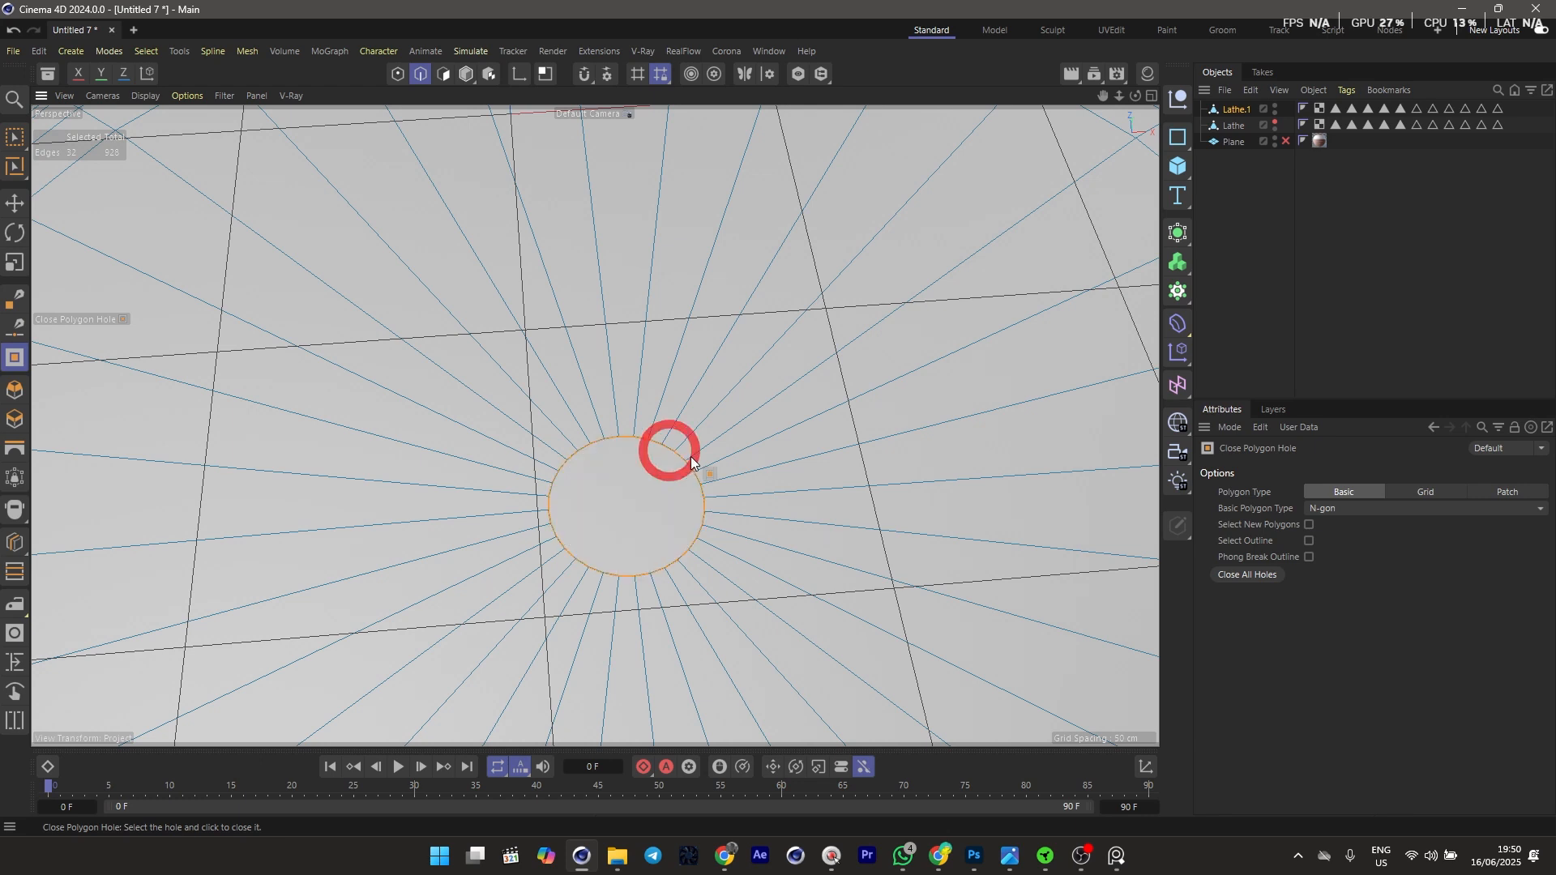
pyautogui.click(1410, 491)
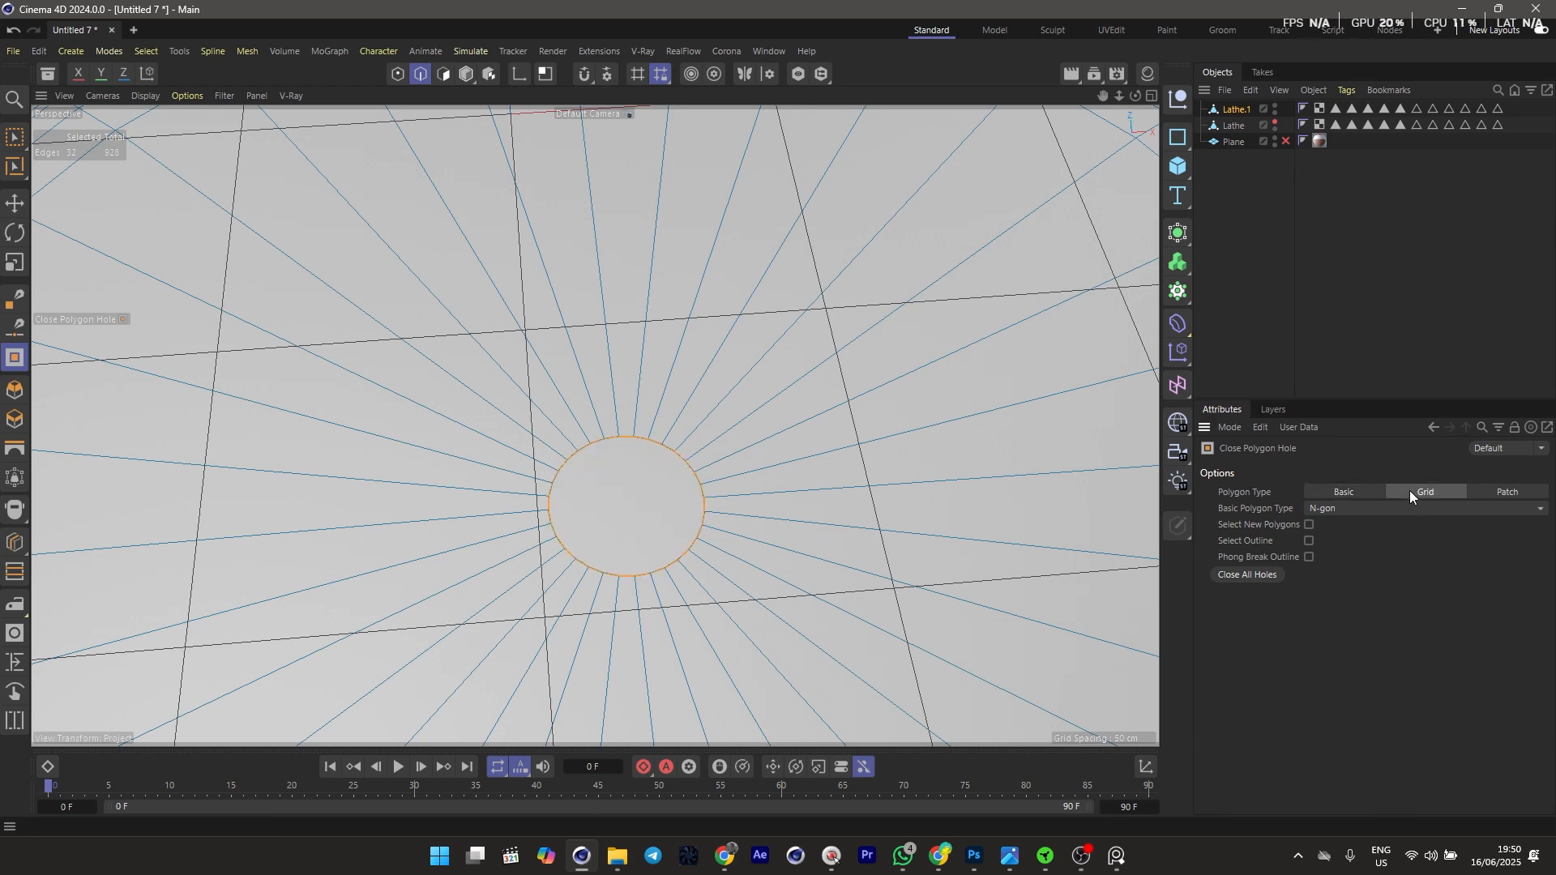
pyautogui.click(1497, 493)
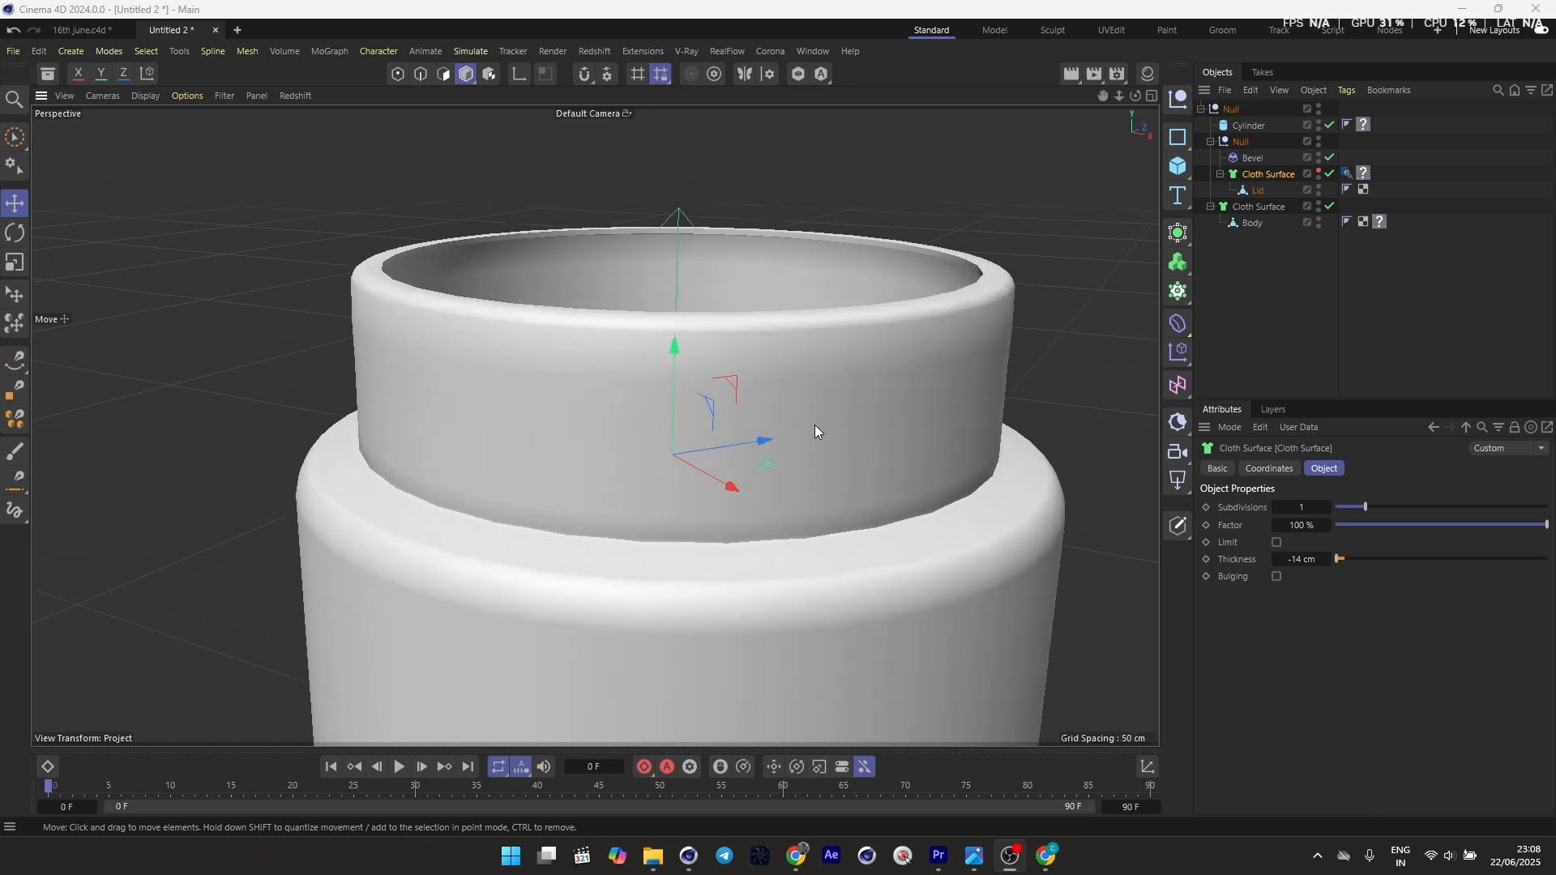
# Add a Helix spline and rotate it so that it winds around the jar's vertical axis
pyautogui.click(1177, 136)
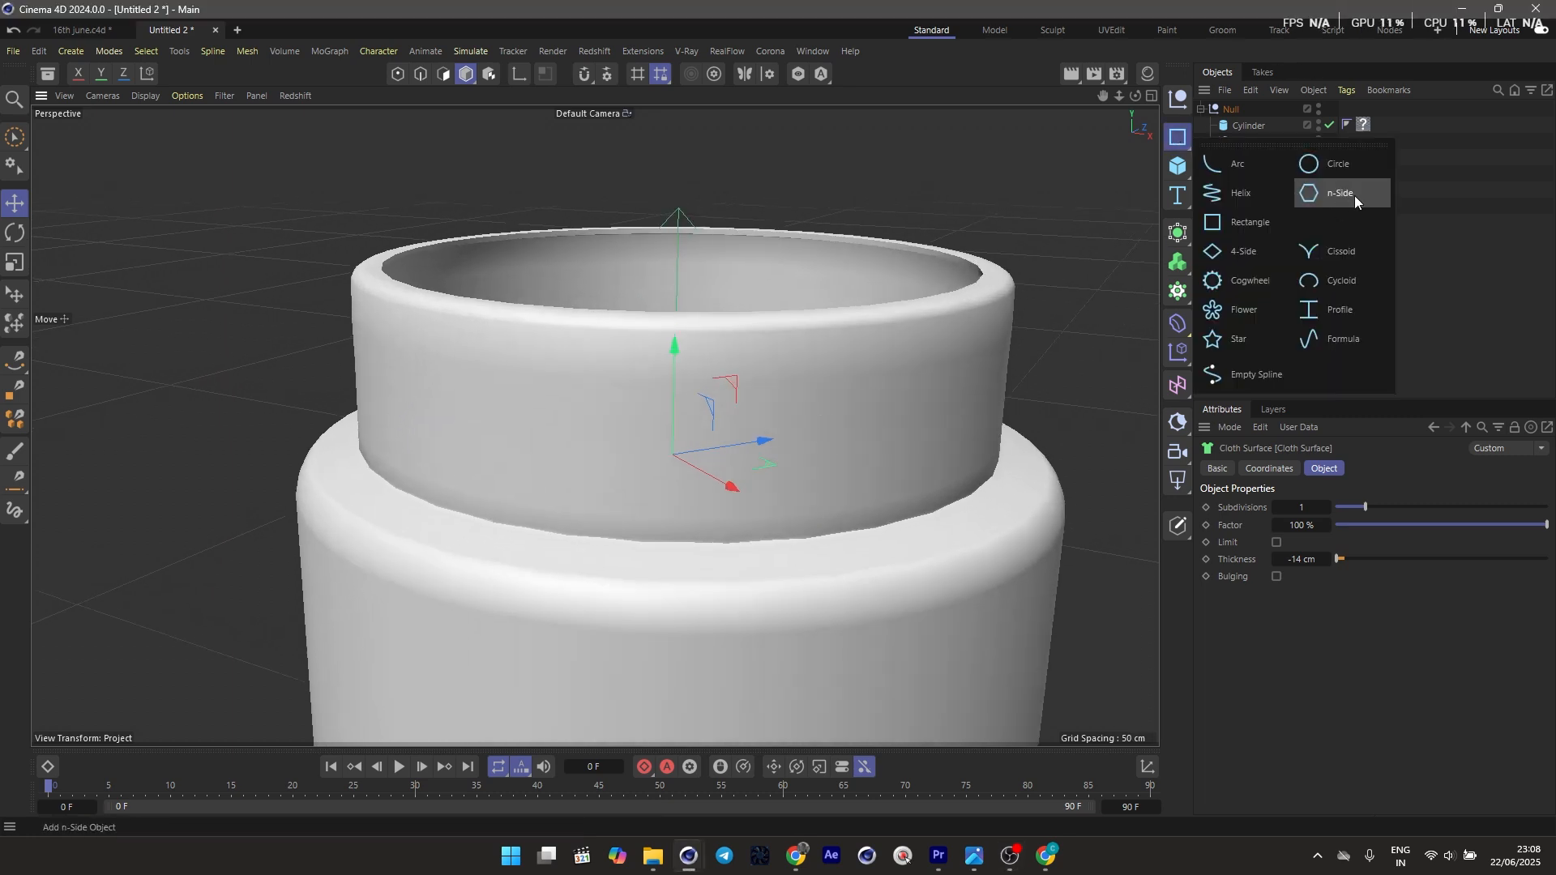
pyautogui.click(1257, 198)
pyautogui.scroll(-5, 712, 430)
pyautogui.moveTo(701, 544); pyautogui.dragTo(659, 535)
pyautogui.press('r')
pyautogui.press('e')
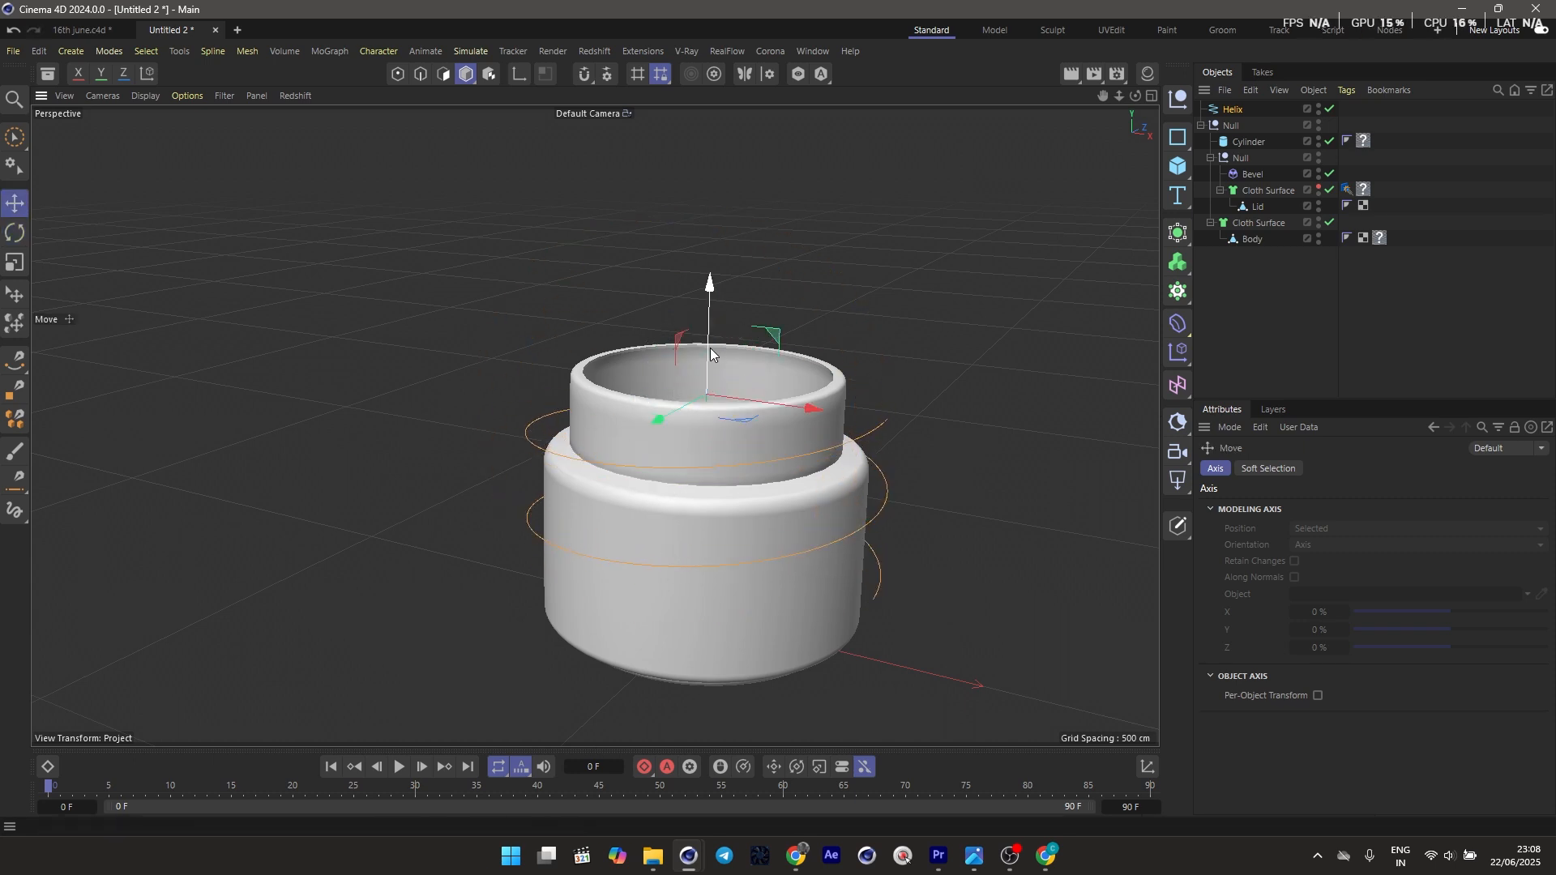
# Raise the helix towards the jar's neck and scale it to the neck's width, about 151.2 cm radius
pyautogui.moveTo(710, 348); pyautogui.dragTo(708, 244)
pyautogui.press('t')
pyautogui.moveTo(1030, 349); pyautogui.dragTo(956, 358)
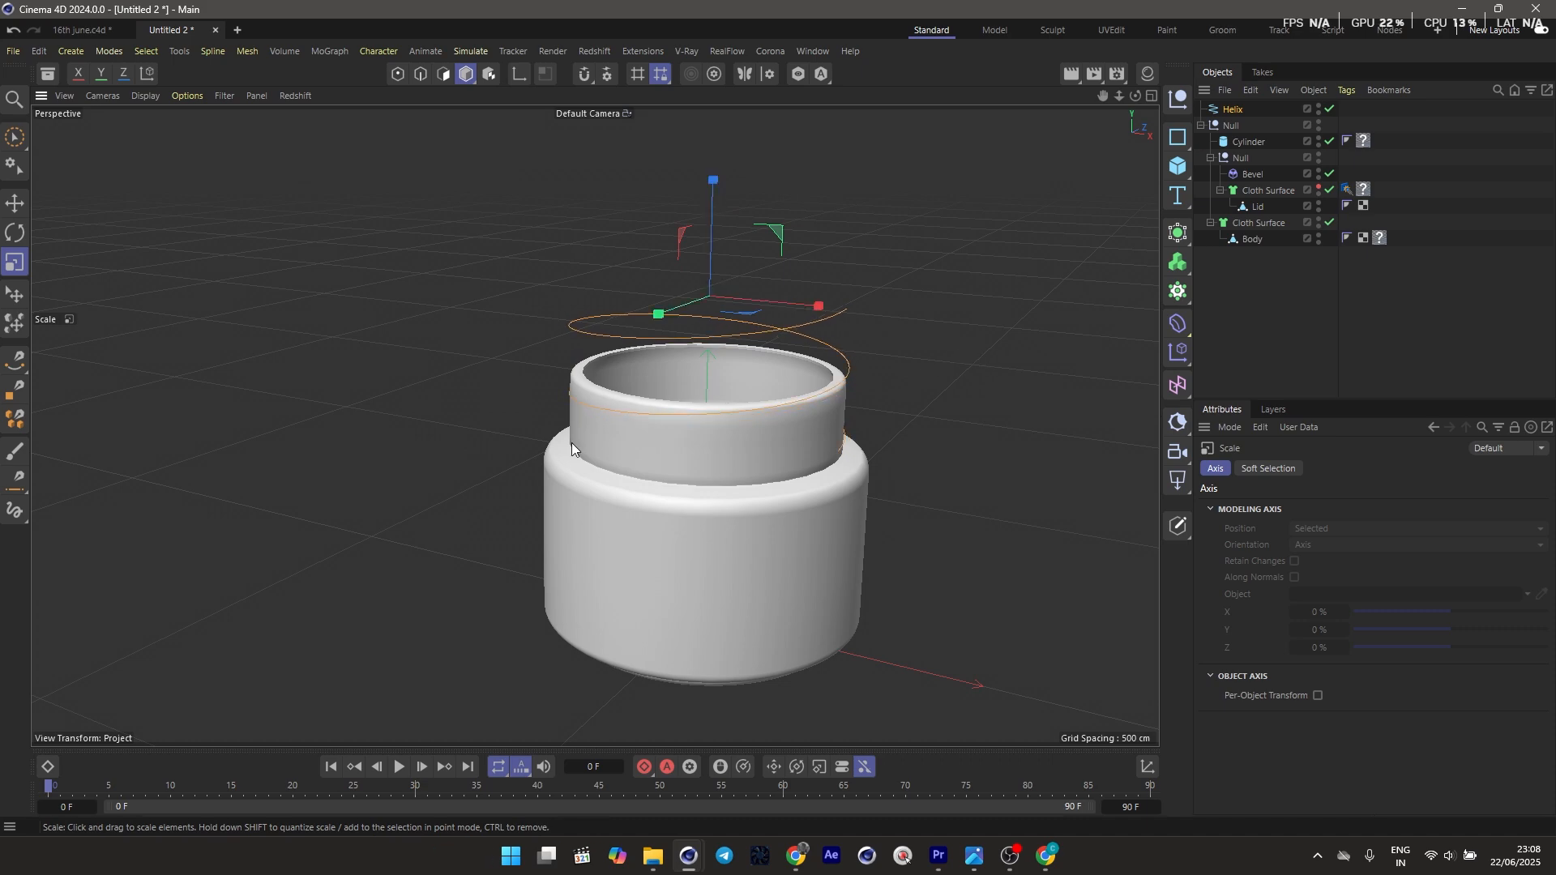
pyautogui.keyDown('alt'); pyautogui.moveTo(571, 443); pyautogui.dragTo(715, 225); pyautogui.keyUp('alt')
# Set the helix height to 36.2 cm and lower it onto the middle of the jar's neck
pyautogui.click(1238, 110)
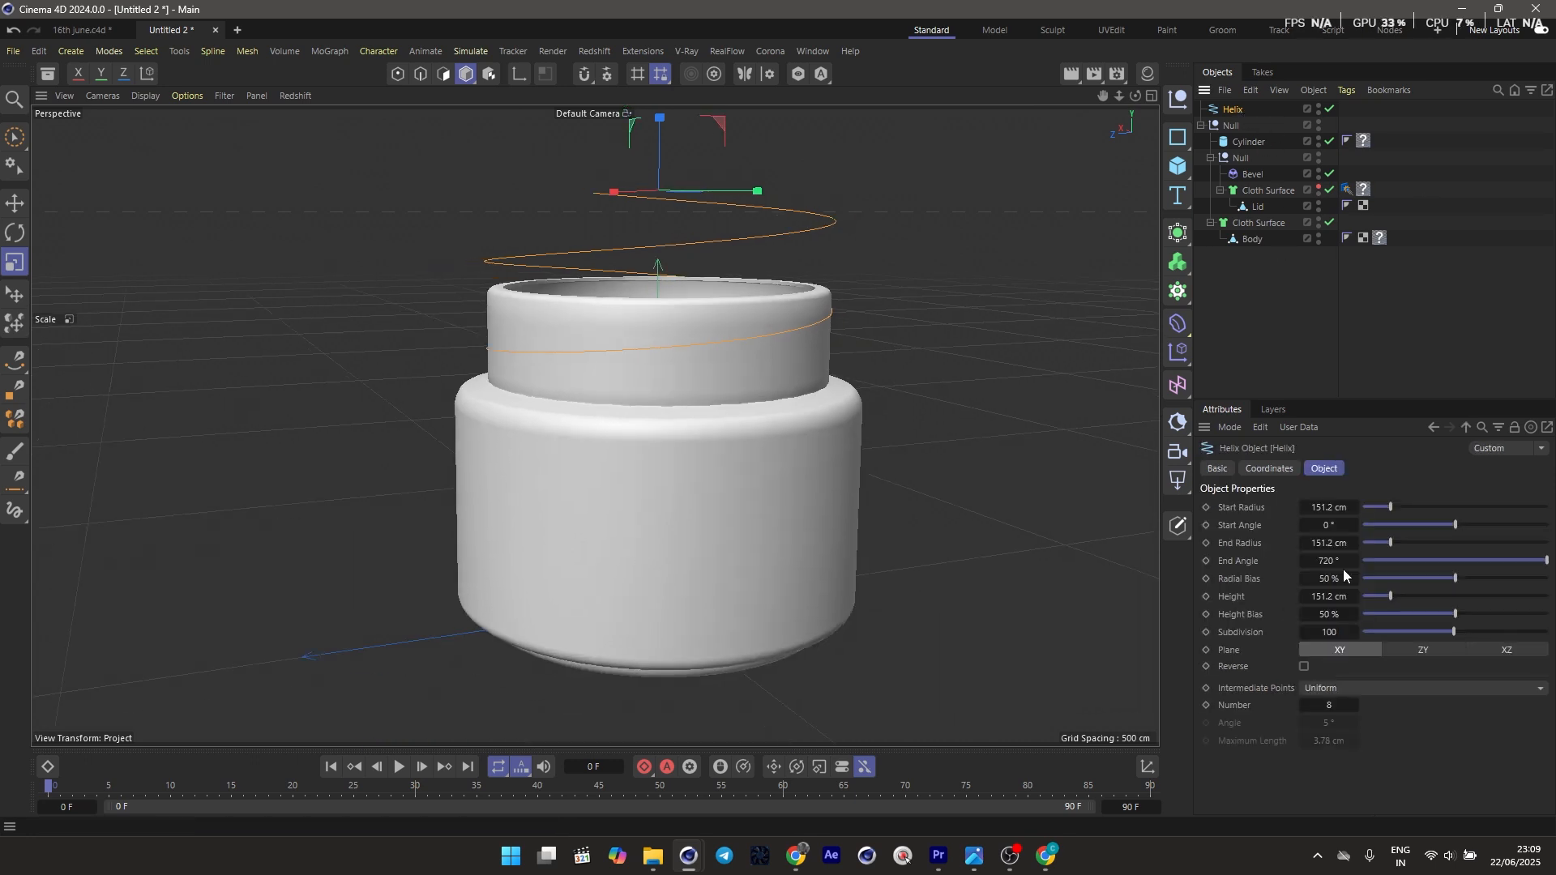
pyautogui.moveTo(1341, 596); pyautogui.dragTo(1285, 597)
pyautogui.press('e')
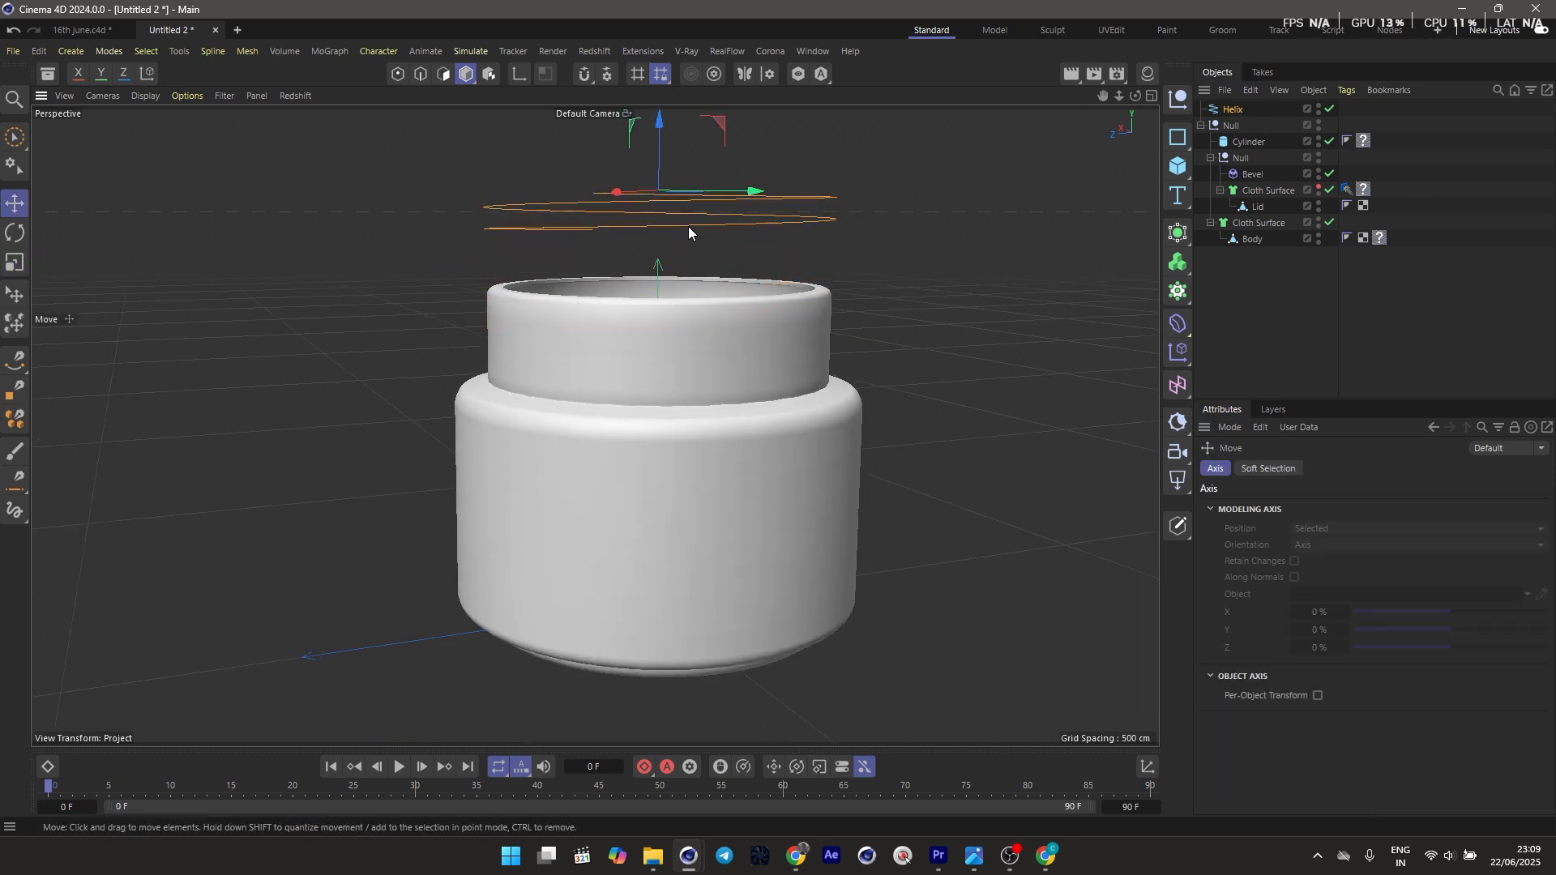
pyautogui.moveTo(662, 152); pyautogui.dragTo(665, 279)
pyautogui.scroll(4, 785, 309)
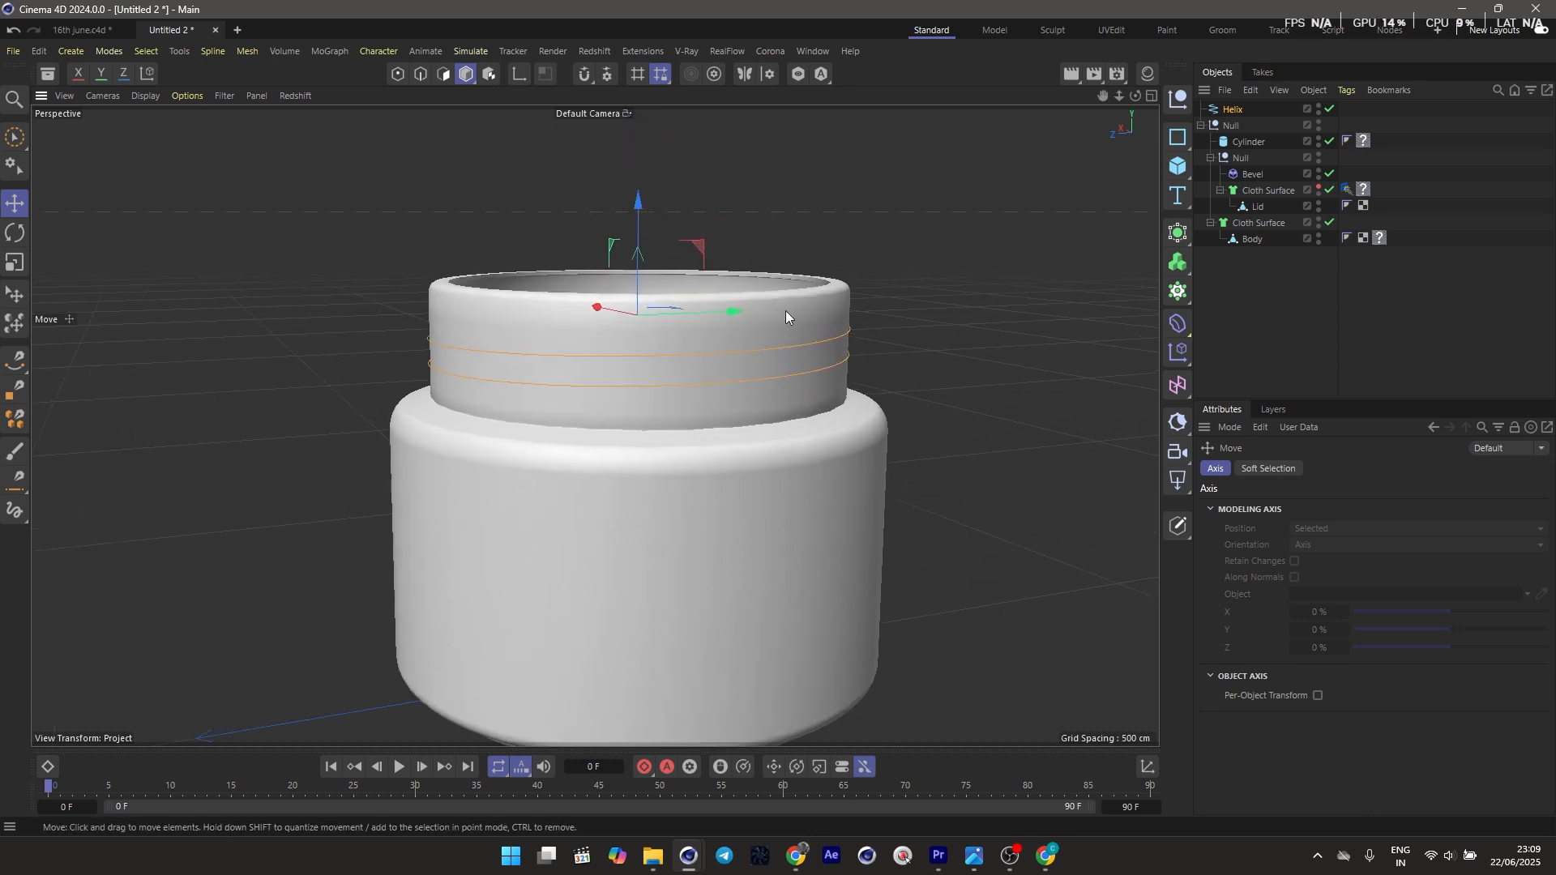
pyautogui.keyDown('alt'); pyautogui.moveTo(785, 310); pyautogui.dragTo(612, 332); pyautogui.keyUp('alt')
pyautogui.keyDown('alt'); pyautogui.moveTo(624, 332); pyautogui.dragTo(397, 342, button='middle'); pyautogui.keyUp('alt')
# Add a Circle spline and a Sweep generator, and nest the circle above the helix inside the Sweep
pyautogui.click(1177, 137)
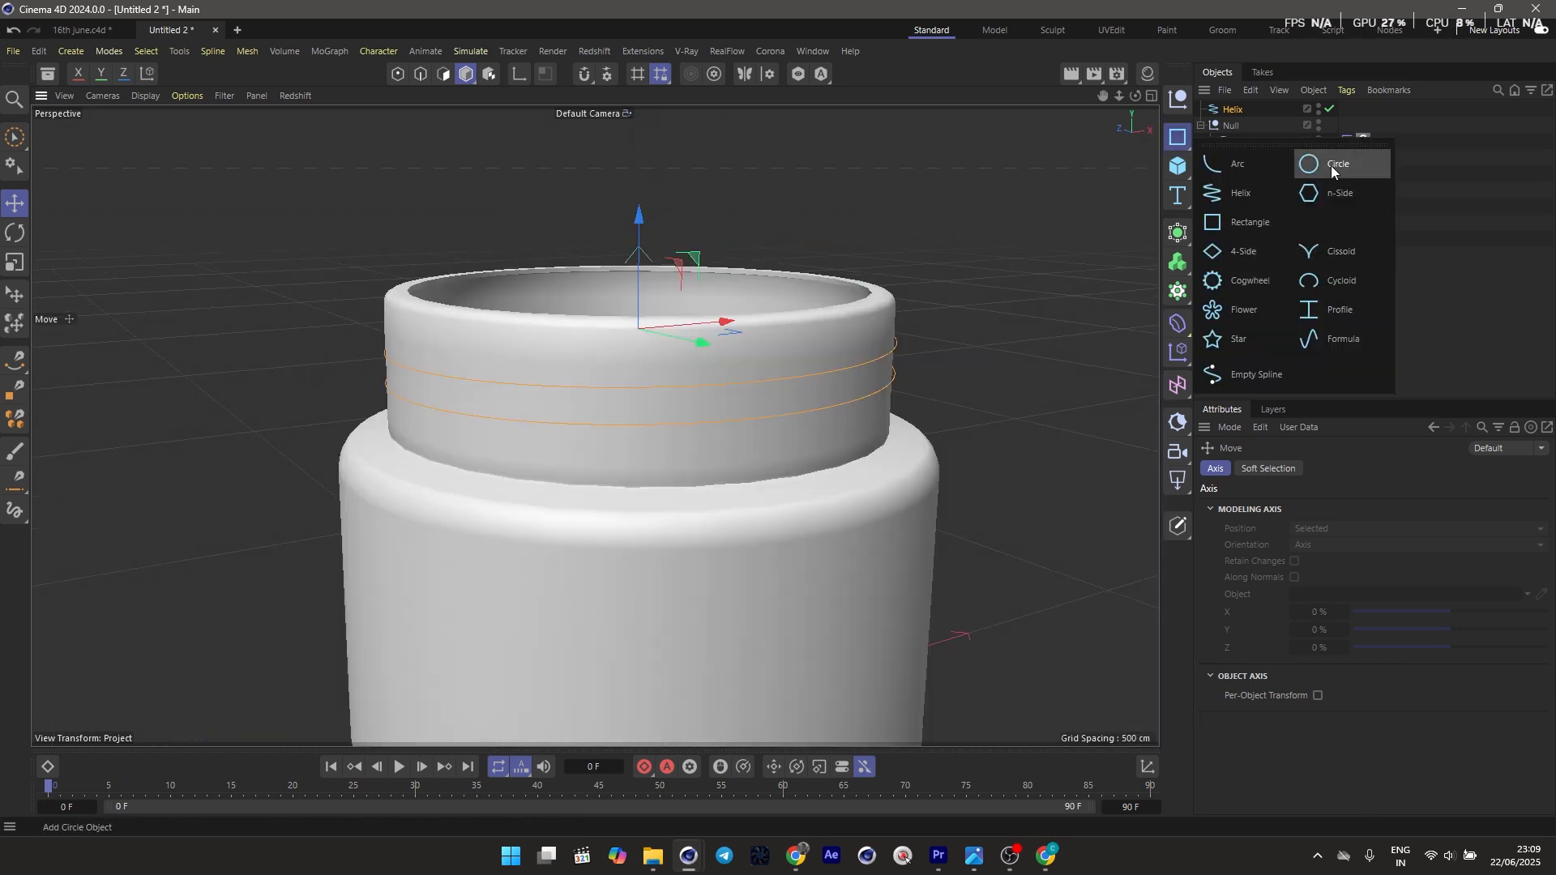
pyautogui.click(1331, 166)
pyautogui.click(1177, 233)
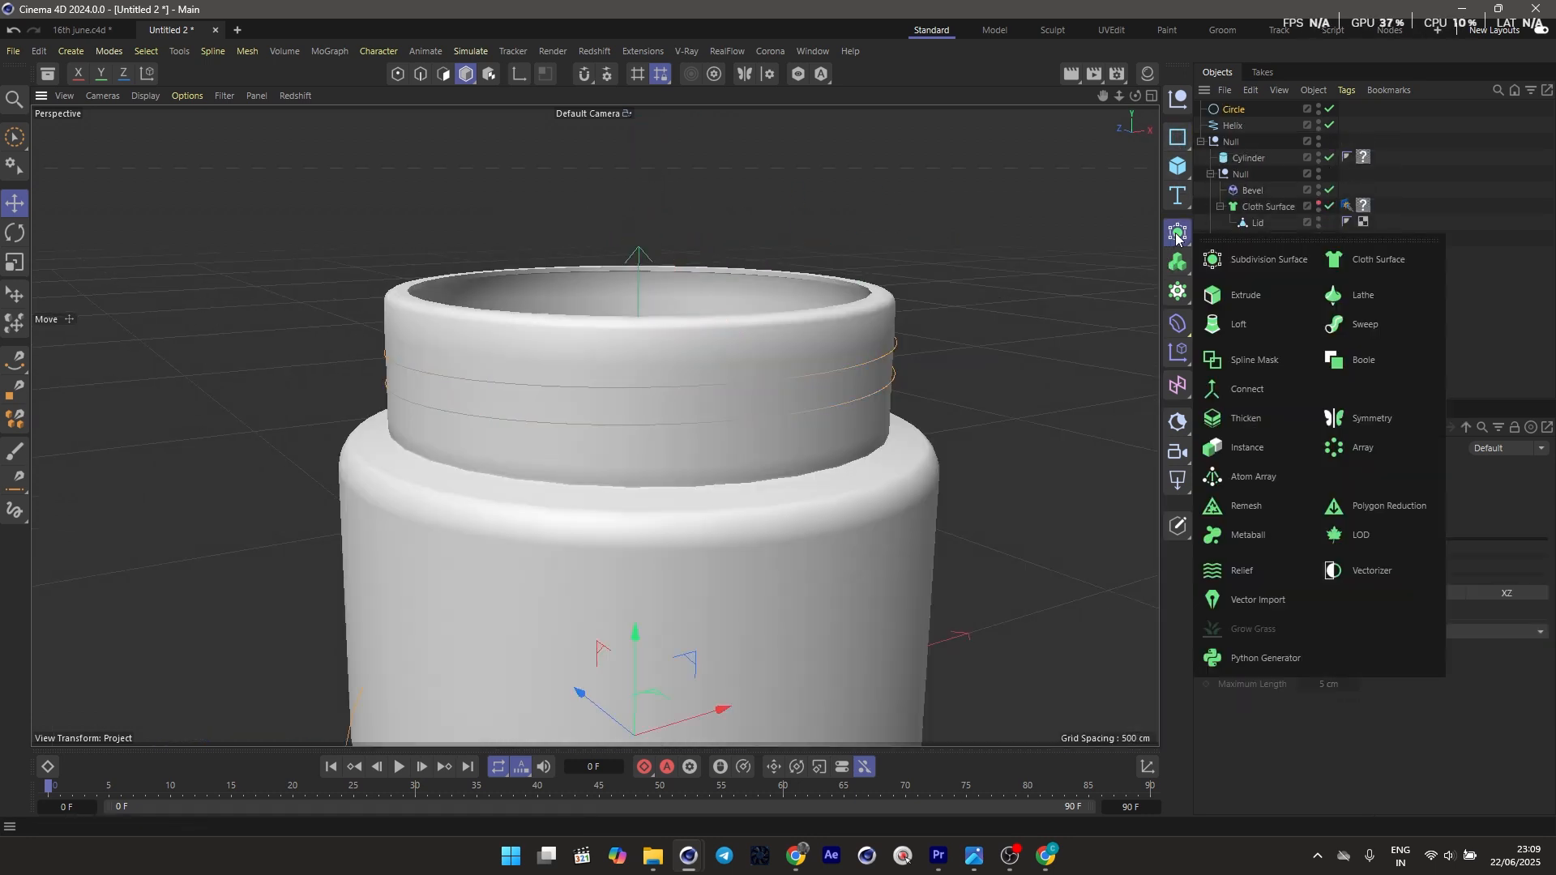
pyautogui.click(1332, 293)
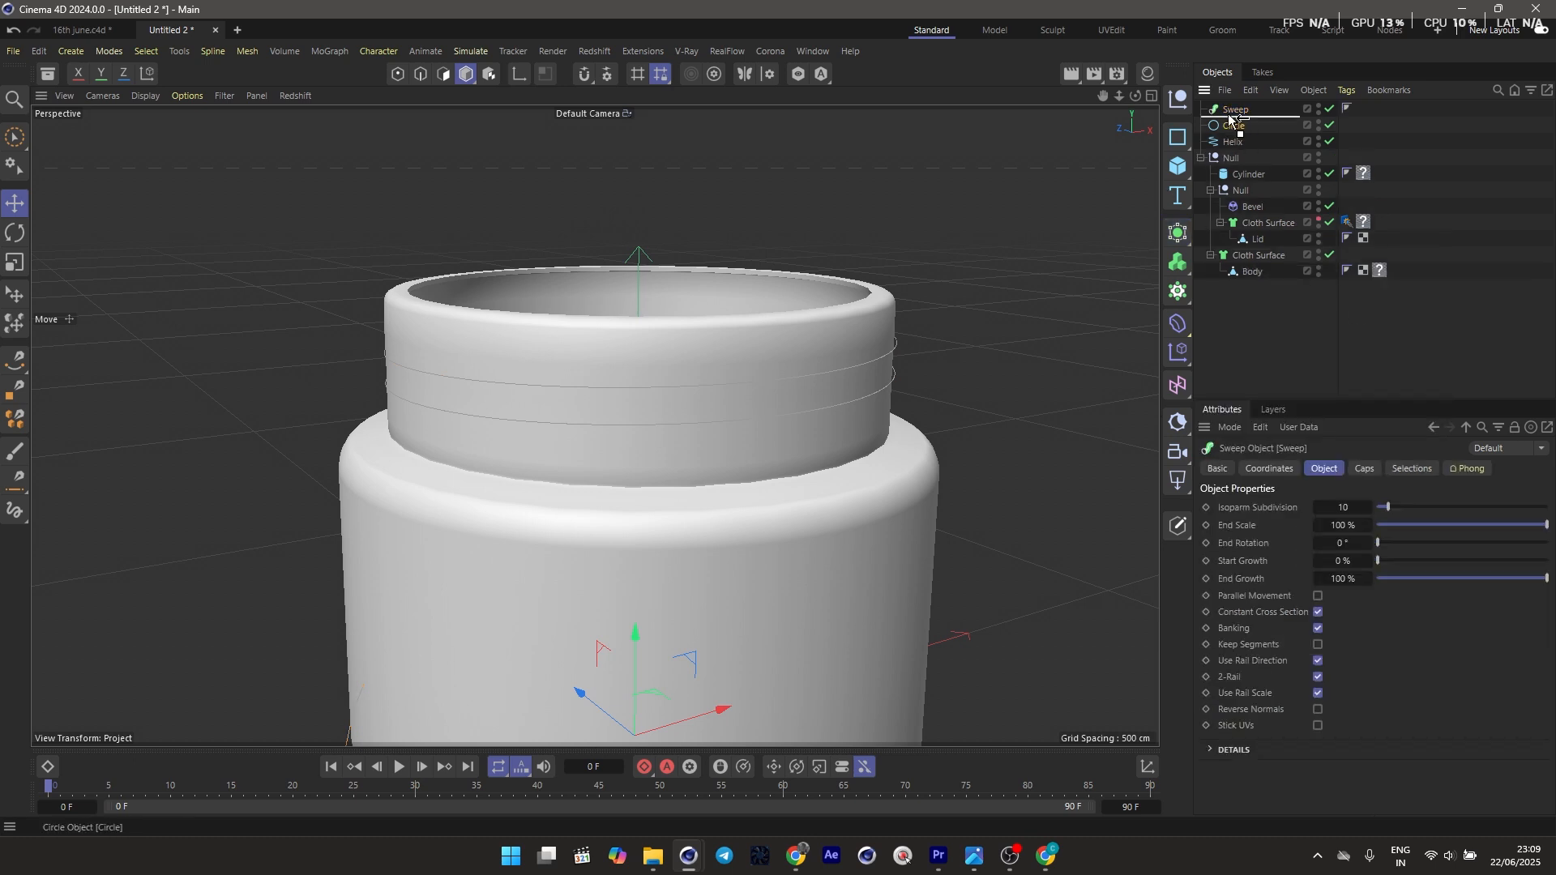
pyautogui.moveTo(1229, 119); pyautogui.dragTo(1238, 134)
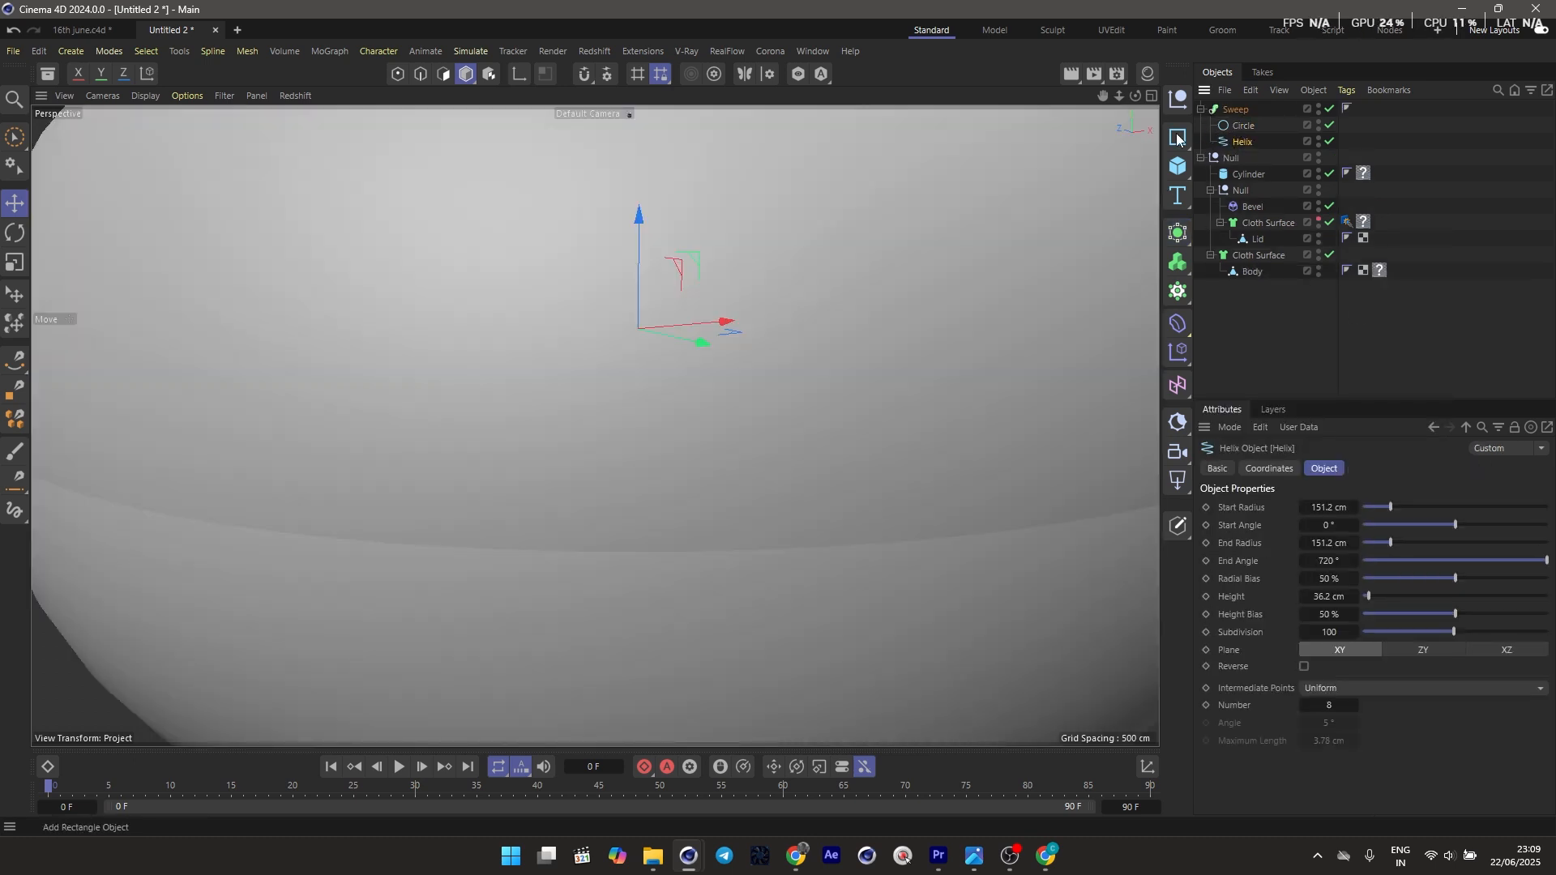
pyautogui.click(1246, 128)
pyautogui.click(1237, 111)
pyautogui.scroll(-5, 868, 253)
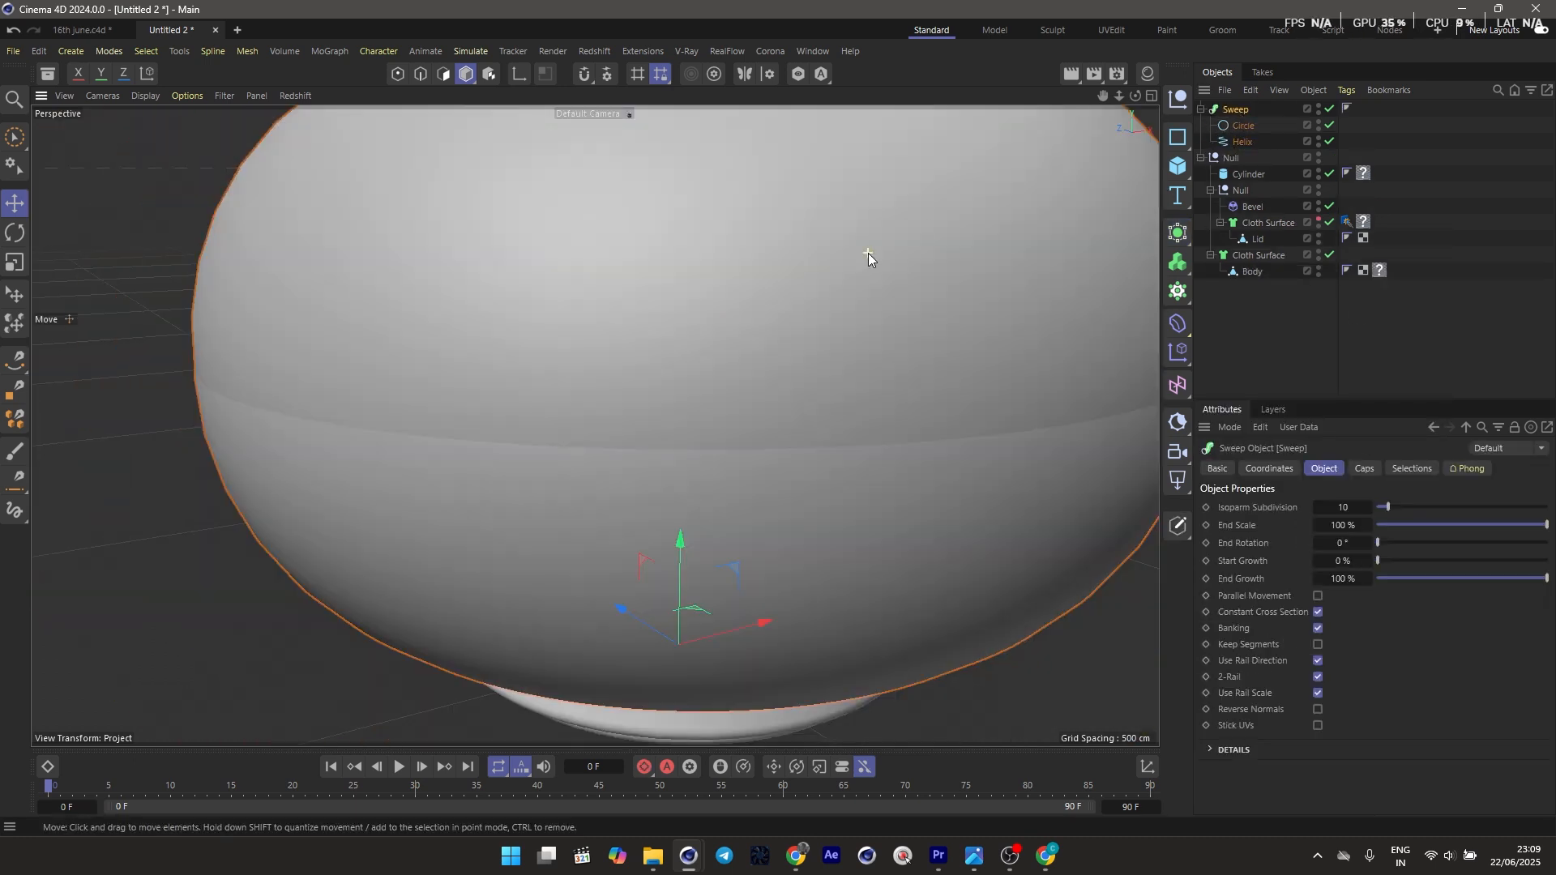
pyautogui.click(1301, 136)
pyautogui.click(1245, 128)
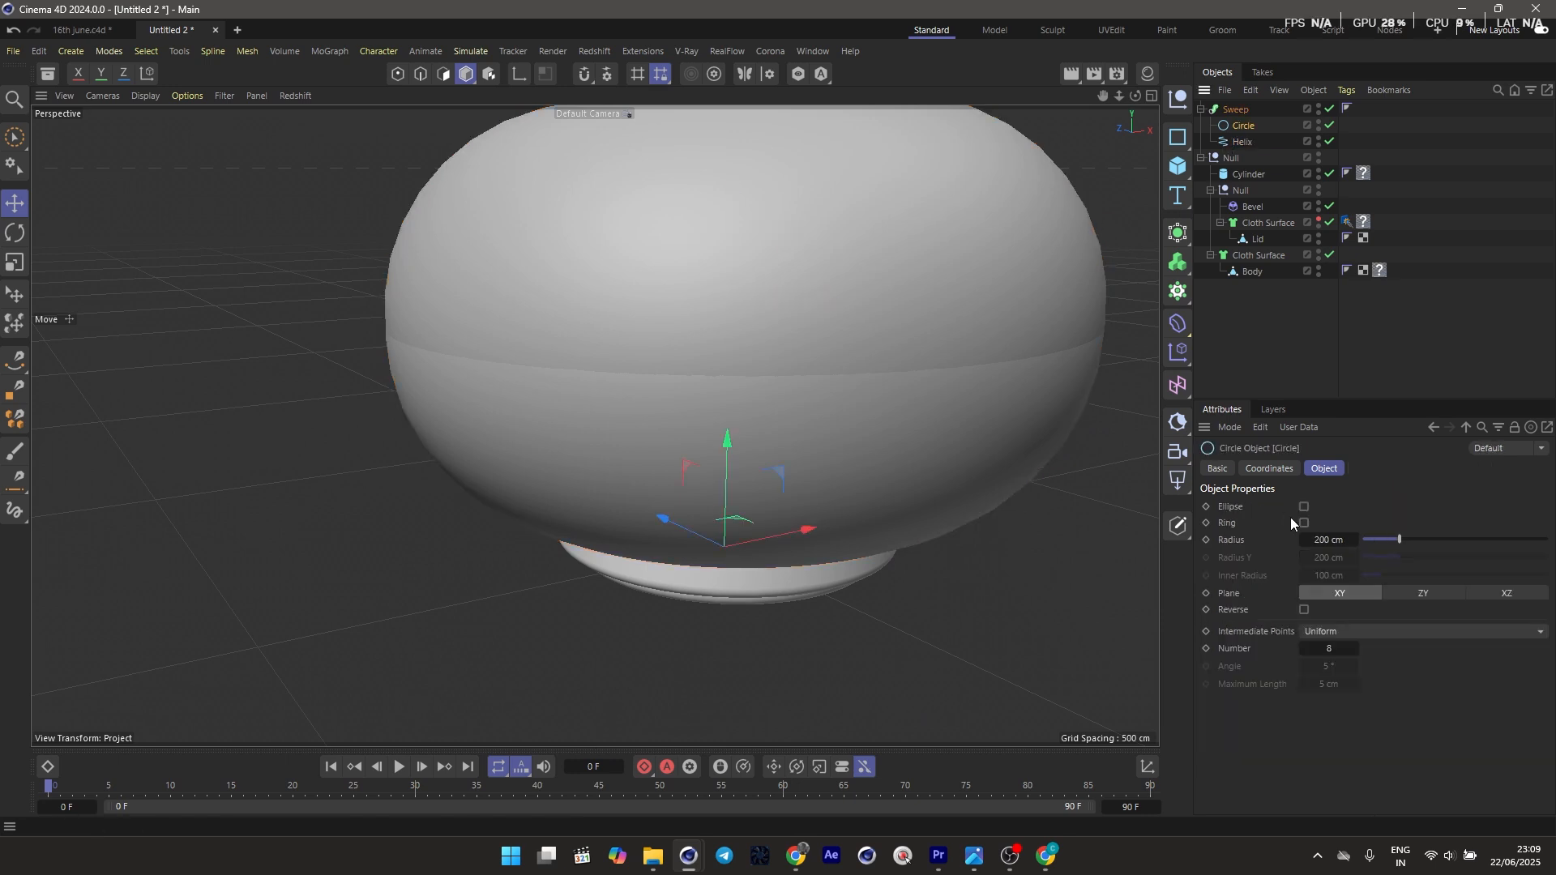
pyautogui.moveTo(1323, 538); pyautogui.dragTo(1216, 538)
pyautogui.scroll(8, 828, 259)
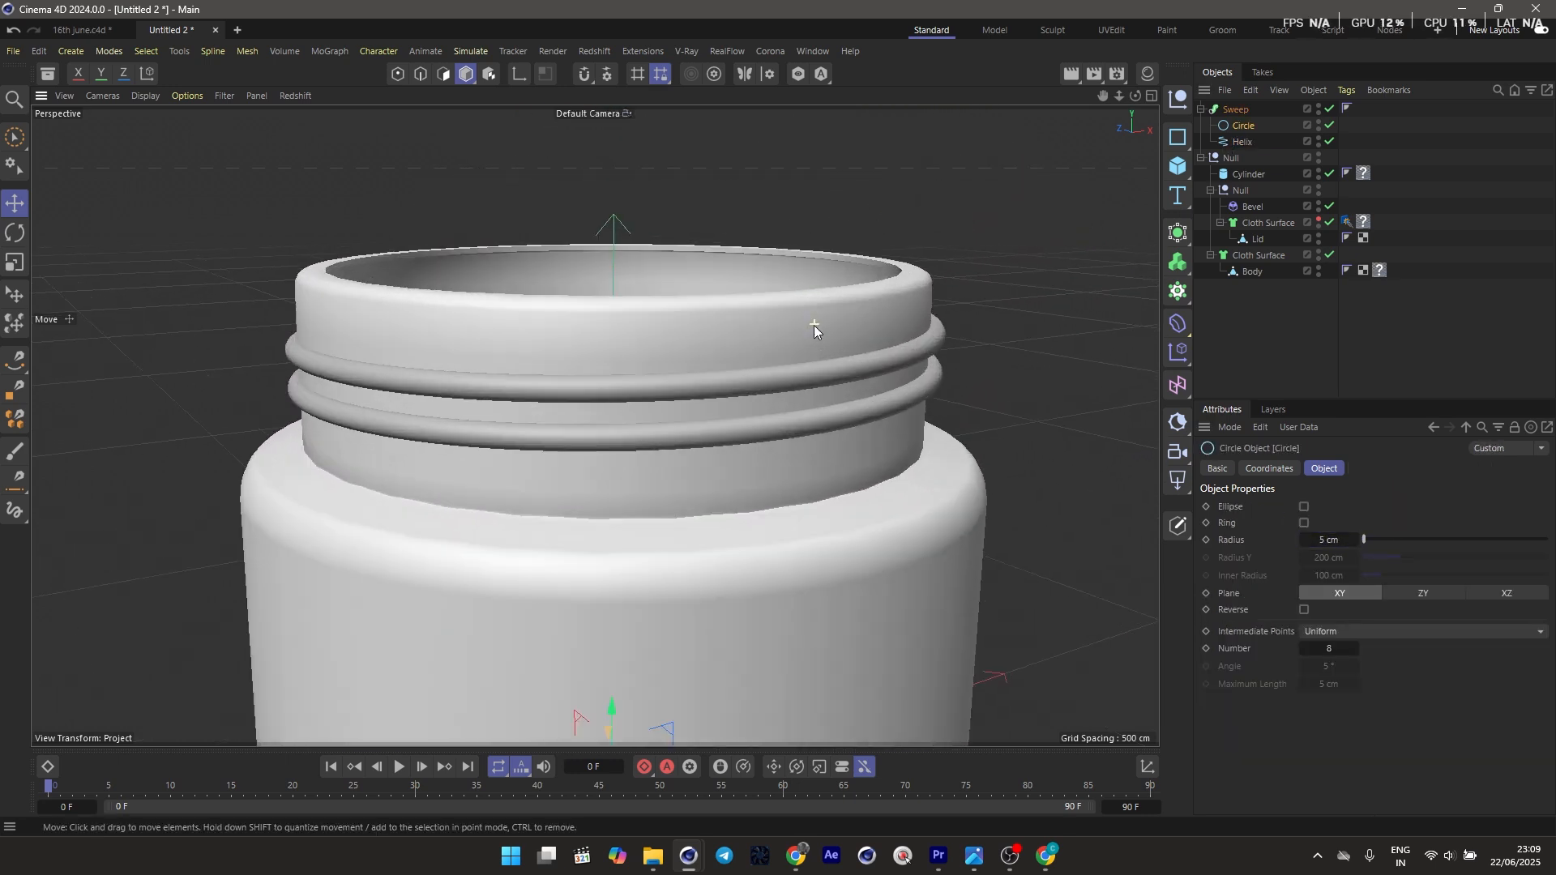
pyautogui.click(1305, 541)
pyautogui.click(1268, 340)
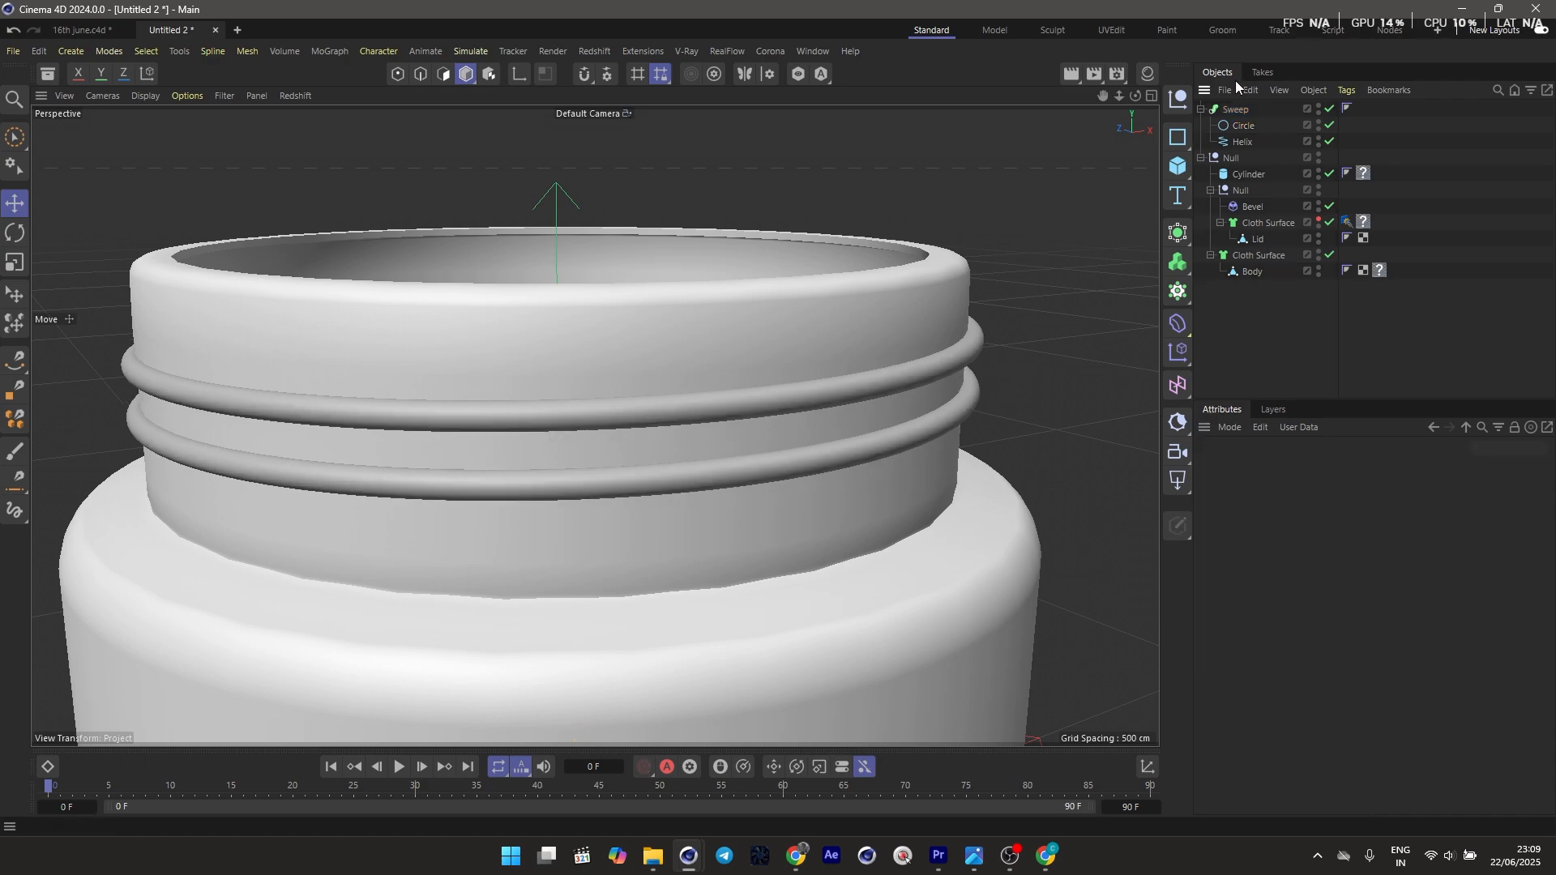
# Collapse the Sweep's hierarchy and place it inside the jar's main null
pyautogui.click(1201, 109)
pyautogui.click(900, 216)
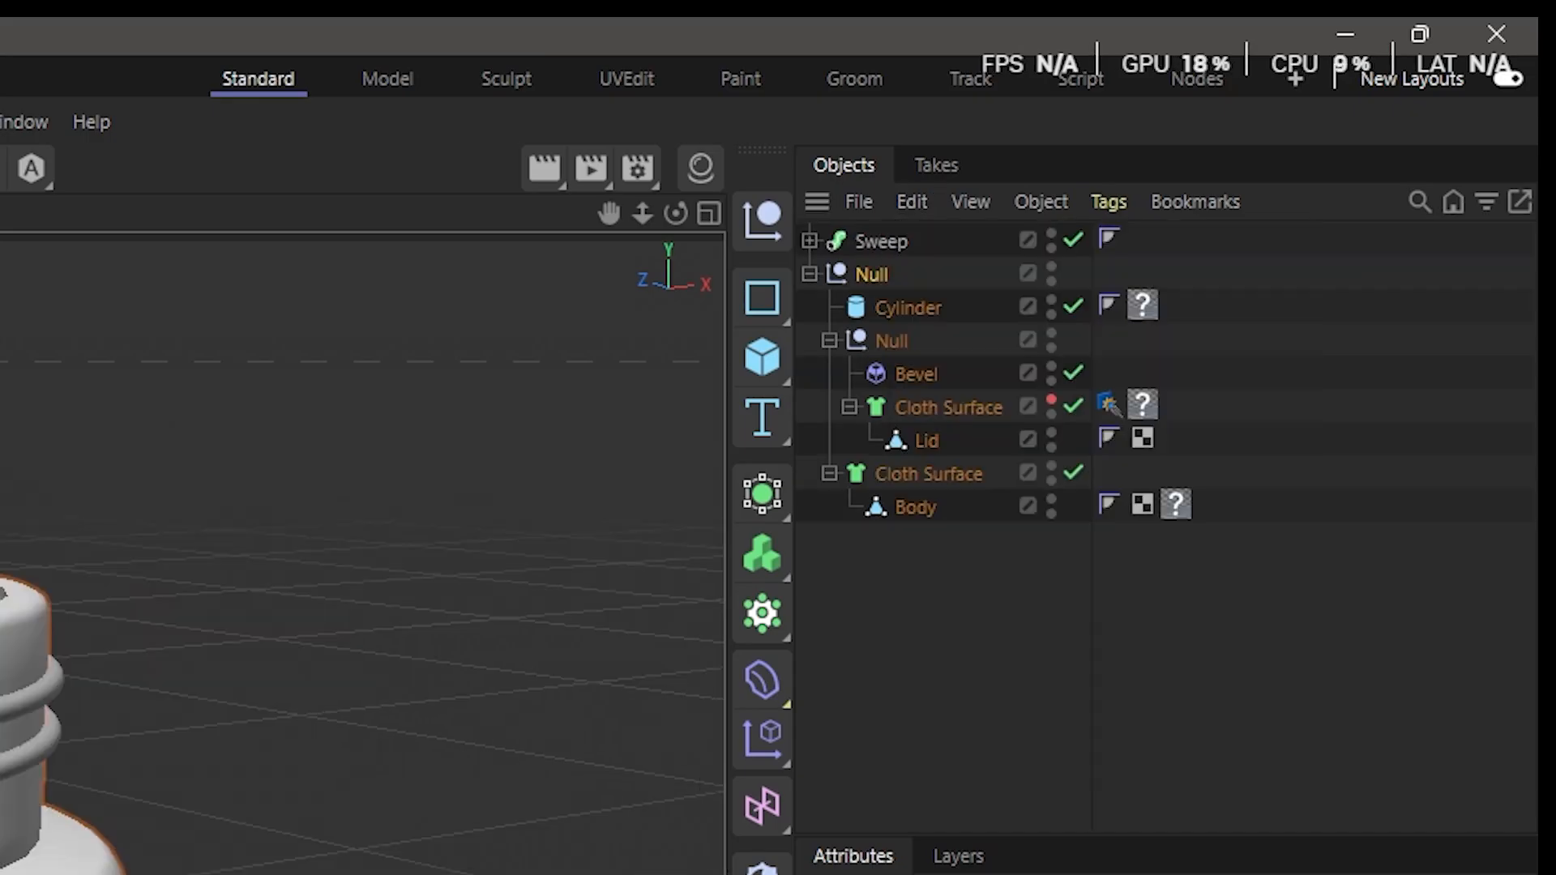
pyautogui.moveTo(882, 241); pyautogui.dragTo(891, 280)
# Add two points to the Scale curve in the Sweep's details, at about 0.2 and 0.85 along its length
pyautogui.click(898, 277)
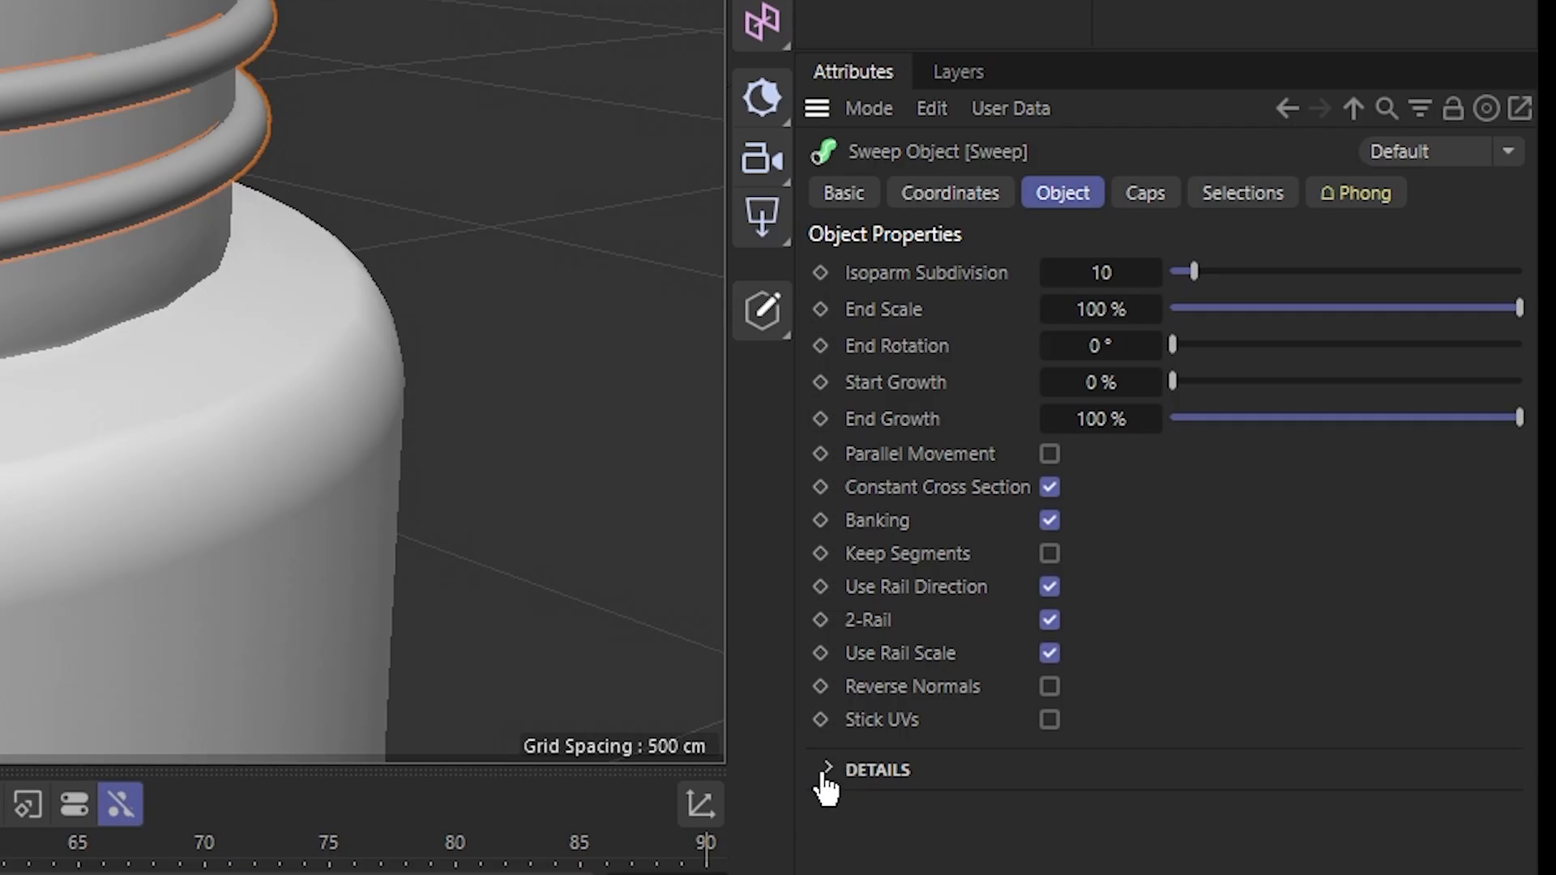
pyautogui.click(826, 770)
pyautogui.scroll(-5, 843, 760)
pyautogui.scroll(5, 886, 687)
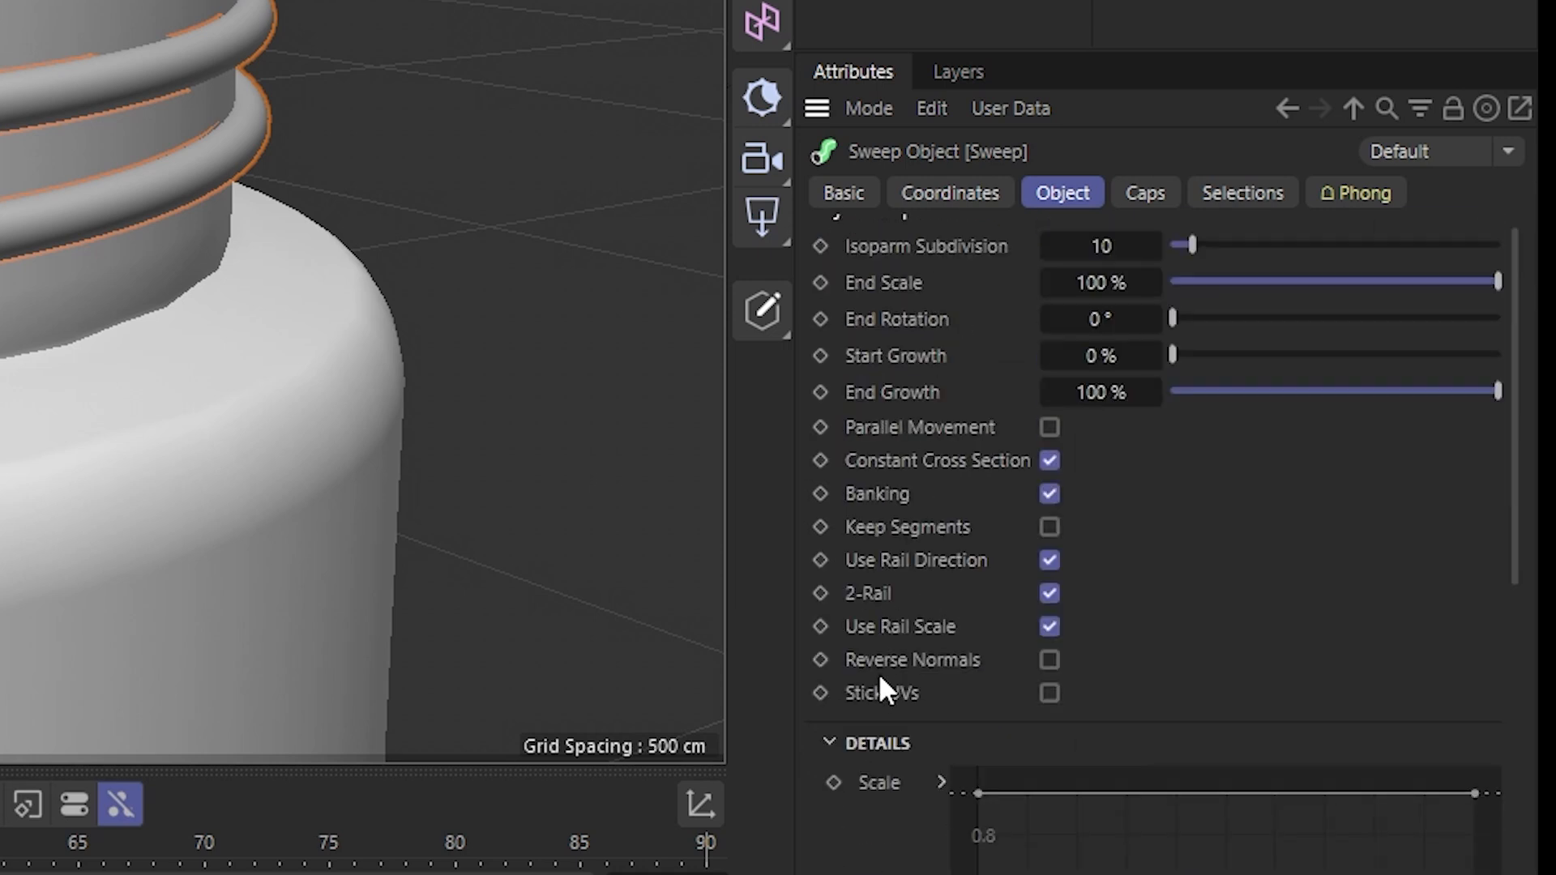
pyautogui.scroll(-3, 867, 625)
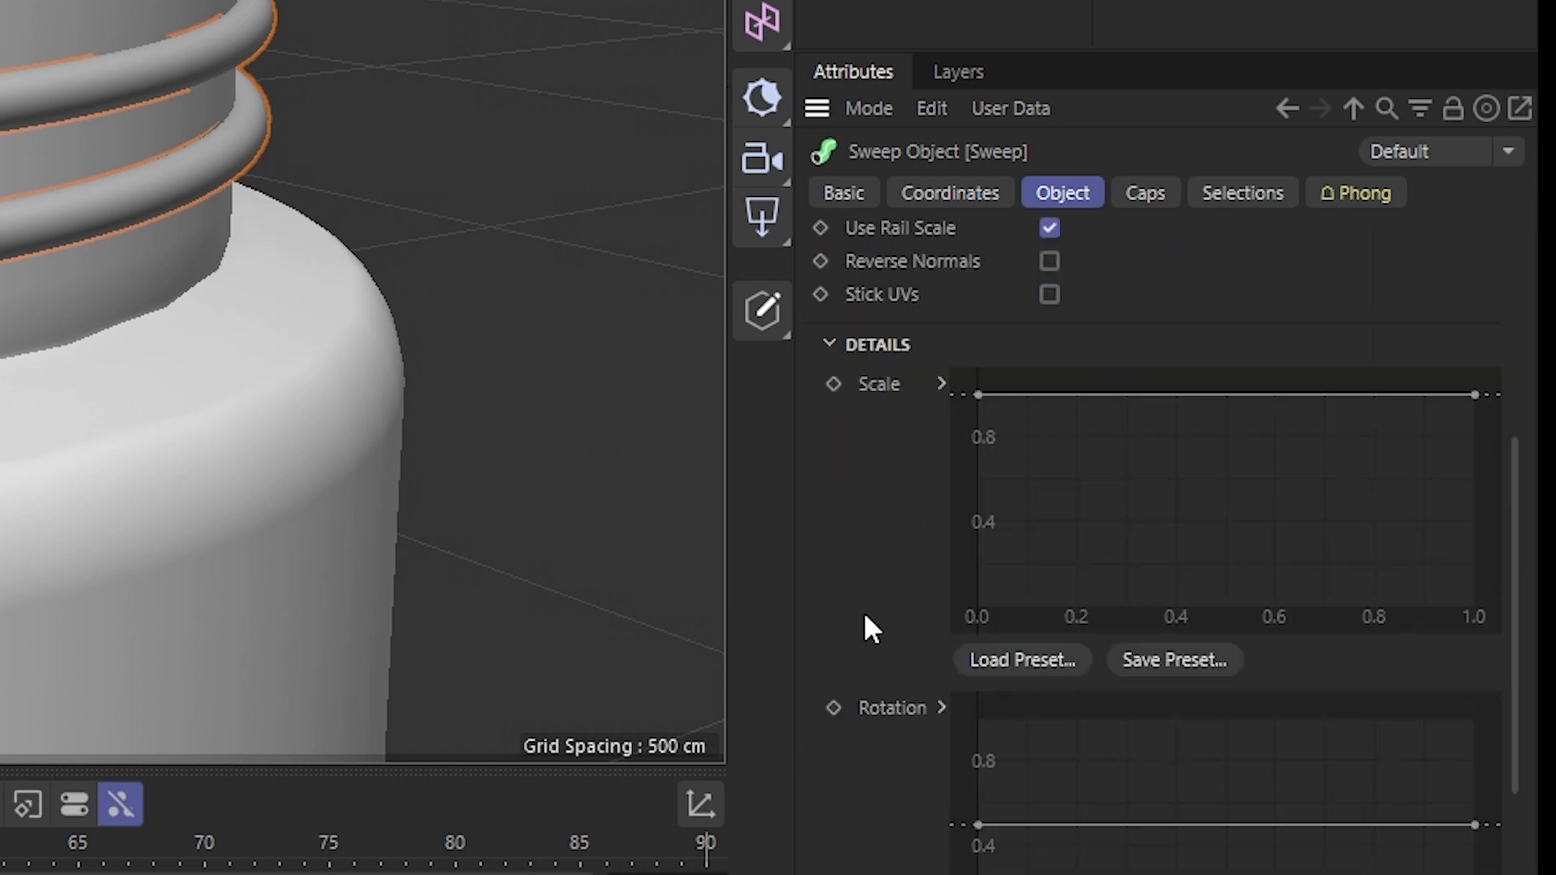
pyautogui.click(1064, 396)
pyautogui.hotkey('ctrl', 'z')
pyautogui.keyDown('ctrl'); pyautogui.click(1066, 397); pyautogui.keyUp('ctrl')
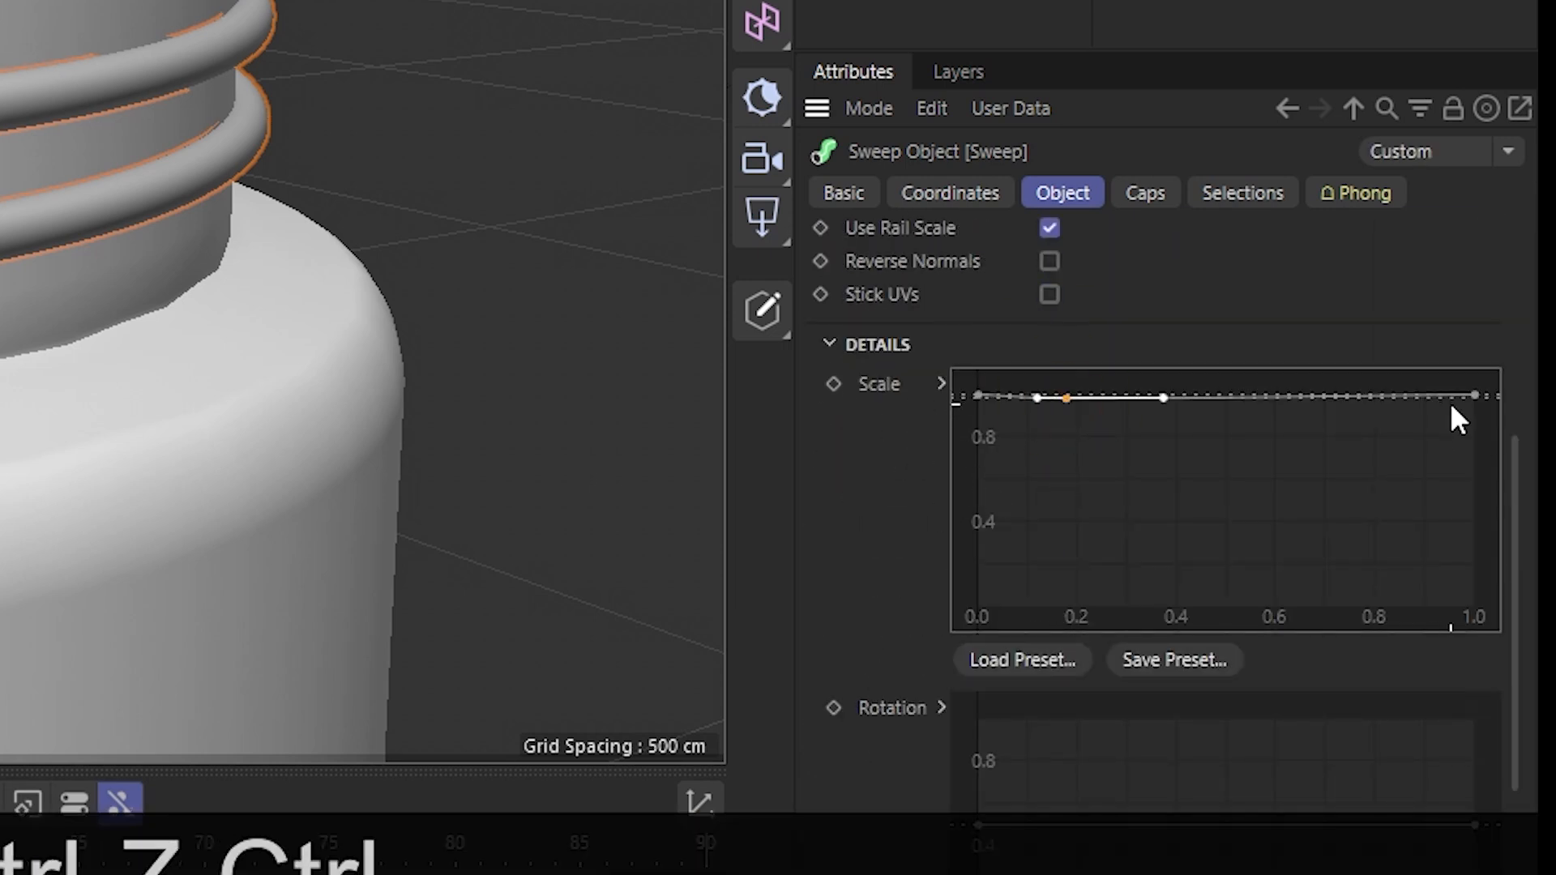
pyautogui.keyDown('ctrl'); pyautogui.click(1402, 395); pyautogui.keyUp('ctrl')
# Lower both end points of the Sweep's Scale curve to zero so the thread tapers at its ends
pyautogui.moveTo(1474, 396); pyautogui.dragTo(1476, 608)
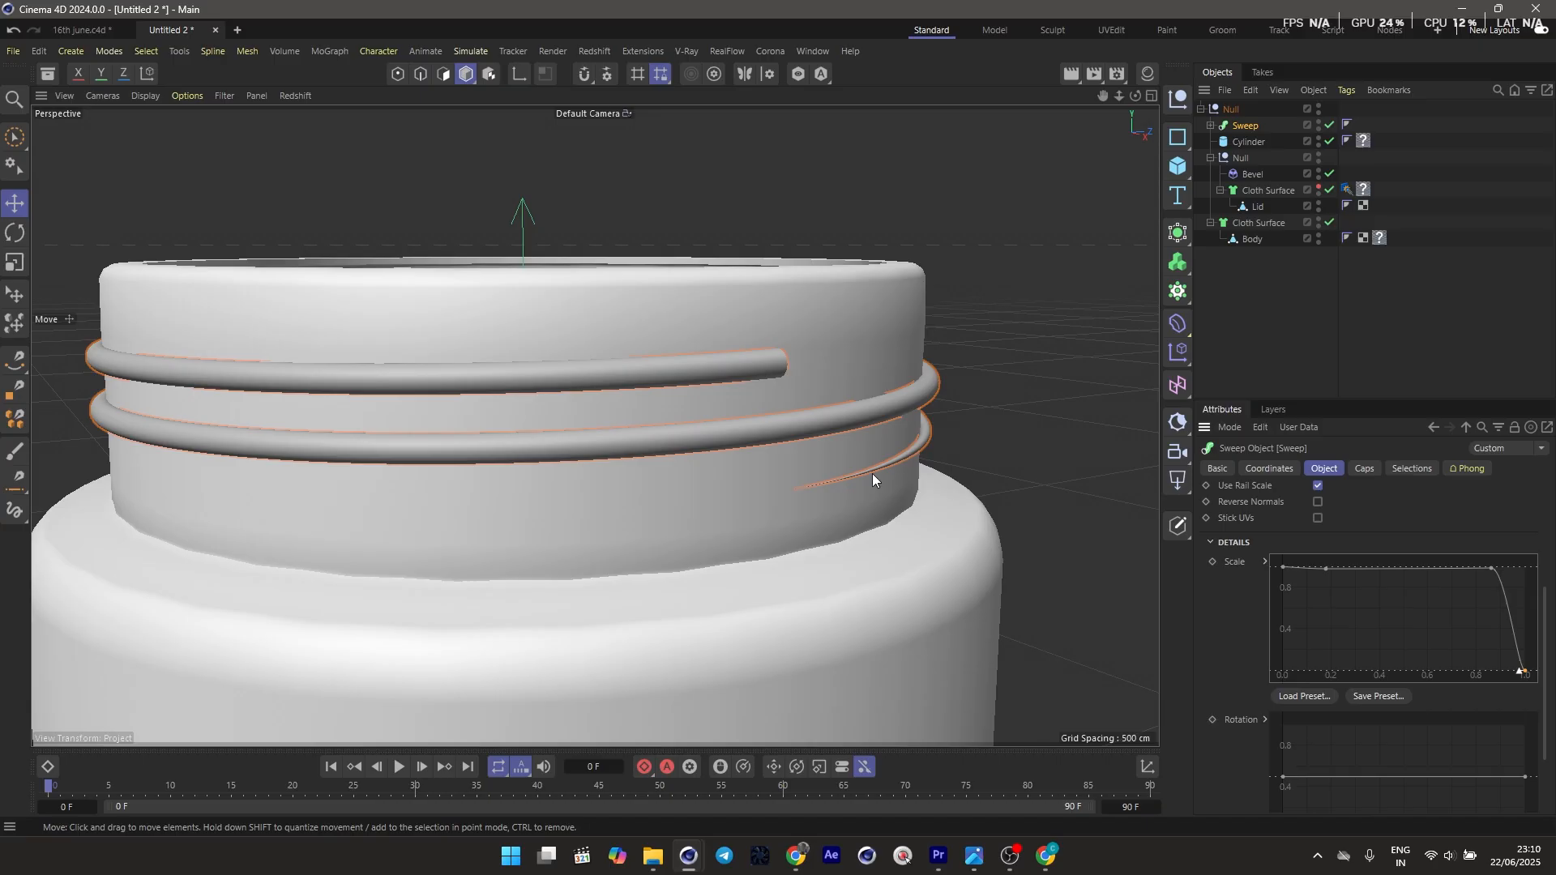
pyautogui.moveTo(978, 395); pyautogui.dragTo(970, 611)
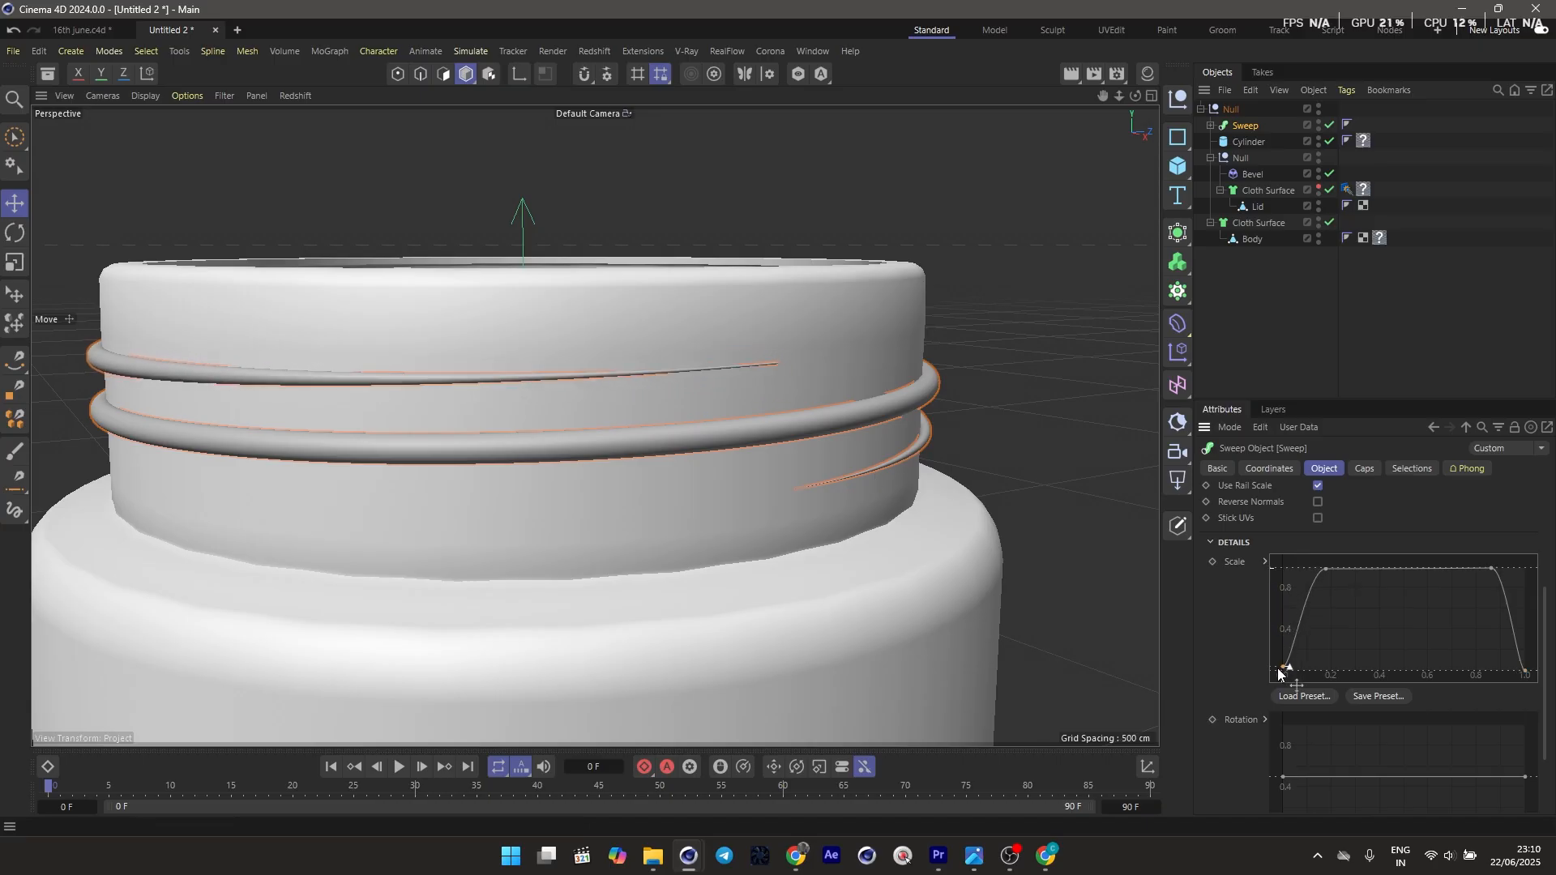
pyautogui.scroll(-3, 484, 517)
pyautogui.keyDown('alt'); pyautogui.moveTo(484, 517); pyautogui.dragTo(608, 451); pyautogui.keyUp('alt')
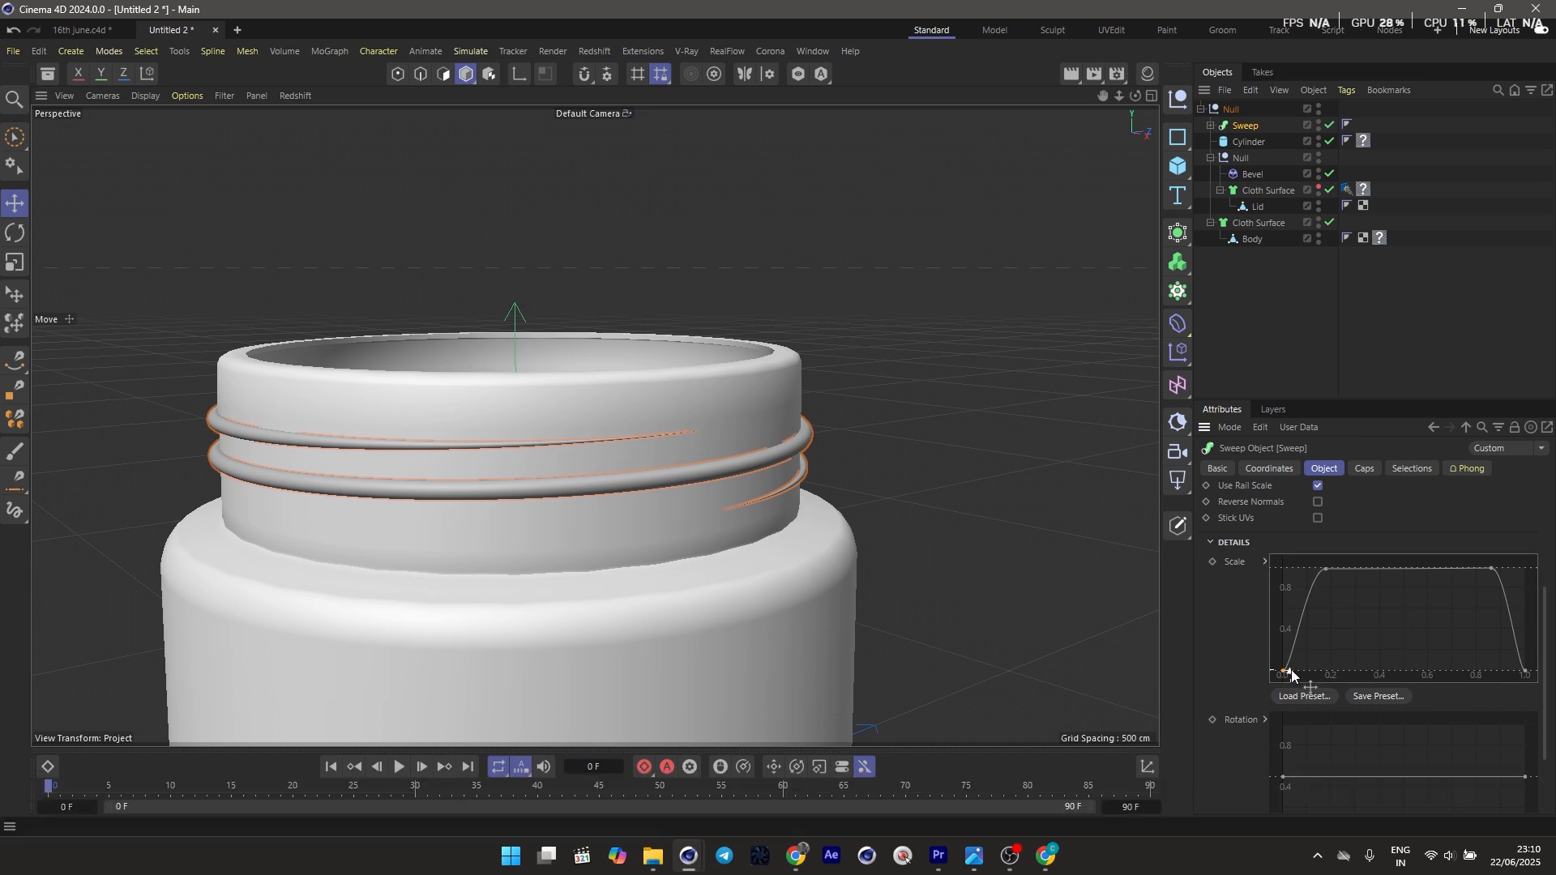
# Pull the tangents of the Scale curve's start and end points upward to round the taper at both thread ends
pyautogui.moveTo(1290, 674); pyautogui.dragTo(1289, 577)
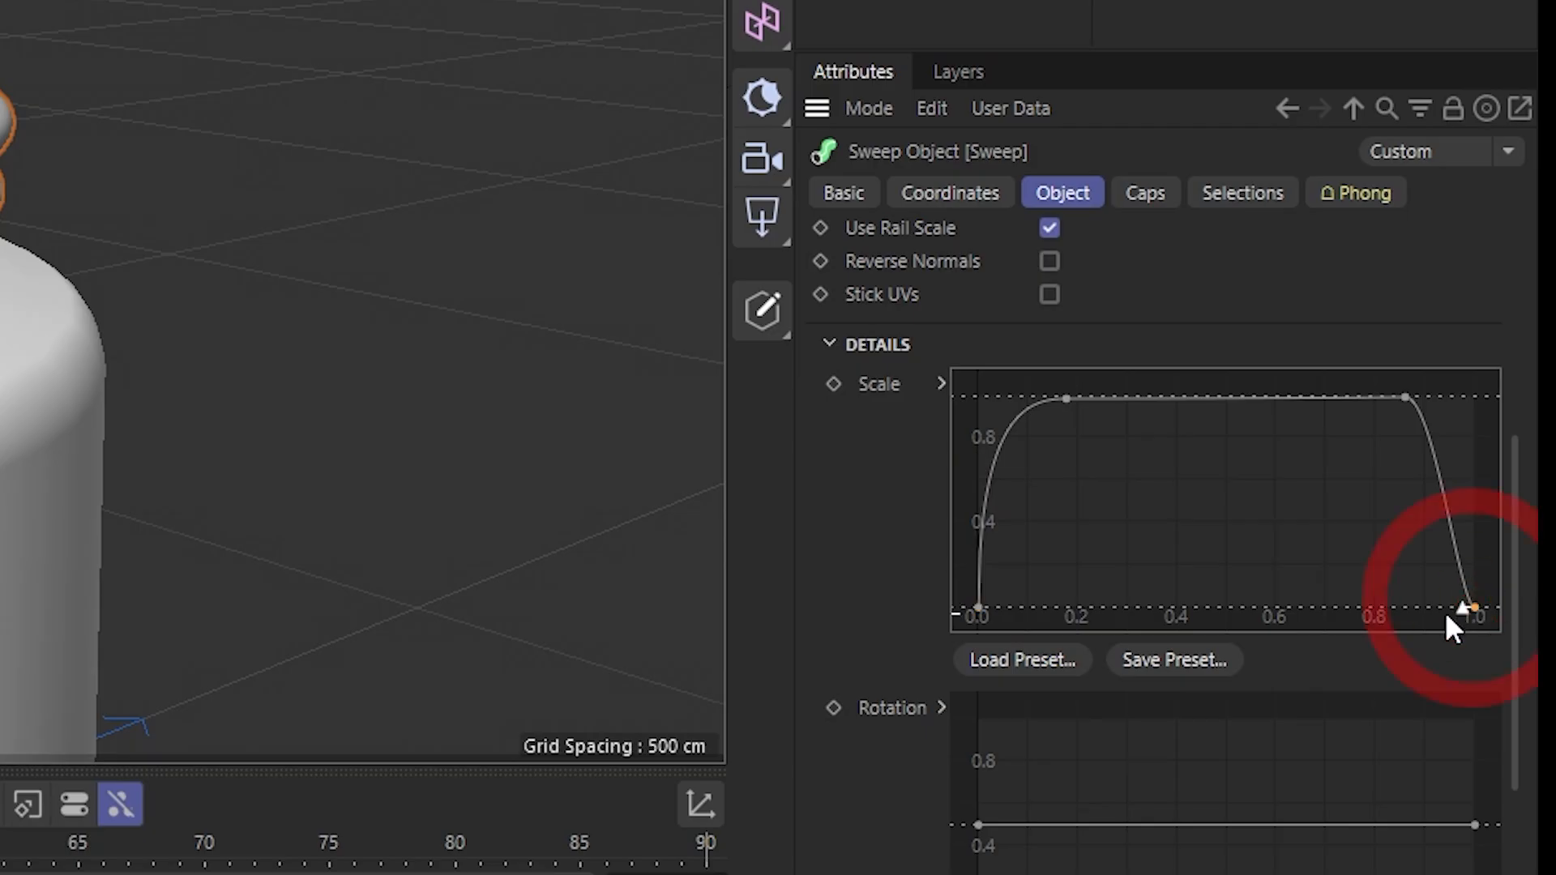
pyautogui.moveTo(1445, 612); pyautogui.dragTo(1436, 478)
pyautogui.hotkey('ctrl', 'z')
pyautogui.click(1460, 610)
pyautogui.moveTo(1460, 610); pyautogui.dragTo(1471, 474)
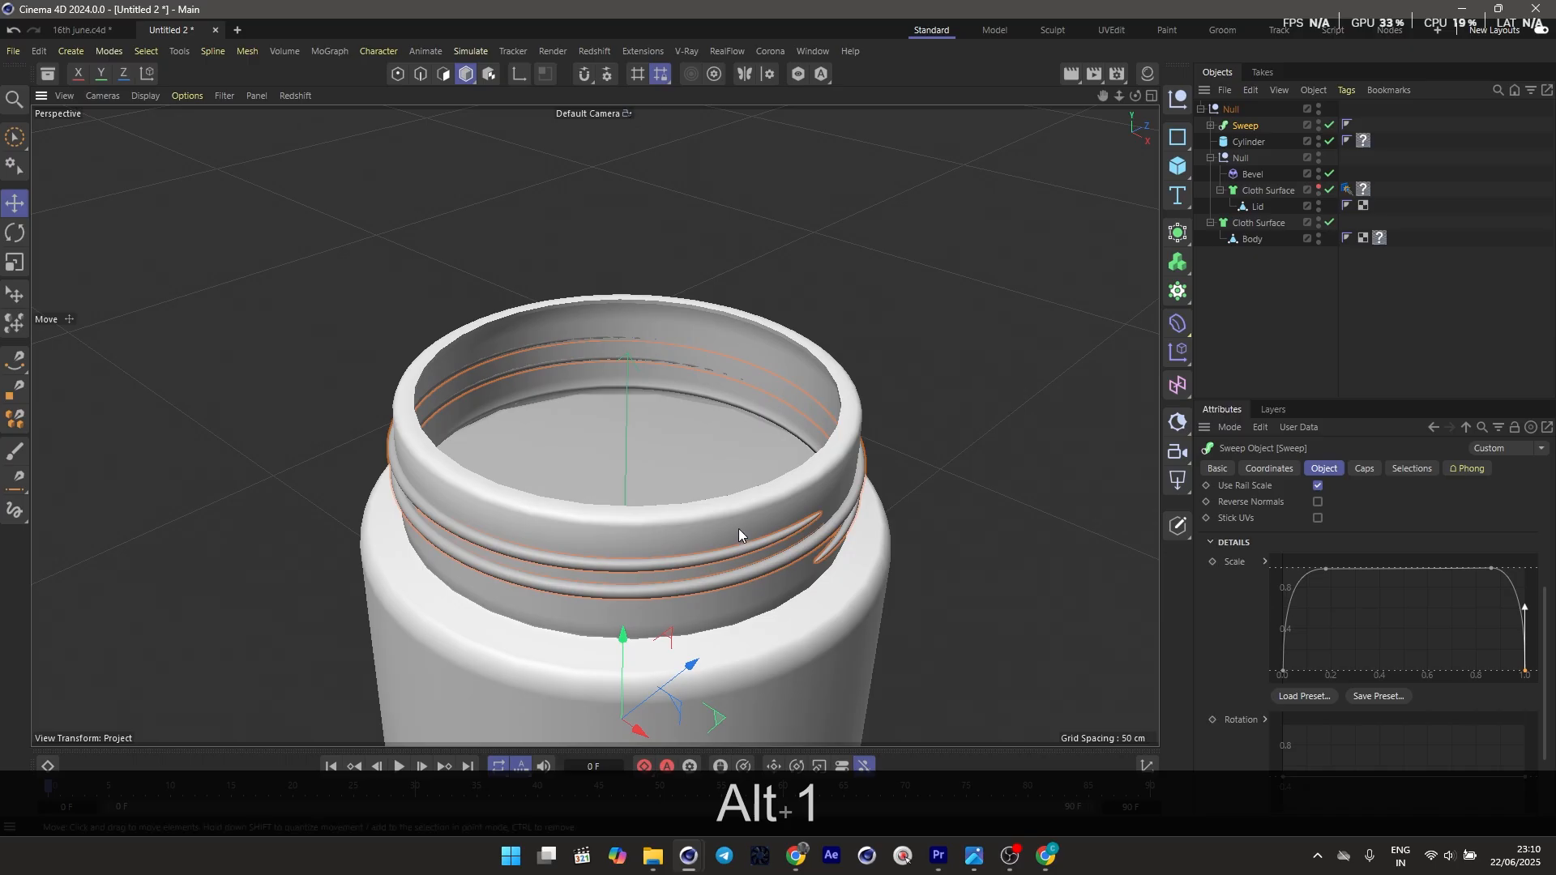
# Replace the cylinder inside the jar with a new Cylinder primitive, enlarging its radius to about 158 cm
pyautogui.keyDown('alt'); pyautogui.moveTo(738, 528); pyautogui.dragTo(770, 470); pyautogui.keyUp('alt')
pyautogui.moveTo(769, 584); pyautogui.dragTo(662, 405)
pyautogui.press('Delete')
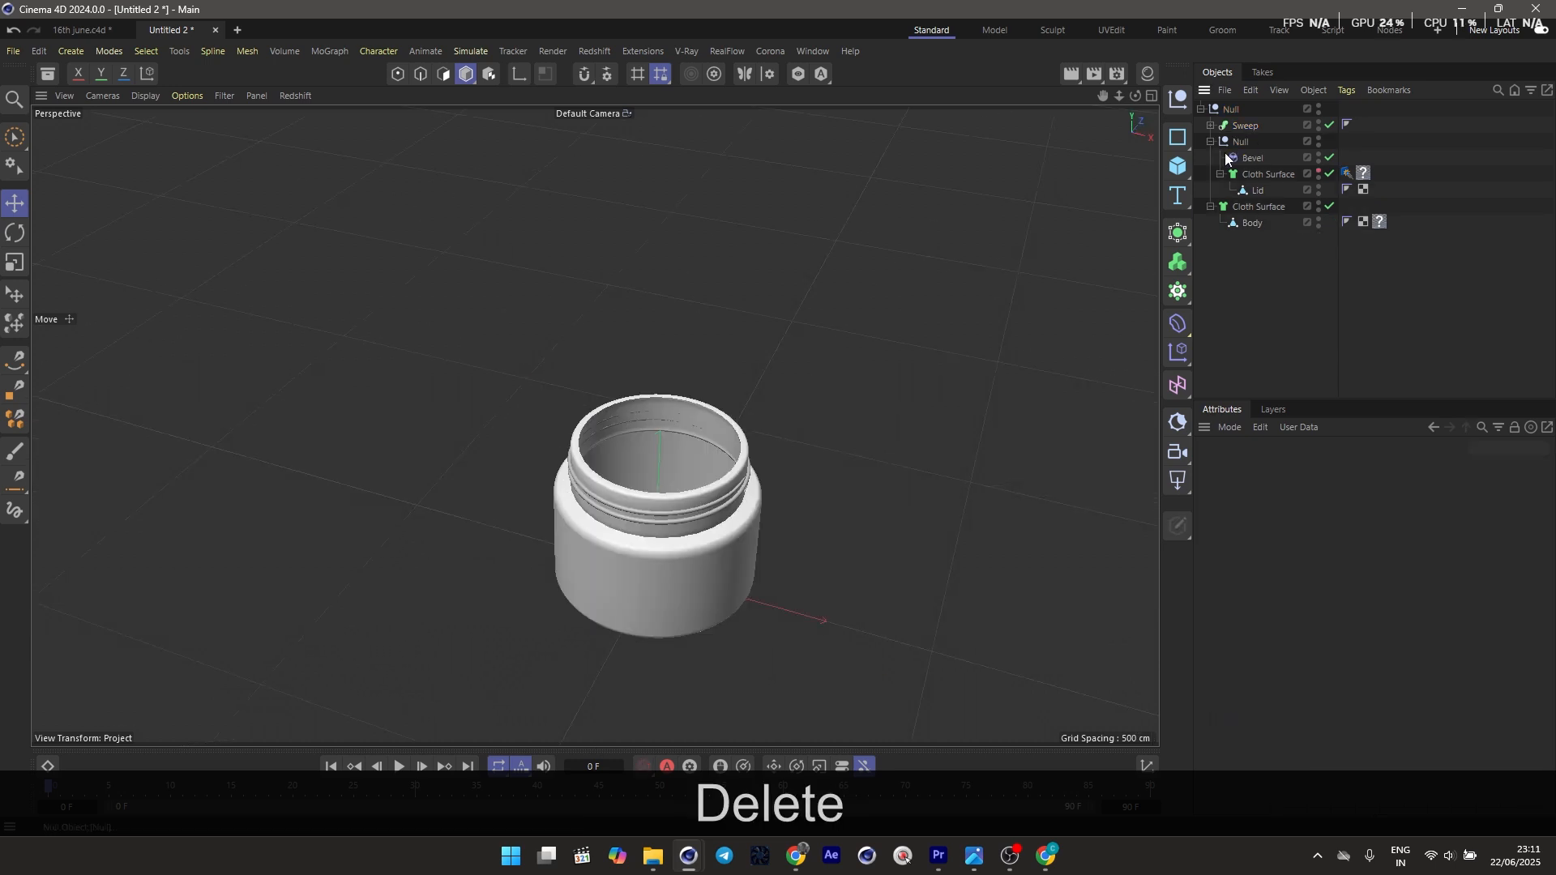
pyautogui.click(1180, 168)
pyautogui.click(1322, 196)
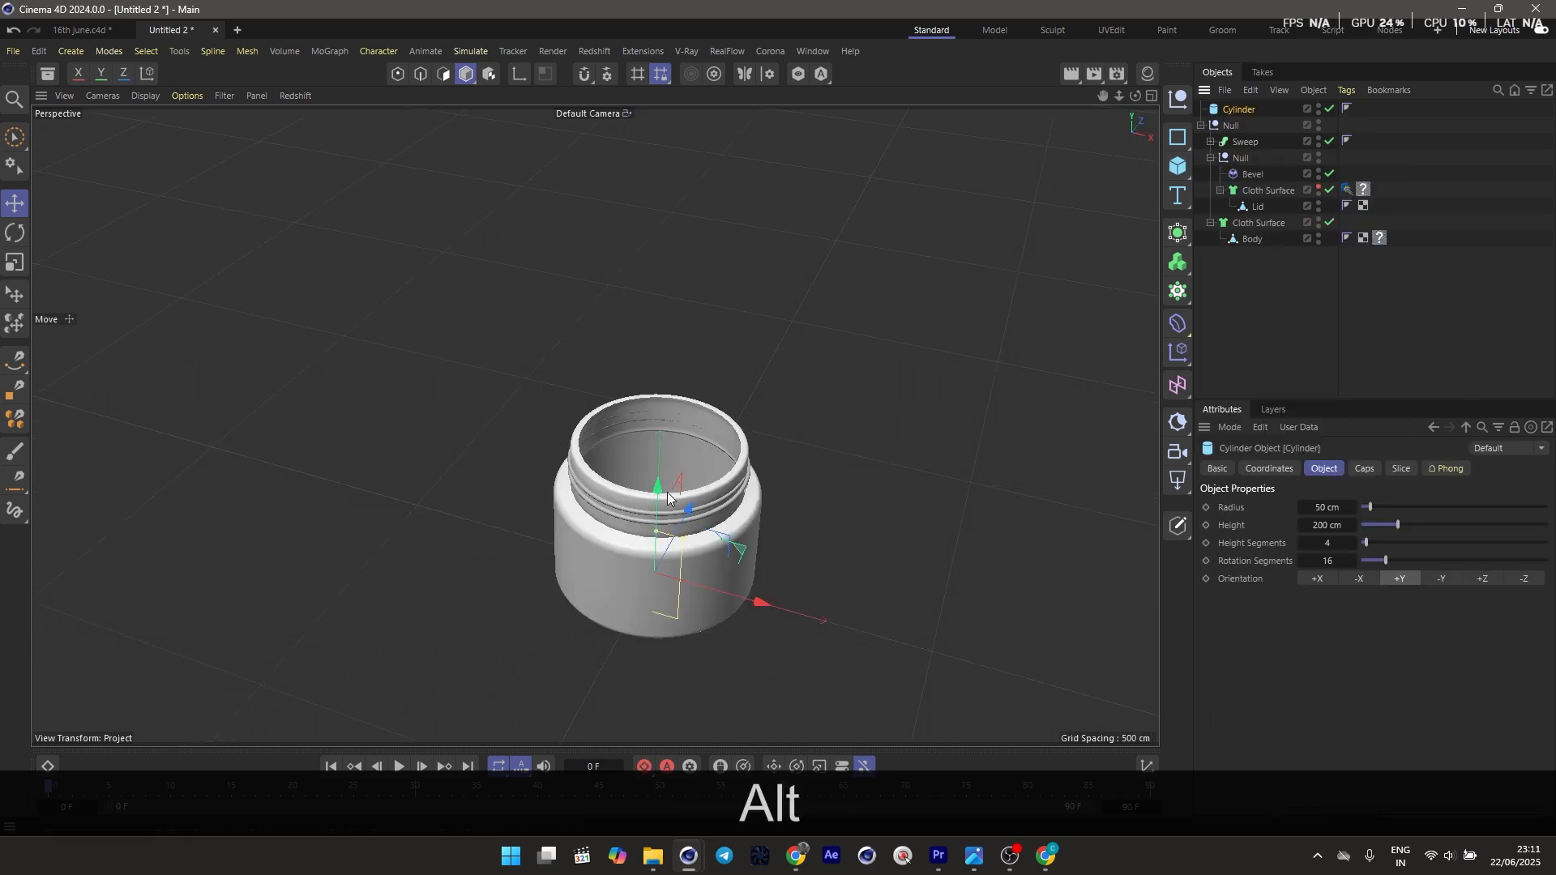
pyautogui.moveTo(659, 484); pyautogui.dragTo(732, 483)
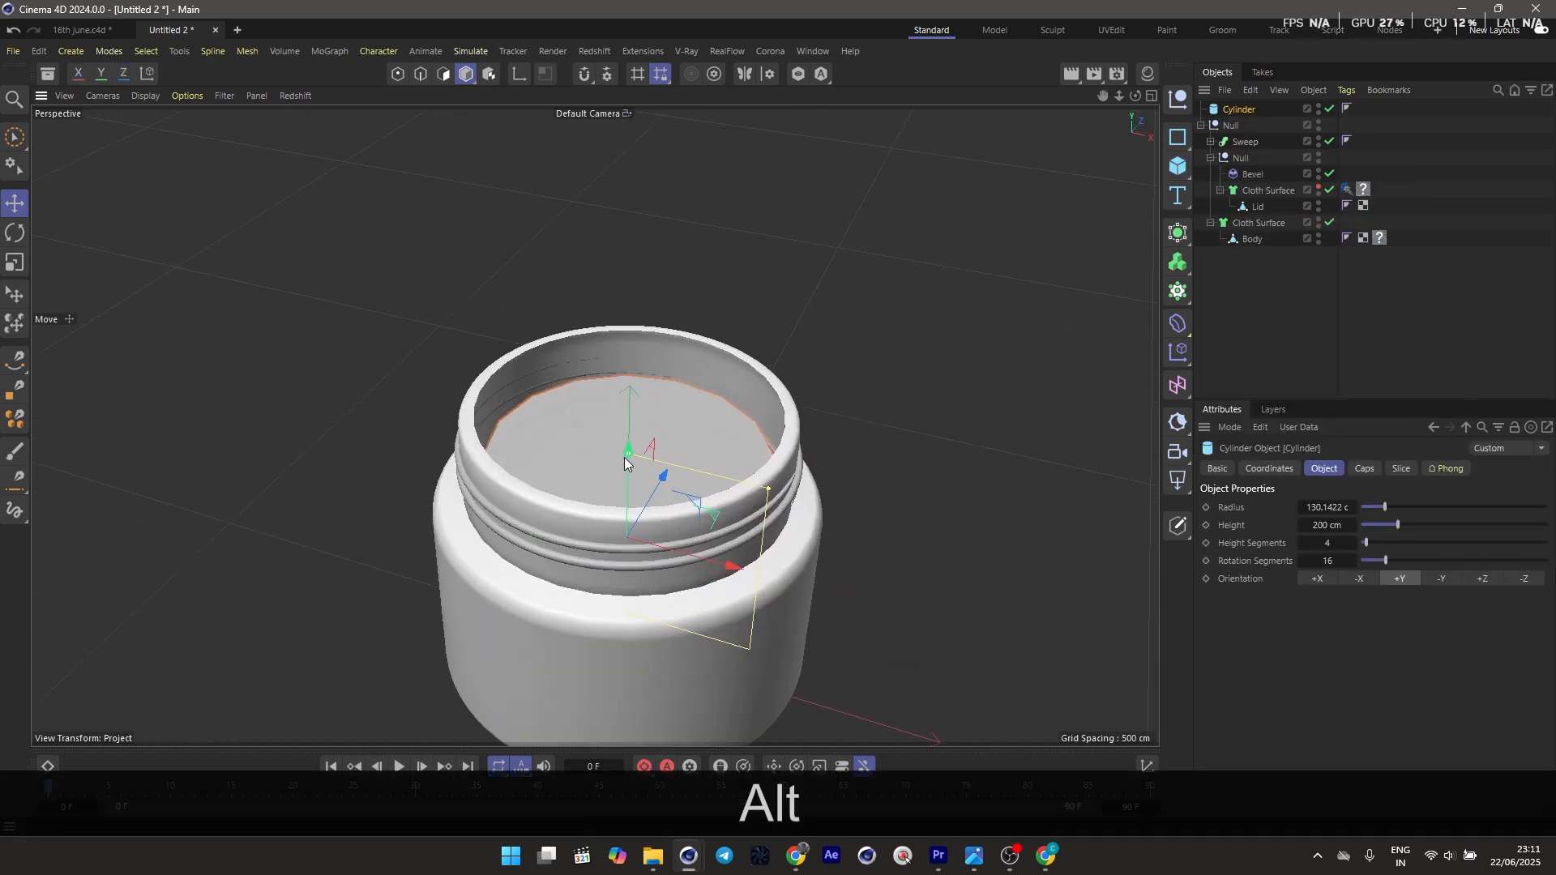
pyautogui.keyDown('alt'); pyautogui.moveTo(636, 451); pyautogui.dragTo(736, 541); pyautogui.keyUp('alt')
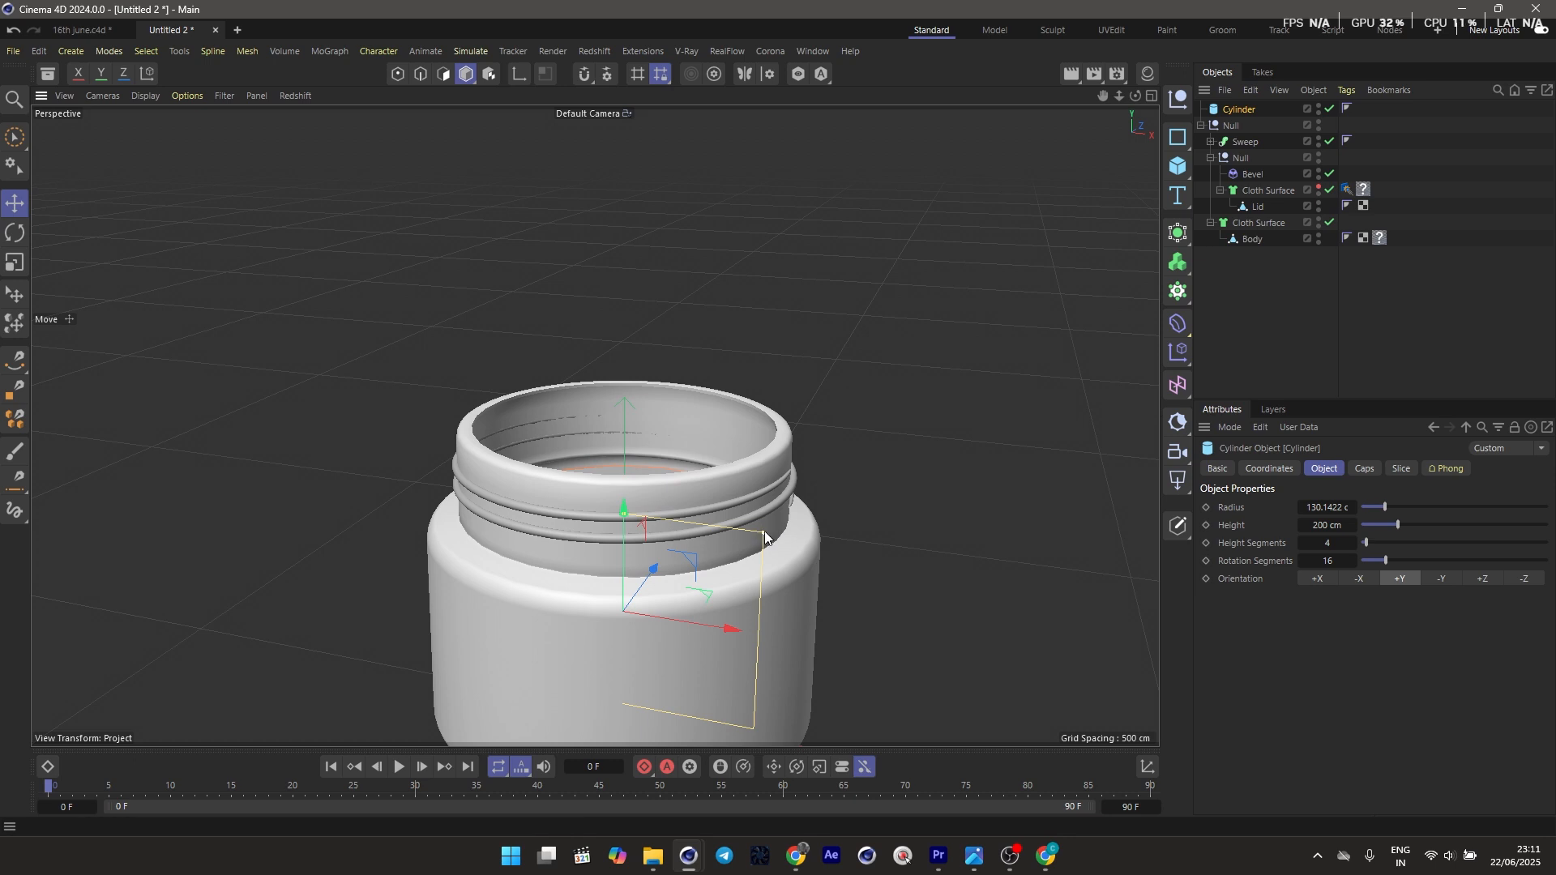
# Turn on X-Ray for the jar body's Cloth Surface and look at the cylinder inside the jar
pyautogui.click(1251, 224)
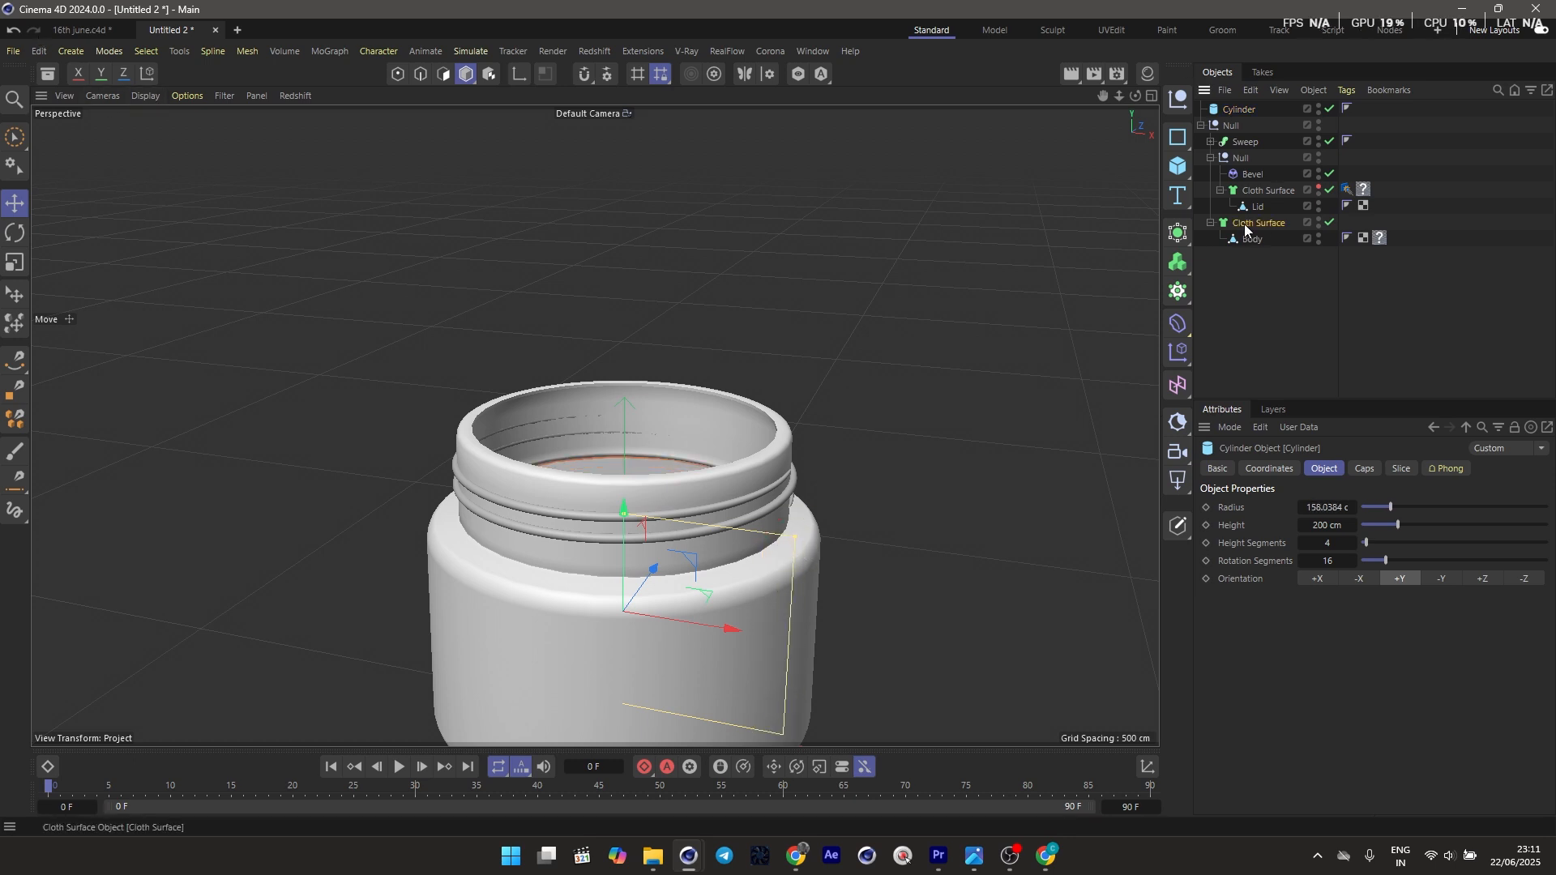
pyautogui.click(1230, 470)
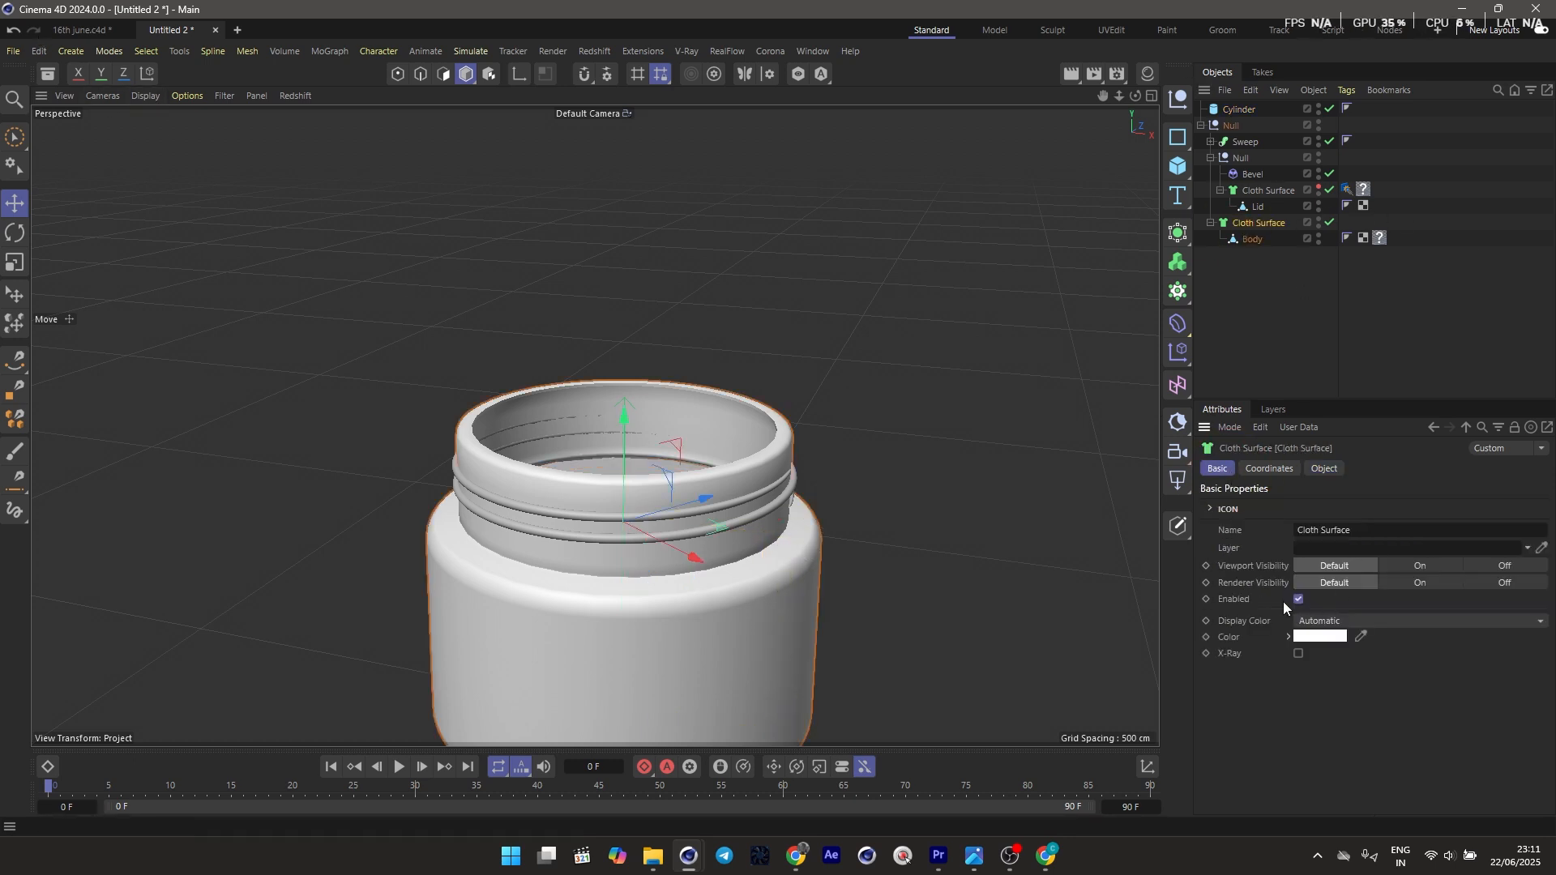
pyautogui.click(1297, 653)
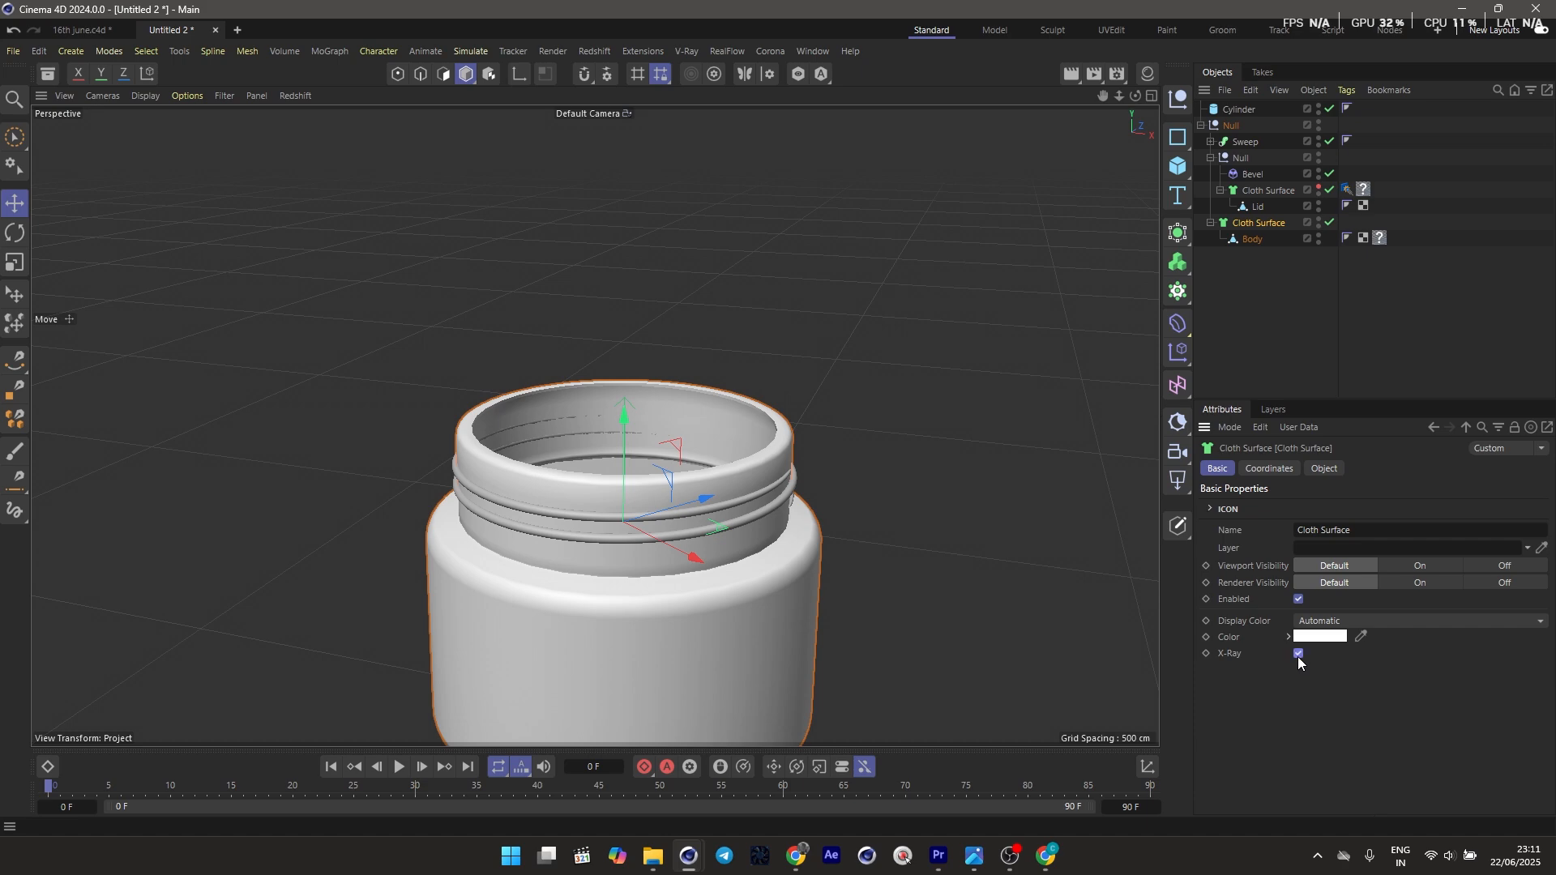
pyautogui.moveTo(758, 642); pyautogui.dragTo(819, 413)
pyautogui.keyDown('alt'); pyautogui.moveTo(818, 414); pyautogui.dragTo(766, 243); pyautogui.keyUp('alt')
pyautogui.moveTo(766, 243); pyautogui.dragTo(722, 410)
# Adjust the new cylinder to fit inside the jar and place it in the jar's main null below the Sweep
pyautogui.click(1239, 109)
pyautogui.moveTo(932, 381); pyautogui.dragTo(713, 381)
pyautogui.moveTo(1256, 159); pyautogui.dragTo(1255, 152)
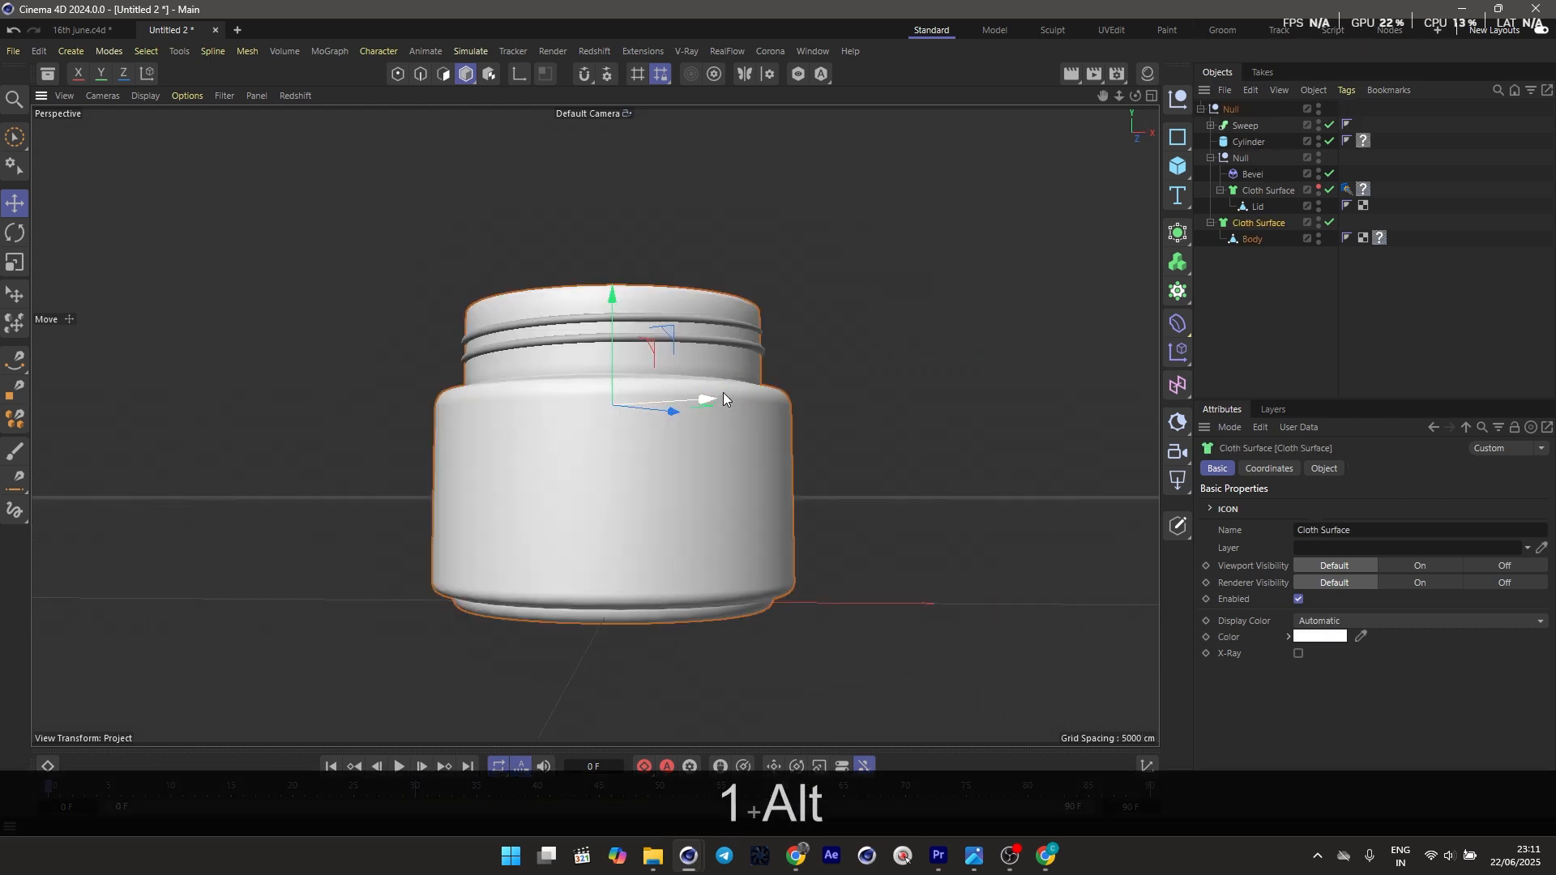
pyautogui.keyDown('alt'); pyautogui.moveTo(723, 392); pyautogui.dragTo(706, 389); pyautogui.keyUp('alt')
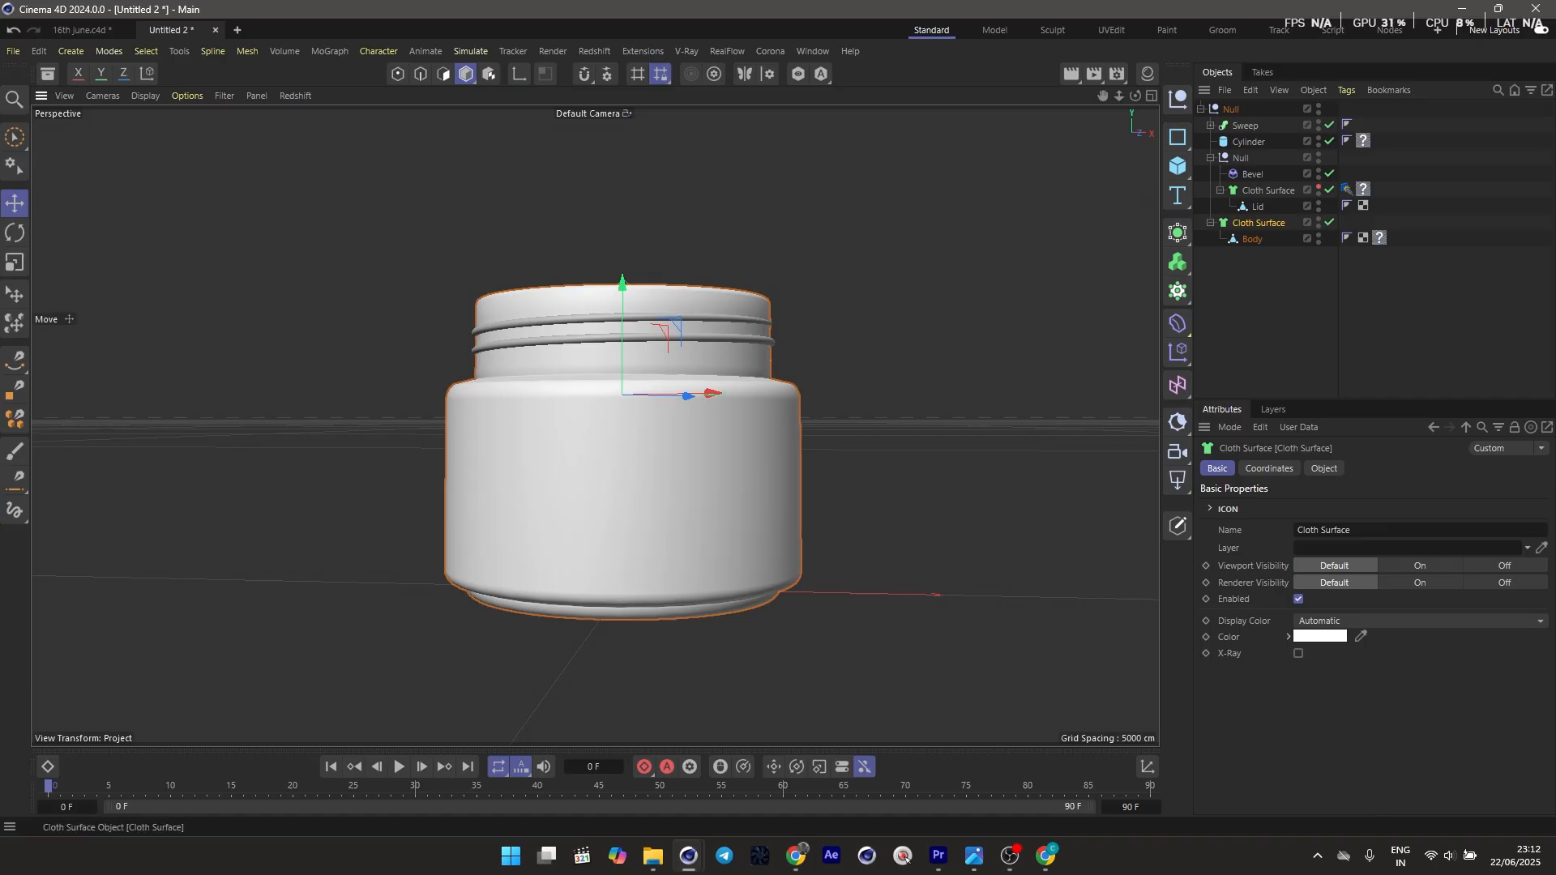
pyautogui.click(1317, 259)
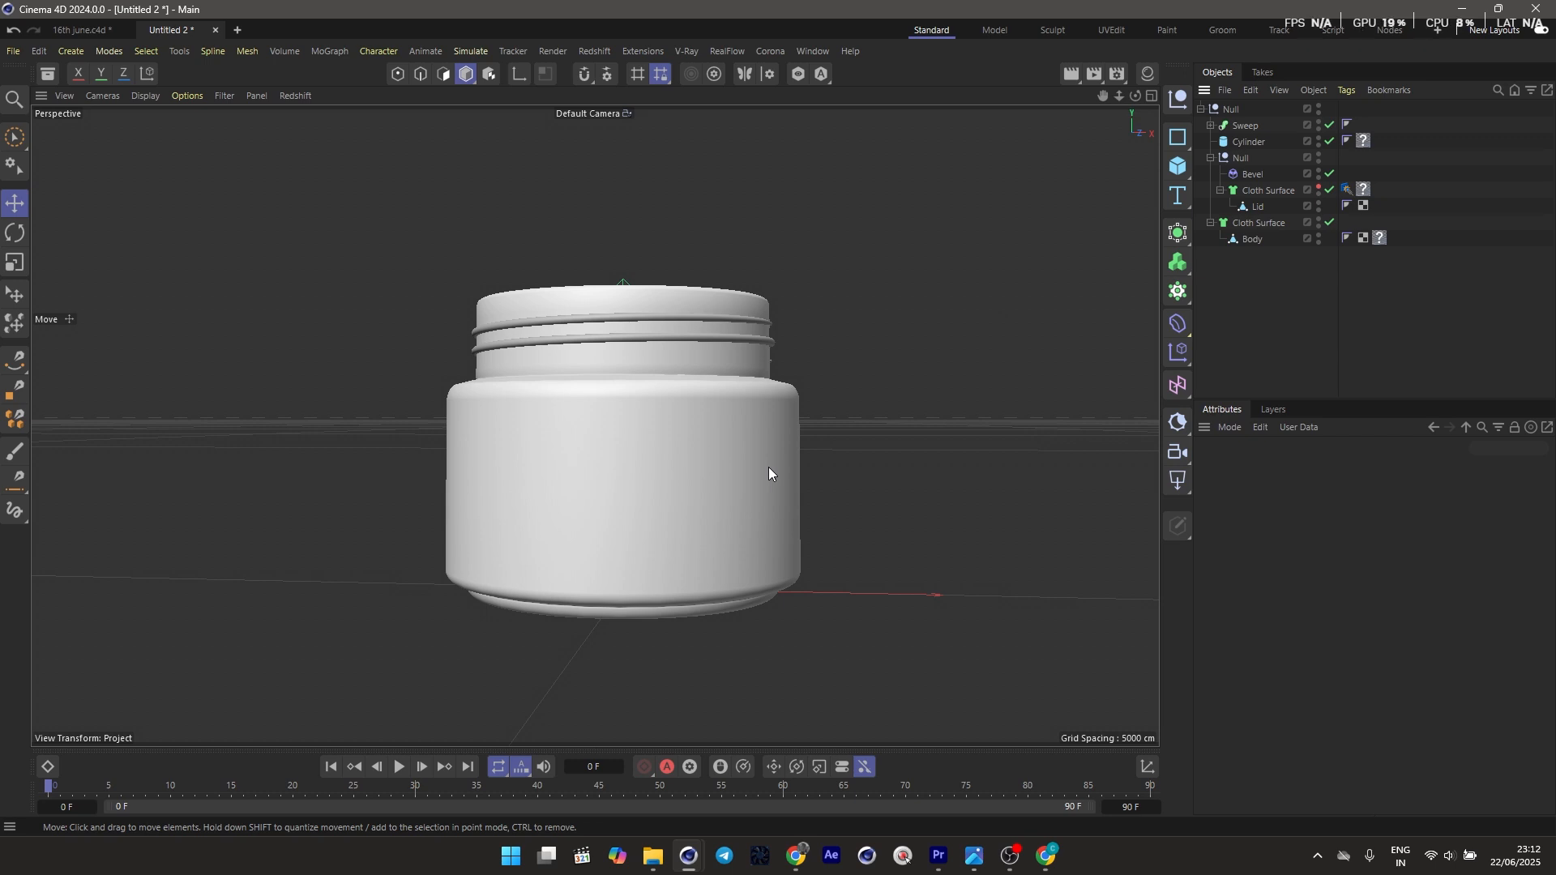
pyautogui.hotkey('ctrl', 'z')
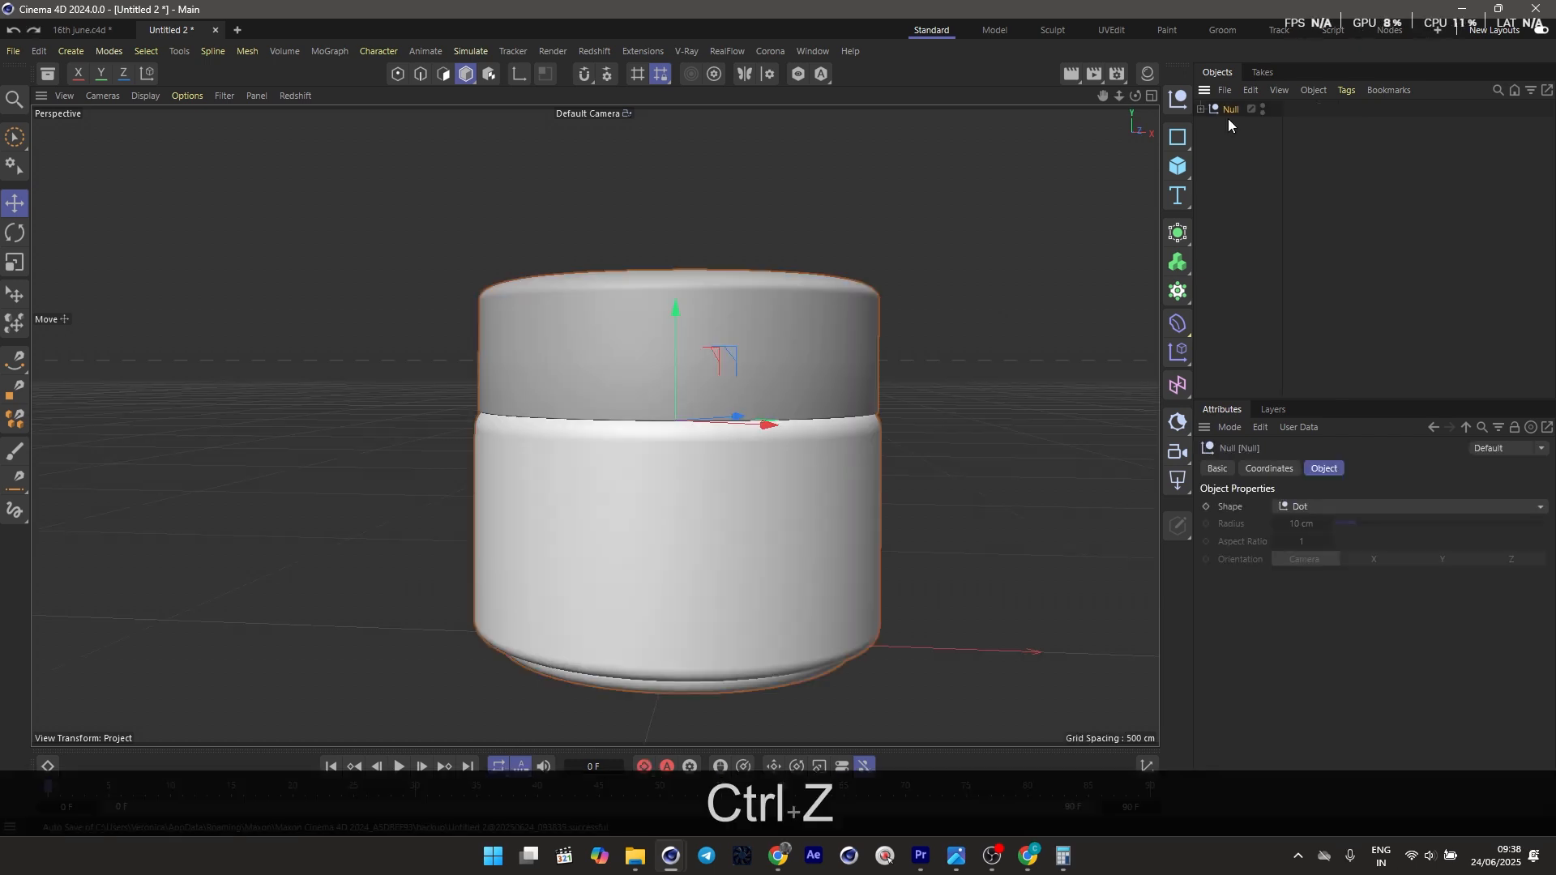
# Duplicate the complete jar's null straight up so the copy stands on top of the original
pyautogui.click(1232, 125)
pyautogui.keyDown('ctrl'); pyautogui.moveTo(693, 332); pyautogui.dragTo(692, 95); pyautogui.keyUp('ctrl')
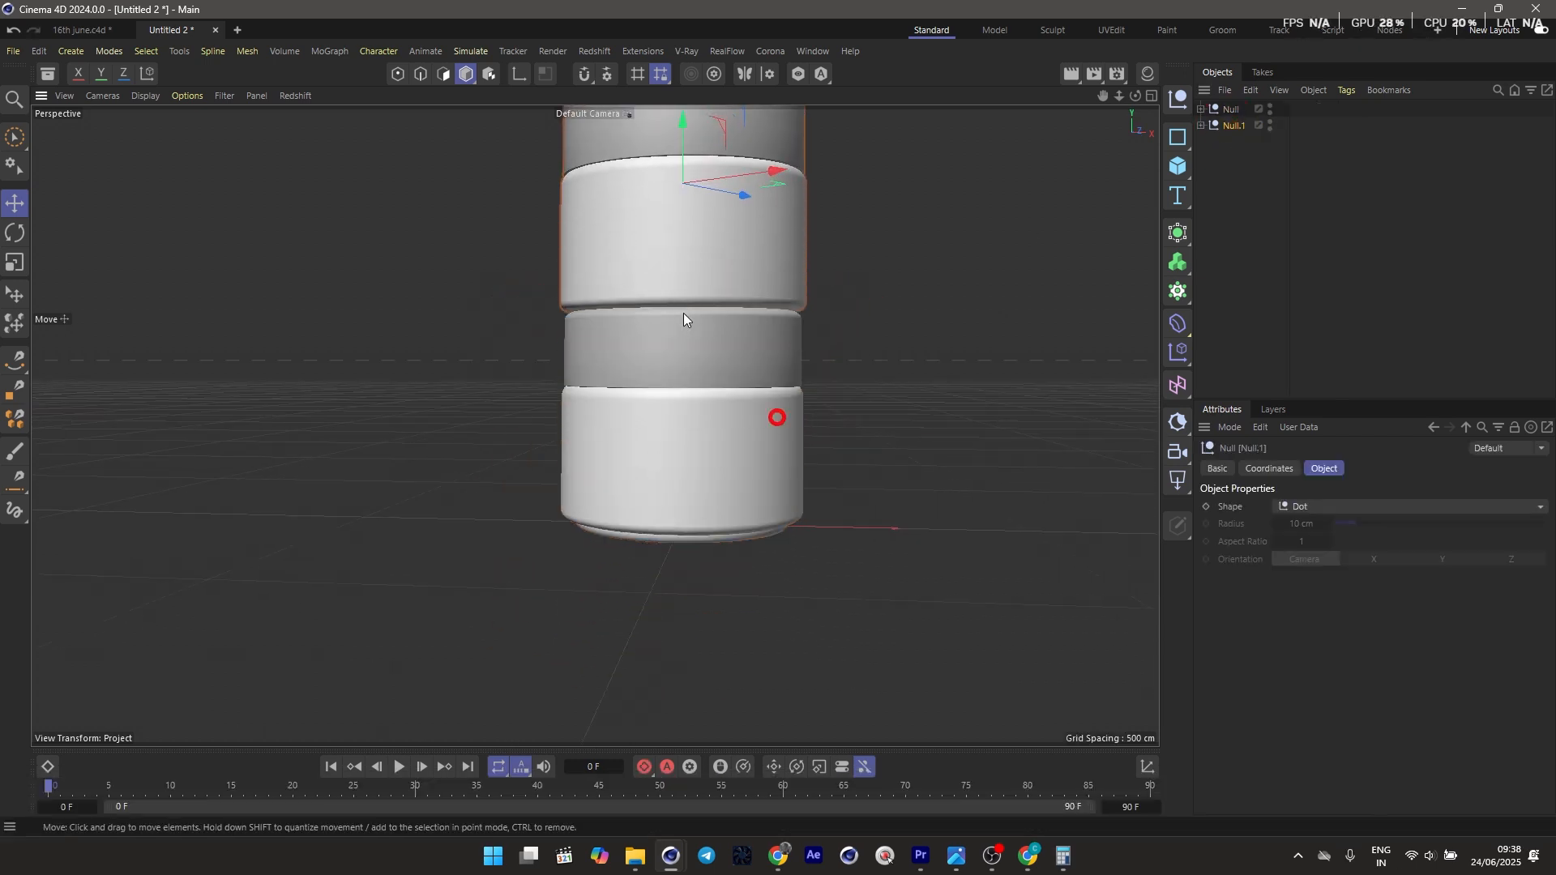
pyautogui.press('1')
pyautogui.moveTo(665, 311); pyautogui.dragTo(658, 462)
# Rotate the duplicated jar about 90° so it lies on its side above the original
pyautogui.press('r')
pyautogui.press('w')
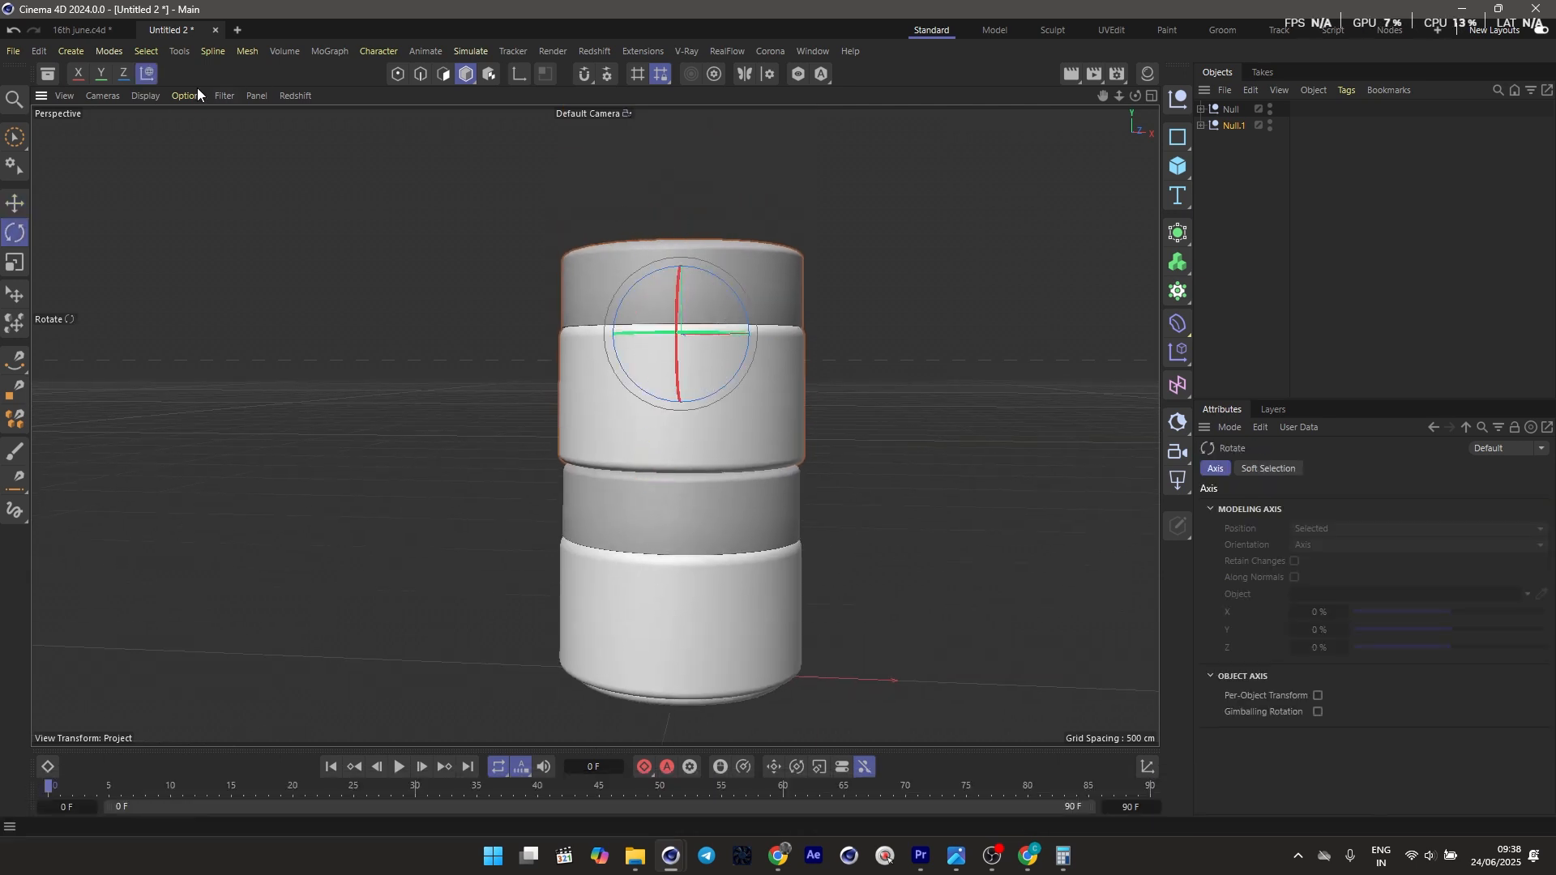
pyautogui.moveTo(723, 331)
pyautogui.keyDown('alt'); pyautogui.mouseDown()
pyautogui.moveTo(792, 514)
pyautogui.moveTo(710, 344)
pyautogui.mouseUp(); pyautogui.keyUp('alt')
pyautogui.moveTo(808, 293); pyautogui.dragTo(744, 220)
pyautogui.keyDown('alt'); pyautogui.moveTo(719, 304); pyautogui.dragTo(758, 295); pyautogui.keyUp('alt')
pyautogui.press('e')
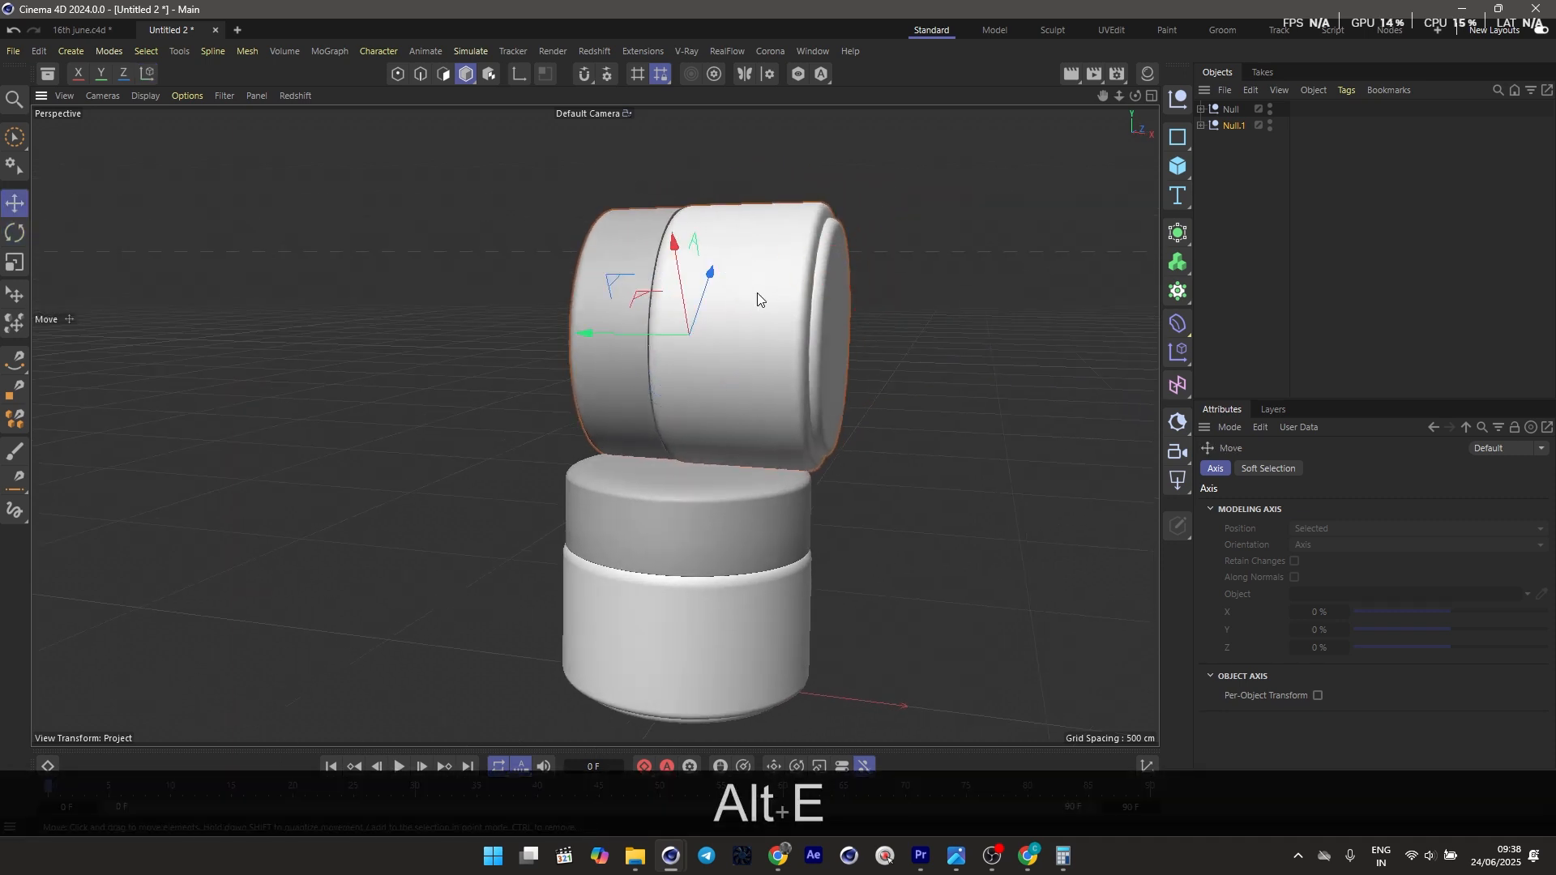
# Move the lying jar so it rests on the lid of the standing jar
pyautogui.press('w')
pyautogui.keyDown('alt'); pyautogui.moveTo(676, 266); pyautogui.dragTo(765, 257); pyautogui.keyUp('alt')
pyautogui.moveTo(630, 259)
pyautogui.mouseDown()
pyautogui.moveTo(630, 271)
pyautogui.moveTo(614, 262)
pyautogui.mouseUp()
pyautogui.moveTo(723, 339); pyautogui.dragTo(812, 389)
pyautogui.press('1')
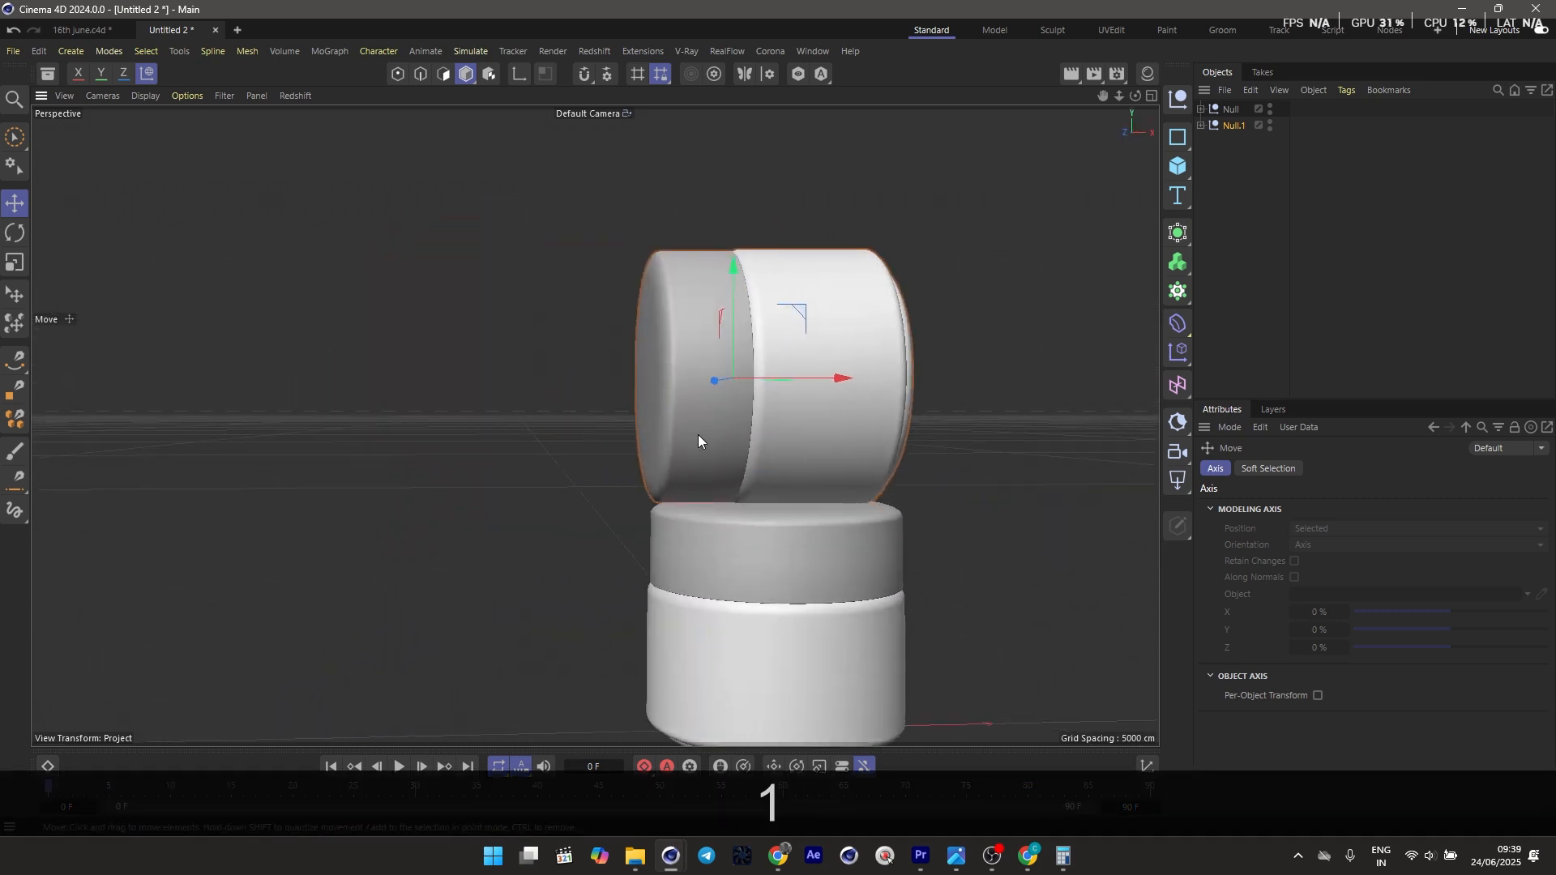
# Hide the duplicated jar's lid and disable its Cloth Surface to expose the threaded neck
pyautogui.click(698, 435)
pyautogui.click(1201, 125)
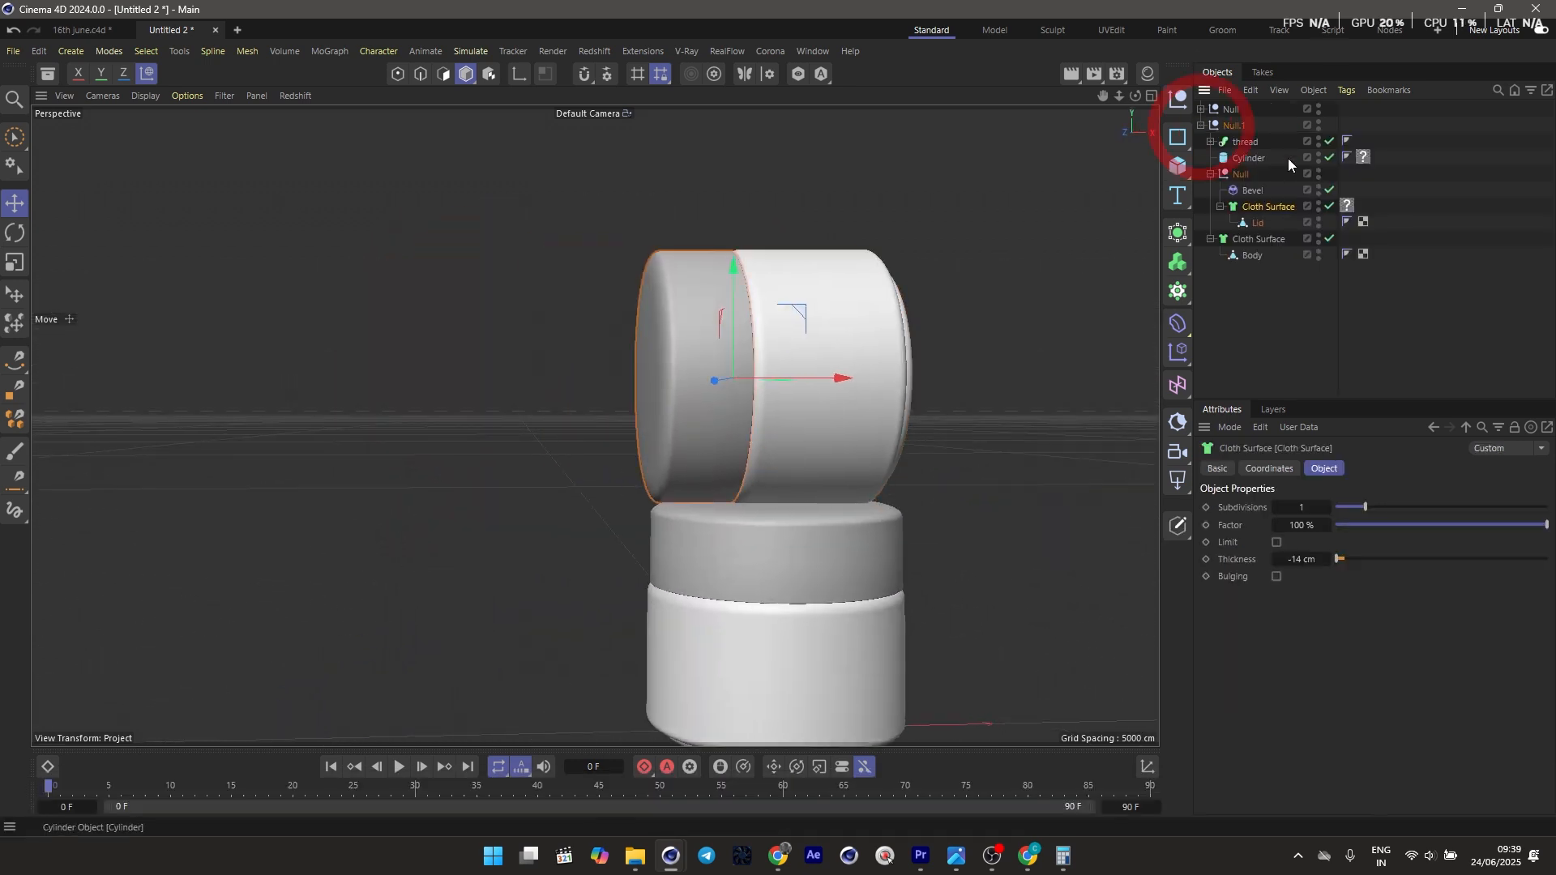
pyautogui.click(1317, 219)
pyautogui.scroll(5, 637, 470)
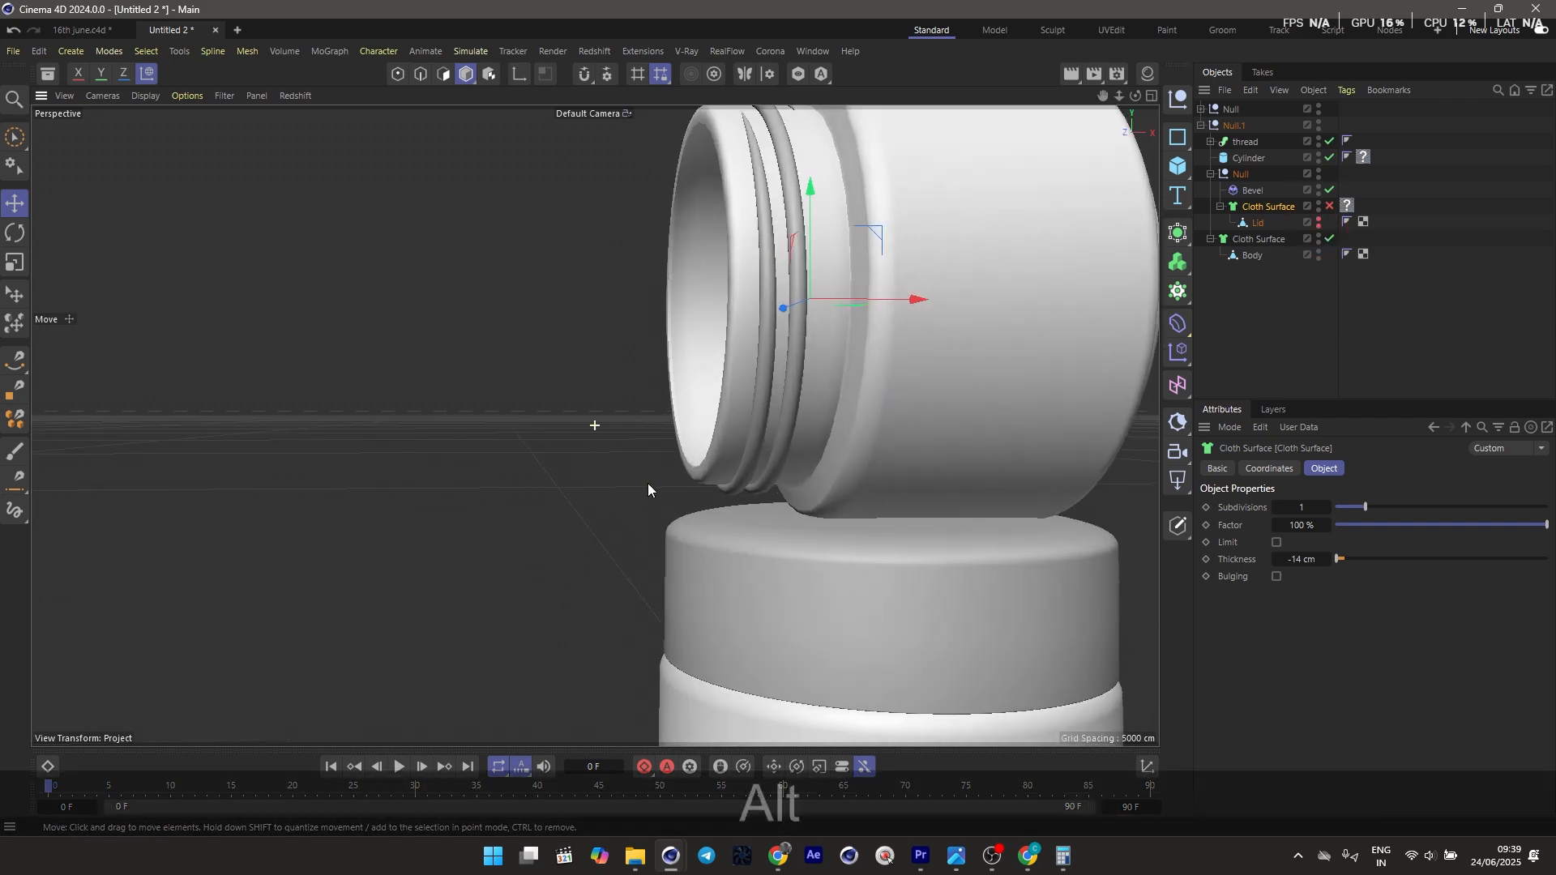
pyautogui.keyDown('alt'); pyautogui.moveTo(648, 483); pyautogui.dragTo(1087, 171); pyautogui.keyUp('alt')
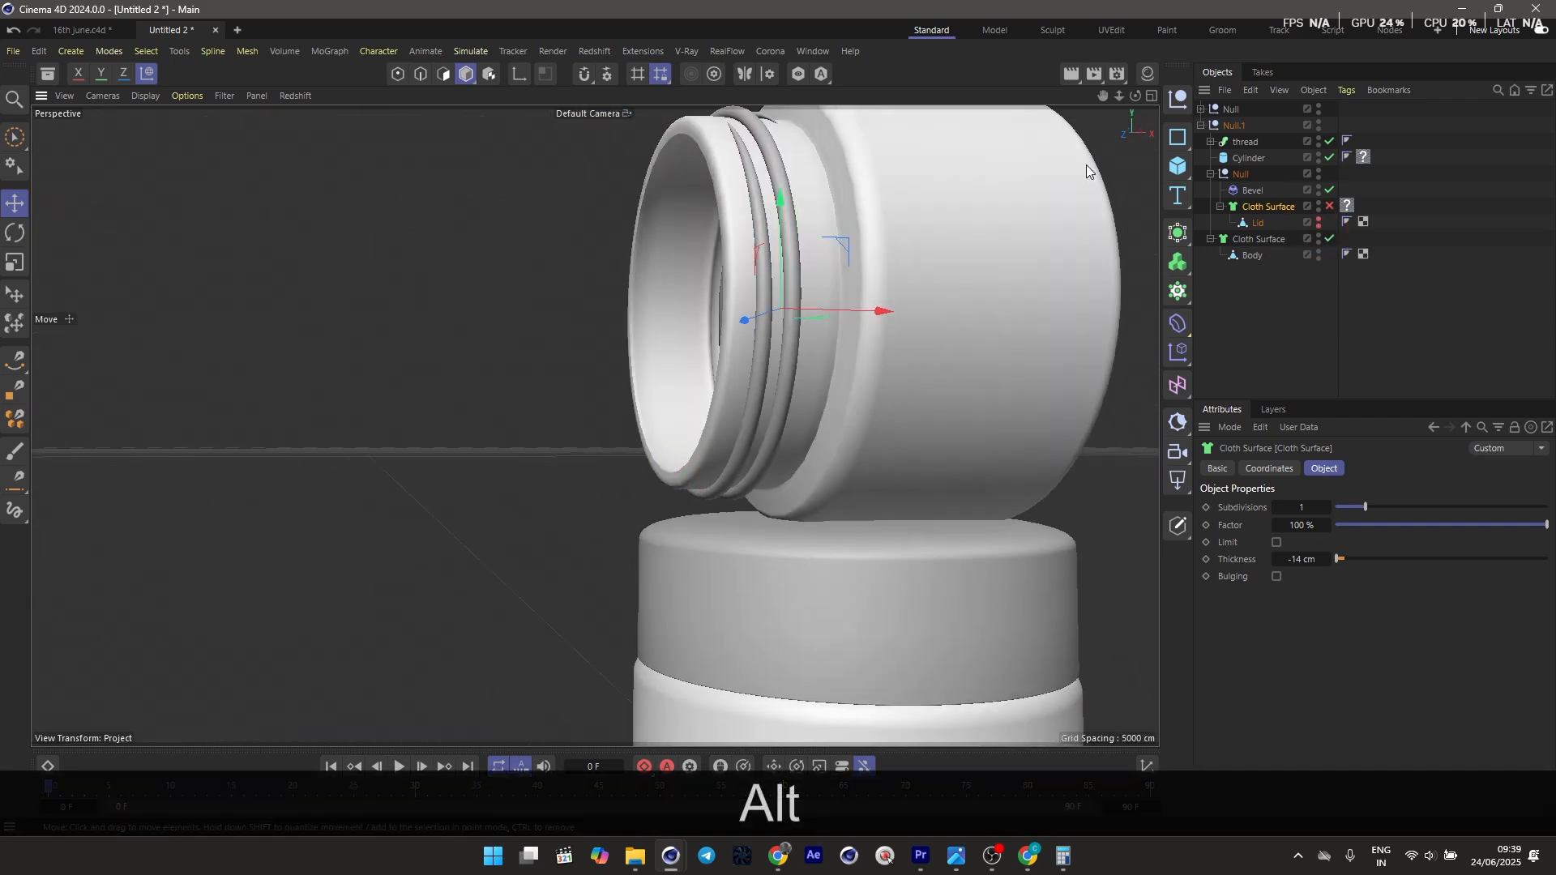
# Shift the whole open jar along its horizontal axis to balance it over the standing jar's lid
pyautogui.click(1233, 127)
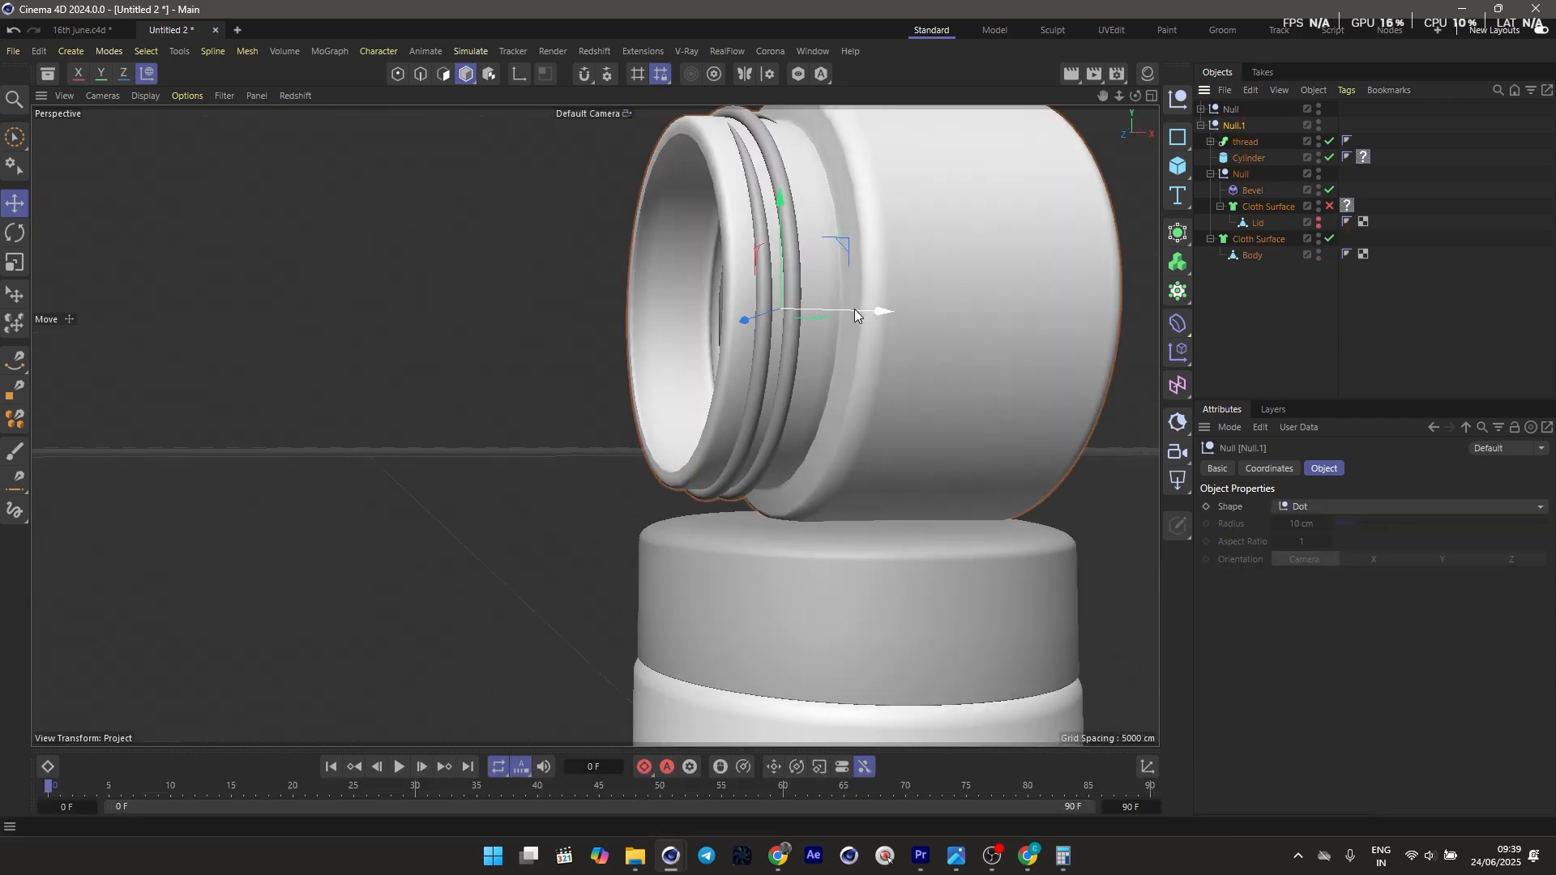
pyautogui.moveTo(854, 309); pyautogui.dragTo(777, 440)
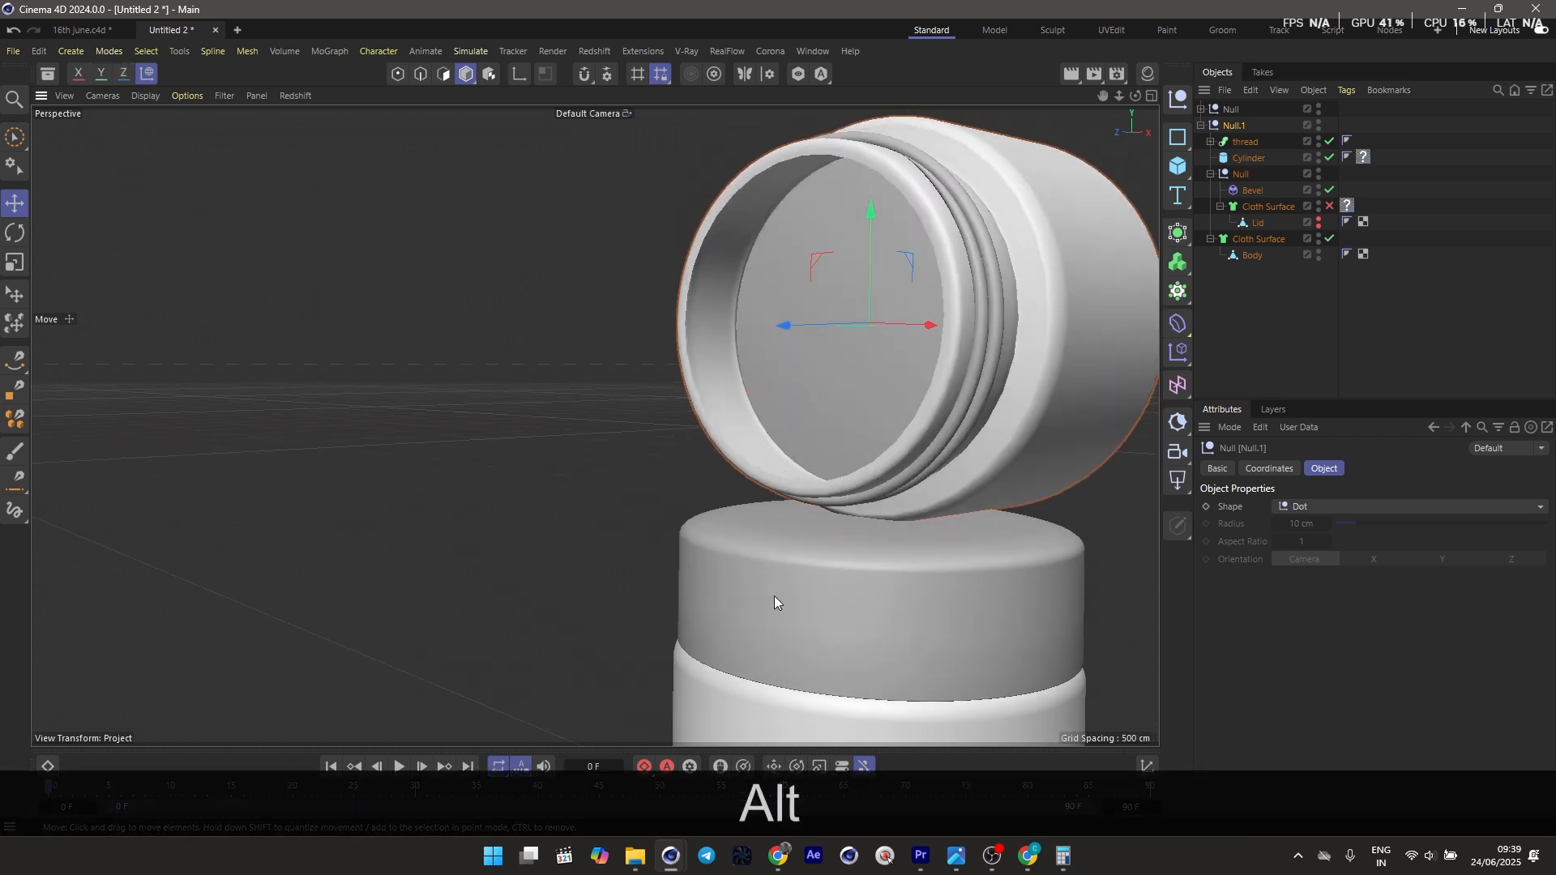
pyautogui.scroll(-5, 729, 566)
pyautogui.moveTo(721, 561); pyautogui.dragTo(649, 514)
pyautogui.scroll(6, 658, 462)
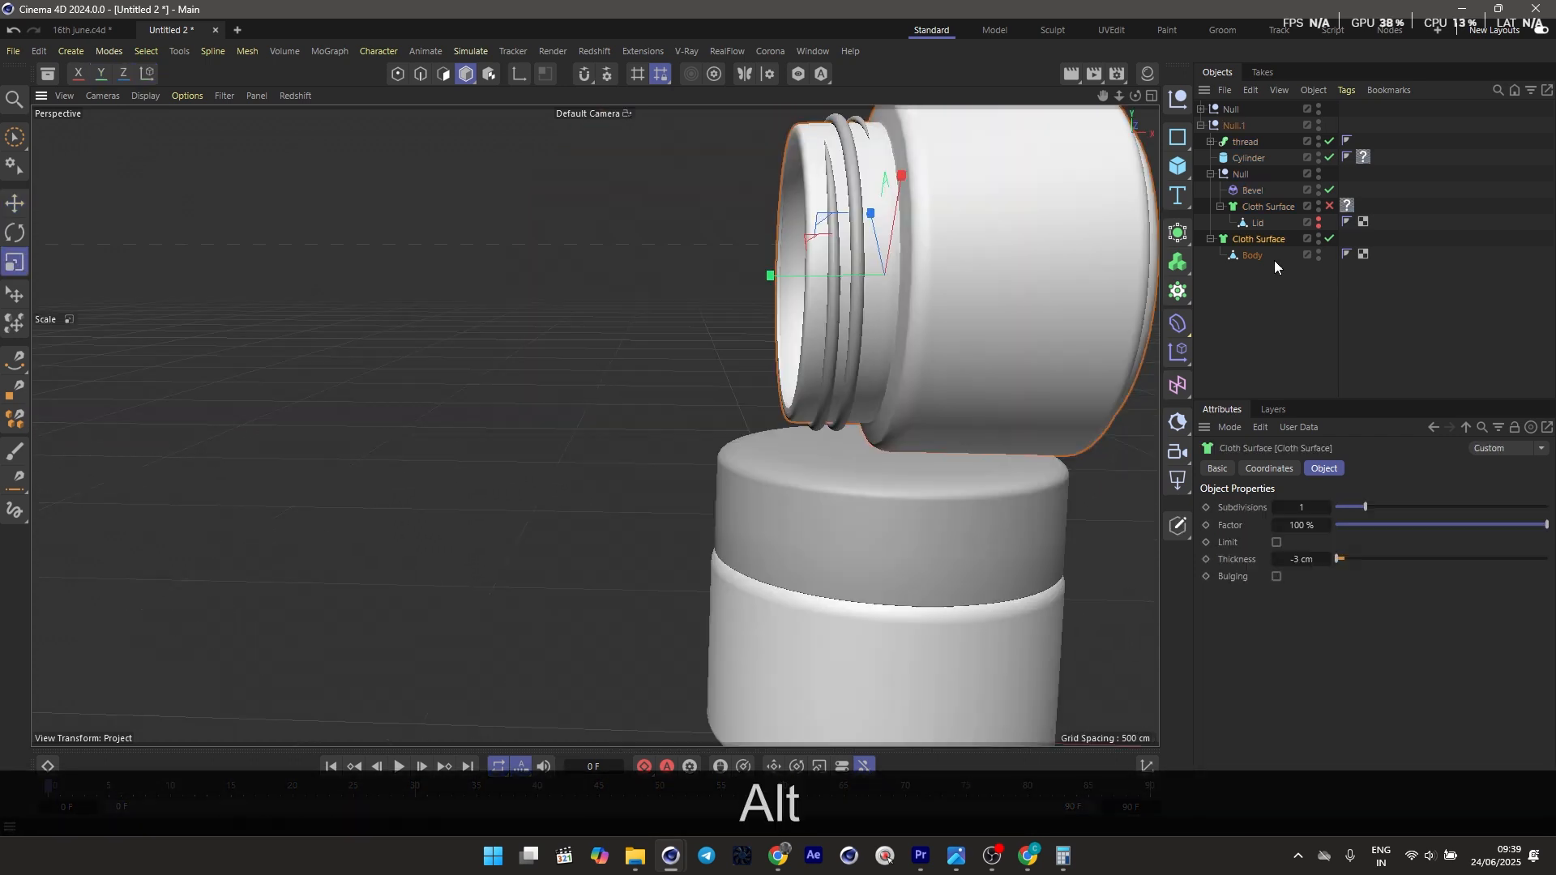
# Turn on X-Ray for the open jar's body Cloth Surface and for the Body polygon object
pyautogui.click(1217, 469)
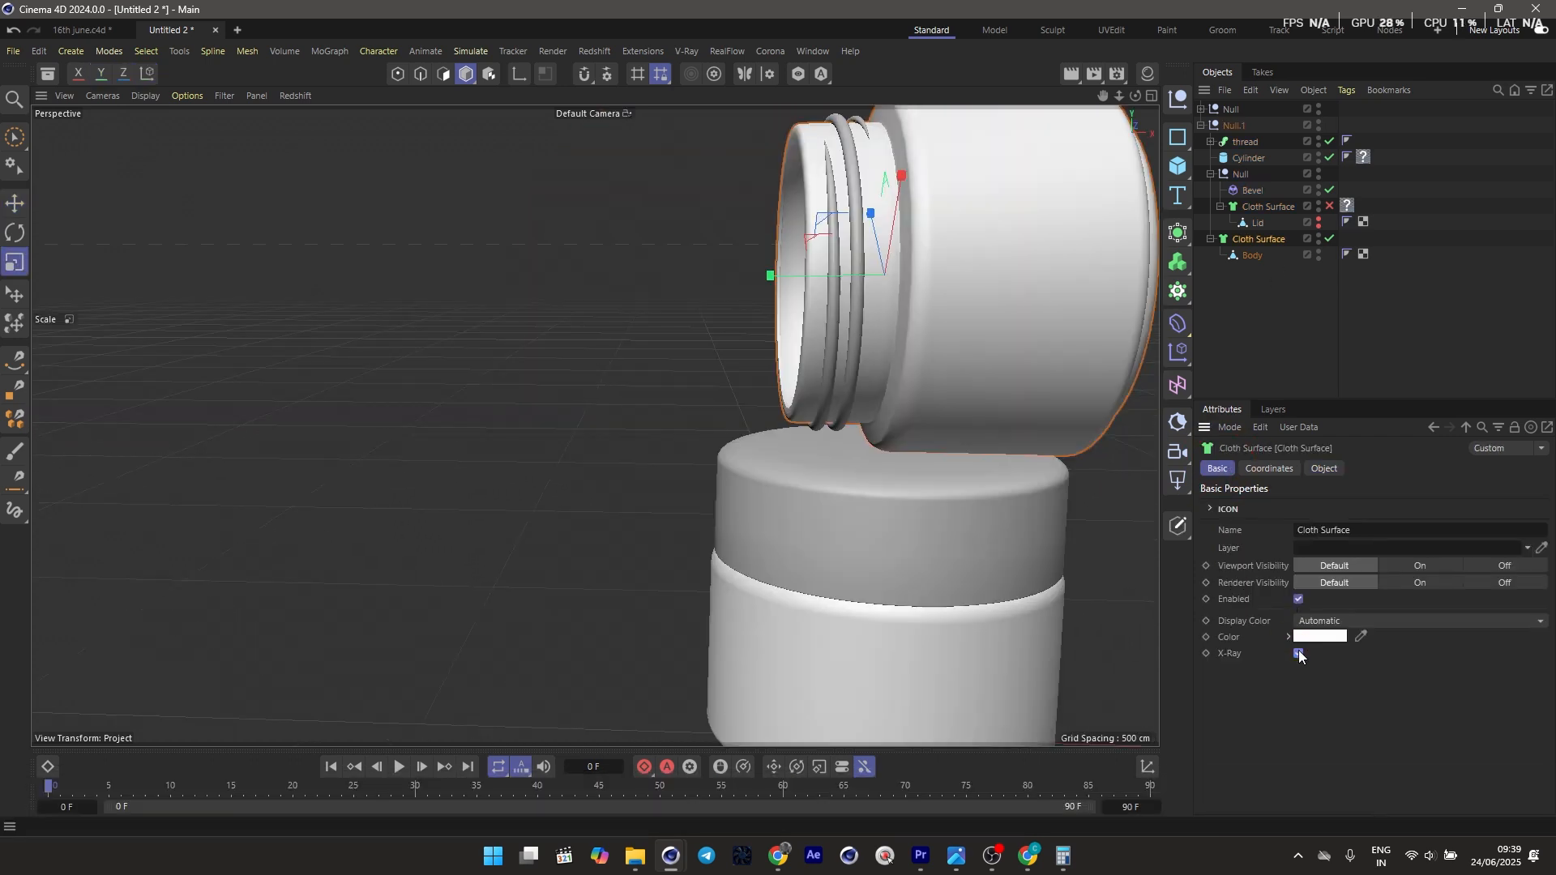
pyautogui.keyDown('alt'); pyautogui.moveTo(884, 402); pyautogui.dragTo(393, 231); pyautogui.keyUp('alt')
pyautogui.click(1251, 257)
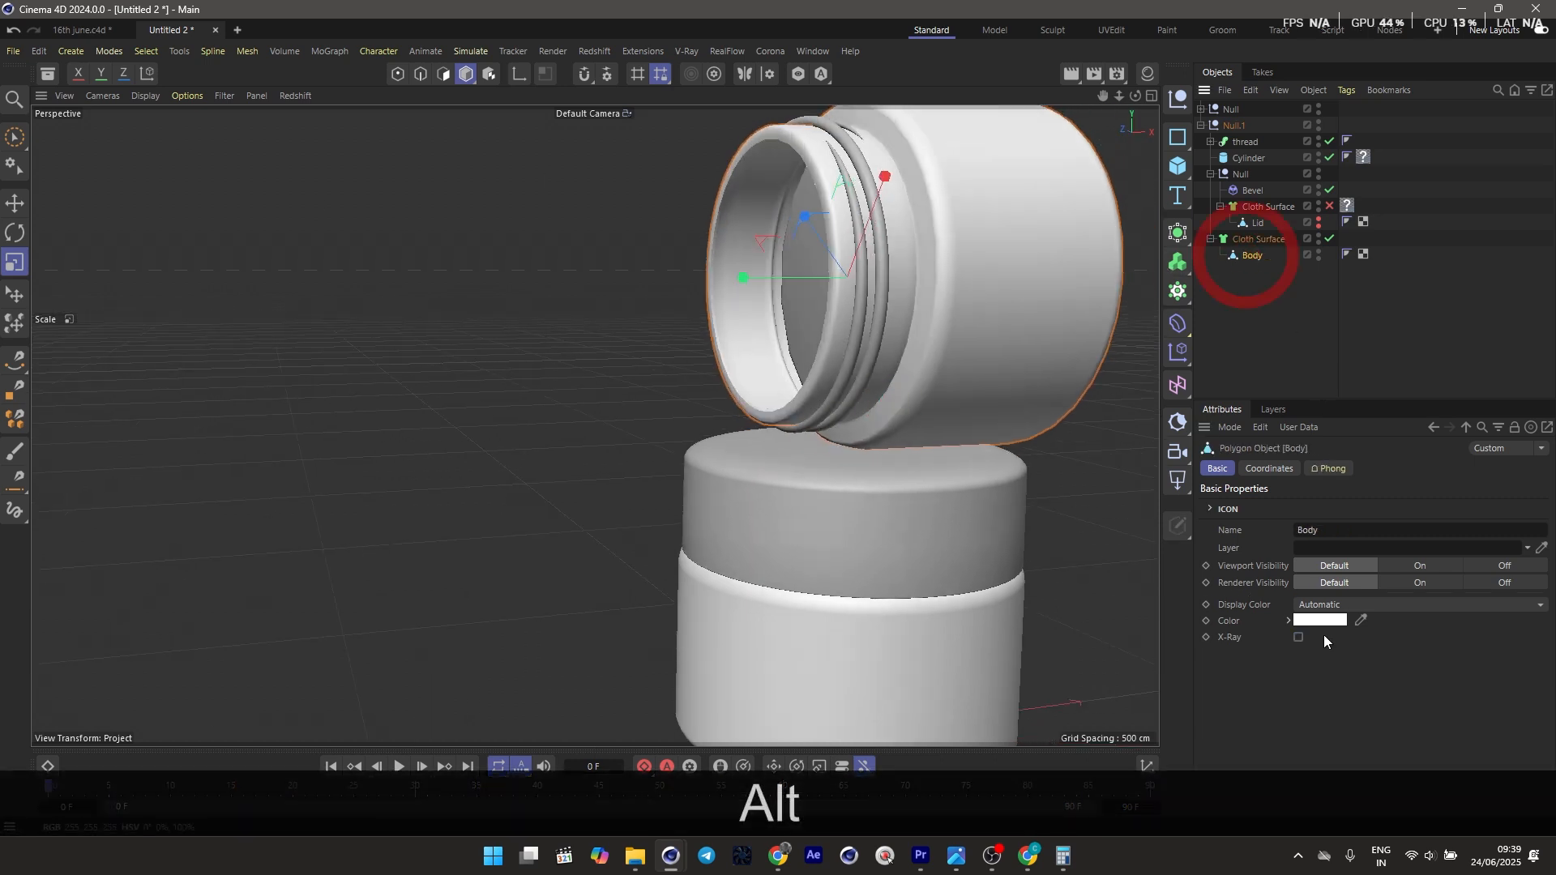
pyautogui.click(1298, 636)
# Disable the Cloth Surface on the open jar's body so the body displays see-through, and clear the selection
pyautogui.scroll(2, 746, 299)
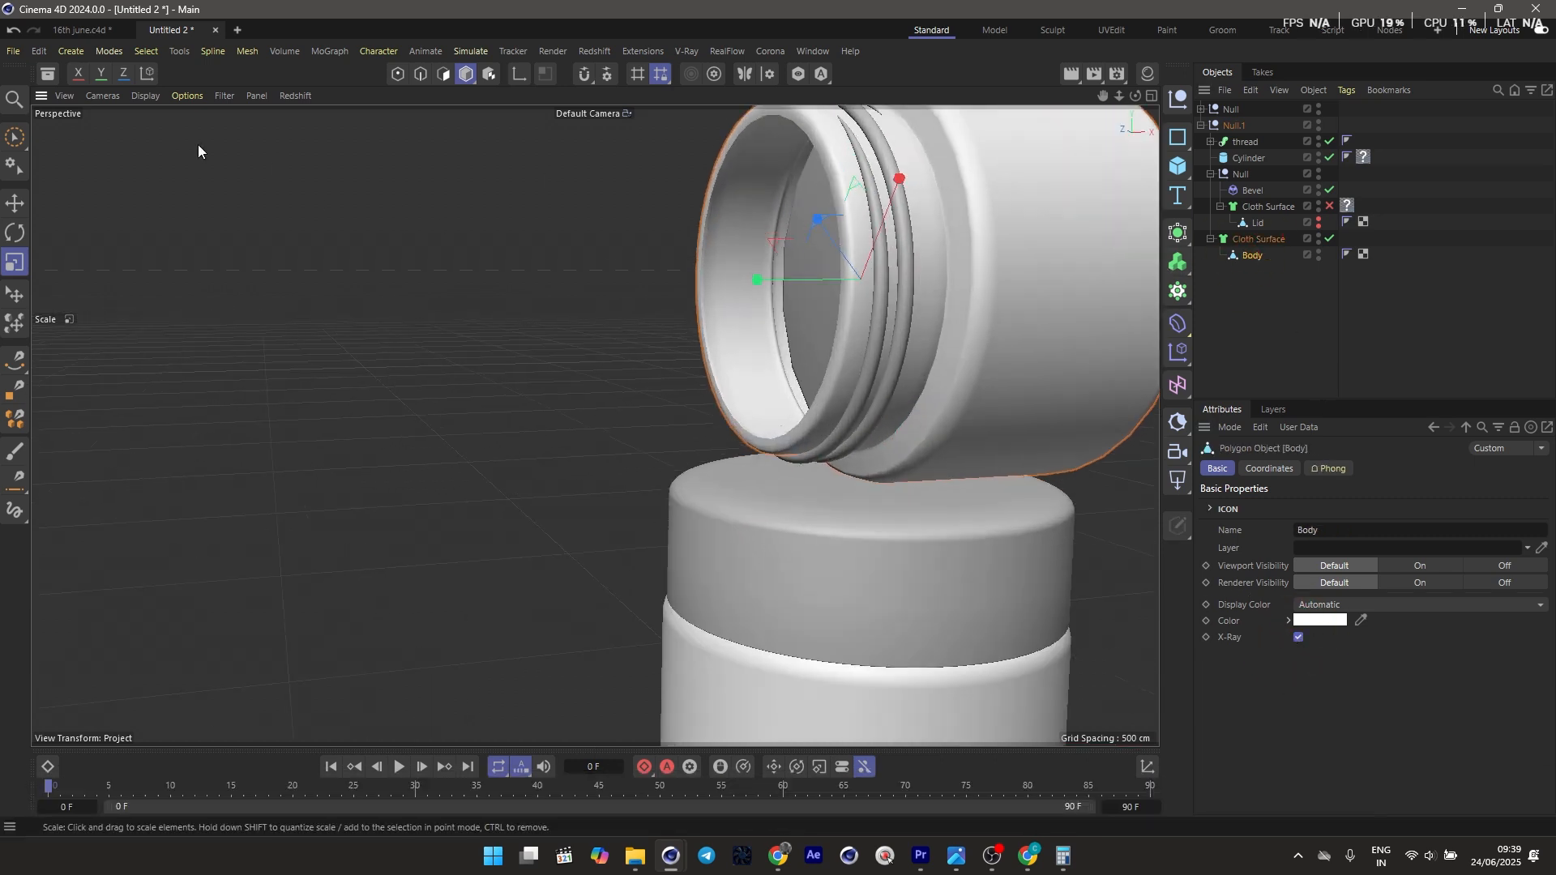
pyautogui.click(150, 98)
pyautogui.click(187, 145)
pyautogui.click(1329, 238)
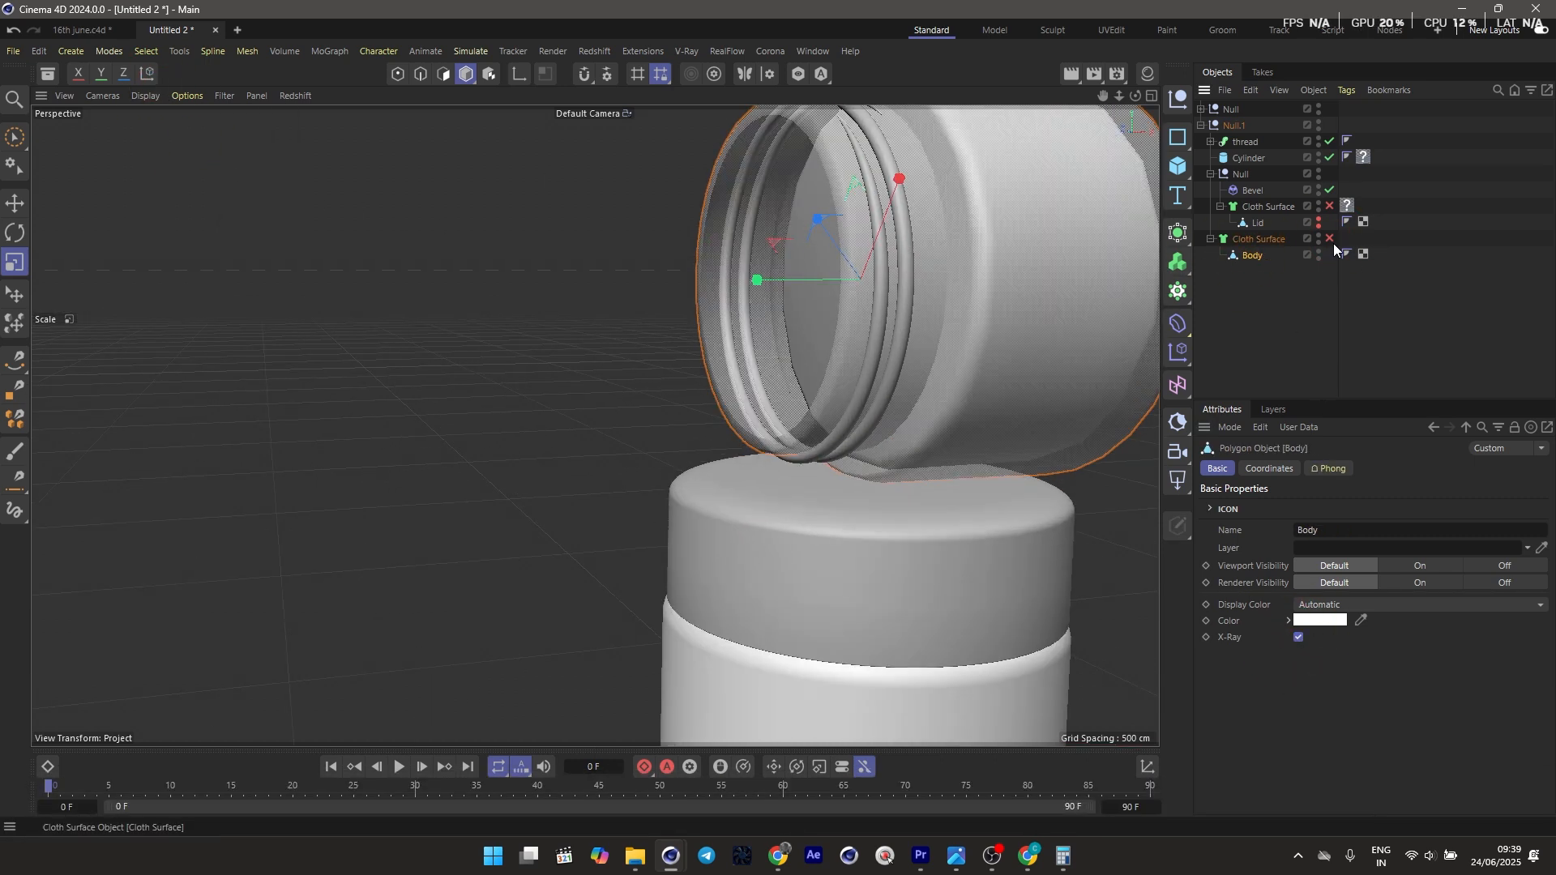
pyautogui.click(1393, 333)
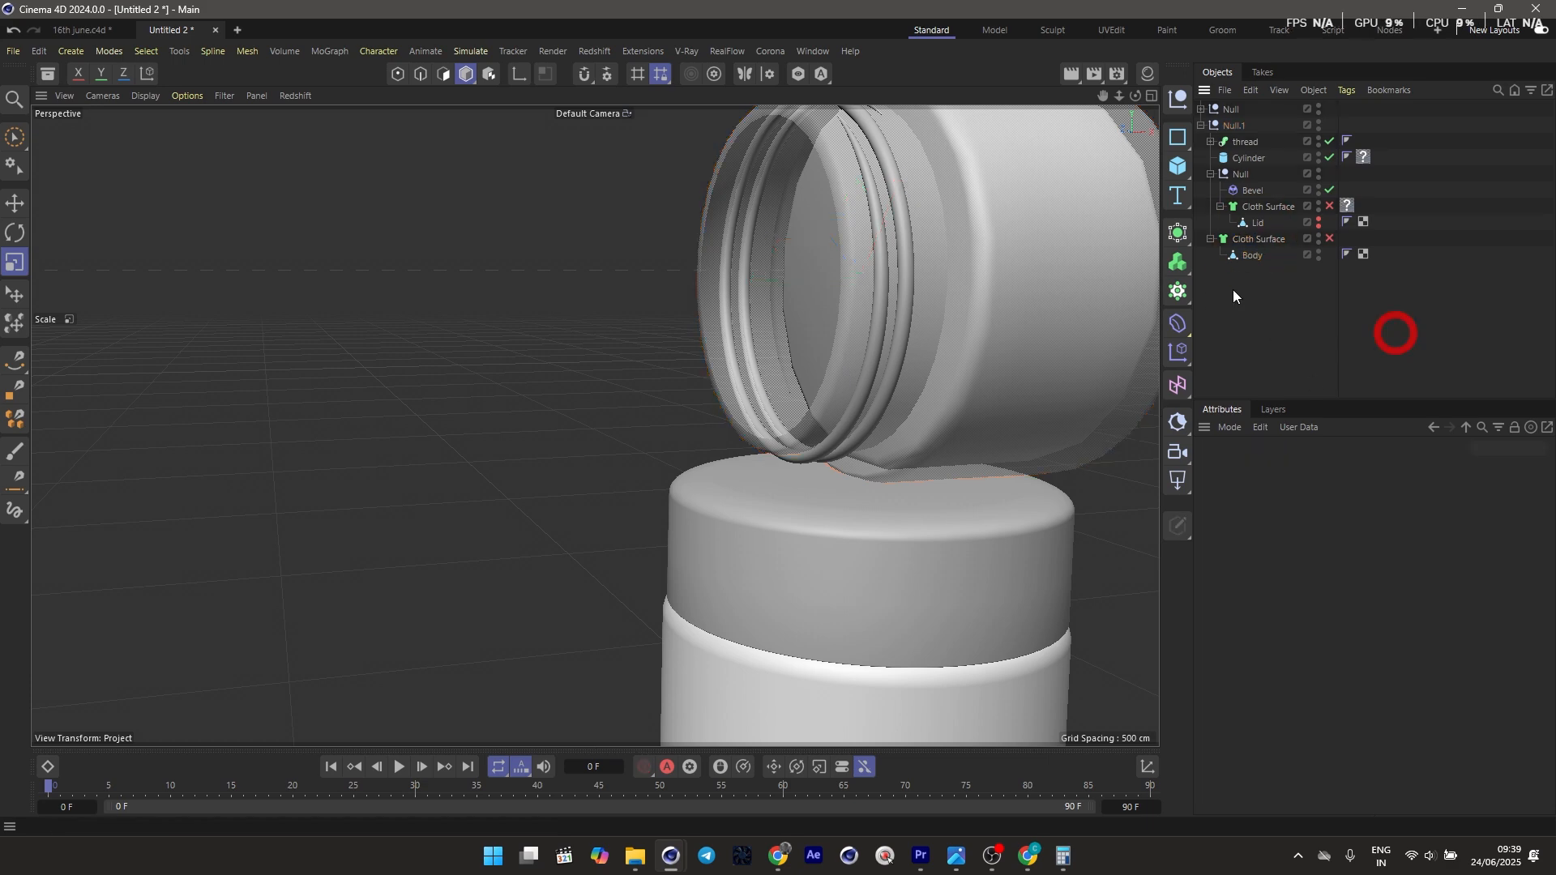
# Add a Plane primitive as the ground beneath the stacked jars and select the Cylinder inside the open jar
pyautogui.scroll(-2, 595, 339)
pyautogui.keyDown('alt'); pyautogui.moveTo(594, 339); pyautogui.dragTo(1037, 291); pyautogui.keyUp('alt')
pyautogui.click(1178, 166)
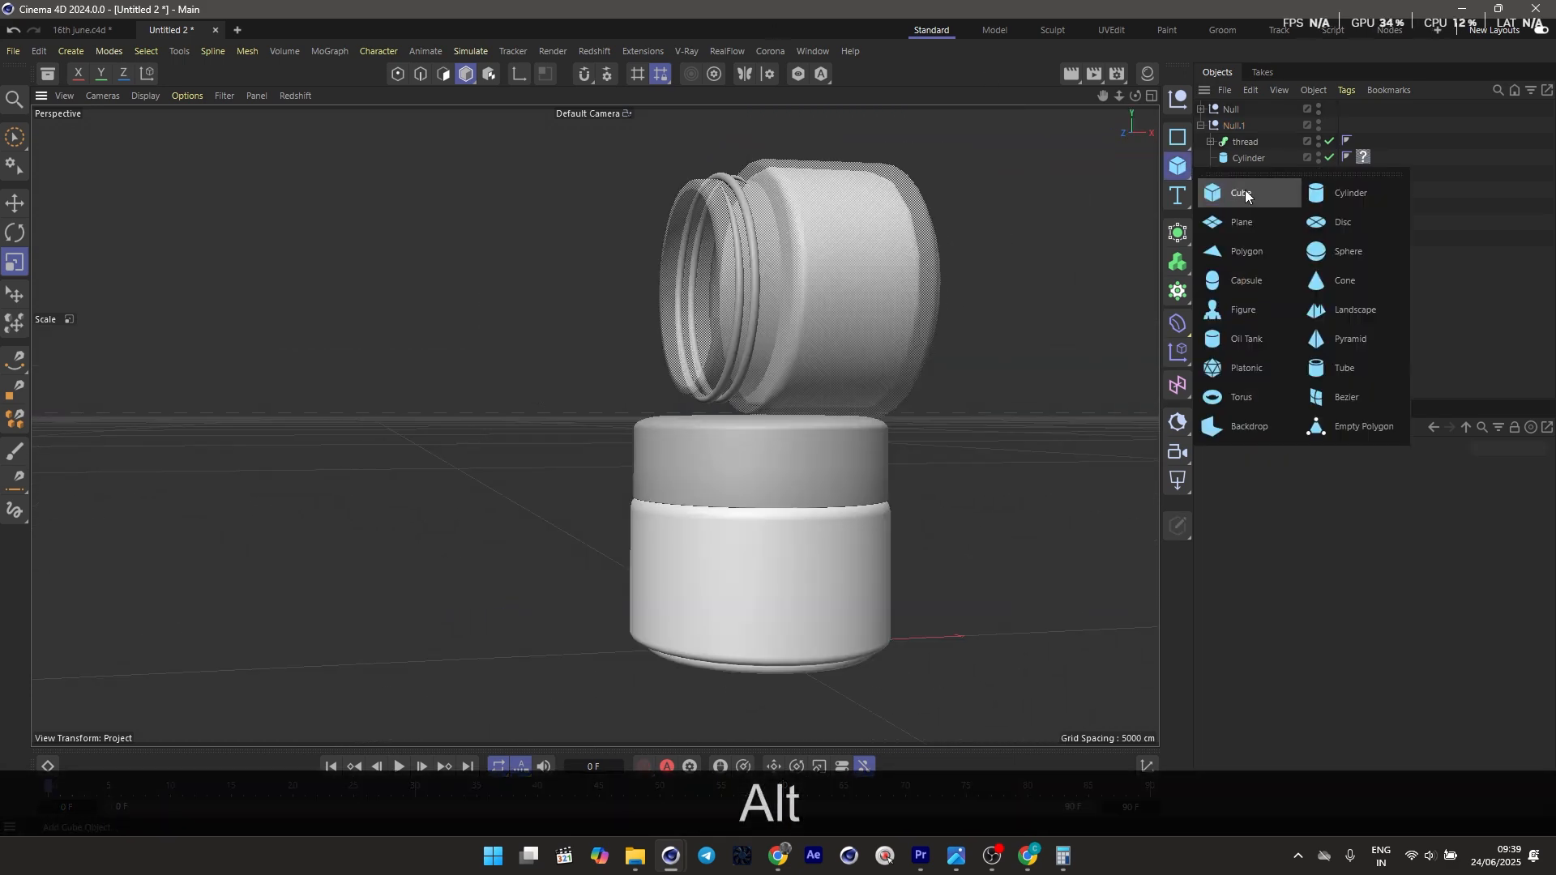
pyautogui.click(1252, 221)
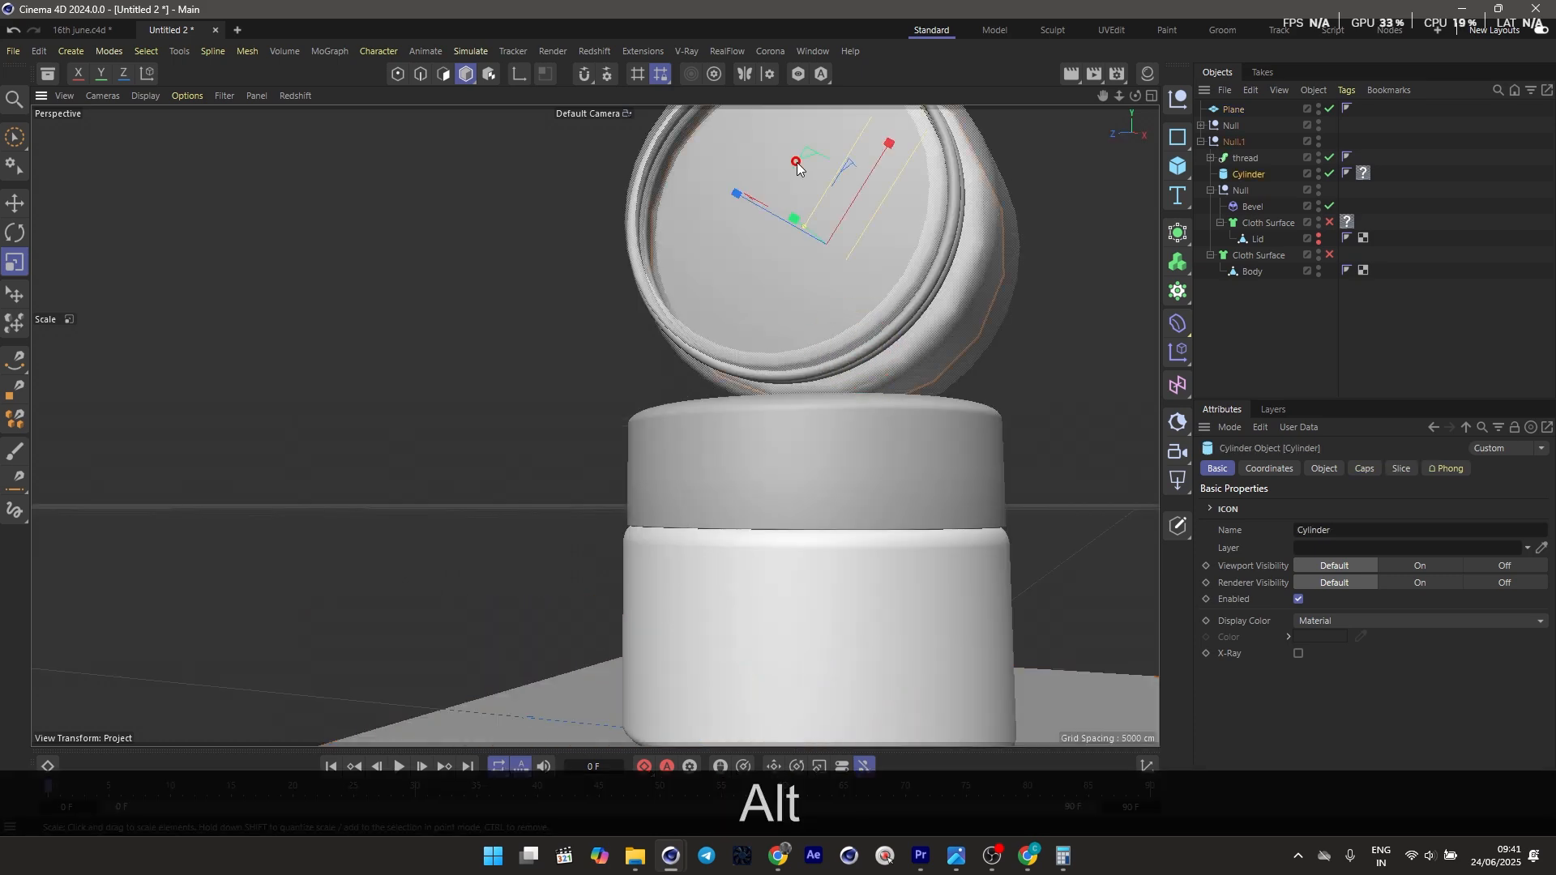
pyautogui.keyDown('alt'); pyautogui.moveTo(854, 183); pyautogui.dragTo(889, 225); pyautogui.keyUp('alt')
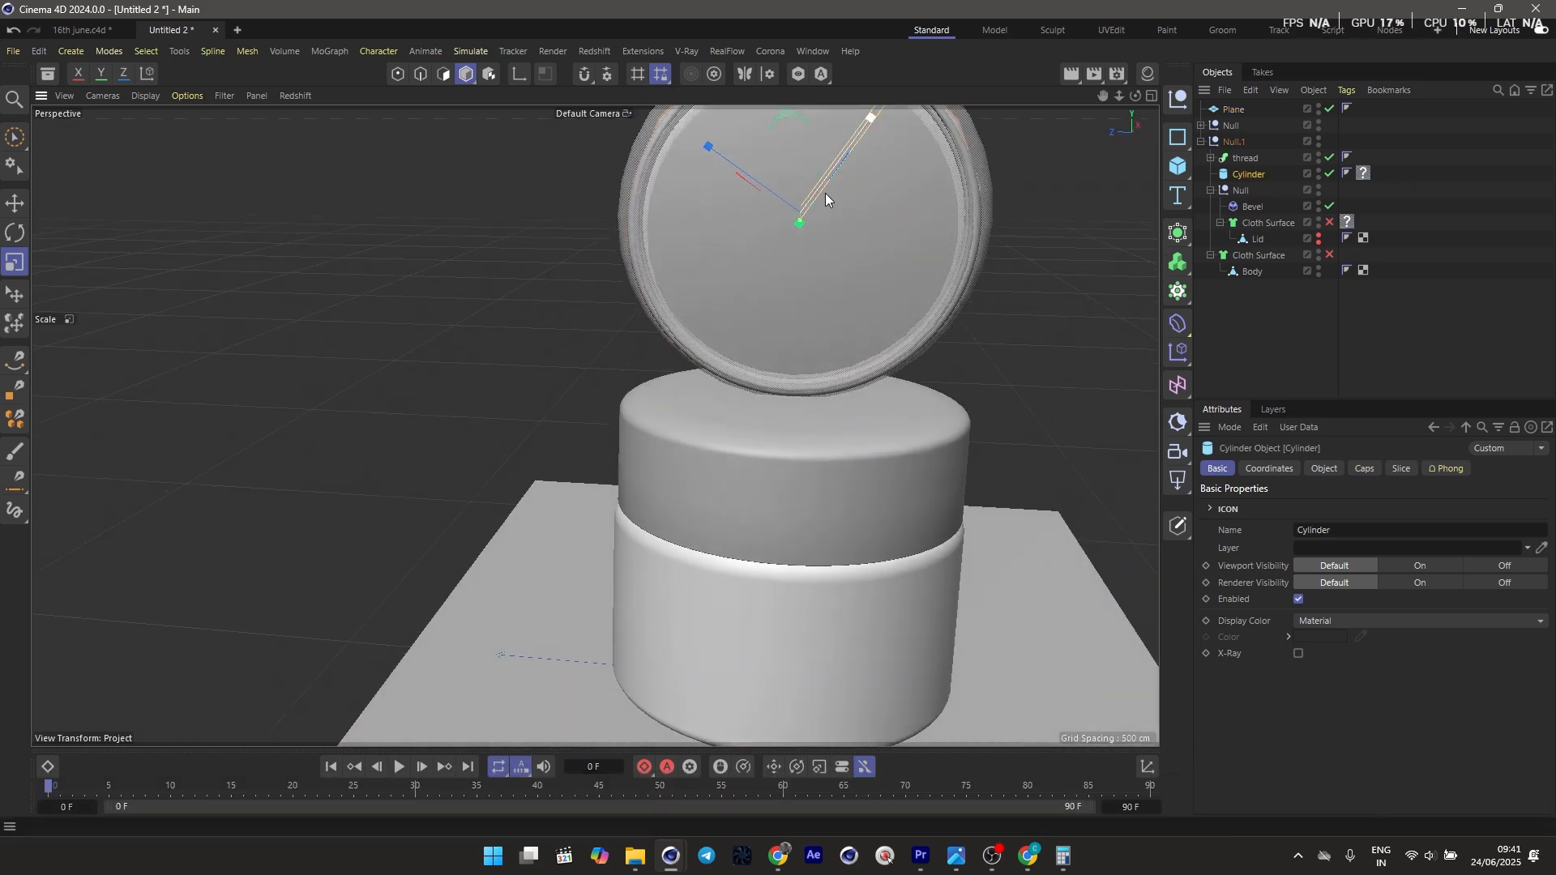
# Add a RealFlow Object emitter to the project and show its object properties
pyautogui.click(731, 54)
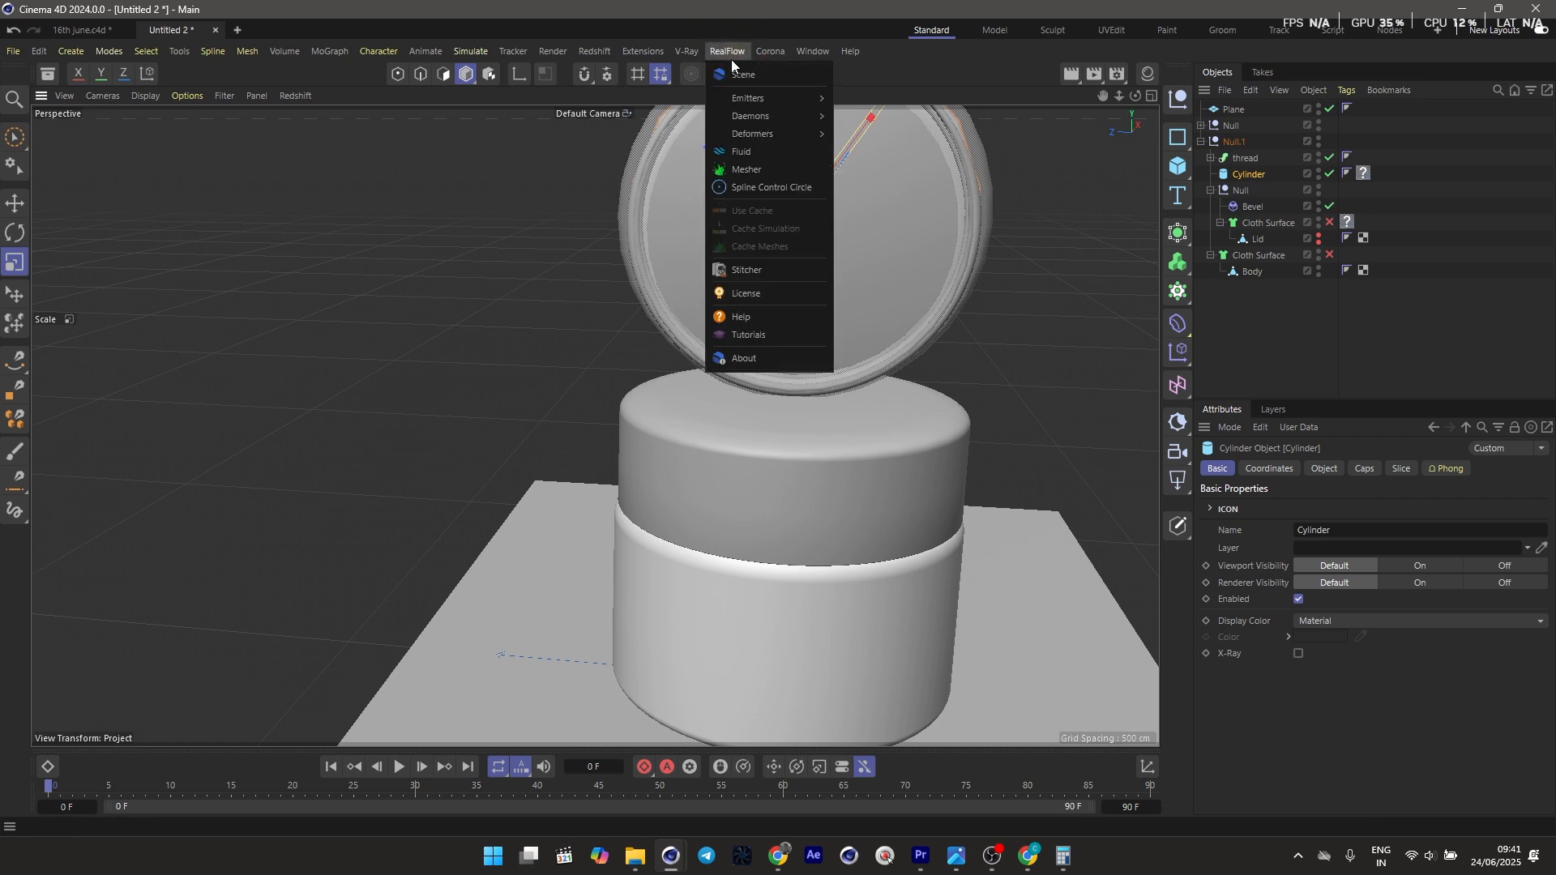
pyautogui.moveTo(754, 99)
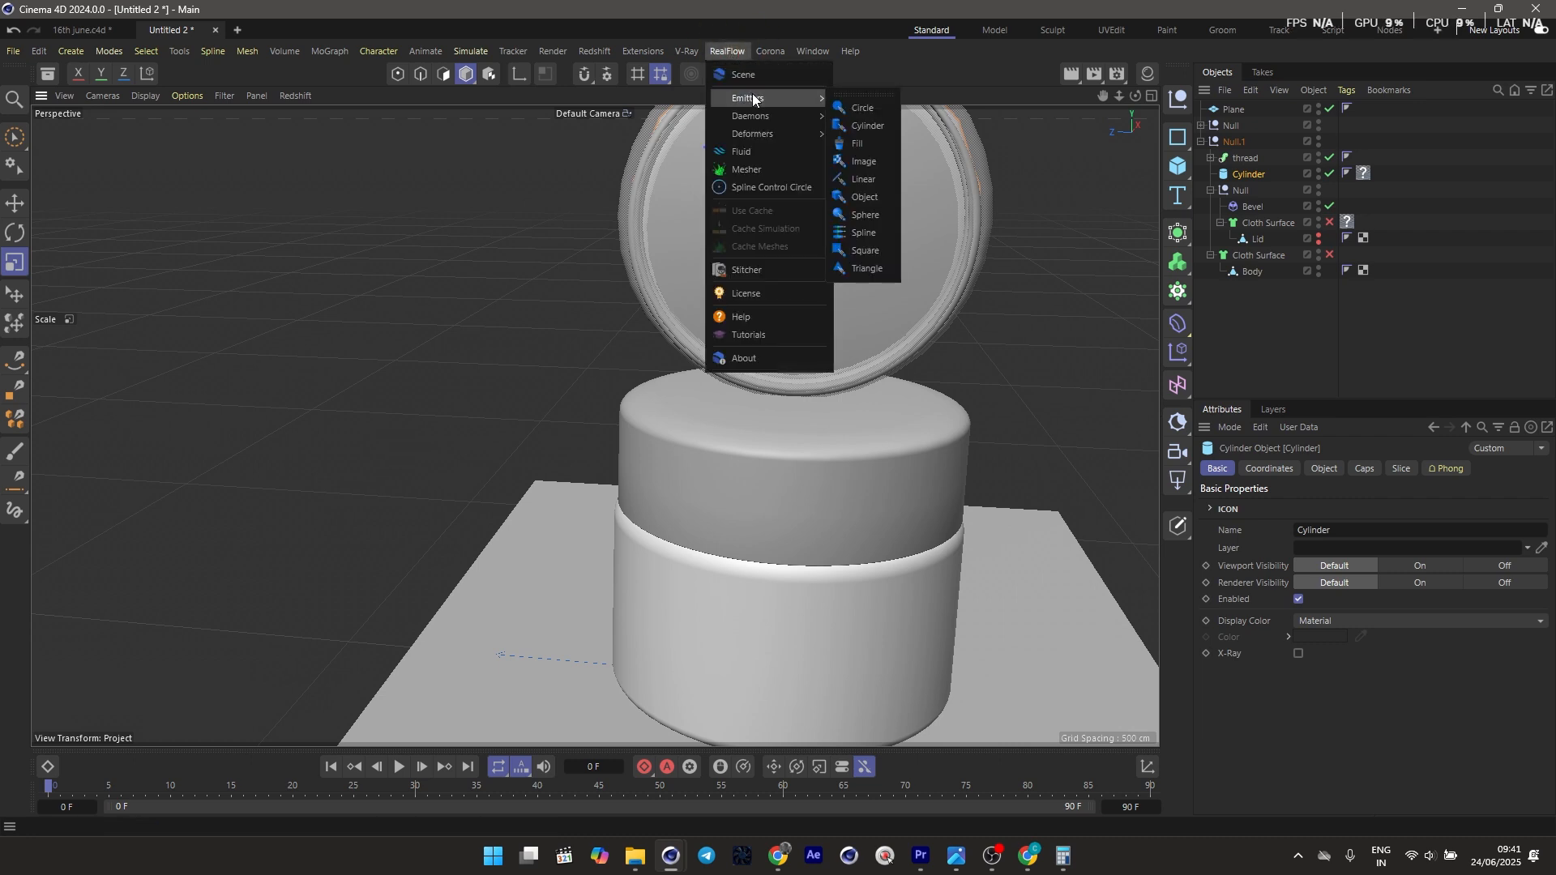
pyautogui.click(863, 195)
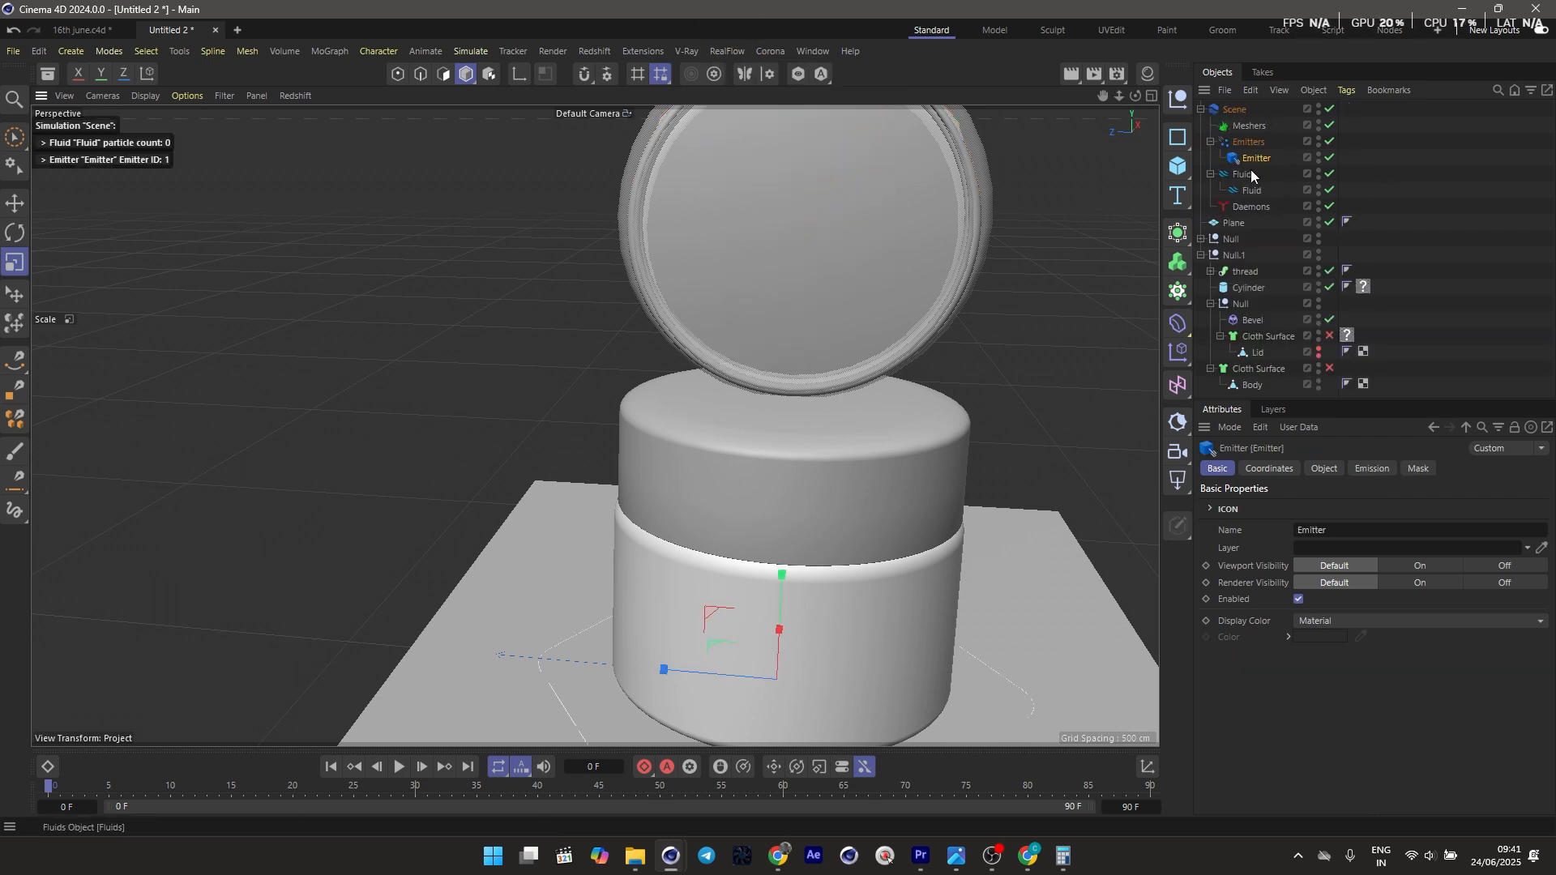
pyautogui.click(1323, 469)
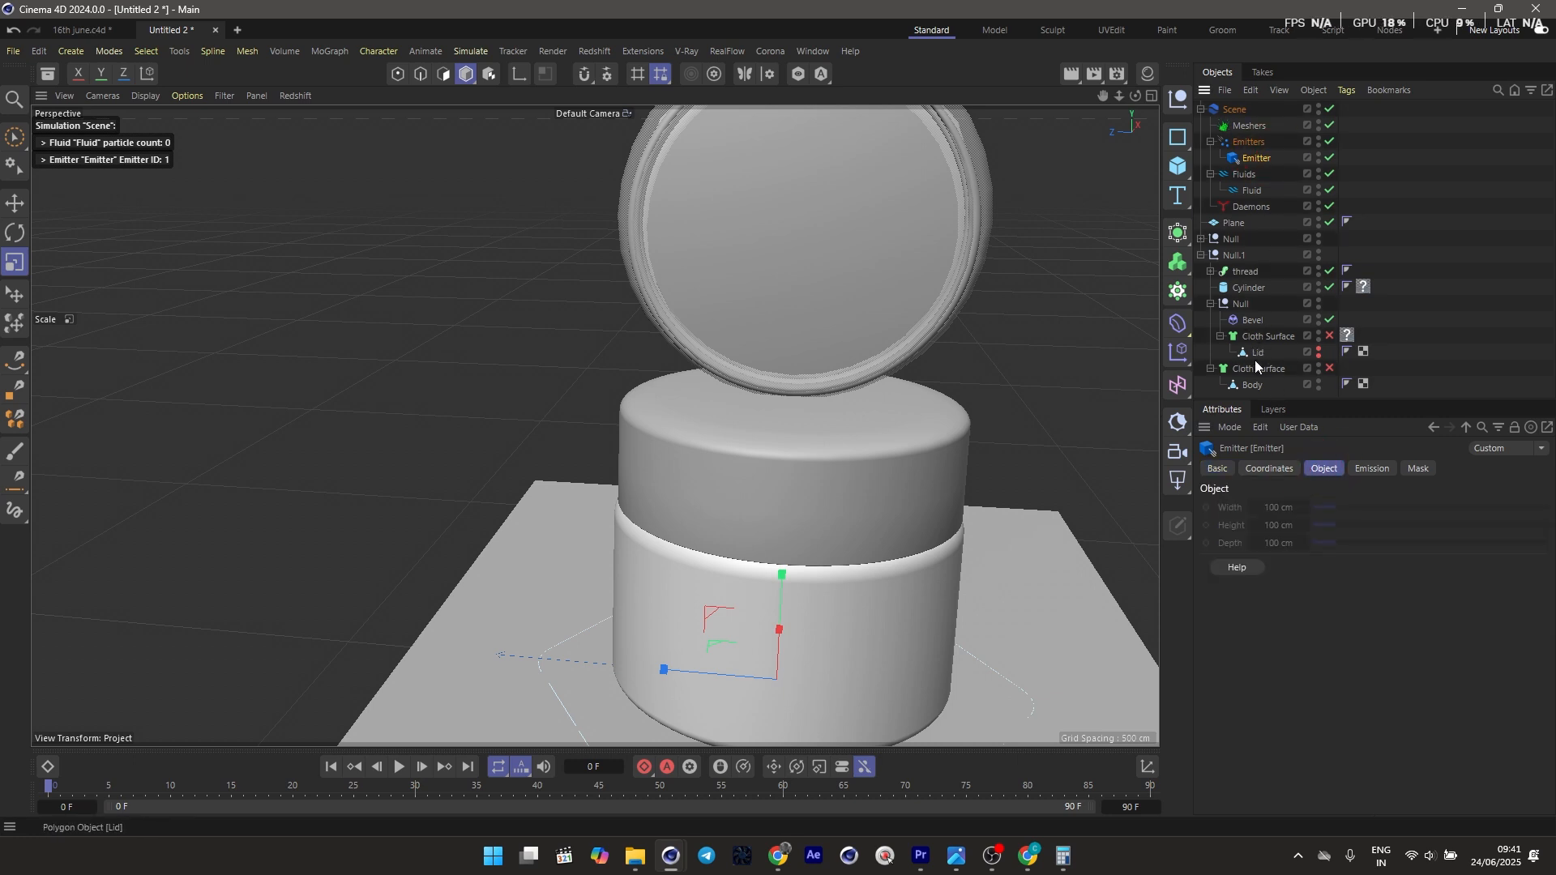
# Hide the Cylinder inside the open jar in the viewport and inspect the jar's interior
pyautogui.click(1248, 288)
pyautogui.scroll(-2, 841, 261)
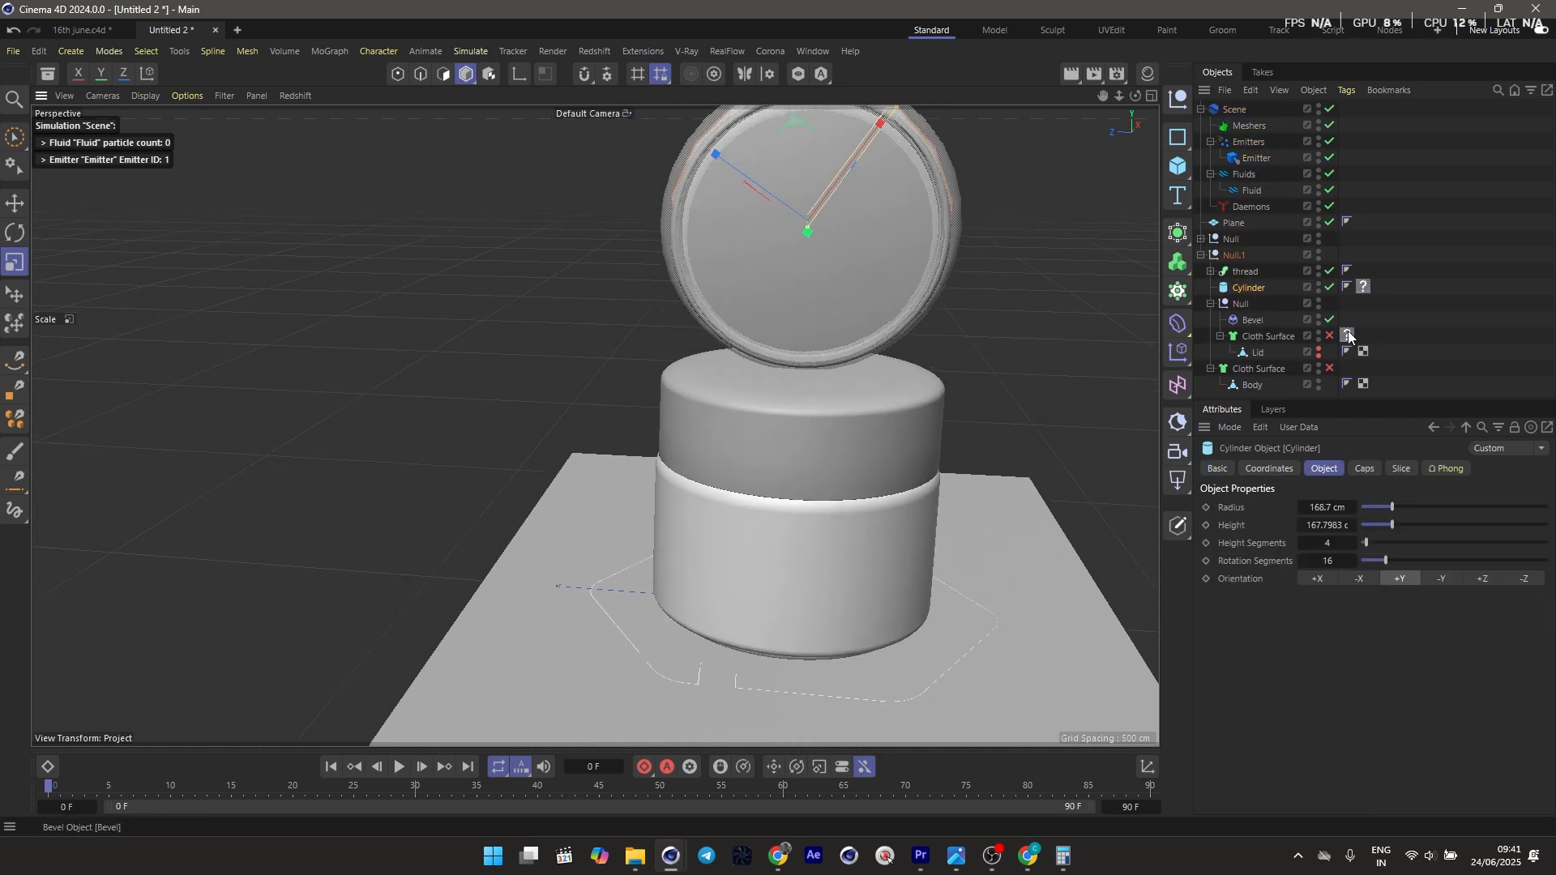
pyautogui.click(1320, 285)
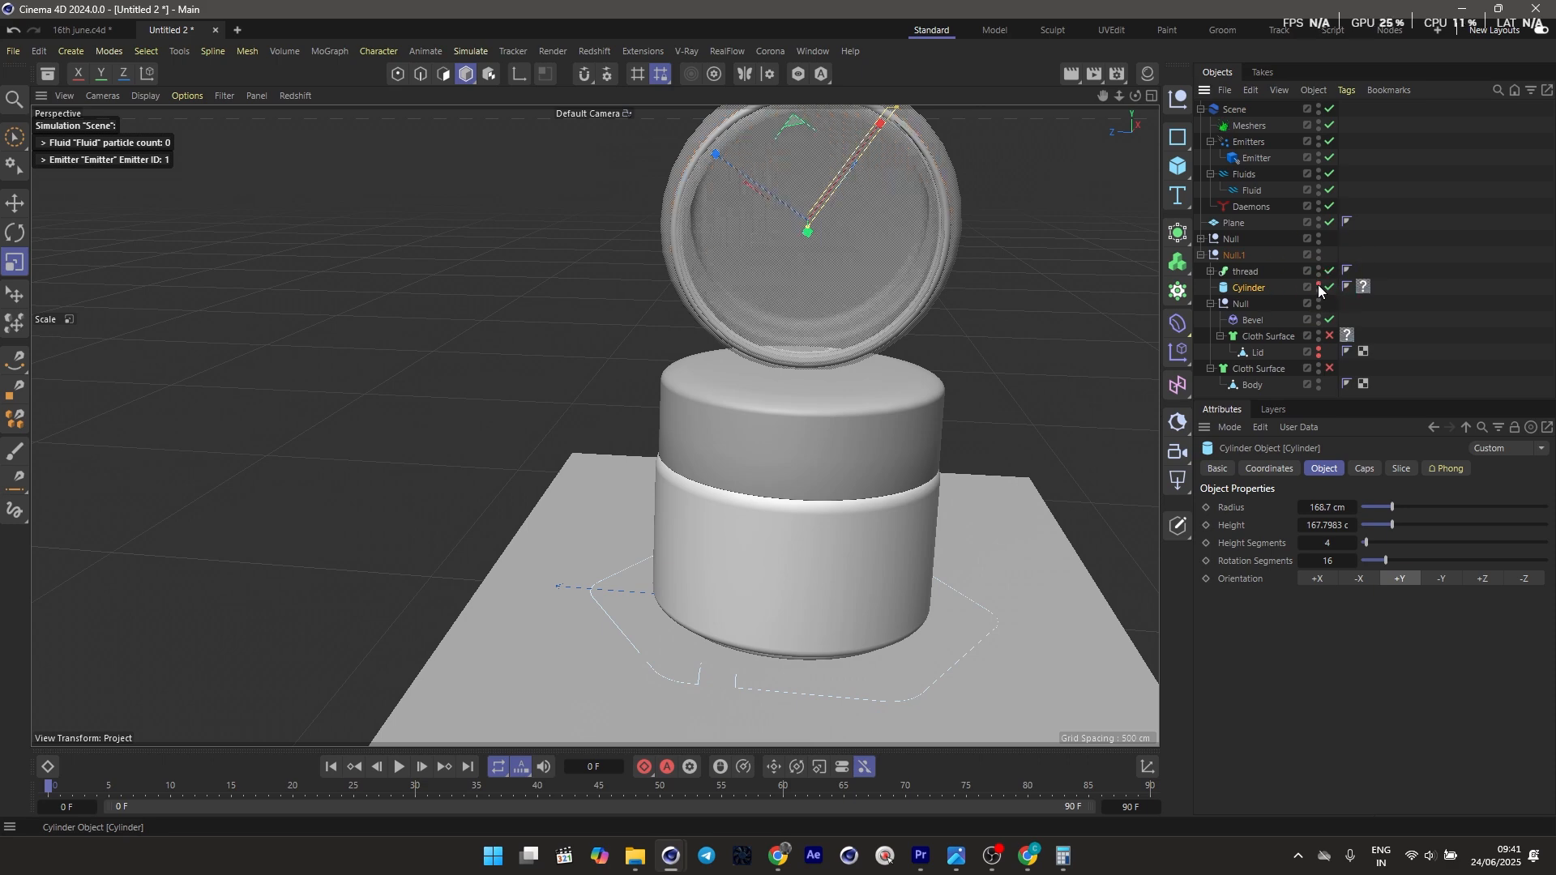
pyautogui.keyDown('alt'); pyautogui.moveTo(810, 268); pyautogui.dragTo(757, 241); pyautogui.keyUp('alt')
pyautogui.scroll(3, 753, 236)
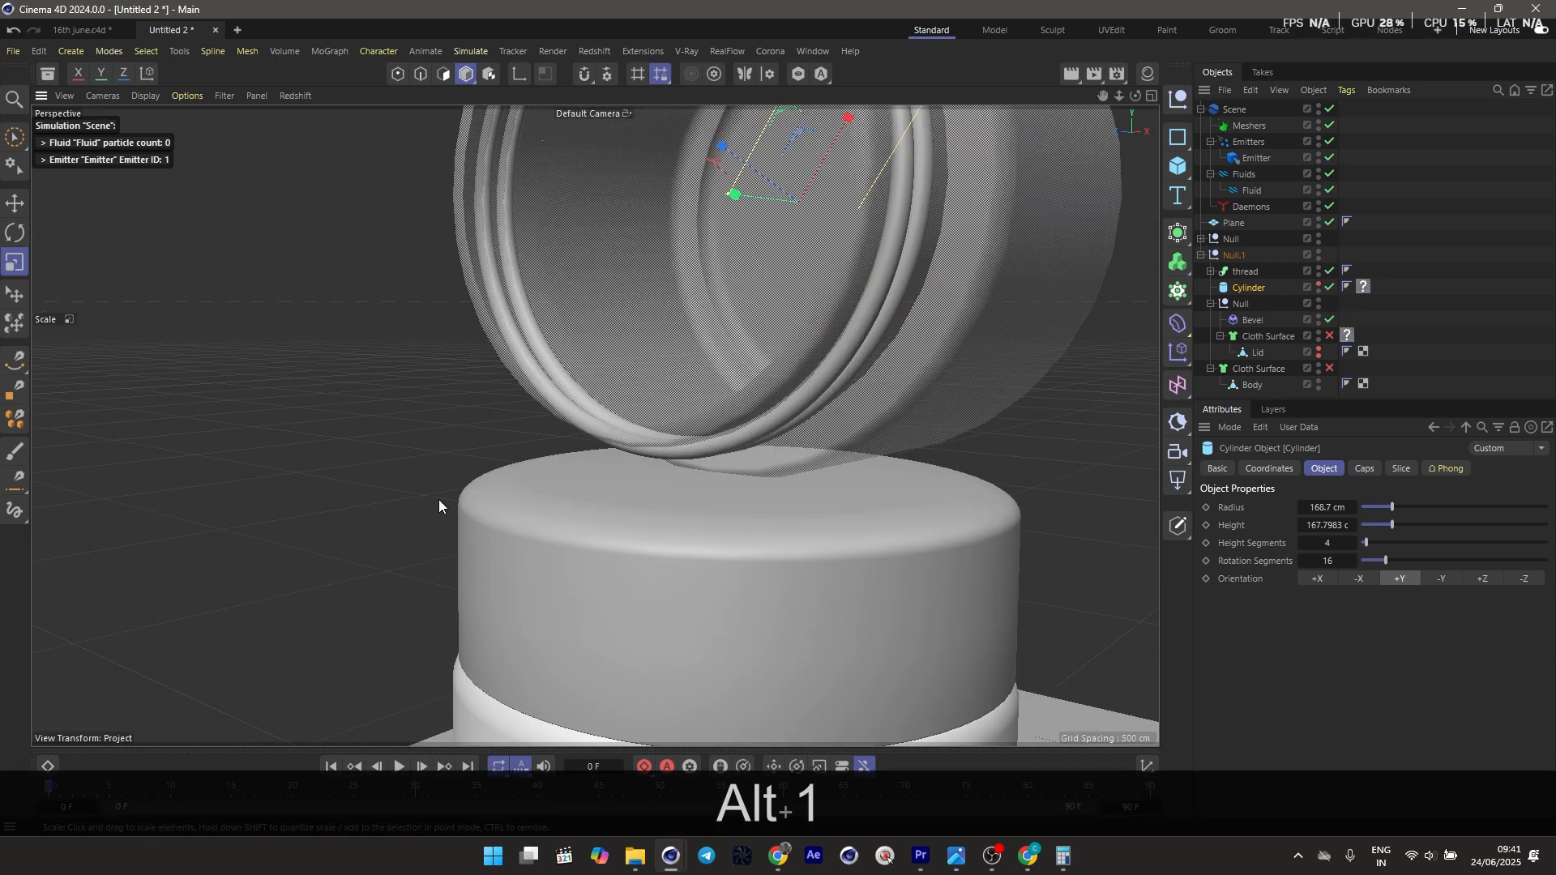
# Return to the first frame and save the project in the 16june folder under the name batman
pyautogui.click(328, 766)
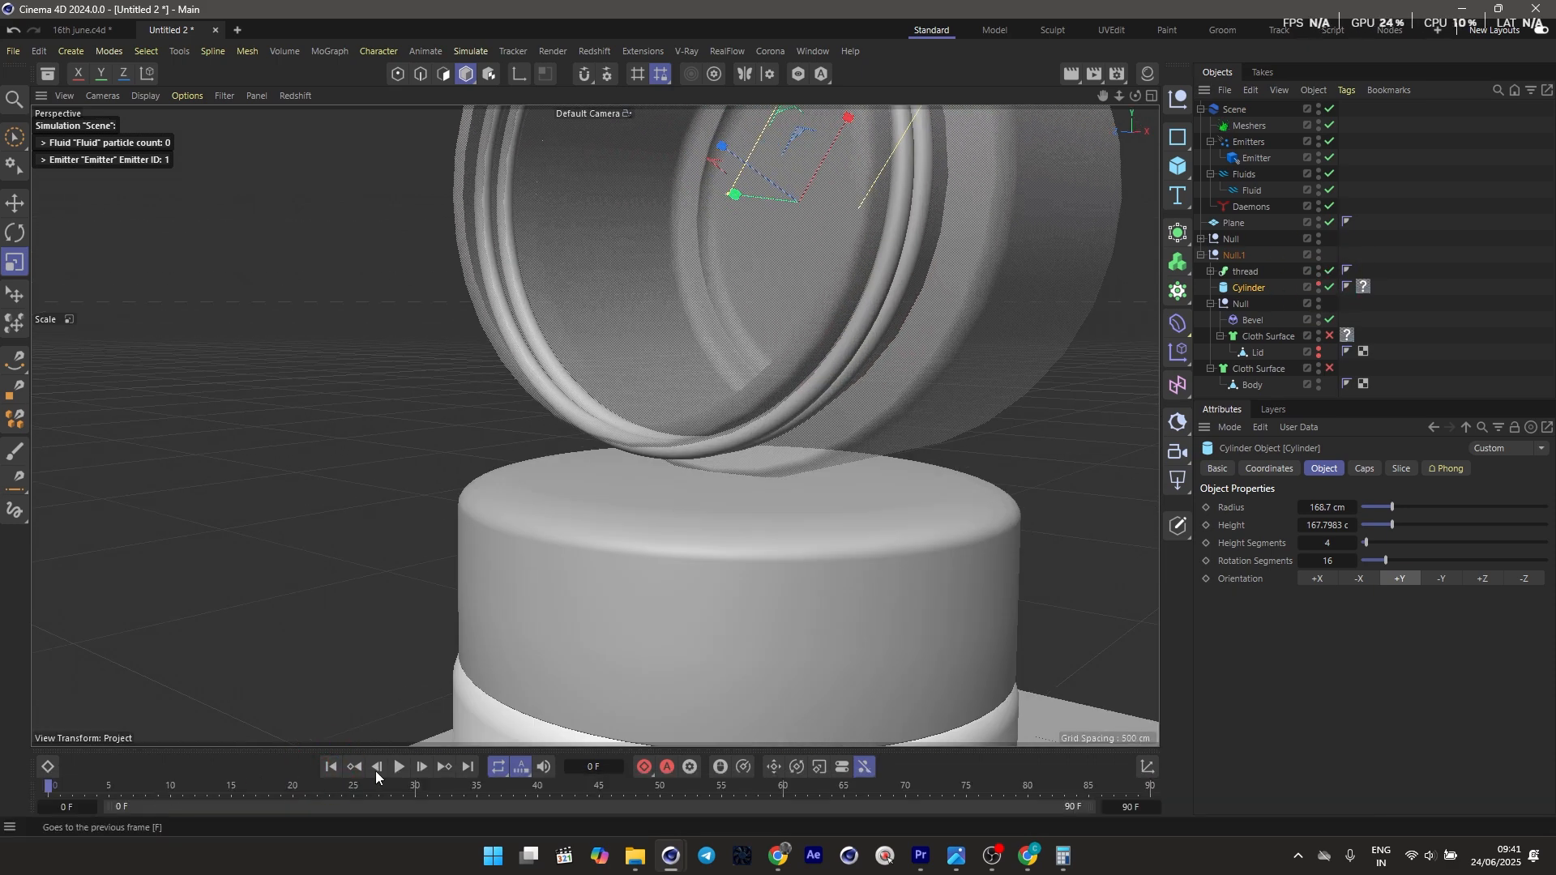
pyautogui.press('ctrl')
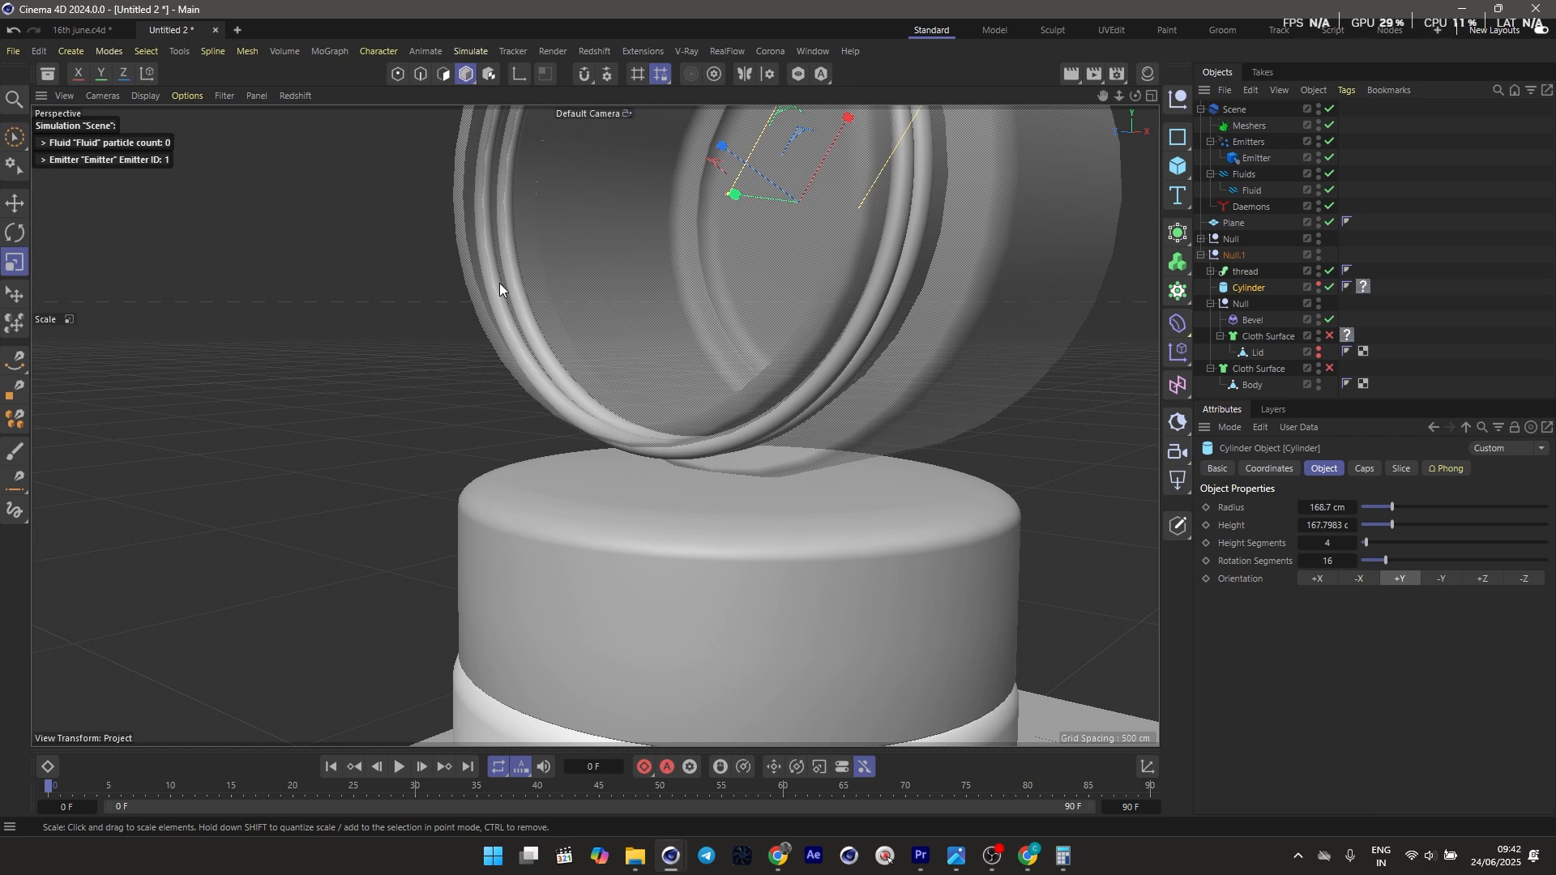
pyautogui.hotkey('ctrl', 's')
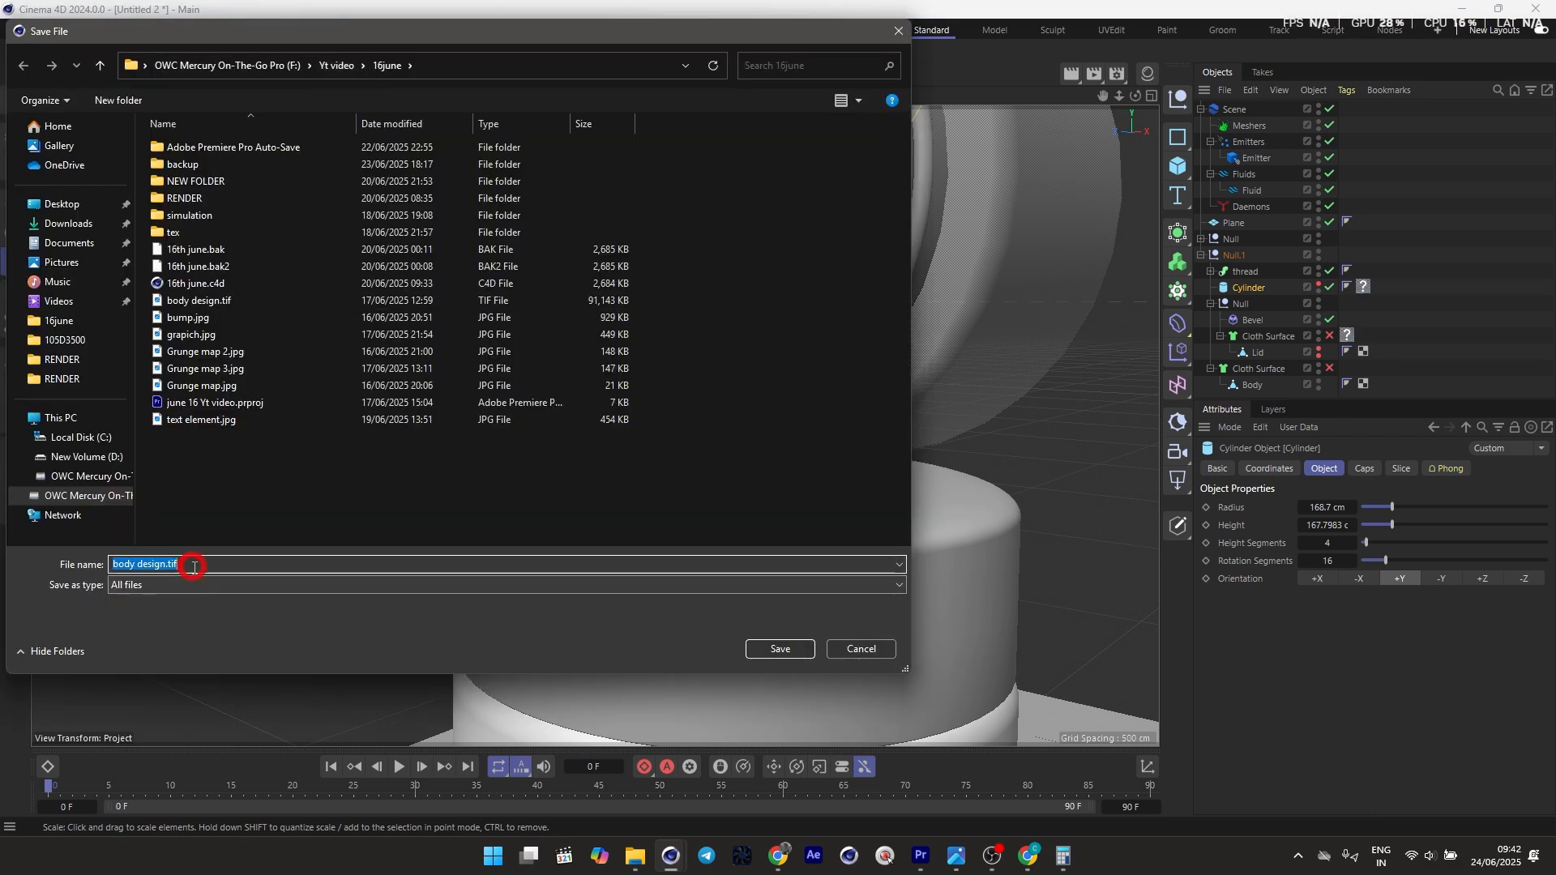
pyautogui.write('batman')
pyautogui.click(779, 649)
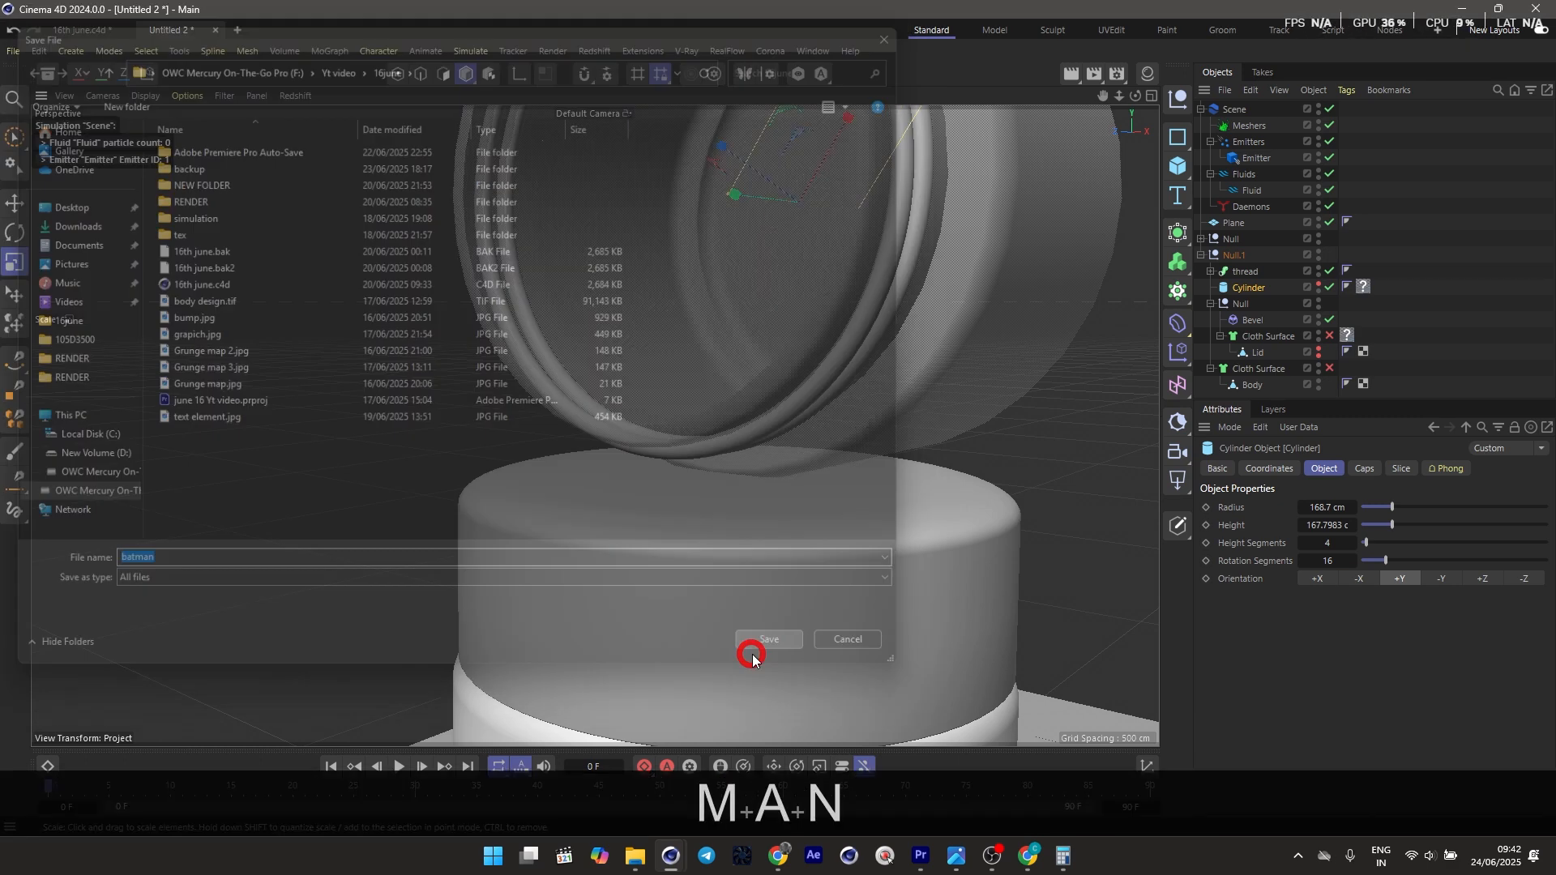
# Frame both jars and play the timeline briefly to test the fluid emission
pyautogui.scroll(-5, 342, 587)
pyautogui.press('1')
pyautogui.moveTo(501, 476); pyautogui.dragTo(926, 372)
pyautogui.press('1')
pyautogui.click(398, 766)
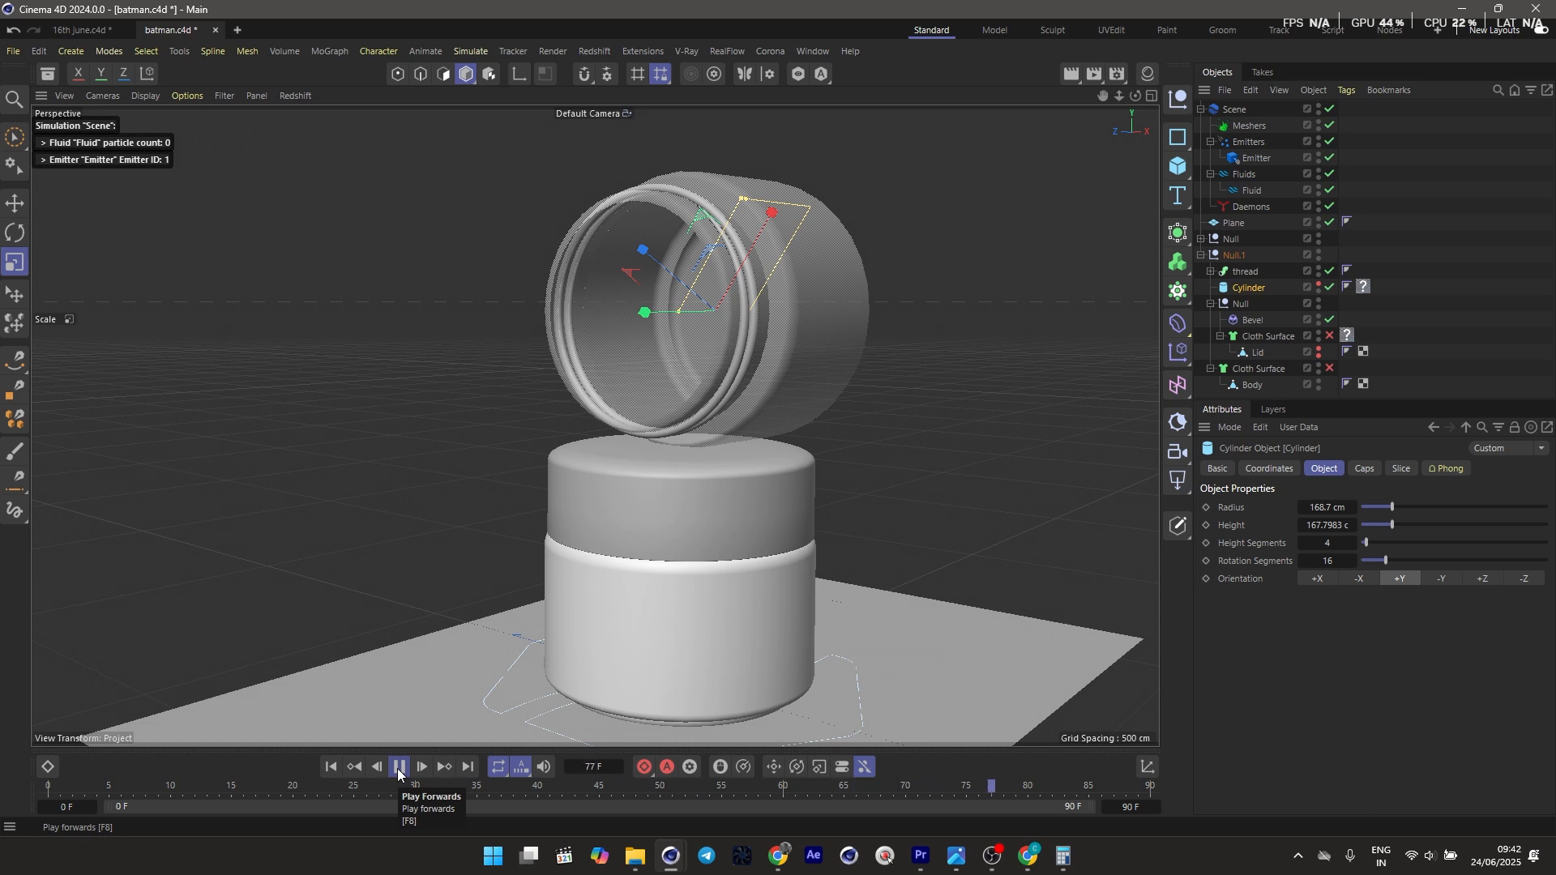
pyautogui.click(398, 766)
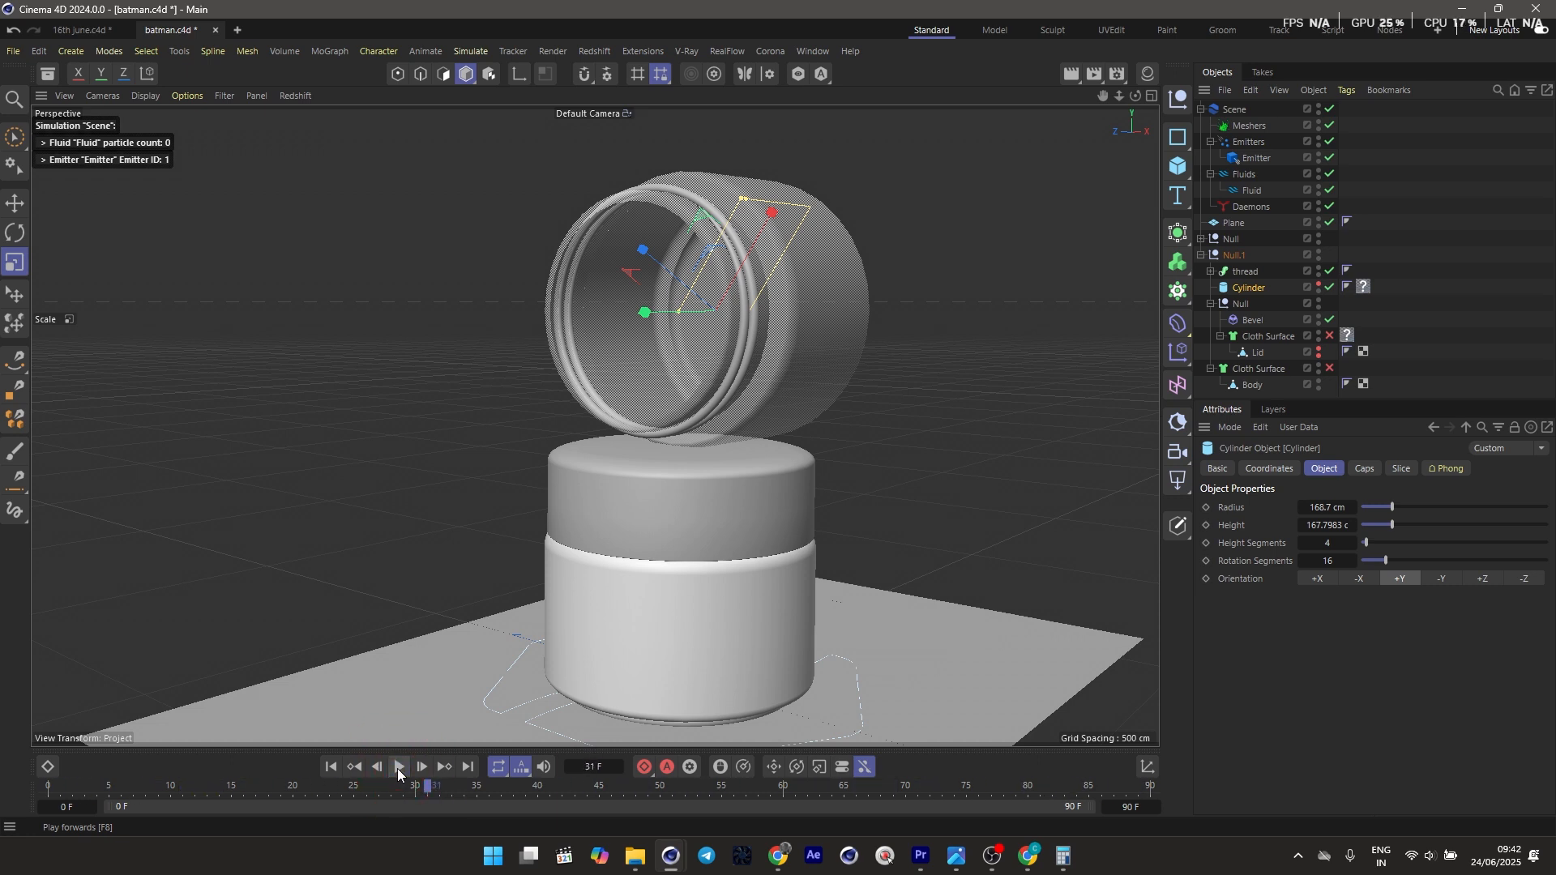
# Show the Cylinder again and assign it as the RealFlow emitter's Body, testing the emission with a short playback
pyautogui.click(1320, 286)
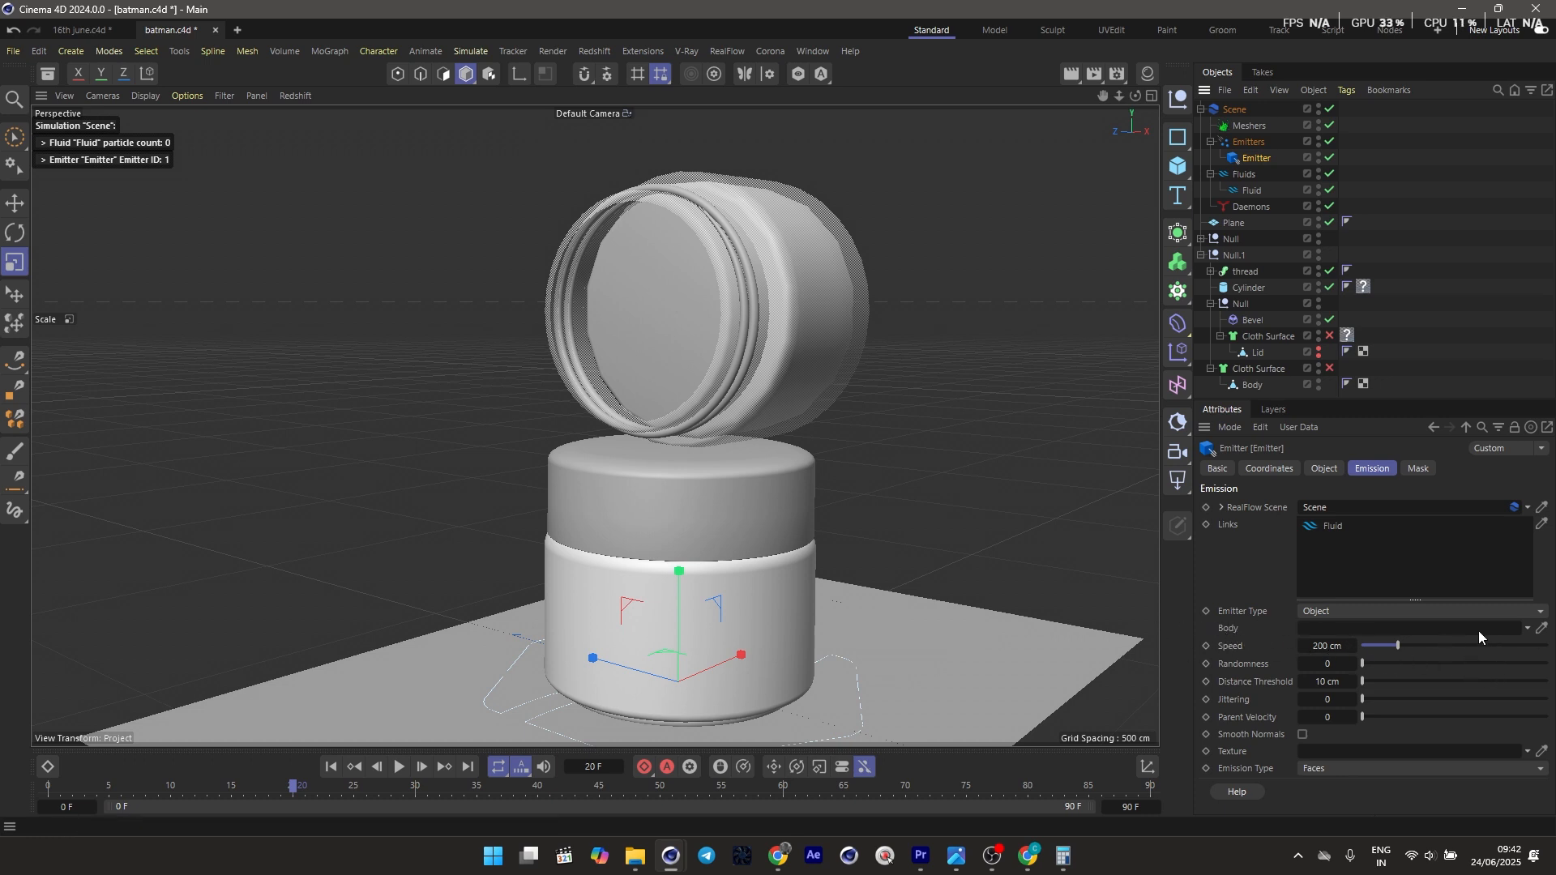
pyautogui.click(1541, 631)
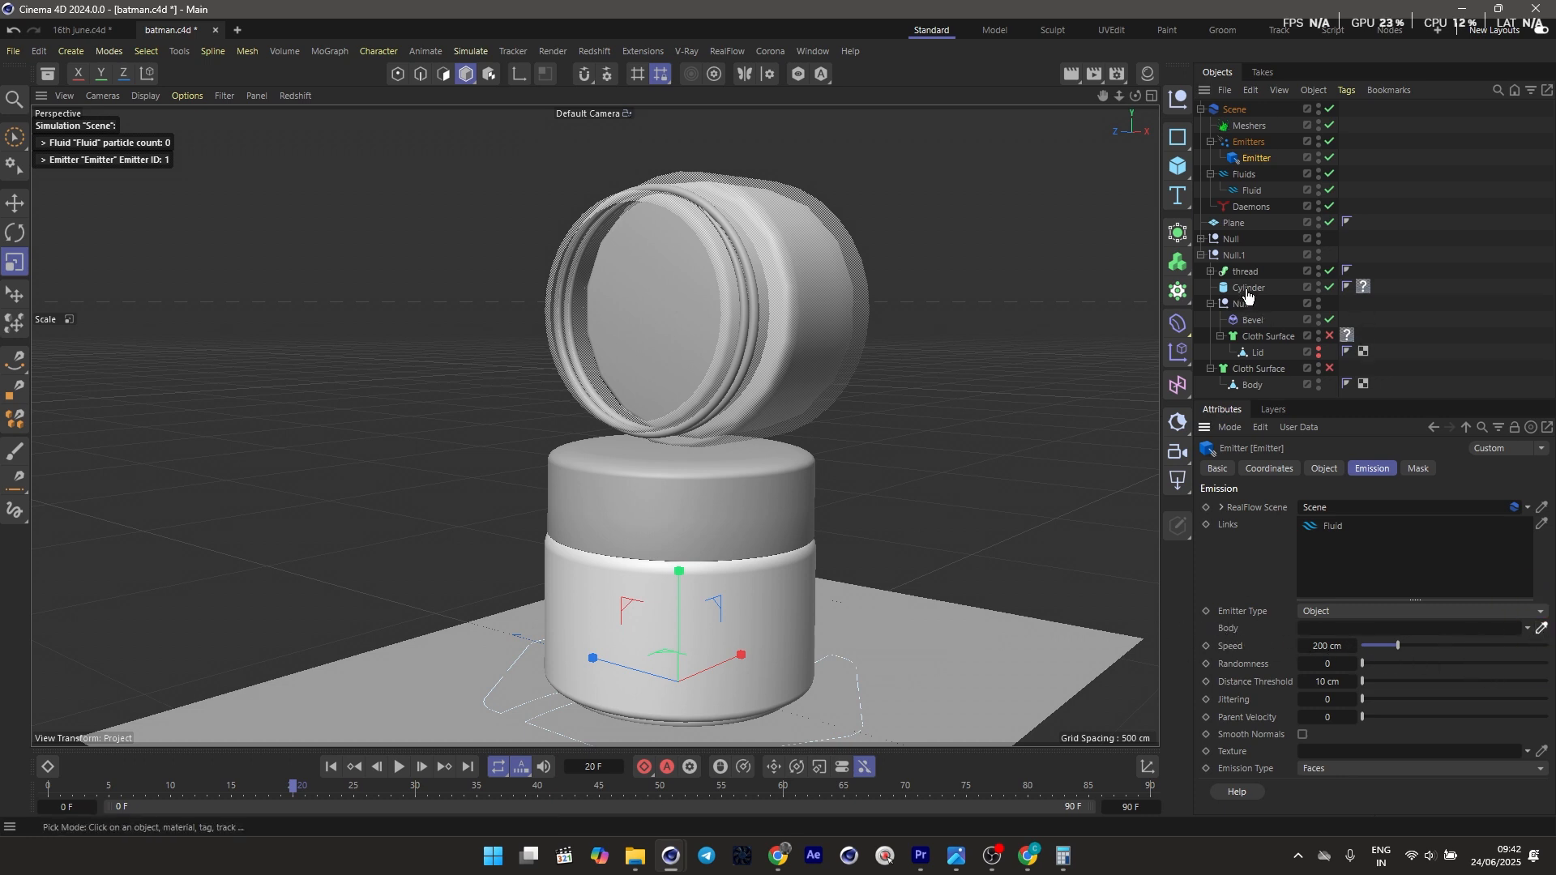
pyautogui.click(1248, 289)
pyautogui.click(399, 767)
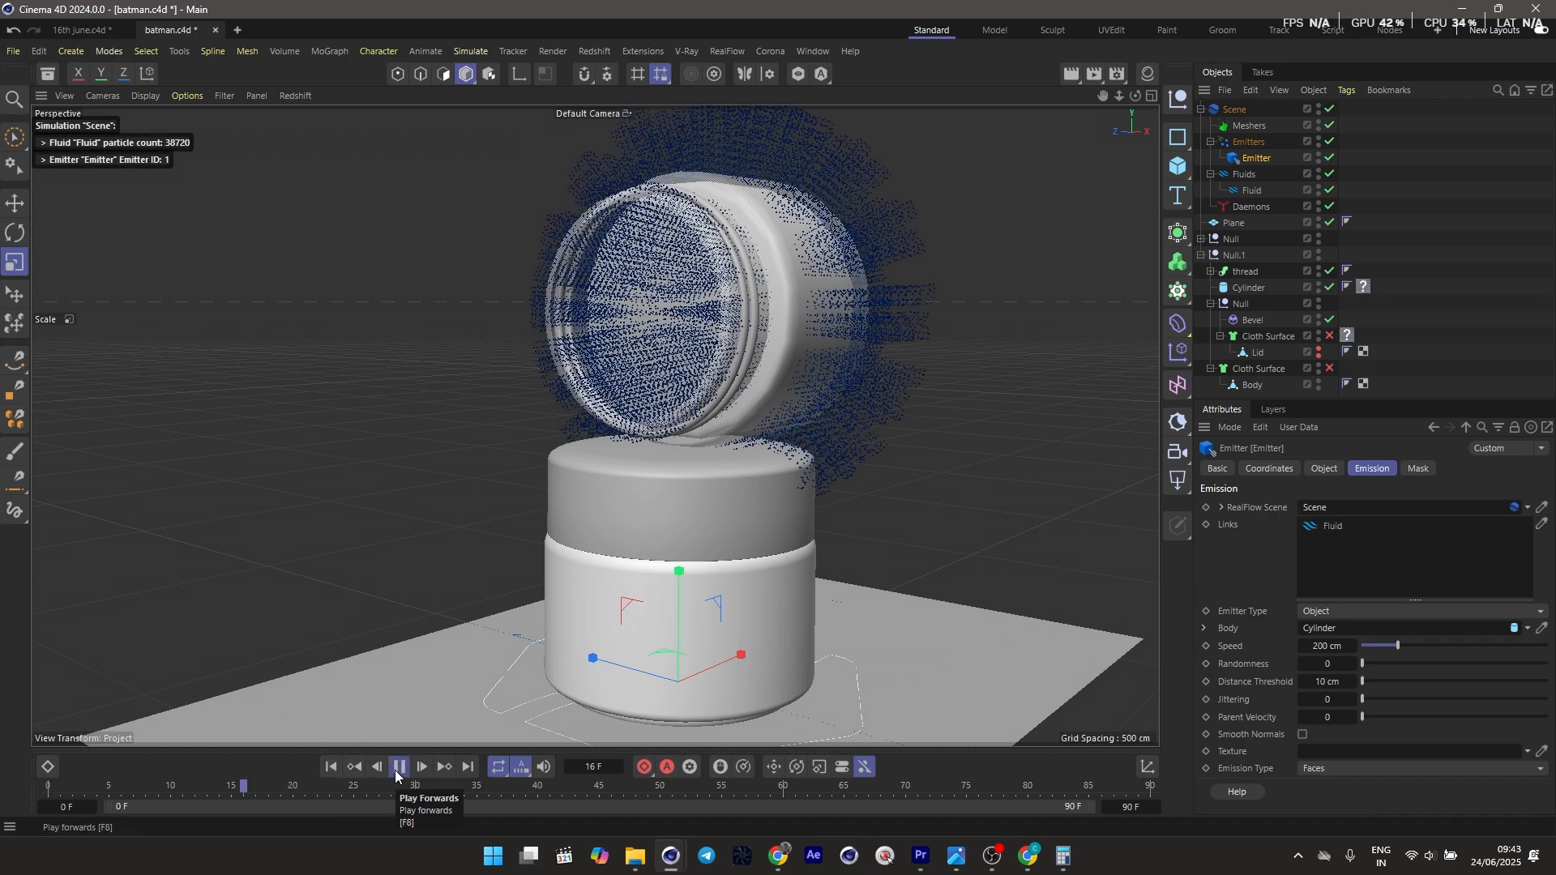
pyautogui.click(1418, 224)
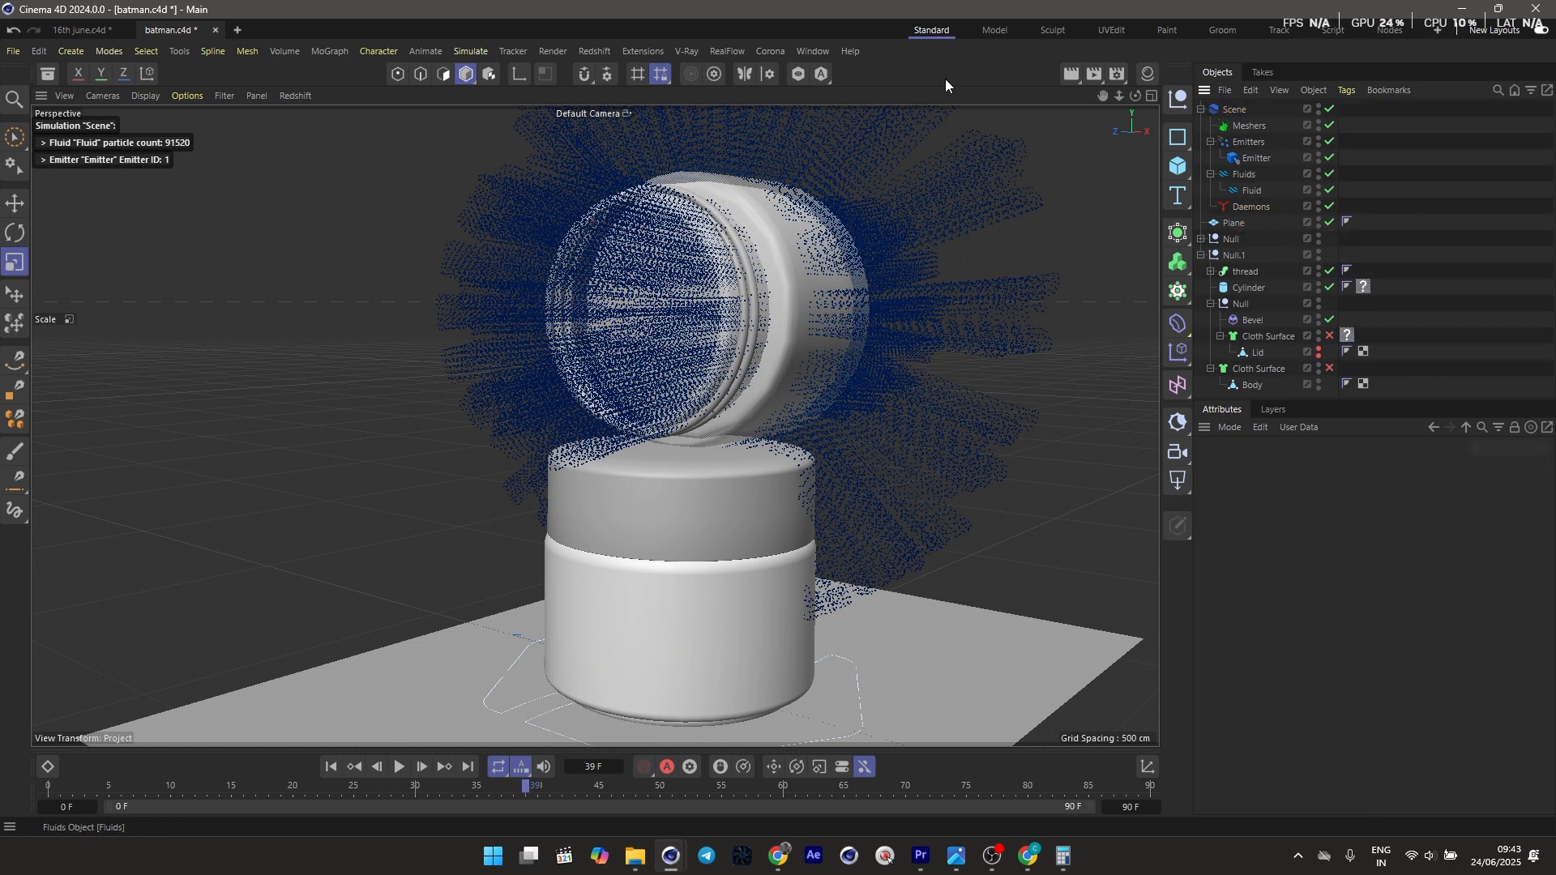
# Add Gravity and Surface Tension daemons to the RealFlow scene and show the Surface Tension settings
pyautogui.click(688, 47)
pyautogui.click(697, 47)
pyautogui.click(733, 50)
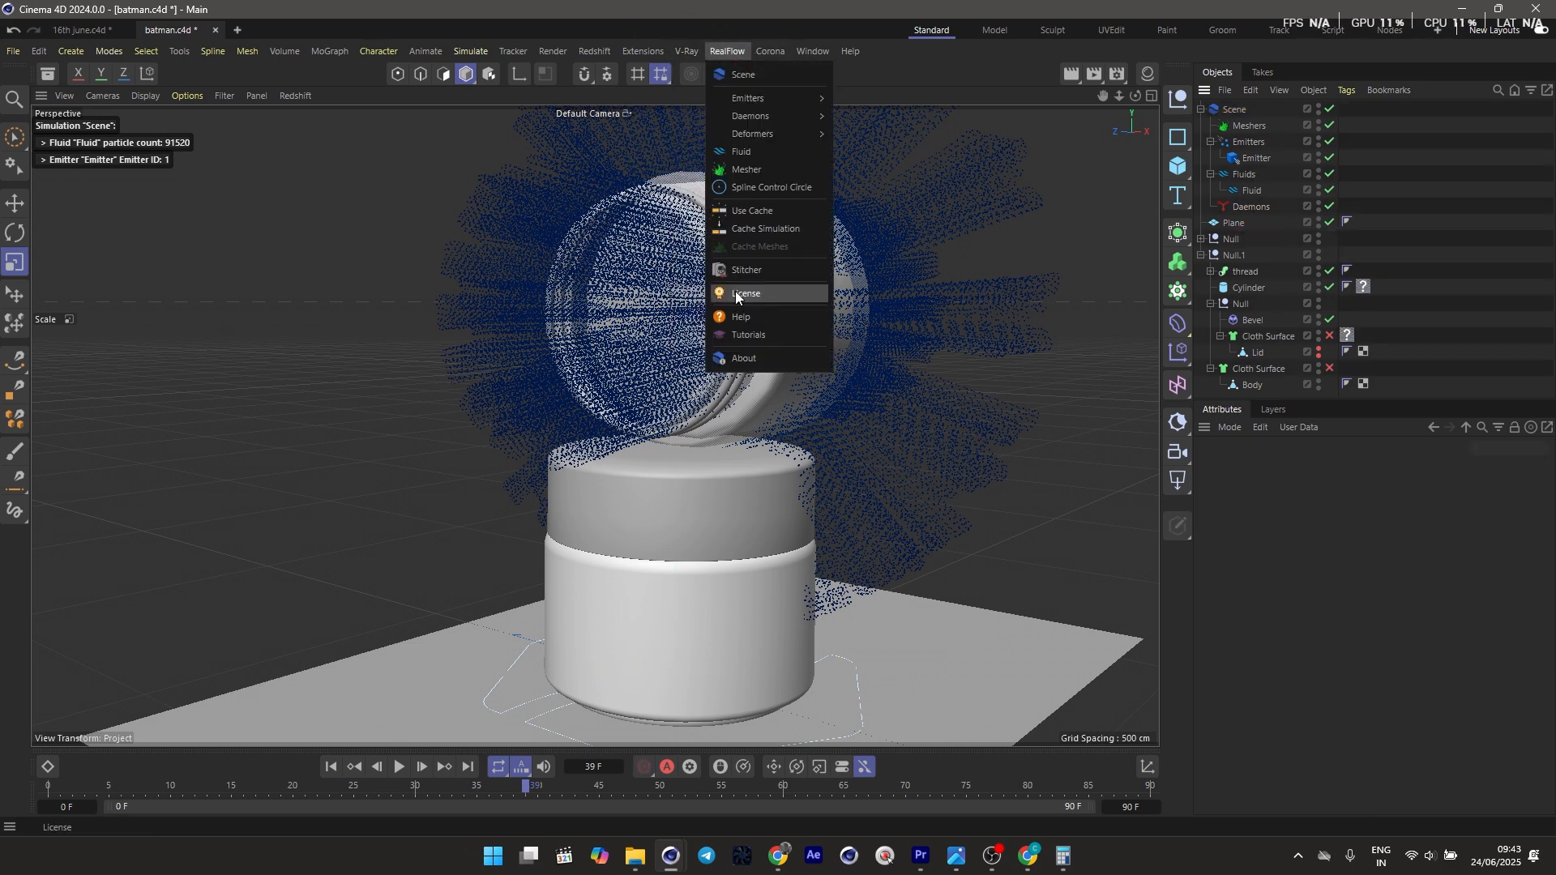
pyautogui.moveTo(766, 116)
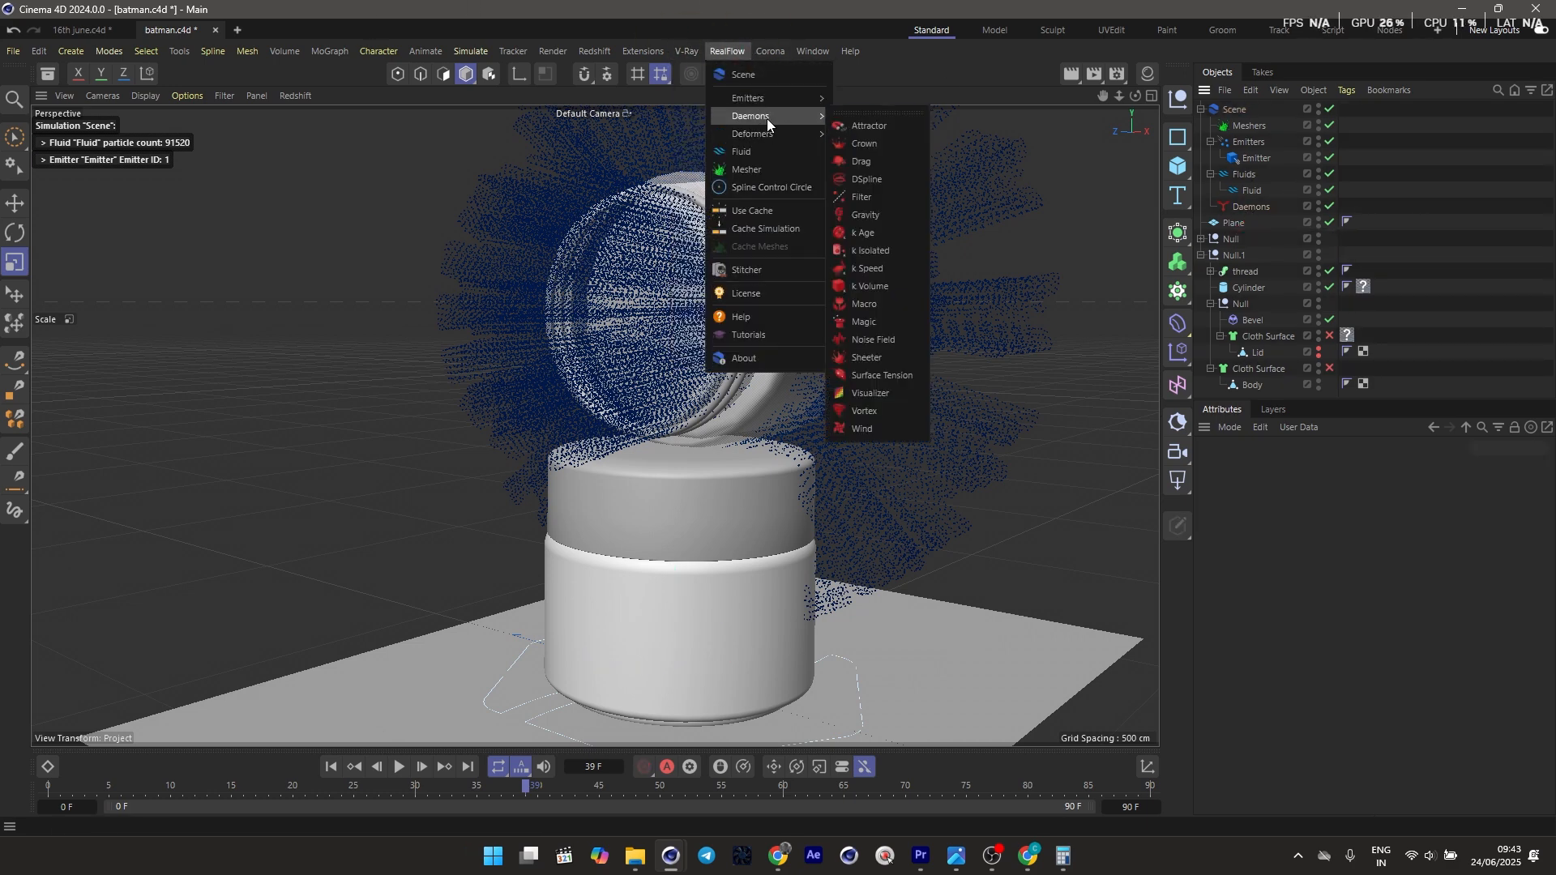
pyautogui.click(862, 220)
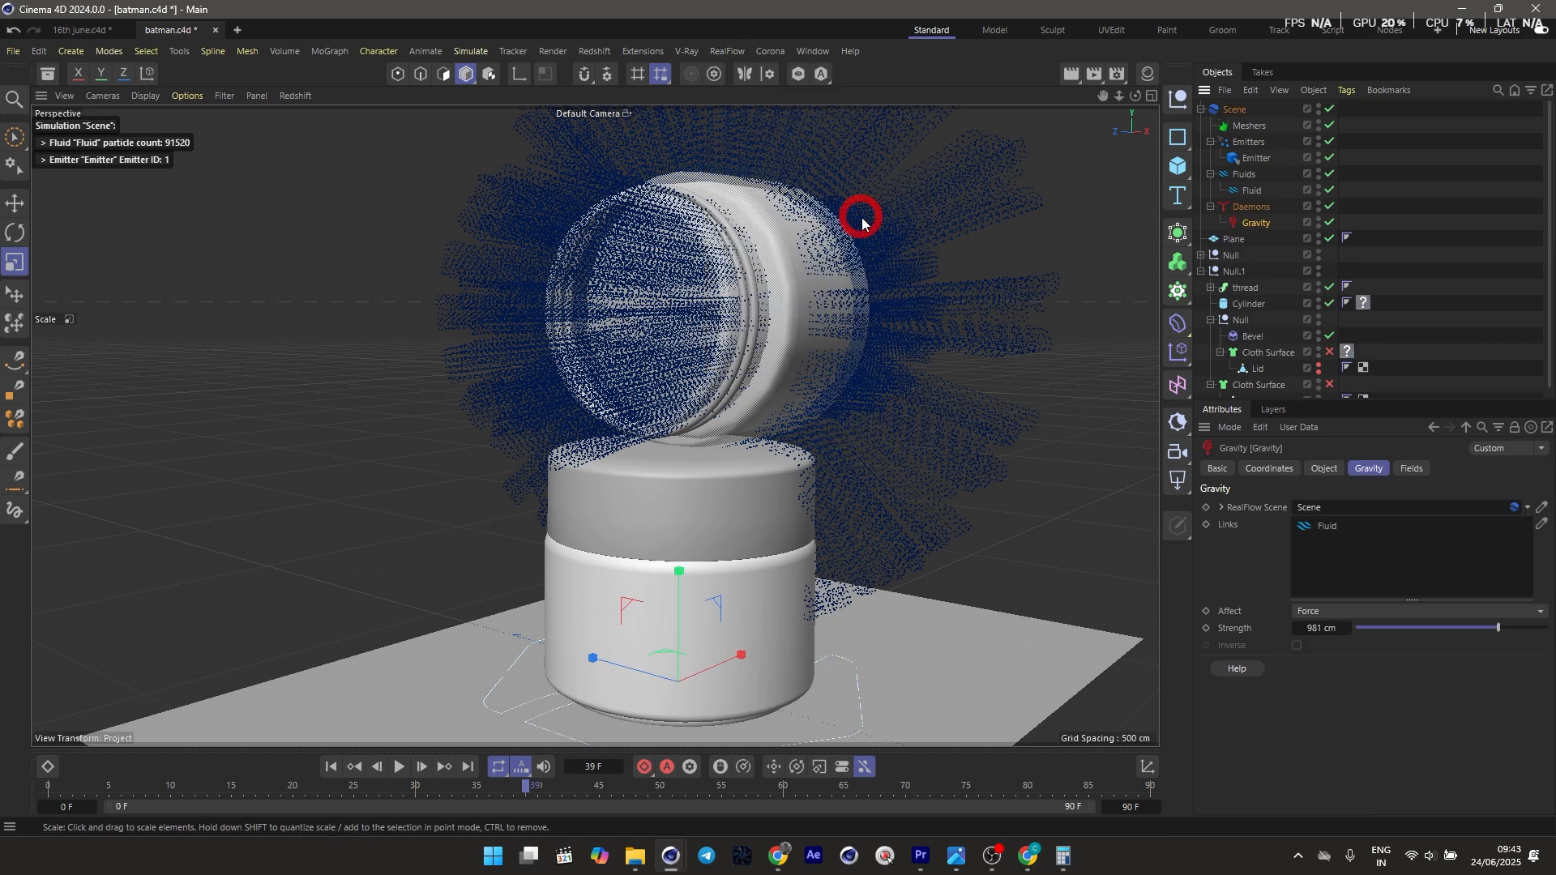
pyautogui.click(708, 52)
pyautogui.moveTo(767, 116)
pyautogui.click(853, 376)
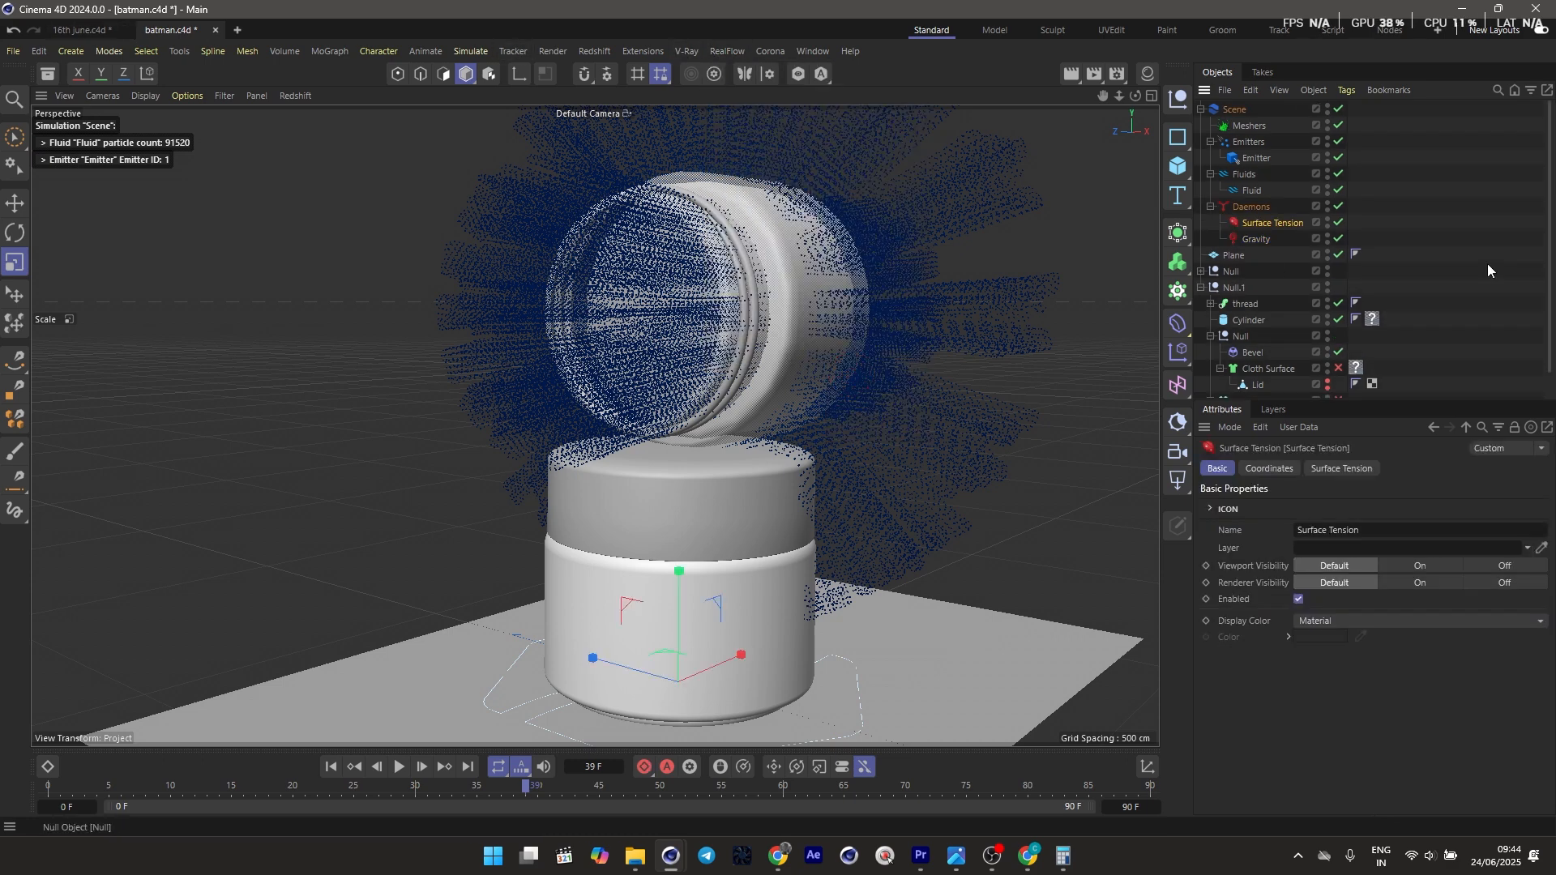
pyautogui.click(1361, 468)
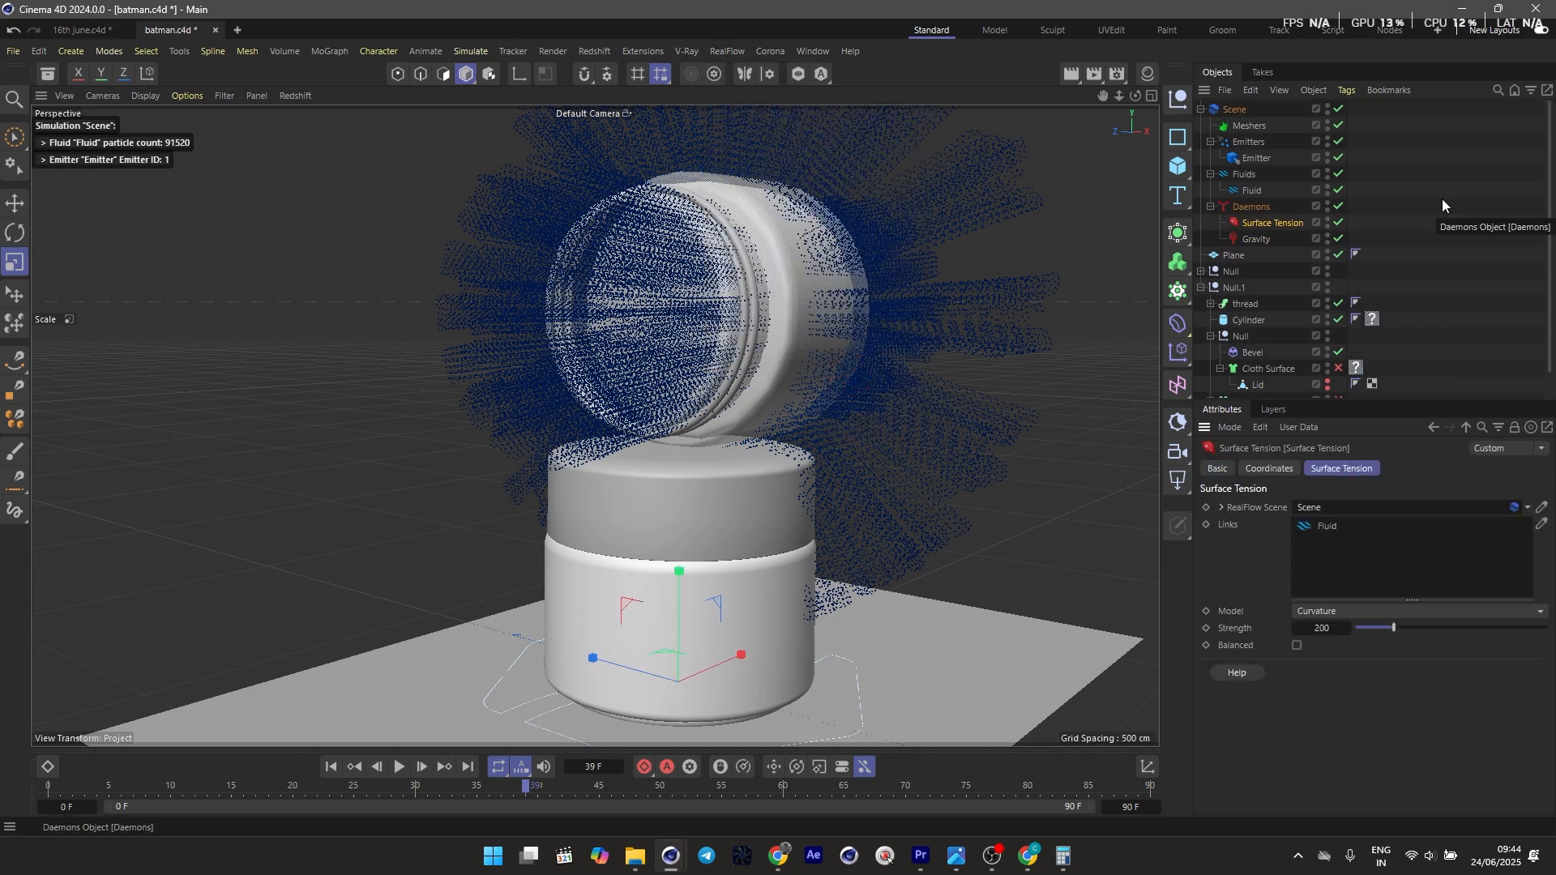
# Set the RealFlow Fluid's type to Viscous, its resolution to 4 and its density to 5000
pyautogui.click(1252, 191)
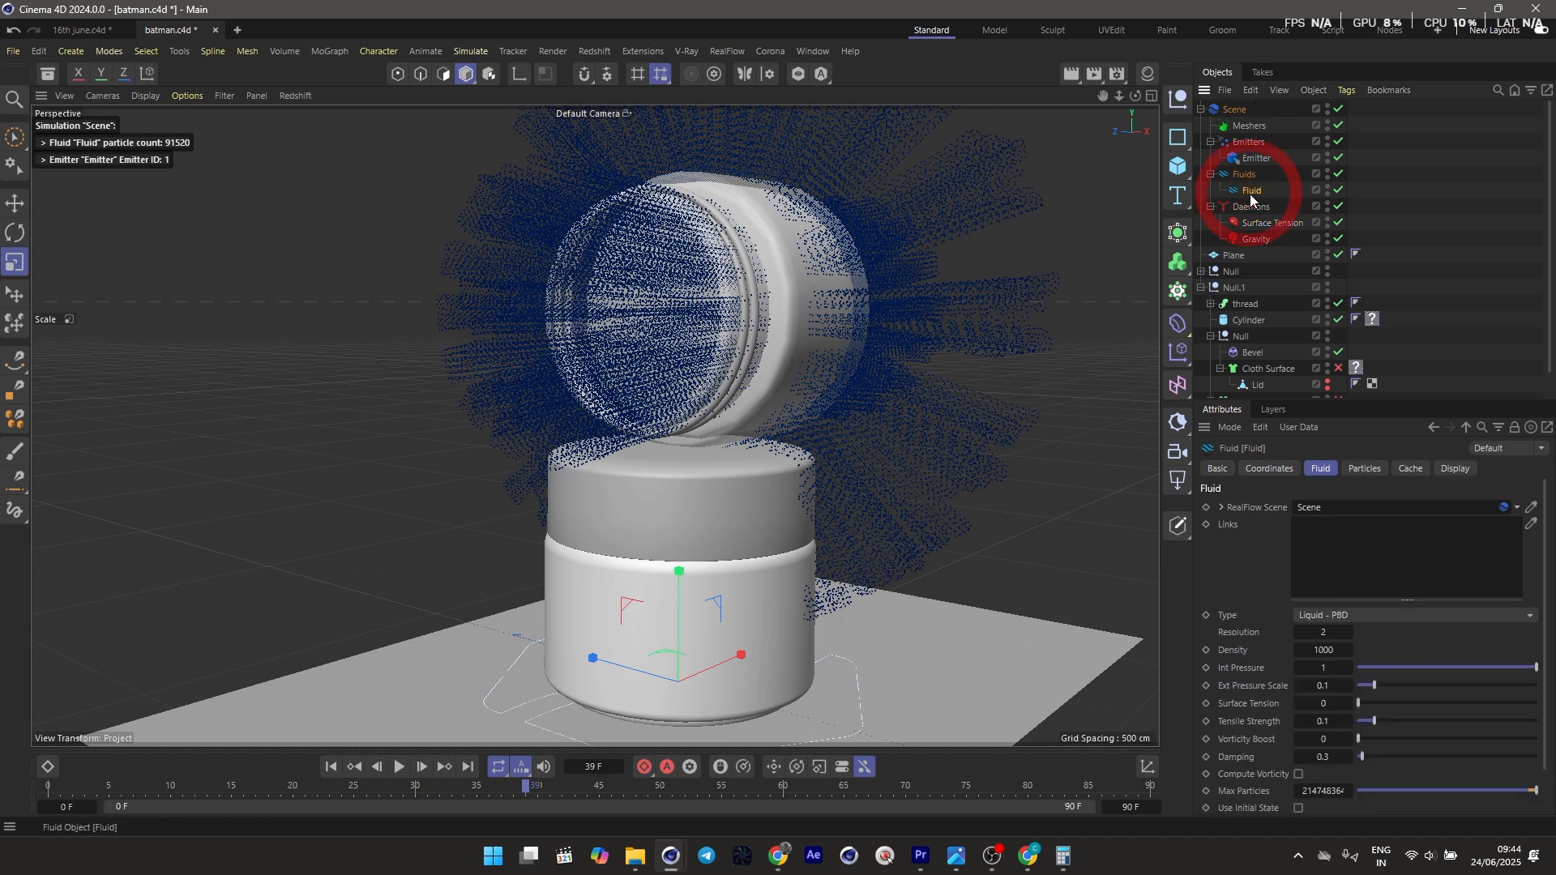
pyautogui.doubleClick(1345, 633)
pyautogui.write('4')
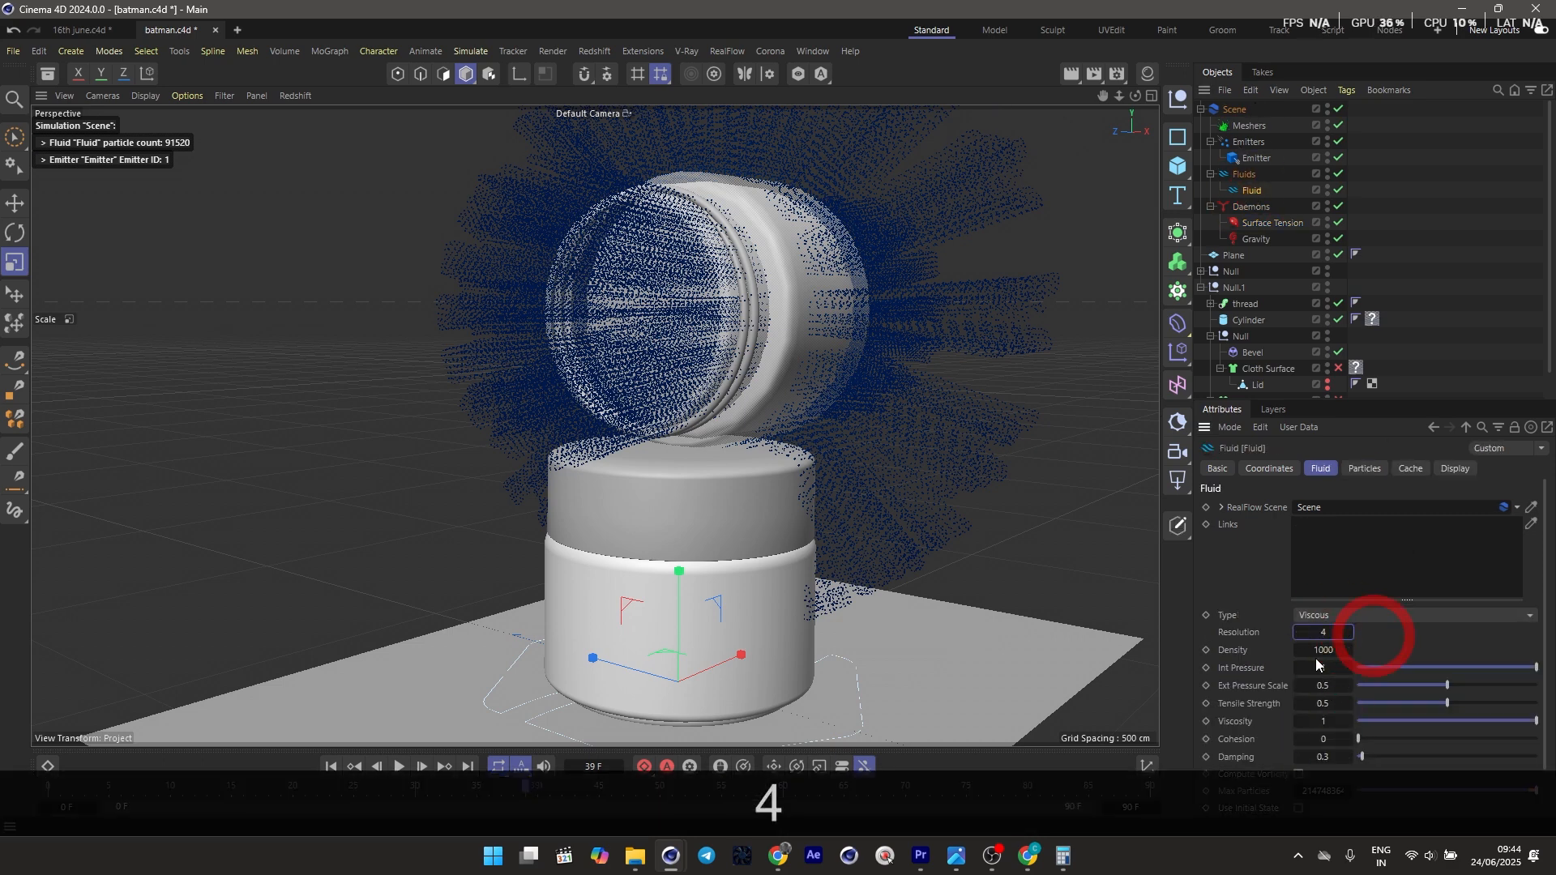
pyautogui.click(1317, 650)
pyautogui.write('5000')
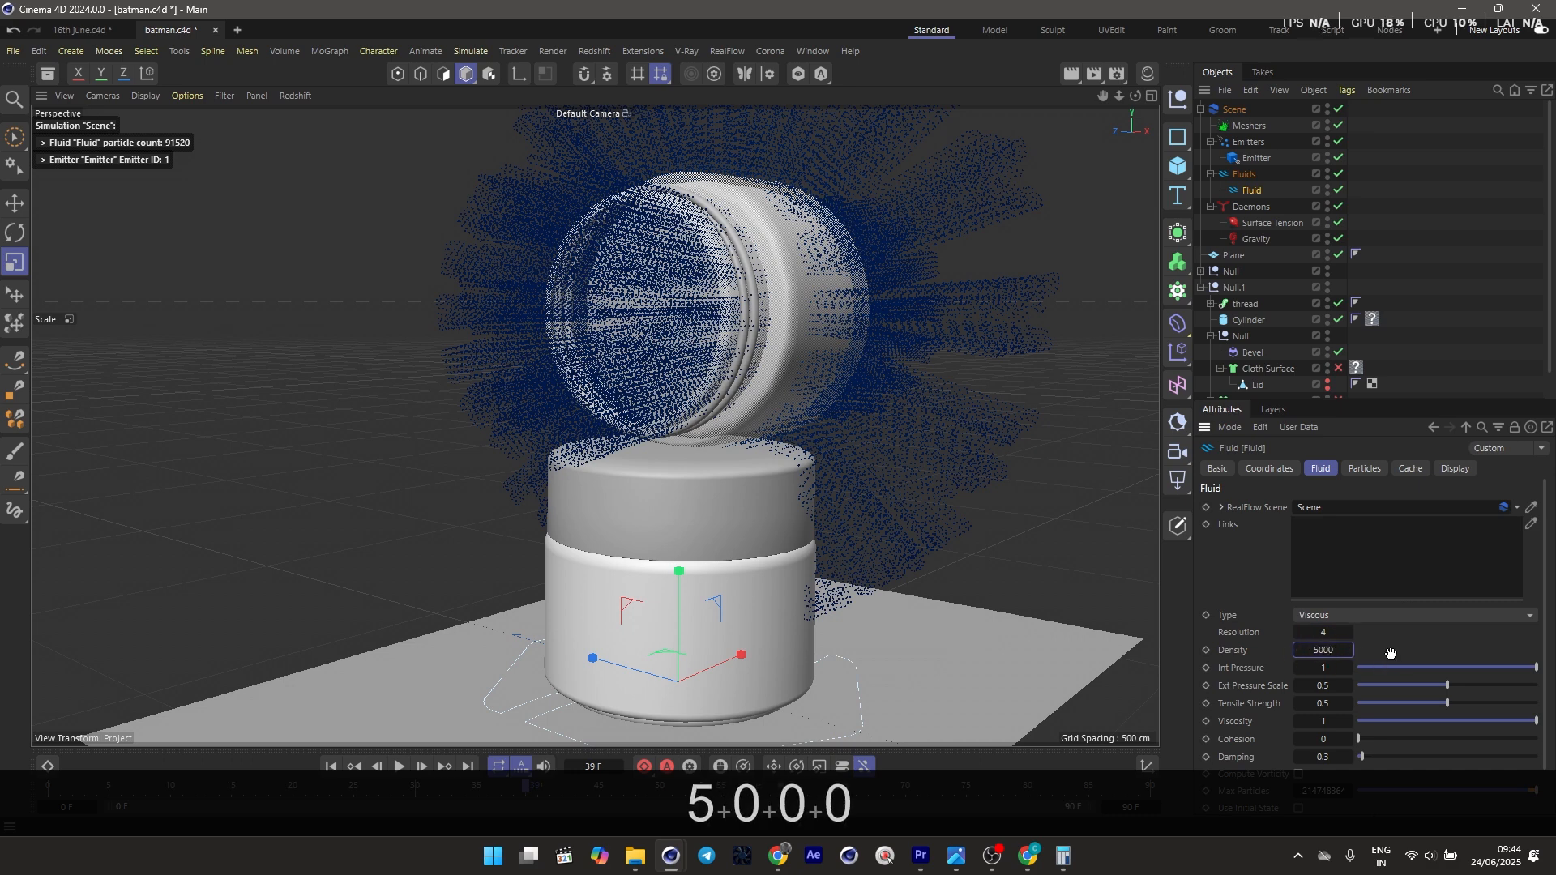
# Replay the viscous fluid simulation from the first frame, hiding the Cylinder in the viewport to expose the particles
pyautogui.click(331, 767)
pyautogui.click(399, 766)
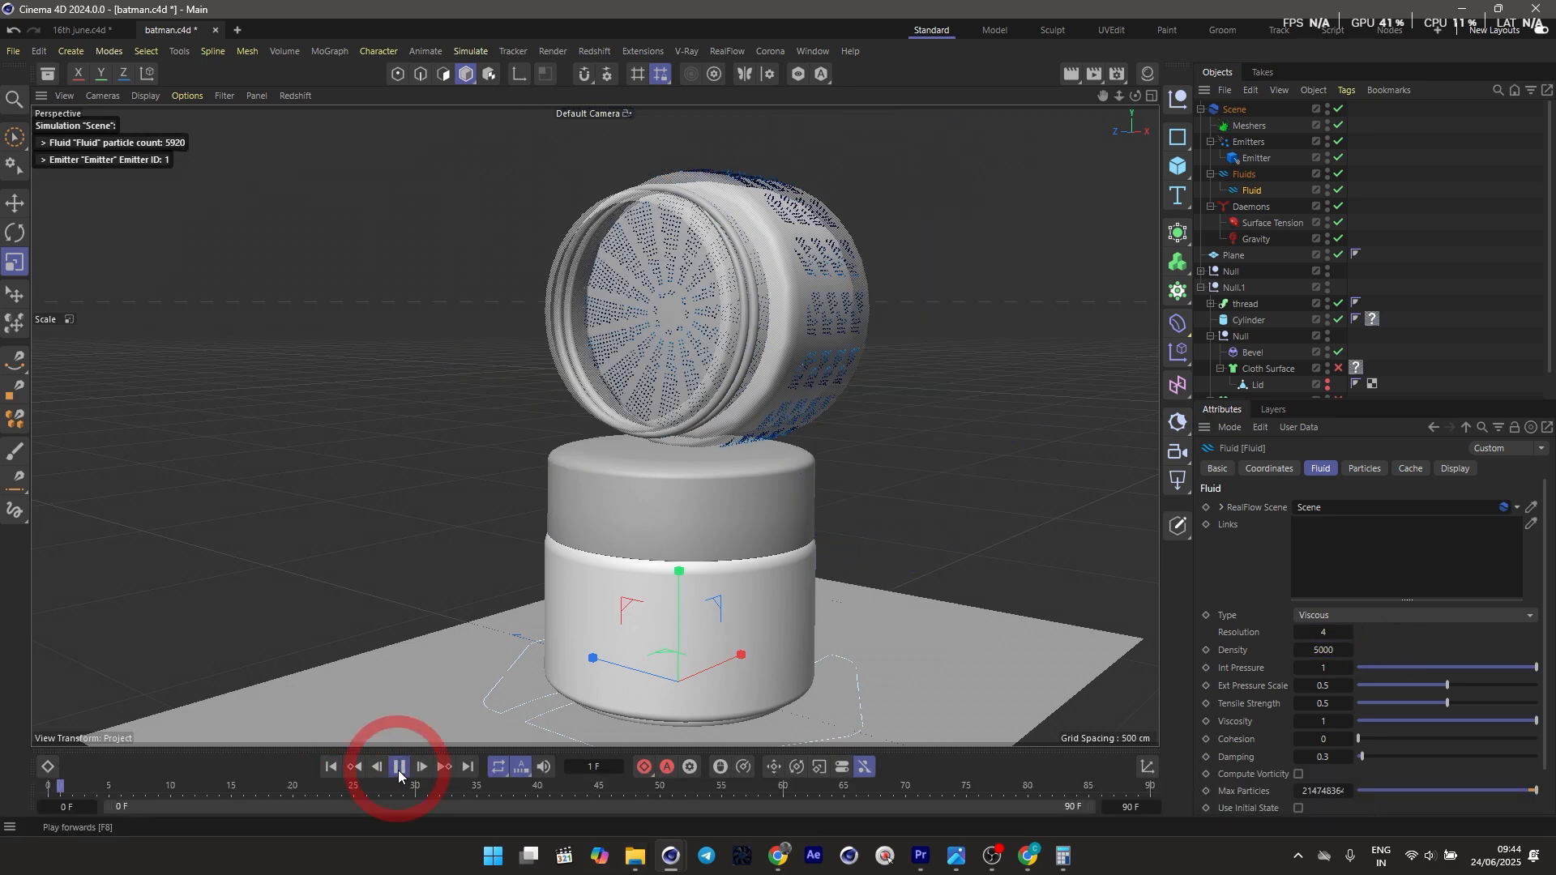
pyautogui.scroll(-1, 1313, 280)
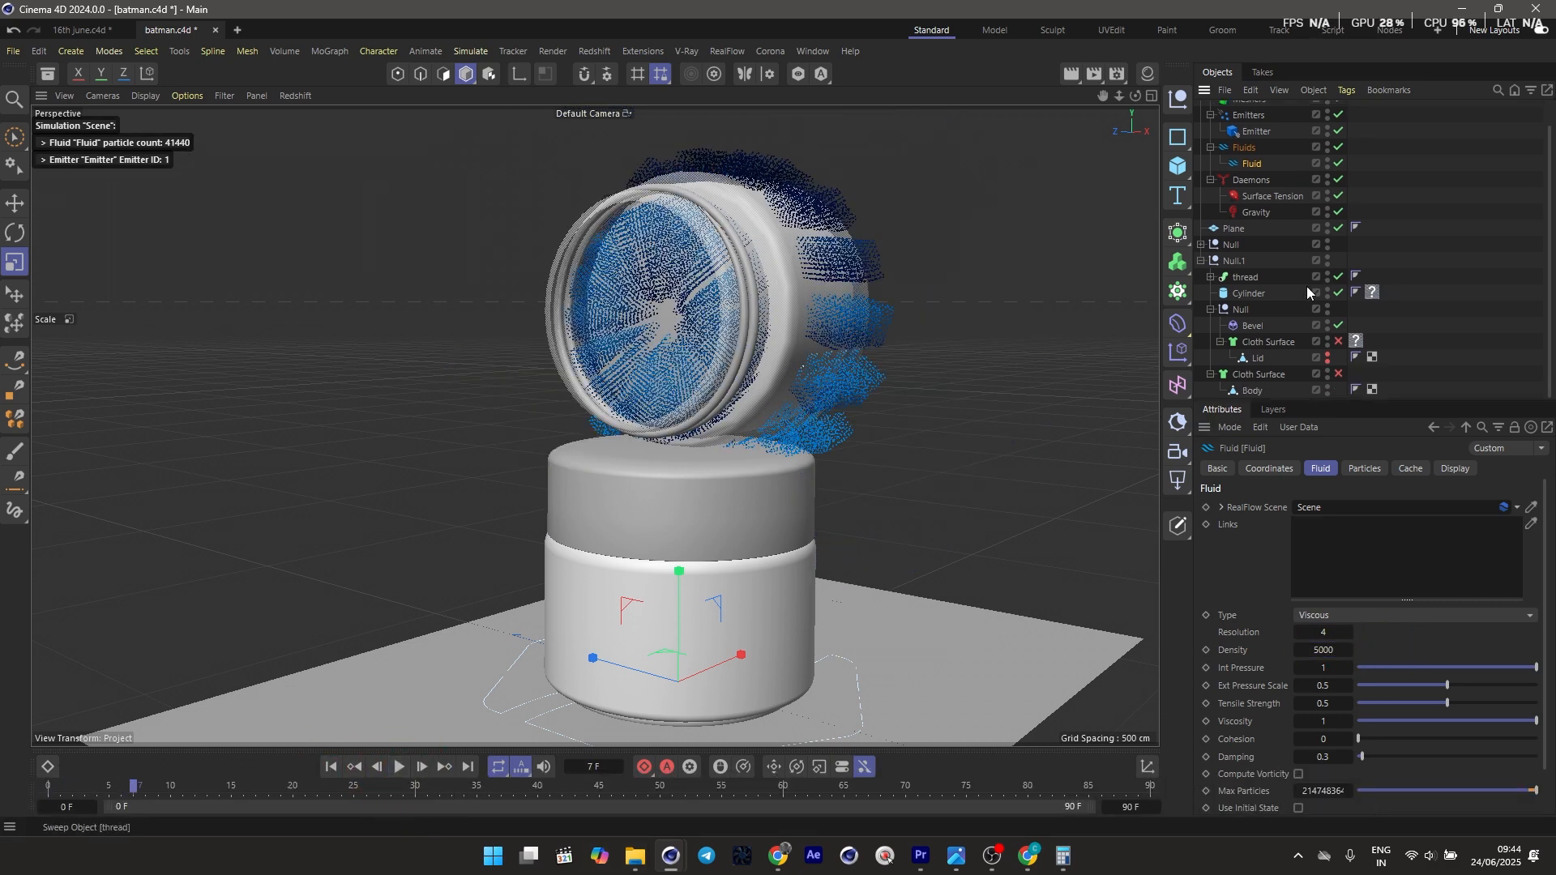
pyautogui.keyDown('alt'); pyautogui.moveTo(538, 480); pyautogui.dragTo(659, 483); pyautogui.keyUp('alt')
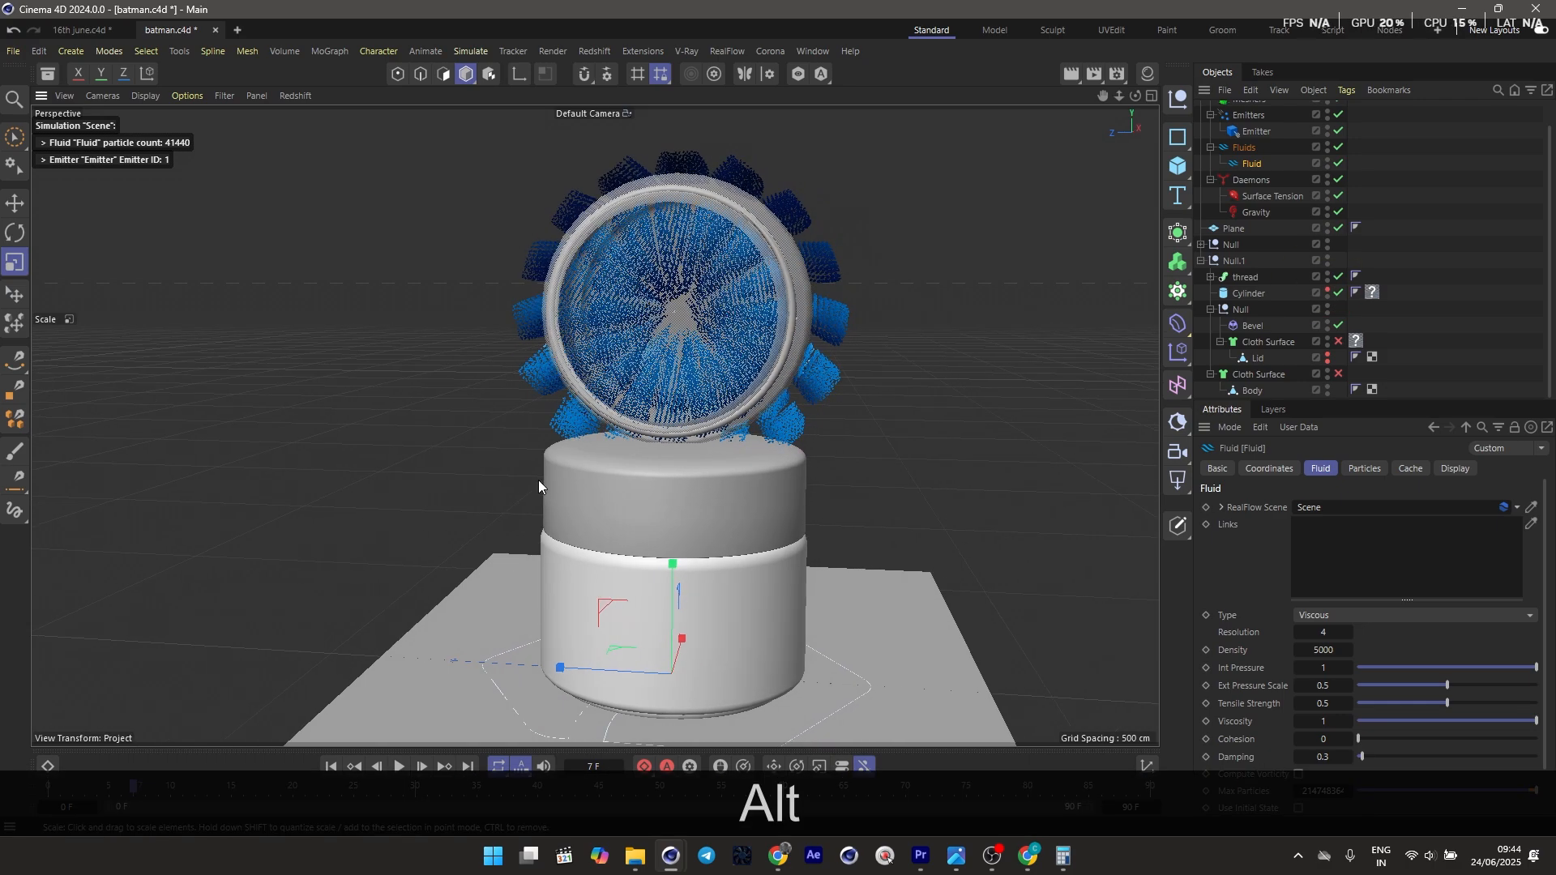
pyautogui.click(332, 767)
pyautogui.click(399, 767)
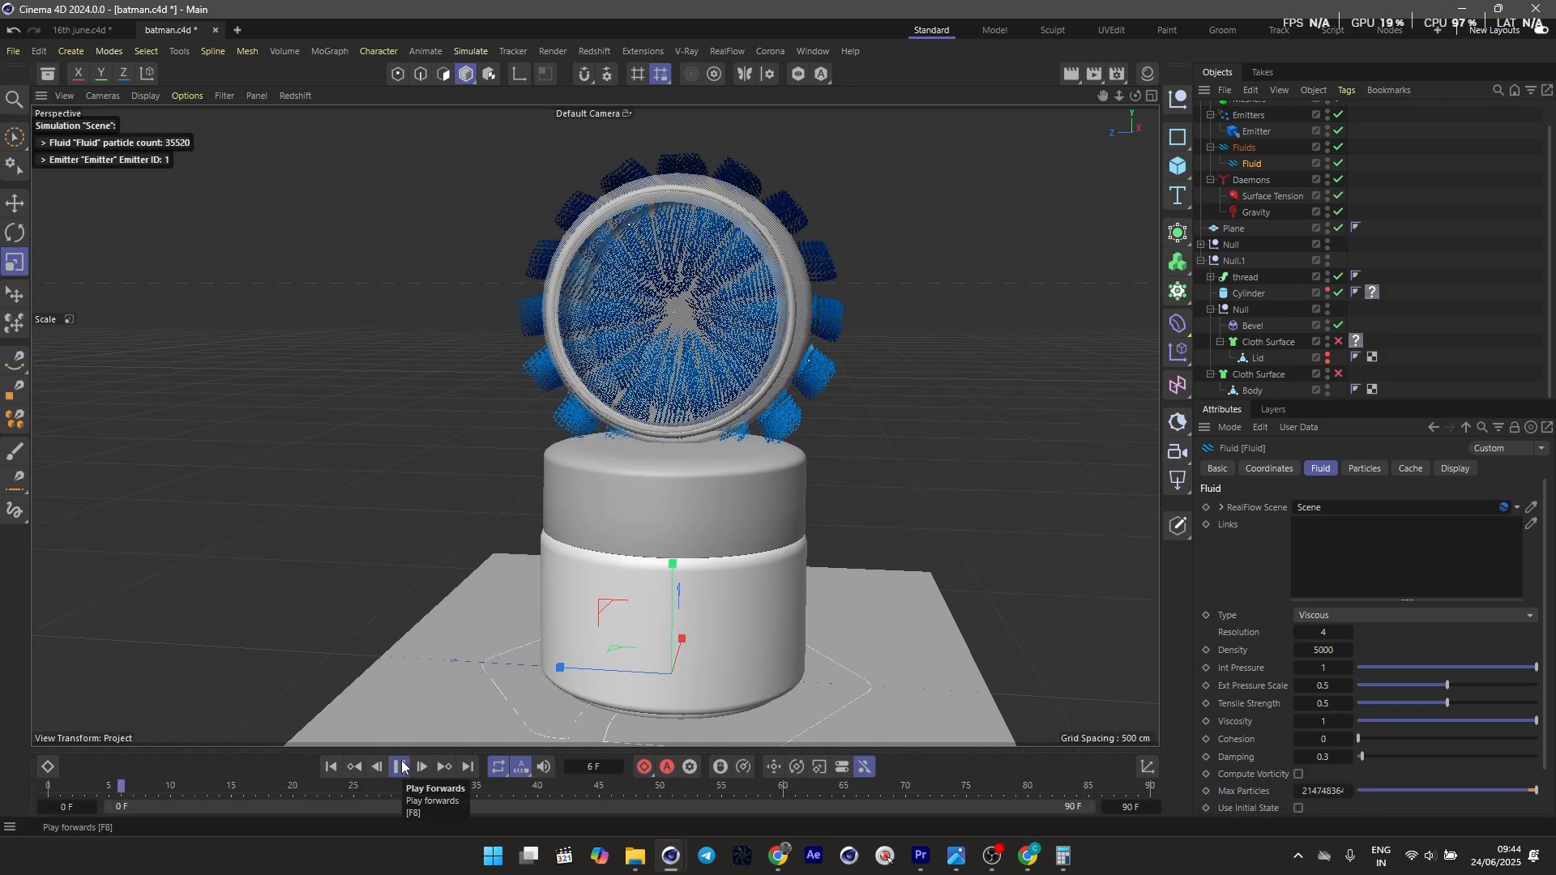
# Change the RealFlow emitter's type to Fill, keeping the Cylinder as its Body
pyautogui.click(1266, 132)
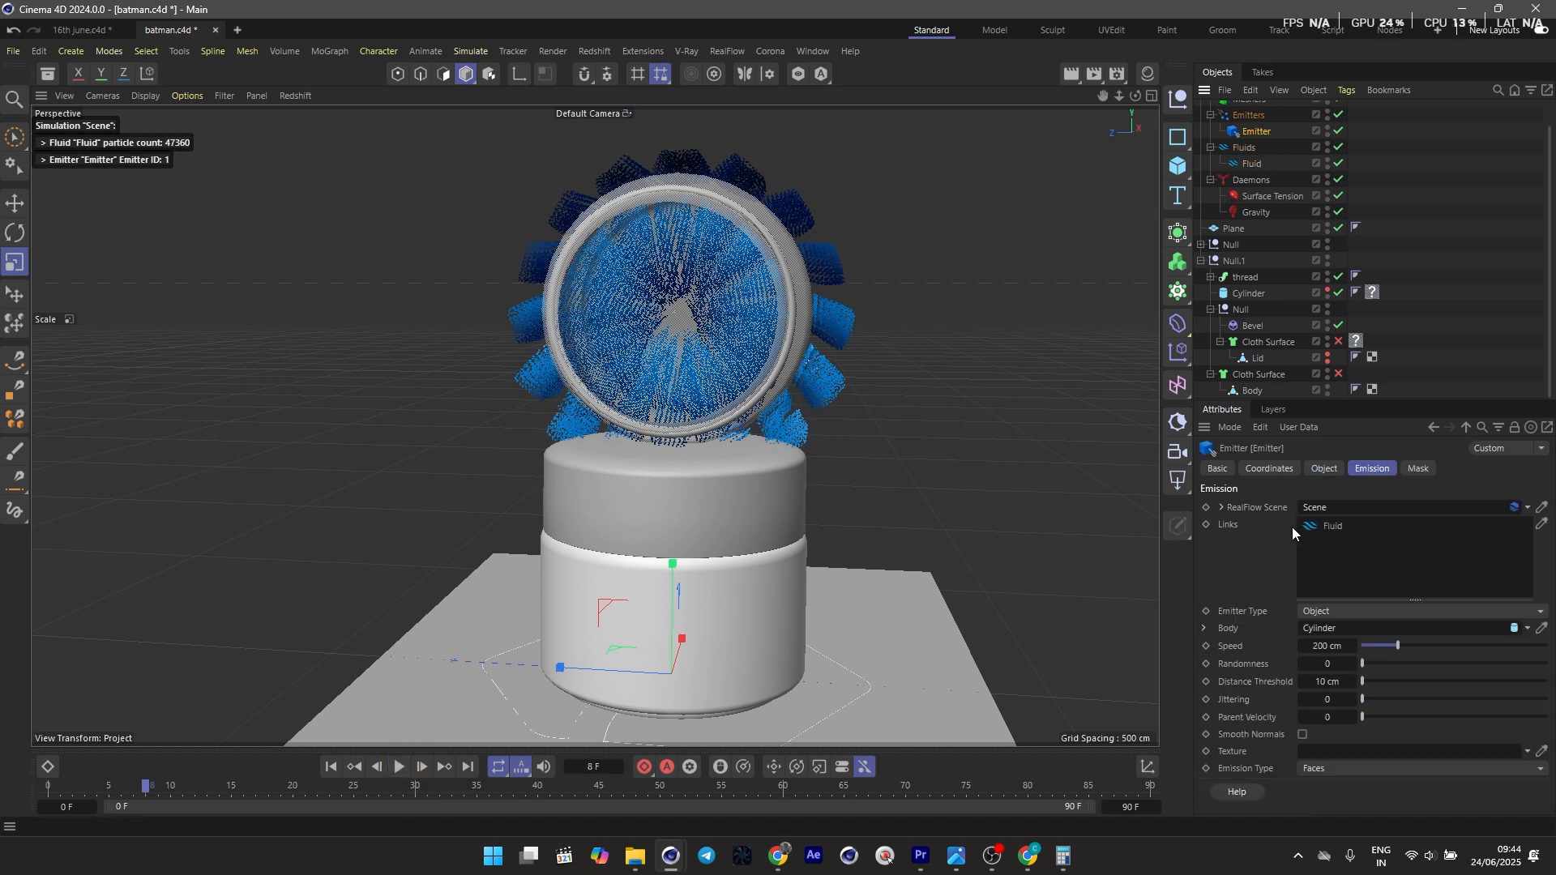
pyautogui.click(1325, 610)
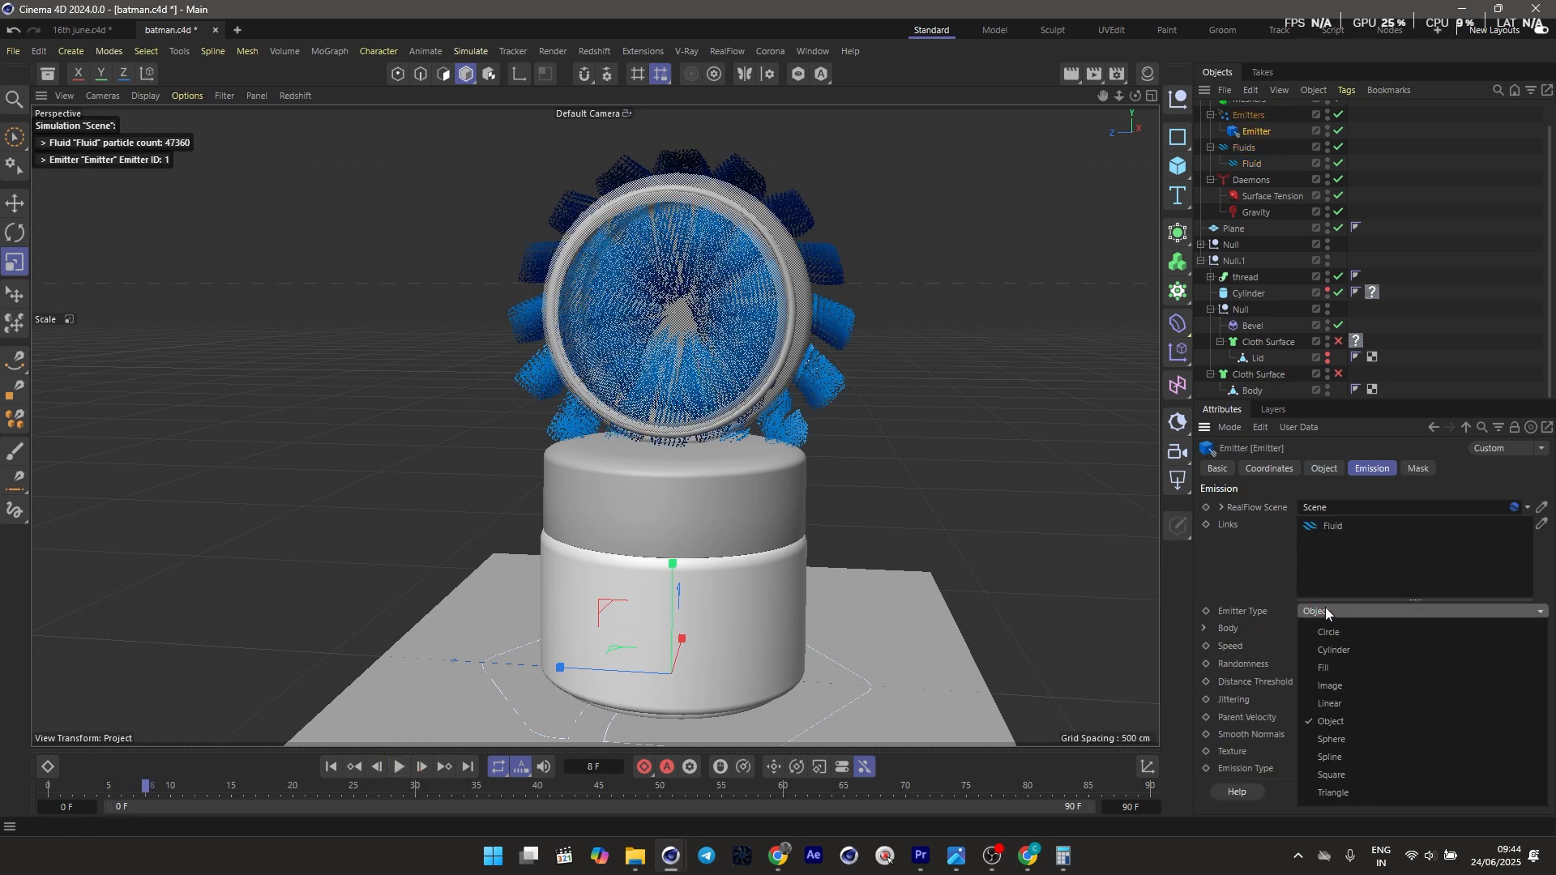
pyautogui.click(1325, 668)
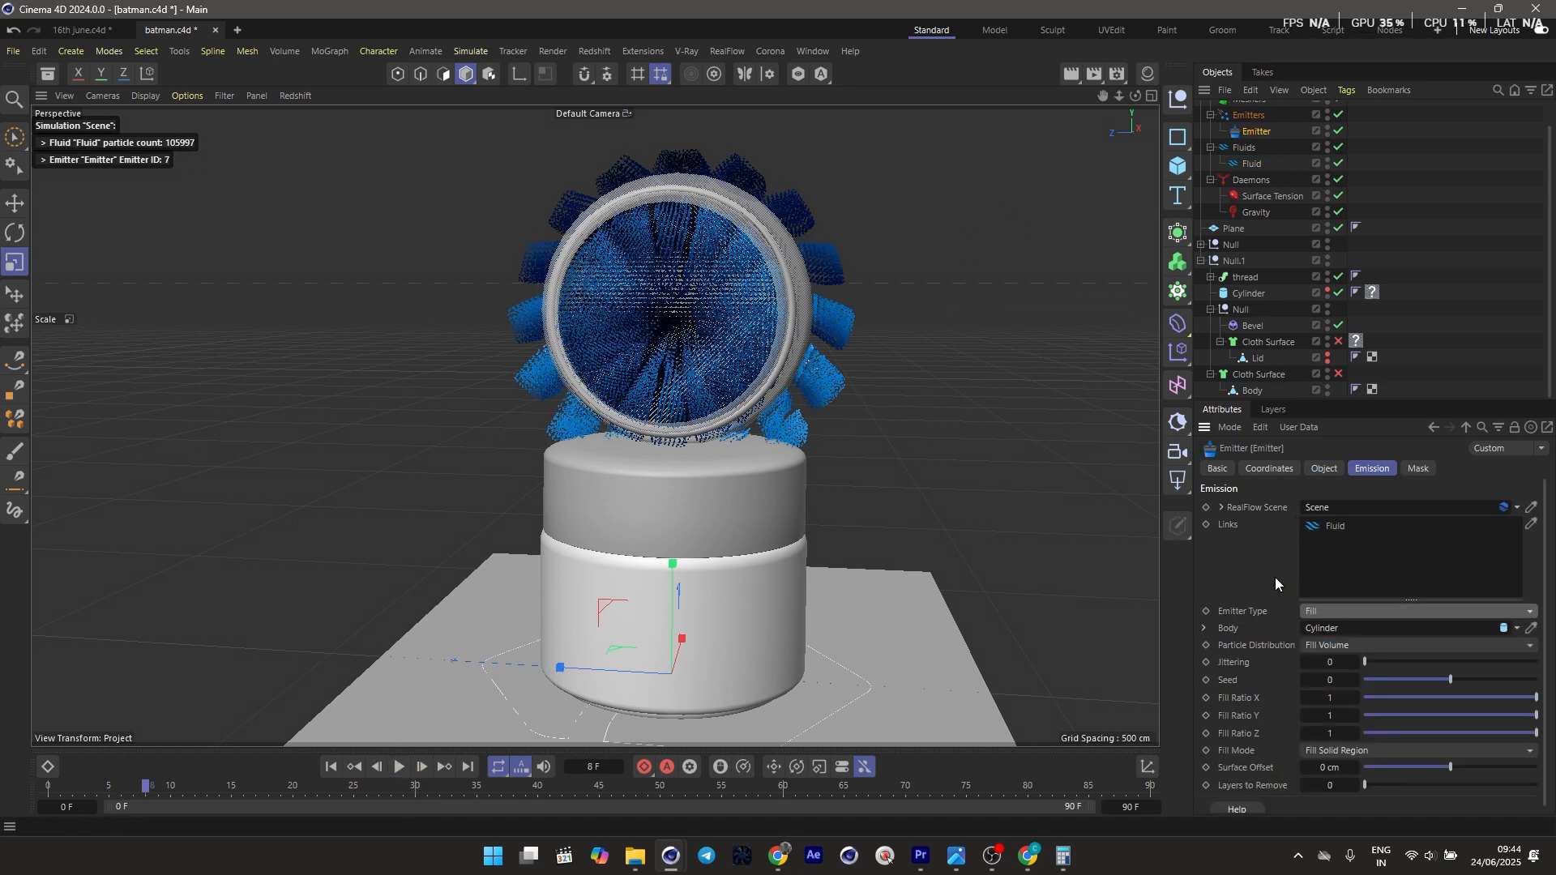
# Check the RealFlow emitter's type options and the Cylinder linked as its Body
pyautogui.click(1329, 612)
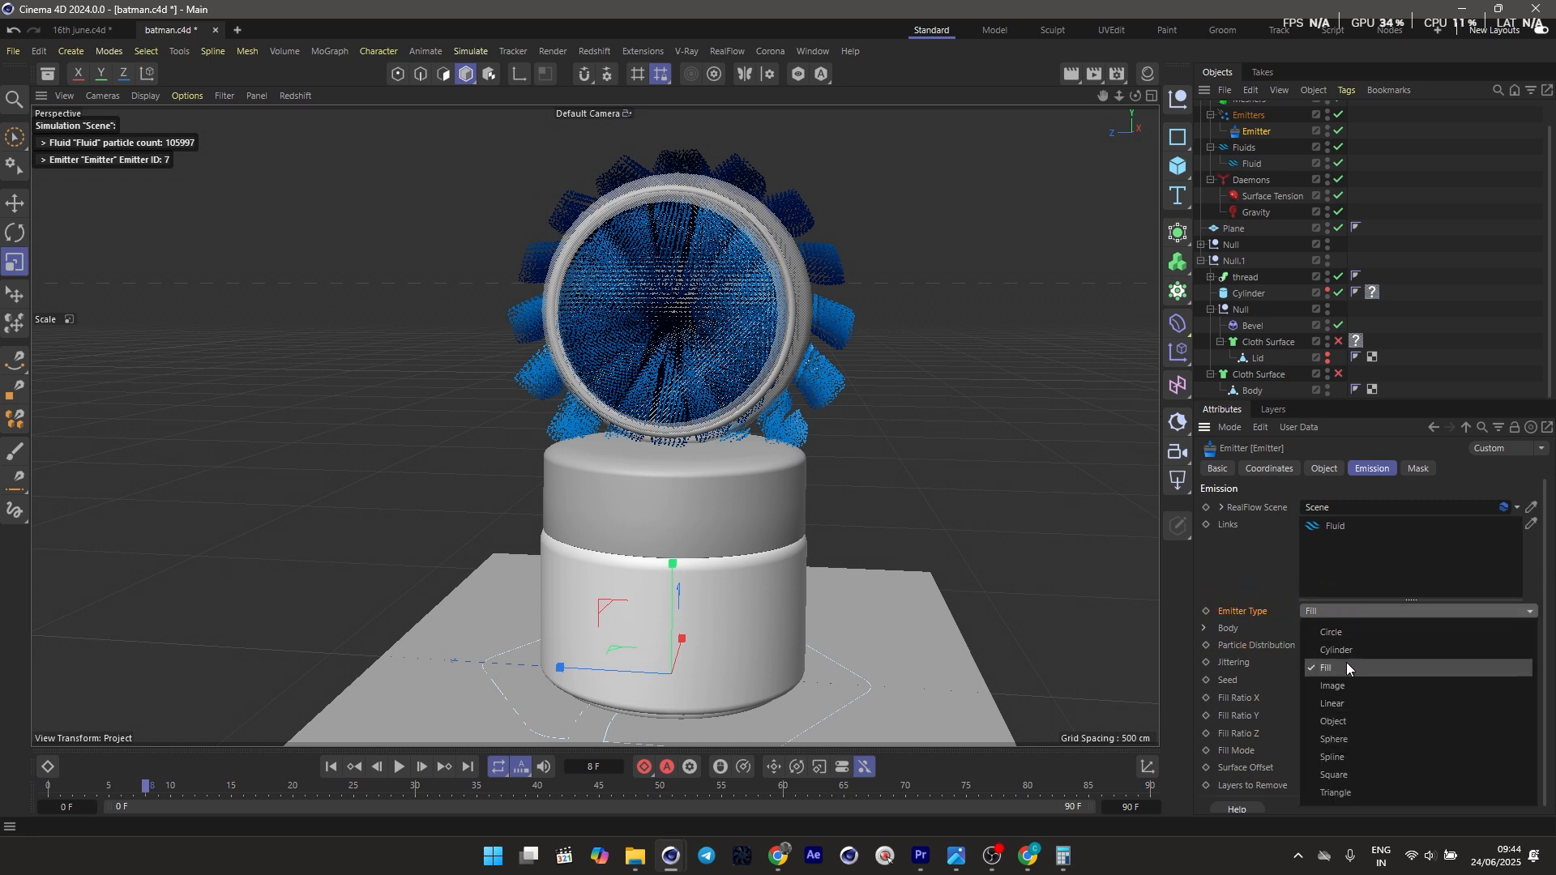
pyautogui.click(1477, 615)
pyautogui.click(1532, 628)
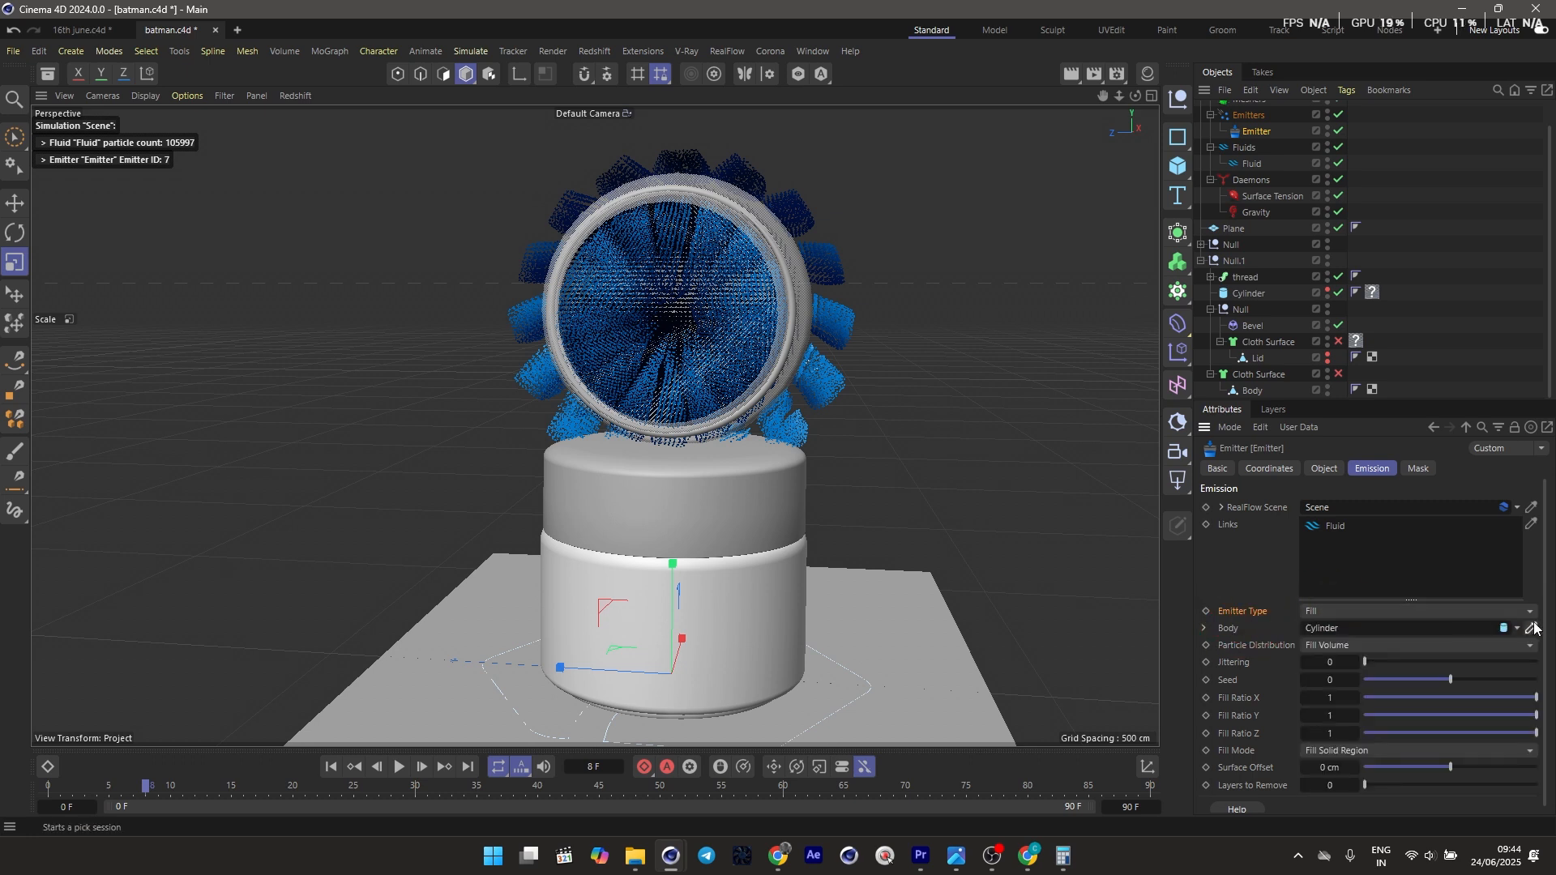
pyautogui.click(1252, 293)
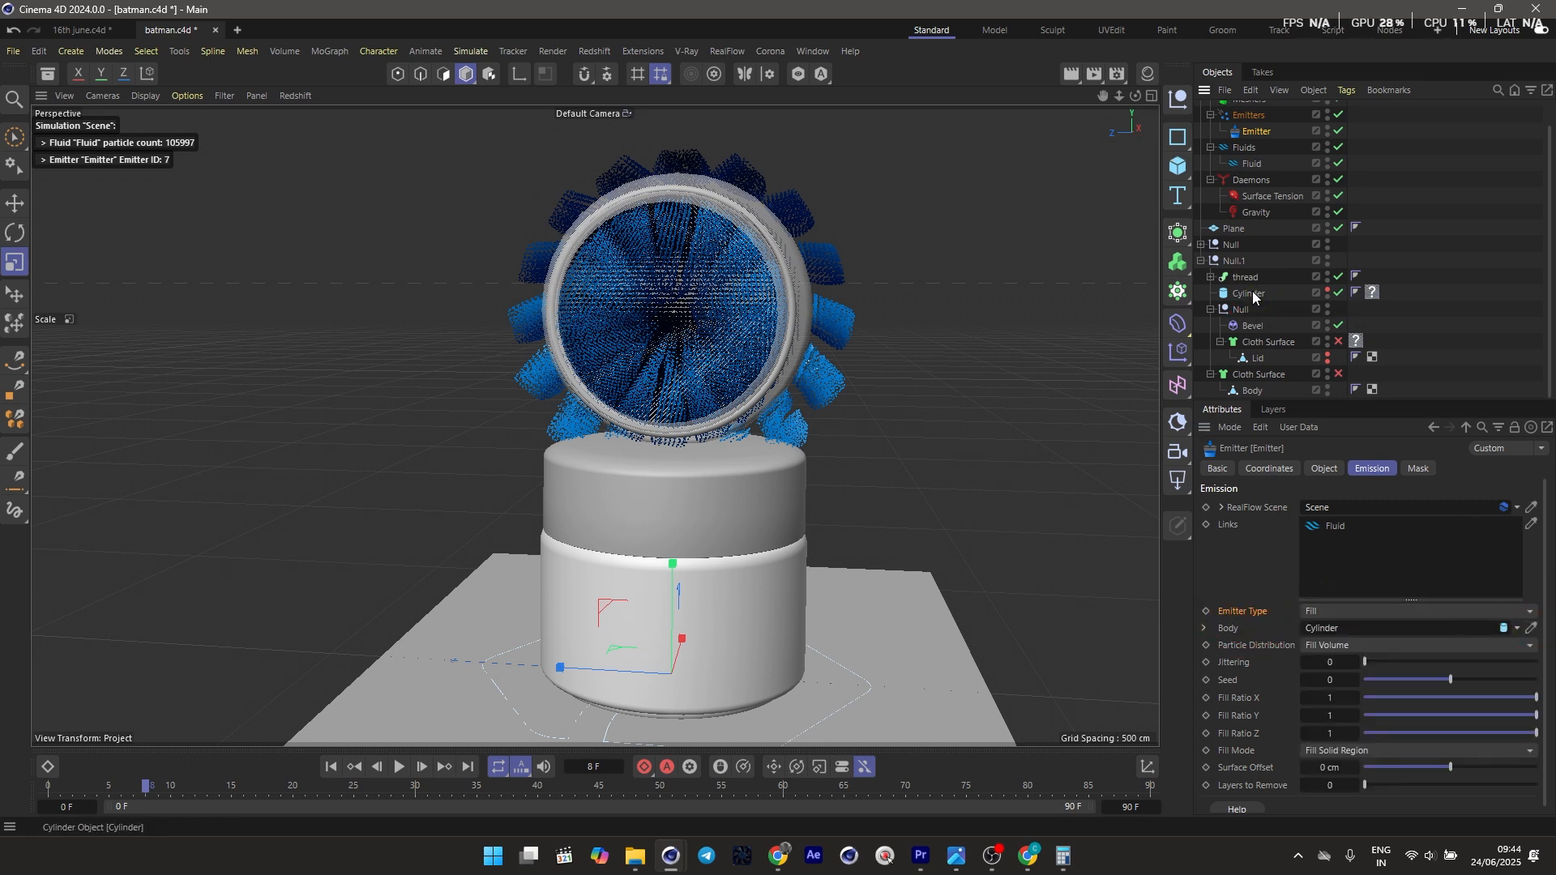
# Reset the simulation to the first frame and enable Use GPU in the RealFlow Scene's solver settings
pyautogui.click(332, 767)
pyautogui.keyDown('alt'); pyautogui.moveTo(473, 546); pyautogui.dragTo(985, 262); pyautogui.keyUp('alt')
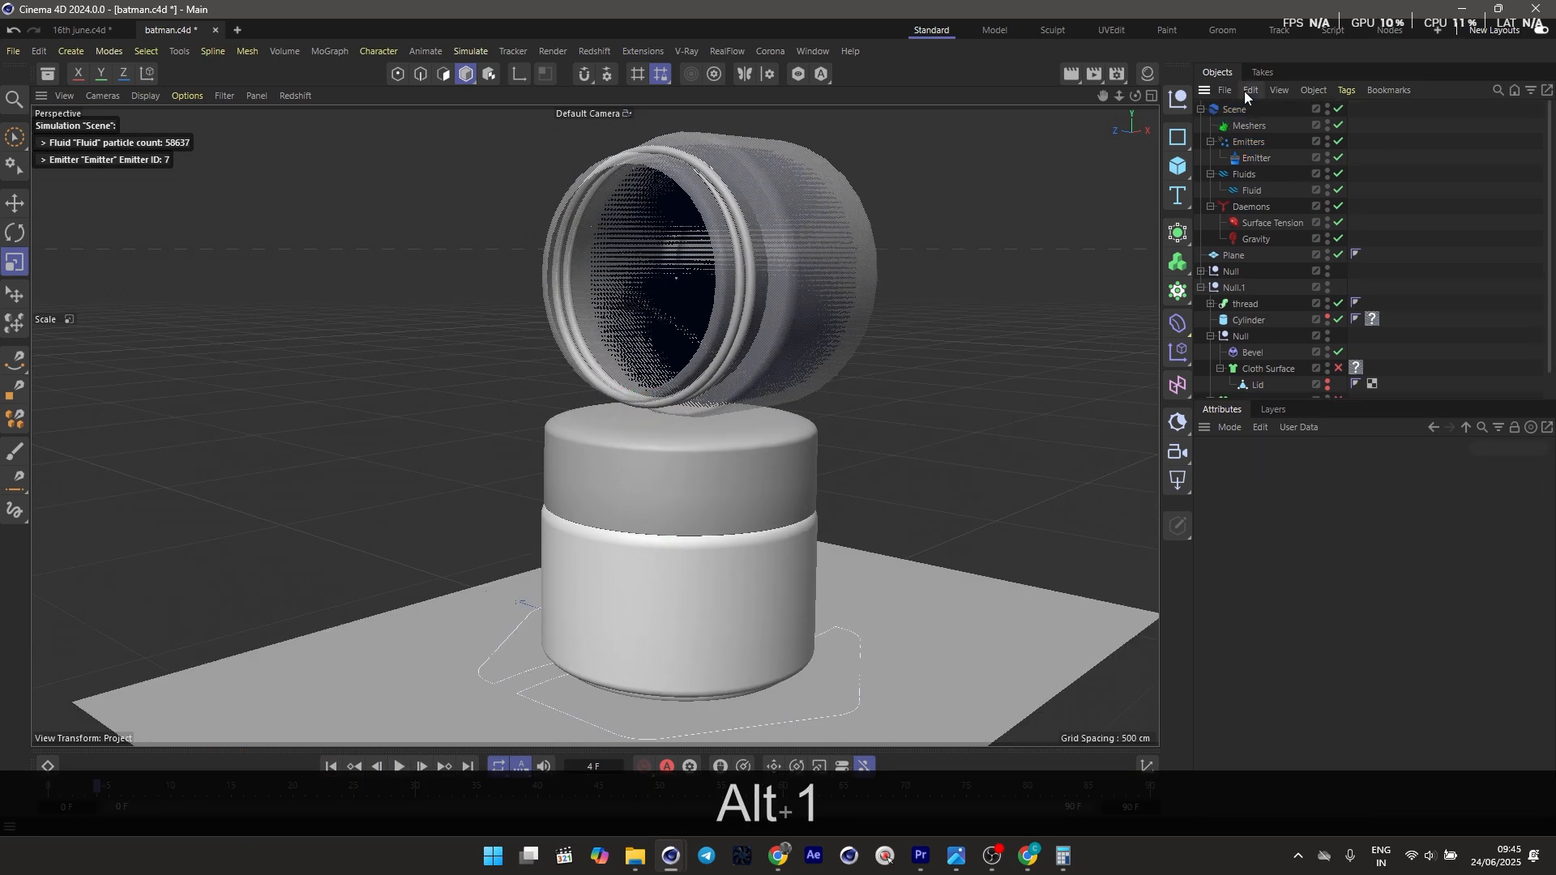
pyautogui.click(1234, 109)
pyautogui.click(1354, 462)
pyautogui.click(1330, 463)
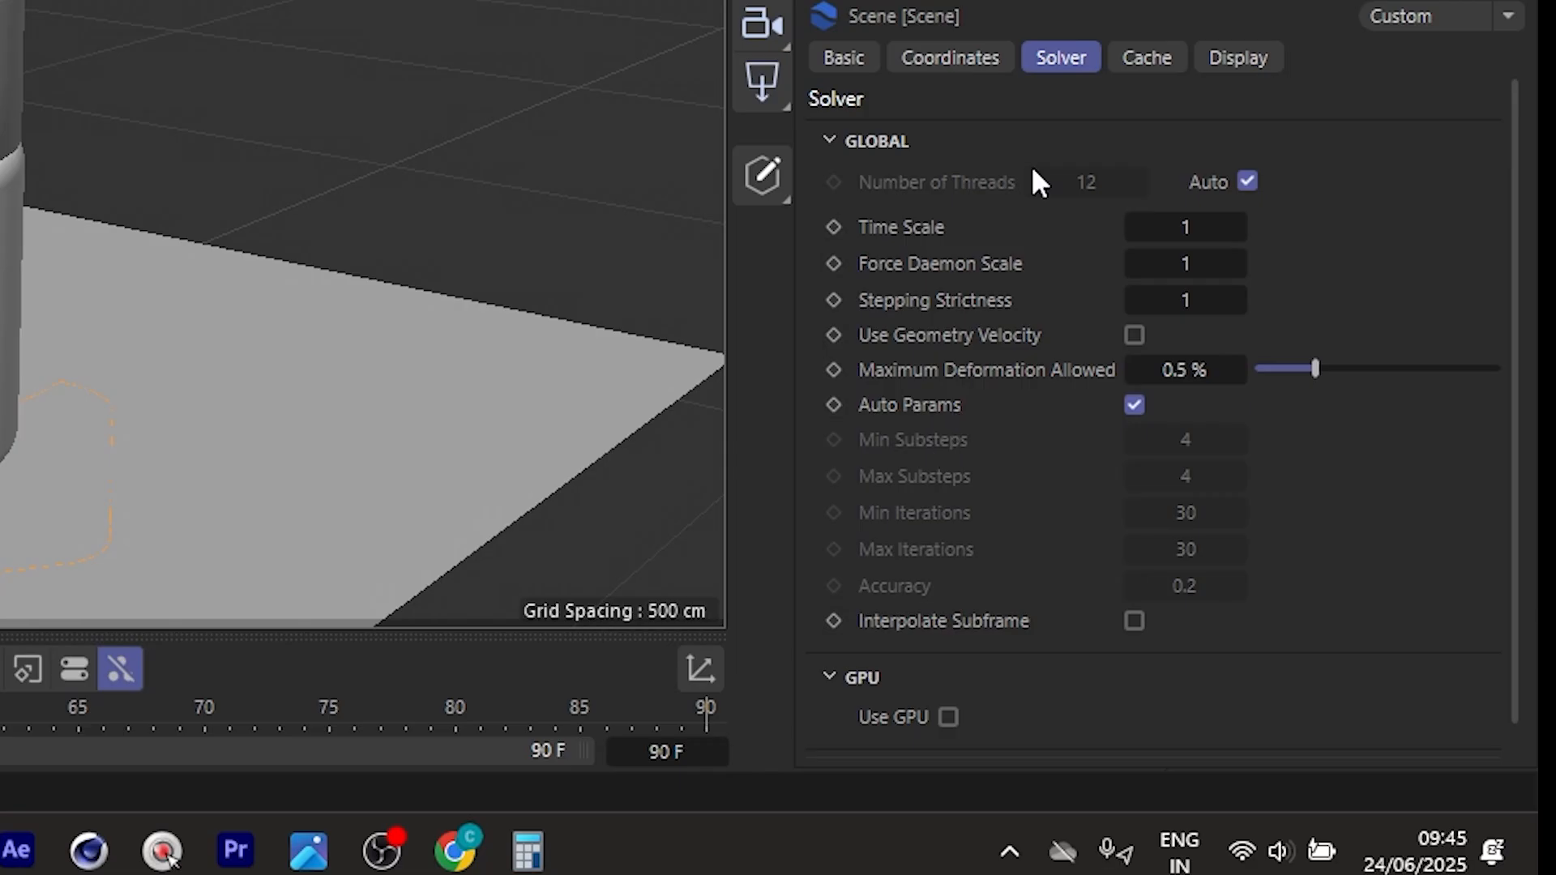
pyautogui.click(948, 717)
pyautogui.scroll(-1, 841, 697)
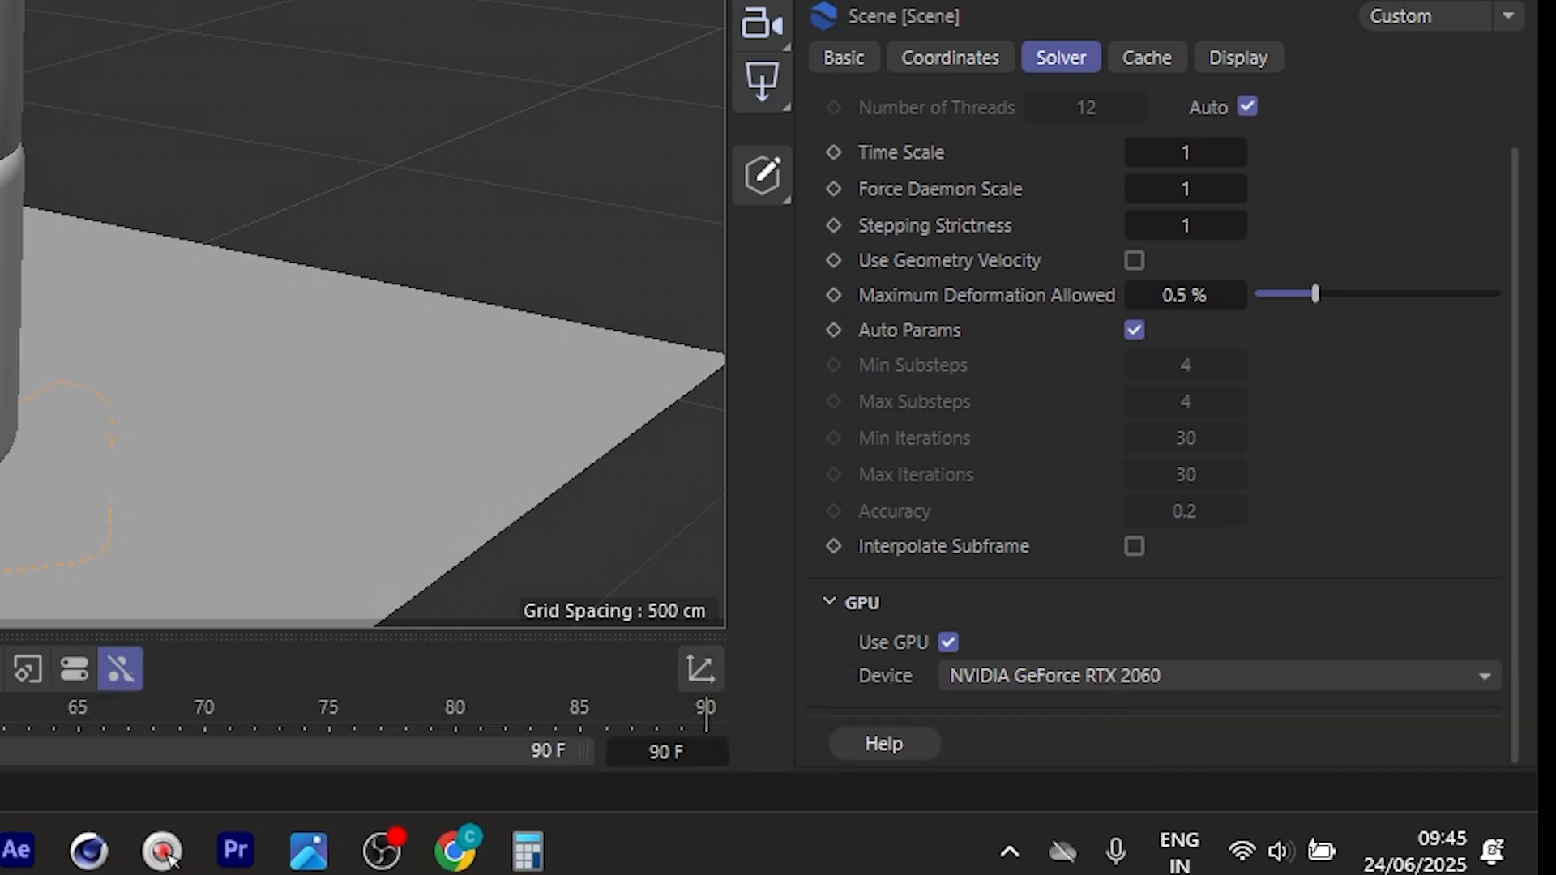
# Play the fluid simulation with GPU solving, inspect the particles inside the opened jar, and show the Emitter's emission settings
pyautogui.click(399, 766)
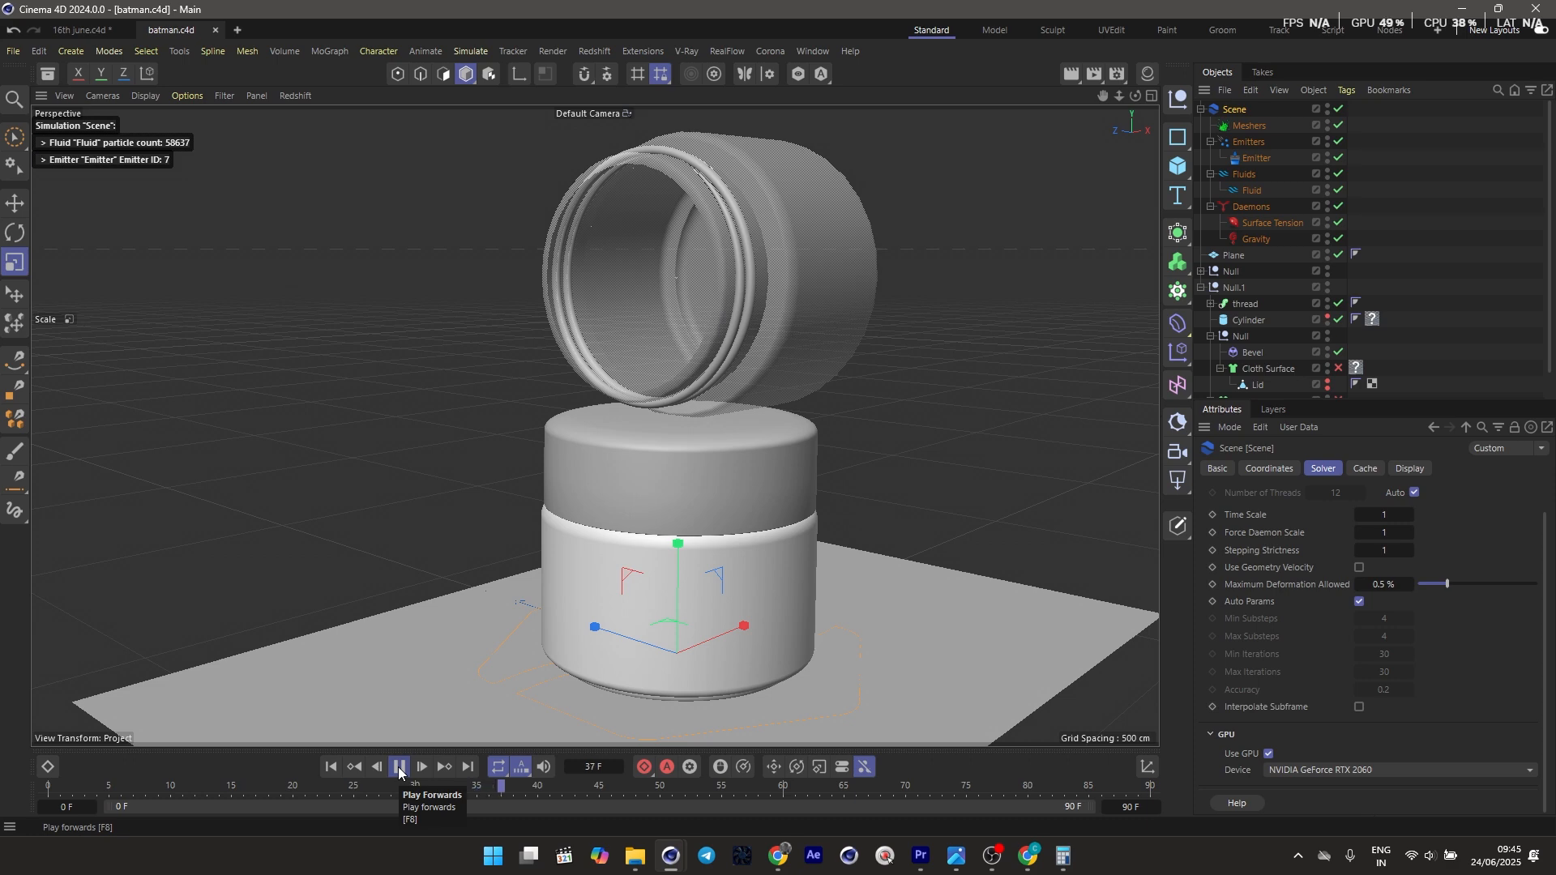
pyautogui.click(399, 766)
pyautogui.keyDown('alt'); pyautogui.moveTo(657, 252); pyautogui.dragTo(608, 276); pyautogui.keyUp('alt')
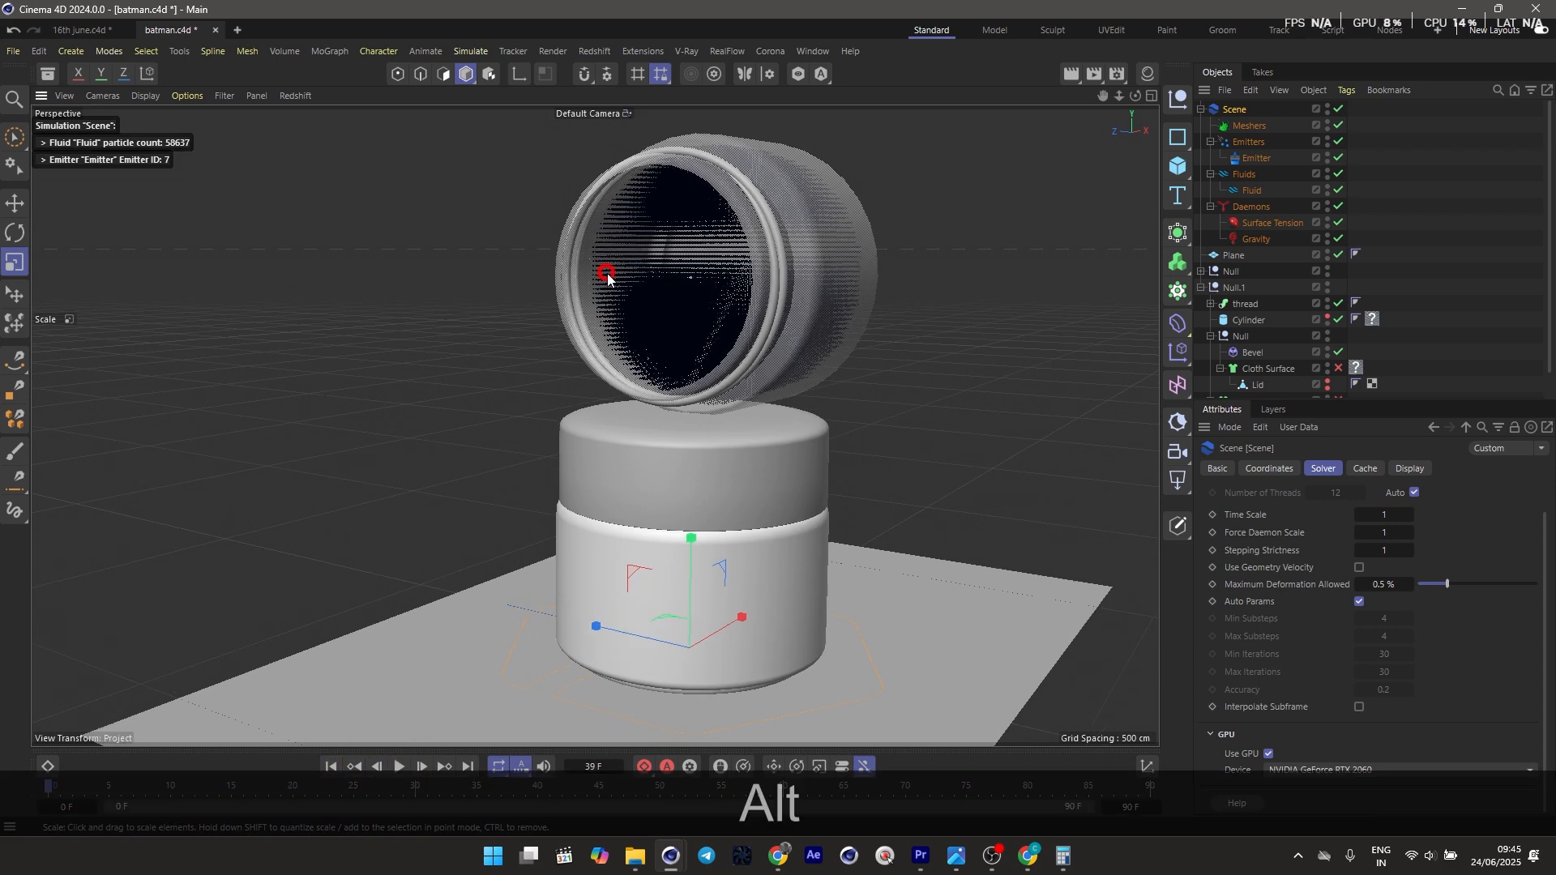
pyautogui.click(608, 276)
pyautogui.click(1255, 158)
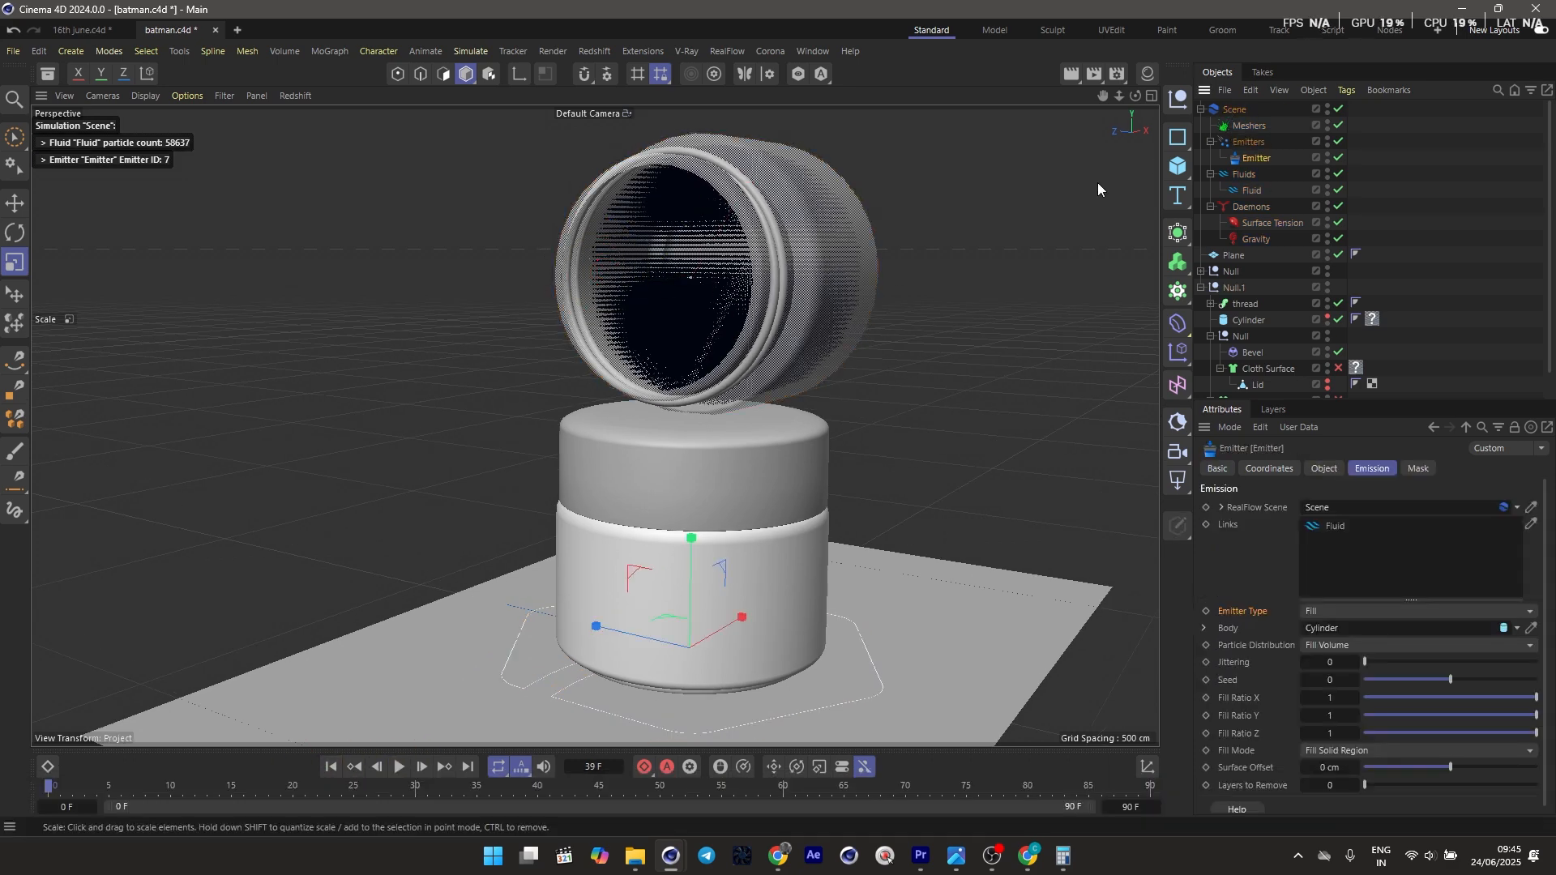
# Add RealFlow Collider and Volume tags to the opened jar's Body object
pyautogui.scroll(-1, 1489, 281)
pyautogui.click(1256, 392)
pyautogui.rightClick(1256, 392)
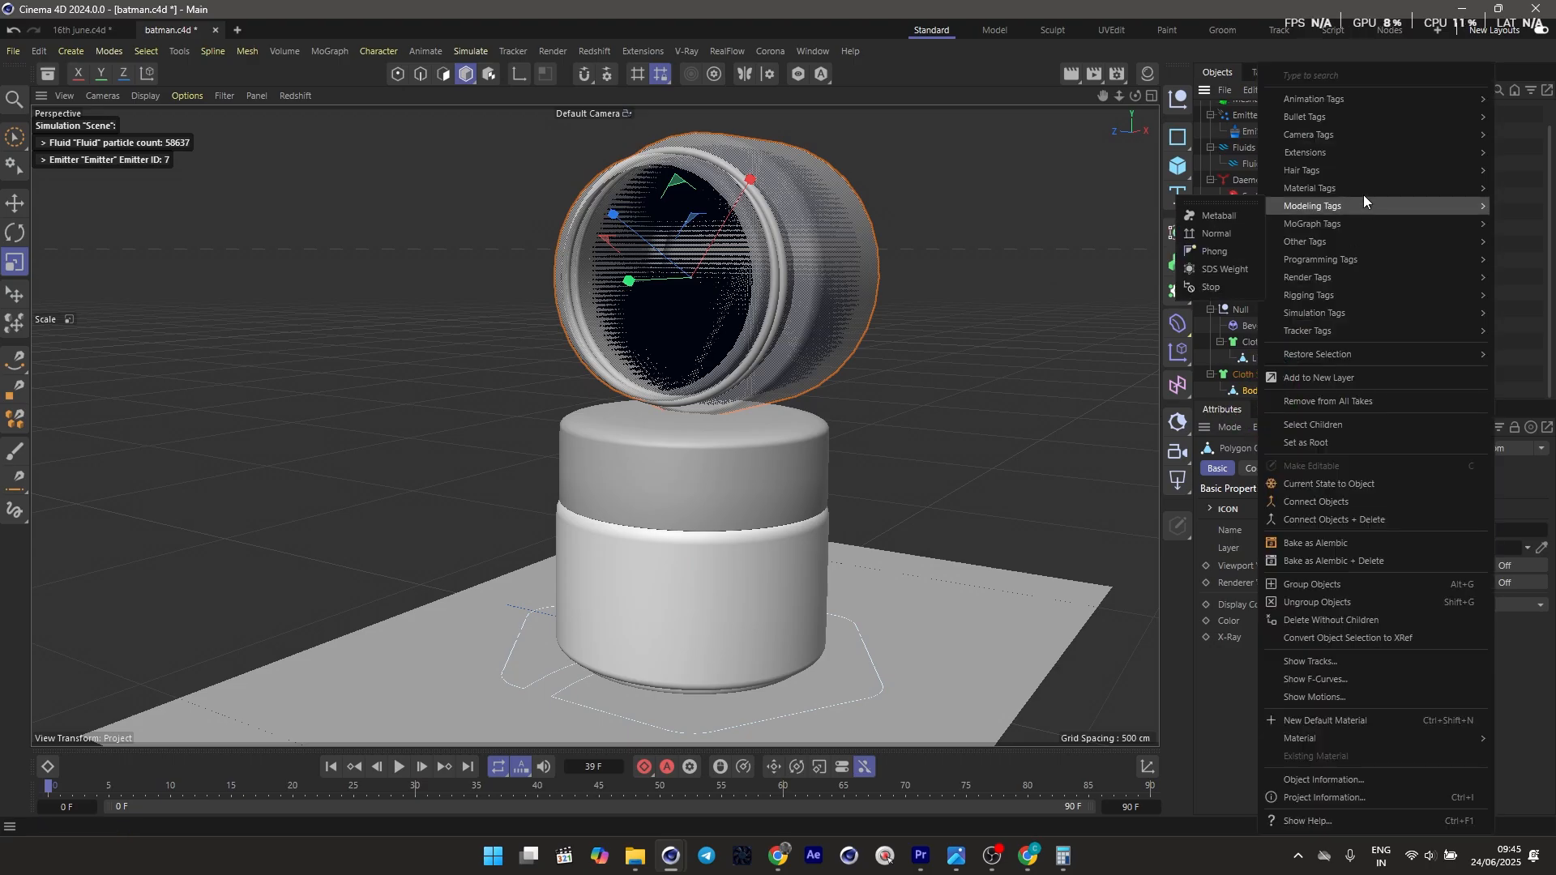
pyautogui.moveTo(1338, 154)
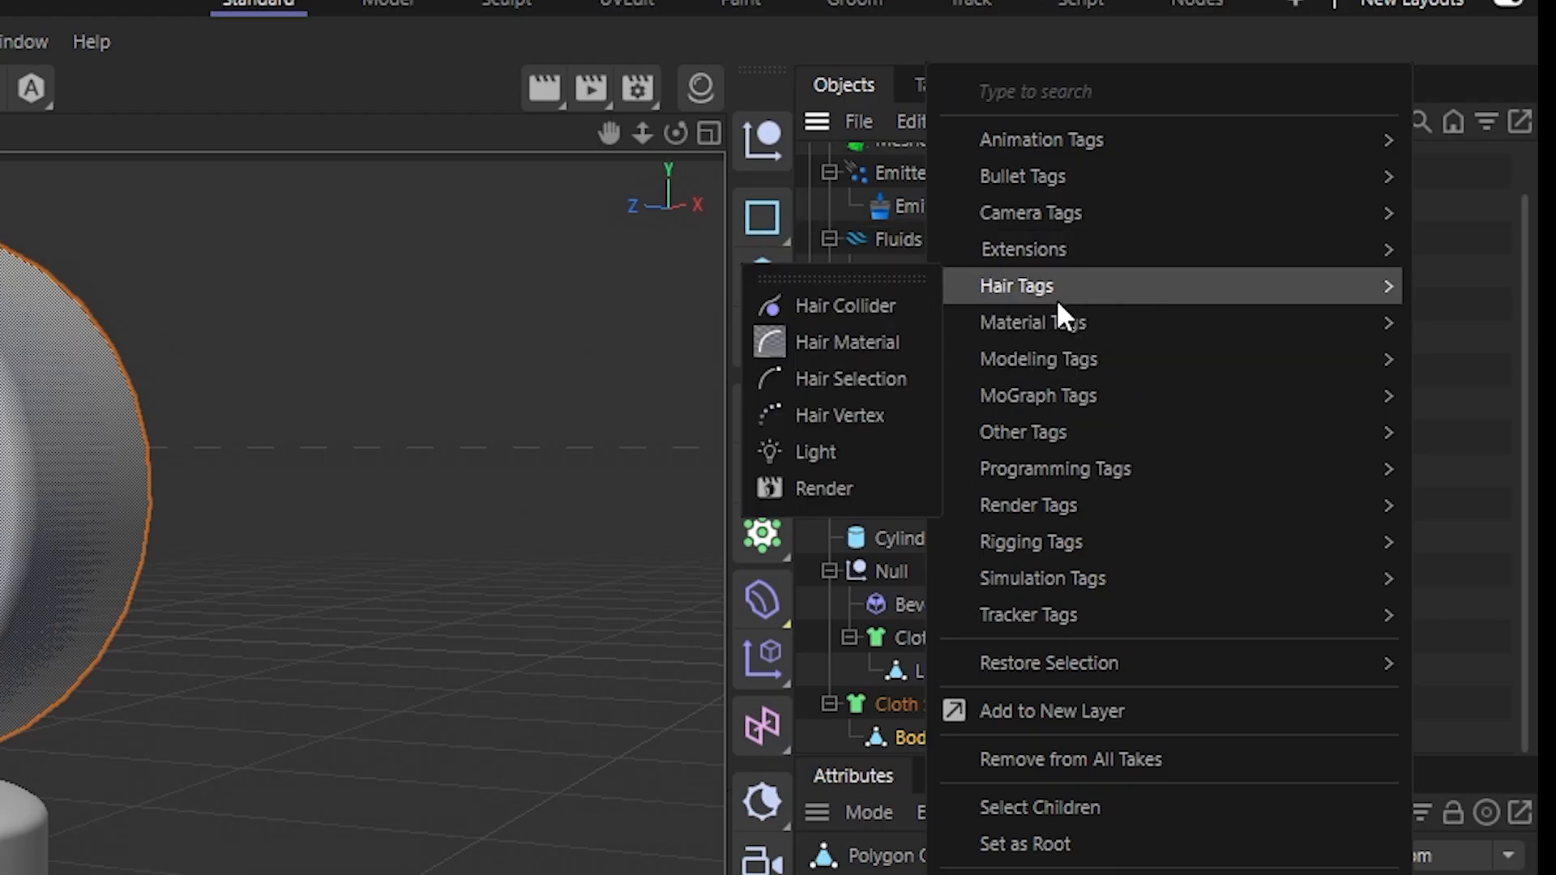
pyautogui.click(1023, 307)
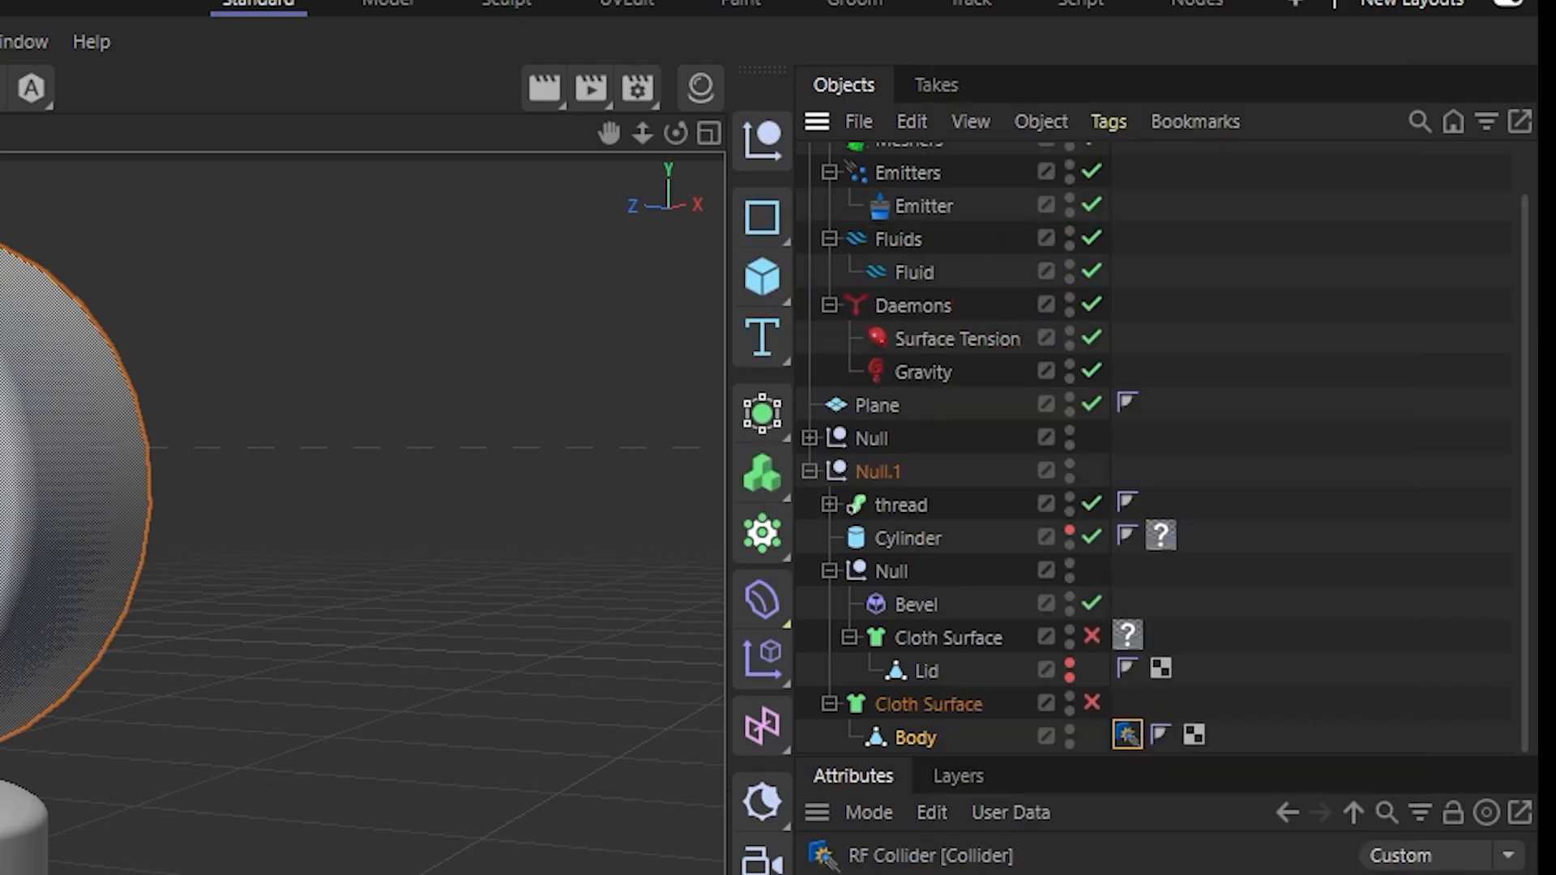
pyautogui.rightClick(922, 746)
pyautogui.moveTo(1037, 288)
pyautogui.moveTo(1019, 249)
pyautogui.moveTo(886, 295)
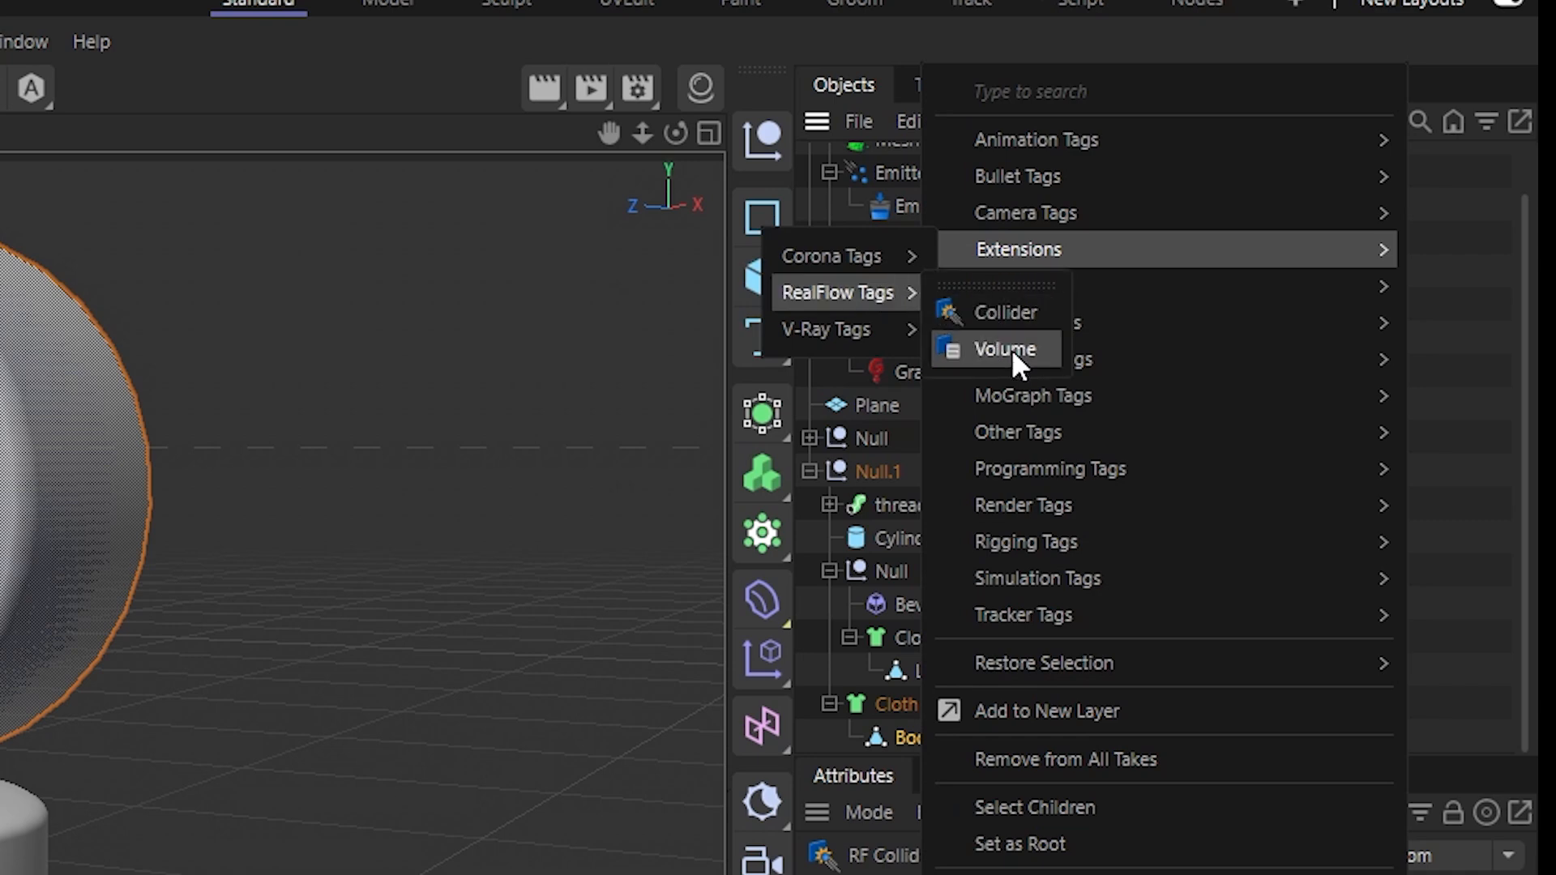
pyautogui.click(1009, 350)
# Show the collision geometry of the Body's RealFlow Collider and enable the Cloth Surface above Body
pyautogui.click(1159, 734)
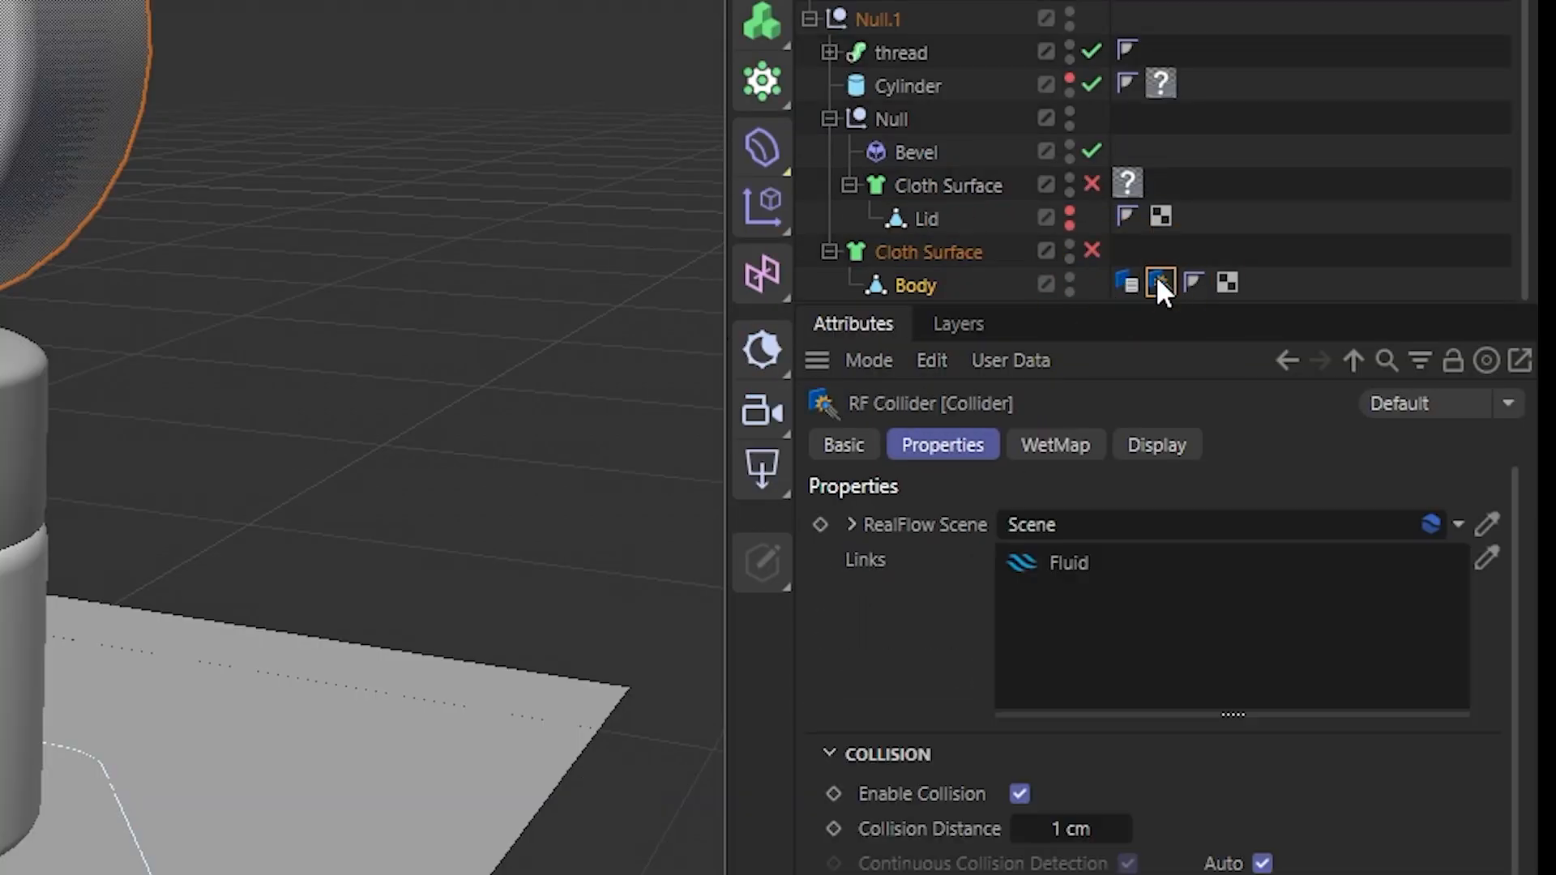
pyautogui.click(1125, 732)
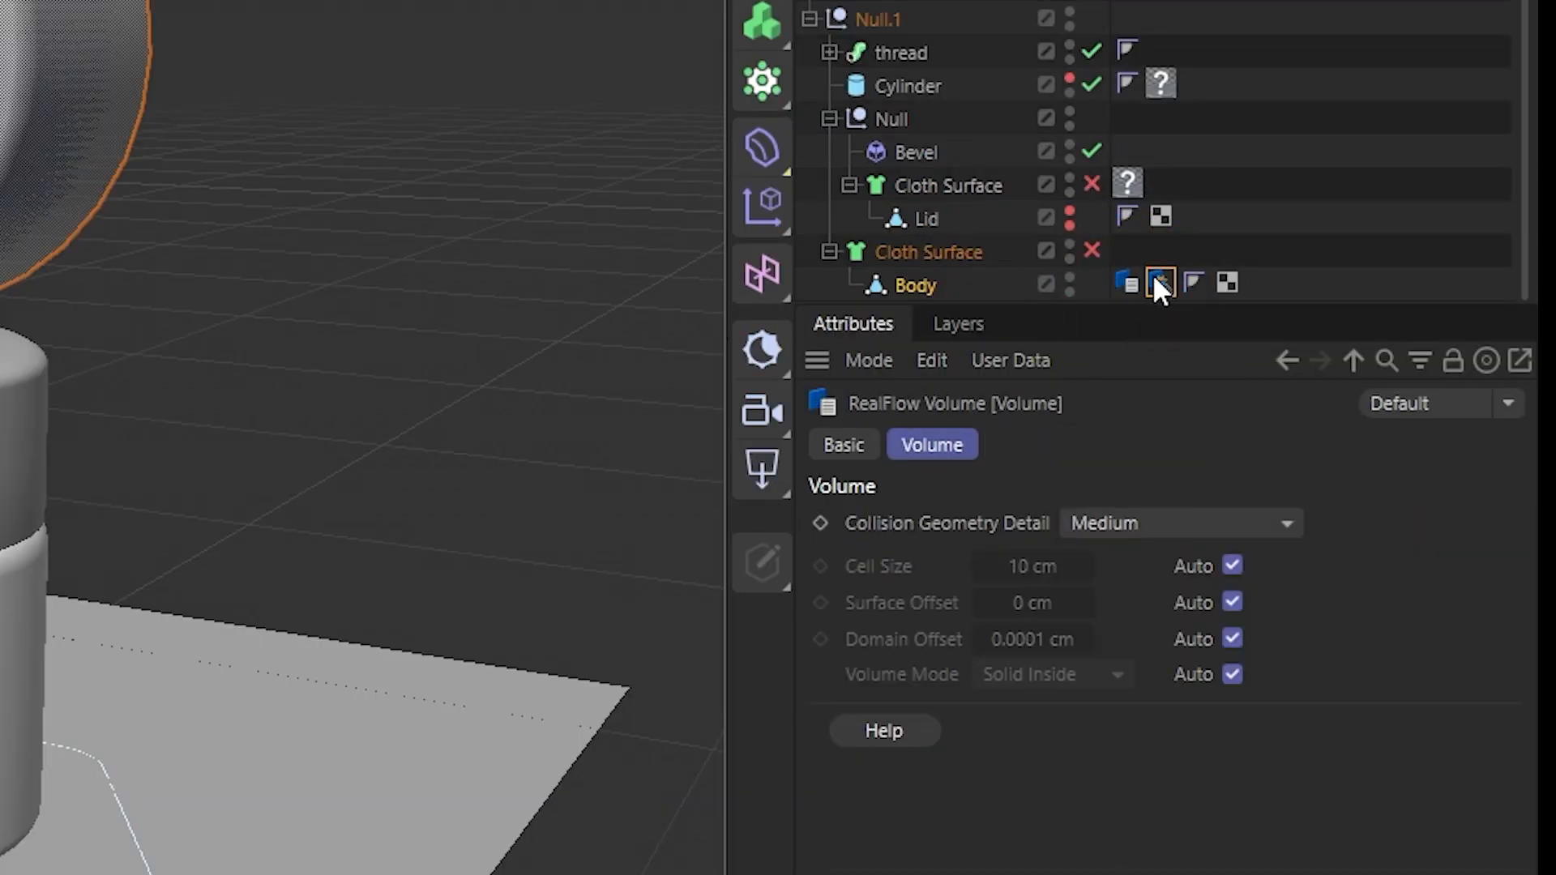
pyautogui.click(1159, 282)
pyautogui.click(1156, 445)
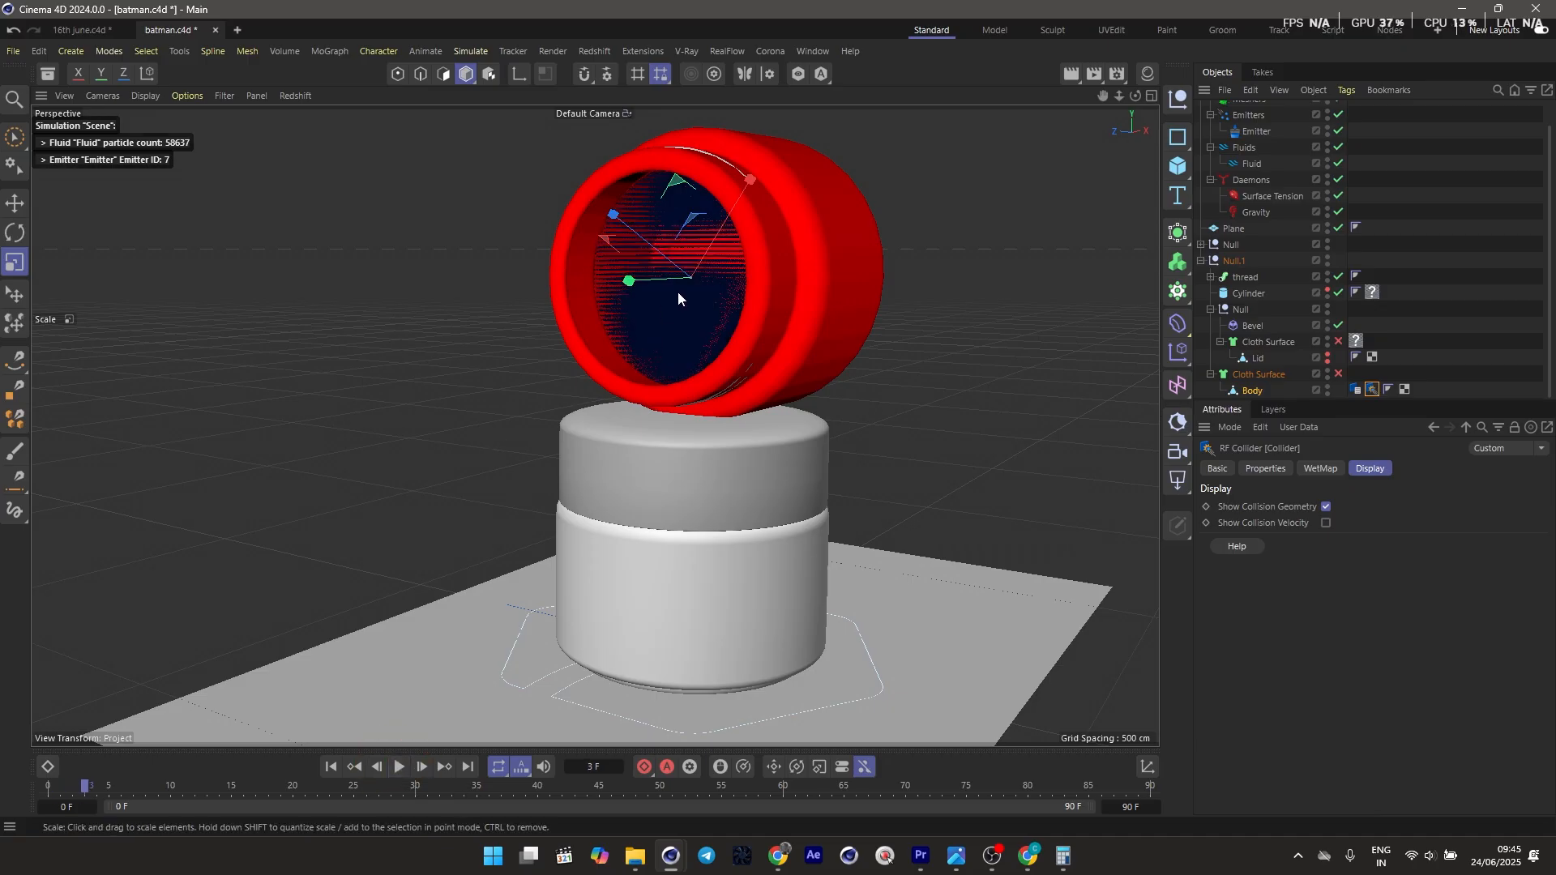
pyautogui.keyDown('alt'); pyautogui.moveTo(678, 290); pyautogui.dragTo(843, 344); pyautogui.keyUp('alt')
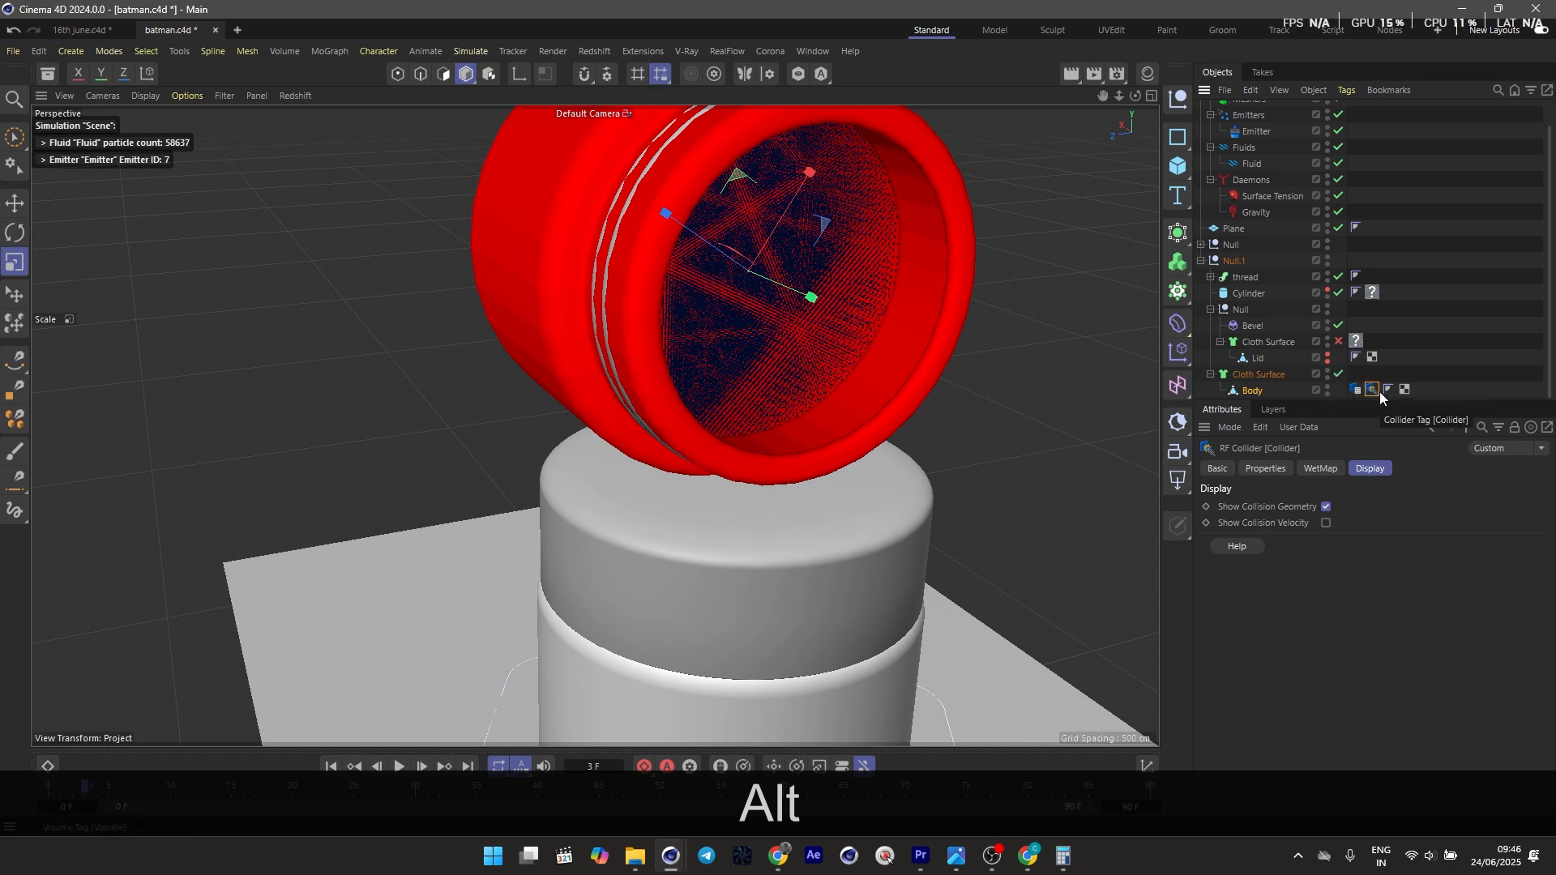
# Try the RealFlow Collider and Volume tags on the Cloth Surface, replay the simulation, and return both tags to Body
pyautogui.moveTo(1373, 391); pyautogui.dragTo(1361, 382)
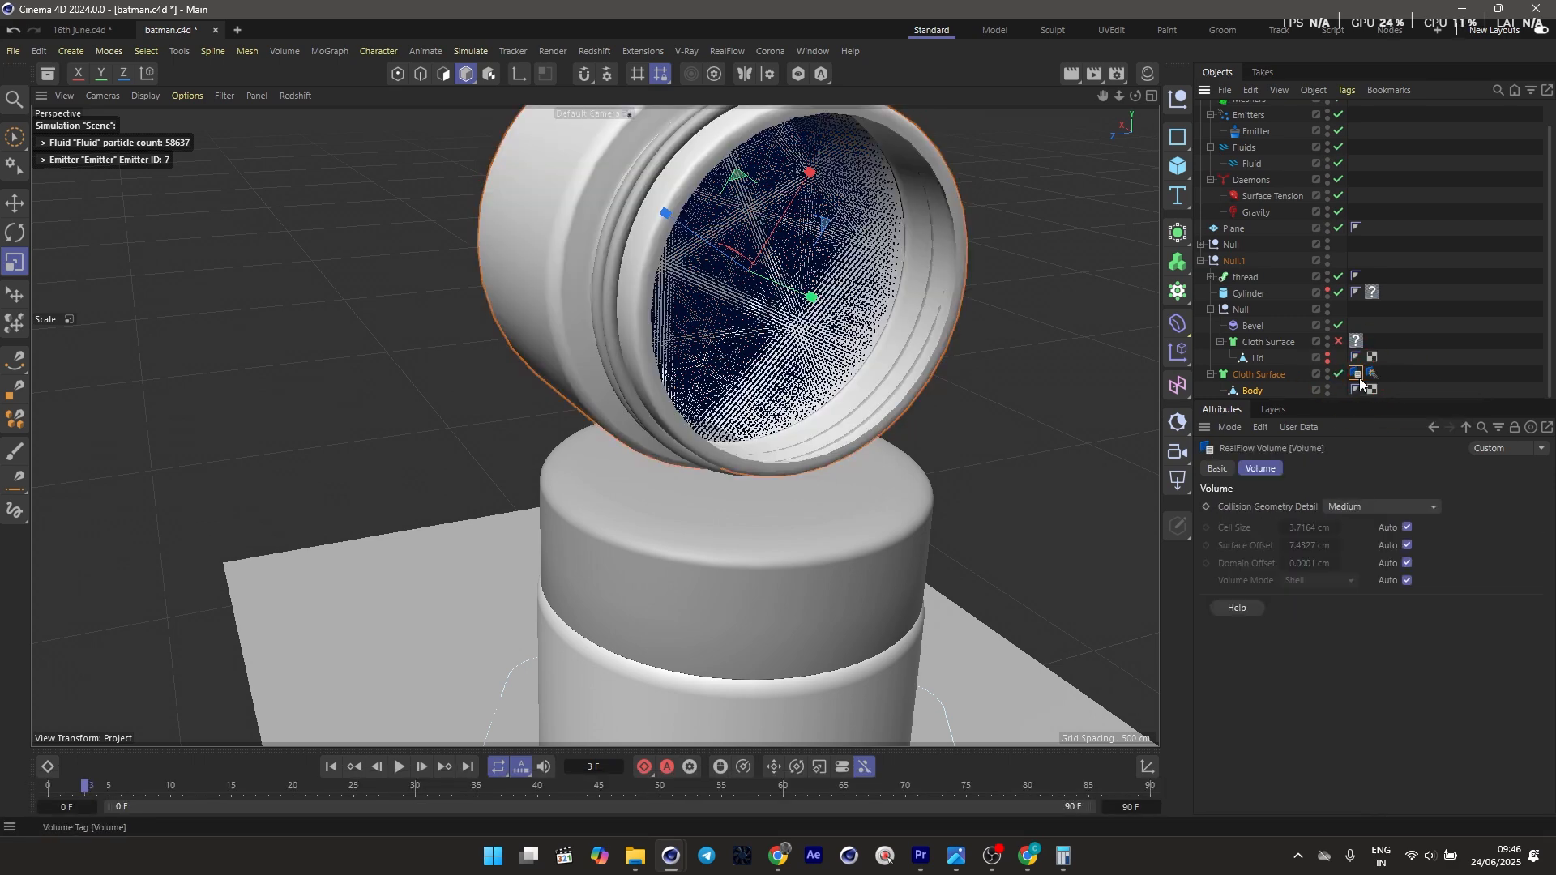
pyautogui.click(331, 766)
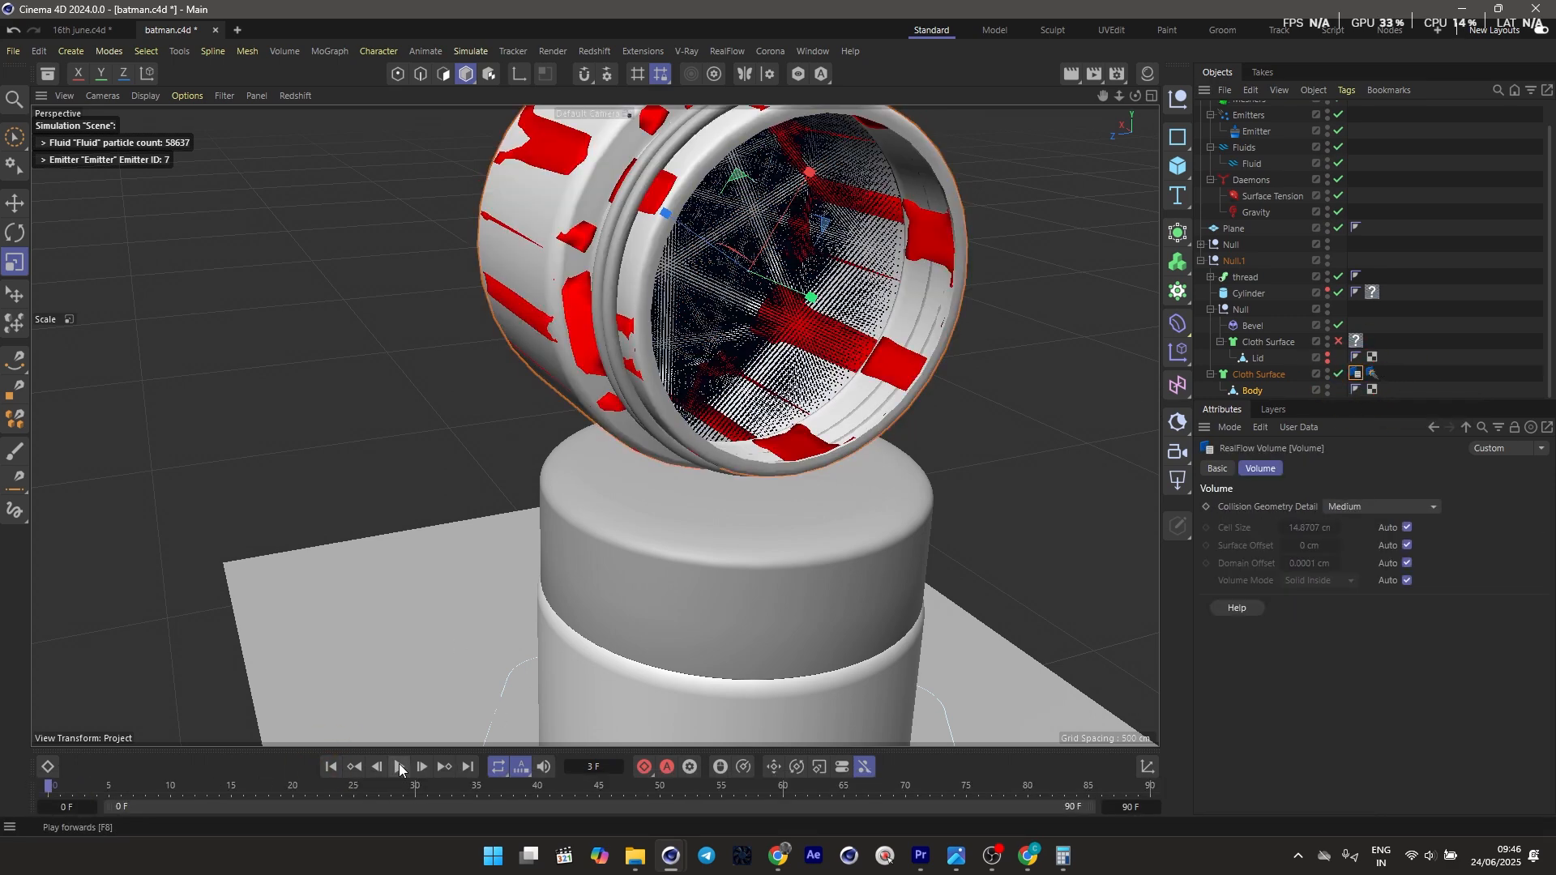
pyautogui.click(399, 767)
pyautogui.click(400, 767)
pyautogui.keyDown('alt'); pyautogui.moveTo(567, 405); pyautogui.dragTo(1360, 240); pyautogui.keyUp('alt')
pyautogui.moveTo(1362, 379); pyautogui.dragTo(1366, 384)
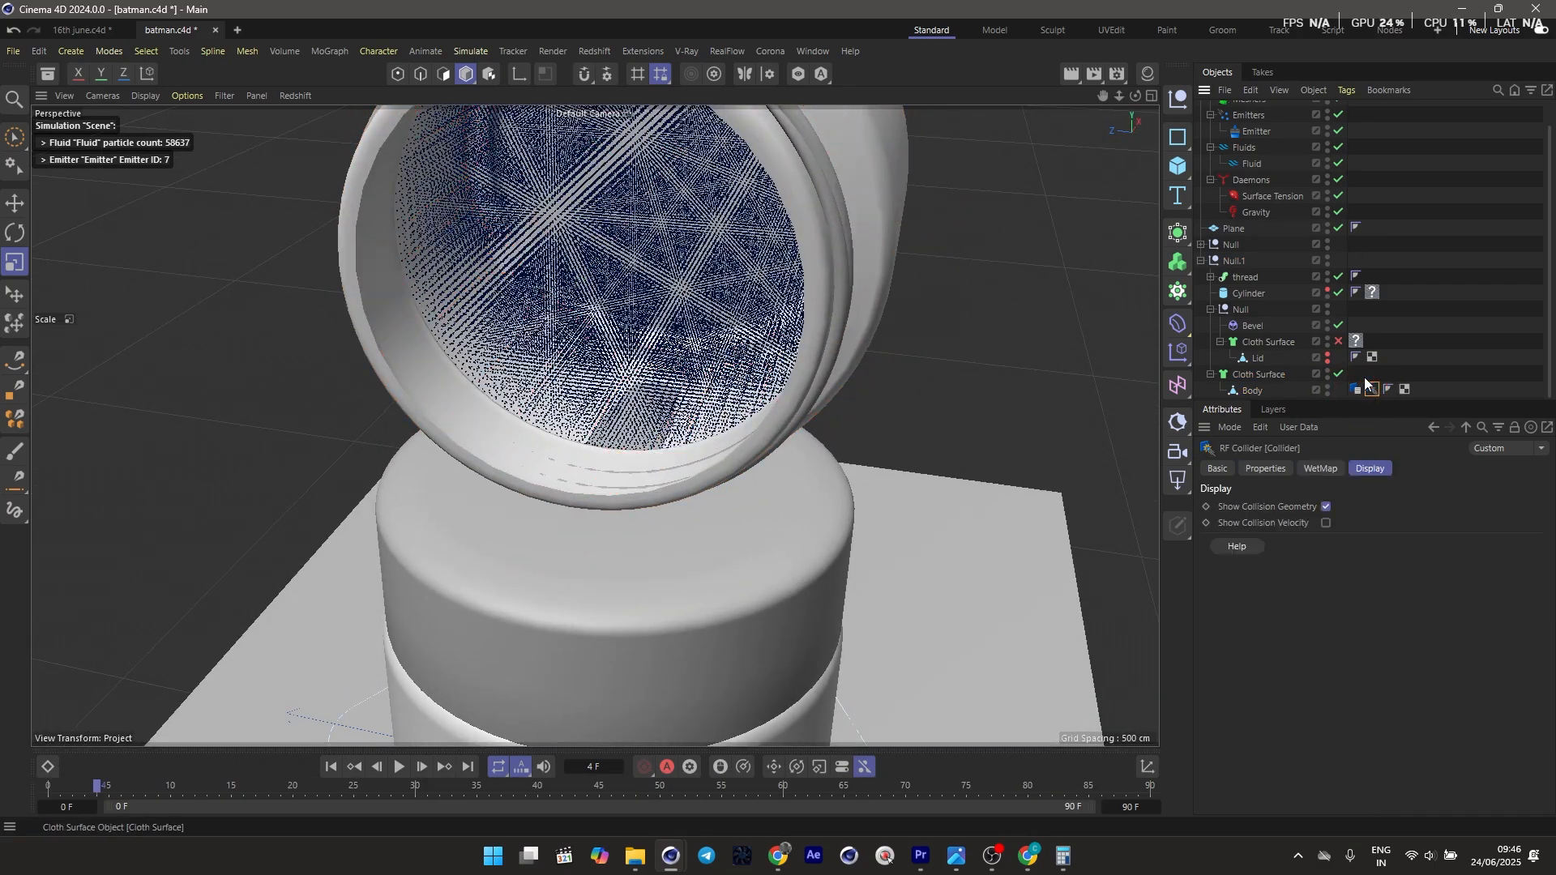
# Review the Body Collider's collision and interaction properties along with the Cloth Surface's thickness setting
pyautogui.click(1369, 391)
pyautogui.click(1285, 464)
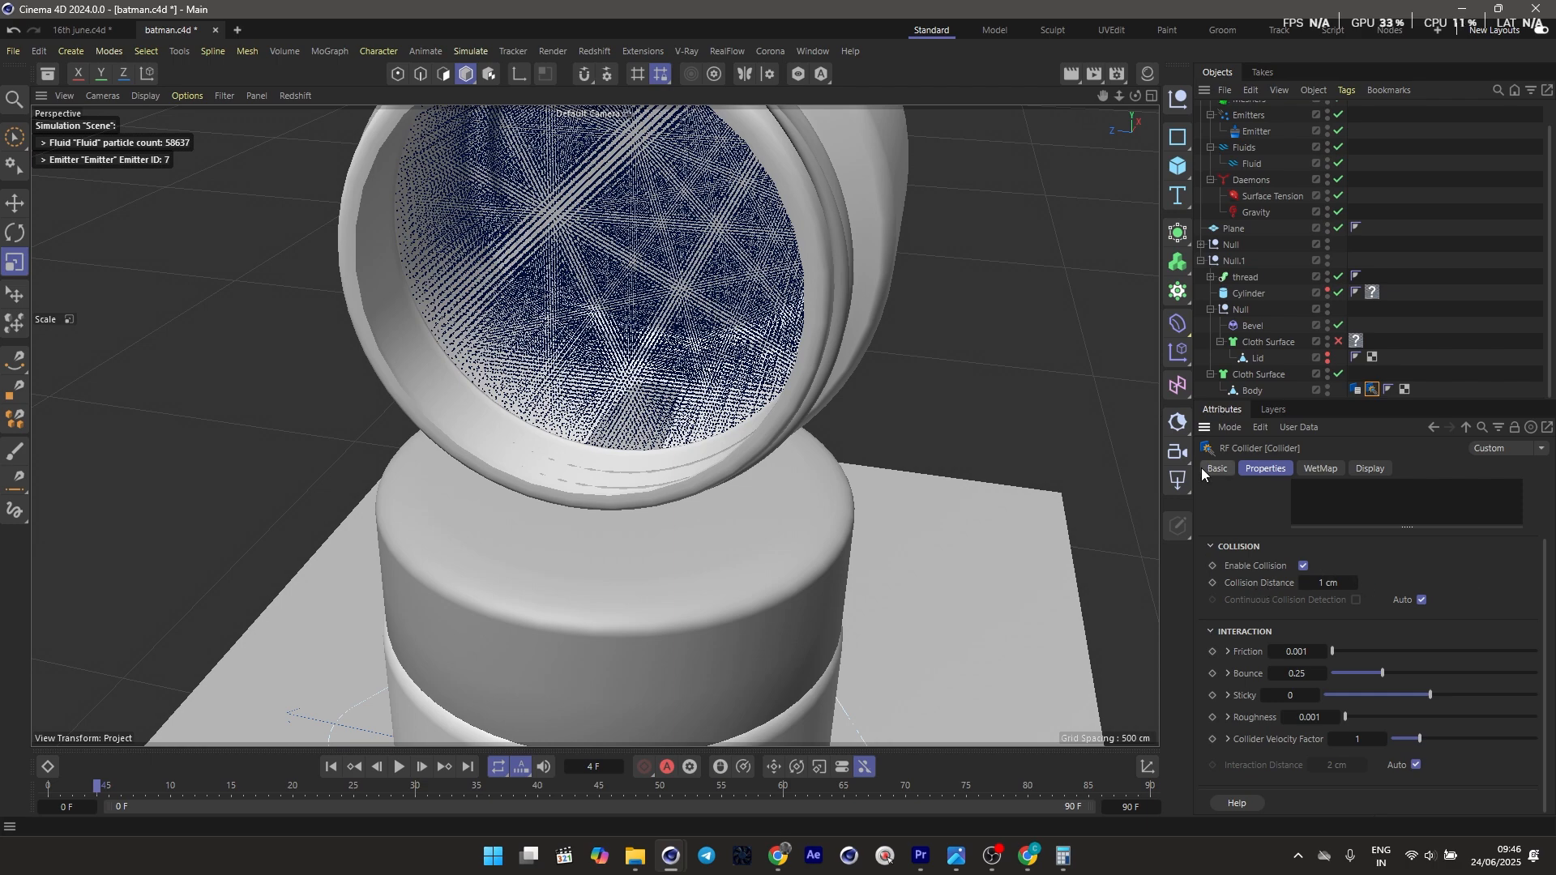
pyautogui.click(1257, 375)
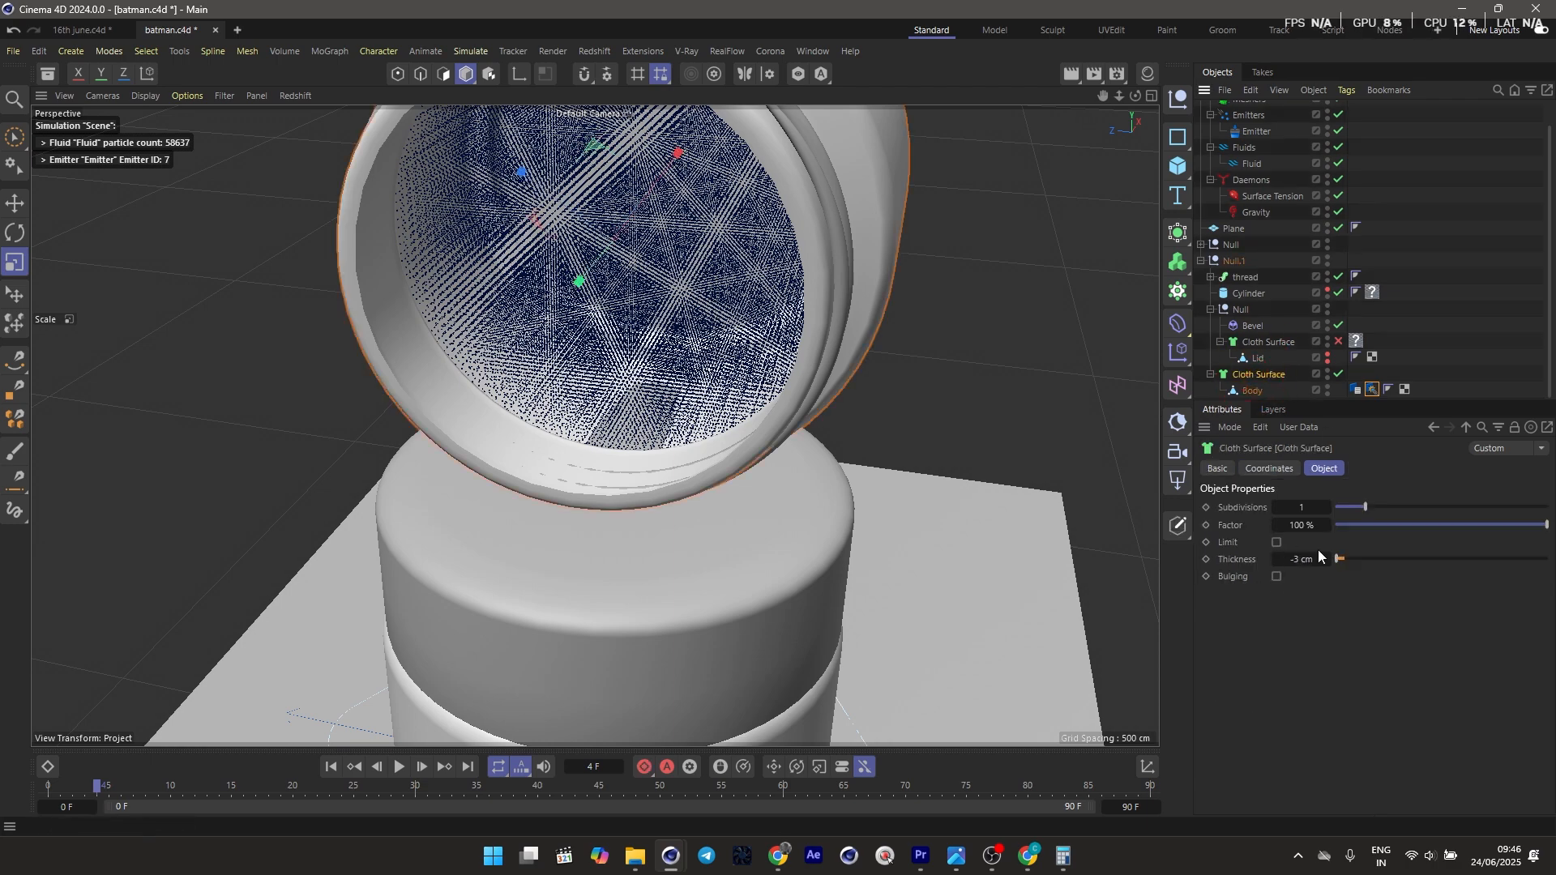
pyautogui.click(1371, 390)
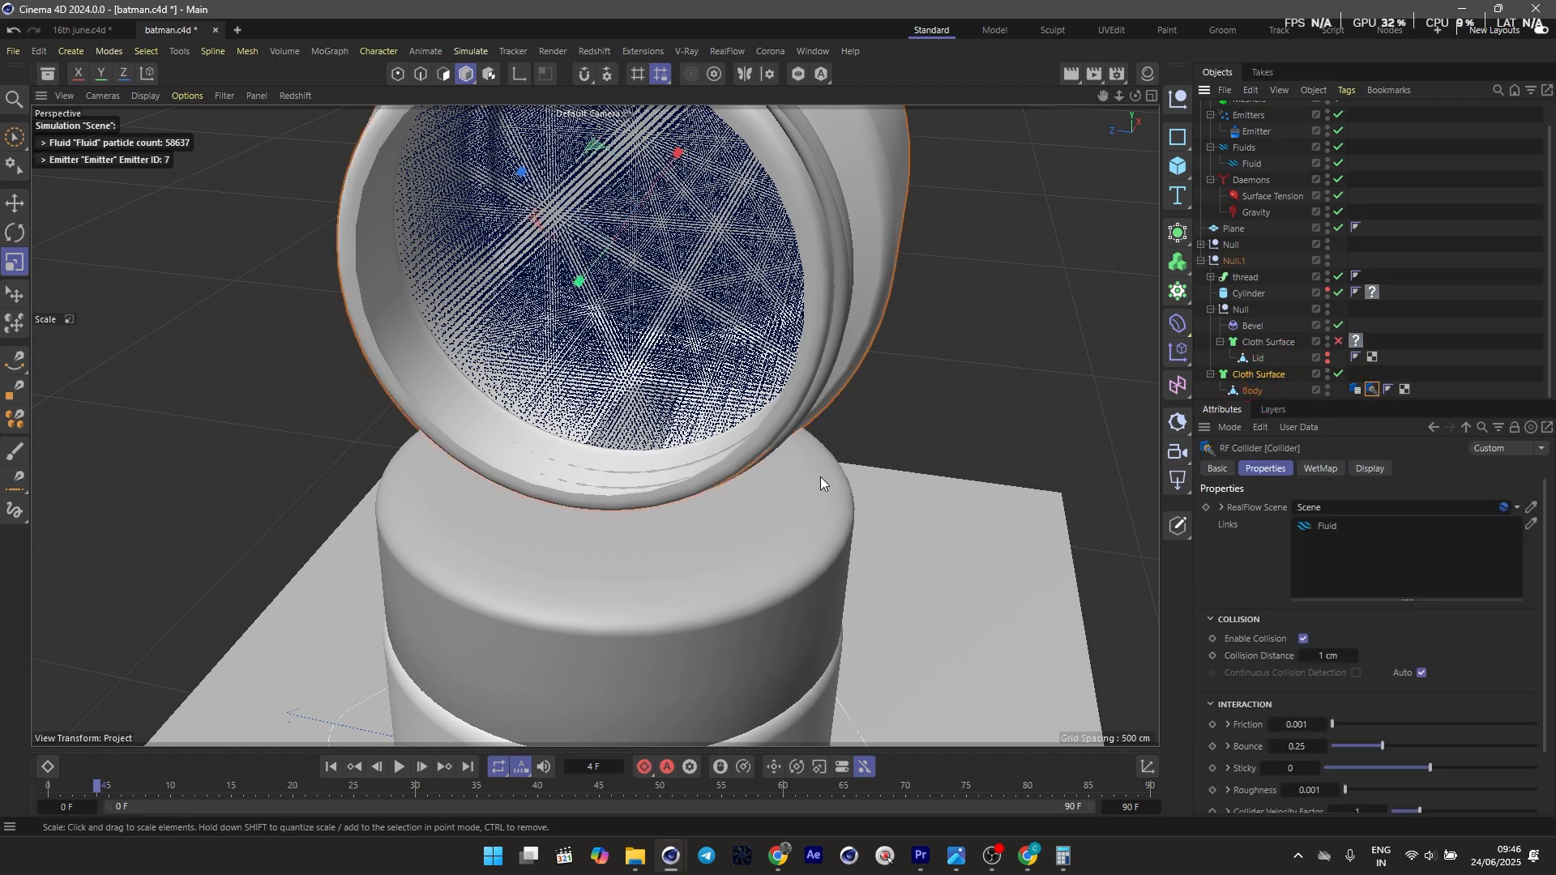
# Replay the simulation with both tags on Body and examine the collision geometry around the opened jar
pyautogui.keyDown('alt'); pyautogui.moveTo(793, 413); pyautogui.dragTo(940, 414); pyautogui.keyUp('alt')
pyautogui.moveTo(789, 503); pyautogui.dragTo(637, 418)
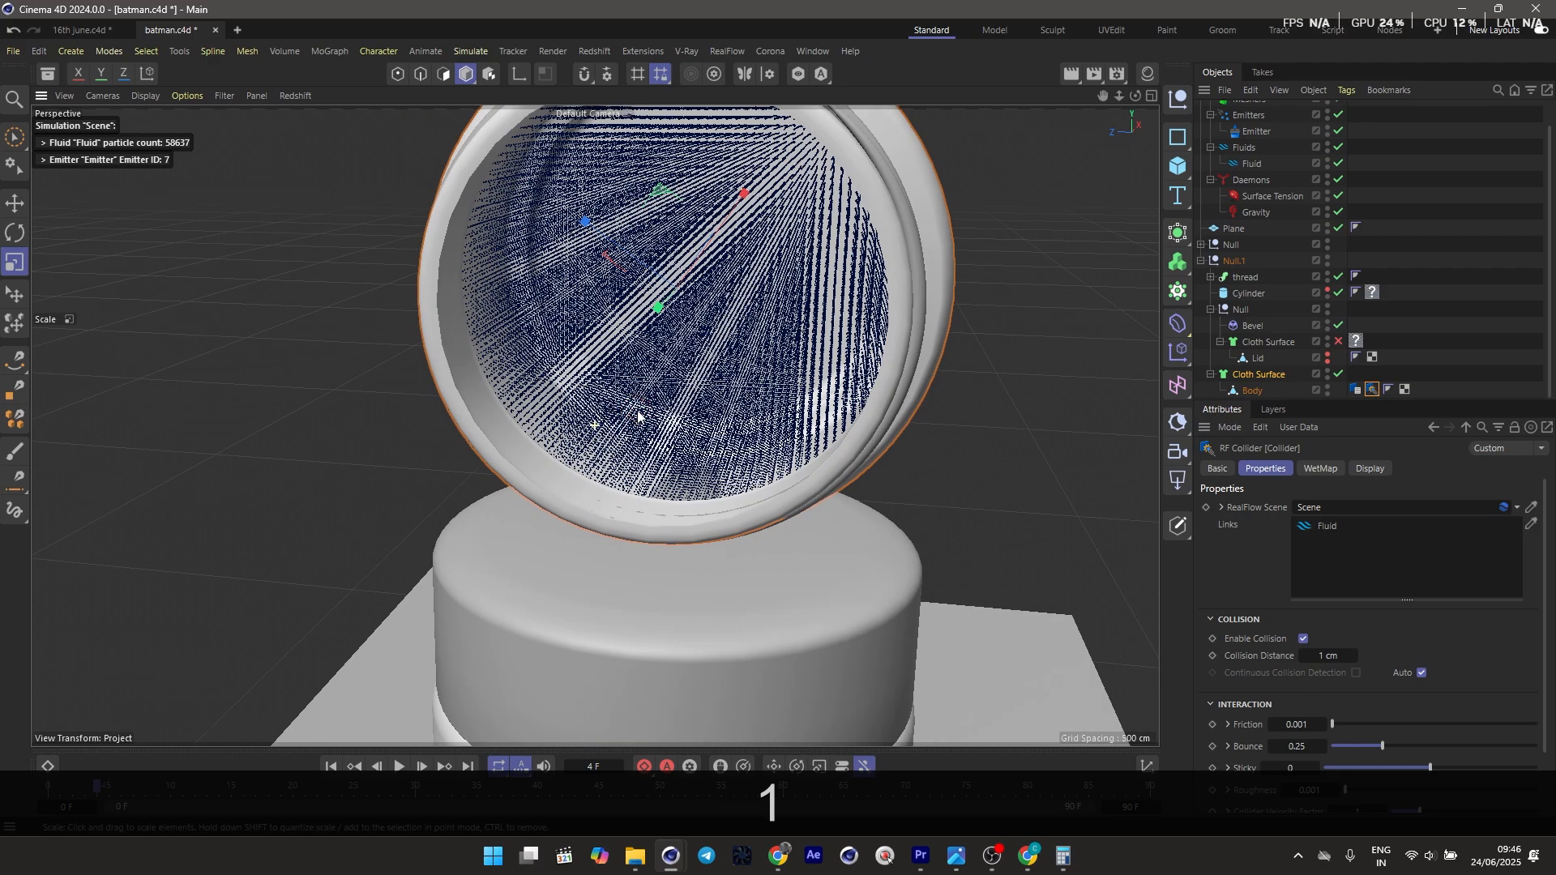
pyautogui.click(397, 766)
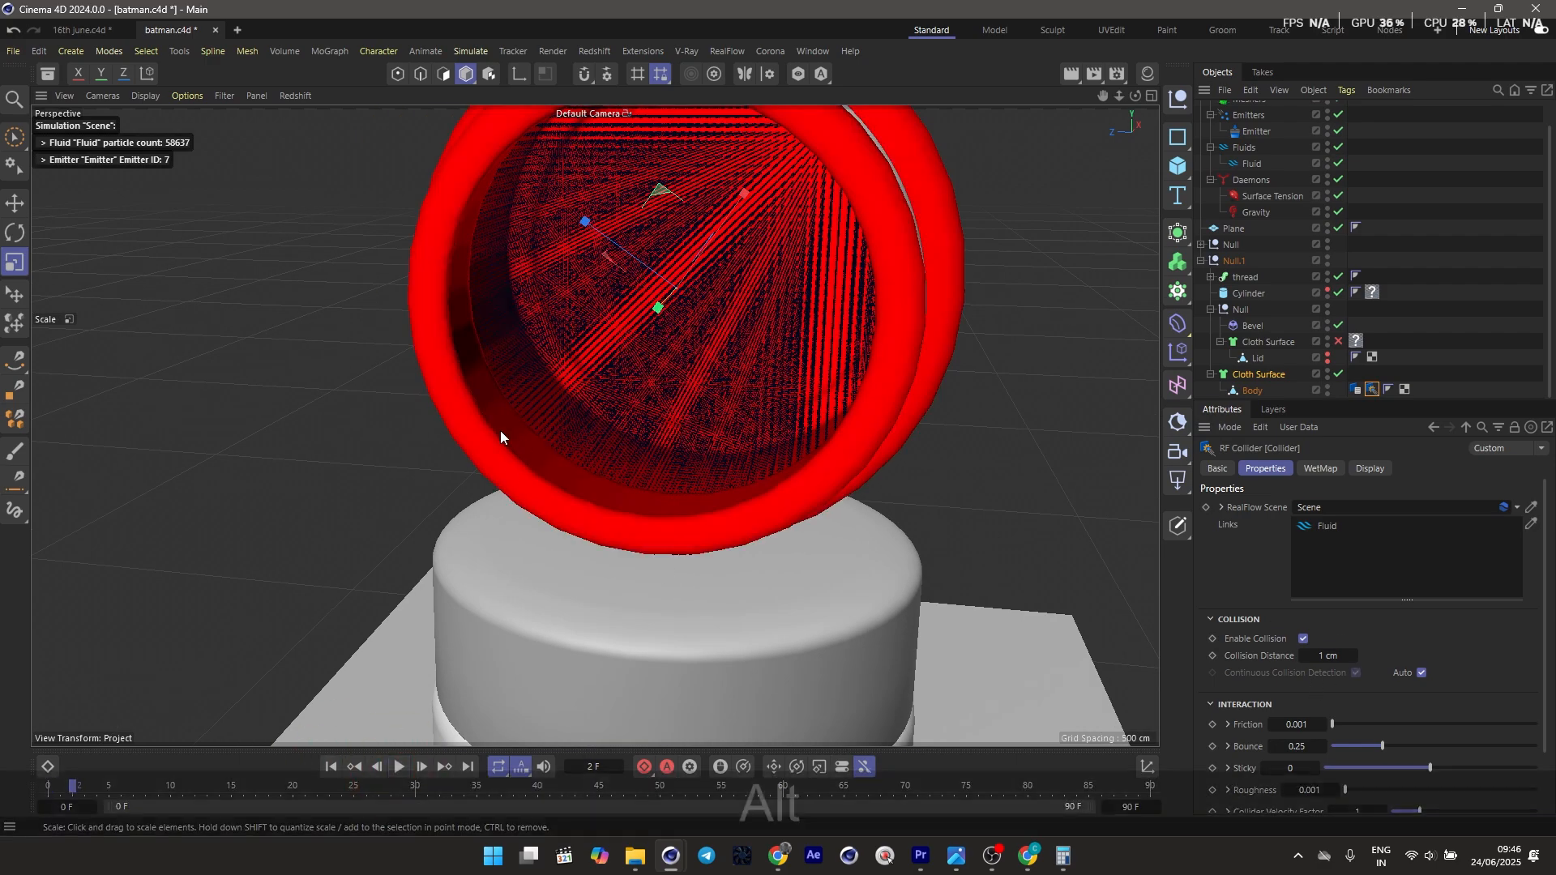
pyautogui.keyDown('alt'); pyautogui.moveTo(500, 430); pyautogui.dragTo(580, 387); pyautogui.keyUp('alt')
pyautogui.scroll(-3, 435, 406)
pyautogui.press('1')
# Try Low as the Body Volume tag's Collision Geometry Detail and replay the simulation from the first frame
pyautogui.click(1355, 390)
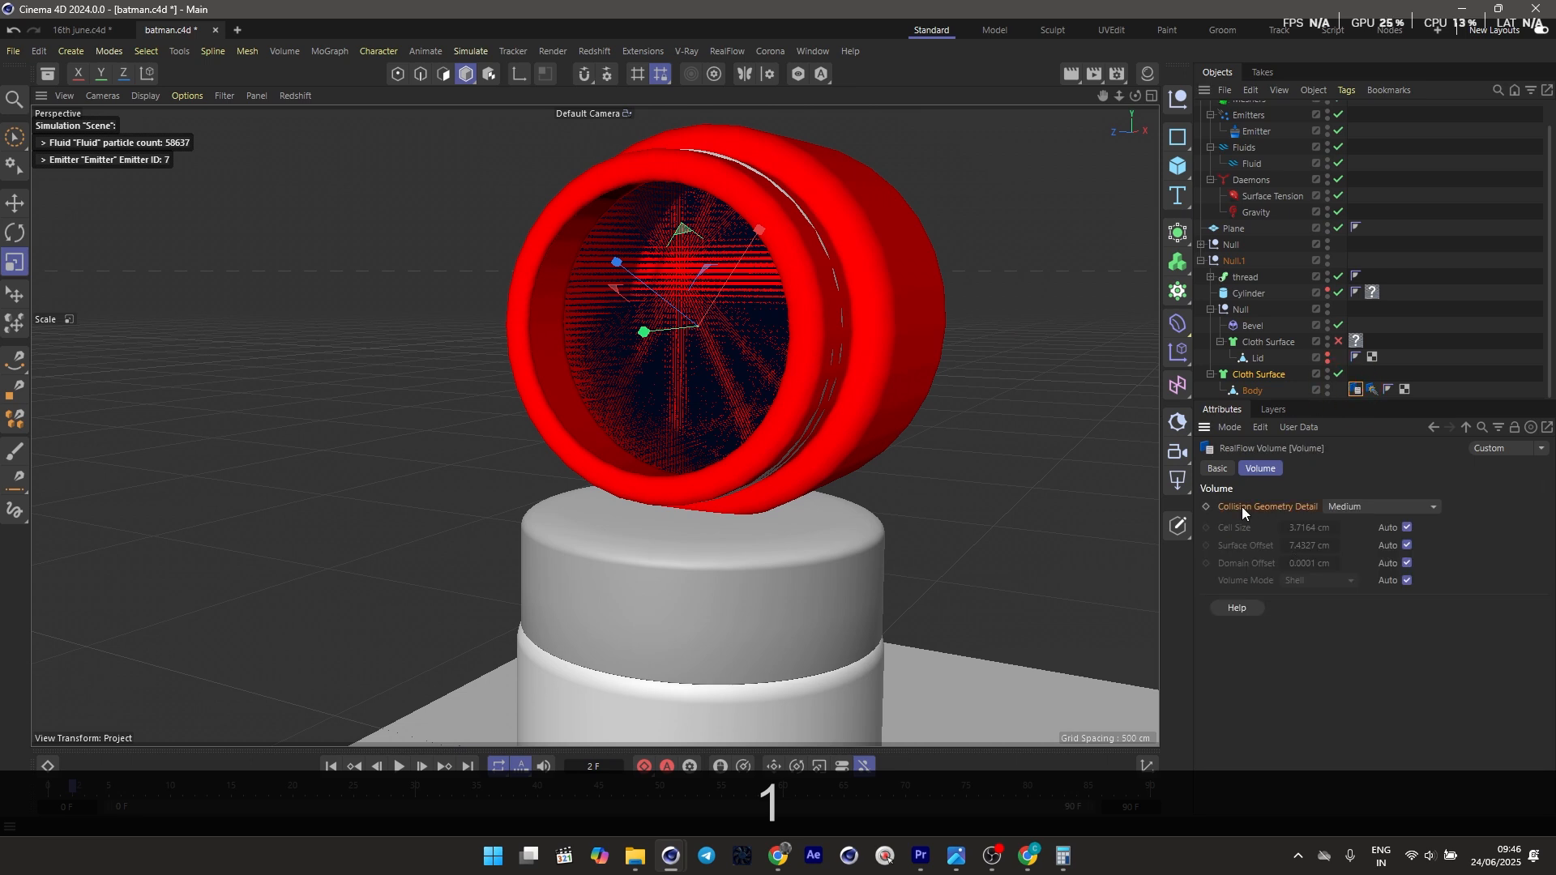
pyautogui.click(1364, 508)
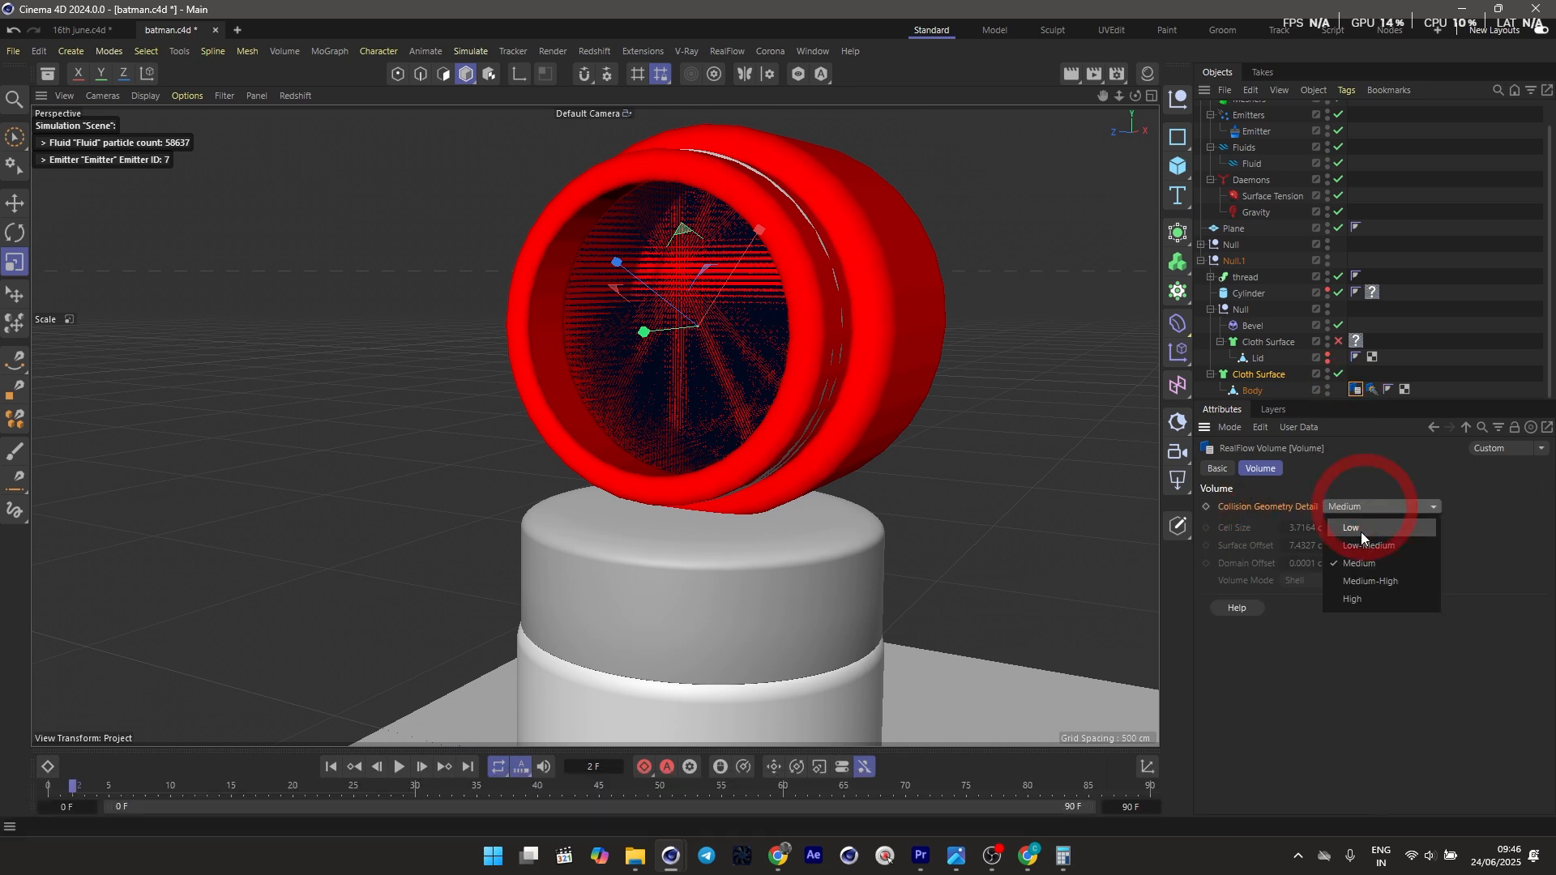
pyautogui.click(1355, 528)
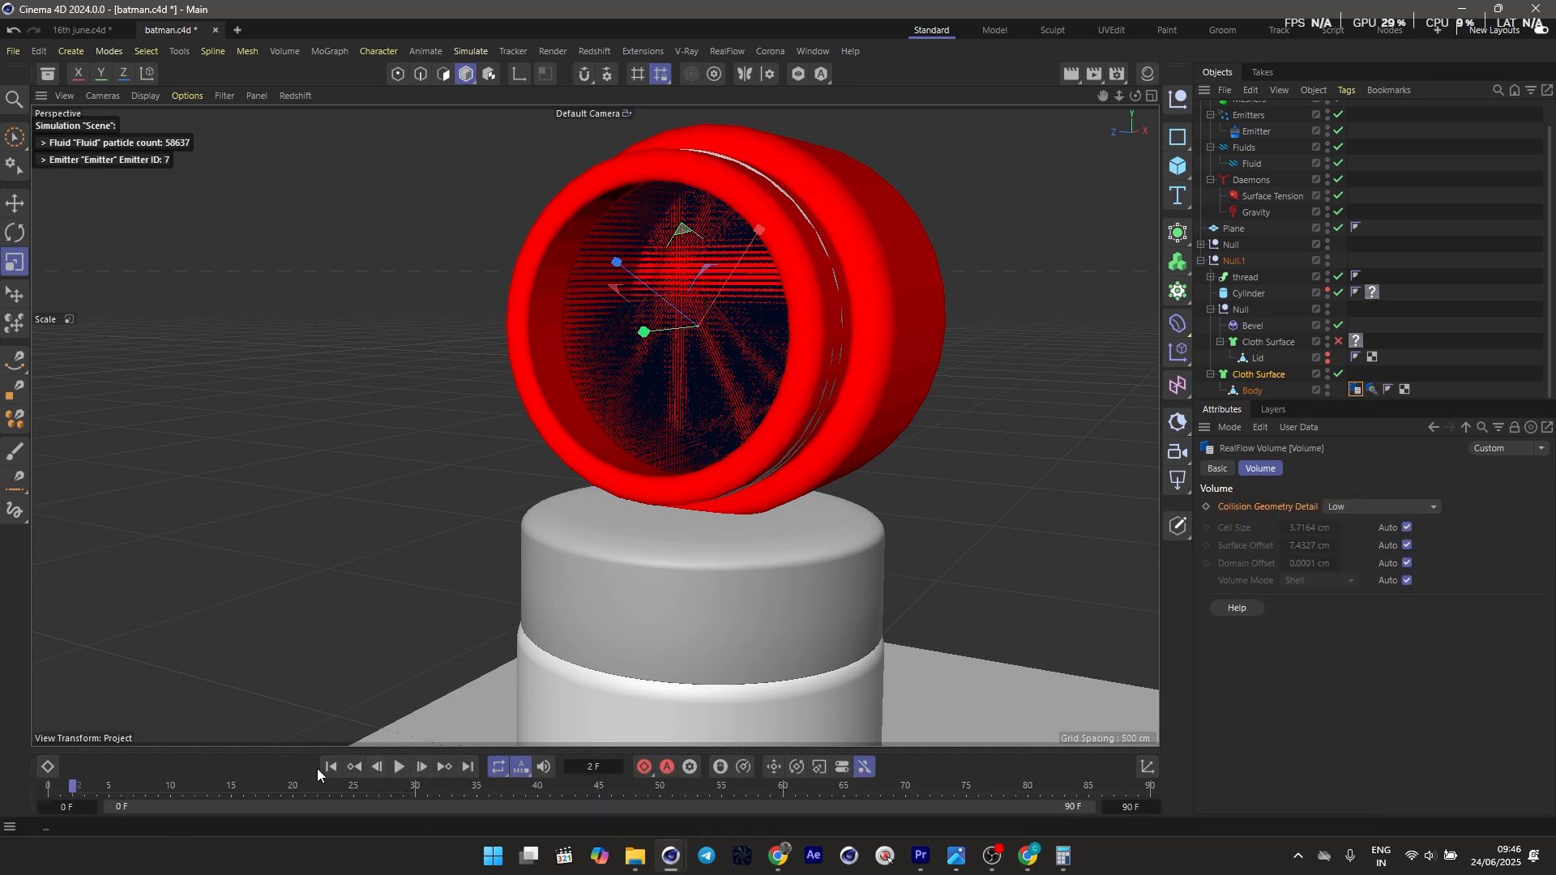
pyautogui.click(321, 767)
pyautogui.click(401, 766)
# Try High as the Body Volume tag's Collision Geometry Detail, replay the simulation and inspect the collision shell
pyautogui.click(1357, 508)
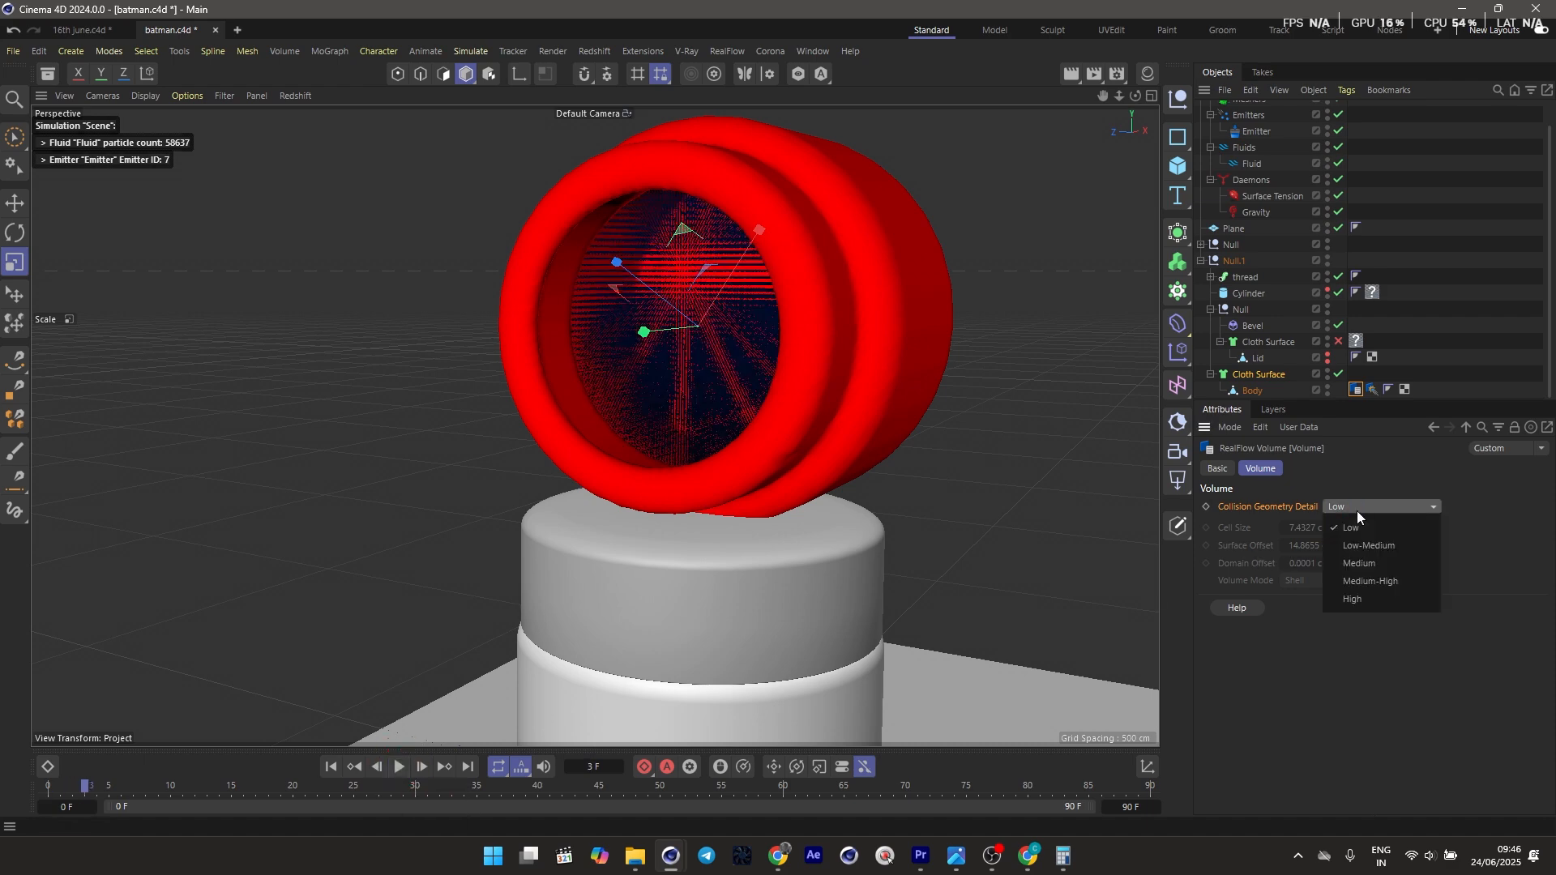
pyautogui.click(1349, 586)
pyautogui.click(402, 767)
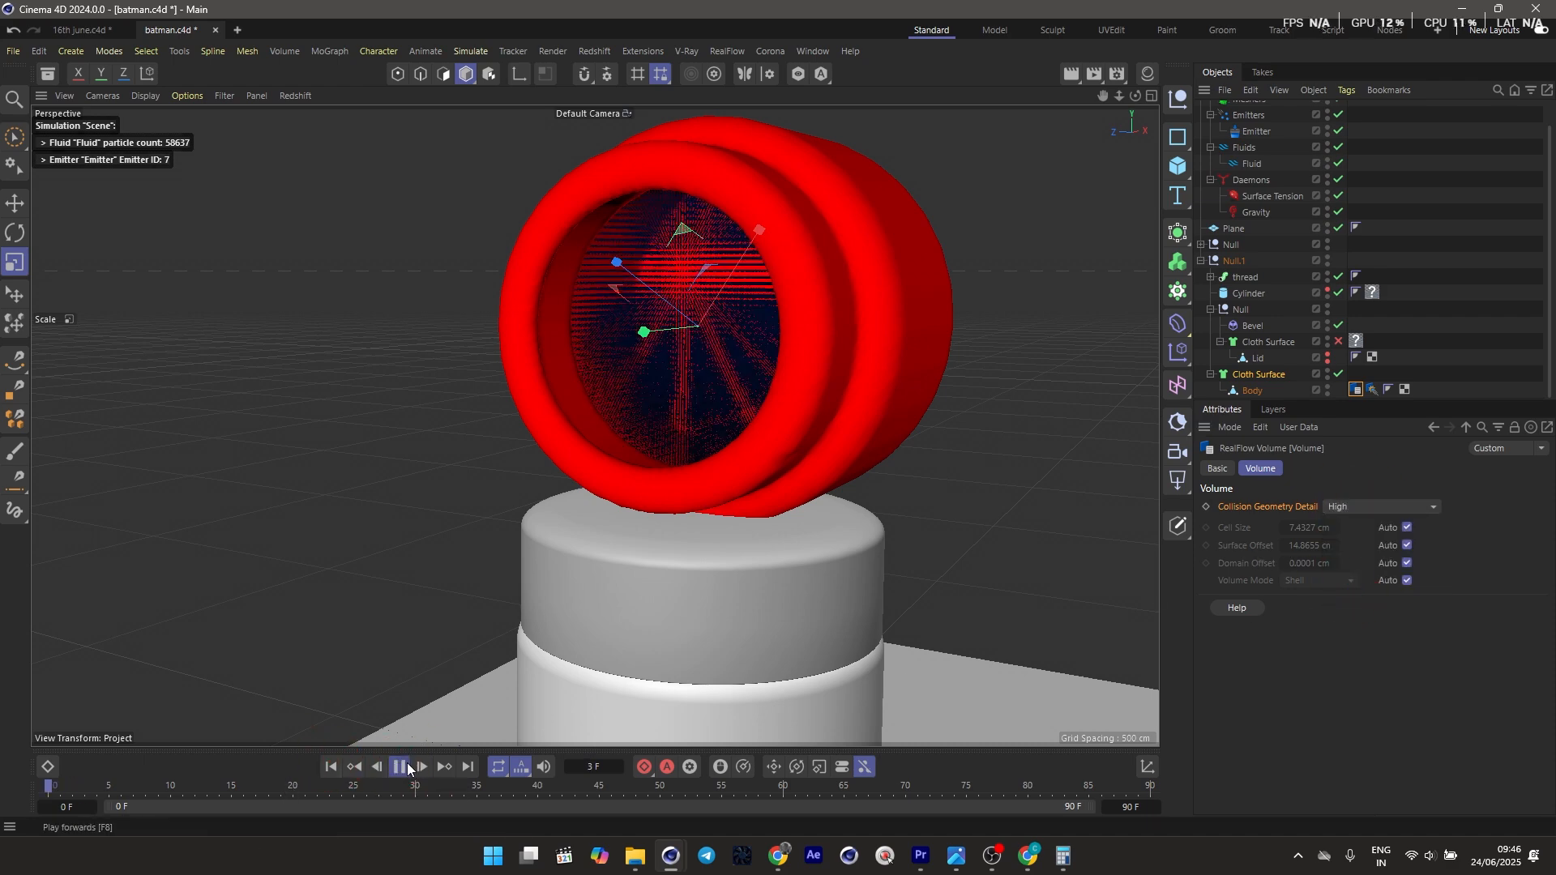
pyautogui.click(407, 768)
pyautogui.keyDown('alt'); pyautogui.moveTo(689, 371); pyautogui.dragTo(494, 357, button='right'); pyautogui.keyUp('alt')
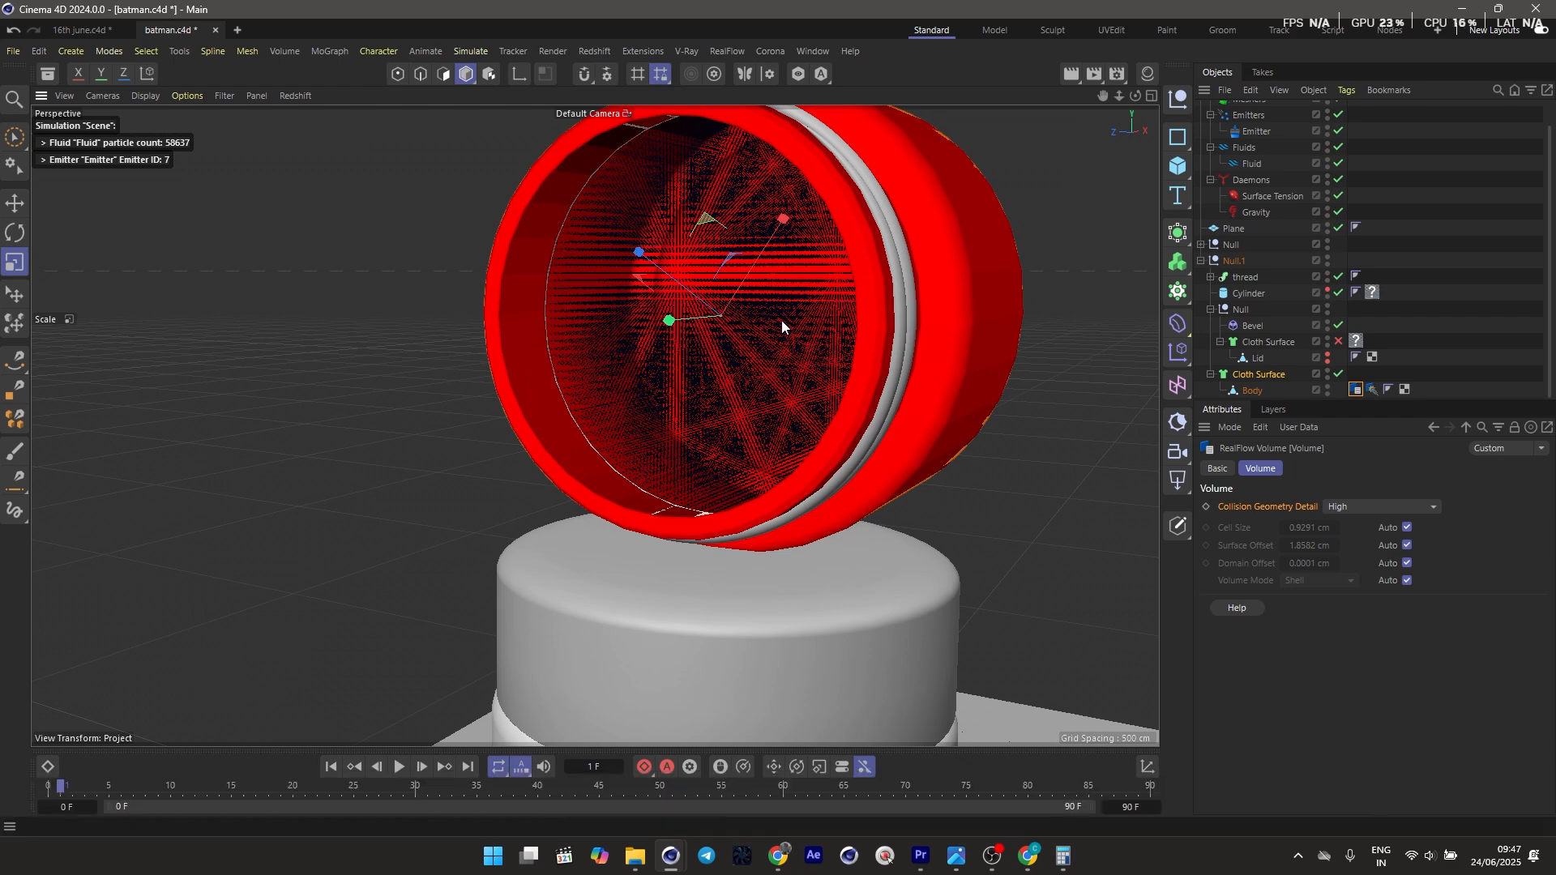
# Set the Body Volume tag's Collision Geometry Detail to Medium and replay the simulation
pyautogui.click(1377, 506)
pyautogui.click(1389, 583)
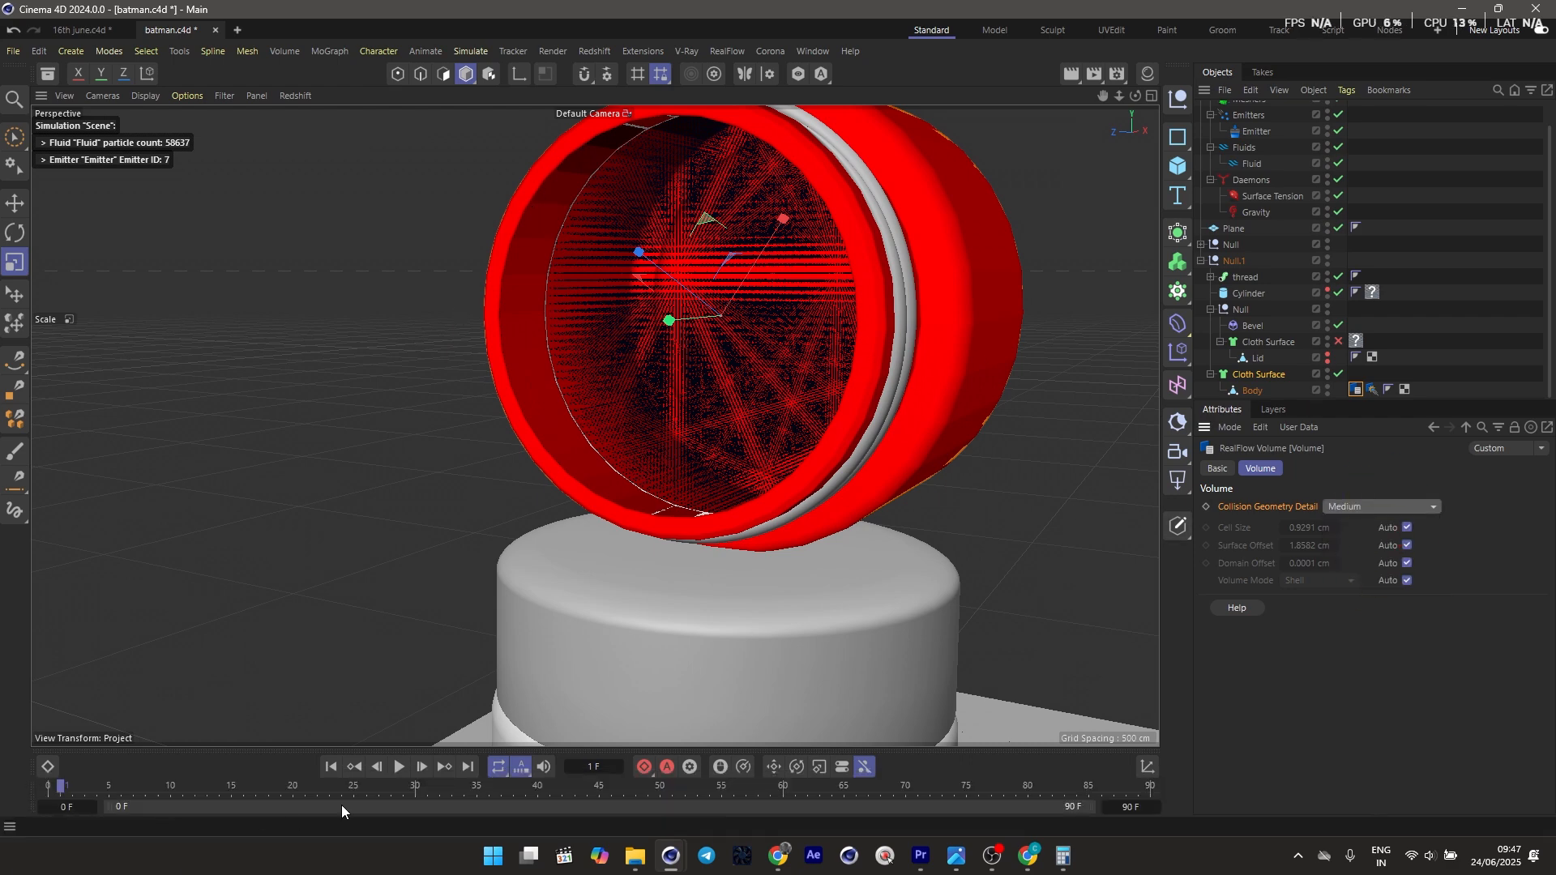
pyautogui.click(397, 766)
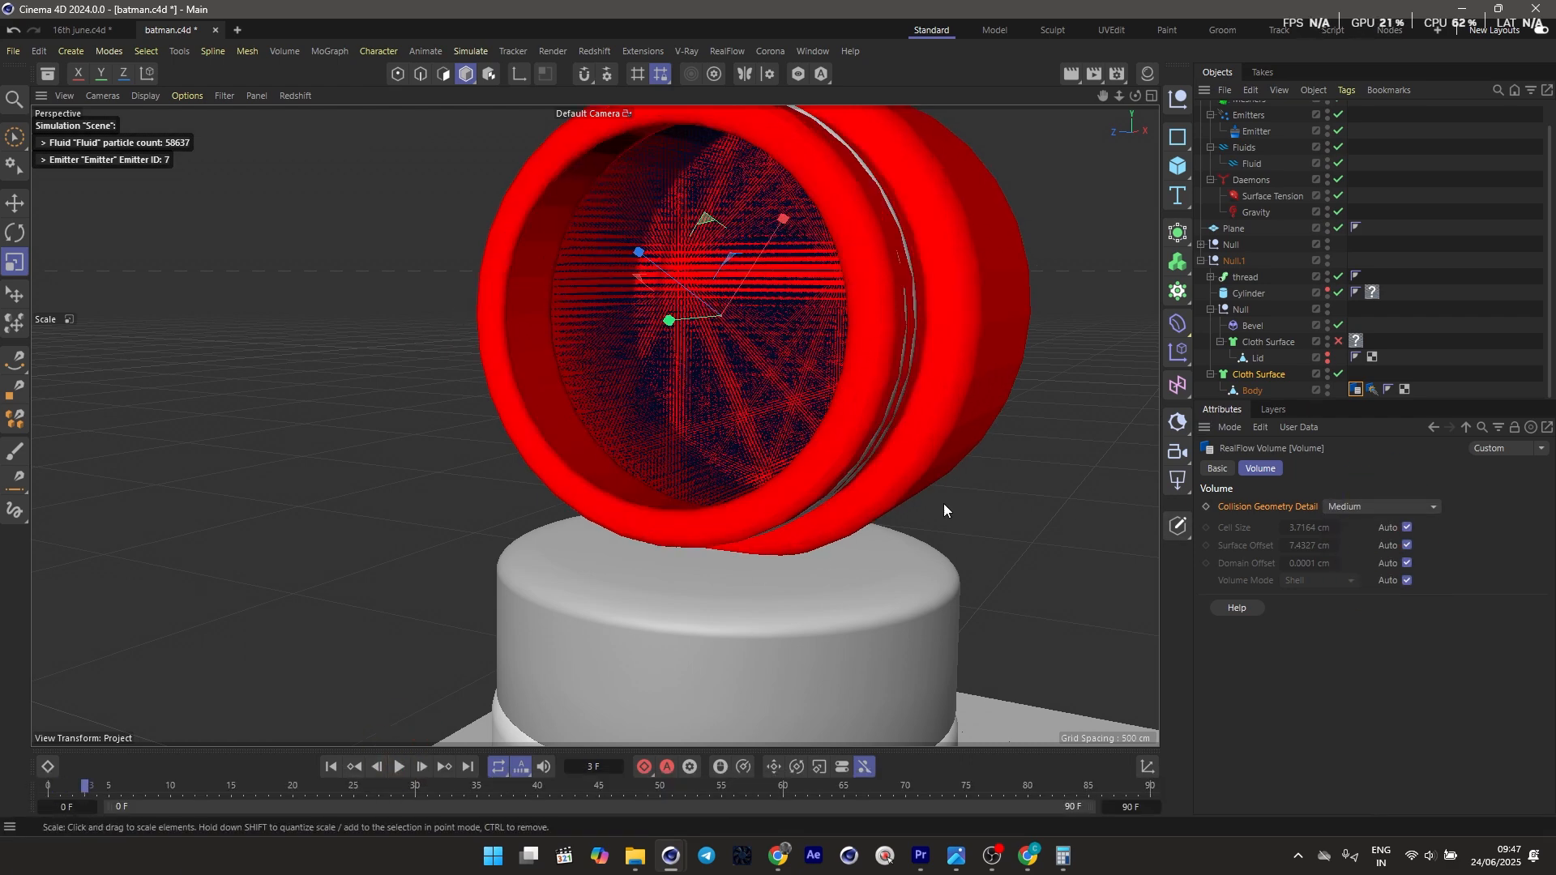
# Set the Body Collider's Collision Distance to 0.6 cm and inspect the fluid inside the opened jar
pyautogui.click(1371, 389)
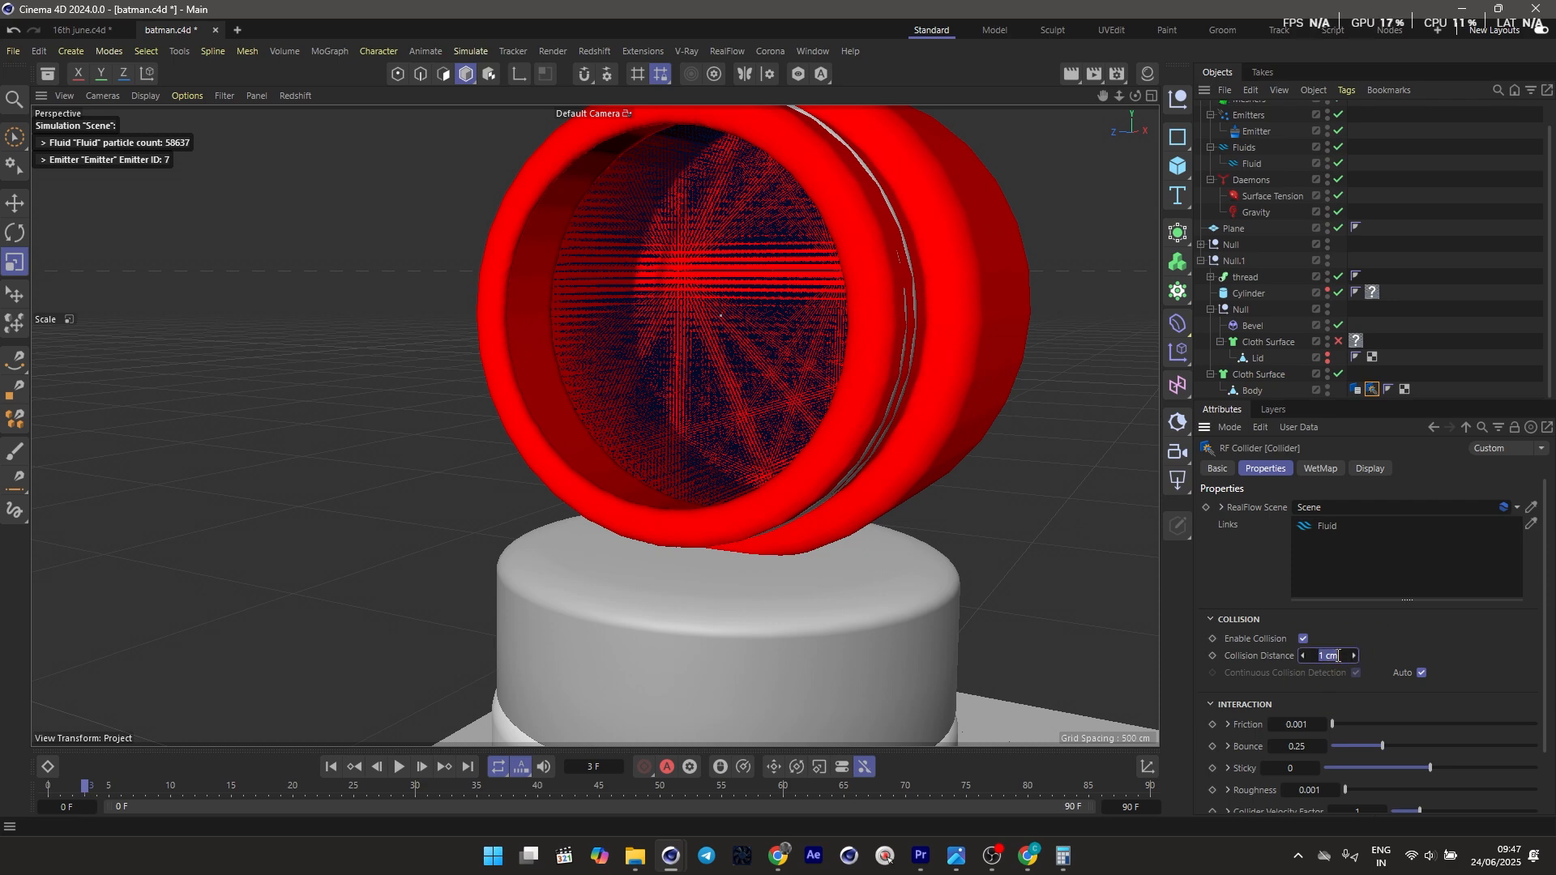
pyautogui.write('.6')
pyautogui.press('Return')
pyautogui.keyDown('alt'); pyautogui.moveTo(842, 453); pyautogui.dragTo(799, 451); pyautogui.keyUp('alt')
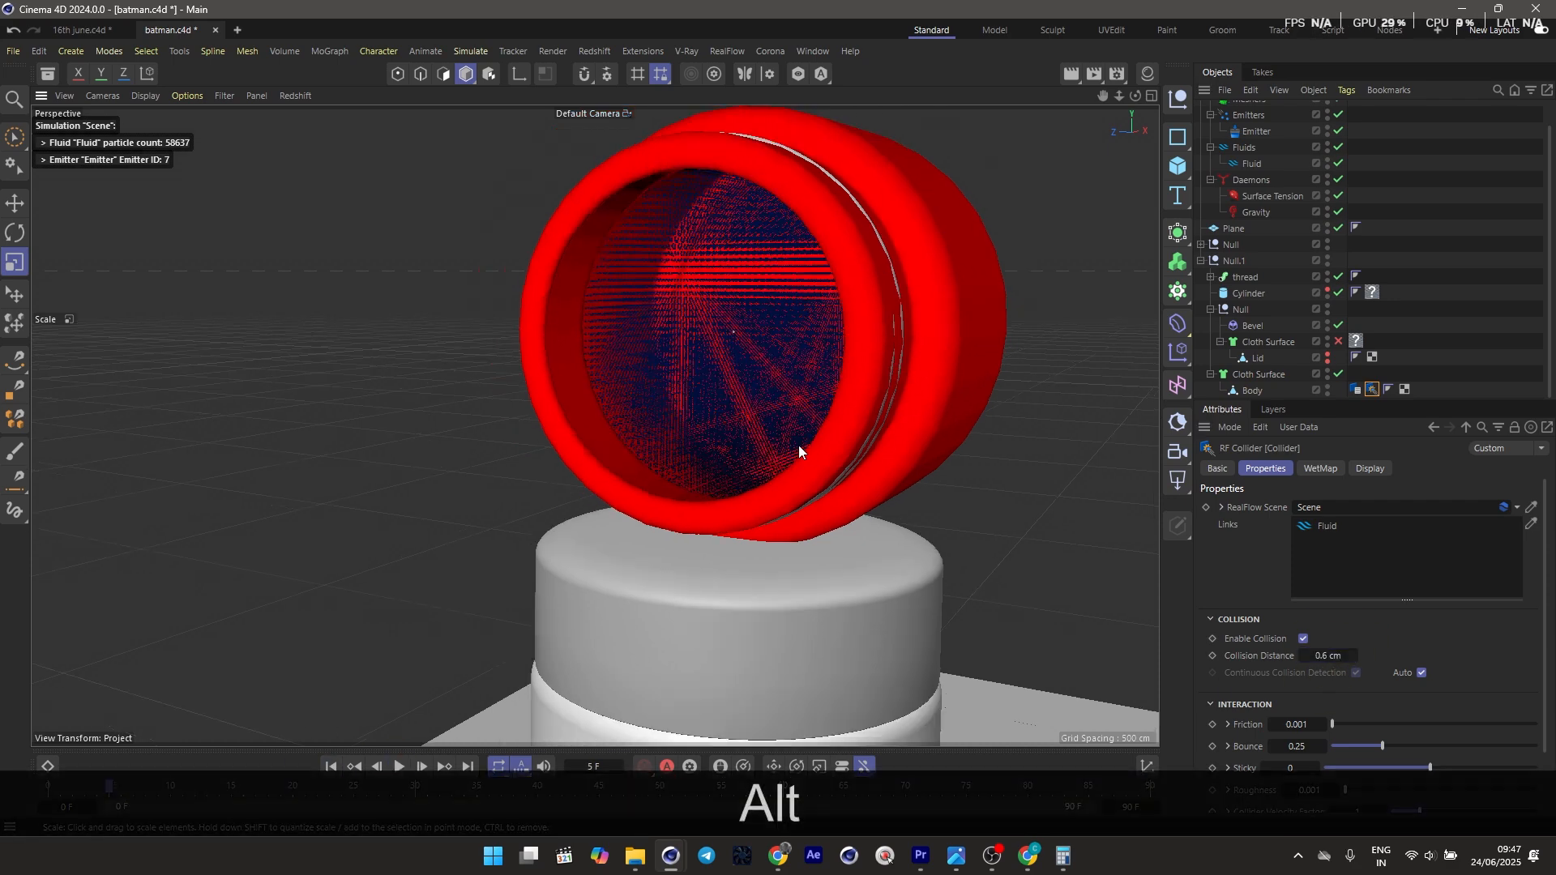
# Add a RealFlow Collider tag to the Body of the closed lower jar
pyautogui.keyDown('alt'); pyautogui.moveTo(799, 445); pyautogui.dragTo(587, 446, button='right'); pyautogui.keyUp('alt')
pyautogui.press('1')
pyautogui.moveTo(587, 446); pyautogui.dragTo(650, 438)
pyautogui.scroll(2, 1491, 188)
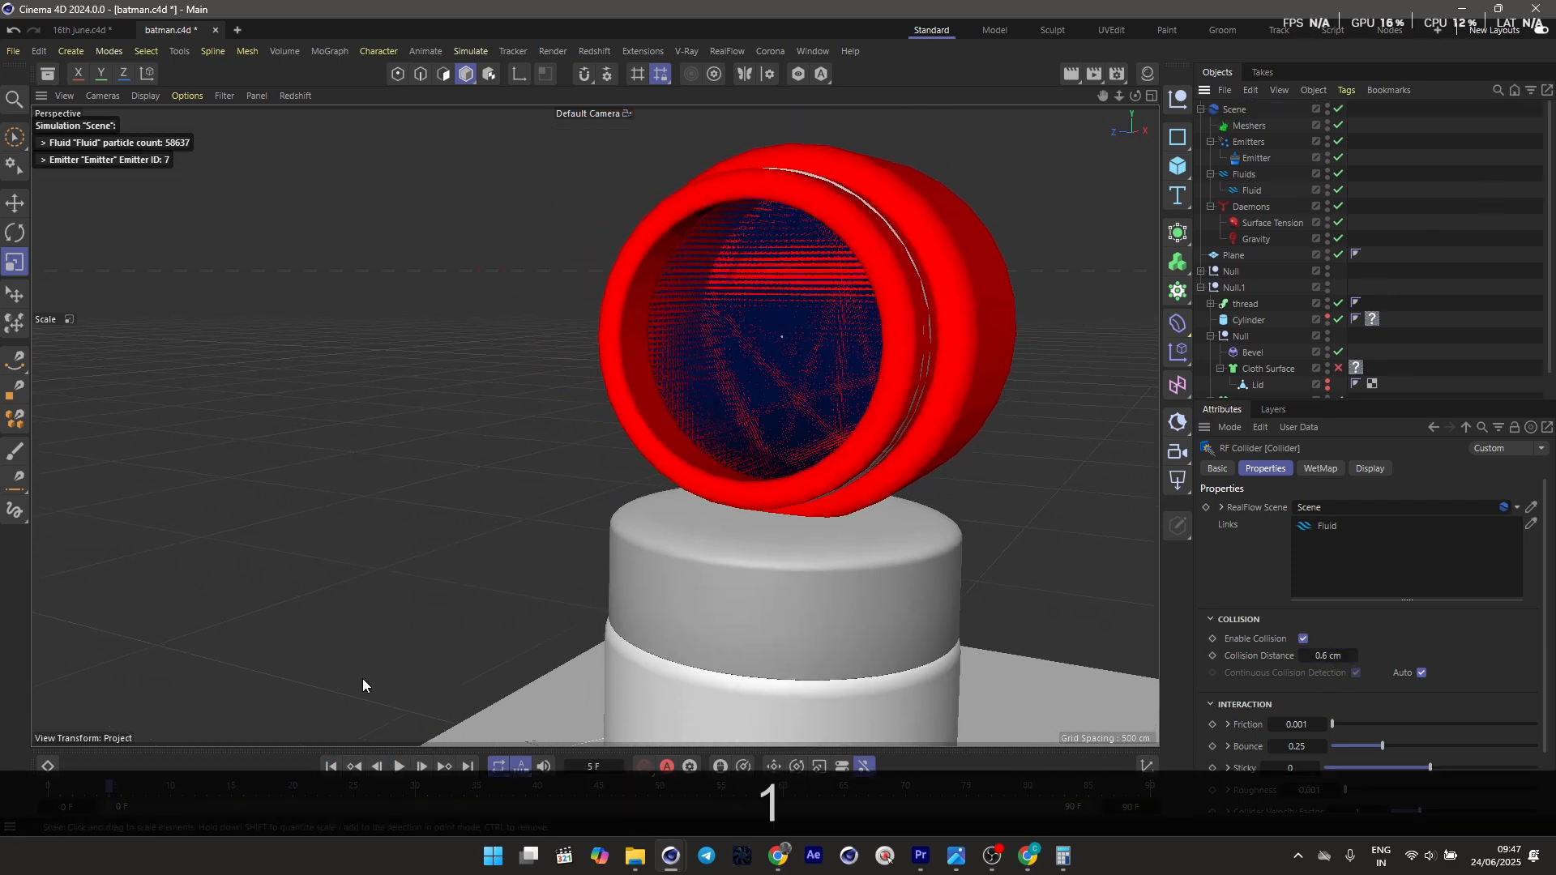
pyautogui.click(844, 561)
pyautogui.press('1')
pyautogui.moveTo(811, 580); pyautogui.dragTo(845, 441)
pyautogui.click(1235, 273)
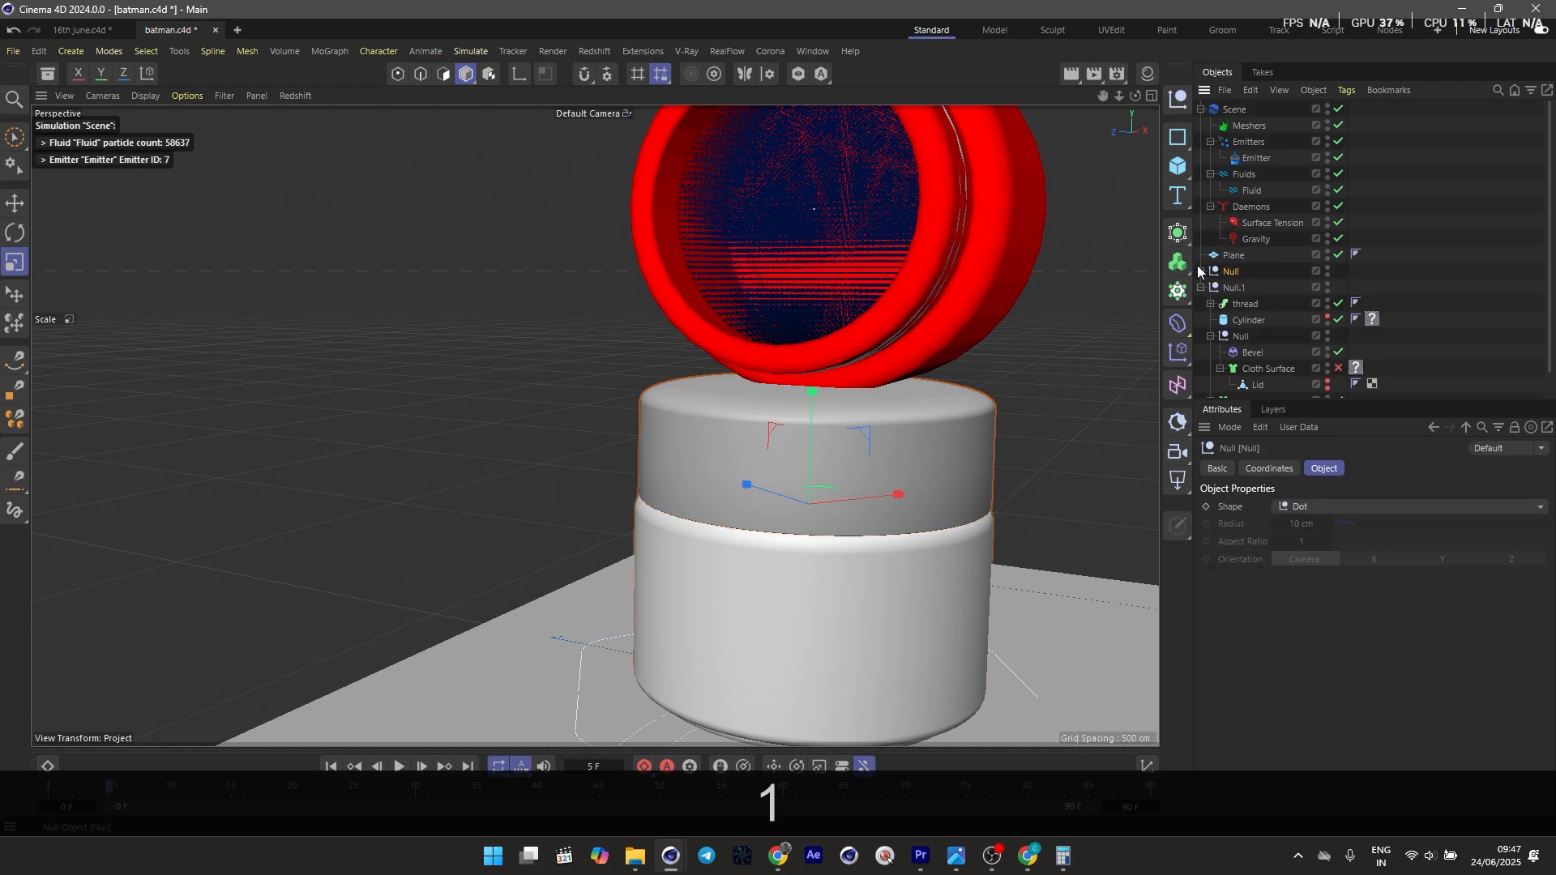
pyautogui.click(1201, 271)
pyautogui.scroll(-4, 1235, 316)
pyautogui.click(1249, 244)
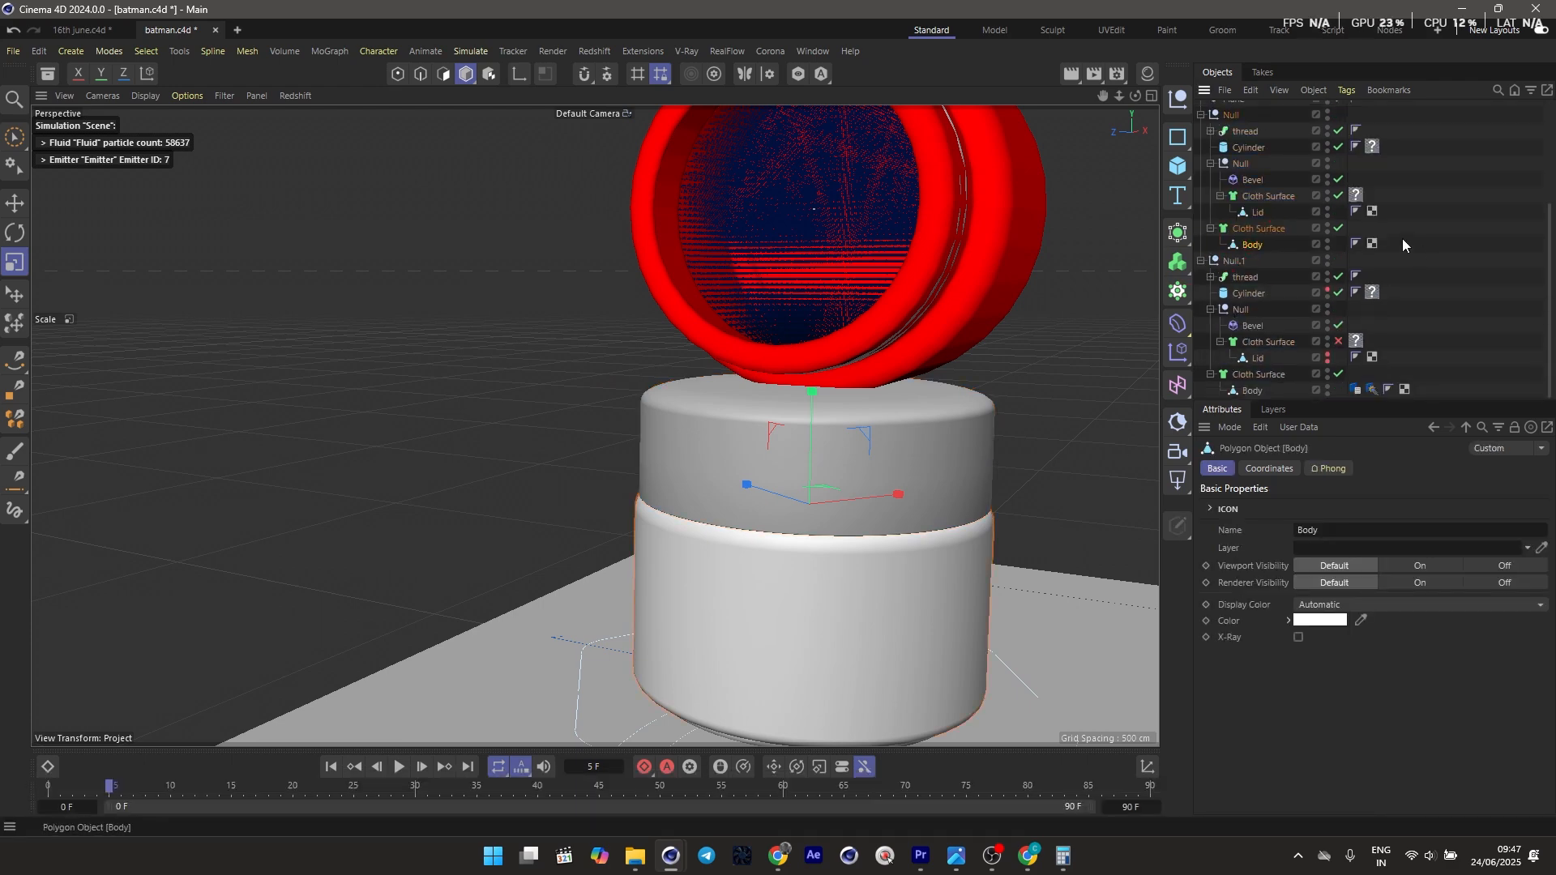
pyautogui.rightClick(1249, 244)
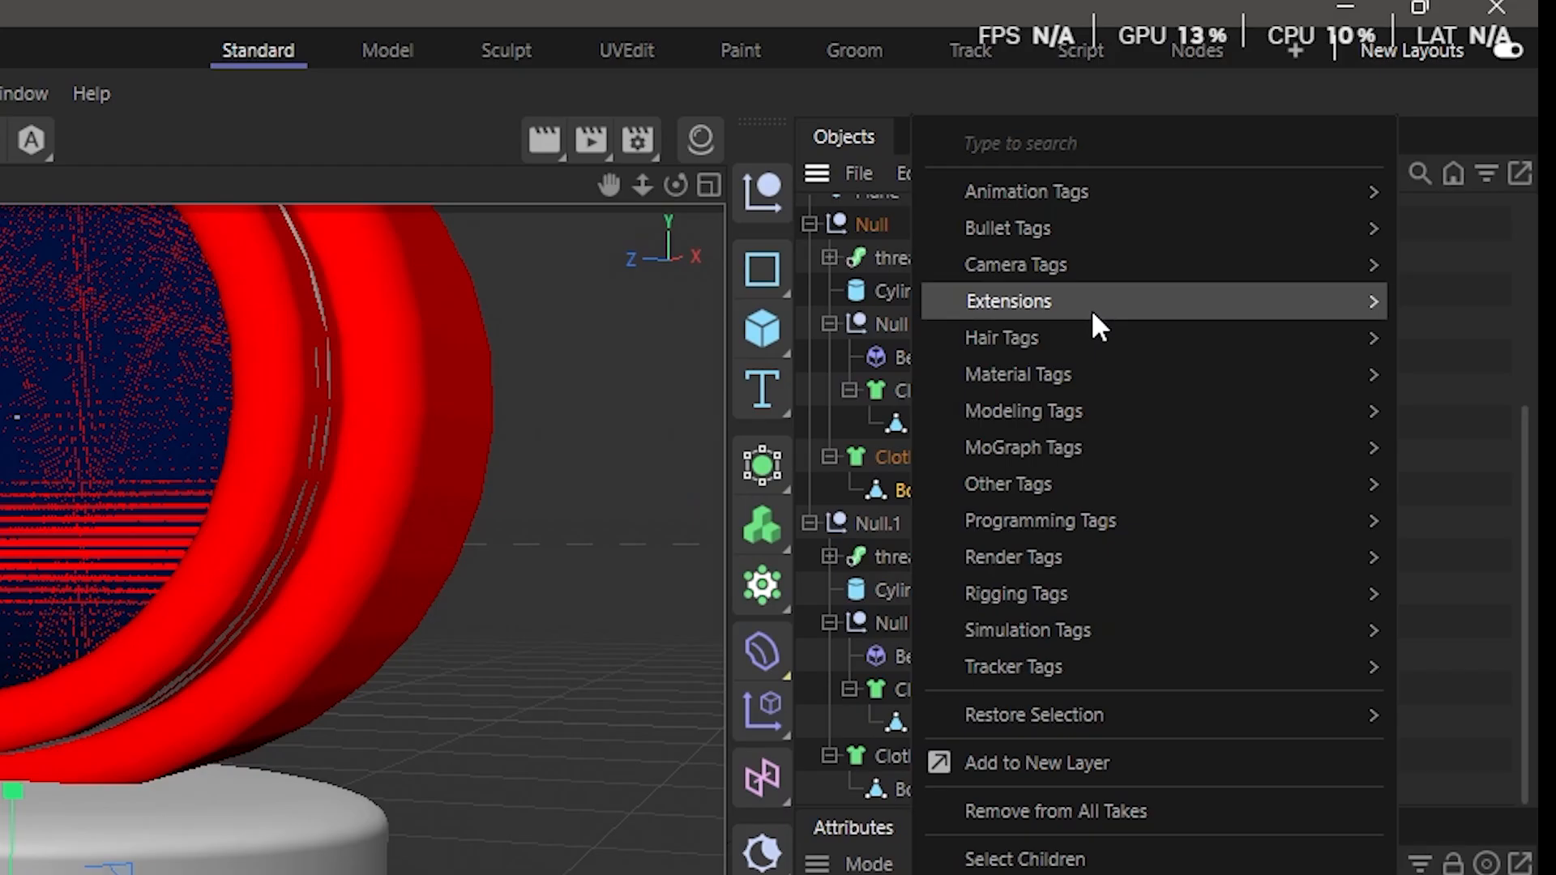
pyautogui.moveTo(1341, 154)
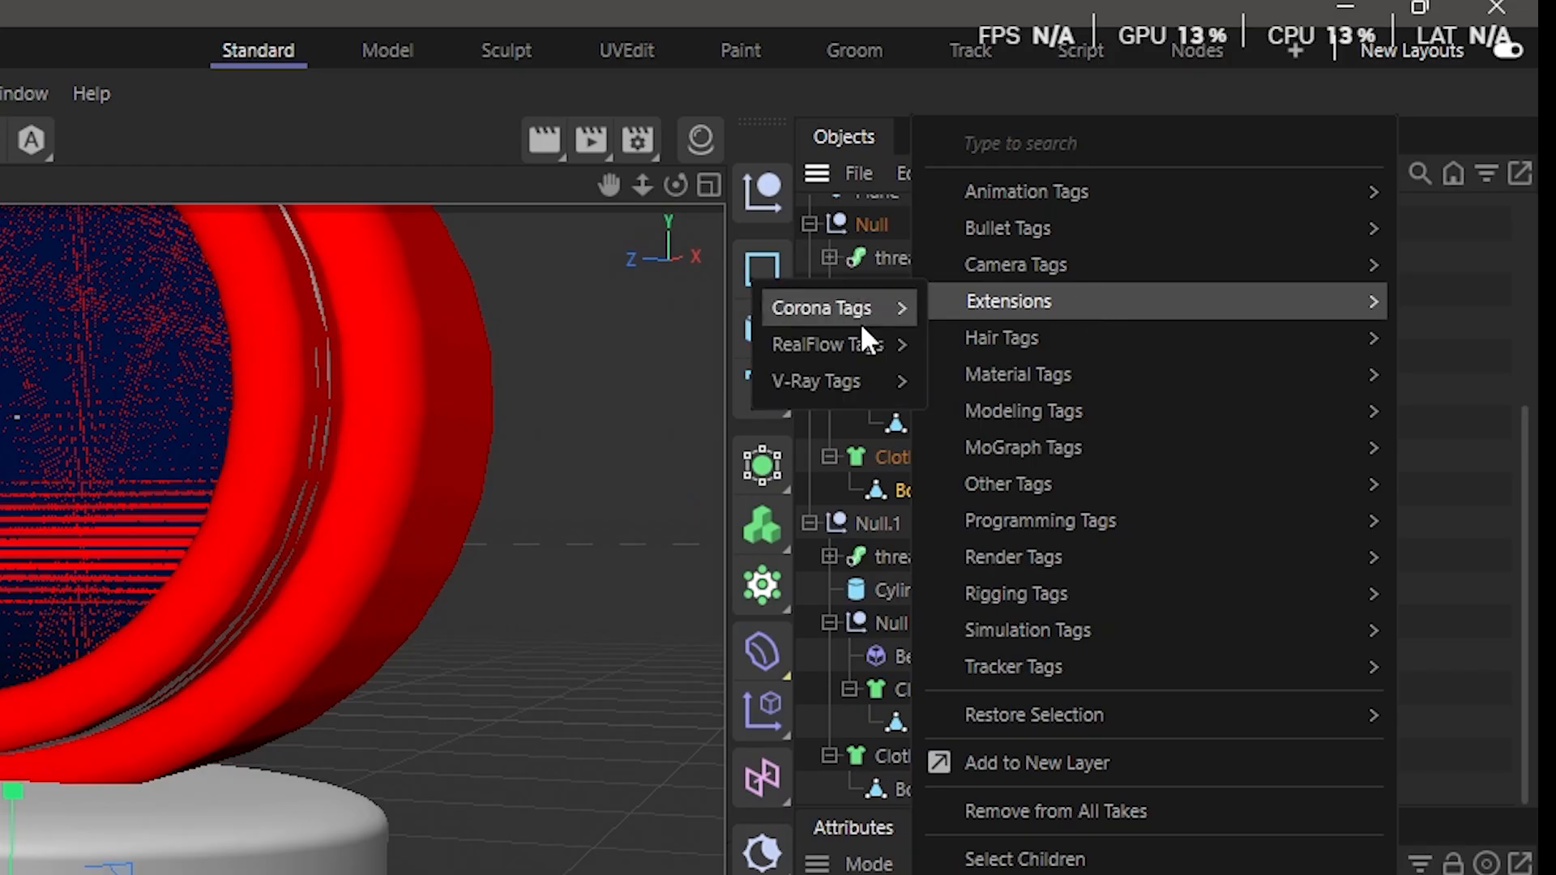
pyautogui.click(1268, 181)
# Add a RealFlow Collider tag to the Lid of the closed lower jar
pyautogui.rightClick(920, 405)
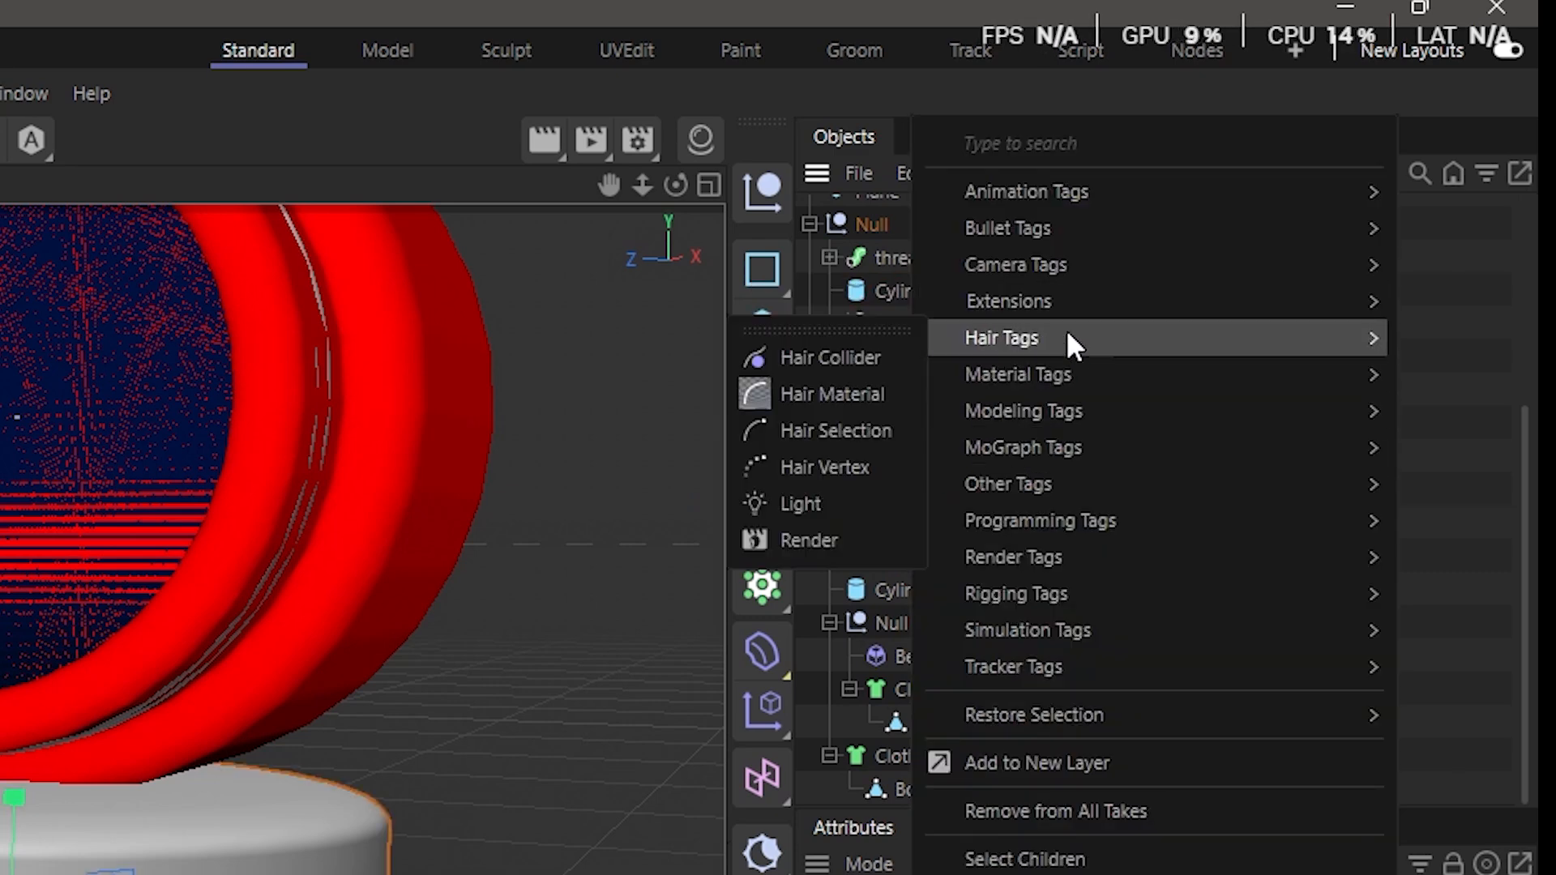
pyautogui.moveTo(1053, 302)
pyautogui.moveTo(828, 344)
pyautogui.click(989, 365)
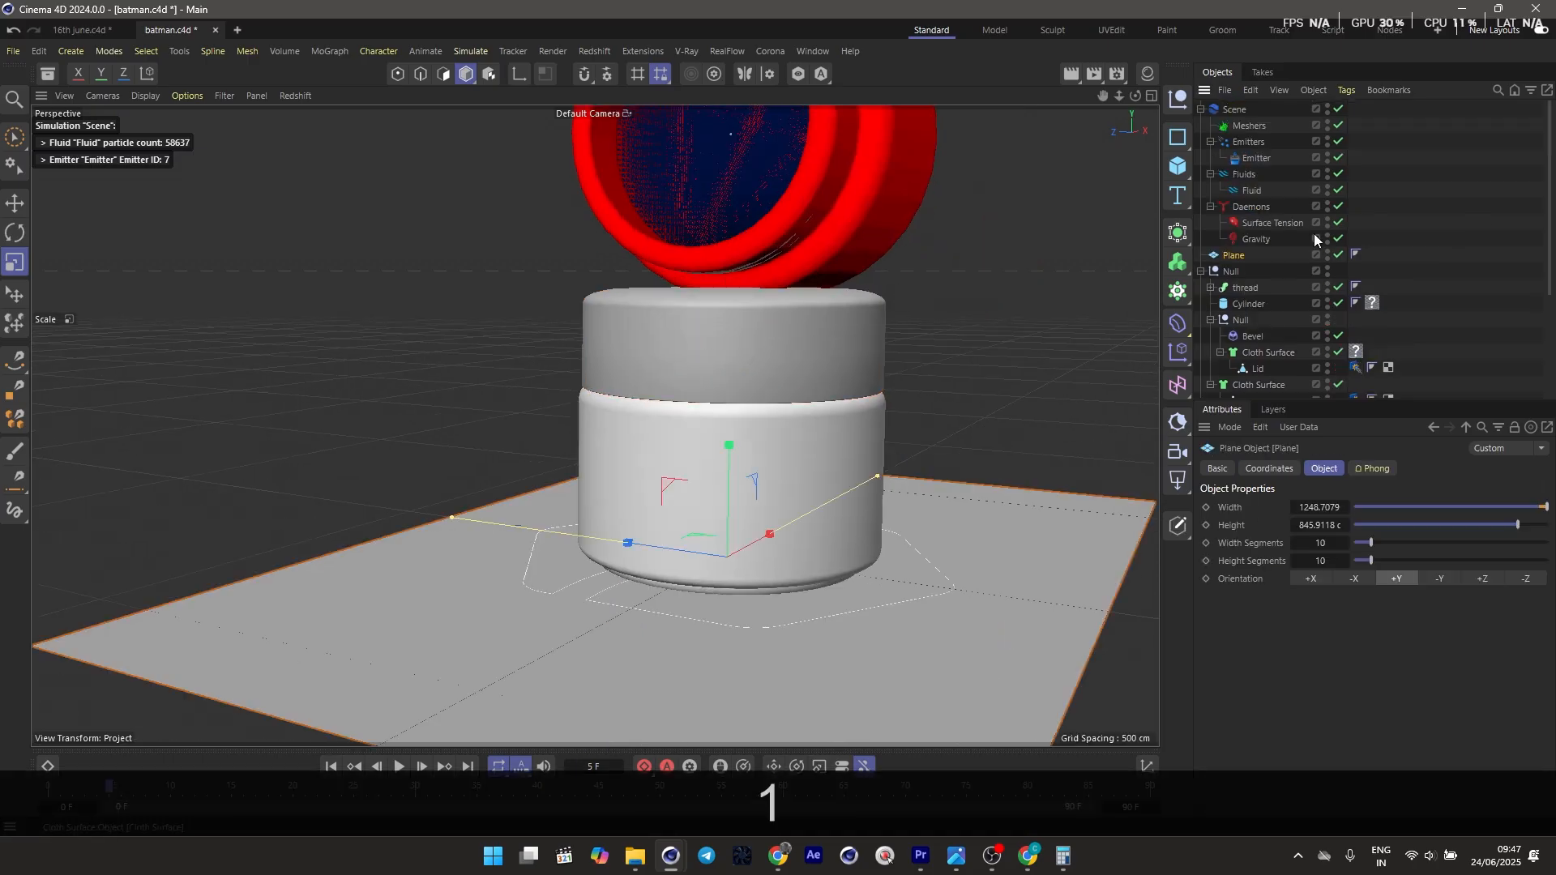
# Add a RealFlow Collider tag to the ground Plane
pyautogui.rightClick(1230, 254)
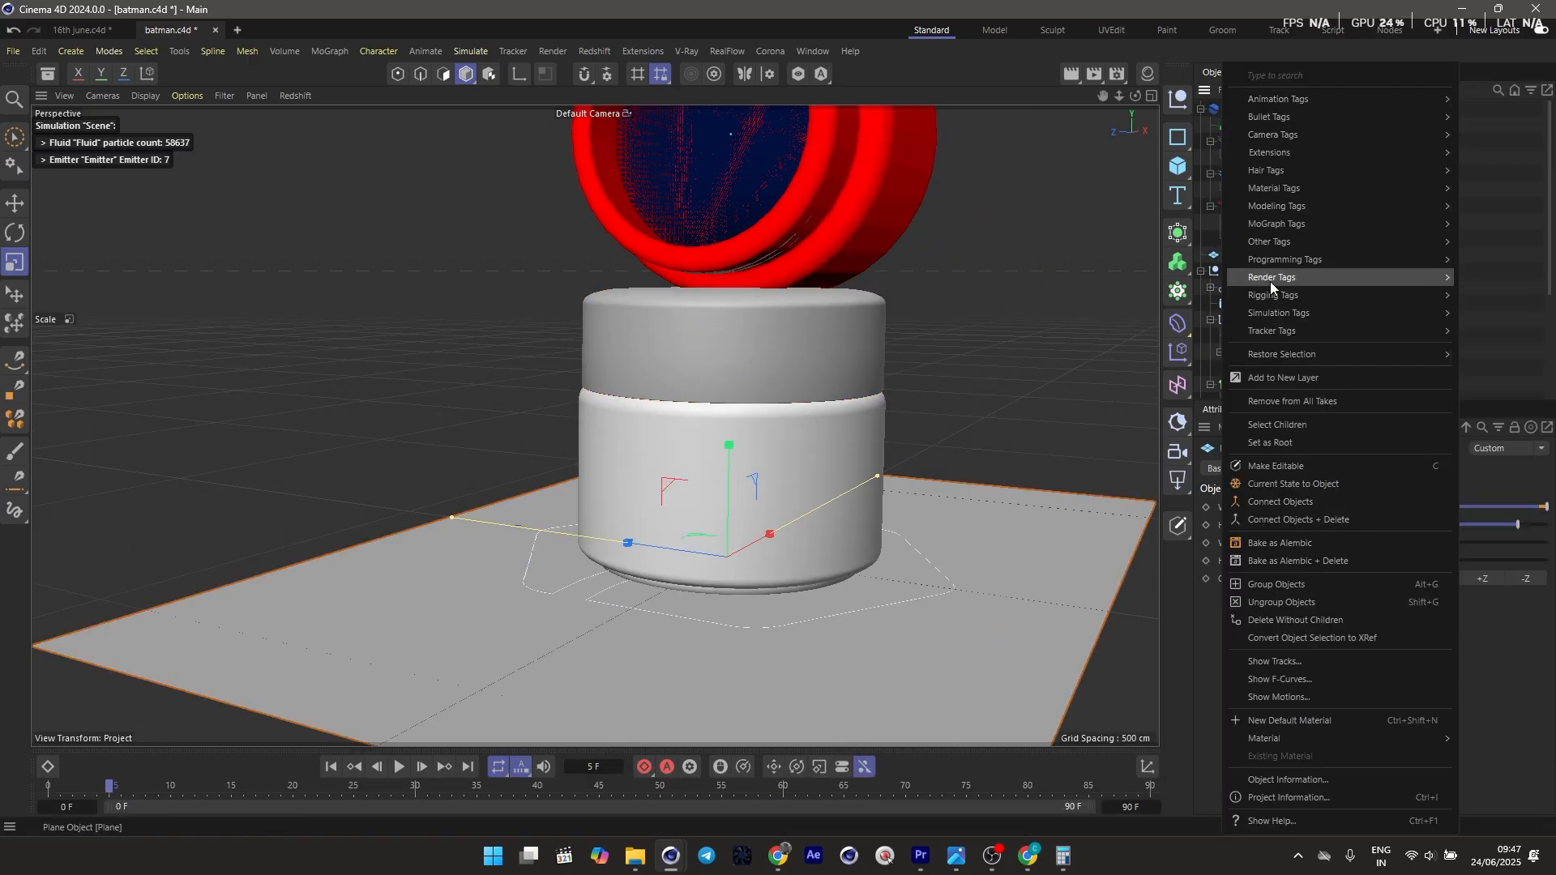
pyautogui.moveTo(1316, 152)
pyautogui.click(1436, 188)
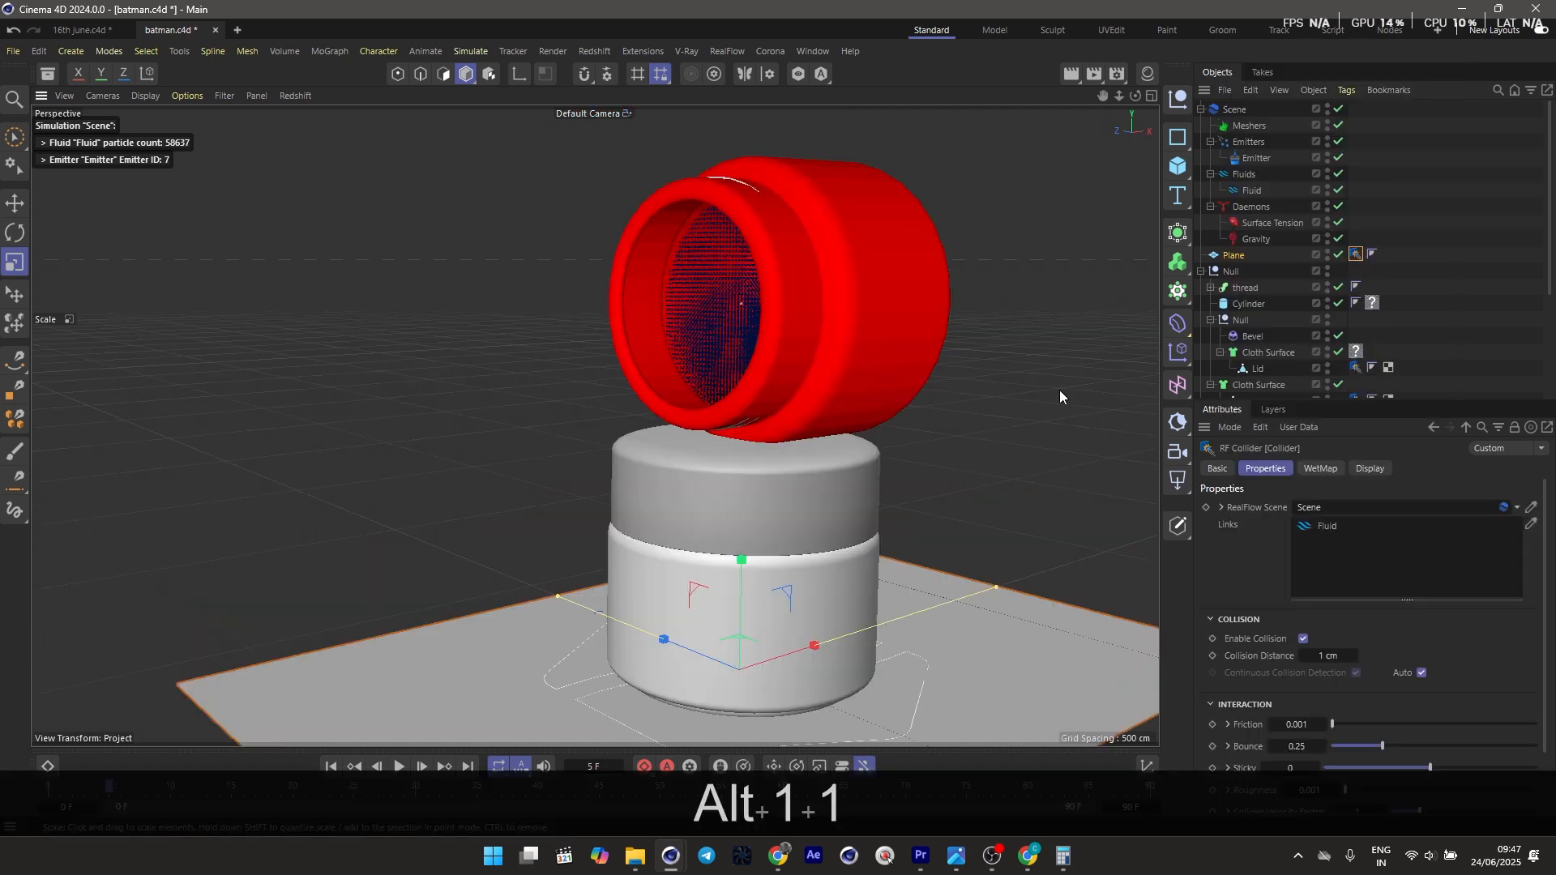
# Set the RealFlow Scene's Windows cache folder to F:\Yt video\tuto please delee after
pyautogui.click(1227, 113)
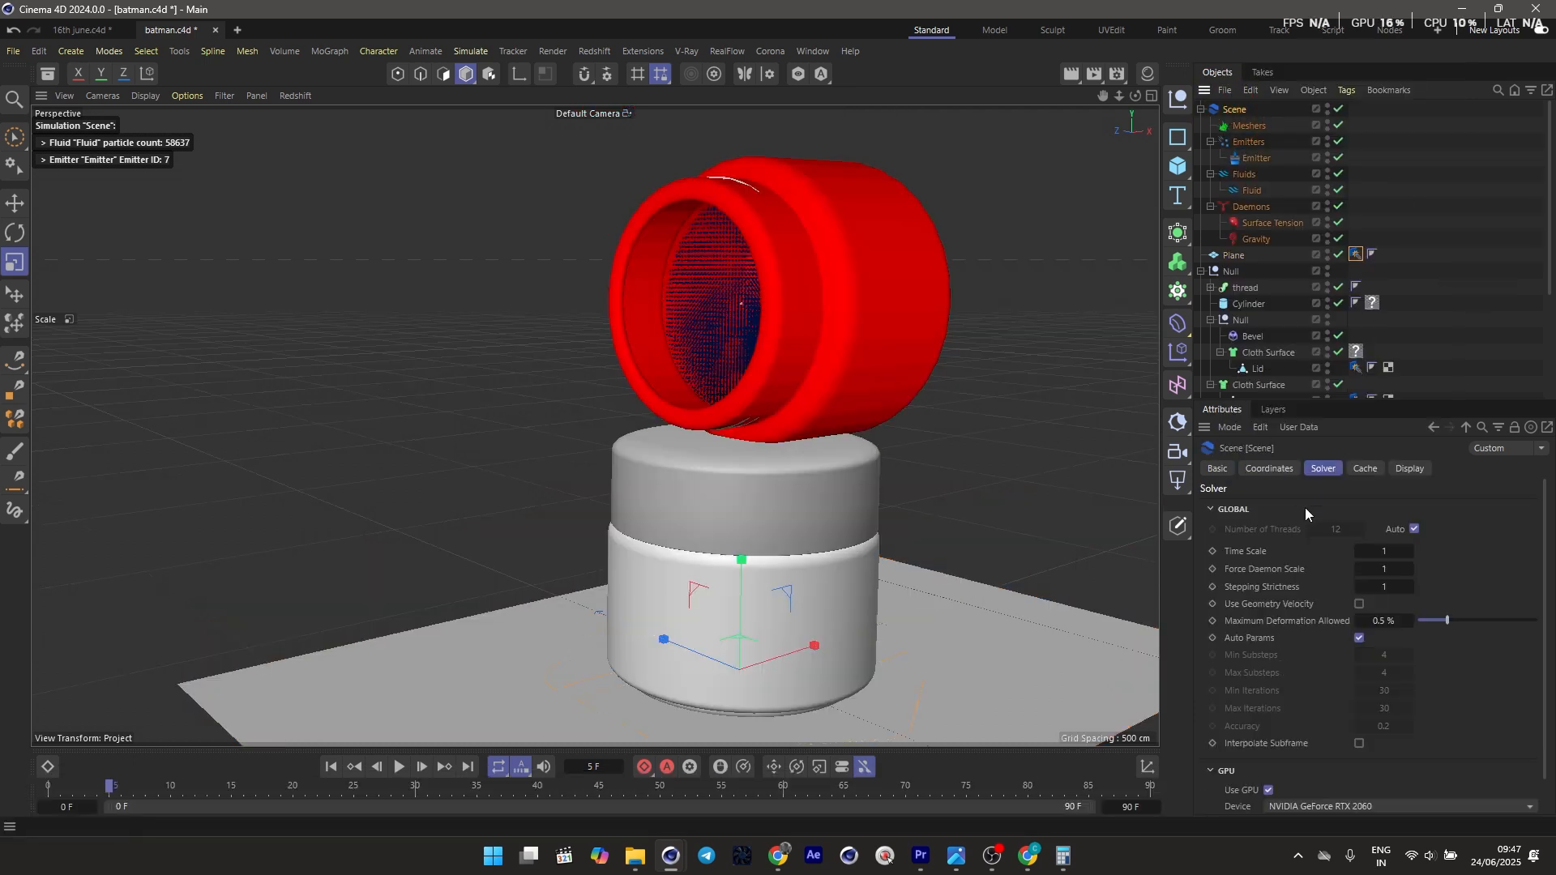
pyautogui.click(1364, 470)
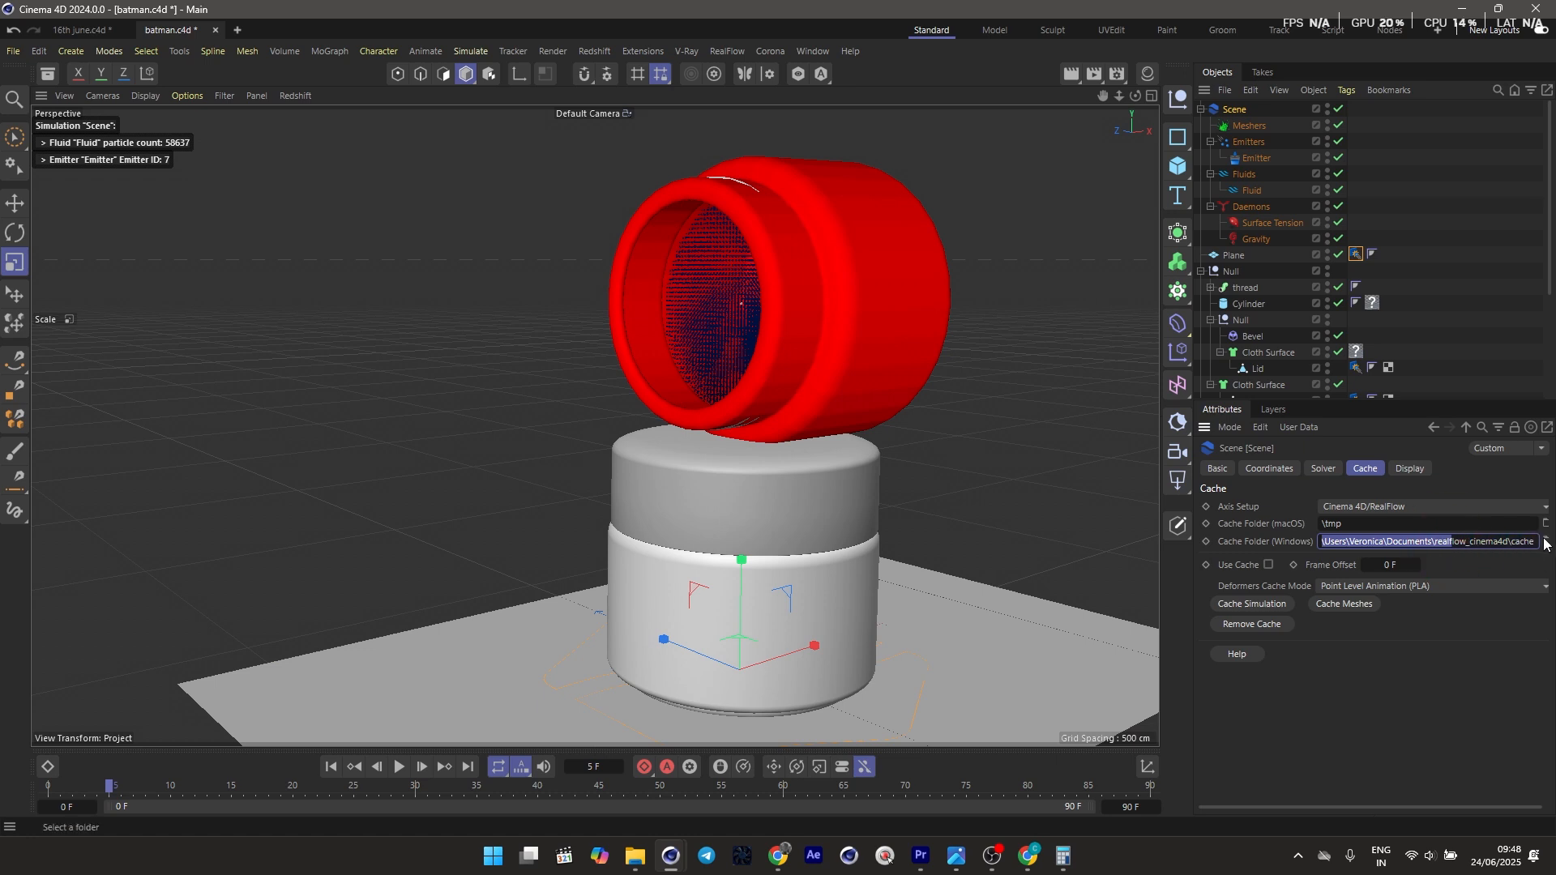
pyautogui.click(1545, 541)
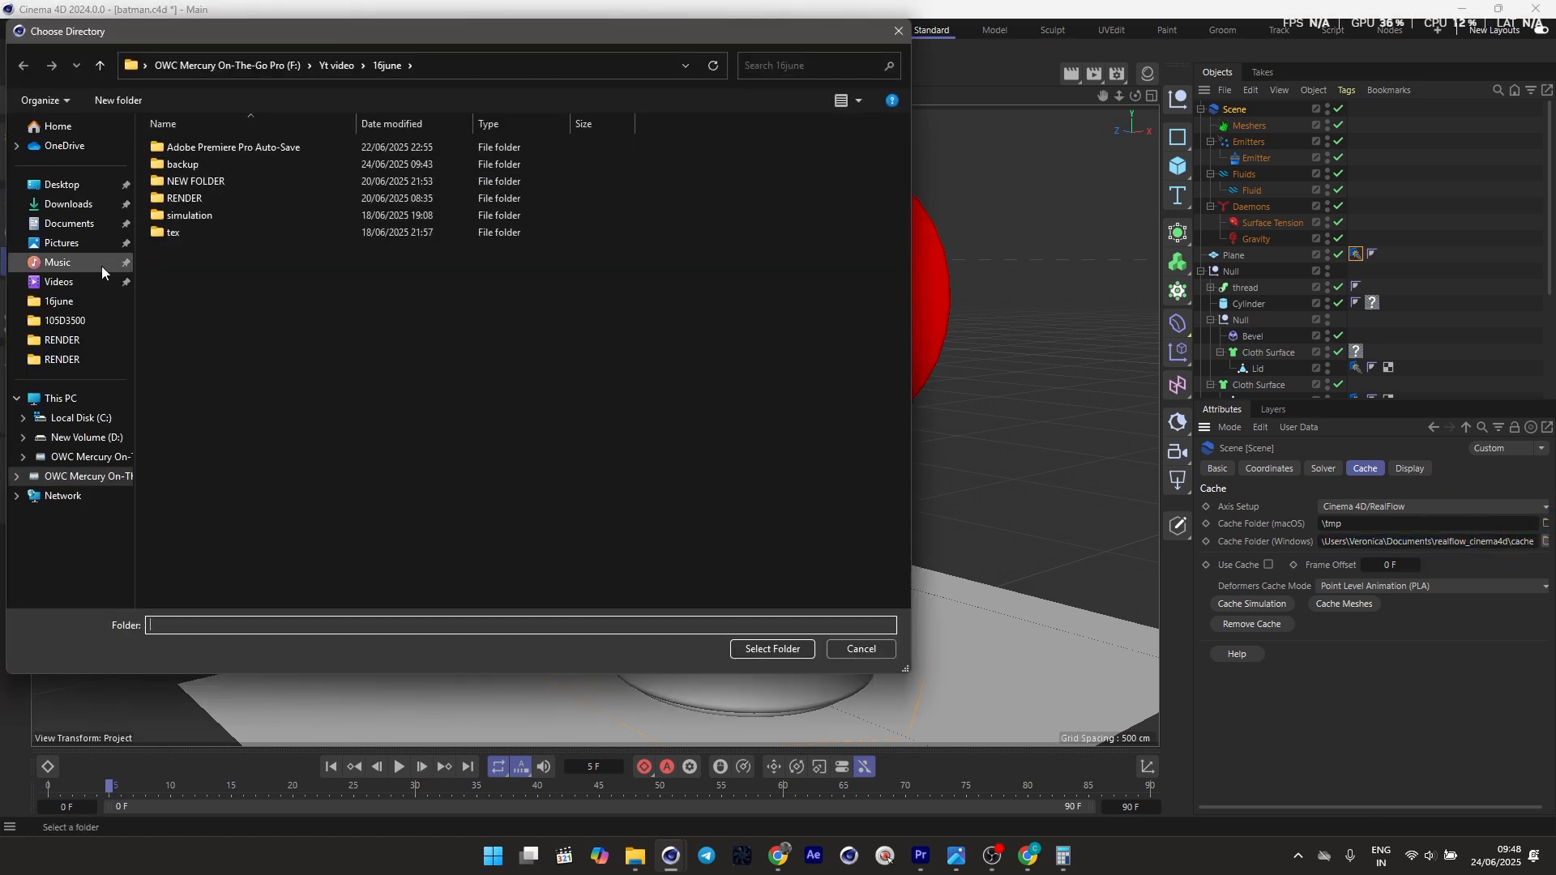
pyautogui.click(58, 398)
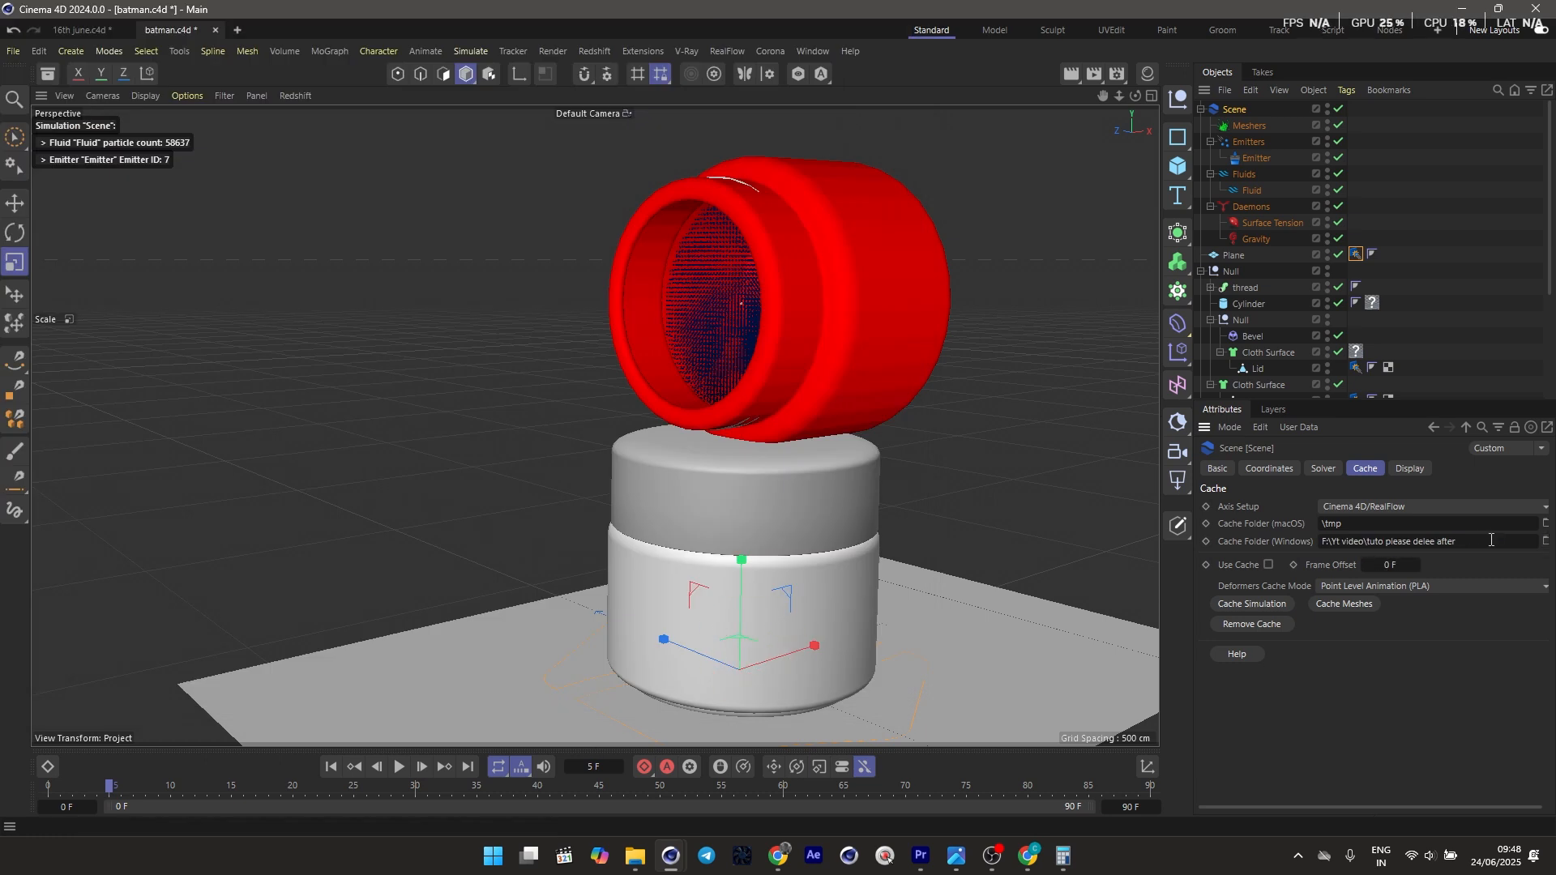
# Set the project's frame rate to 24 FPS
pyautogui.press('ctrl')
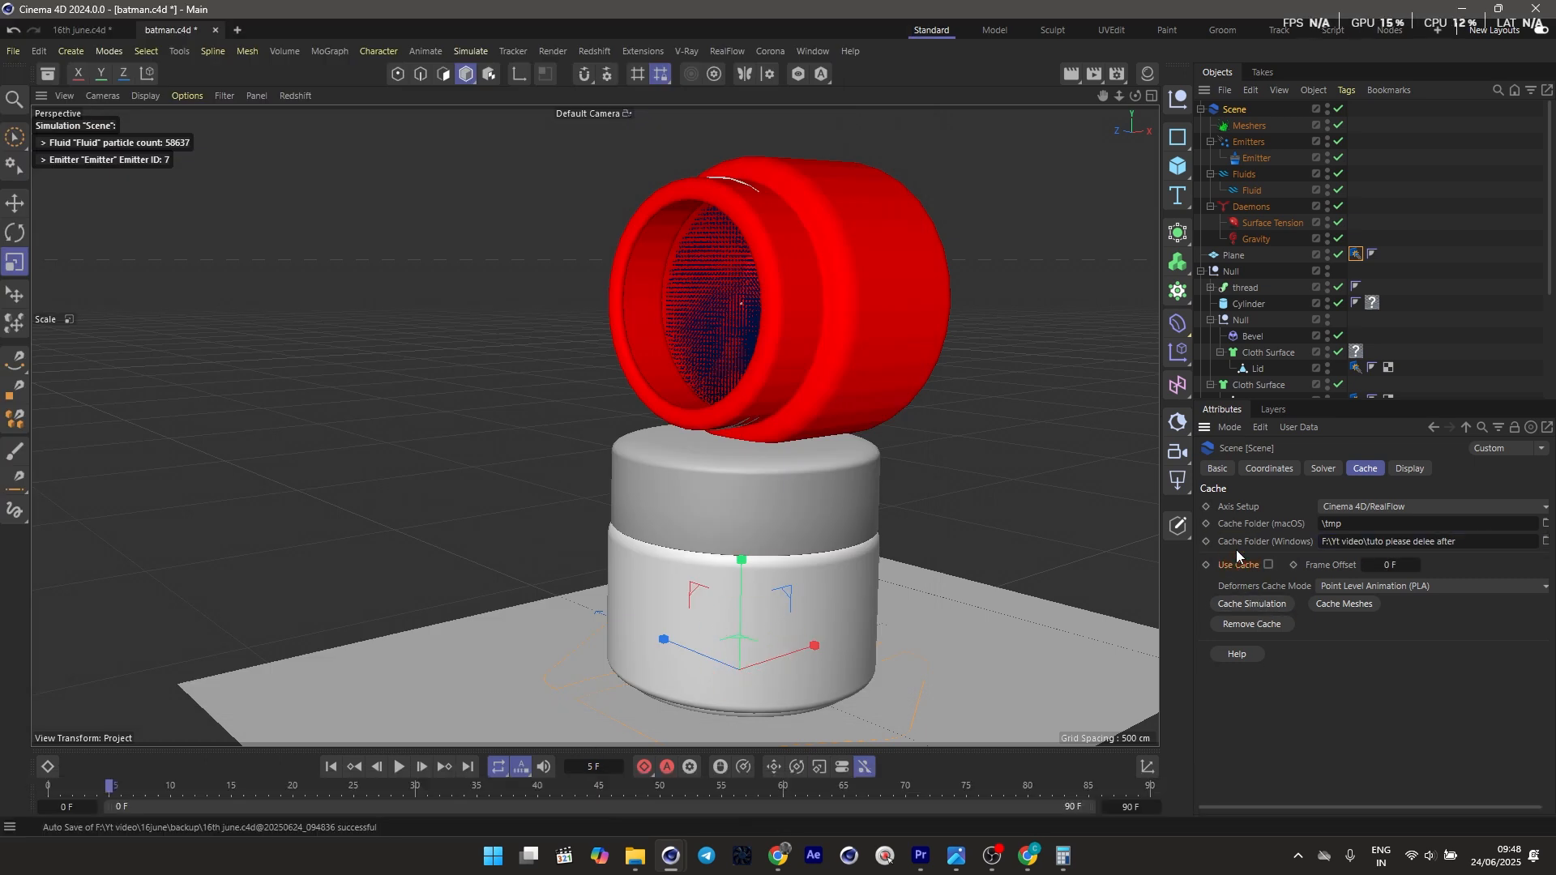
pyautogui.hotkey('ctrl', 'd')
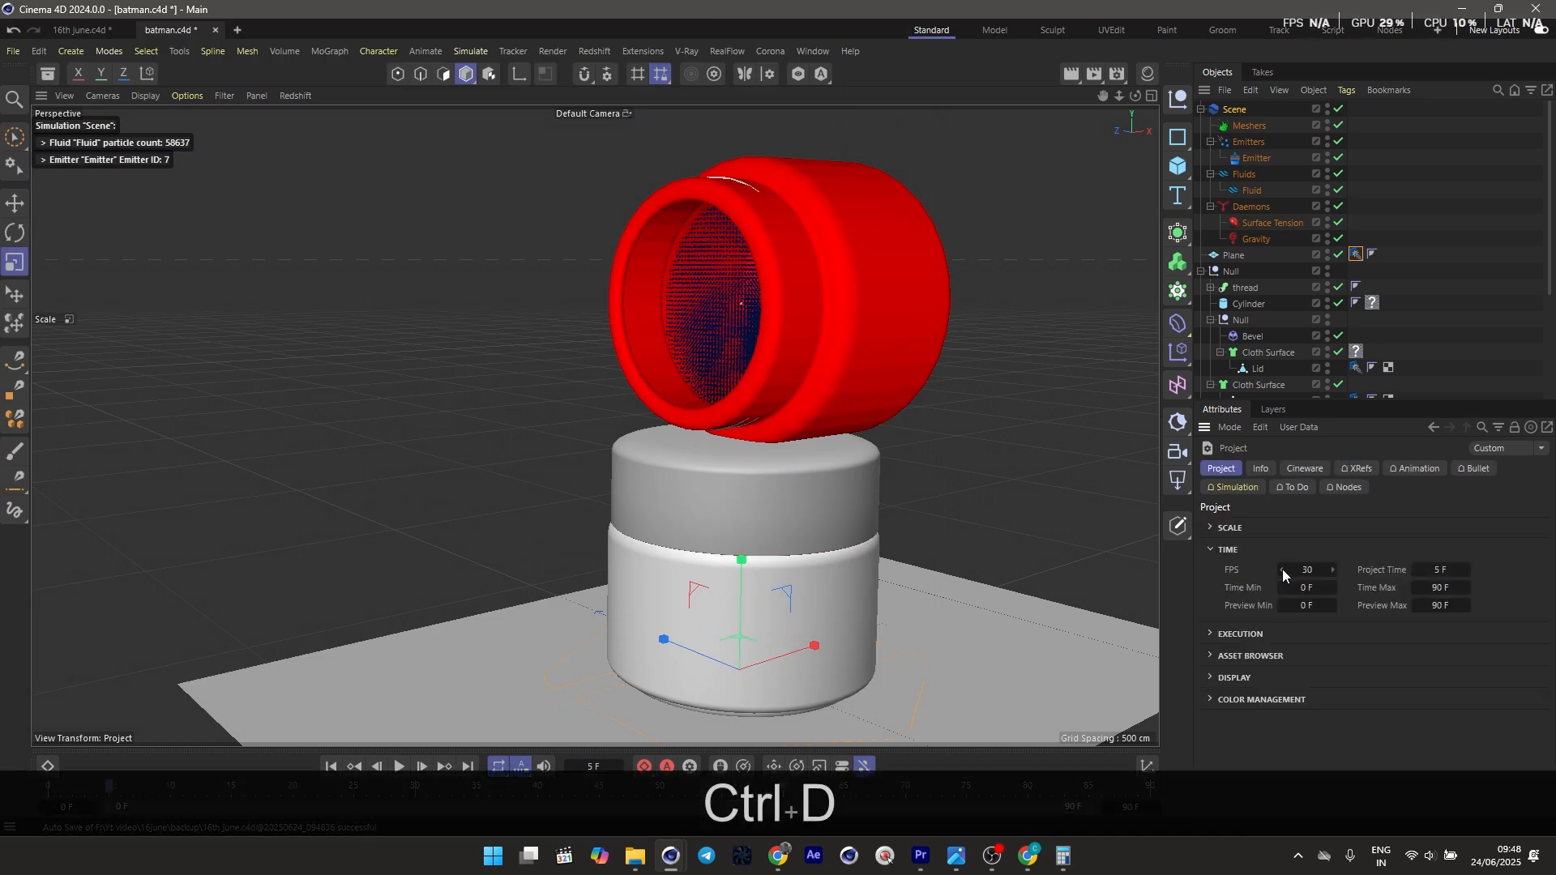
pyautogui.click(1310, 569)
pyautogui.write('24')
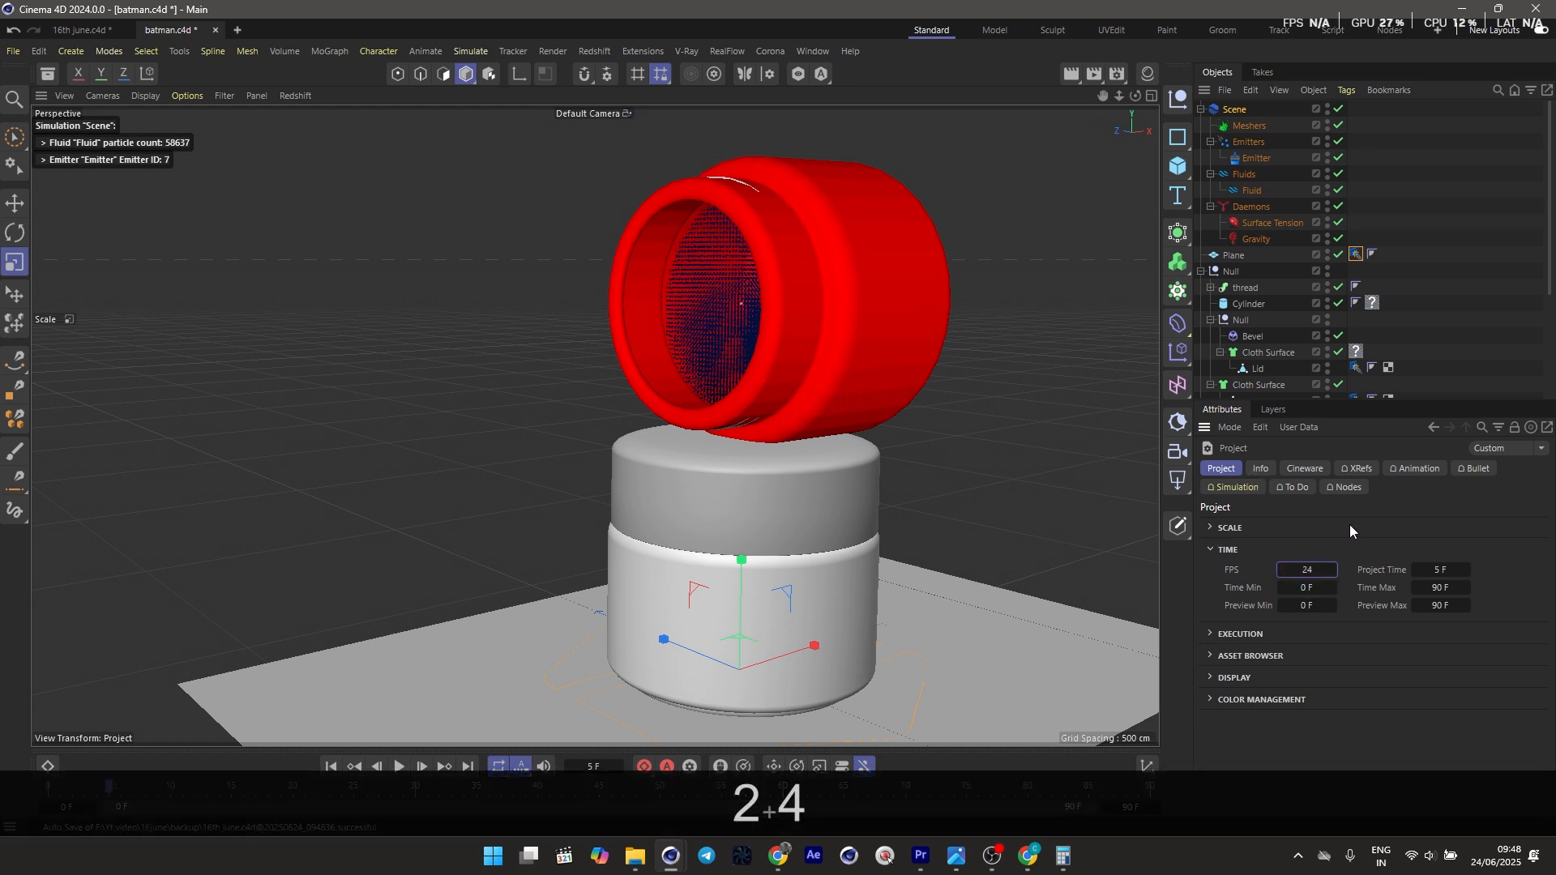
pyautogui.press('Return')
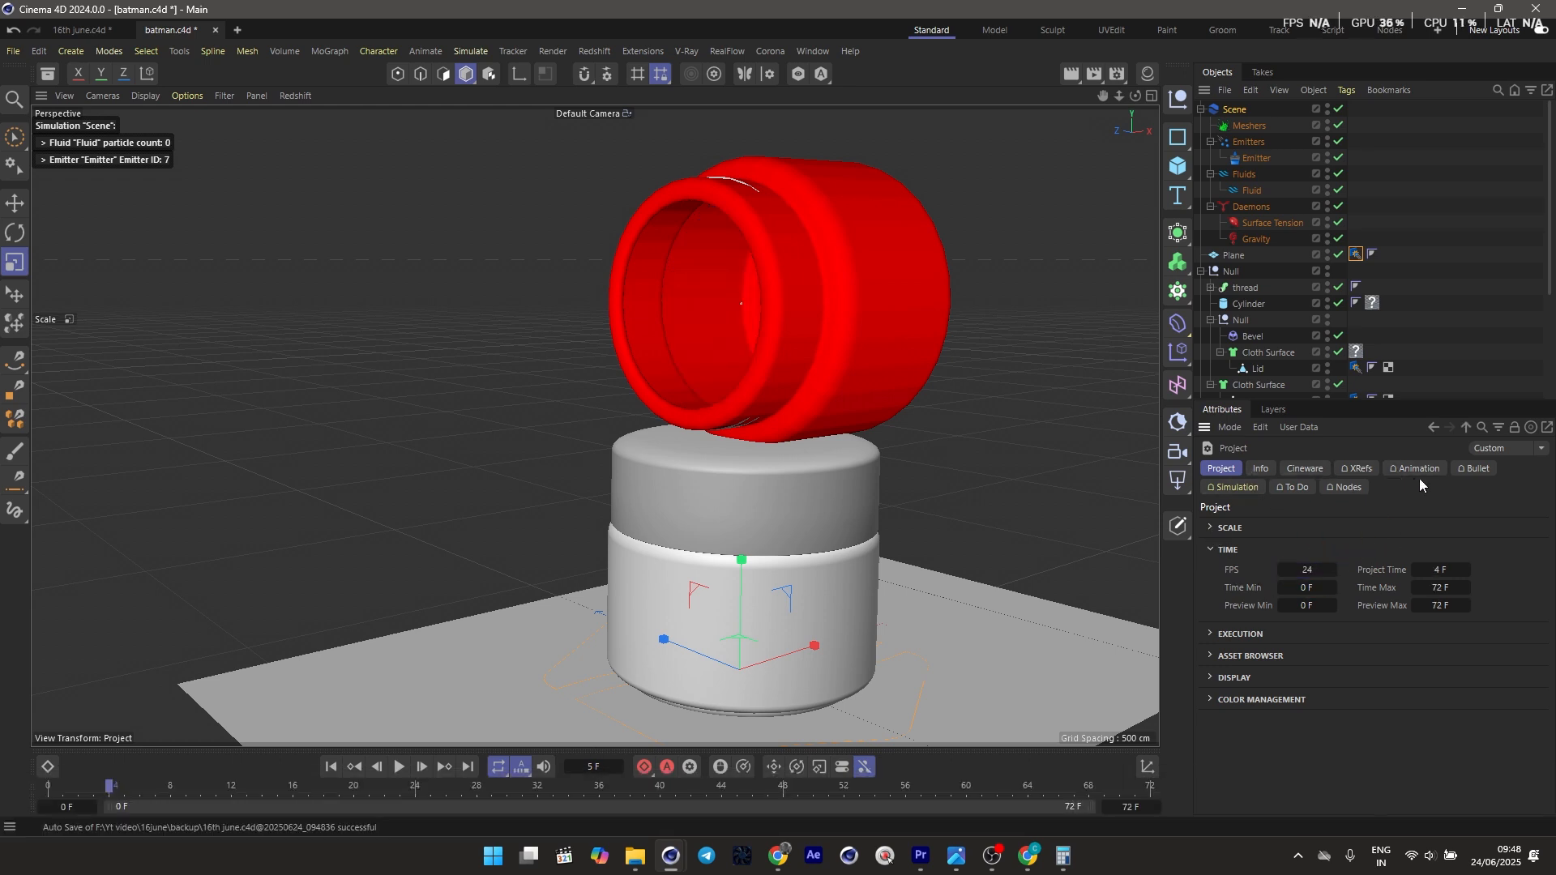
# Extend the project's timeline to end at frame 100
pyautogui.click(1416, 473)
pyautogui.click(1475, 470)
pyautogui.click(1225, 468)
pyautogui.press('BackSpace')
pyautogui.write('100')
pyautogui.press('Return')
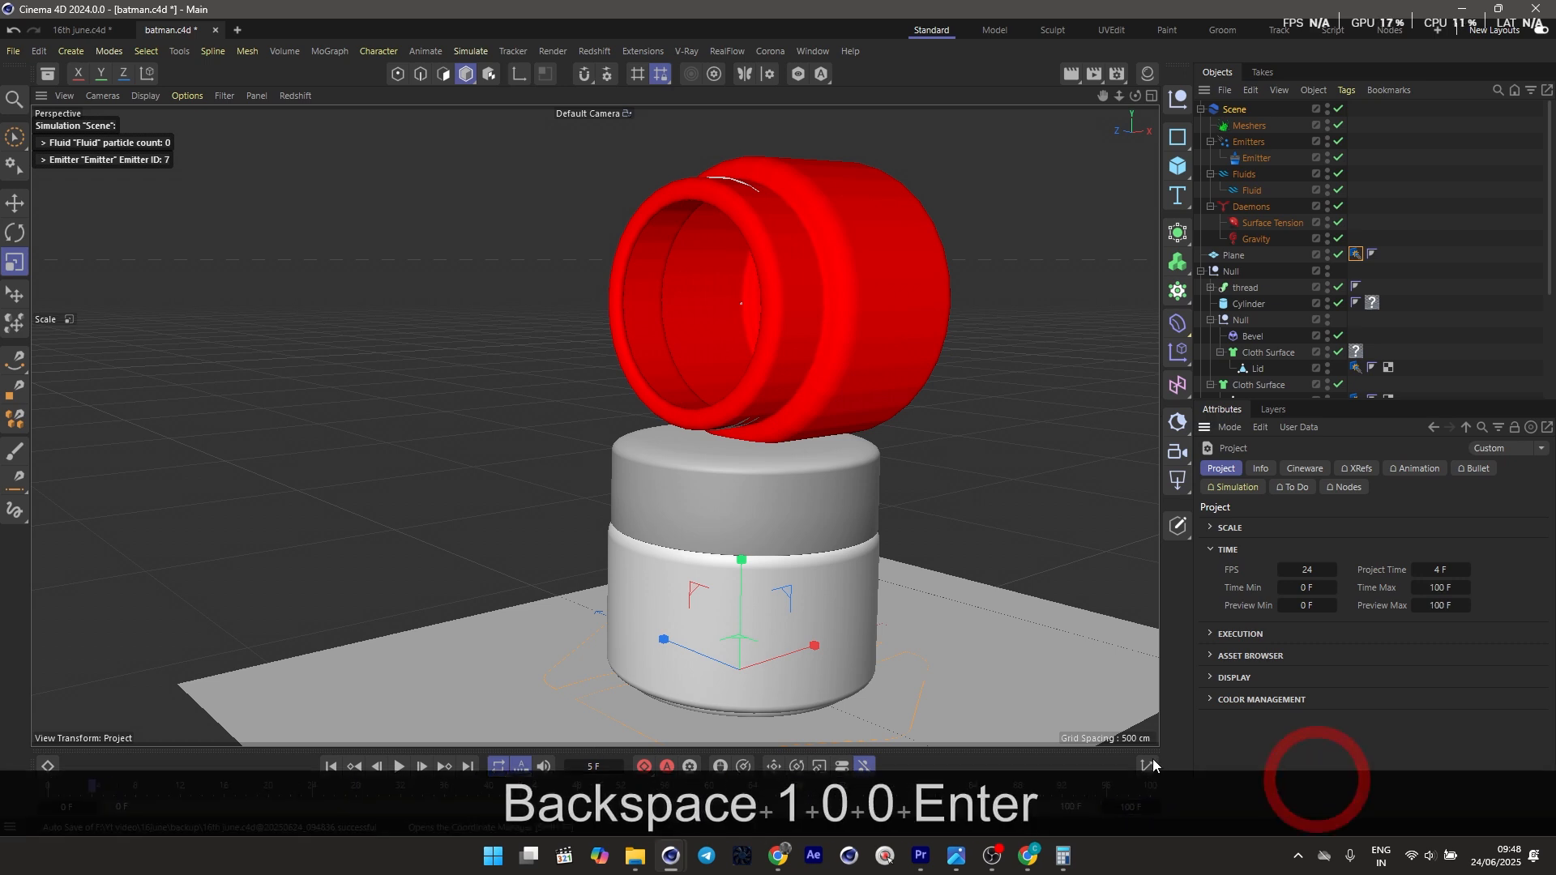
# Cache the RealFlow Scene's simulation and play back the cached cream spilling from the opened jar
pyautogui.click(1235, 110)
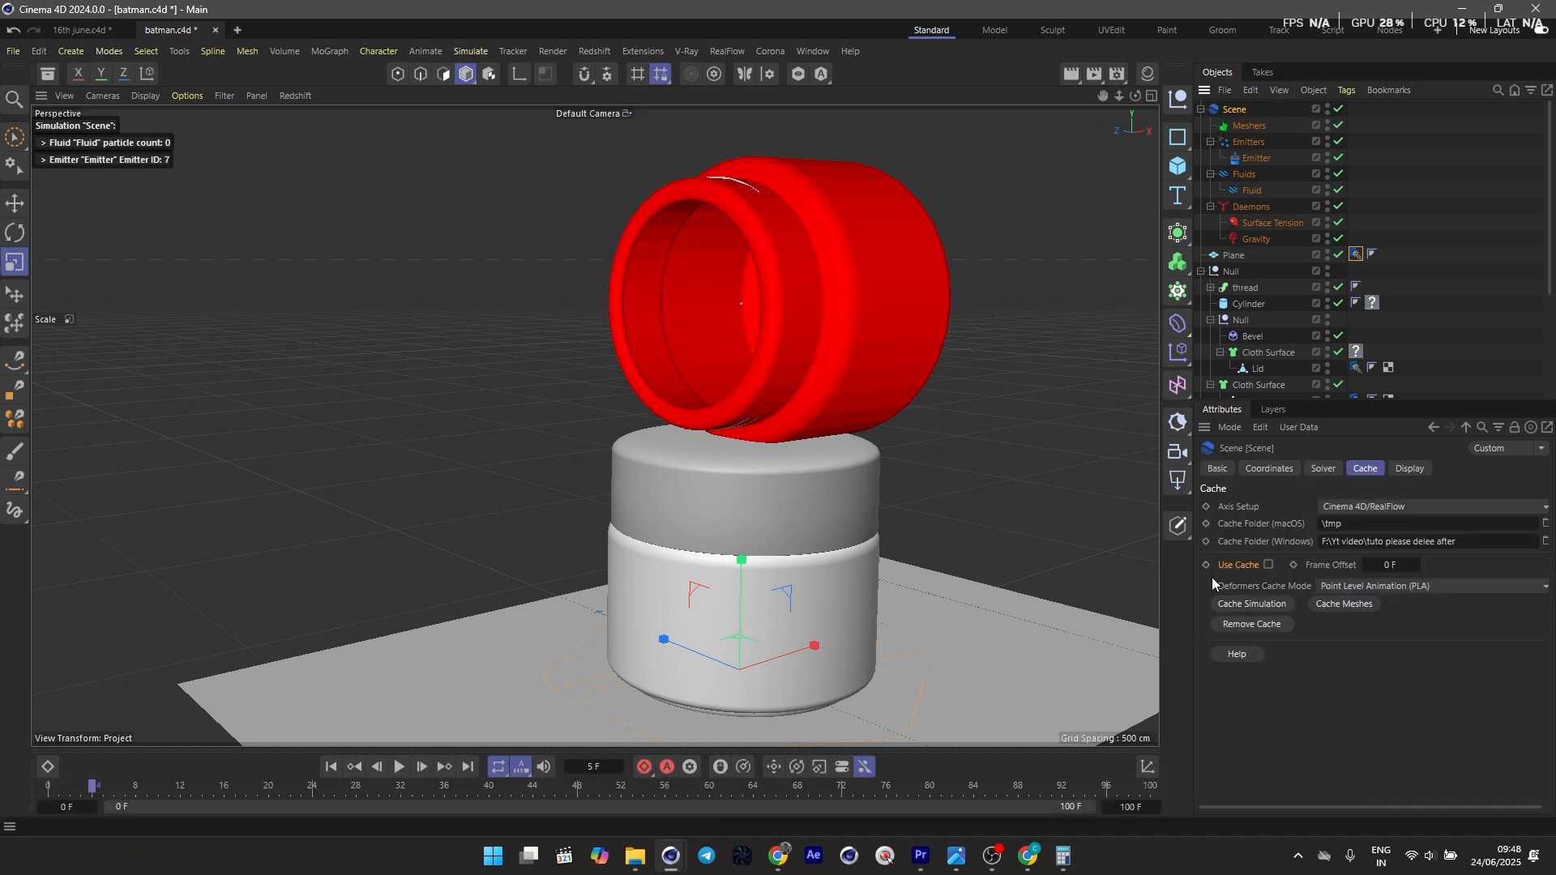
pyautogui.click(1218, 603)
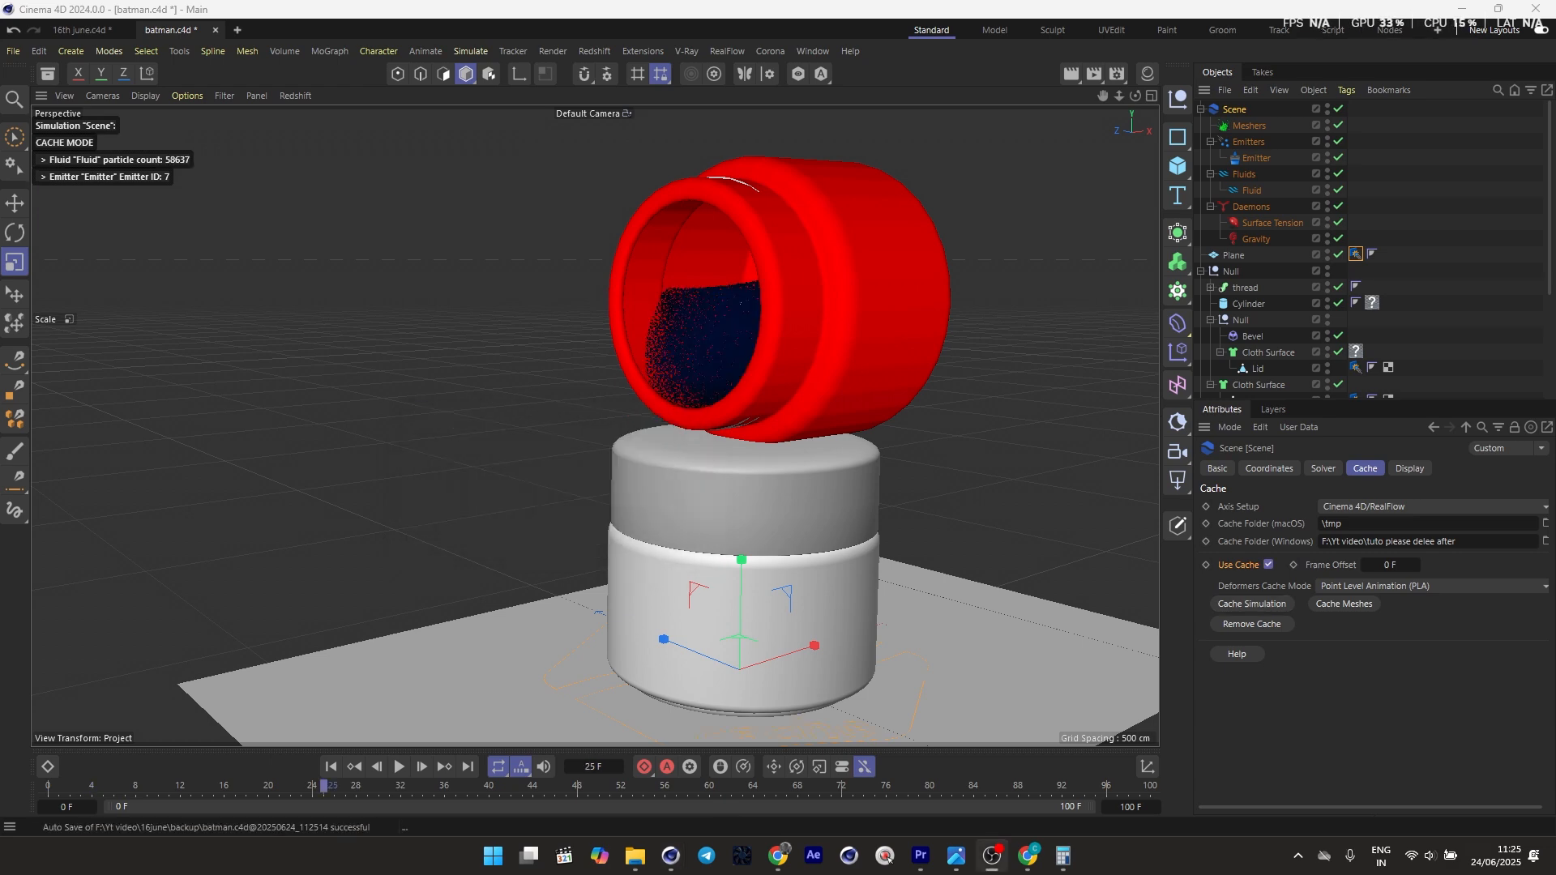
pyautogui.click(399, 766)
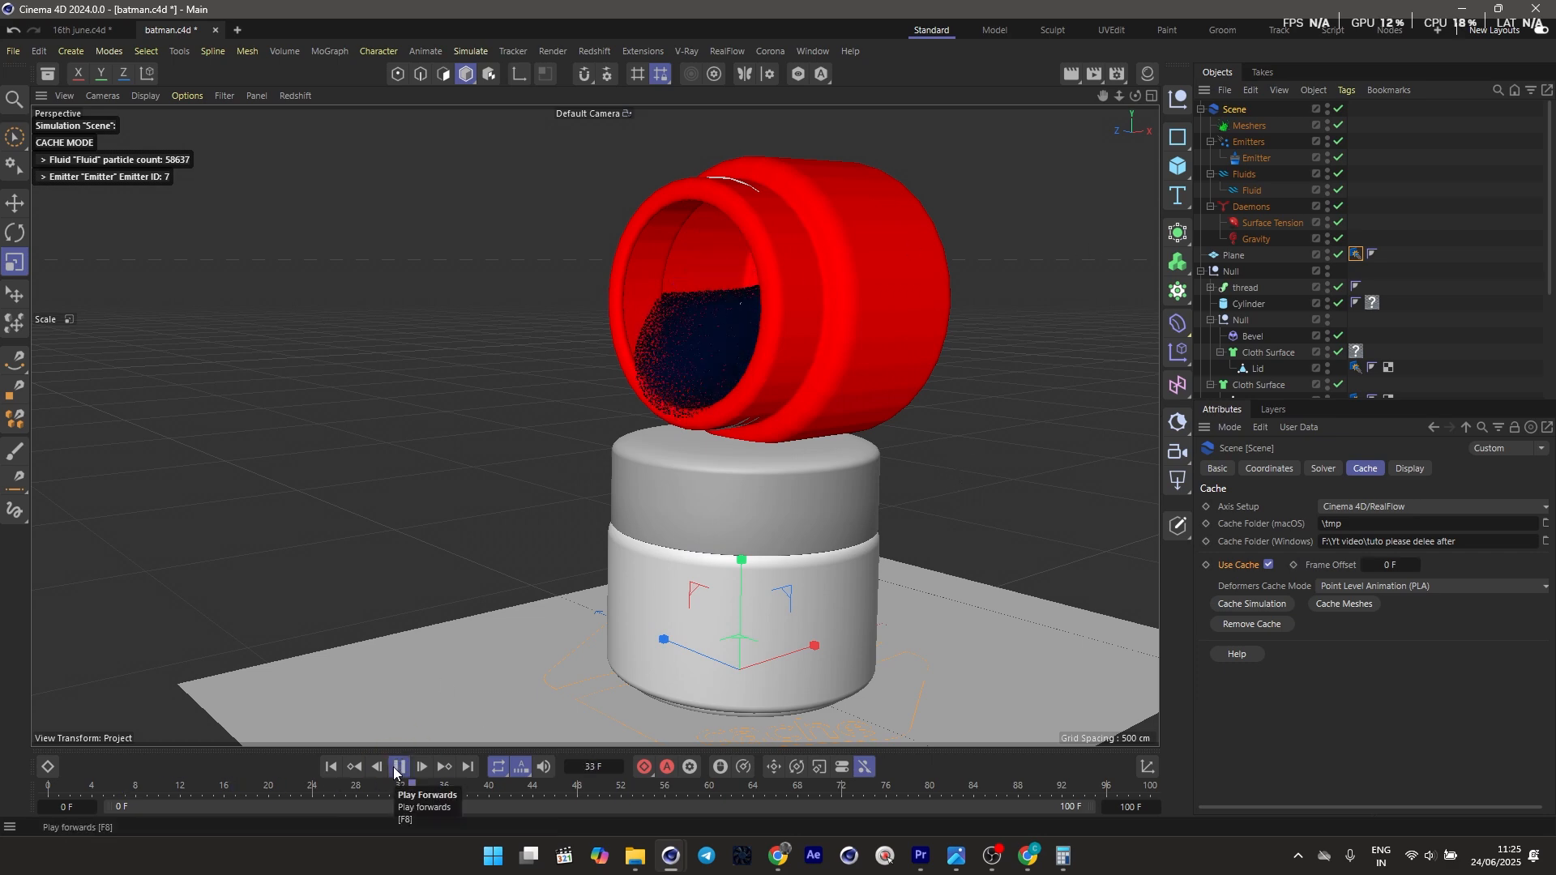
pyautogui.keyDown('alt'); pyautogui.moveTo(815, 566); pyautogui.dragTo(773, 551); pyautogui.keyUp('alt')
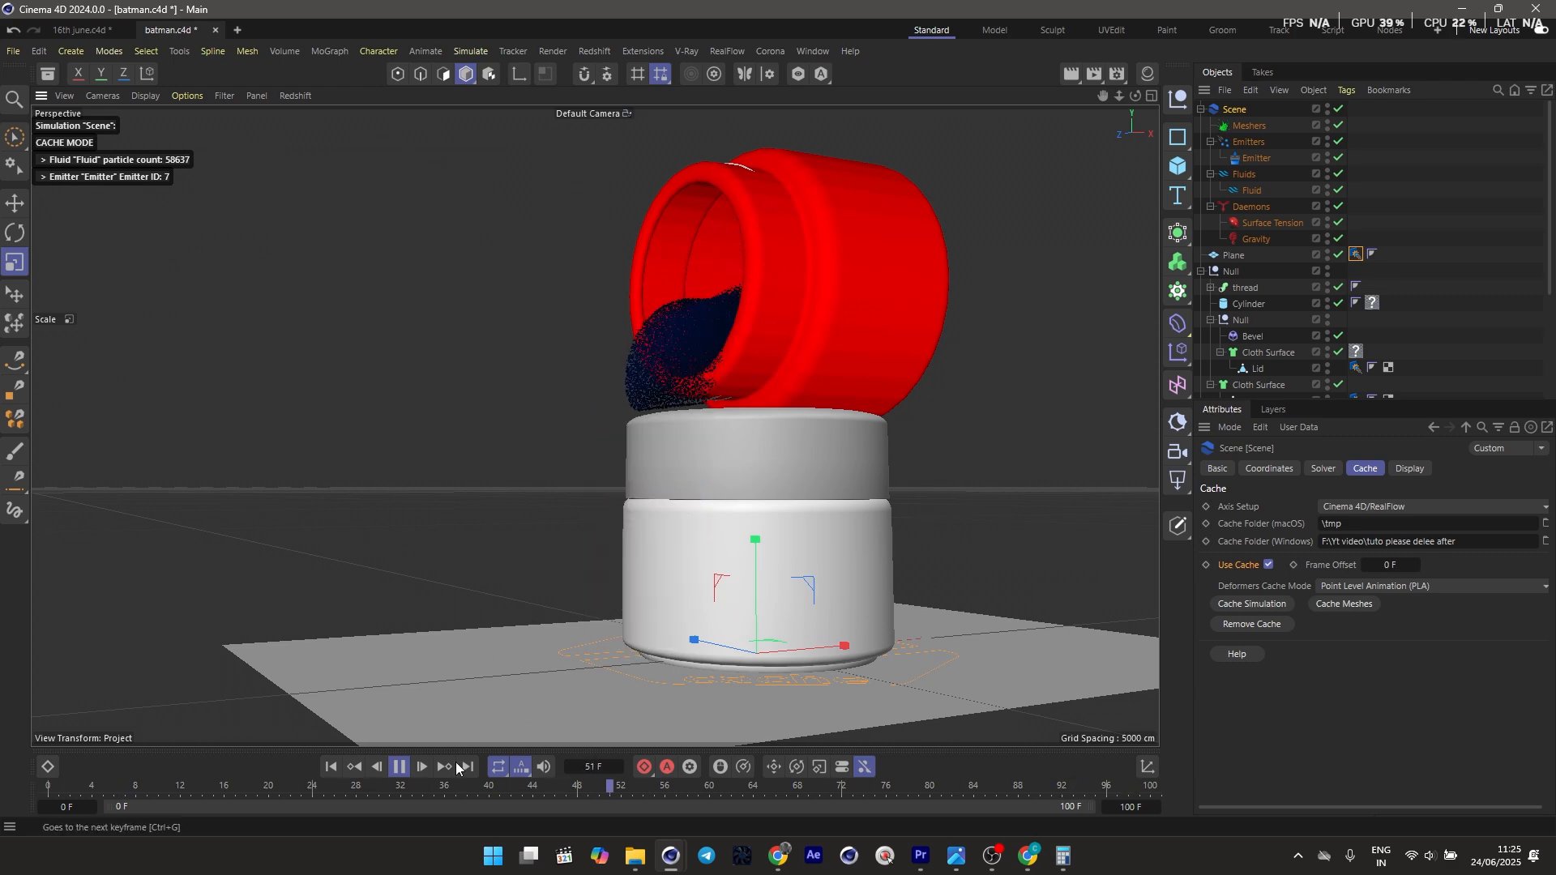
pyautogui.click(401, 767)
# Enter 5 as the Fluid's Resolution
pyautogui.click(1251, 191)
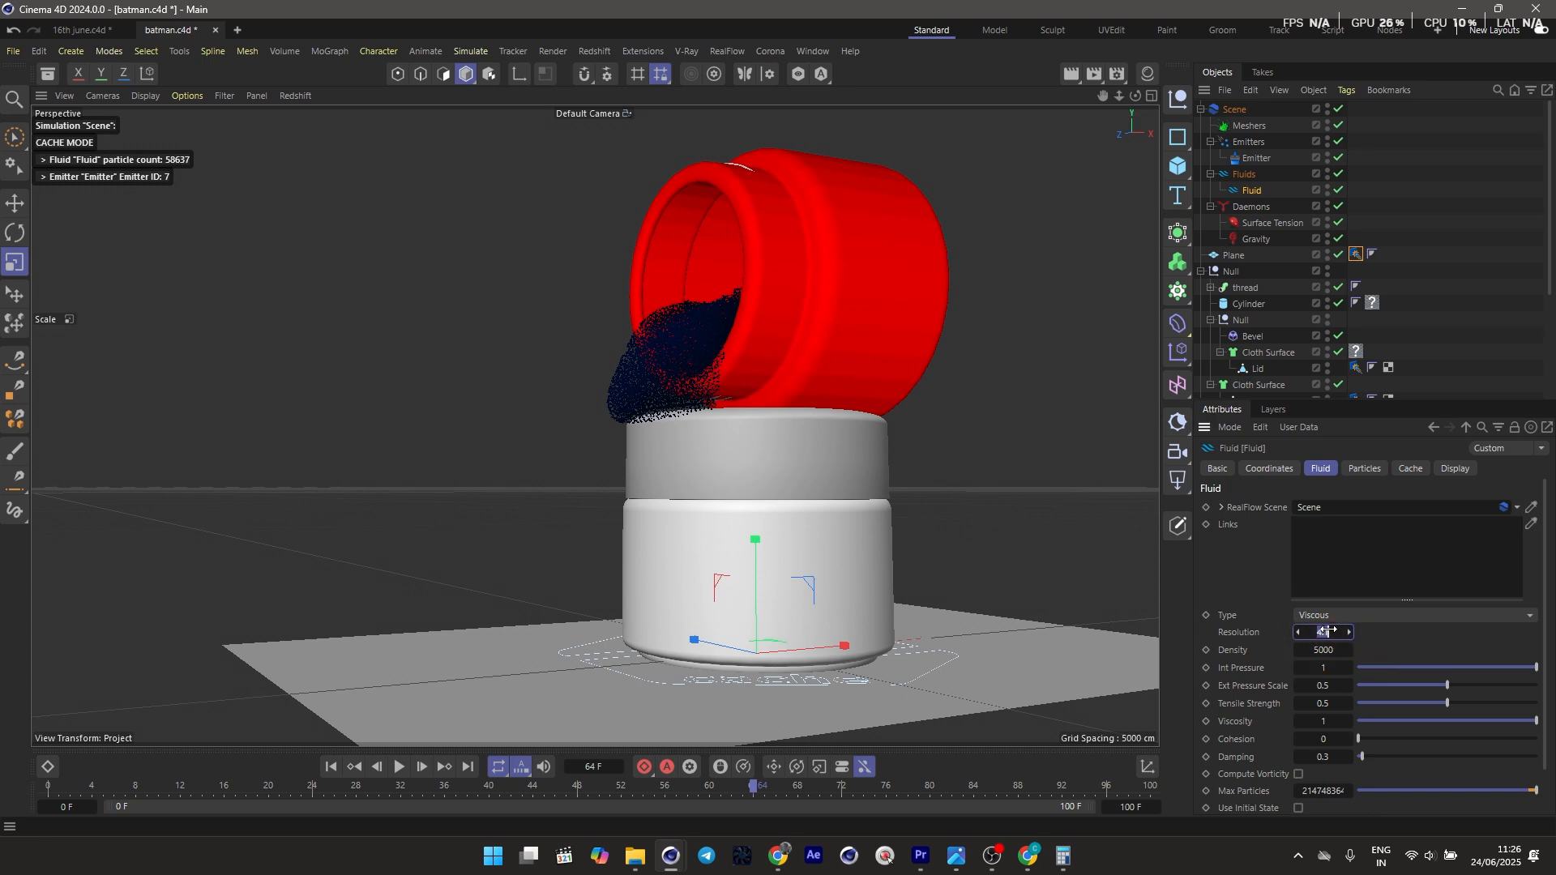
pyautogui.write('5')
pyautogui.click(1384, 632)
pyautogui.click(1240, 220)
# Add a Mesher to the RealFlow Scene
pyautogui.click(1238, 111)
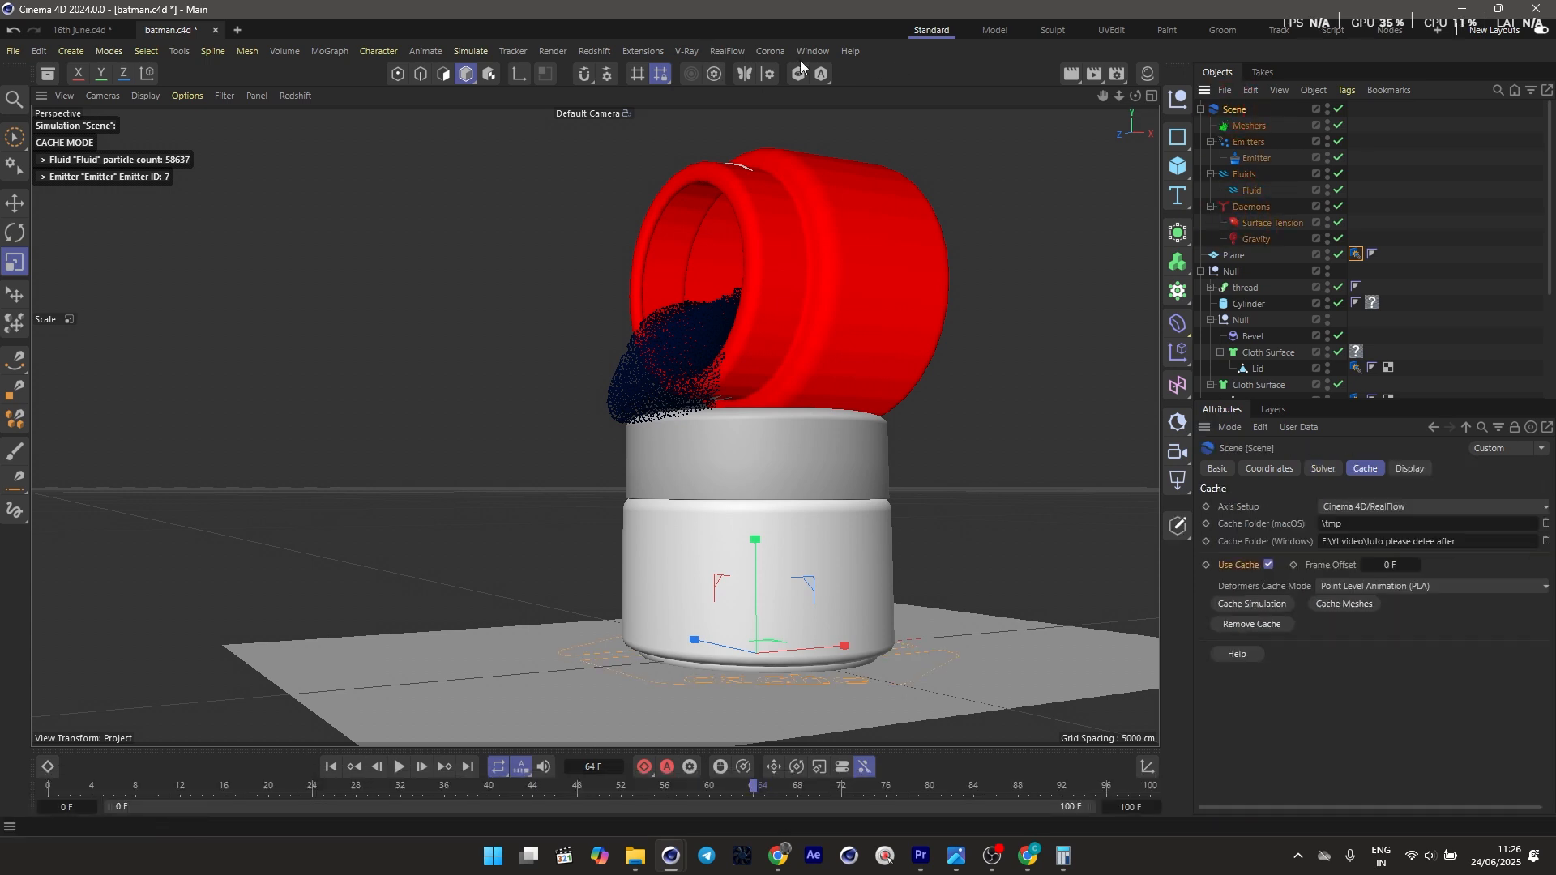
pyautogui.click(727, 50)
pyautogui.click(766, 172)
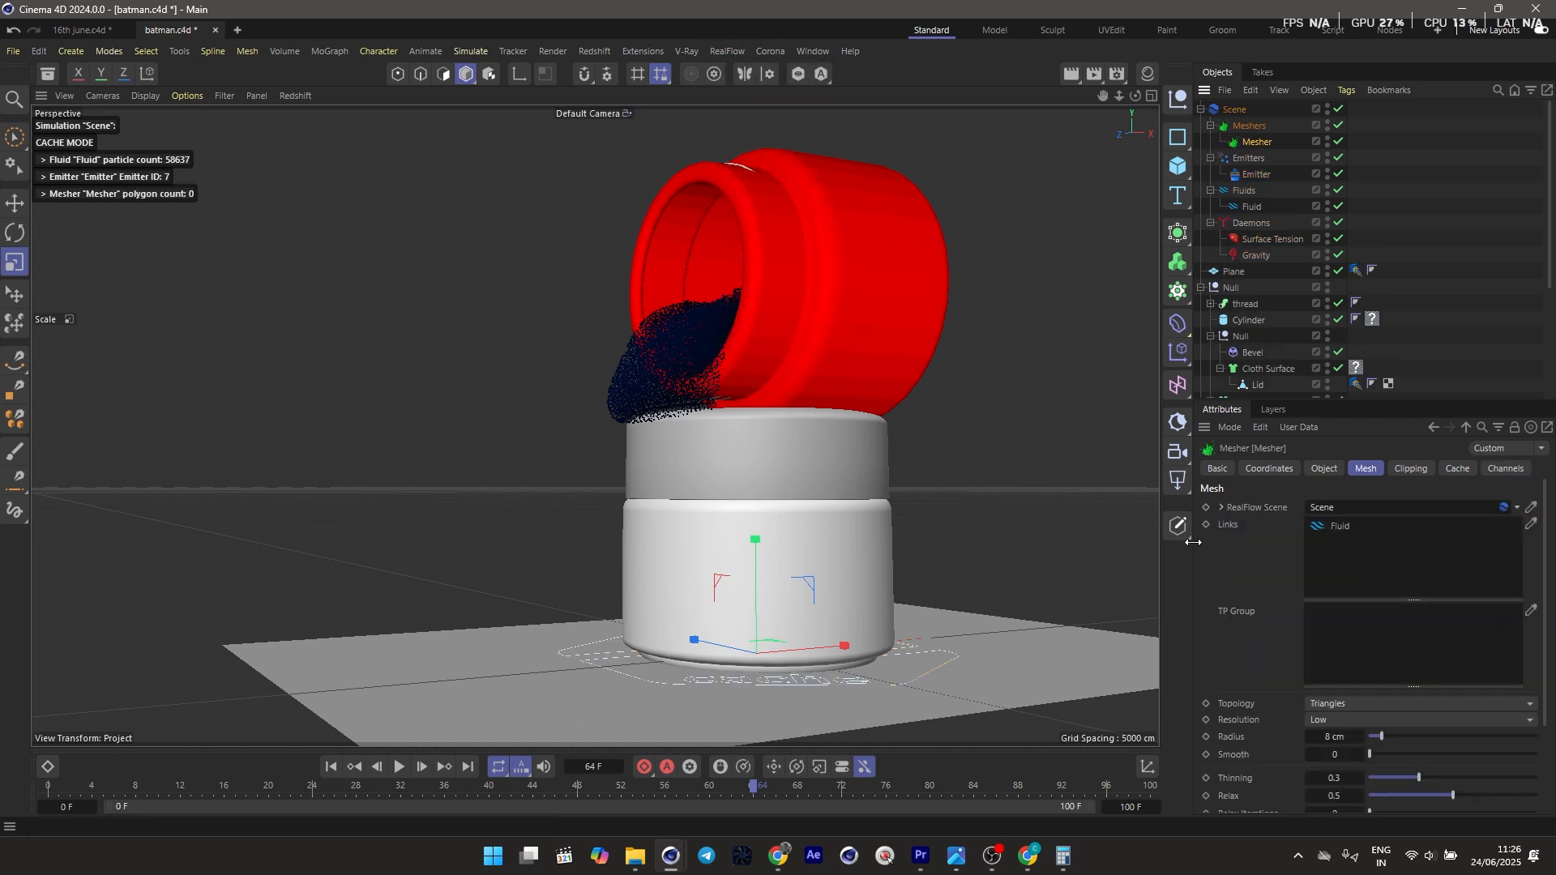
# Set the Mesher's Resolution to Medium and Smooth to 8, and build the mesh
pyautogui.scroll(-3, 1248, 670)
pyautogui.click(1339, 601)
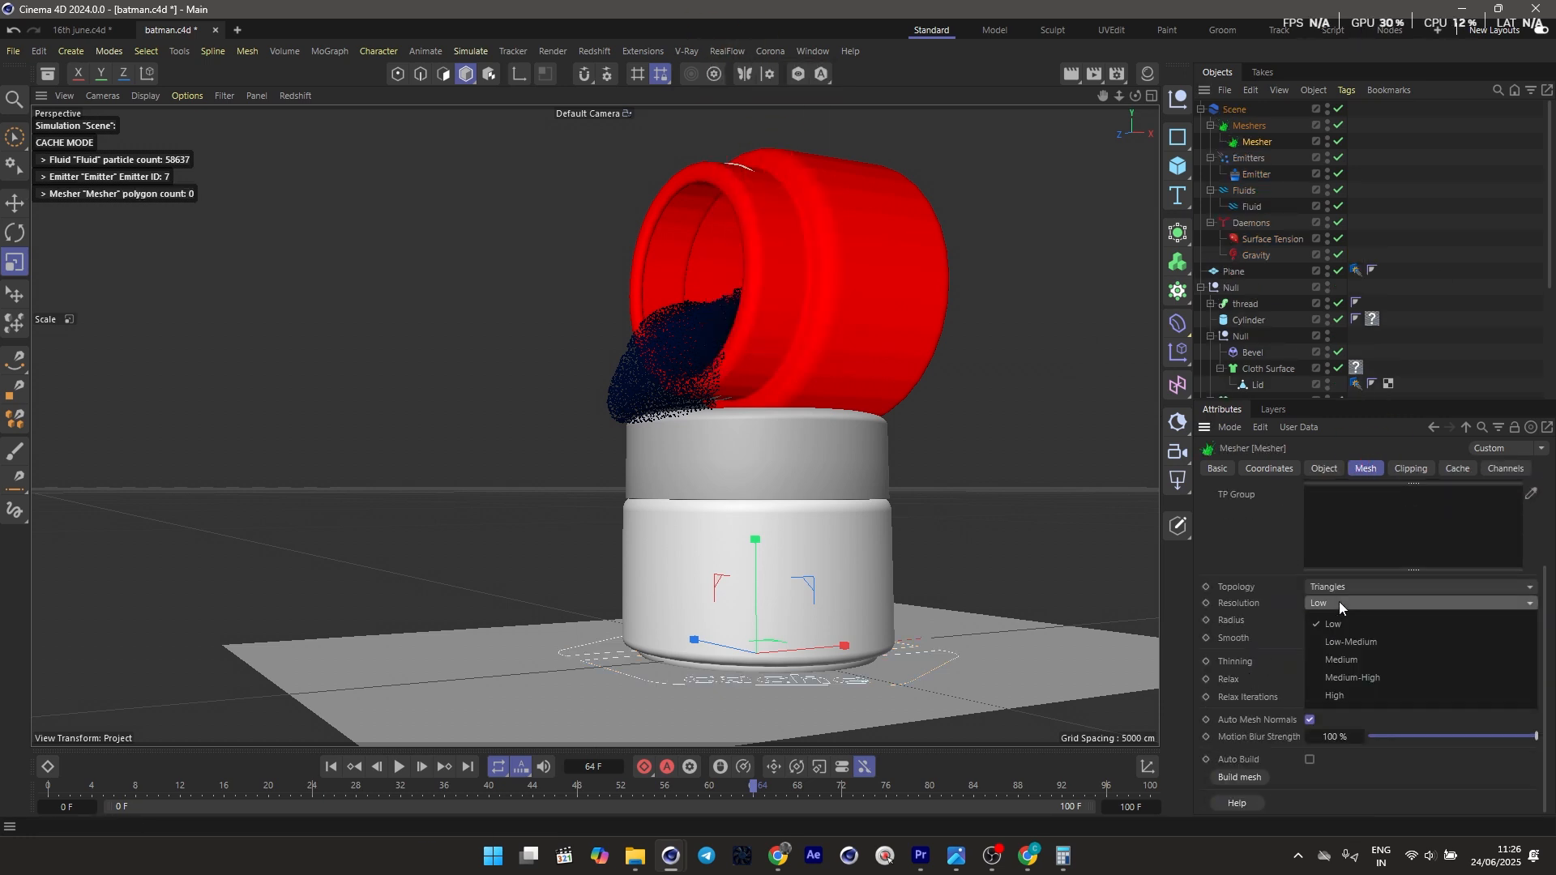
pyautogui.click(1349, 662)
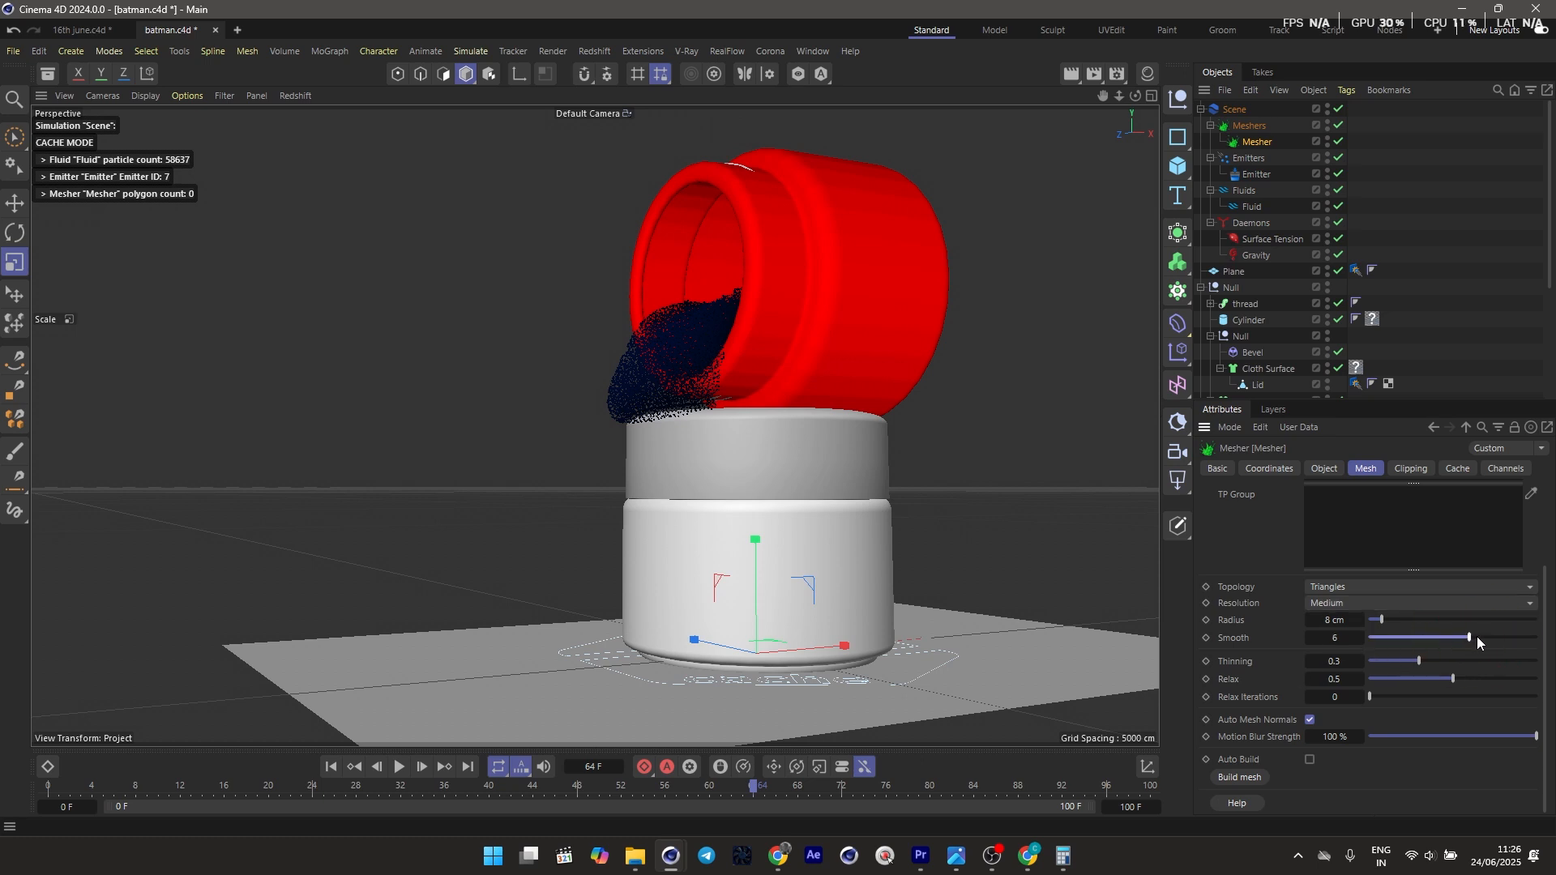
pyautogui.click(1443, 639)
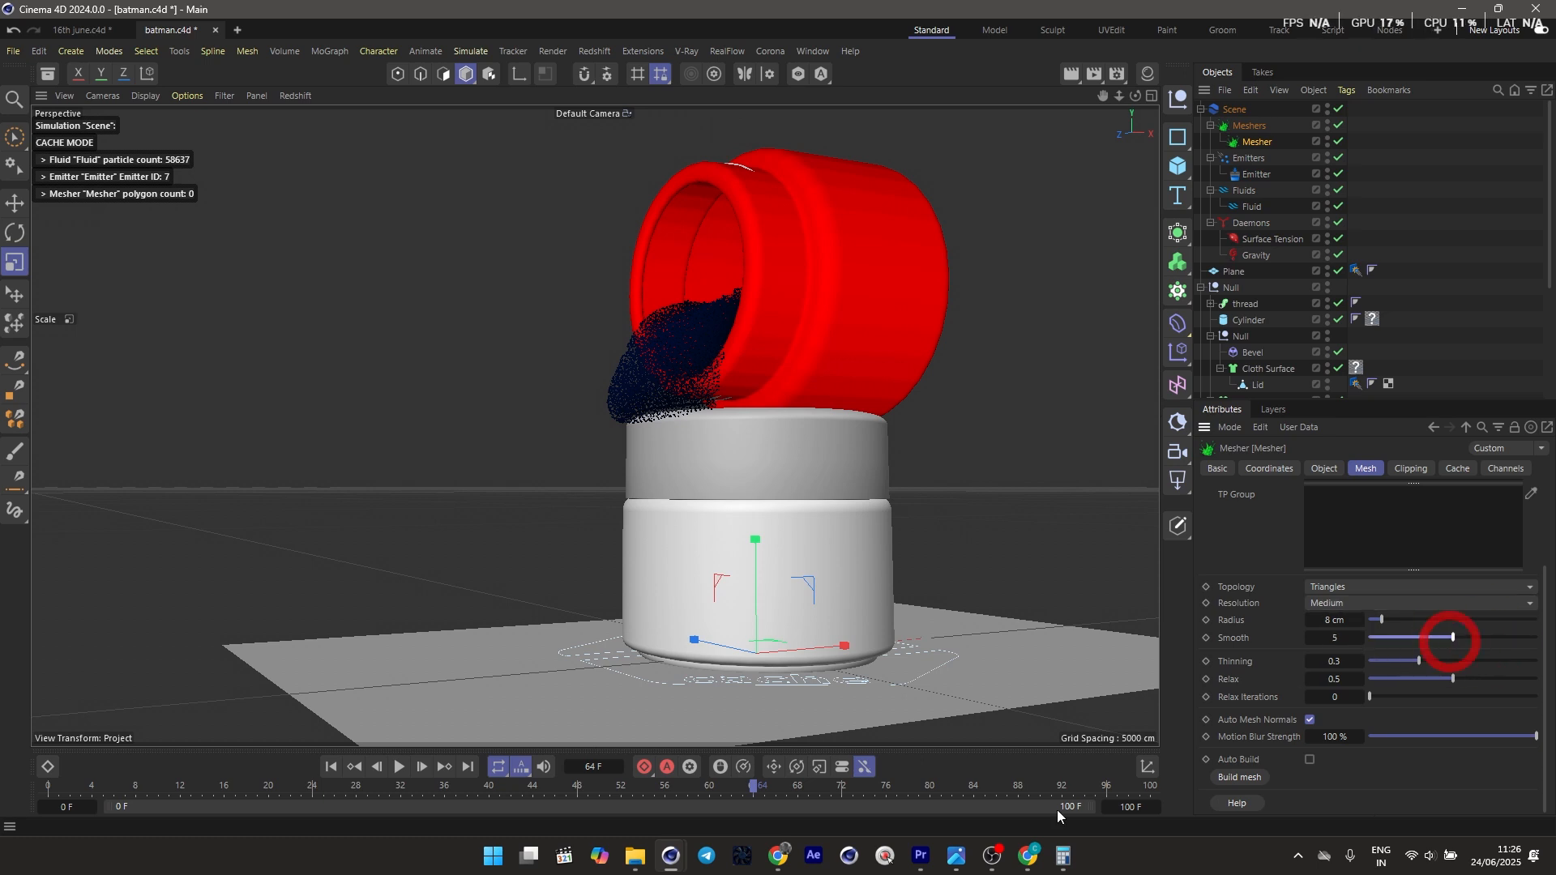
pyautogui.click(1238, 779)
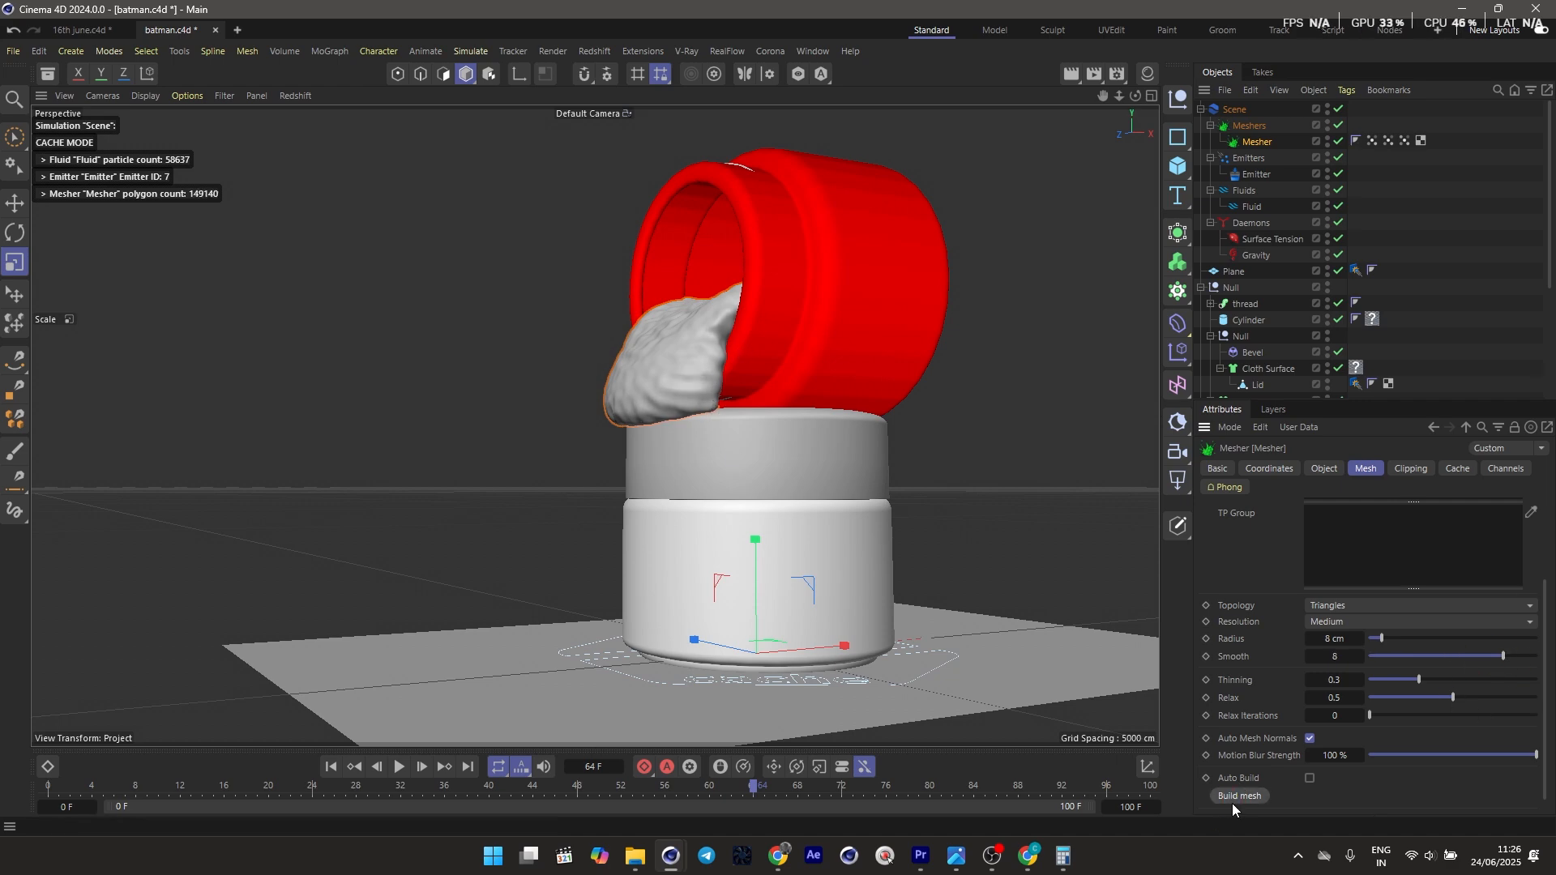
# Scrub the timeline to frame 96 and inspect the cream mesh in front of the jars
pyautogui.moveTo(471, 788); pyautogui.dragTo(1105, 788)
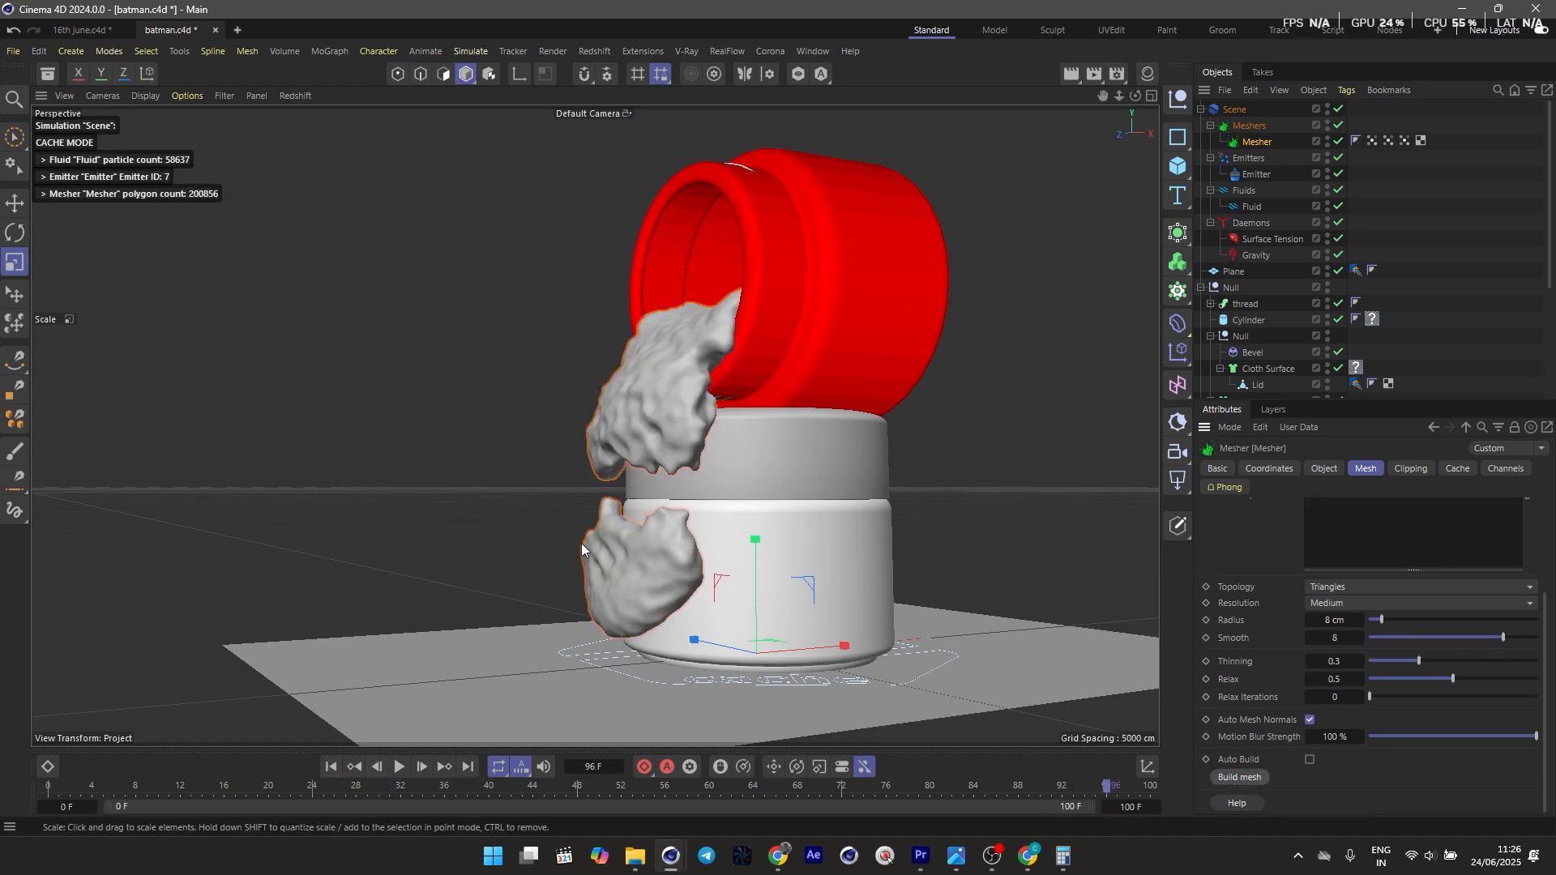
pyautogui.keyDown('alt'); pyautogui.moveTo(581, 543); pyautogui.dragTo(798, 567); pyautogui.keyUp('alt')
pyautogui.scroll(3, 798, 567)
# Try Low-Medium as the Mesher's Resolution, rebuild the mesh and inspect its surface
pyautogui.click(1448, 605)
pyautogui.click(1405, 642)
pyautogui.click(1241, 776)
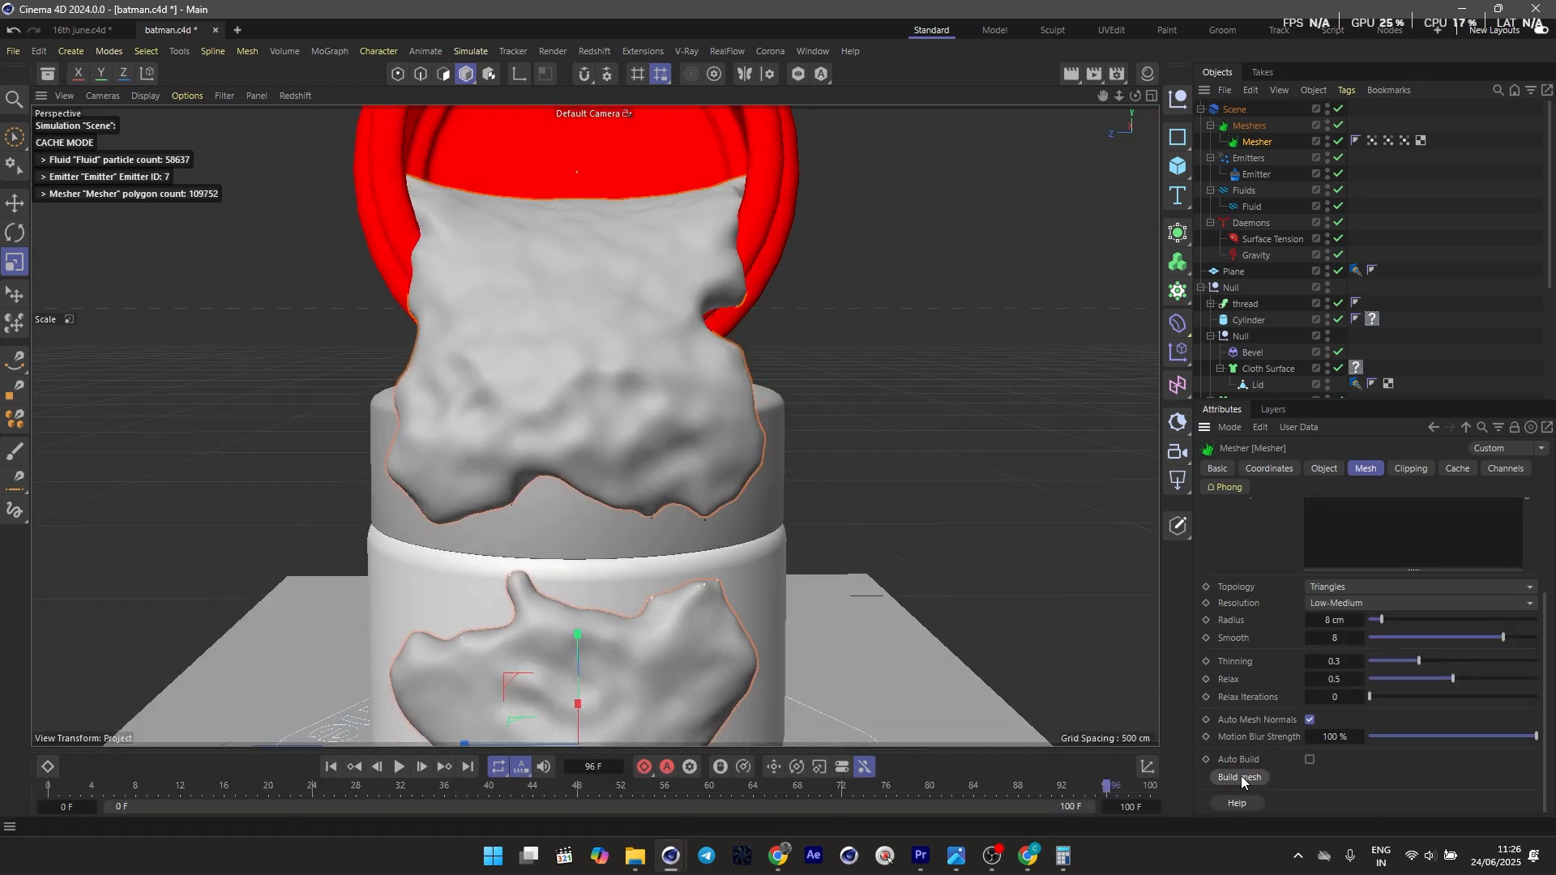
pyautogui.moveTo(503, 559)
pyautogui.keyDown('alt'); pyautogui.mouseDown()
pyautogui.moveTo(431, 528)
pyautogui.moveTo(499, 491)
pyautogui.moveTo(386, 582)
pyautogui.moveTo(519, 543)
pyautogui.mouseUp(); pyautogui.keyUp('alt')
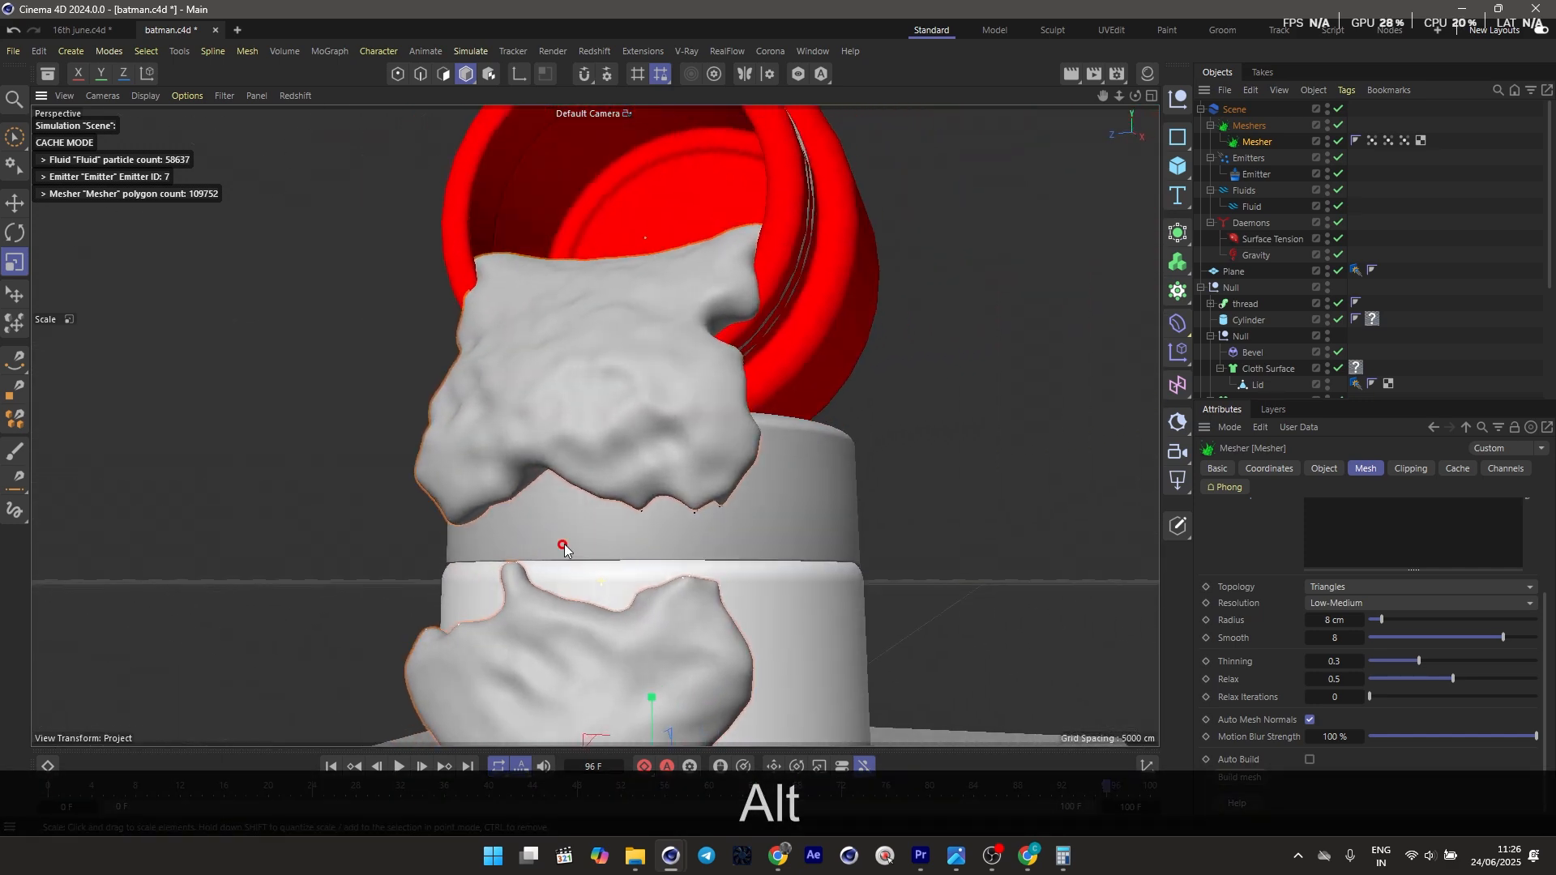
# Set the Mesher's Resolution to High, rebuild the mesh and inspect the cream's surface detail
pyautogui.click(1354, 601)
pyautogui.click(1355, 688)
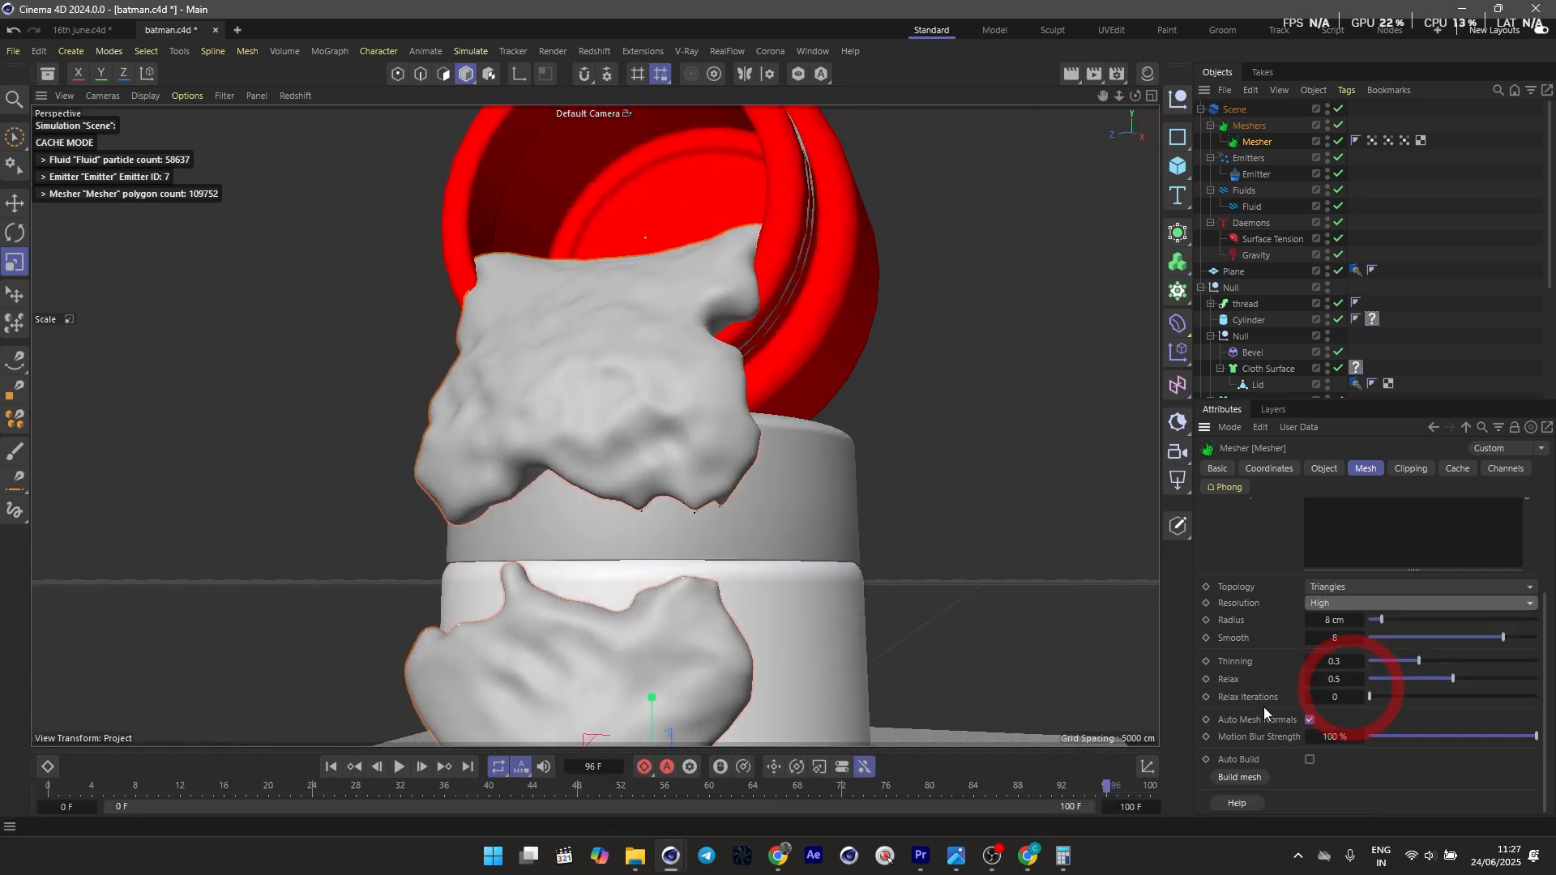
pyautogui.click(1240, 777)
pyautogui.scroll(2, 726, 378)
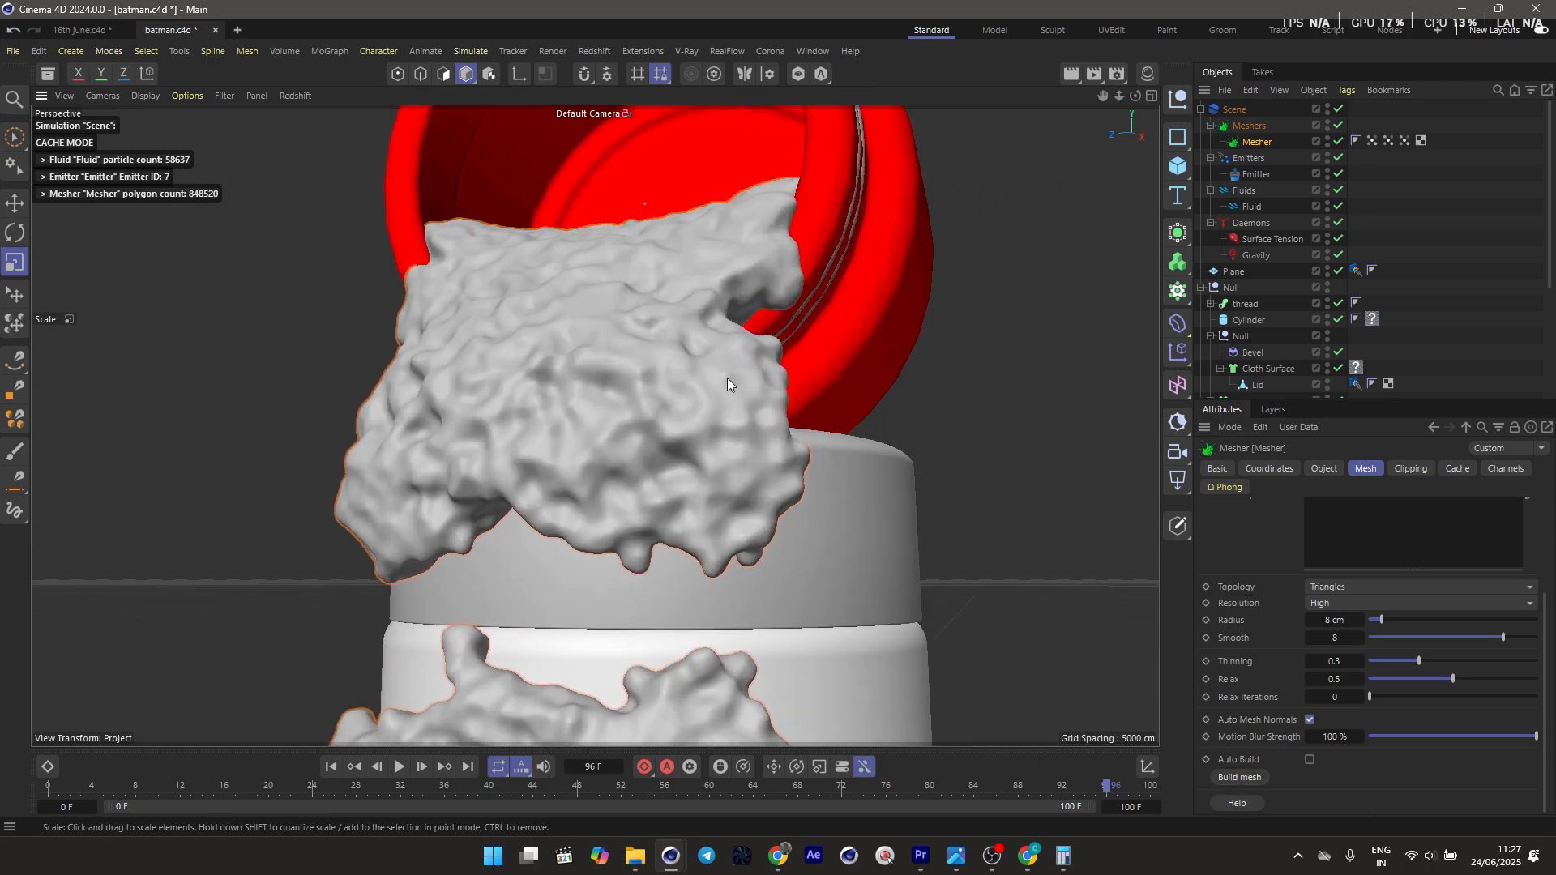
pyautogui.keyDown('alt'); pyautogui.moveTo(727, 378); pyautogui.dragTo(649, 435); pyautogui.keyUp('alt')
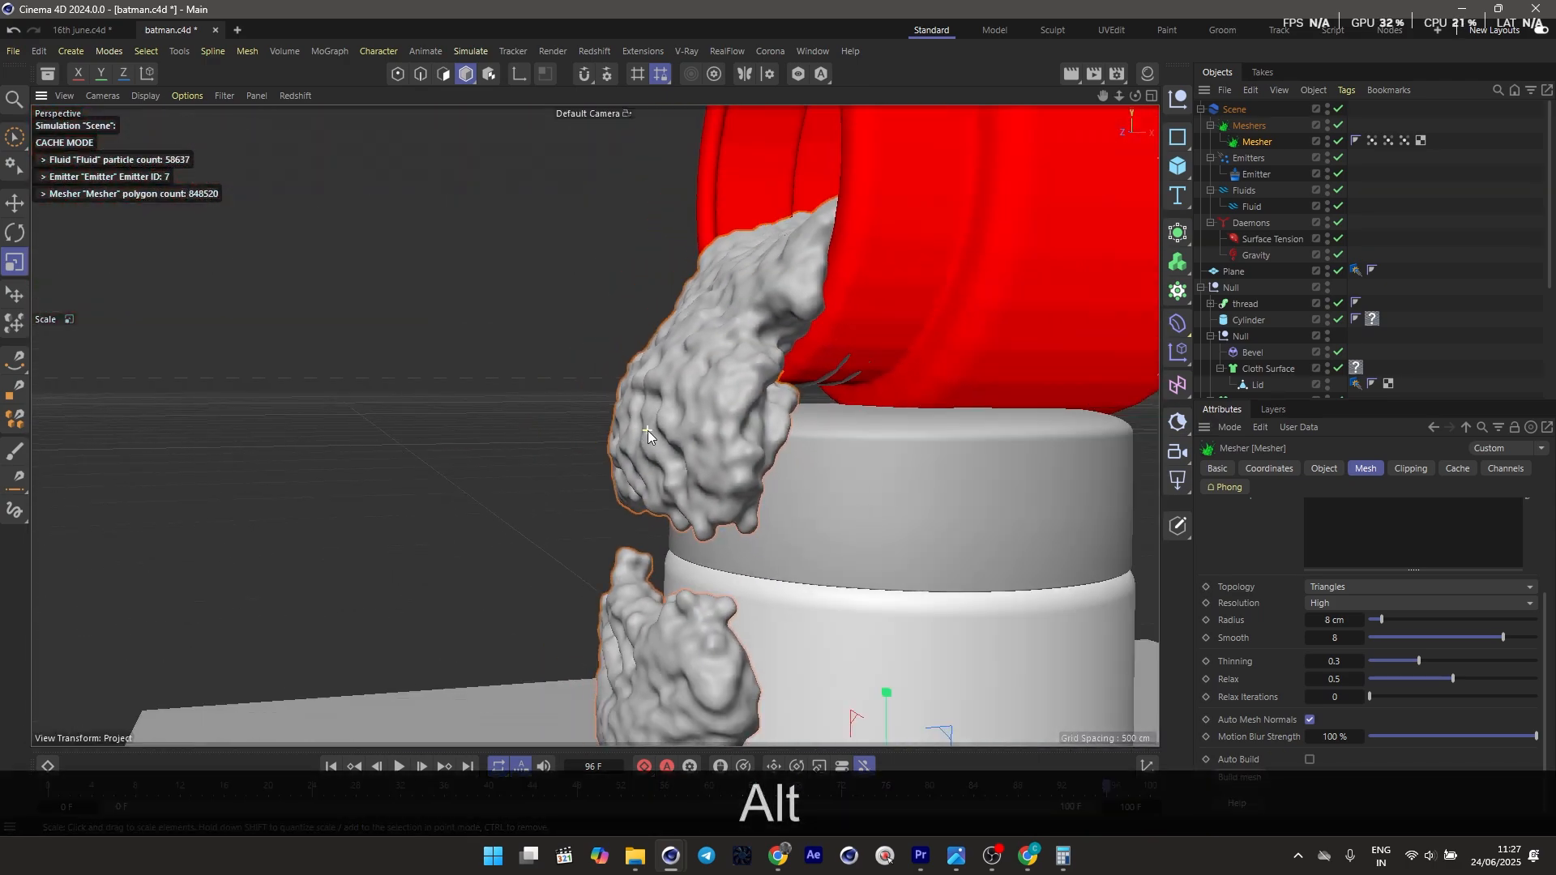
# Set the Mesher's Resolution to Low-Medium and rebuild the cream mesh
pyautogui.press('q')
pyautogui.press('q')
pyautogui.hotkey('ctrl', 'z')
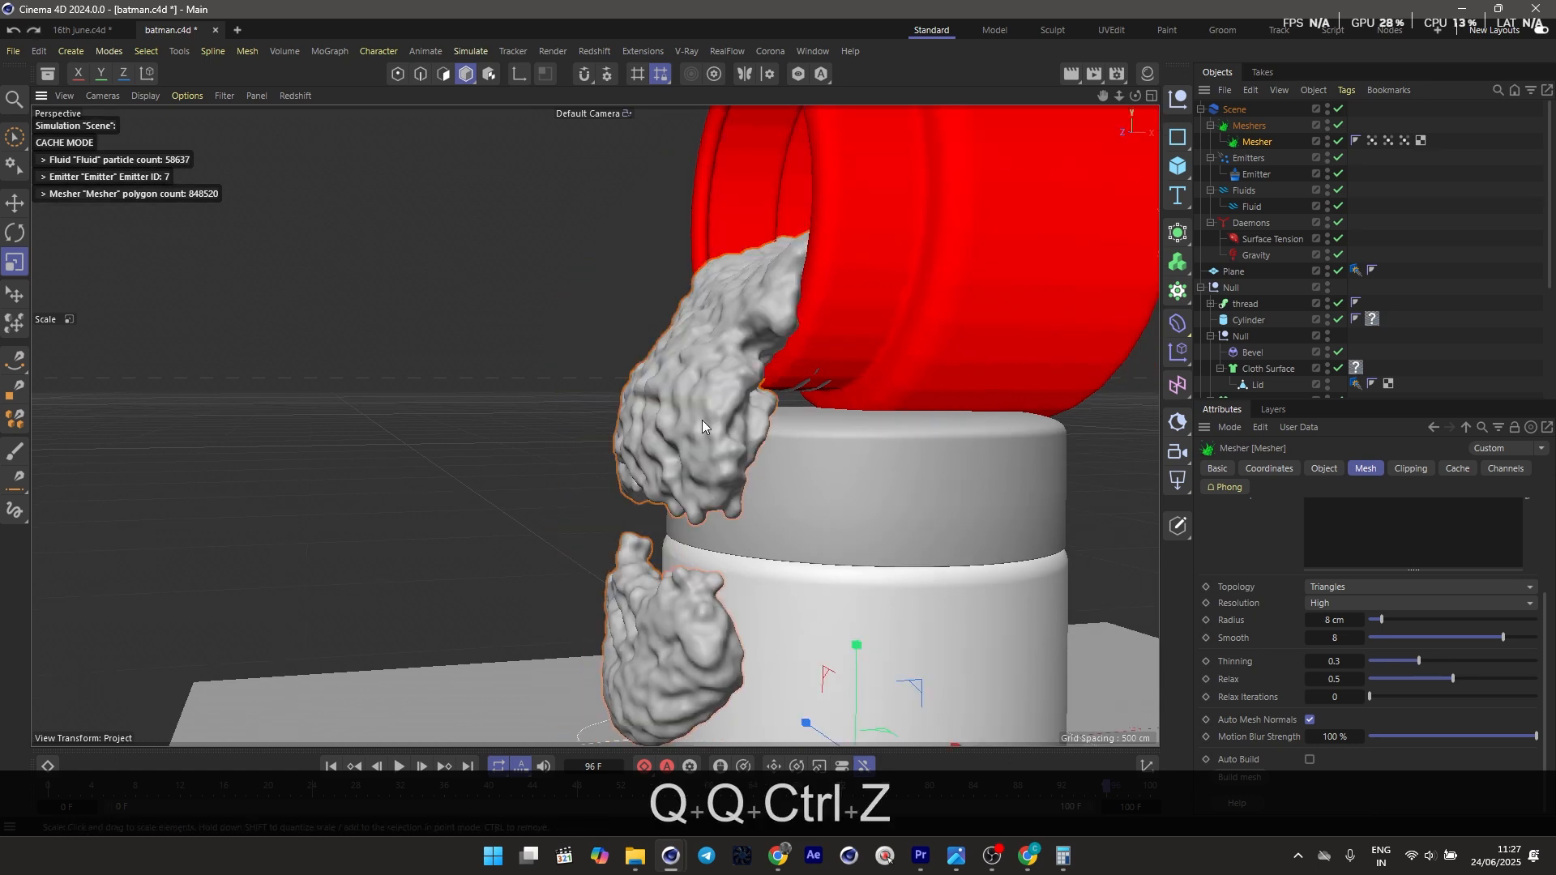
pyautogui.click(1342, 602)
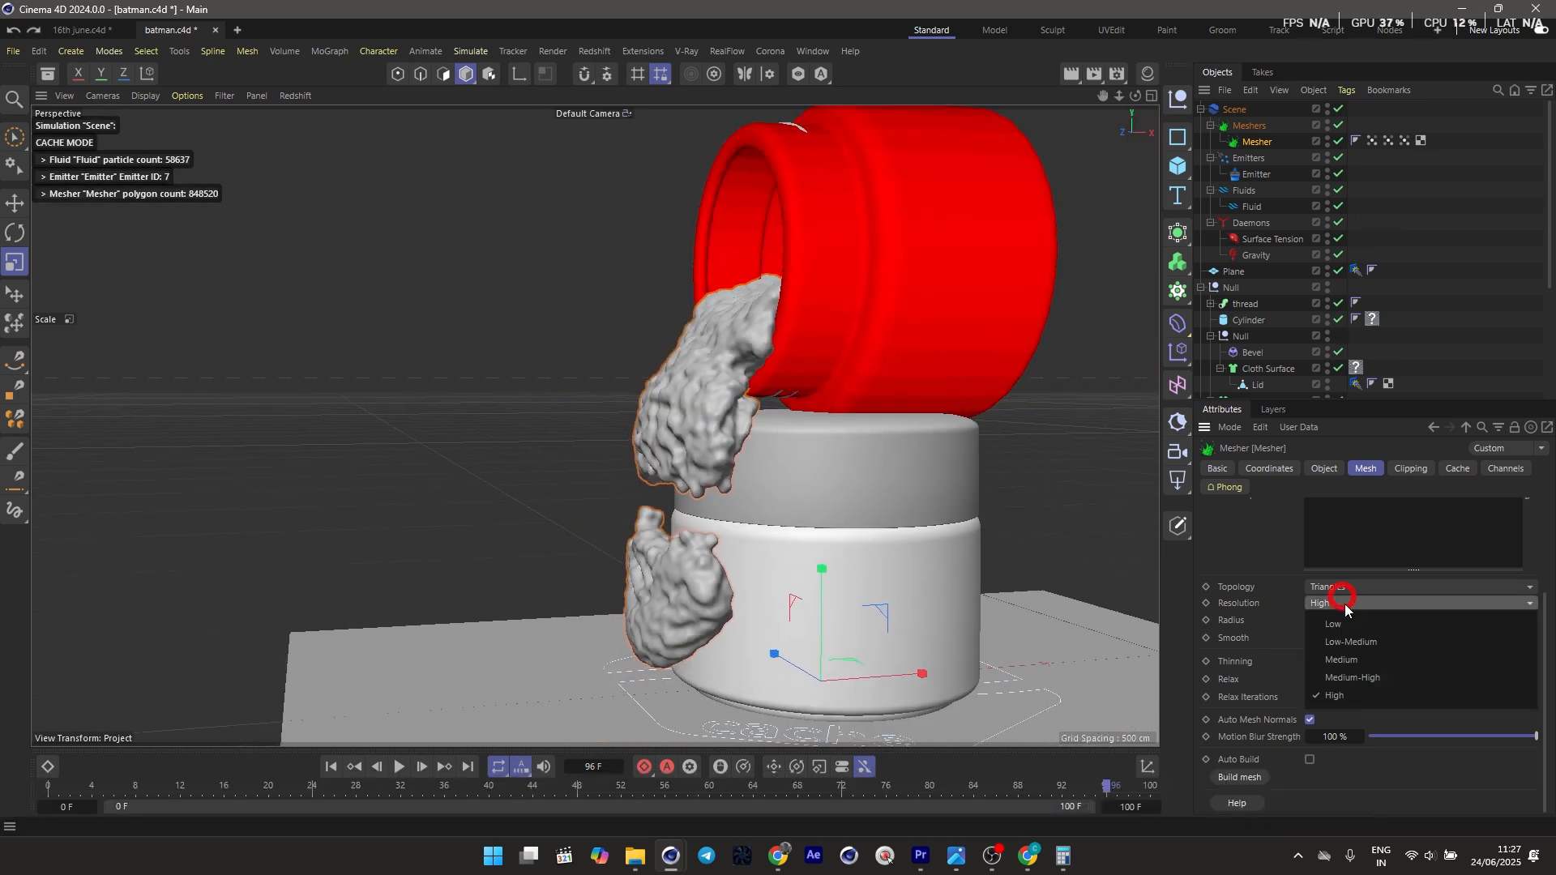
pyautogui.click(1348, 641)
pyautogui.click(1239, 776)
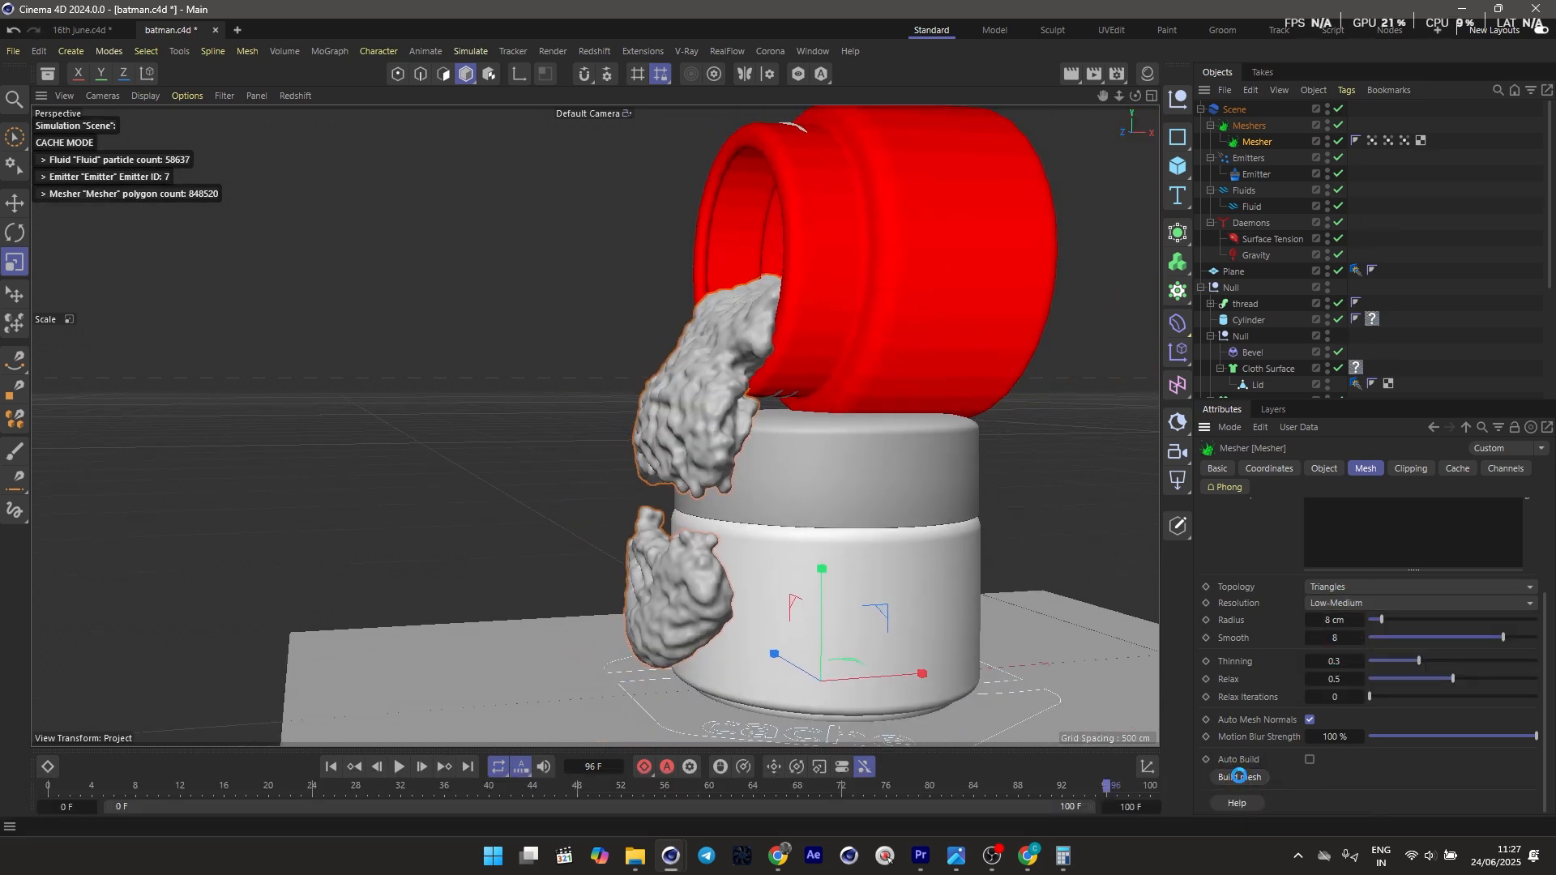
# Cache the meshes of the RealFlow Scene and play back the animation to frame 100
pyautogui.click(1257, 127)
pyautogui.click(1234, 110)
pyautogui.click(1366, 469)
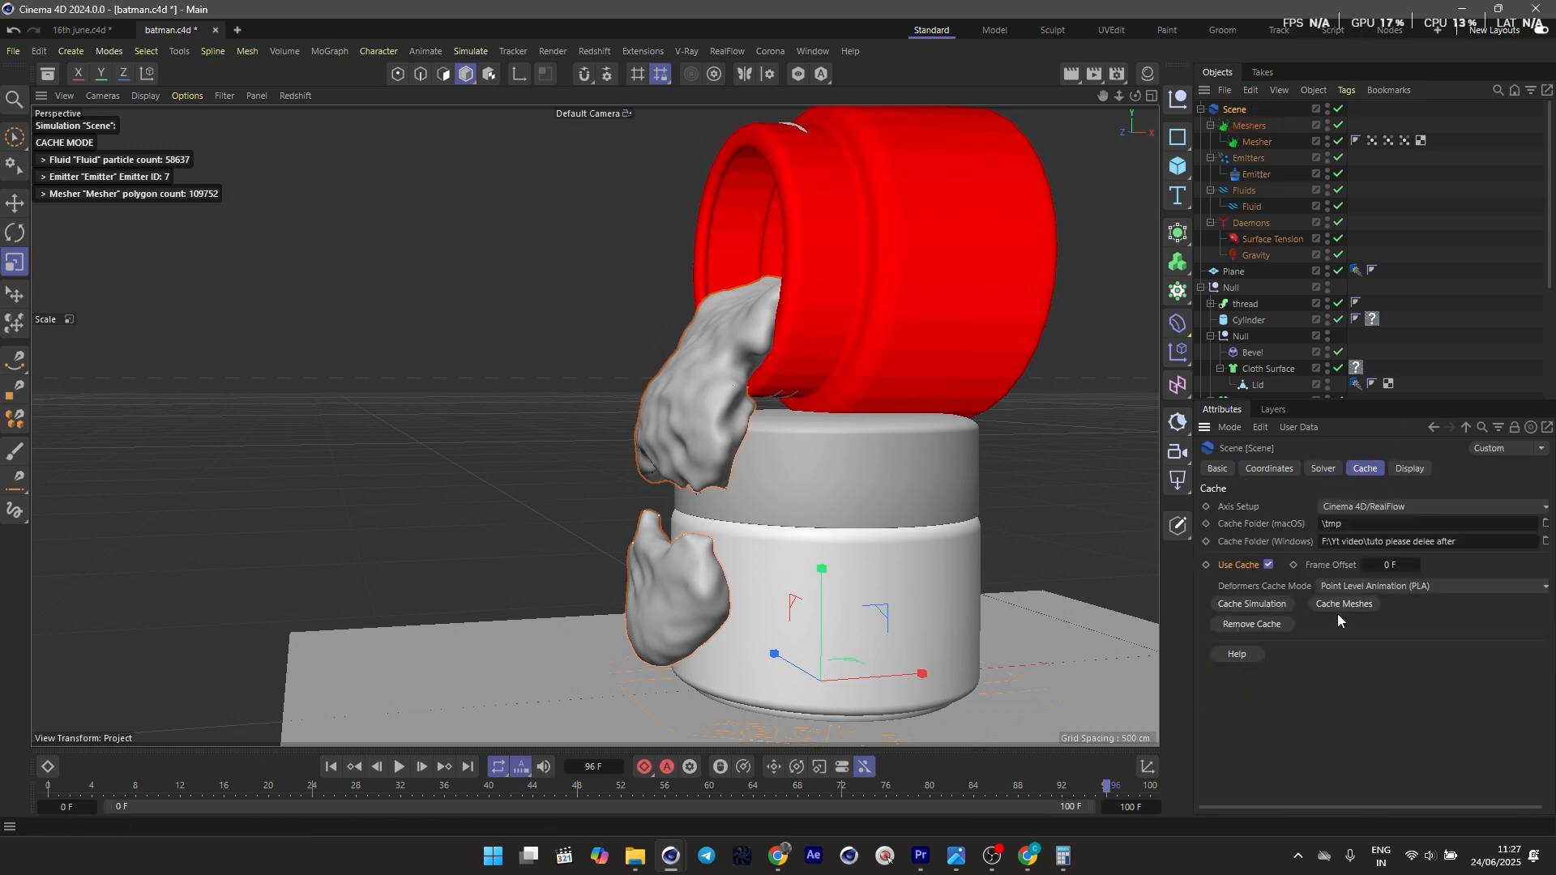
pyautogui.click(1341, 605)
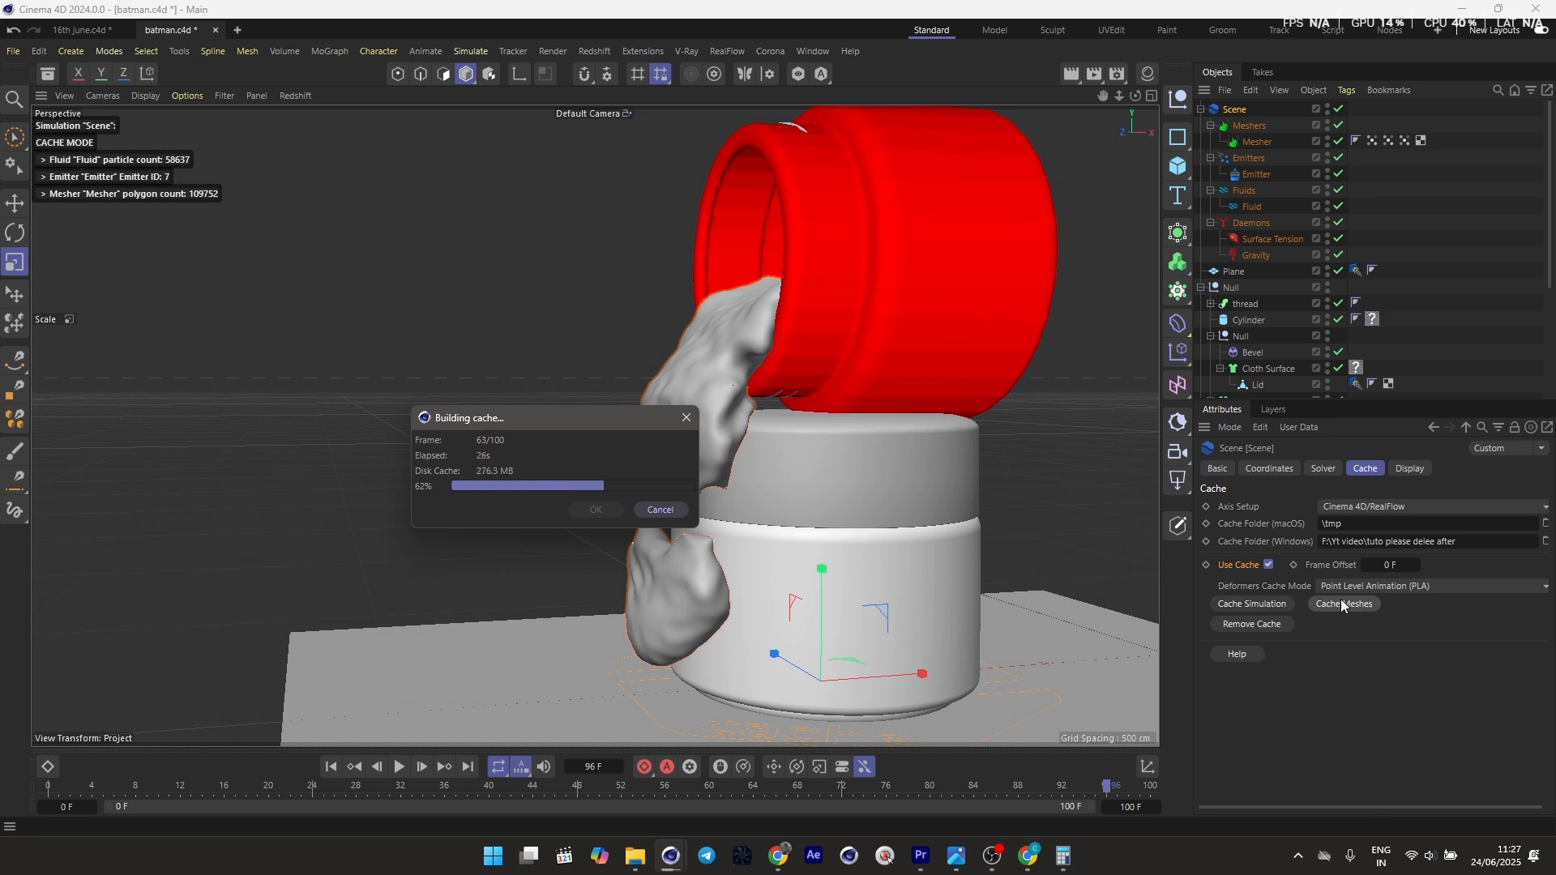
pyautogui.click(400, 766)
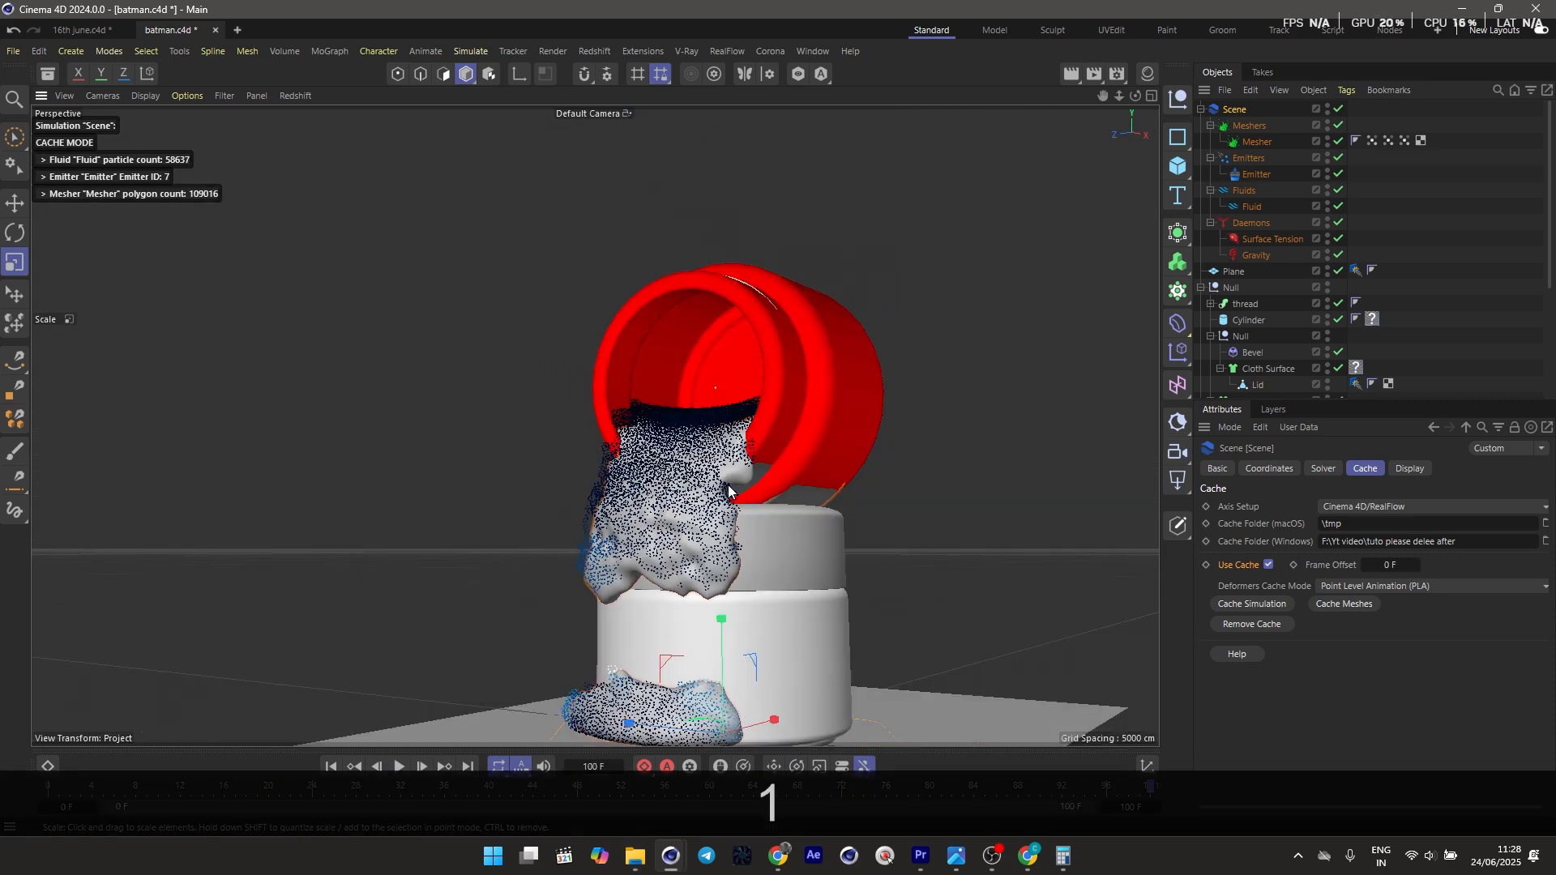
pyautogui.hotkey('ctrl', 'z')
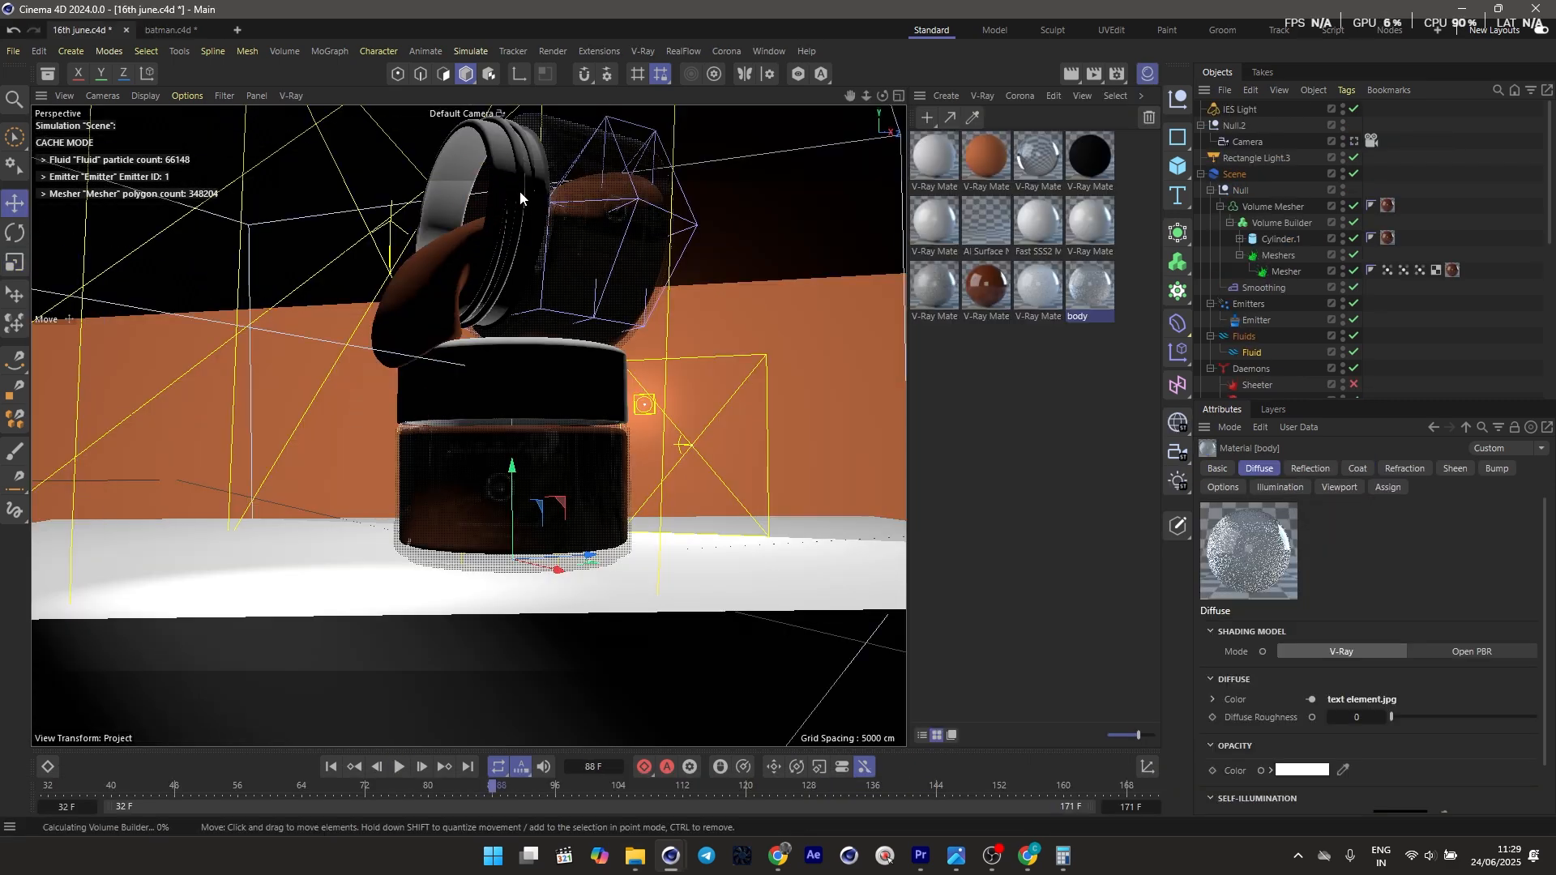
# Examine the cream inside the tipped jar in the 16th june.c4d scene and in the render 1.0113.png
pyautogui.scroll(4, 518, 191)
pyautogui.keyDown('alt'); pyautogui.moveTo(465, 197); pyautogui.dragTo(613, 290); pyautogui.keyUp('alt')
pyautogui.scroll(2, 629, 257)
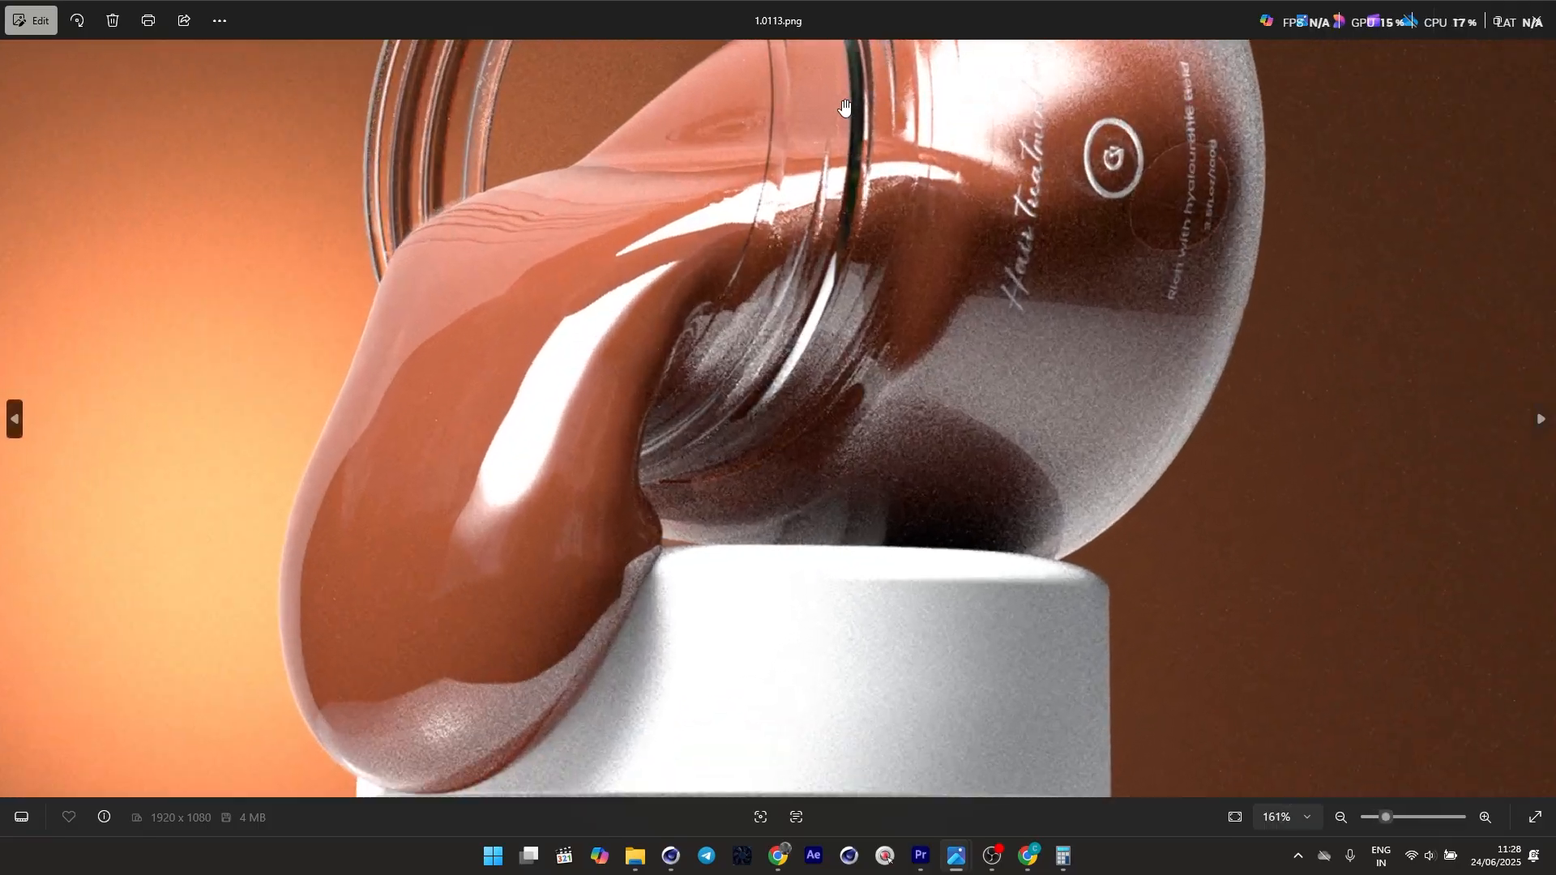
pyautogui.scroll(4, 1169, 181)
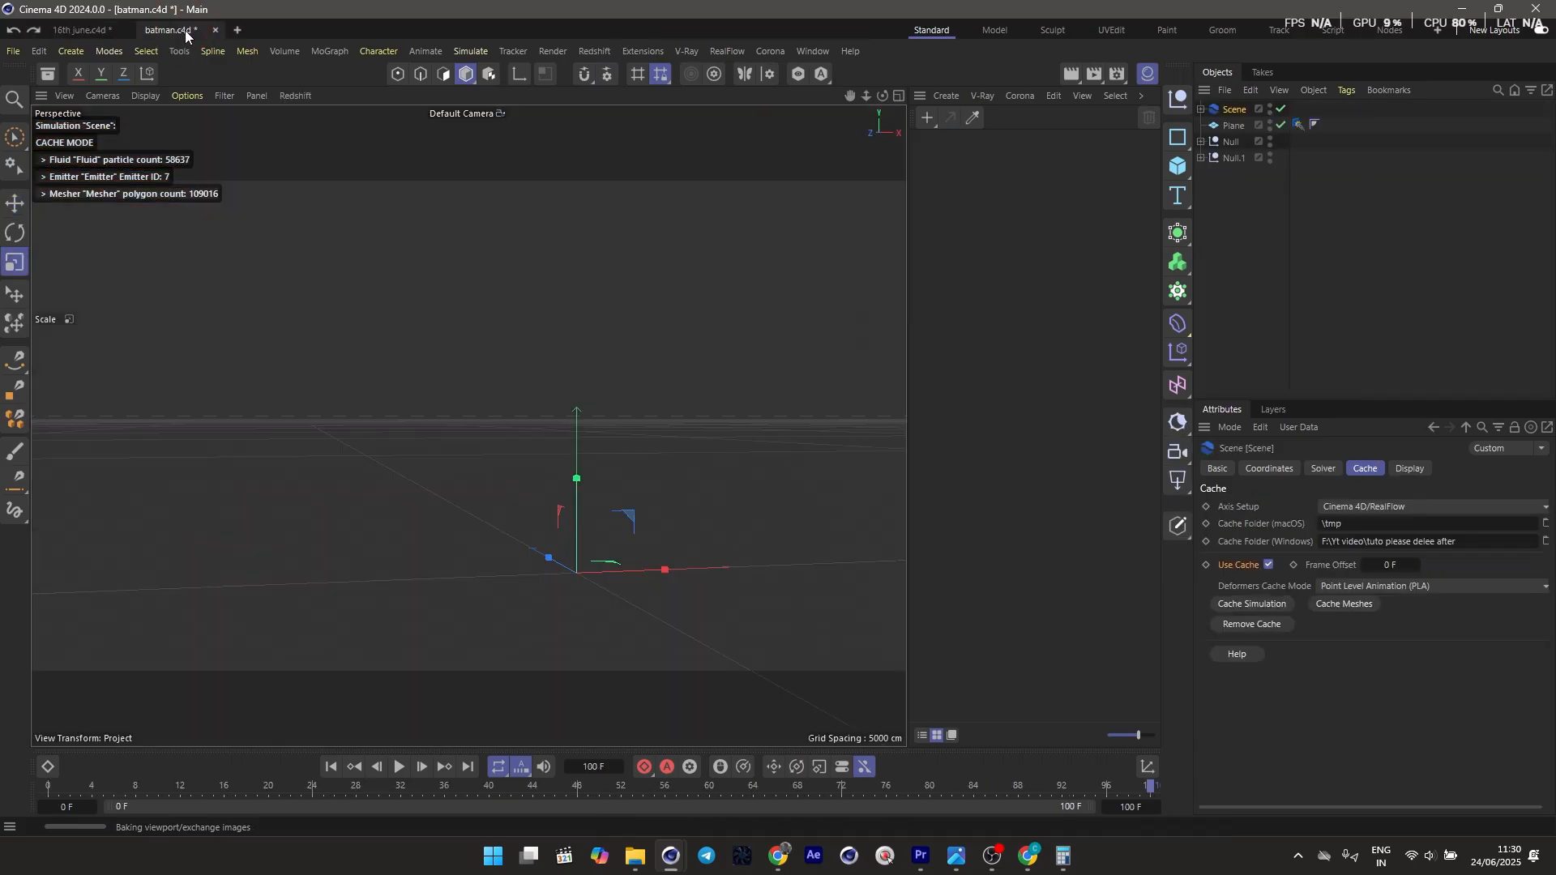
# Return to batman.c4d and disable the Cloth Surface of the tipped jar's Body under Null.1
pyautogui.scroll(1, 549, 267)
pyautogui.click(1201, 142)
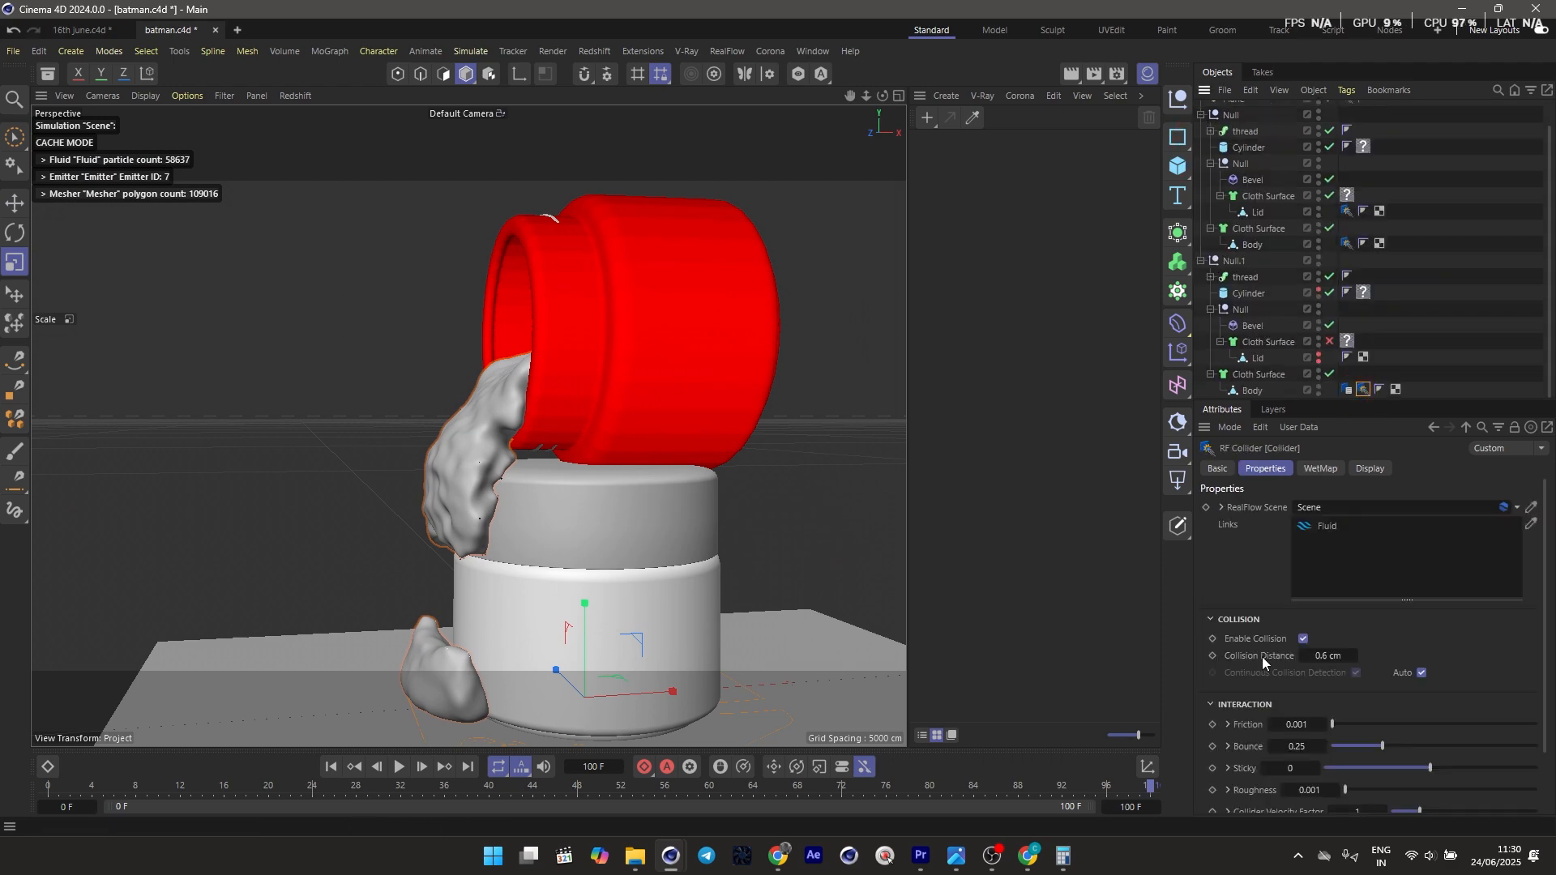
pyautogui.click(1285, 373)
pyautogui.click(1329, 374)
pyautogui.scroll(5, 531, 352)
pyautogui.moveTo(470, 348)
pyautogui.keyDown('alt'); pyautogui.mouseDown()
pyautogui.moveTo(532, 352)
pyautogui.moveTo(469, 344)
pyautogui.mouseUp(); pyautogui.keyUp('alt')
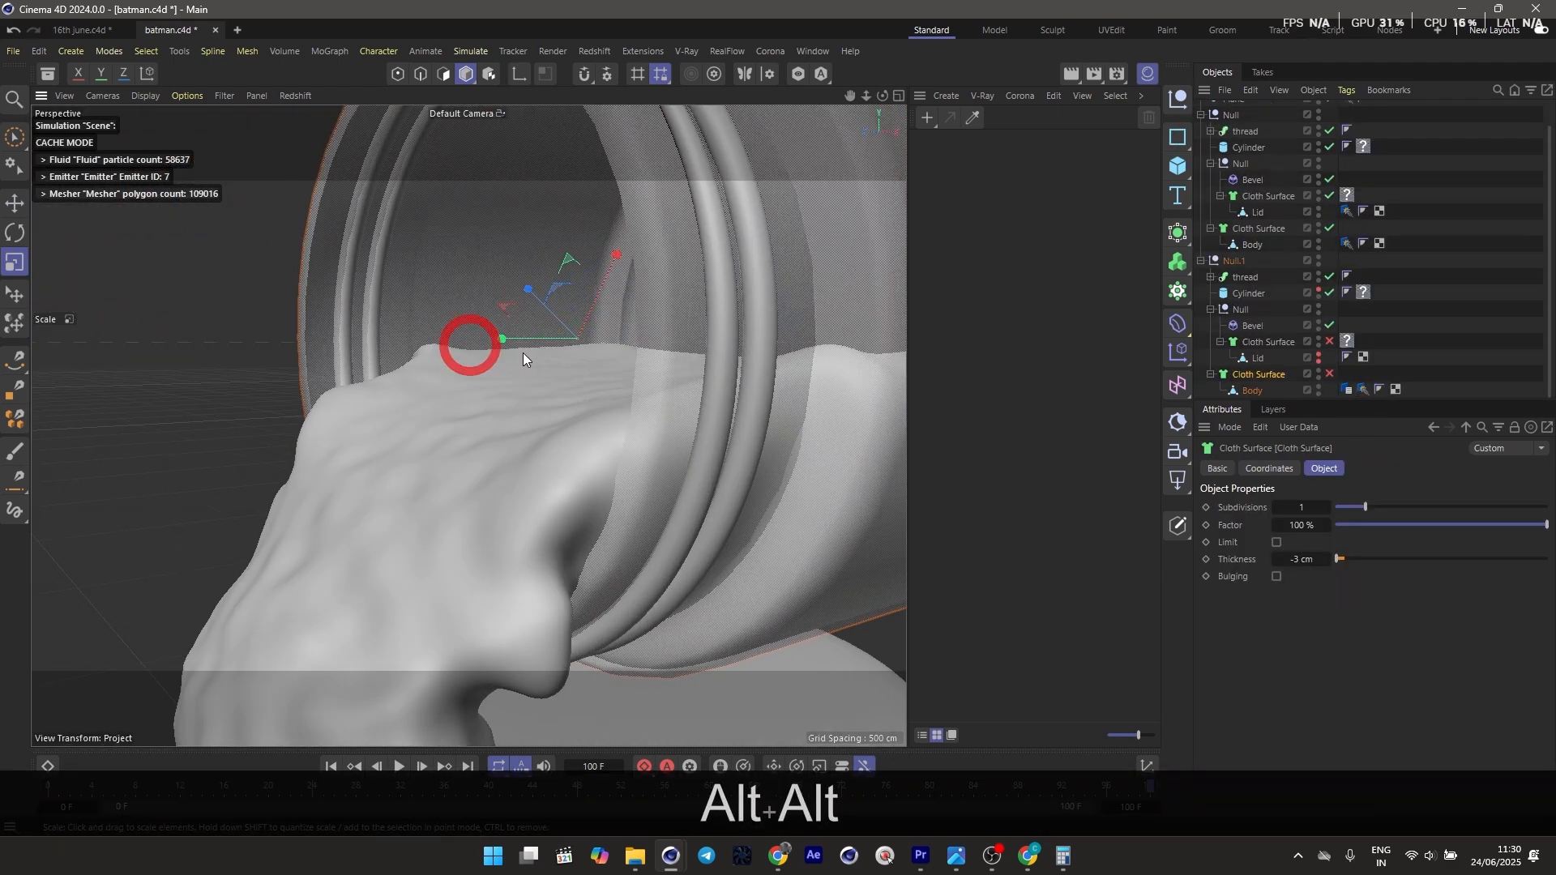
pyautogui.scroll(-5, 525, 352)
pyautogui.keyDown('alt'); pyautogui.moveTo(690, 371); pyautogui.dragTo(470, 305); pyautogui.keyUp('alt')
# Make the Cylinder inside the tipped jar visible in the viewport and select it
pyautogui.scroll(4, 690, 368)
pyautogui.click(1318, 292)
pyautogui.click(1256, 294)
pyautogui.scroll(-5, 535, 325)
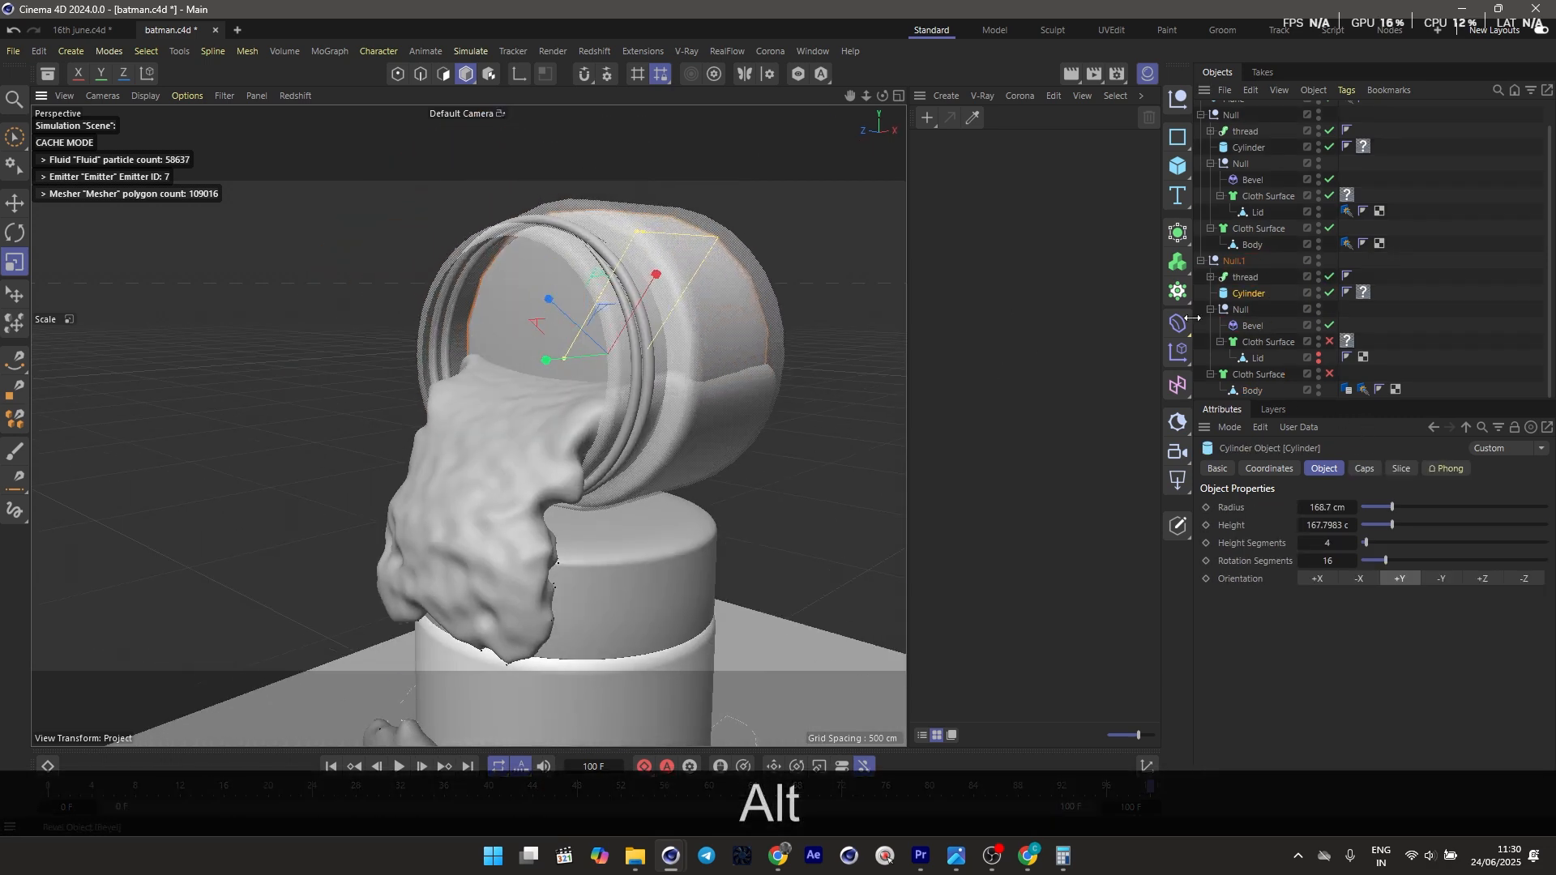
# Add an FFD deformer as a child of the tipped jar's Cylinder and fit it to the parent
pyautogui.click(1173, 235)
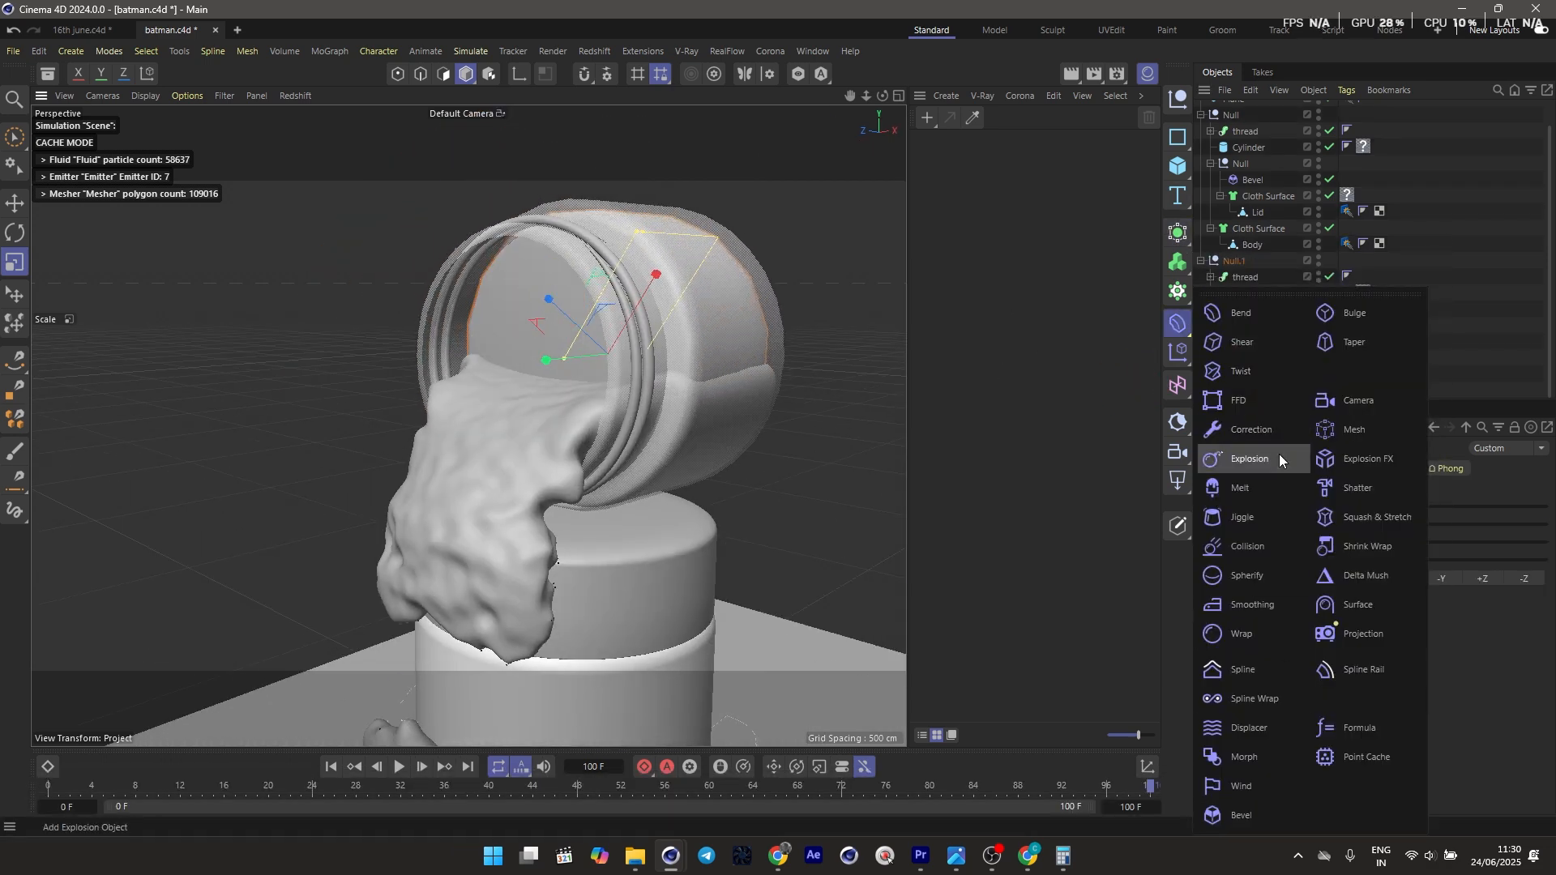
pyautogui.click(1279, 454)
pyautogui.scroll(2, 1221, 146)
pyautogui.moveTo(1230, 108); pyautogui.dragTo(1230, 339)
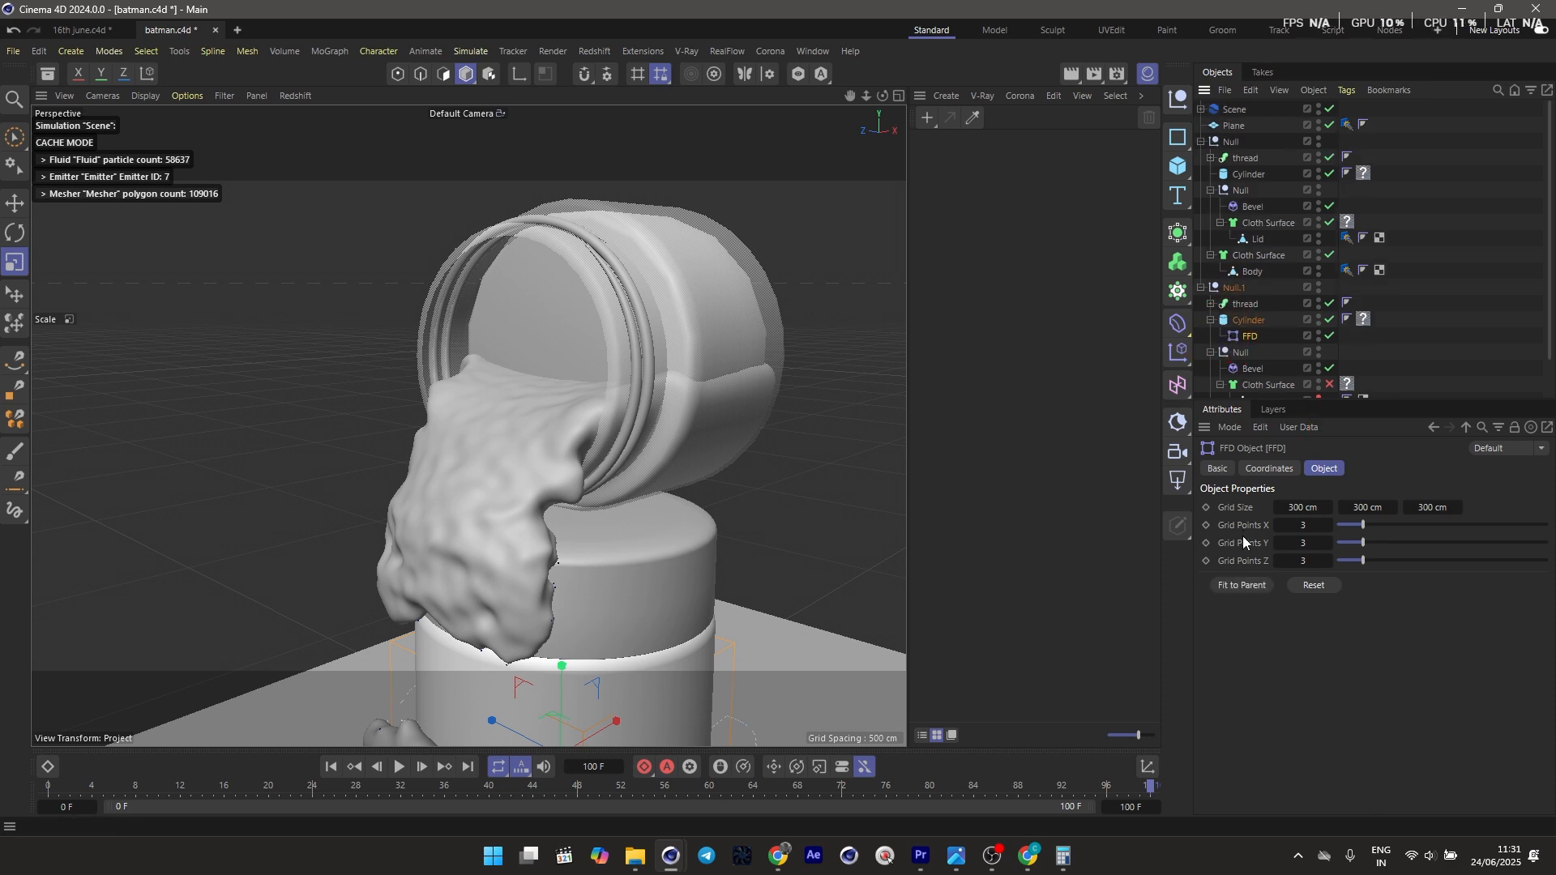
pyautogui.click(1233, 584)
# Rotate the FFD cage upright around the tipped jar's Cylinder
pyautogui.scroll(3, 551, 301)
pyautogui.keyDown('alt'); pyautogui.moveTo(551, 301); pyautogui.dragTo(591, 278); pyautogui.keyUp('alt')
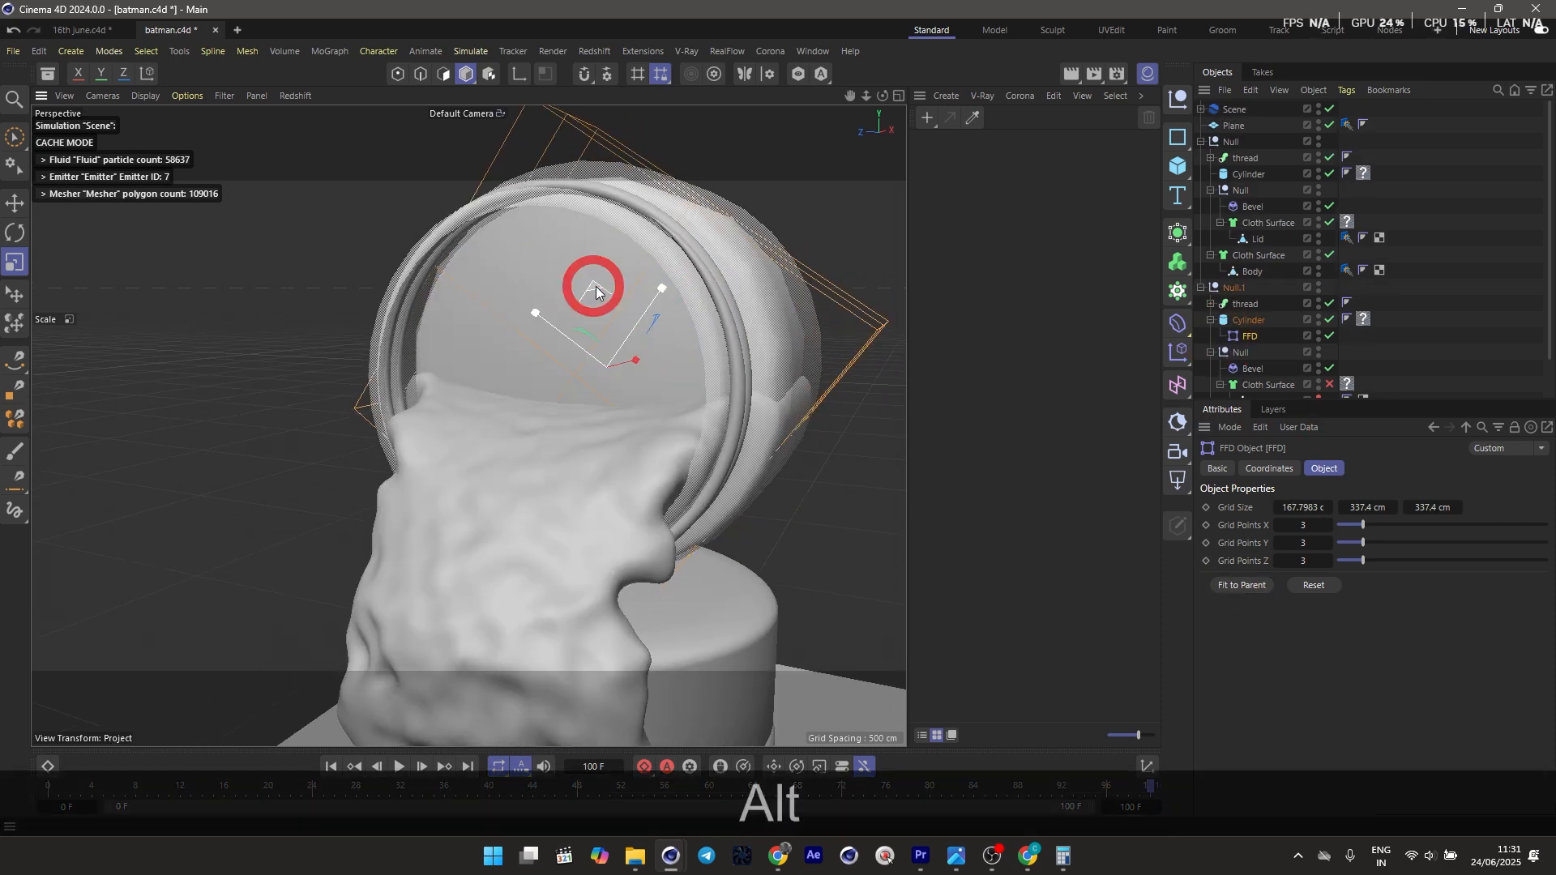
pyautogui.hotkey('alt', 'r')
pyautogui.moveTo(650, 329); pyautogui.dragTo(630, 313)
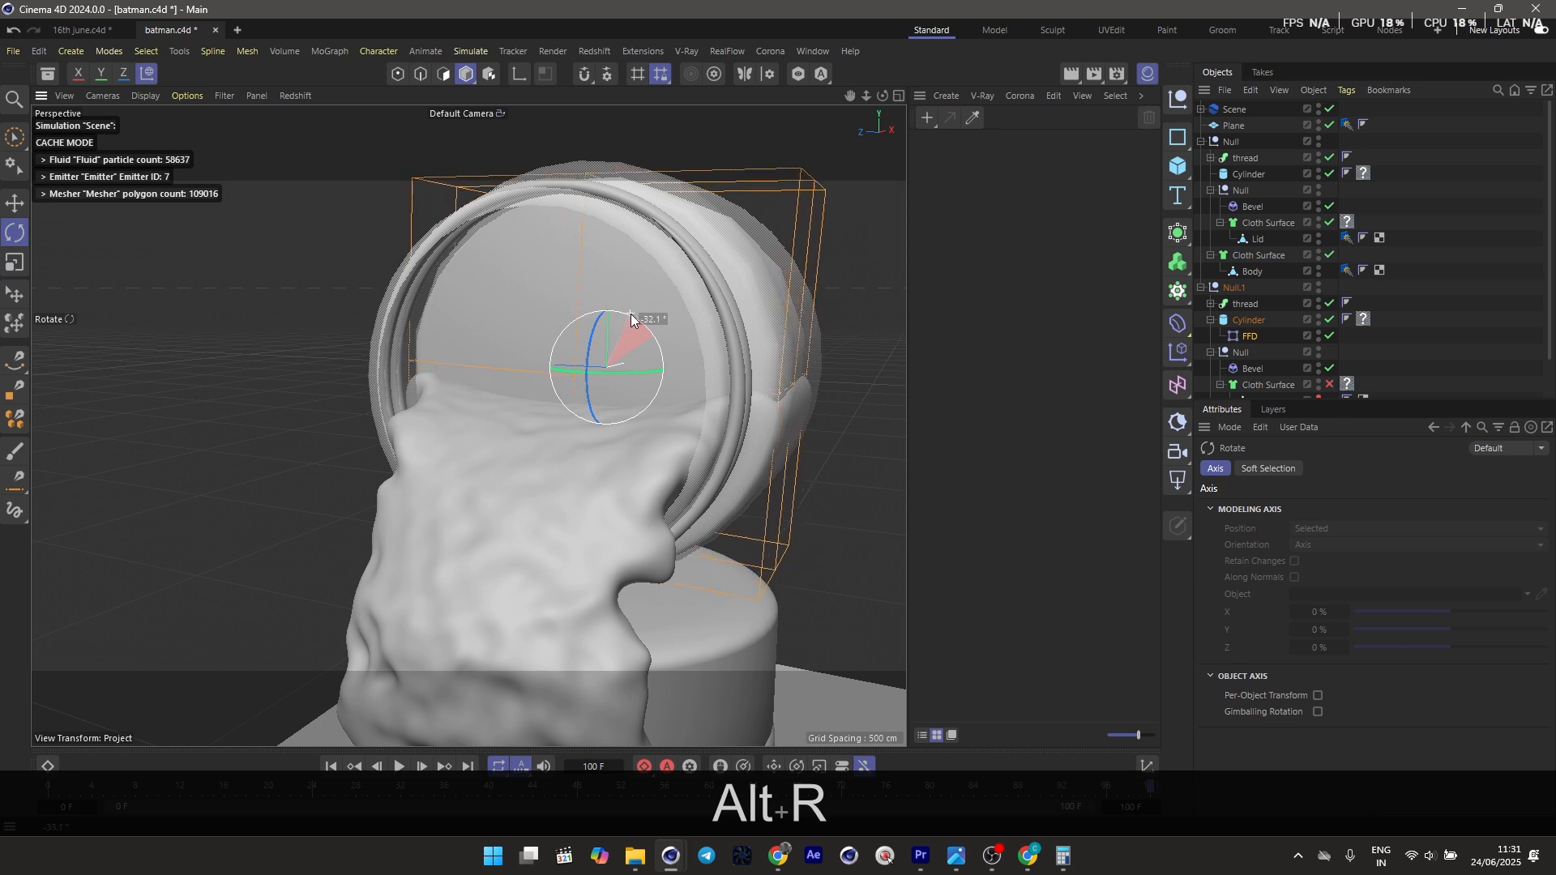
# Select FFD points along the top of the cage and move them to reshape the Cylinder inside the jar
pyautogui.click(397, 73)
pyautogui.keyDown('alt'); pyautogui.moveTo(455, 173); pyautogui.dragTo(705, 258); pyautogui.keyUp('alt')
pyautogui.press('0')
pyautogui.moveTo(590, 131); pyautogui.dragTo(591, 317)
pyautogui.moveTo(816, 285); pyautogui.dragTo(544, 235)
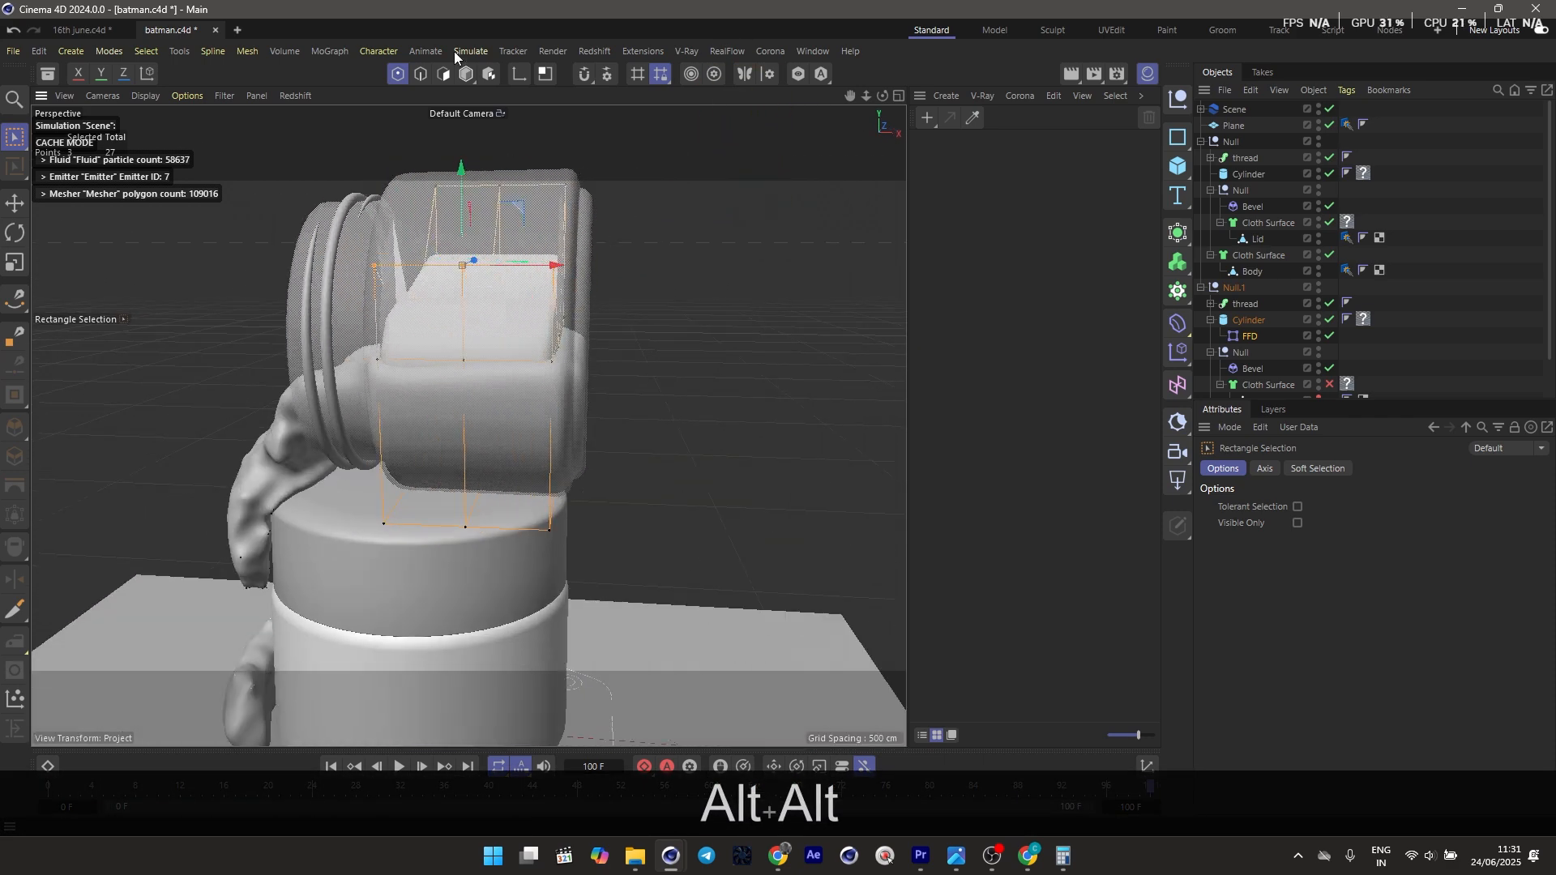
# Undo the change to the FFD's Y grid size and set its X grid size to about 311.8 cm
pyautogui.click(466, 74)
pyautogui.click(1250, 335)
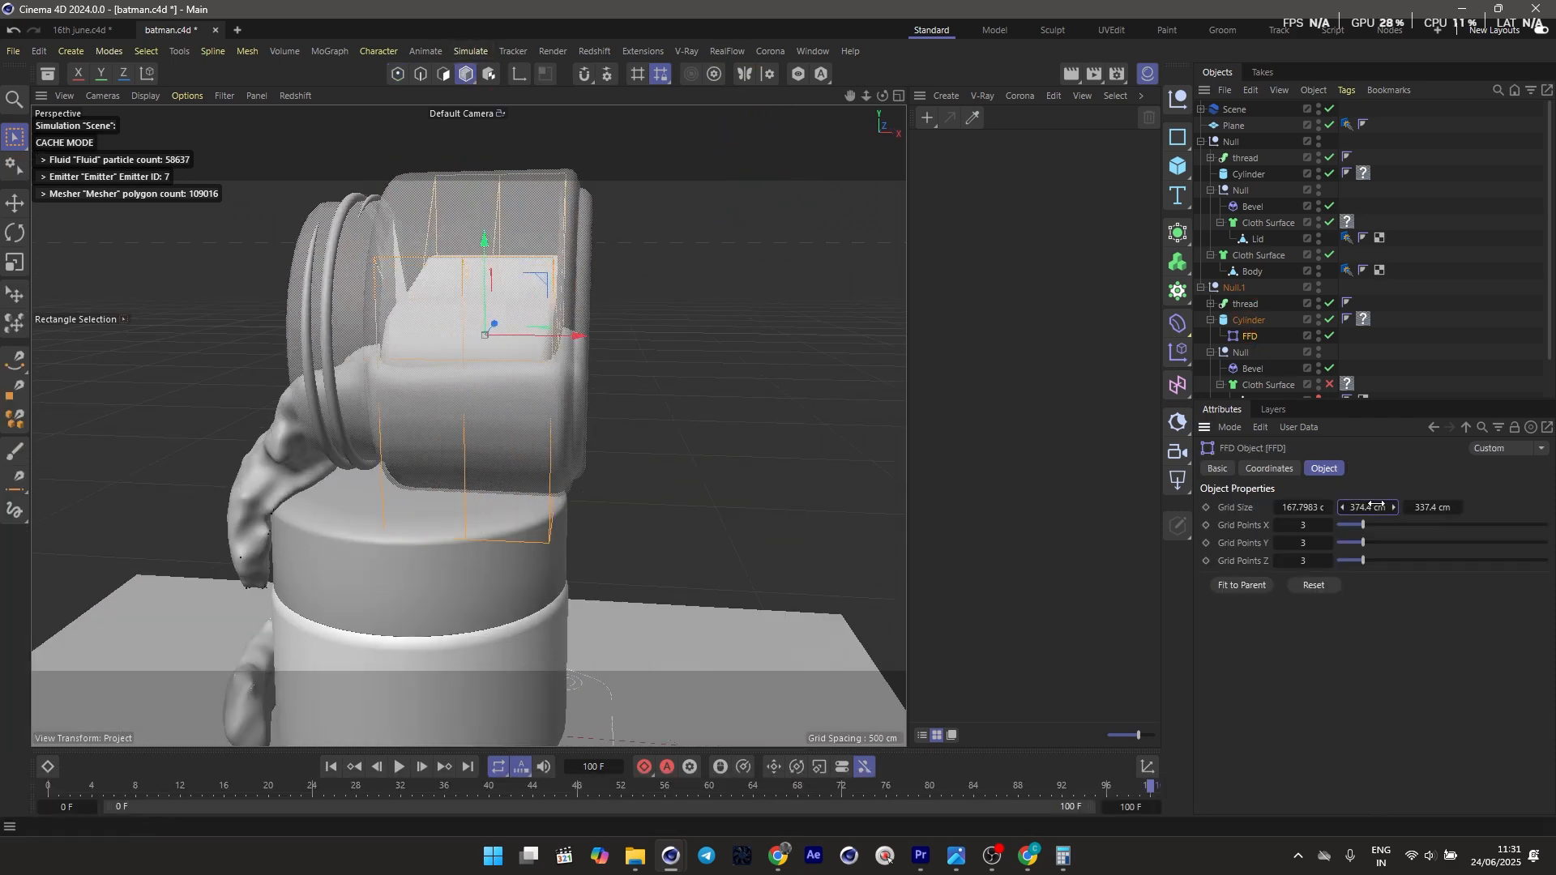
pyautogui.hotkey('ctrl', 'z')
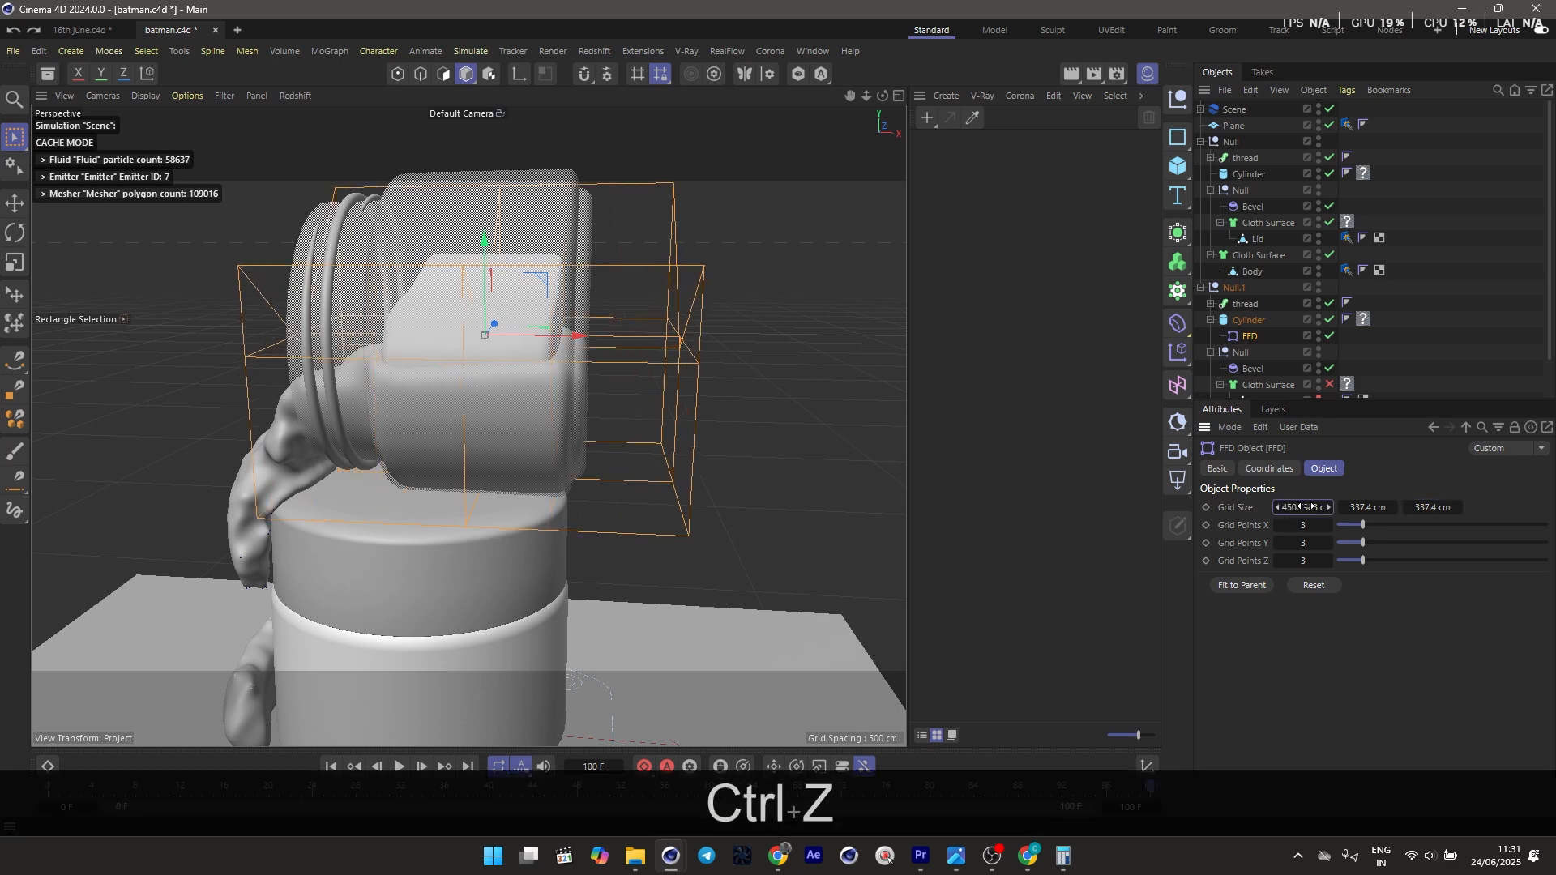
pyautogui.keyDown('alt'); pyautogui.moveTo(519, 387); pyautogui.dragTo(493, 391); pyautogui.keyUp('alt')
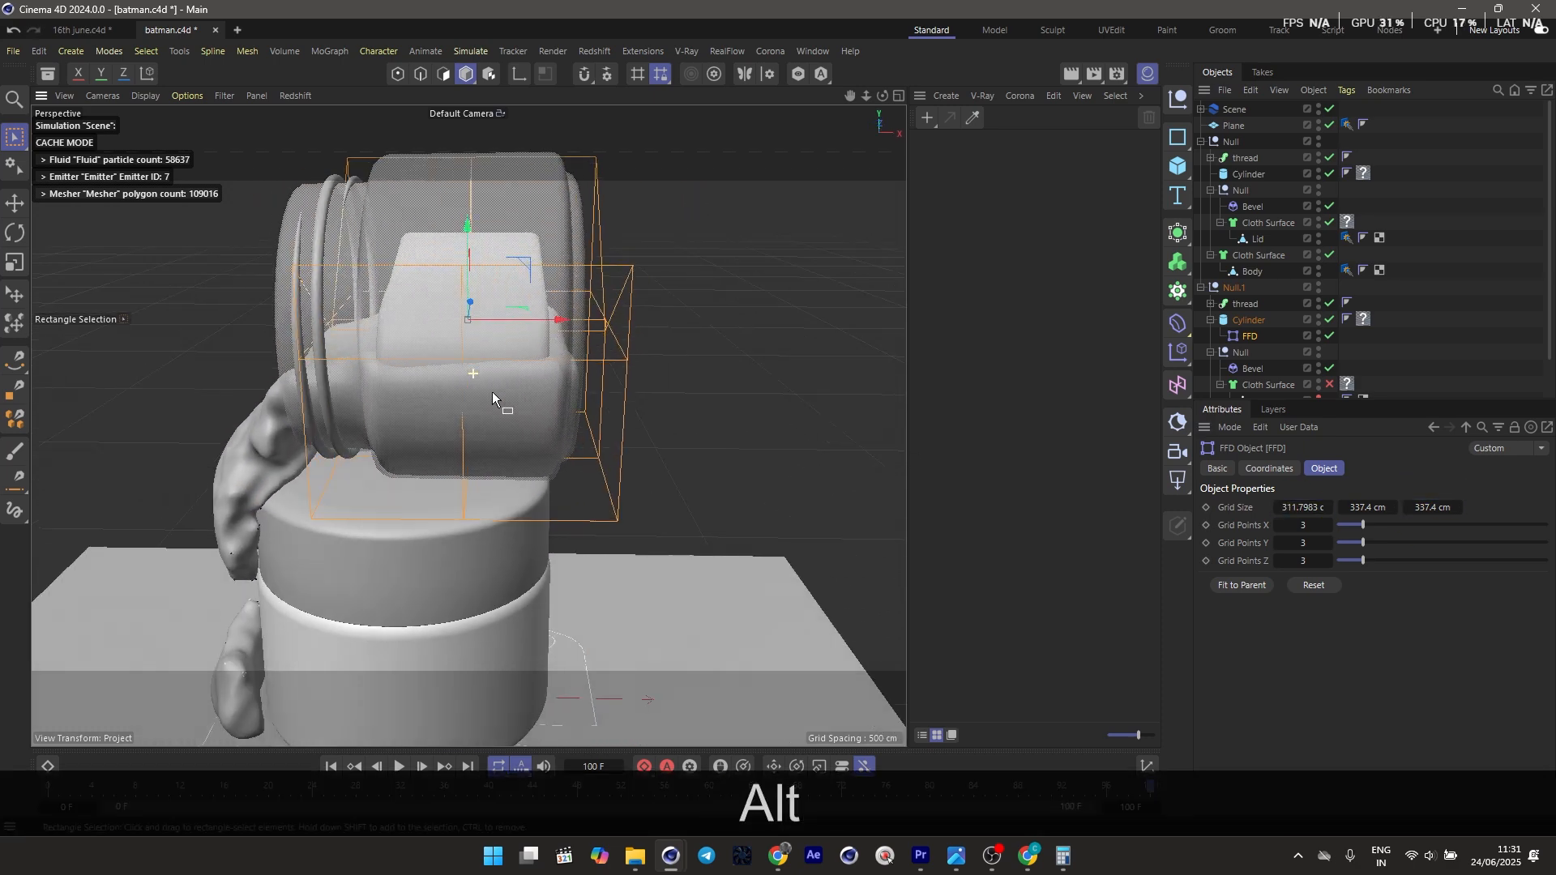
# Select the FFD cage's points at the jar's base end and scale them to fit the Cylinder to the jar
pyautogui.click(396, 74)
pyautogui.moveTo(743, 551); pyautogui.dragTo(490, 146)
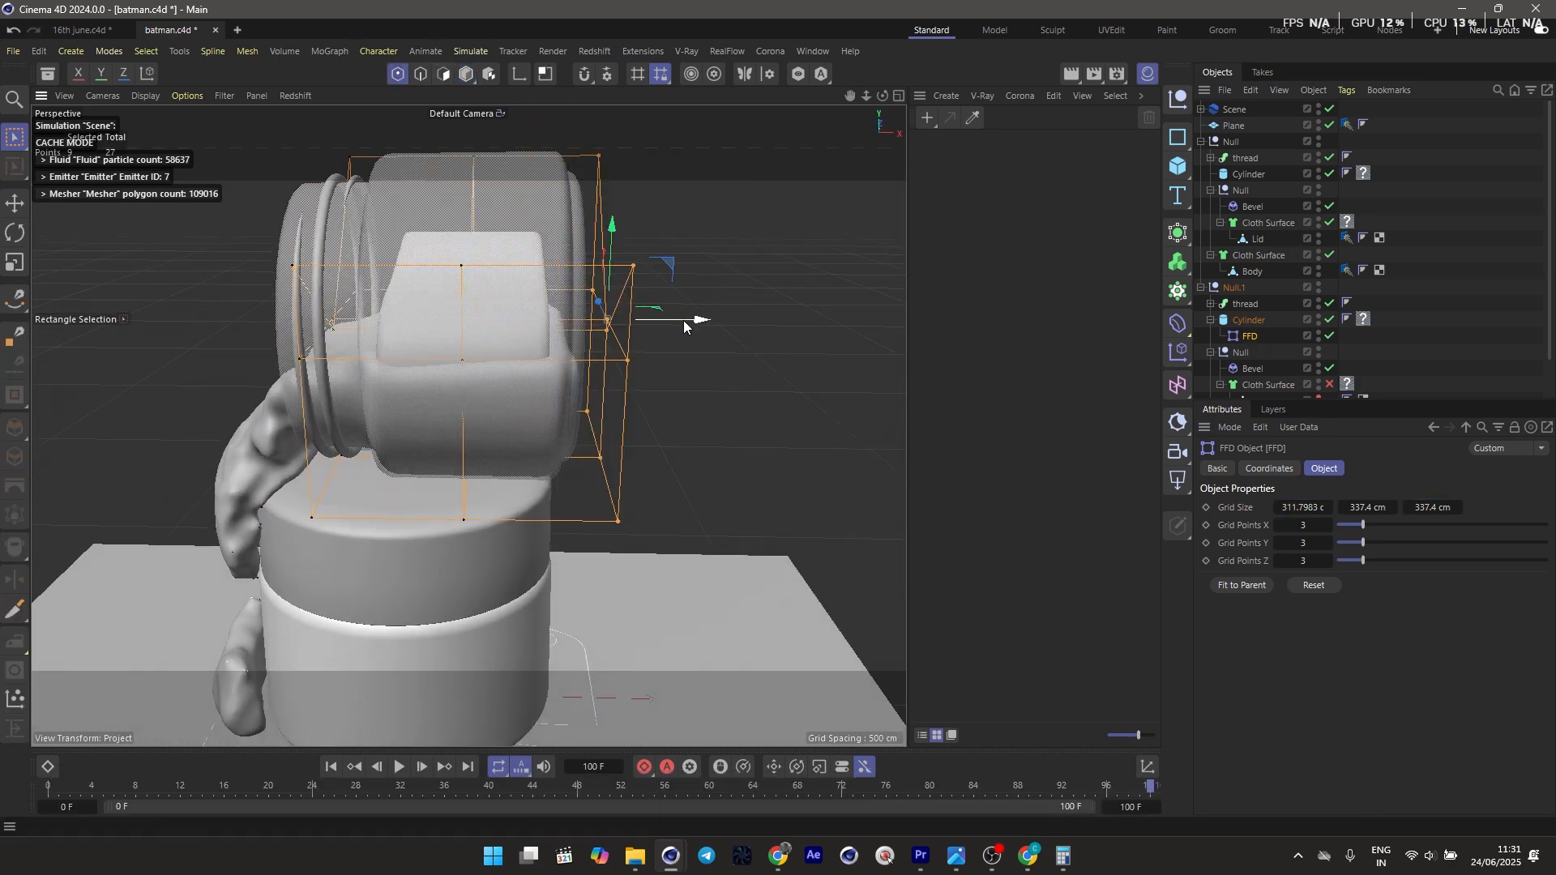
pyautogui.keyDown('alt'); pyautogui.moveTo(684, 326); pyautogui.dragTo(379, 567); pyautogui.keyUp('alt')
pyautogui.press('t')
pyautogui.moveTo(397, 168); pyautogui.dragTo(430, 567)
# Move the FFD's lower side points so the Cylinder follows the jar's inner wall near the opening
pyautogui.press('e')
pyautogui.press('e')
pyautogui.press('0')
pyautogui.moveTo(449, 580); pyautogui.dragTo(358, 462)
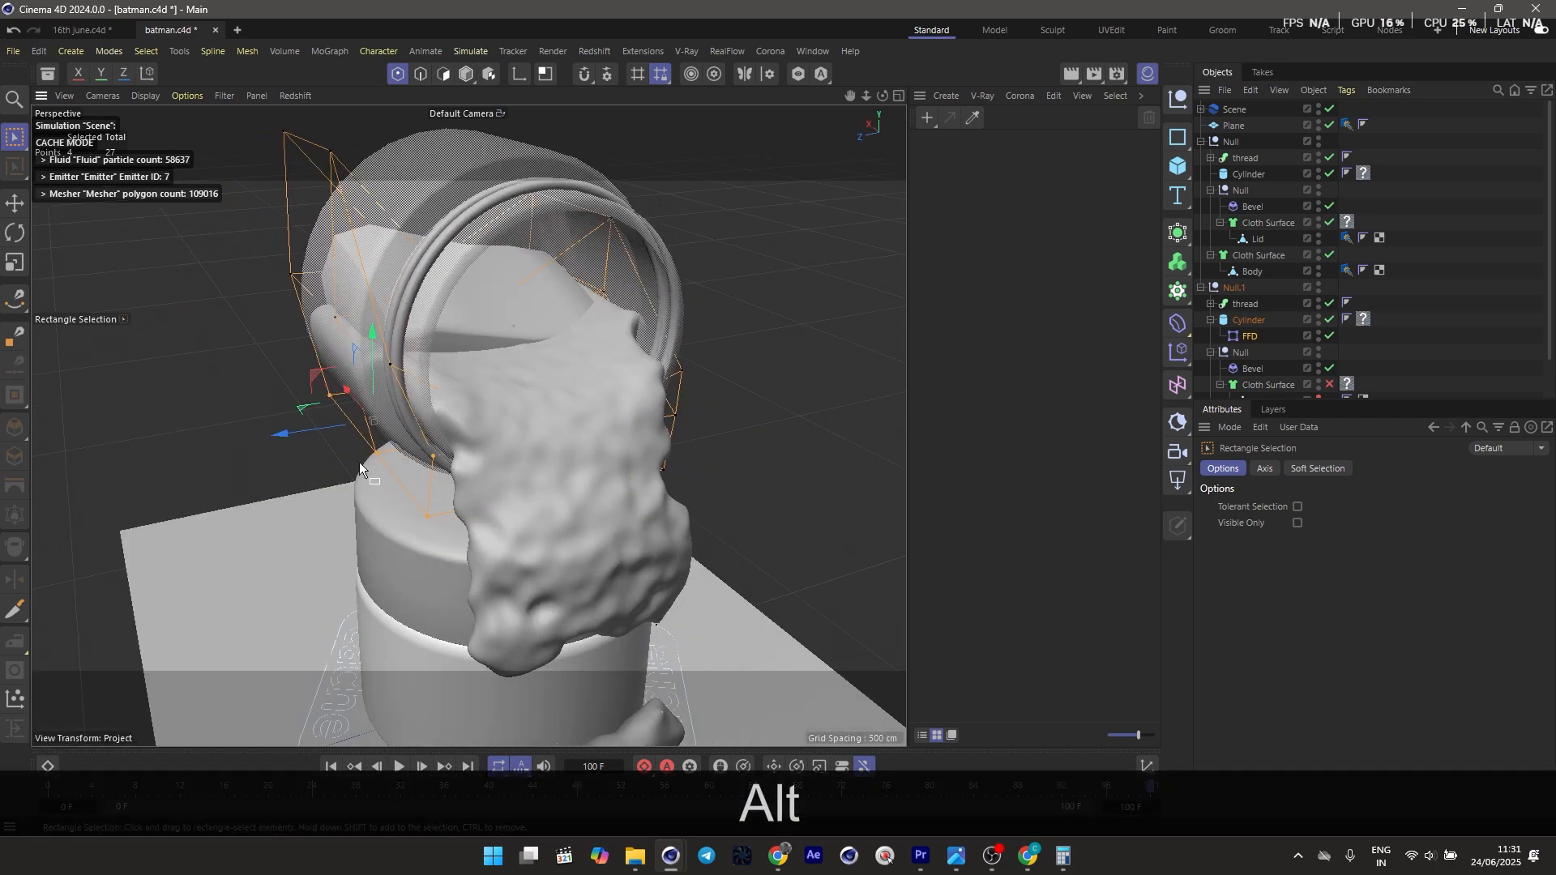
pyautogui.moveTo(411, 564); pyautogui.dragTo(243, 330)
pyautogui.keyDown('shift'); pyautogui.moveTo(333, 389); pyautogui.dragTo(305, 353); pyautogui.keyUp('shift')
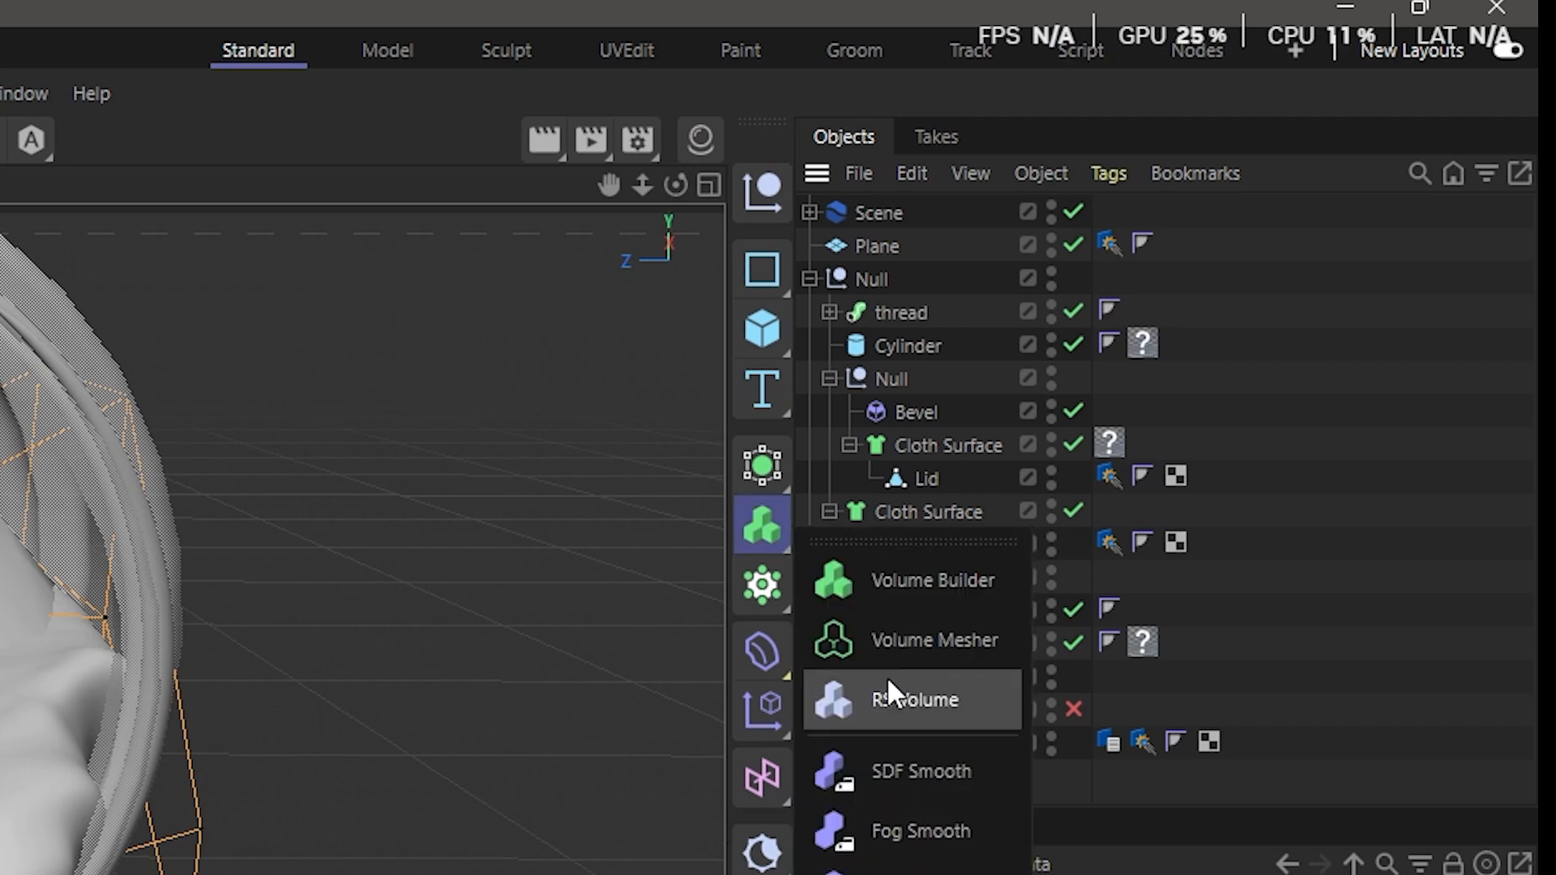
# Add a Volume Builder and place the Cylinder with its FFD and the RealFlow Meshers inside it
pyautogui.click(925, 576)
pyautogui.moveTo(887, 677); pyautogui.dragTo(919, 214)
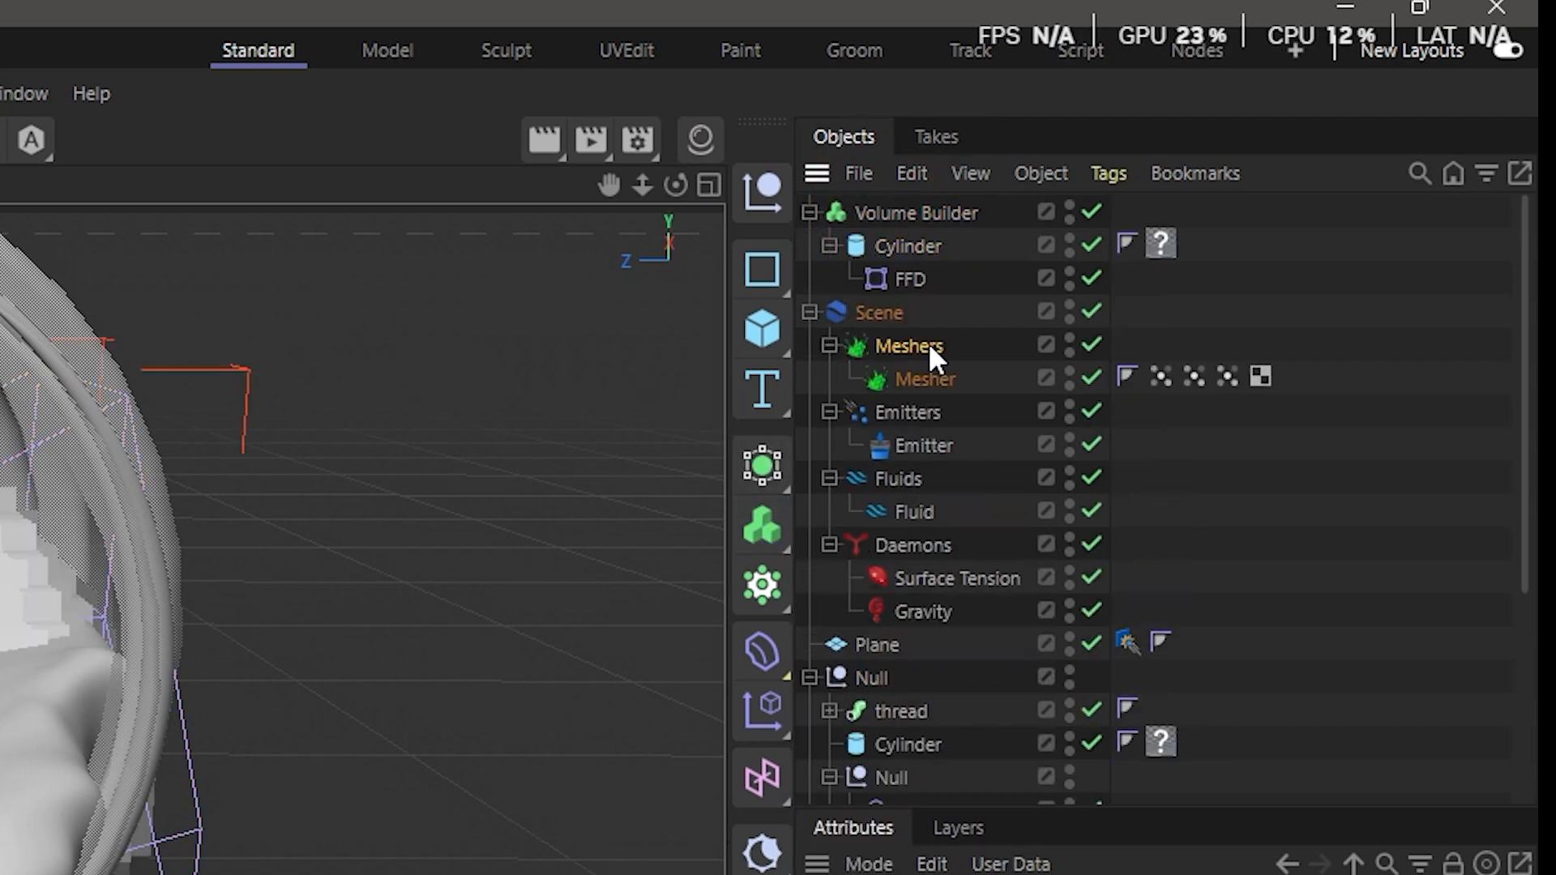
pyautogui.moveTo(929, 345); pyautogui.dragTo(926, 202)
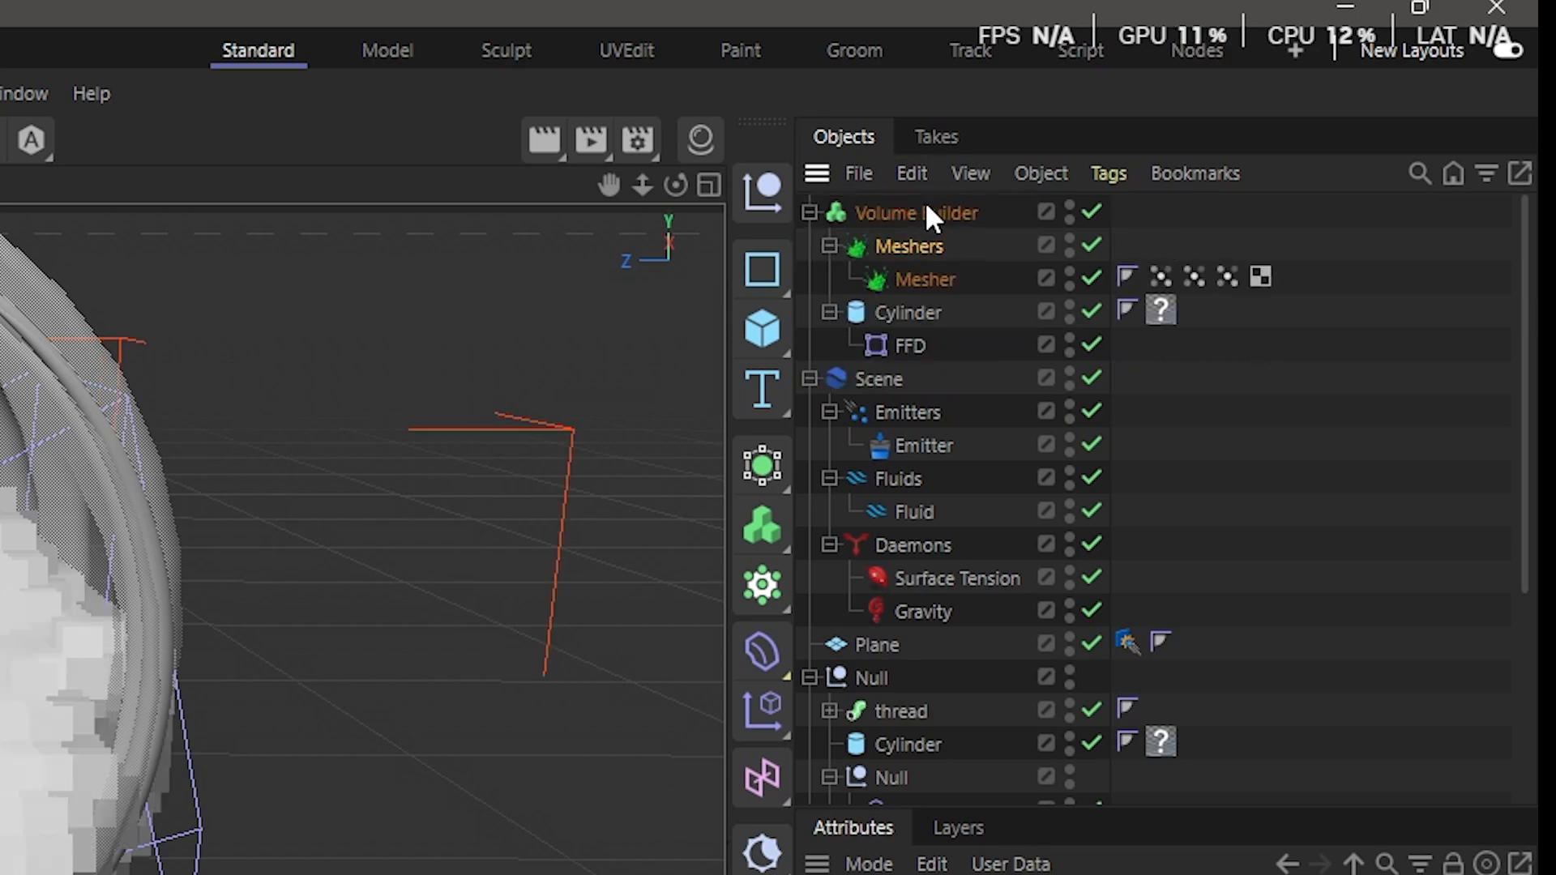
# Set the Volume Builder's Voxel Size to 2 cm
pyautogui.click(916, 208)
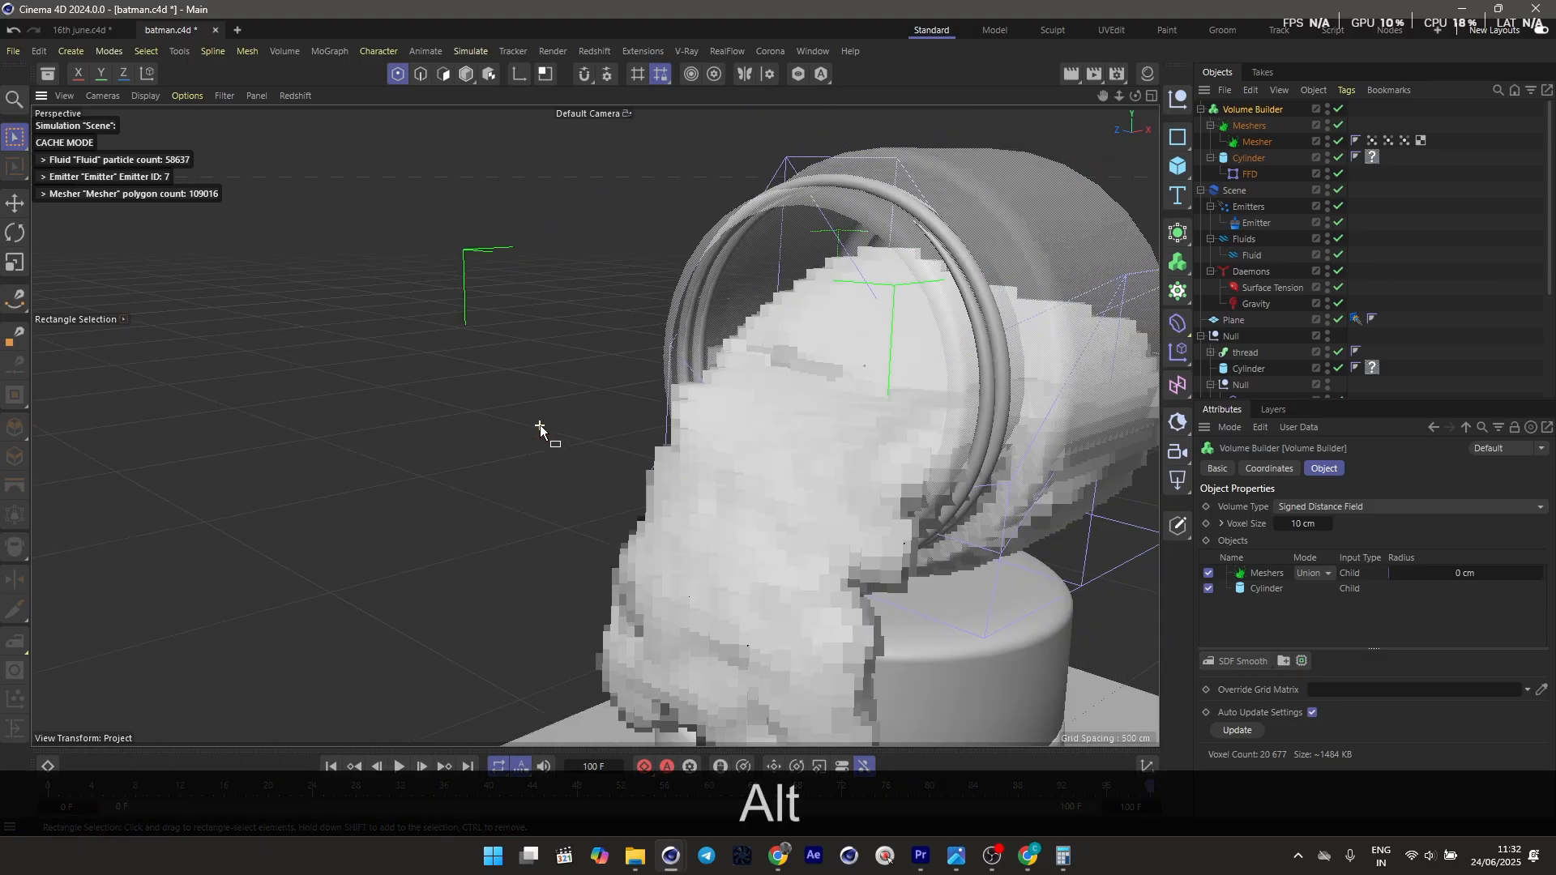
pyautogui.keyDown('alt'); pyautogui.moveTo(540, 430); pyautogui.dragTo(729, 490); pyautogui.keyUp('alt')
pyautogui.write('2')
pyautogui.press('Return')
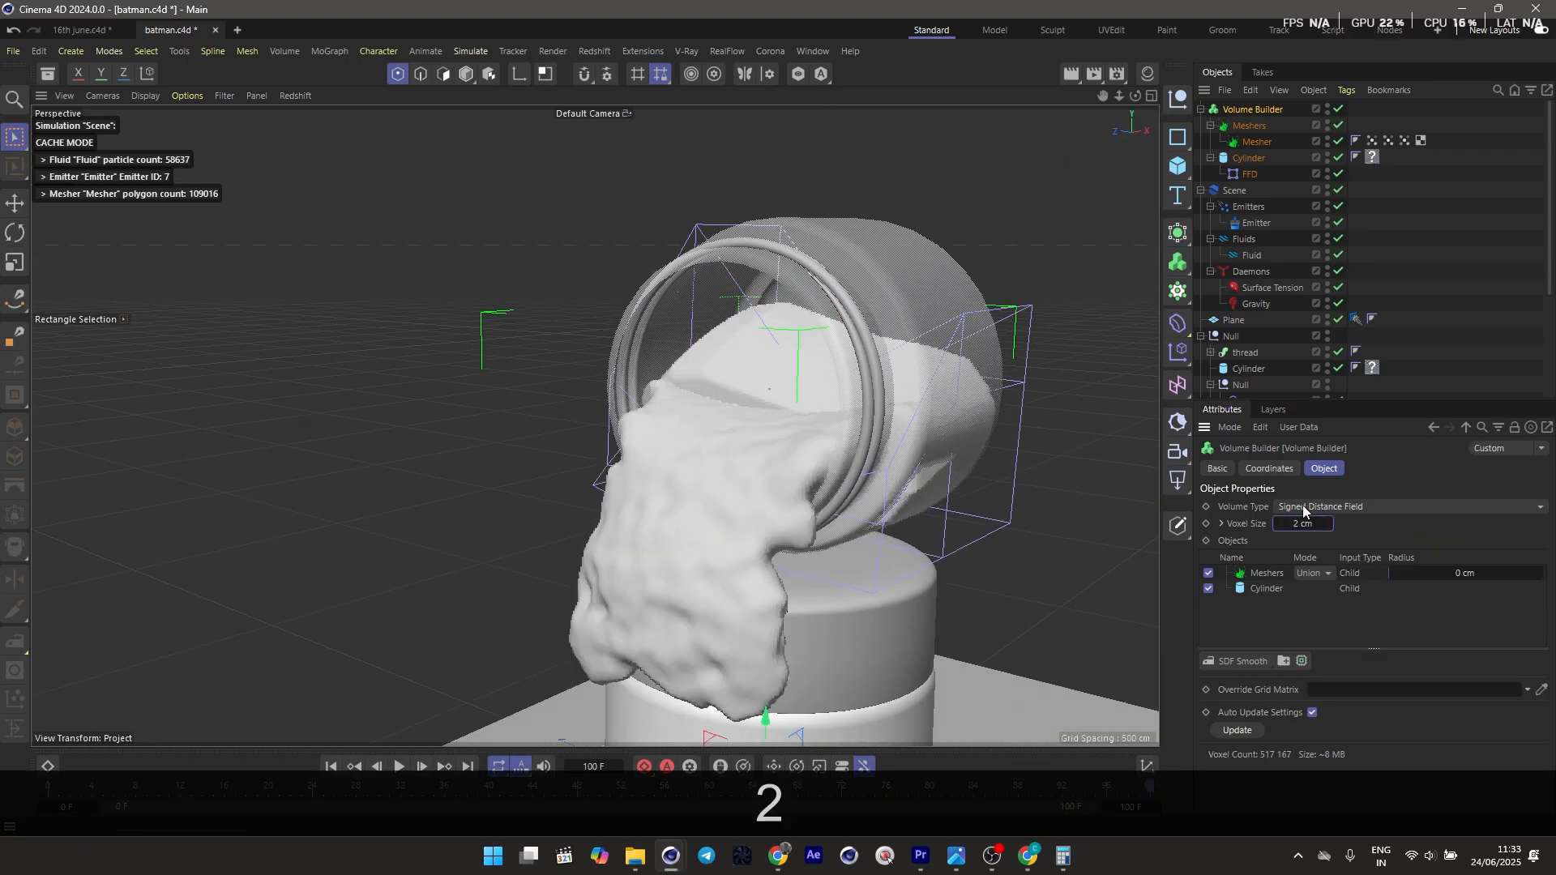
pyautogui.moveTo(892, 509)
pyautogui.keyDown('alt'); pyautogui.mouseDown()
pyautogui.moveTo(844, 466)
pyautogui.moveTo(954, 471)
pyautogui.mouseUp(); pyautogui.keyUp('alt')
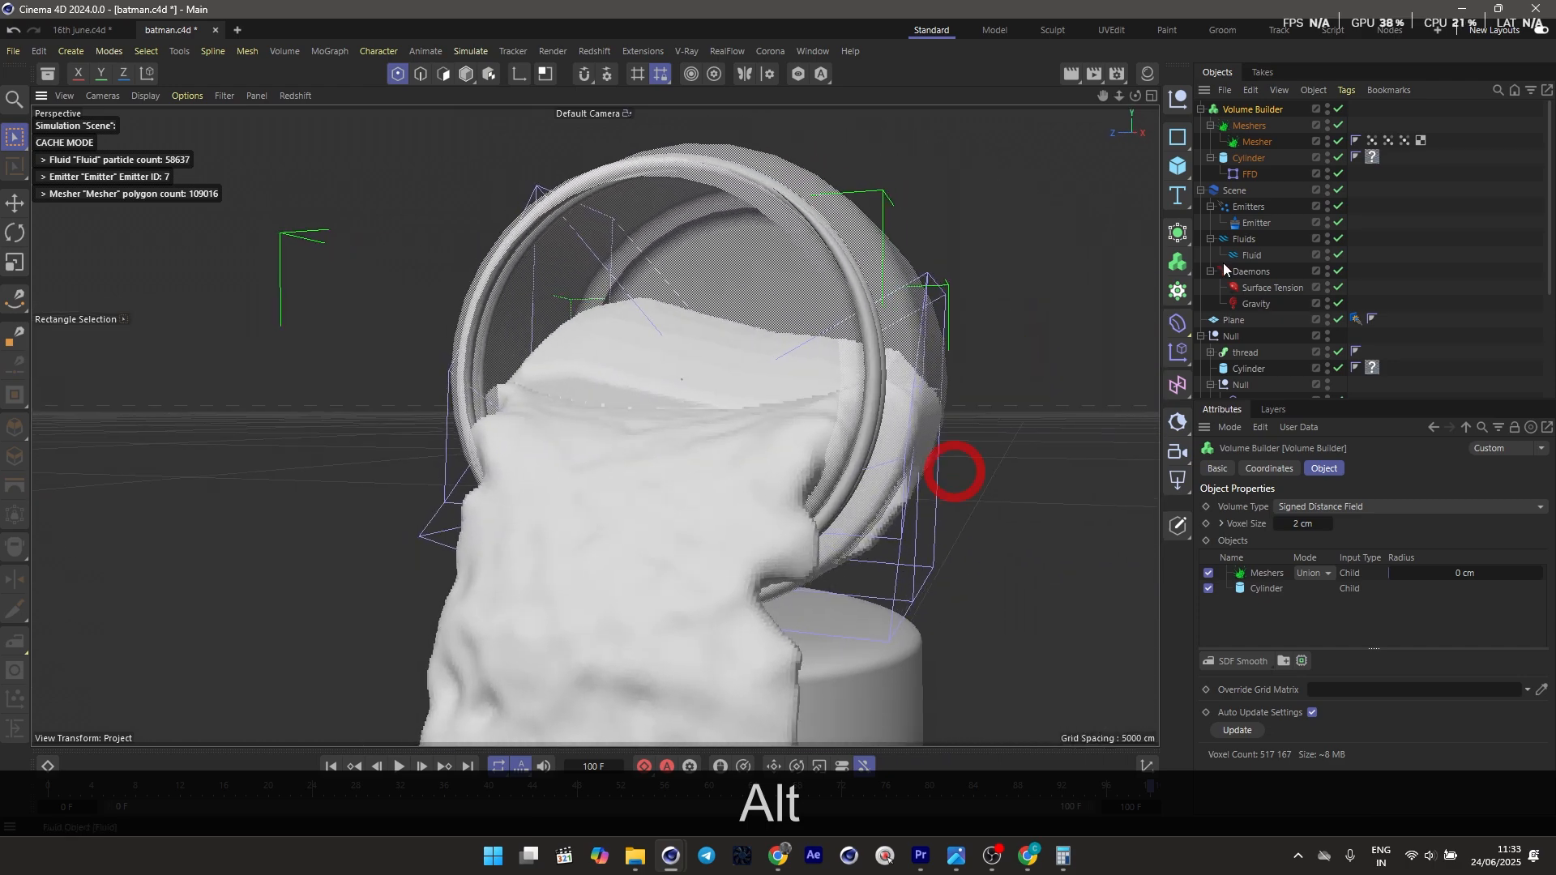
# Move the FFD's lower corner points sideways to keep the Cylinder within the tipped jar's wall
pyautogui.click(1249, 174)
pyautogui.keyDown('alt'); pyautogui.moveTo(932, 567); pyautogui.dragTo(891, 560); pyautogui.keyUp('alt')
pyautogui.moveTo(880, 542); pyautogui.dragTo(982, 693)
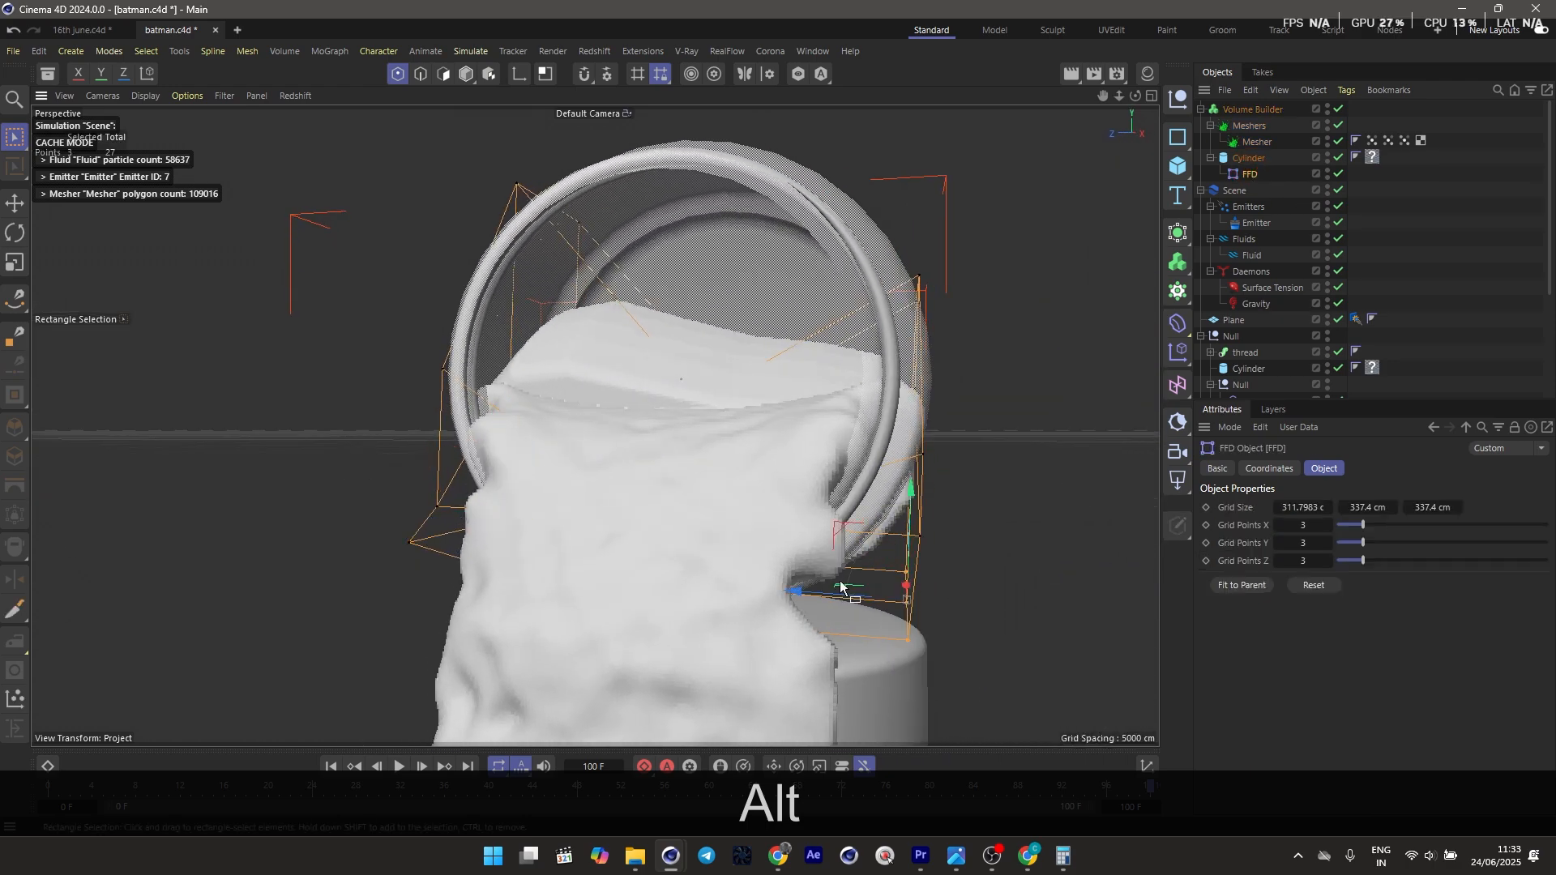
pyautogui.moveTo(796, 591); pyautogui.dragTo(779, 577)
pyautogui.keyDown('alt'); pyautogui.moveTo(862, 533); pyautogui.dragTo(991, 558); pyautogui.keyUp('alt')
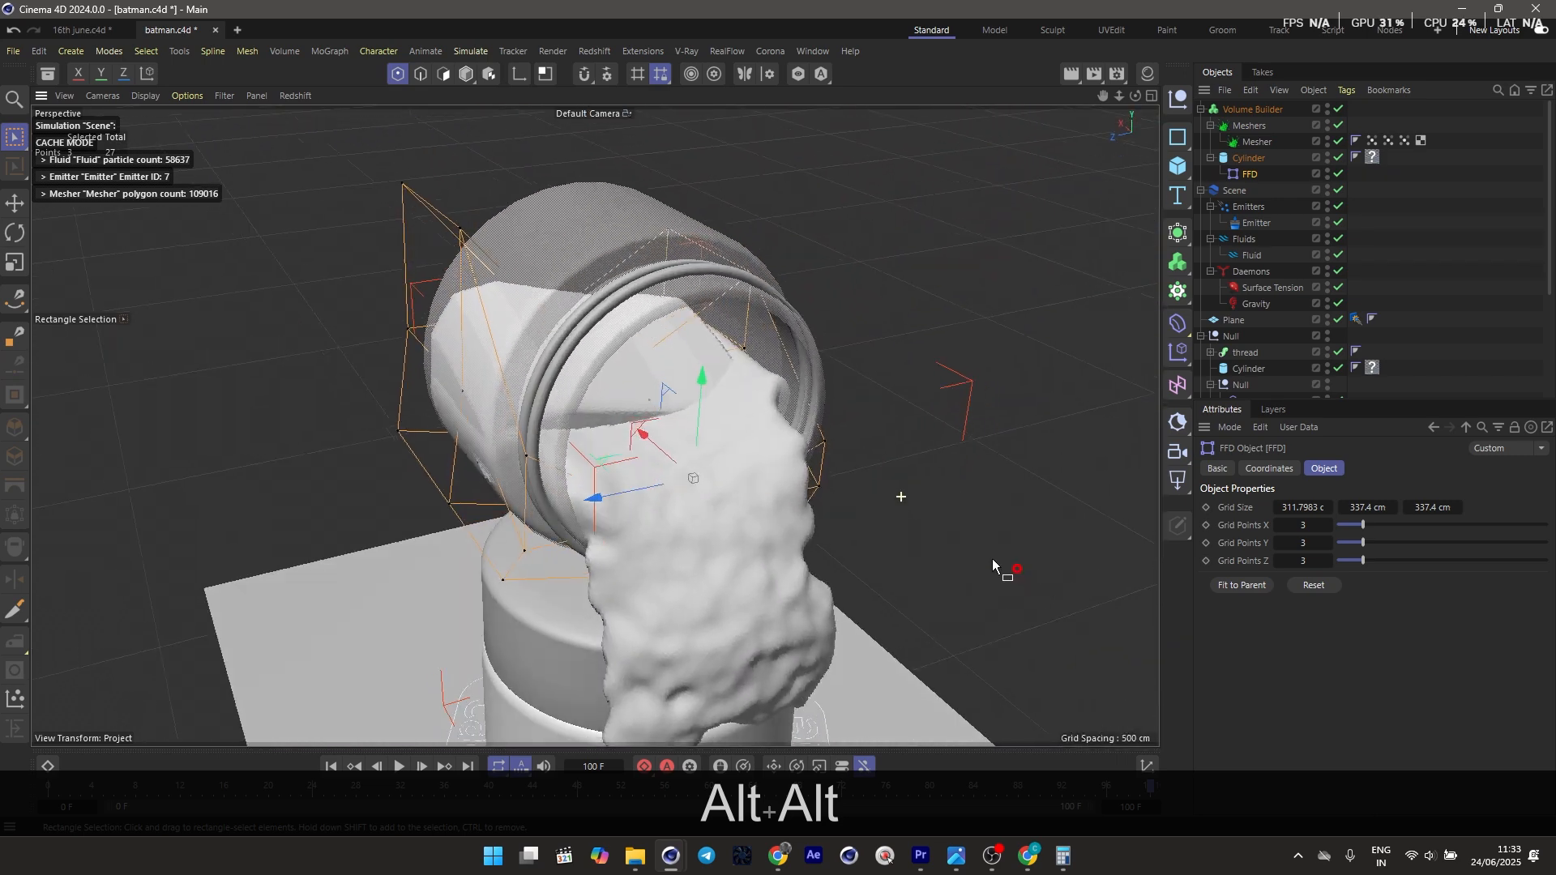
# Add an SDF Smooth layer to the Volume Builder
pyautogui.click(1246, 111)
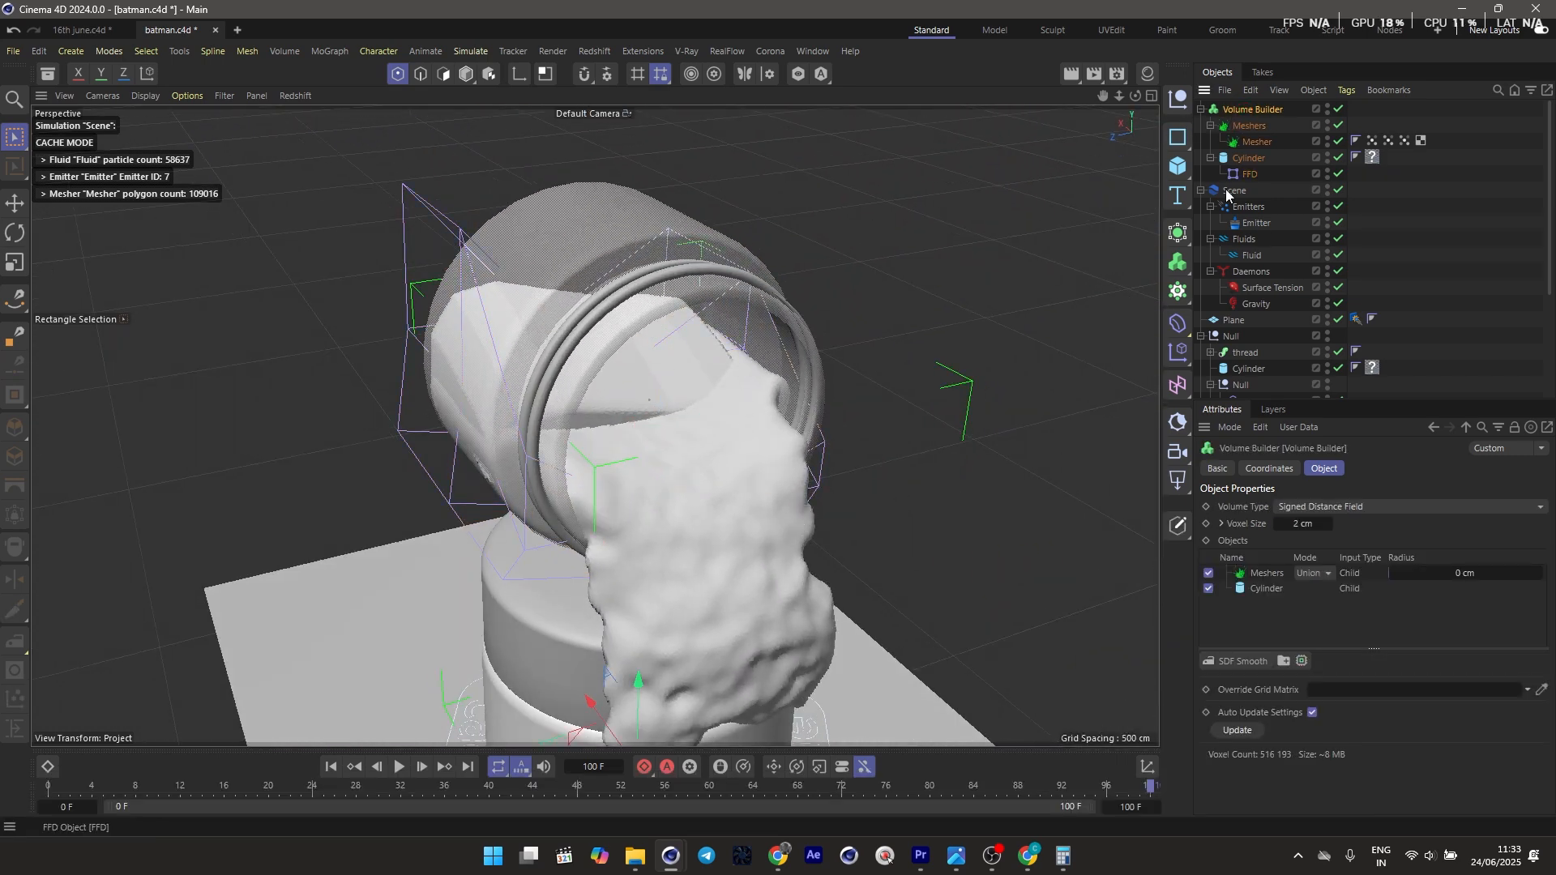
pyautogui.click(1252, 665)
pyautogui.keyDown('alt'); pyautogui.moveTo(770, 551); pyautogui.dragTo(736, 361); pyautogui.keyUp('alt')
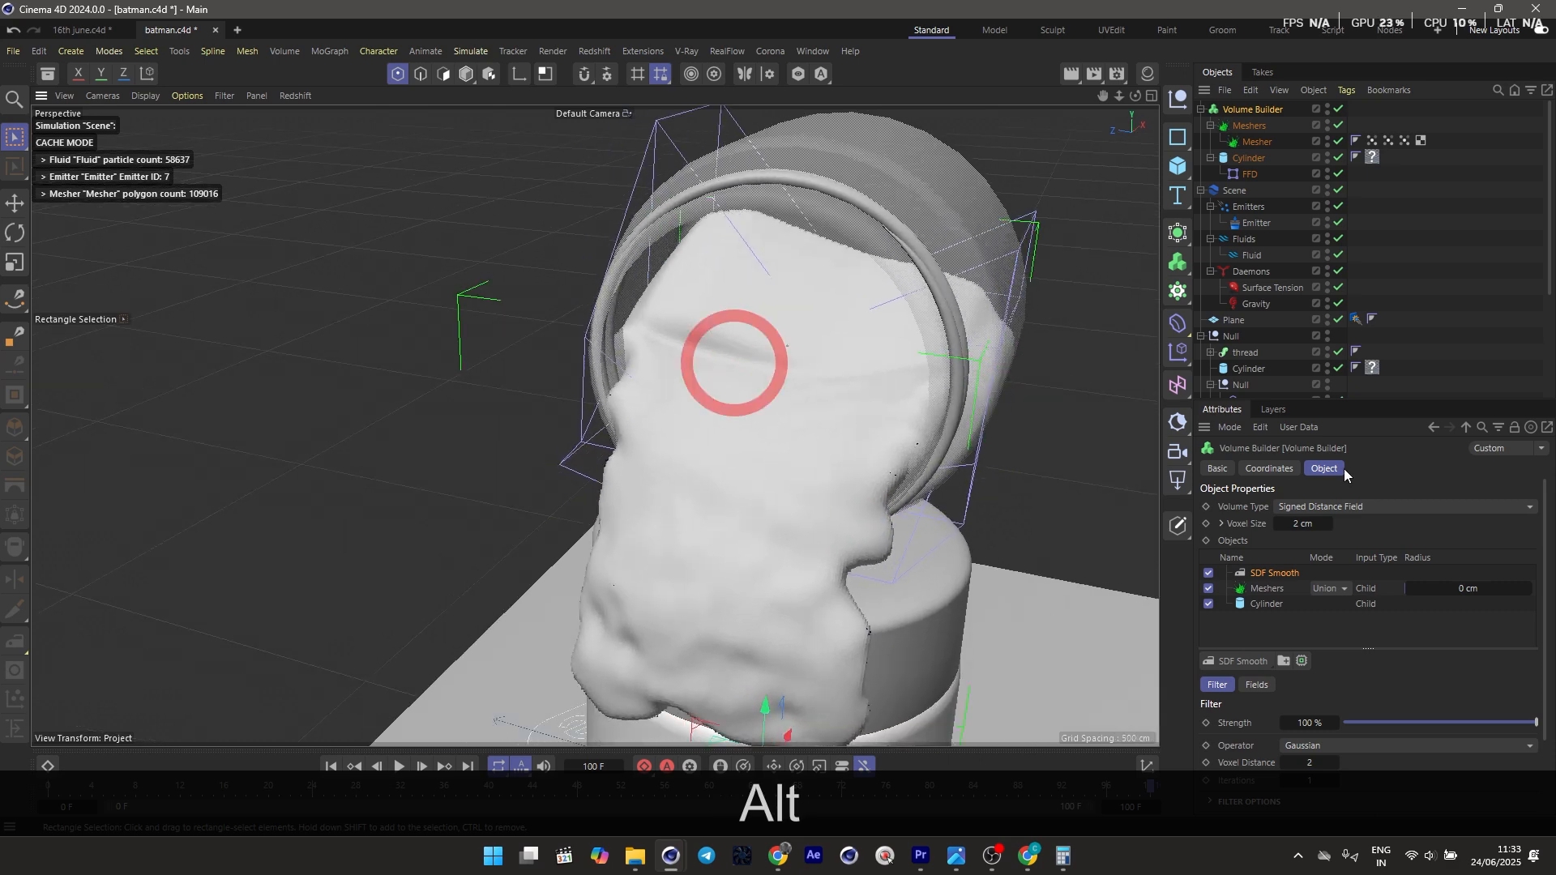
# Set the SDF Smooth filter's Iterations to 3 and inspect the smoothed cream around the jars
pyautogui.scroll(-3, 1268, 656)
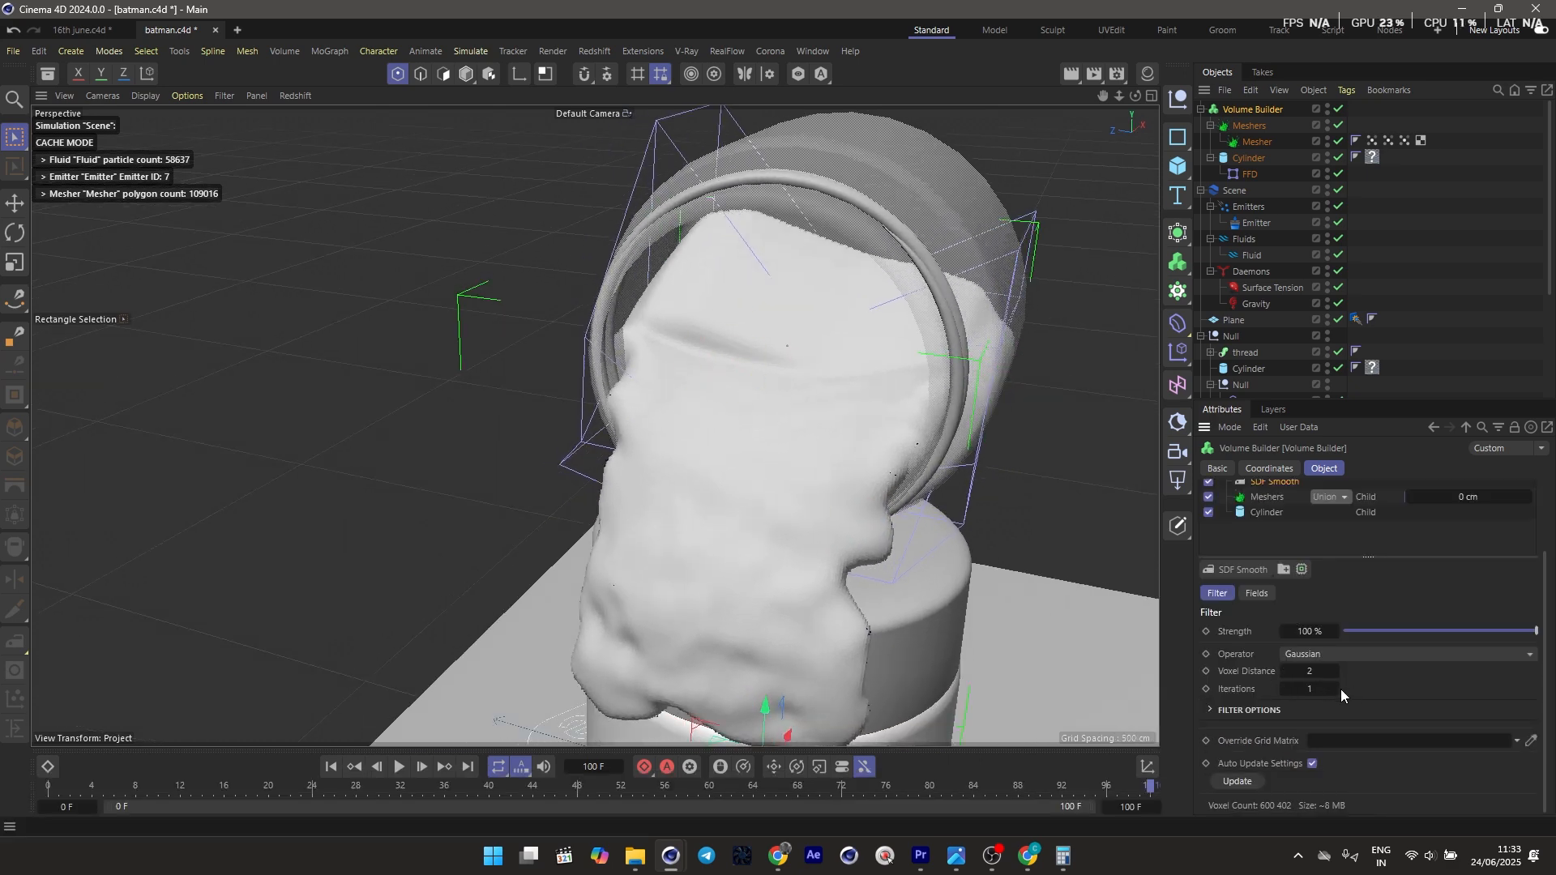
pyautogui.moveTo(1329, 682); pyautogui.dragTo(1342, 687)
pyautogui.moveTo(897, 624); pyautogui.dragTo(804, 395)
pyautogui.scroll(-4, 806, 398)
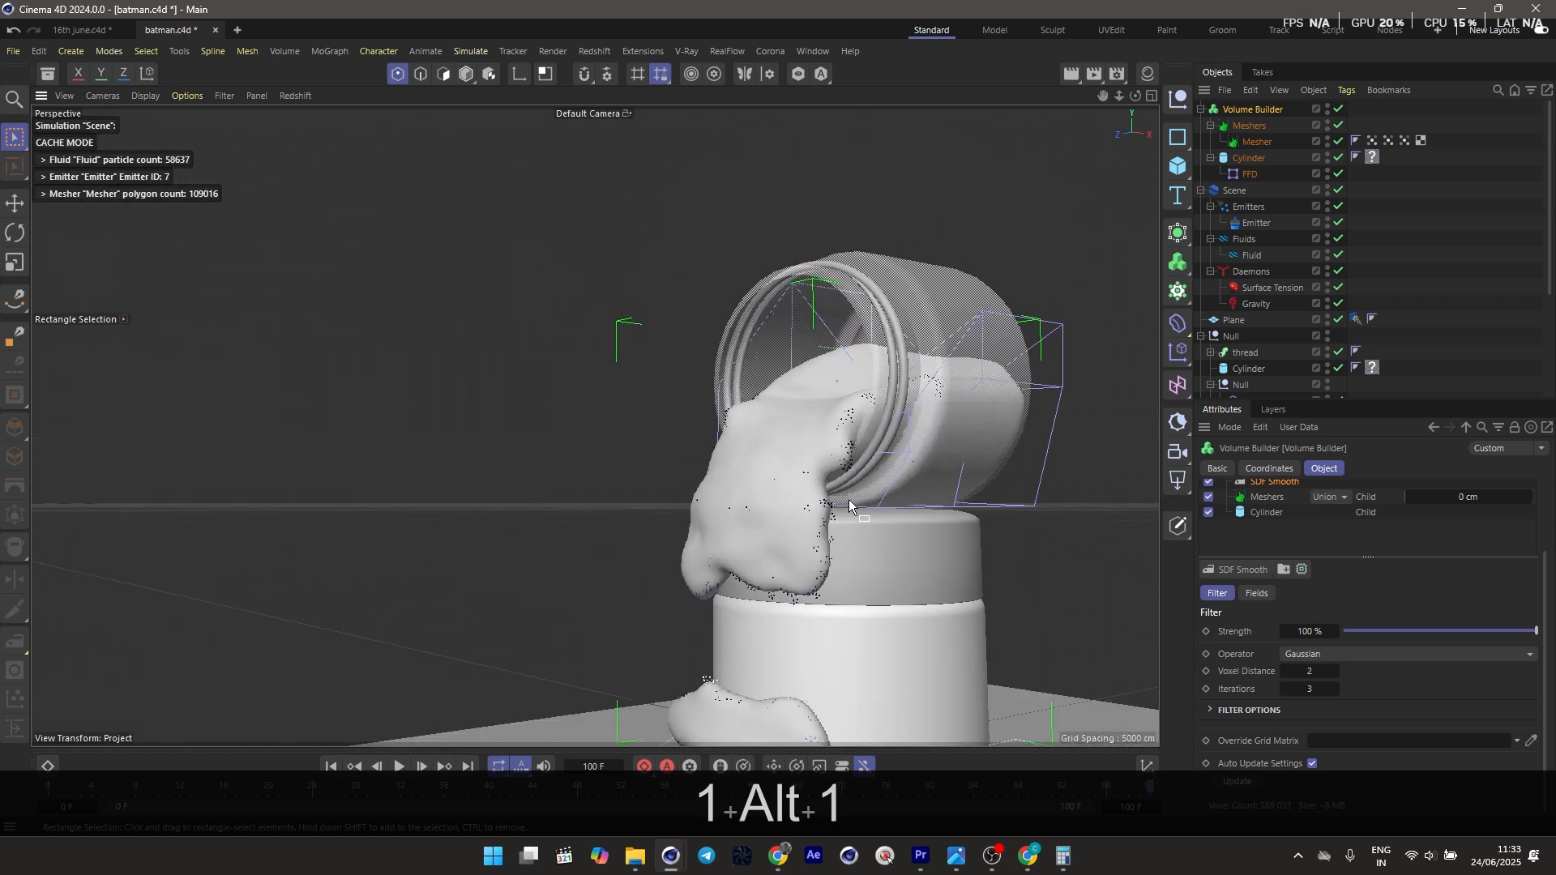
pyautogui.moveTo(846, 504); pyautogui.dragTo(817, 411)
pyautogui.scroll(-4, 1473, 384)
pyautogui.scroll(4, 1351, 352)
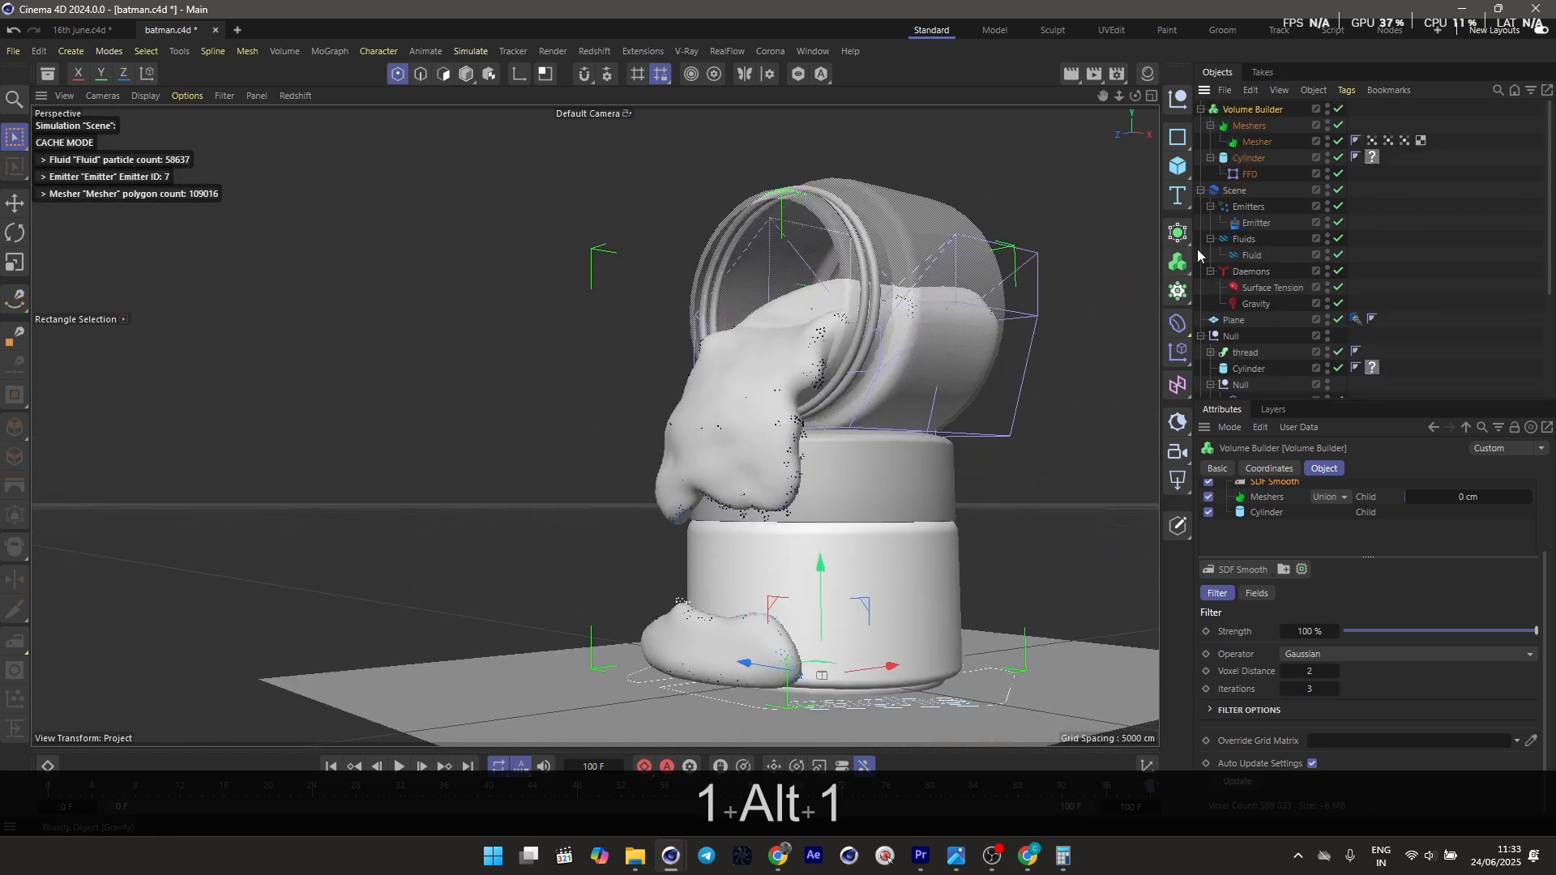
# Move the animation to frame 76, checking how the smoothed cream spills from the tipped jar
pyautogui.keyDown('alt'); pyautogui.moveTo(676, 564); pyautogui.dragTo(634, 570); pyautogui.keyUp('alt')
pyautogui.click(681, 801)
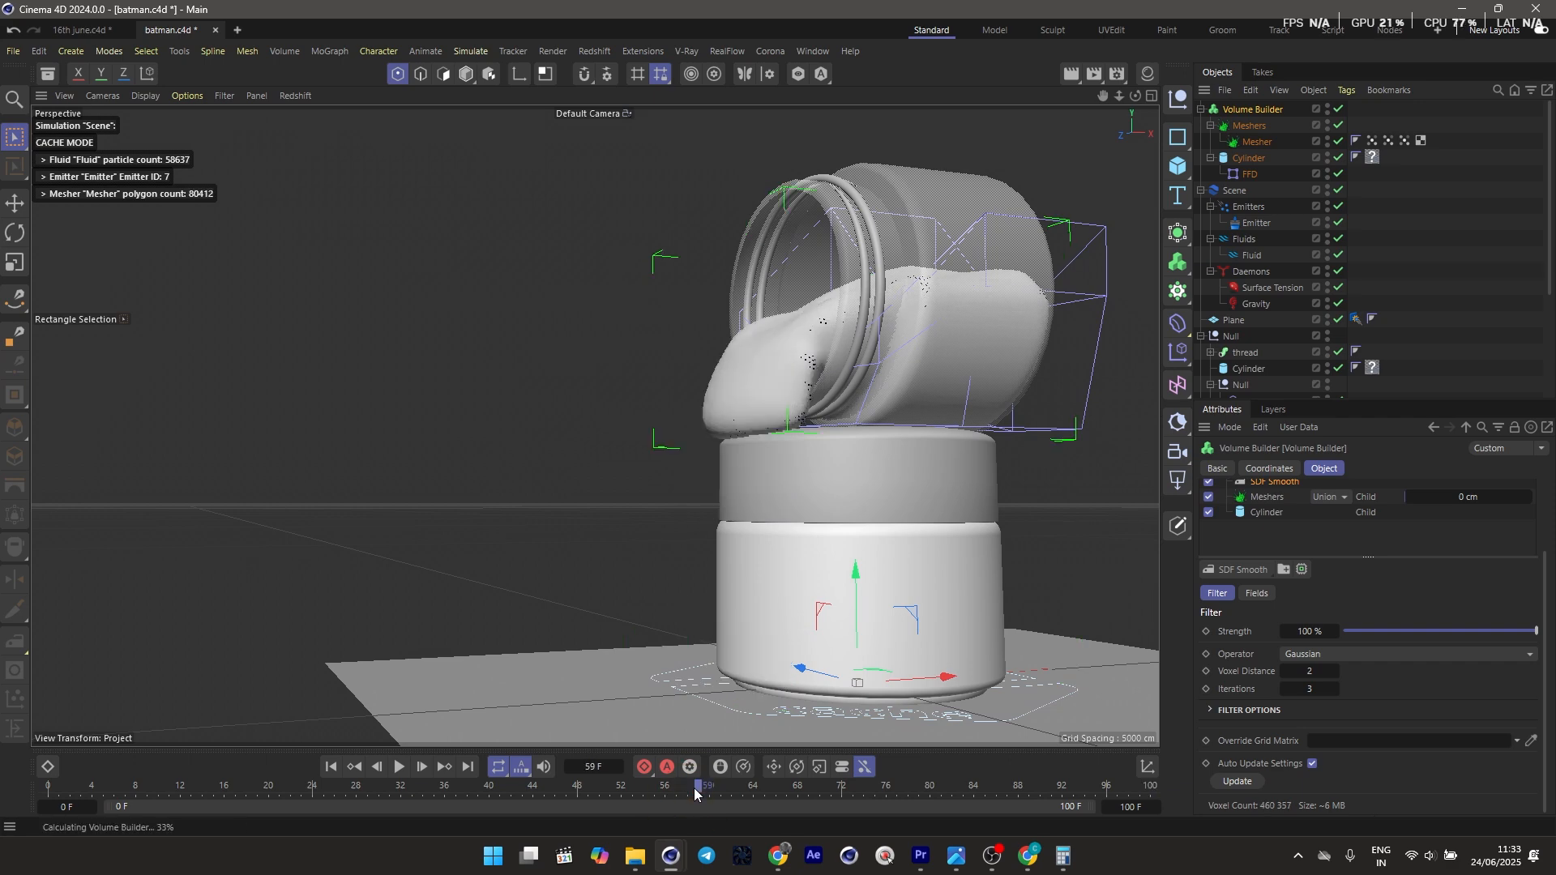
pyautogui.click(869, 790)
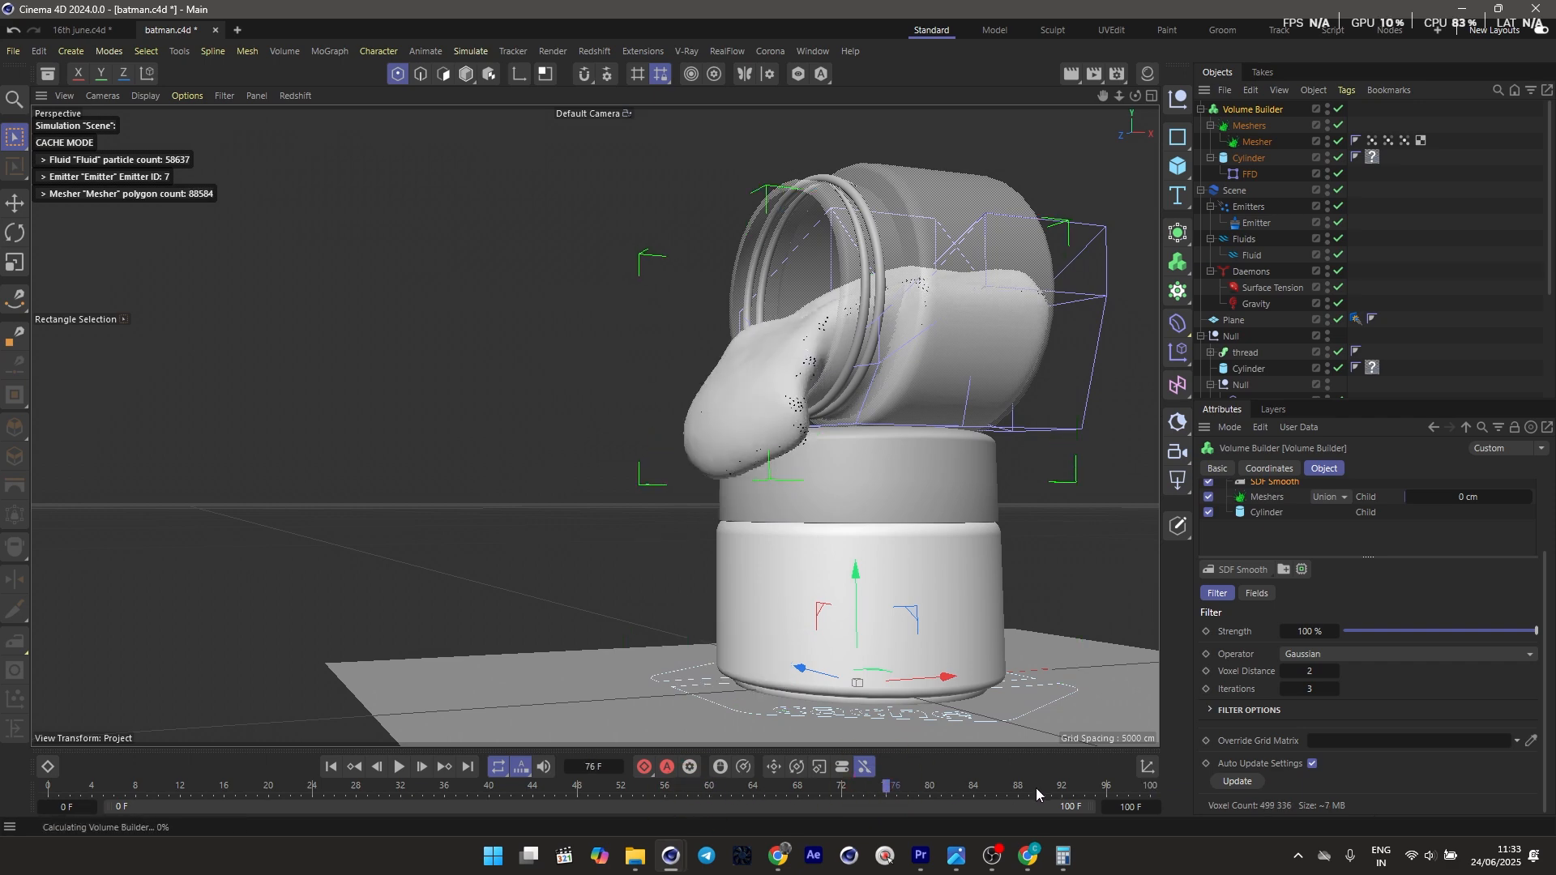
# Add a Volume Mesher and make the Volume Builder its child
pyautogui.click(1210, 141)
pyautogui.click(1201, 109)
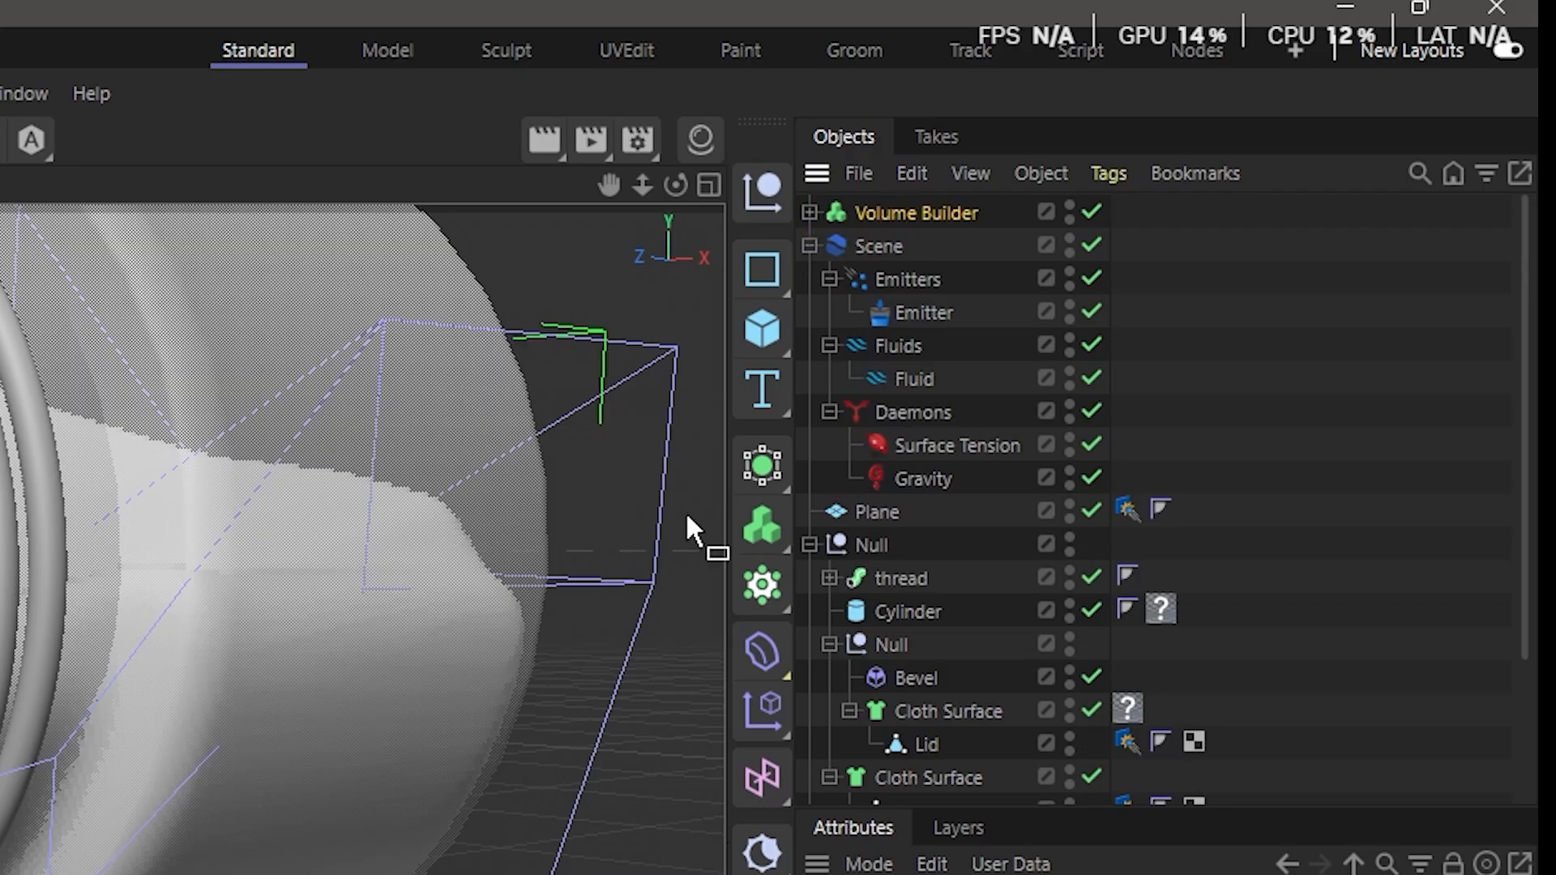
pyautogui.click(1177, 262)
pyautogui.click(1250, 307)
pyautogui.click(1259, 125)
# Enable the tipped jar's Cloth Surface and set its Thickness to 2.65 cm
pyautogui.moveTo(930, 245); pyautogui.dragTo(911, 208)
pyautogui.scroll(-3, 867, 764)
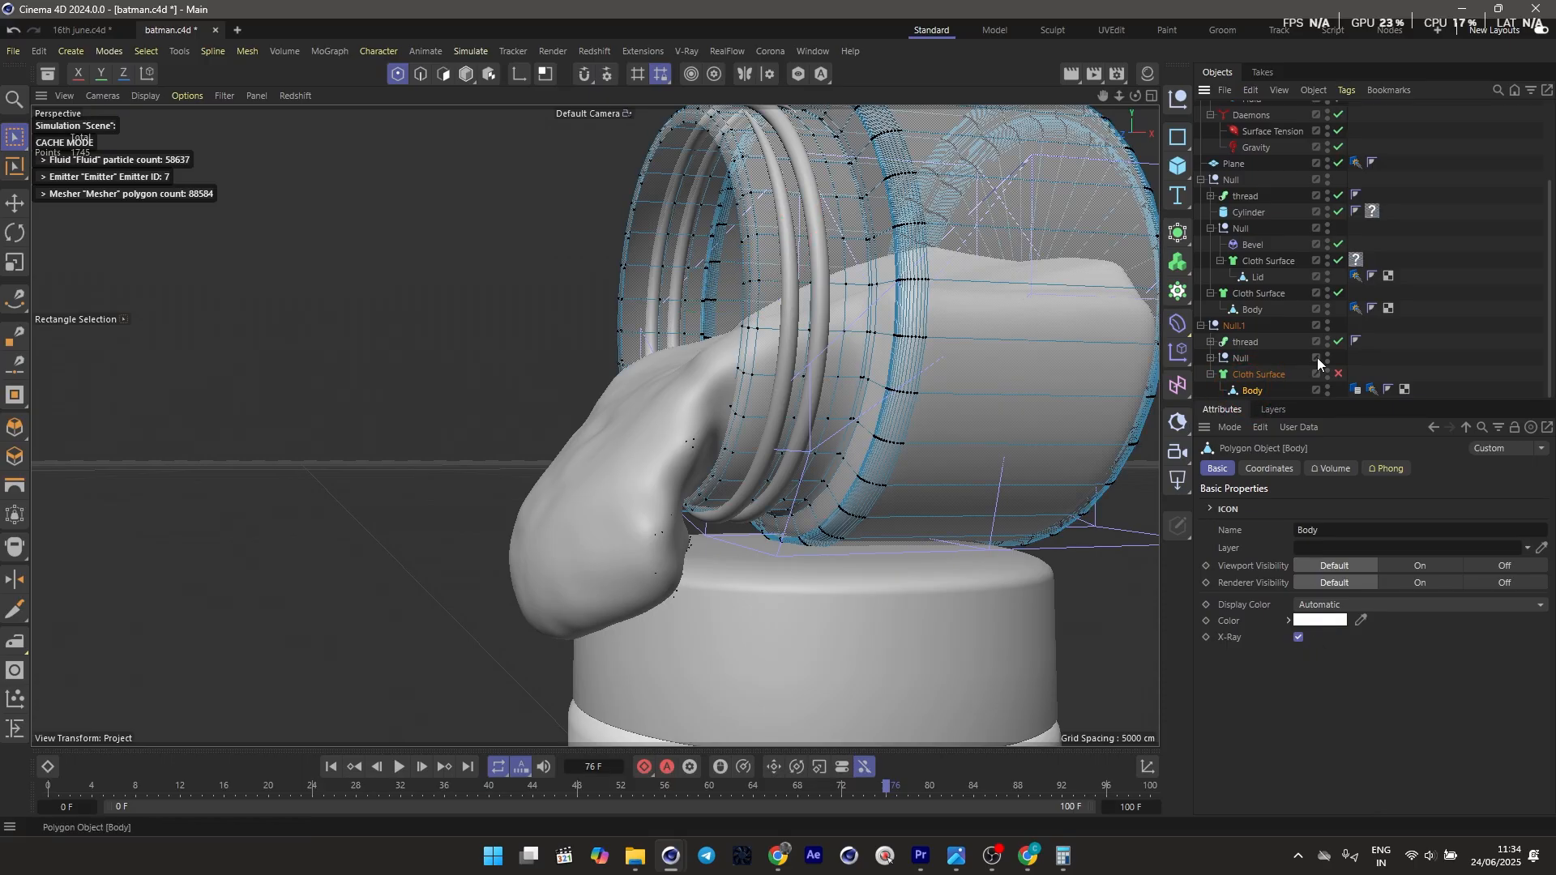
pyautogui.click(1338, 373)
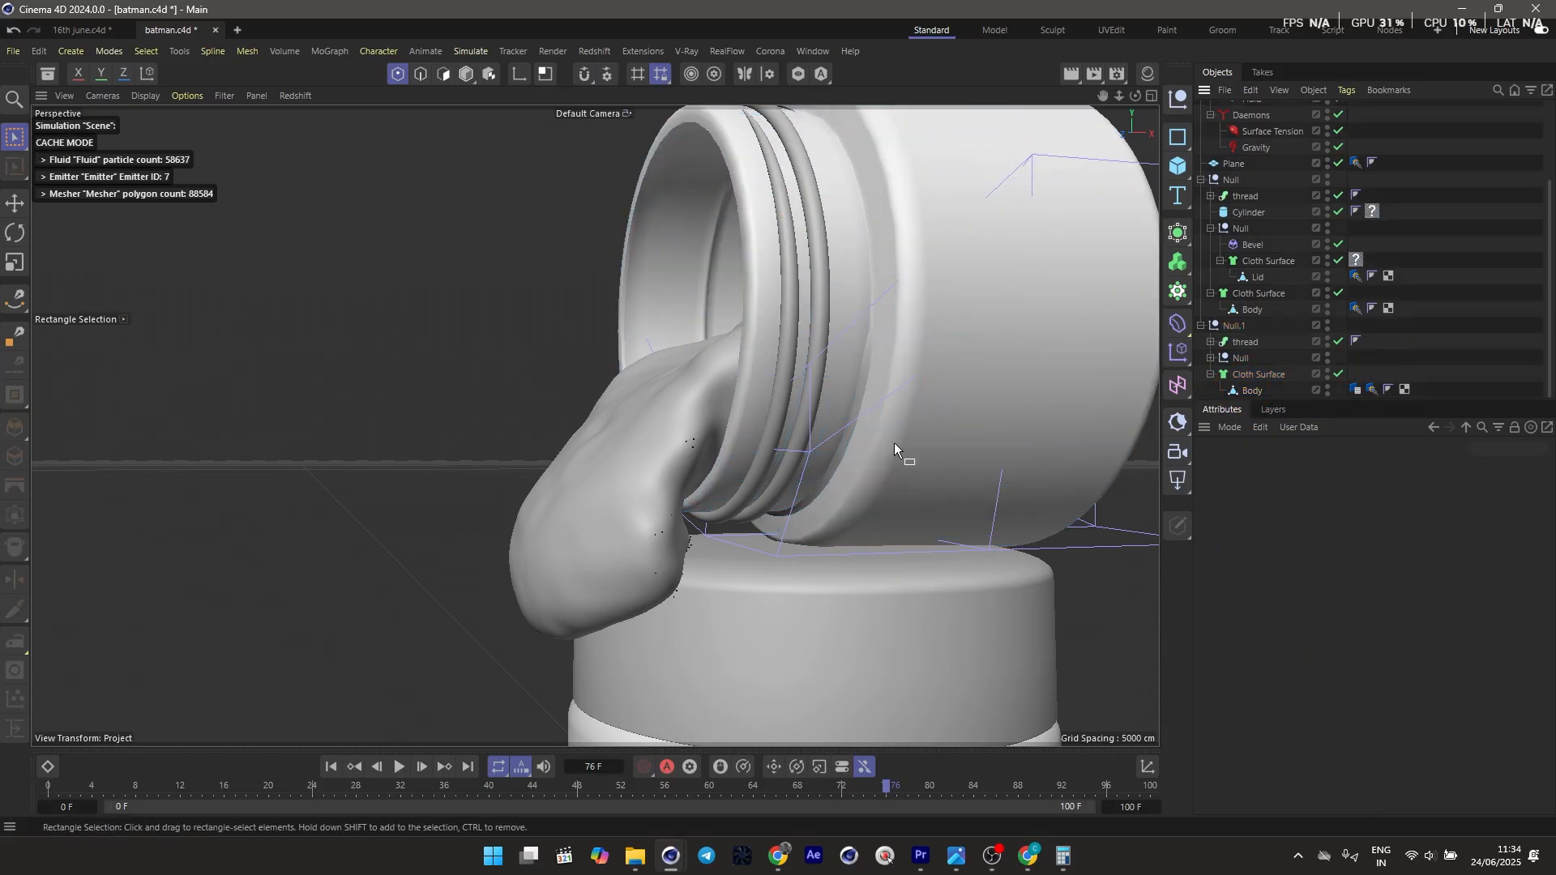
pyautogui.keyDown('alt'); pyautogui.moveTo(893, 443); pyautogui.dragTo(969, 444); pyautogui.keyUp('alt')
pyautogui.click(1258, 373)
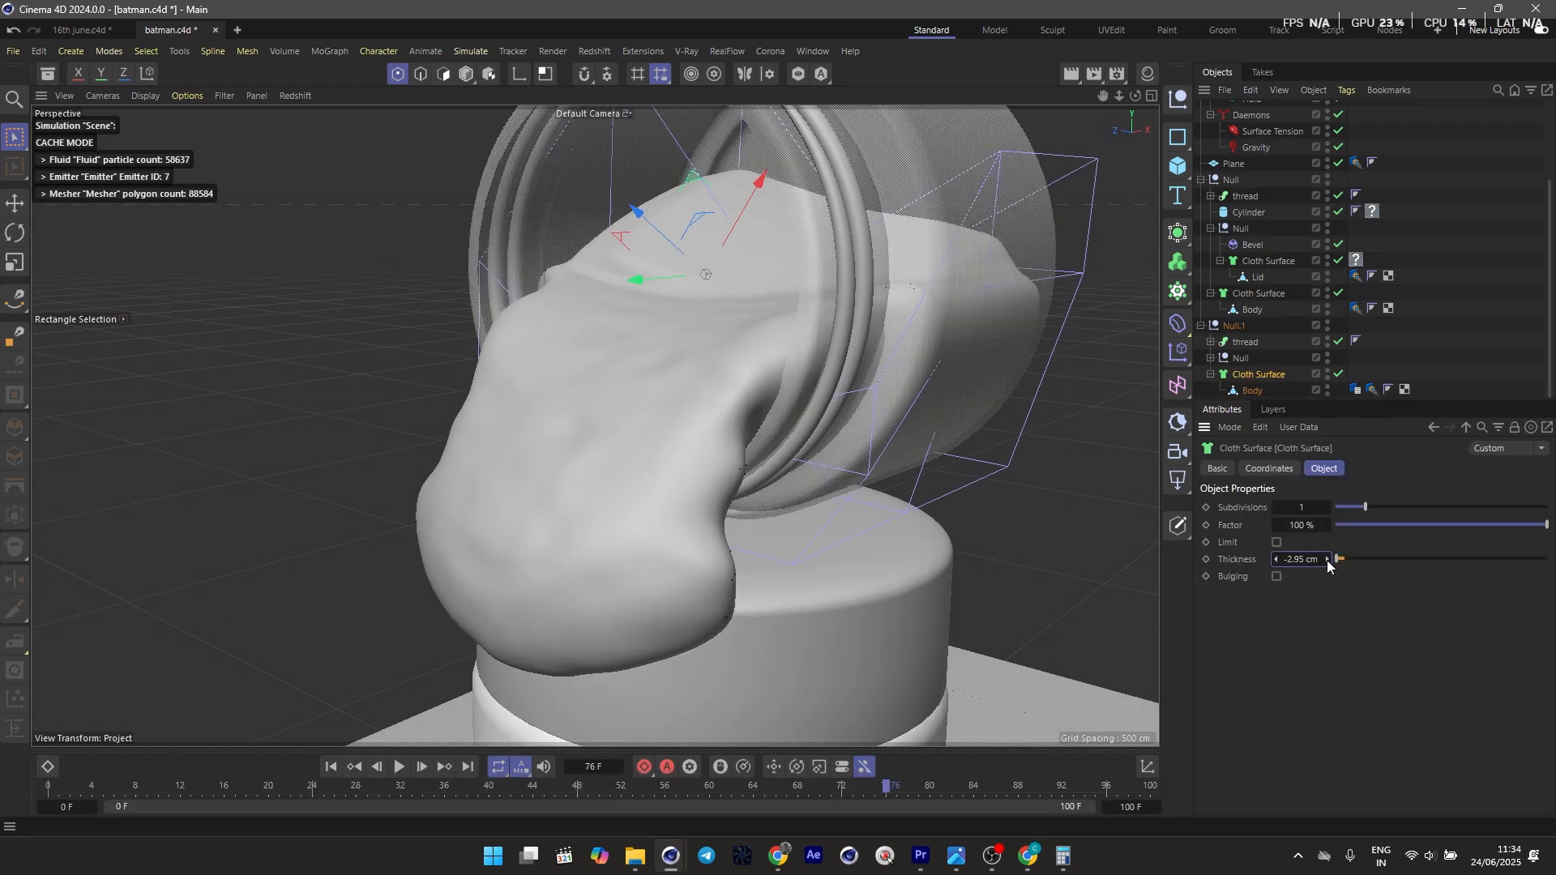
pyautogui.click(1327, 561)
pyautogui.moveTo(1305, 551); pyautogui.dragTo(1303, 551)
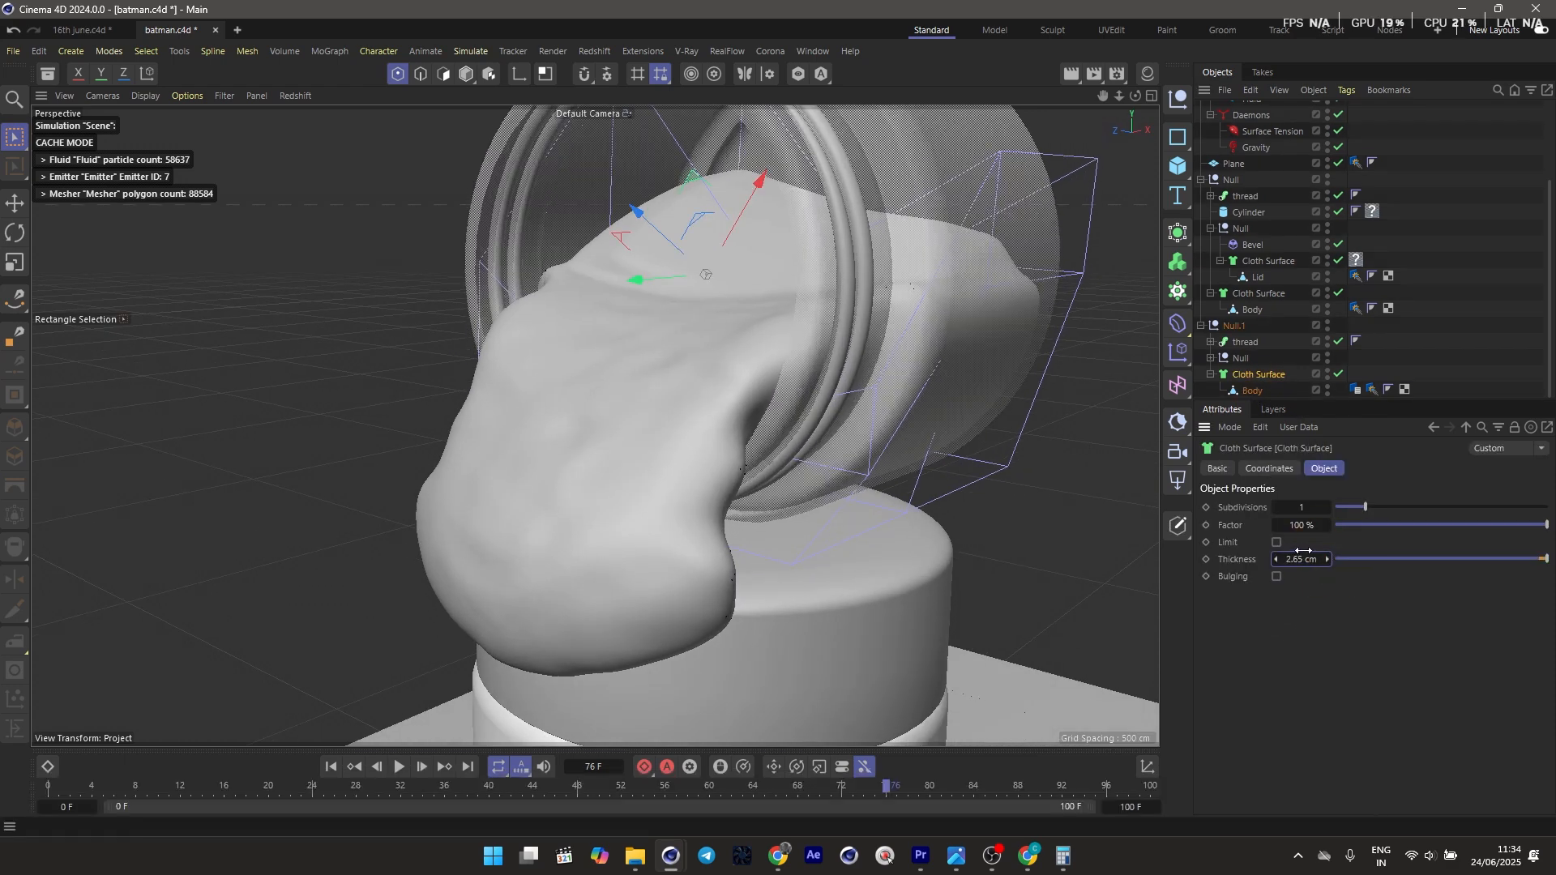
pyautogui.keyDown('alt'); pyautogui.moveTo(1053, 340); pyautogui.dragTo(857, 532); pyautogui.keyUp('alt')
pyautogui.scroll(-5, 1089, 362)
# Collapse the Volume Mesher hierarchy and create a new V-Ray Material in the Material Manager
pyautogui.click(1201, 141)
pyautogui.click(1201, 109)
pyautogui.keyDown('alt'); pyautogui.moveTo(859, 454); pyautogui.dragTo(778, 462); pyautogui.keyUp('alt')
pyautogui.hotkey('shift', 'F2')
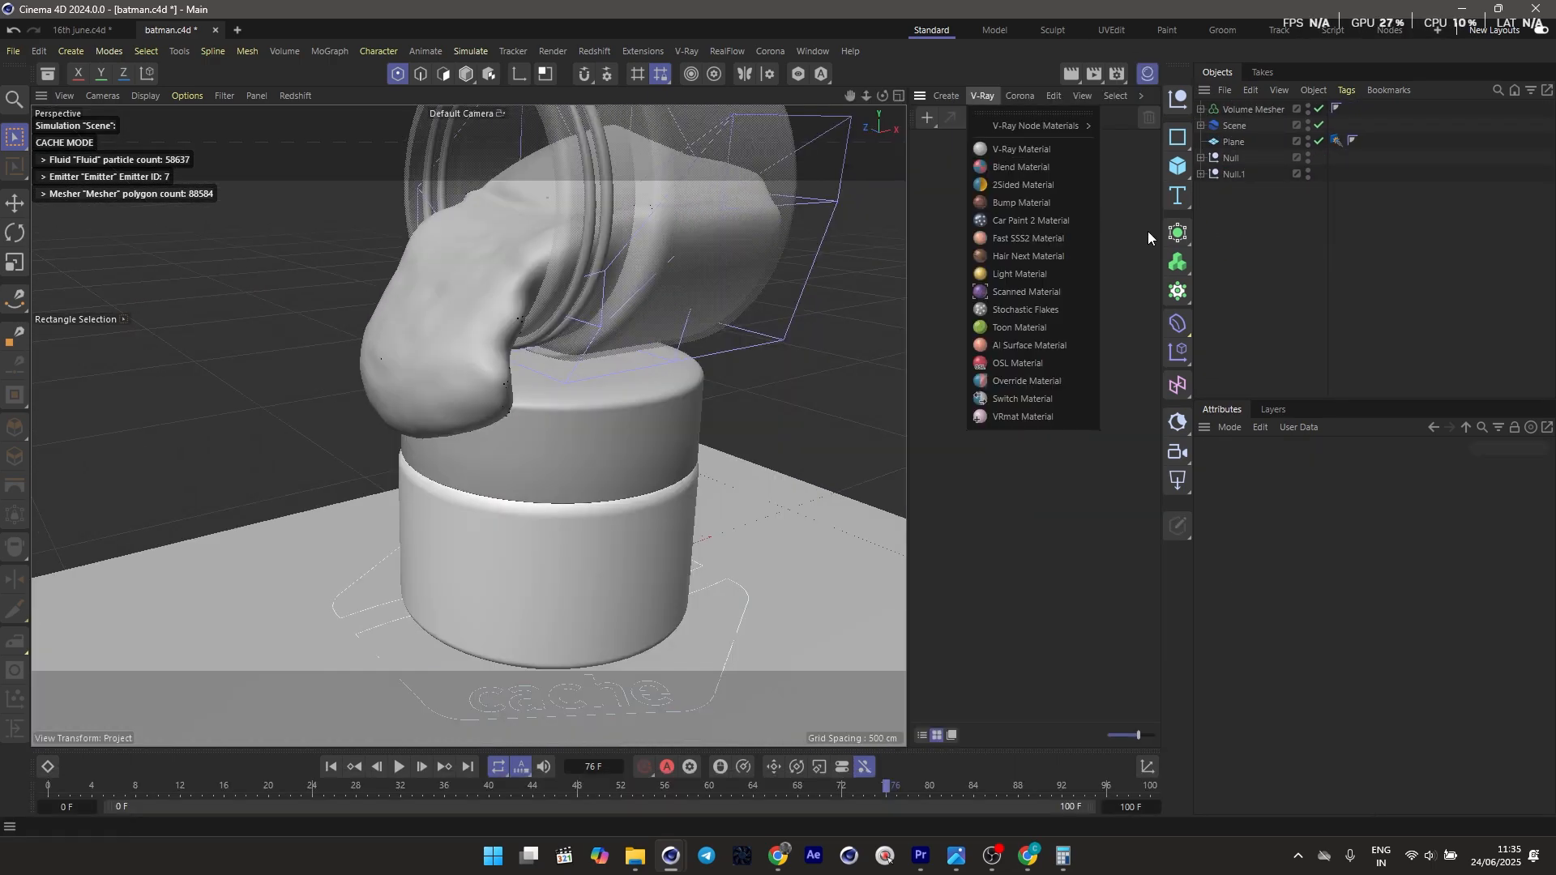
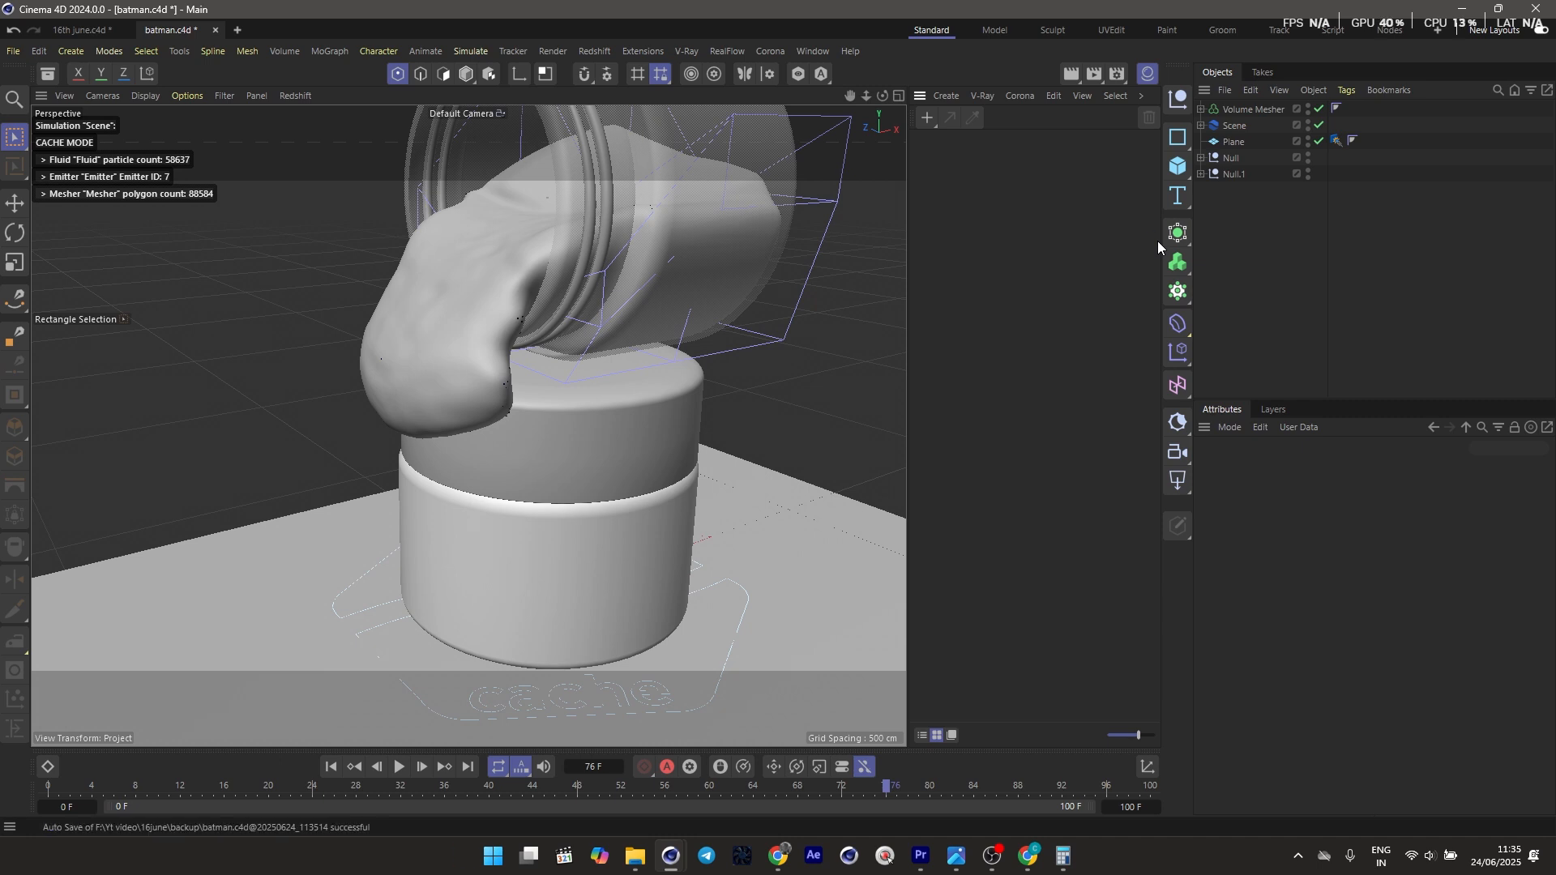
pyautogui.click(982, 96)
pyautogui.click(1008, 151)
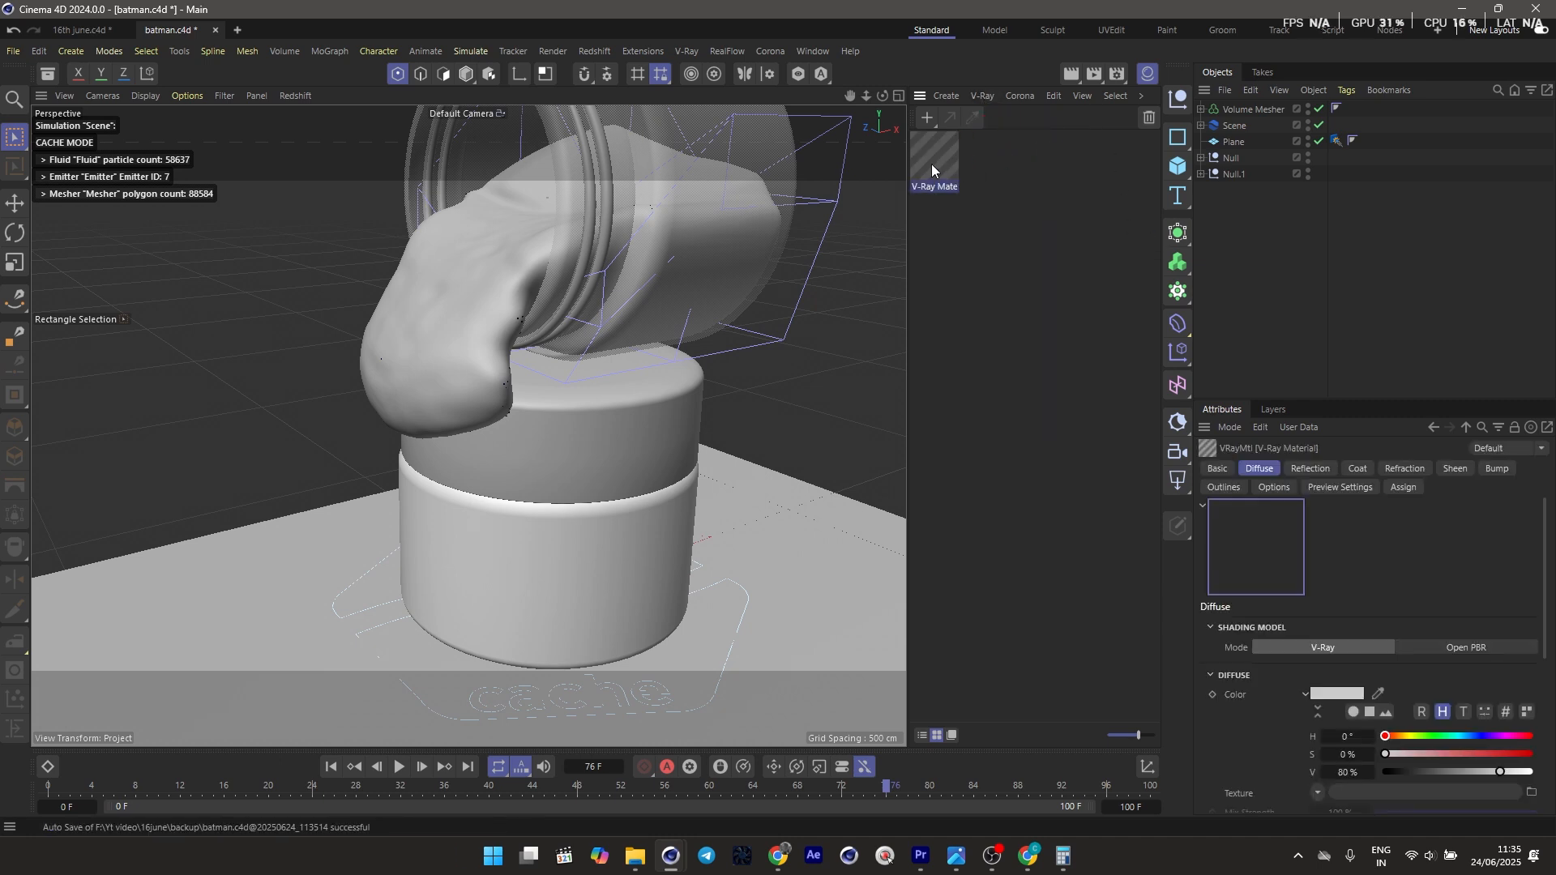
# Give the V-Ray material 93% diffuse brightness, 100% white reflection and 0.81 glossiness, and assign it to the lower jar's lid
pyautogui.doubleClick(942, 158)
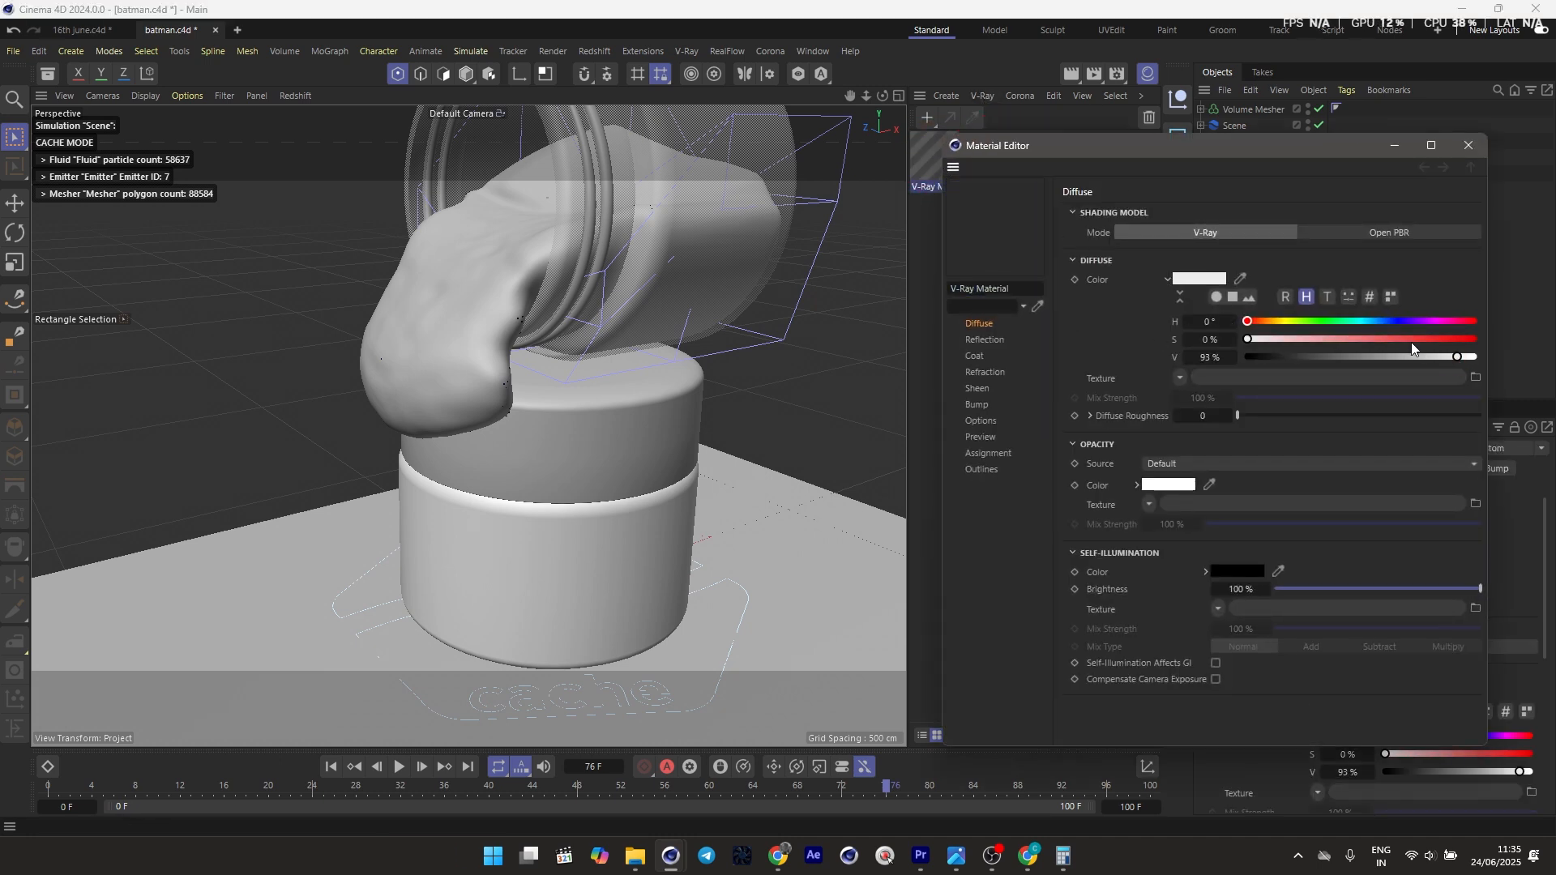
pyautogui.click(1004, 334)
pyautogui.moveTo(1350, 304); pyautogui.dragTo(1491, 321)
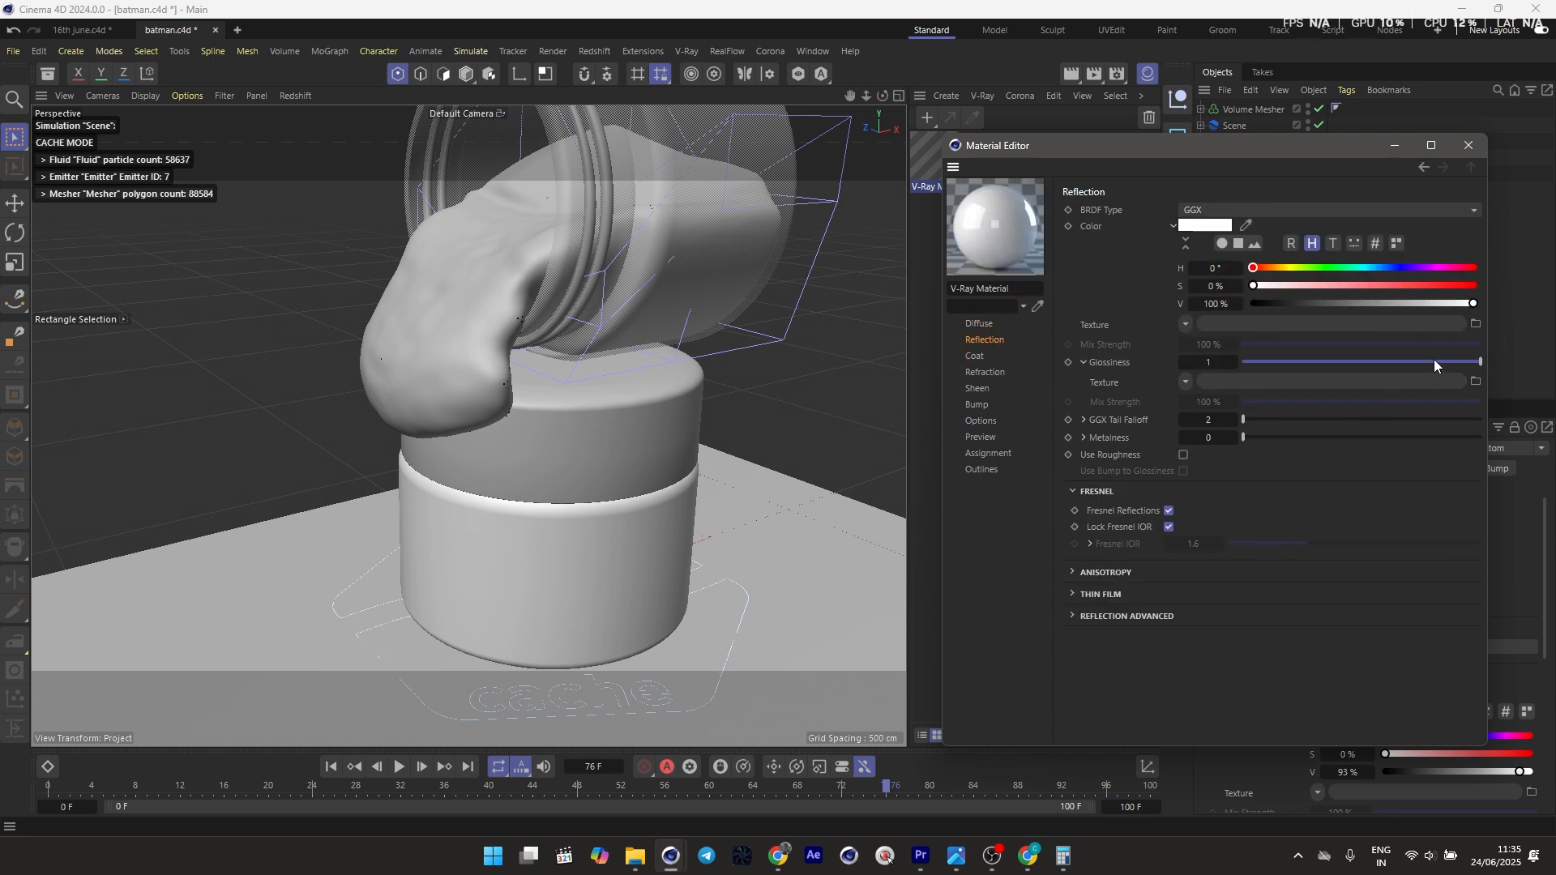
pyautogui.click(1469, 146)
pyautogui.moveTo(945, 166); pyautogui.dragTo(571, 406)
# Create a second V-Ray Material and set its reflection color to 100% white
pyautogui.click(1020, 95)
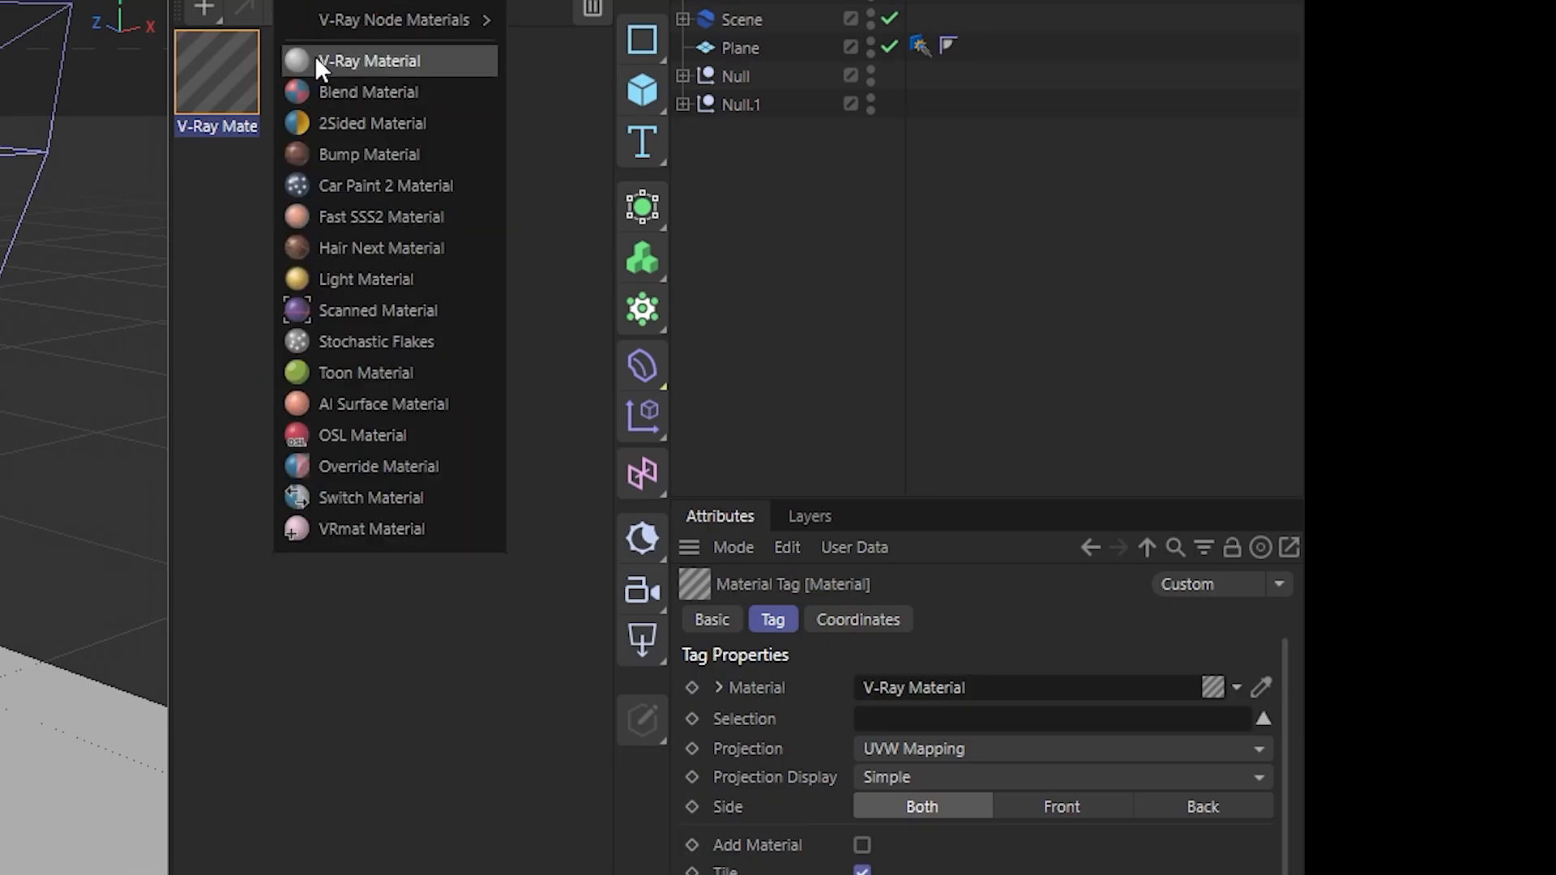
pyautogui.click(340, 61)
pyautogui.doubleClick(289, 89)
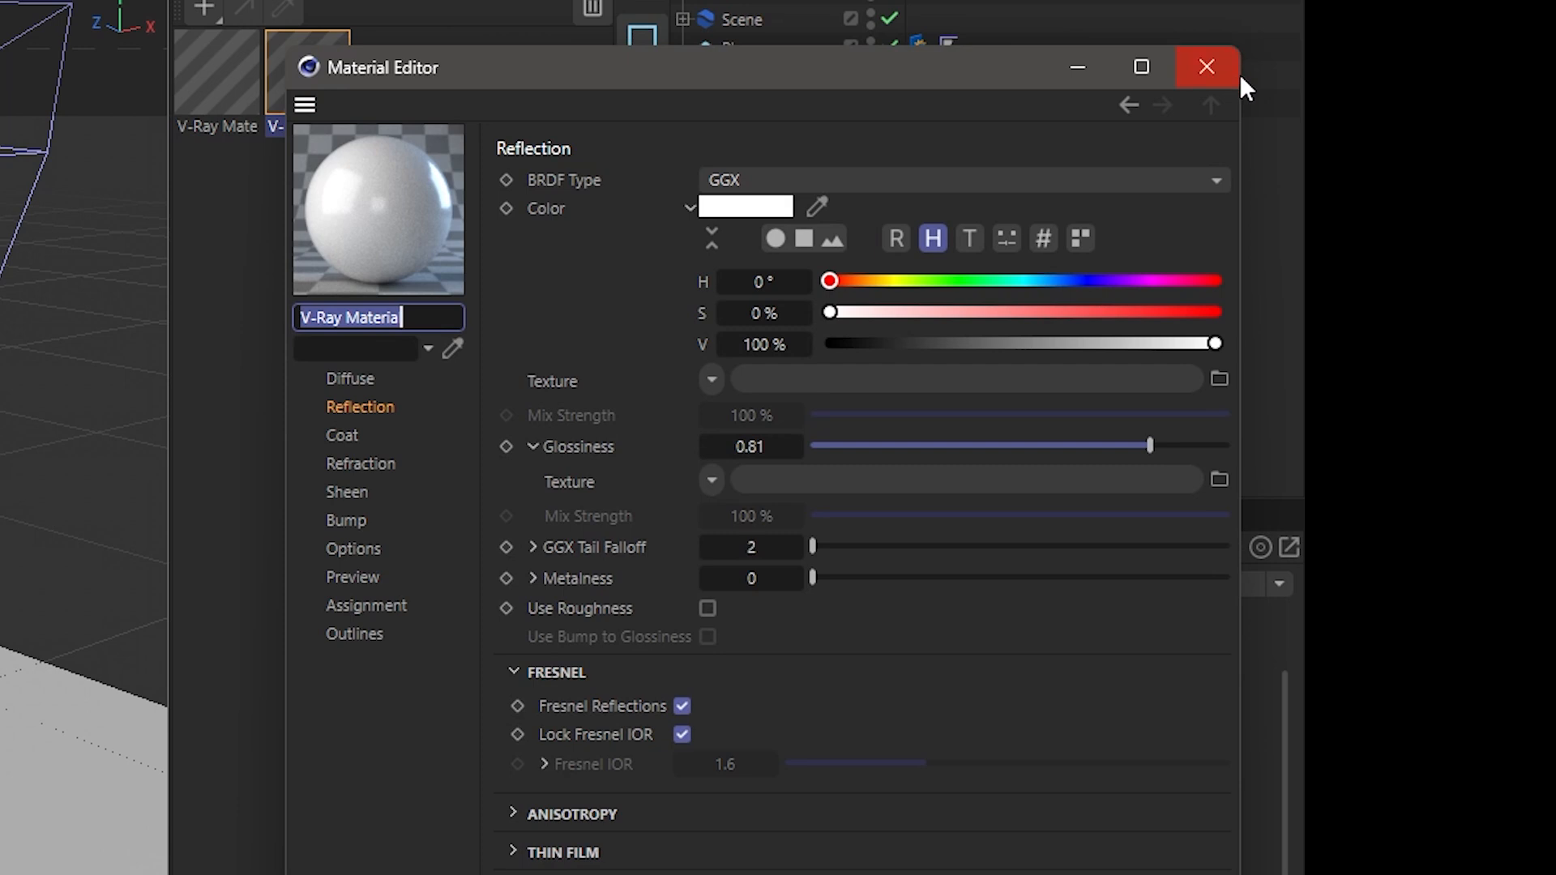
pyautogui.click(1238, 75)
pyautogui.doubleClick(279, 89)
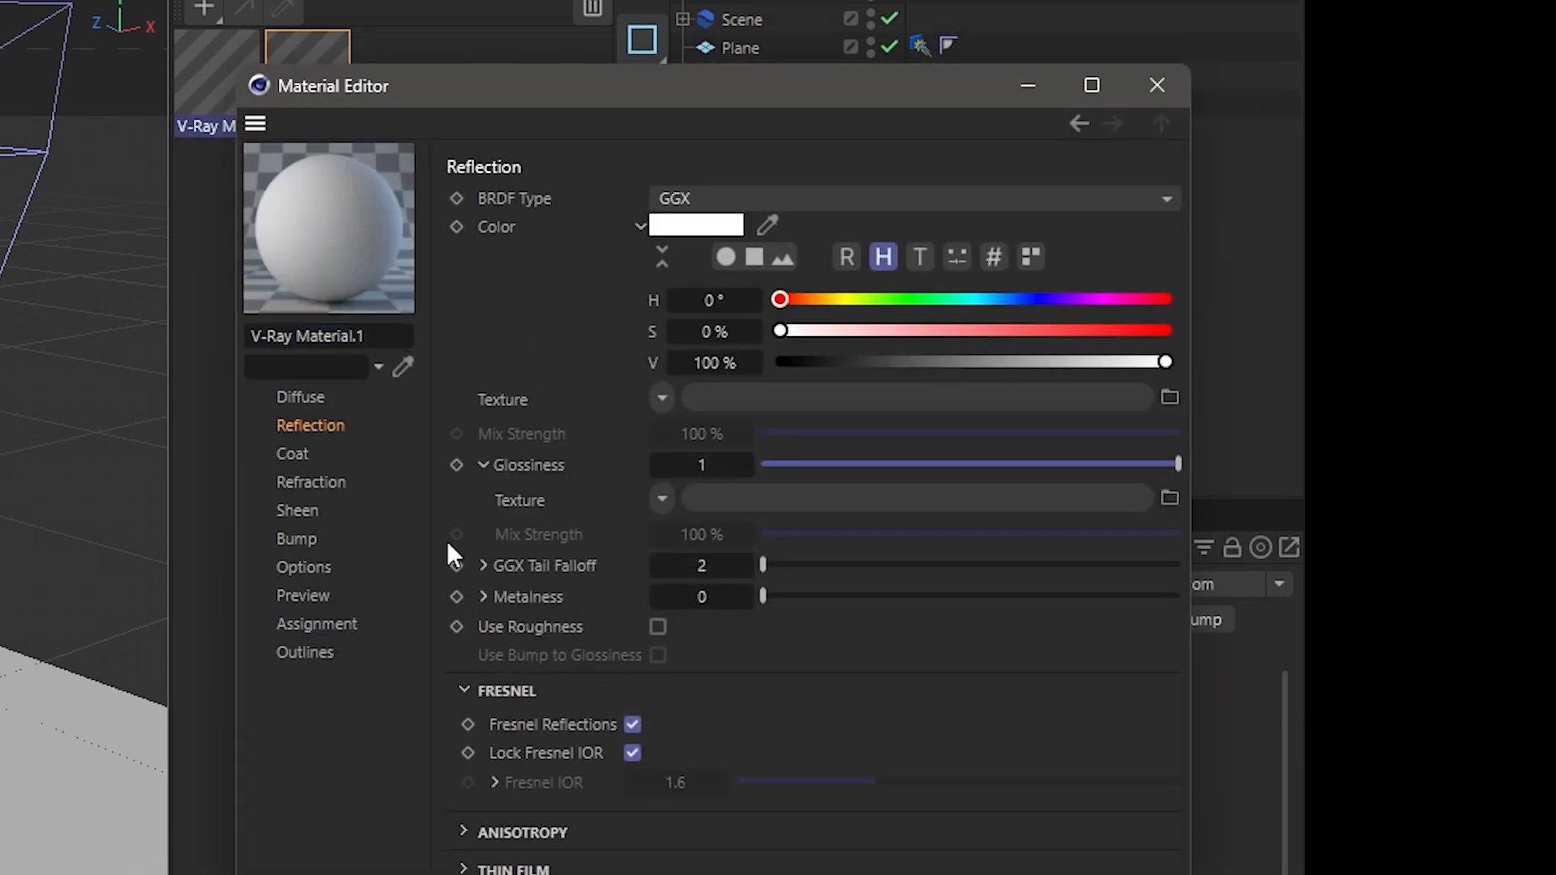
# Set V-Ray Material.1's refraction color to 100% white, Refraction IOR to 1.45 and Refraction Glossiness to 0.87
pyautogui.click(322, 484)
pyautogui.moveTo(848, 334); pyautogui.dragTo(1167, 334)
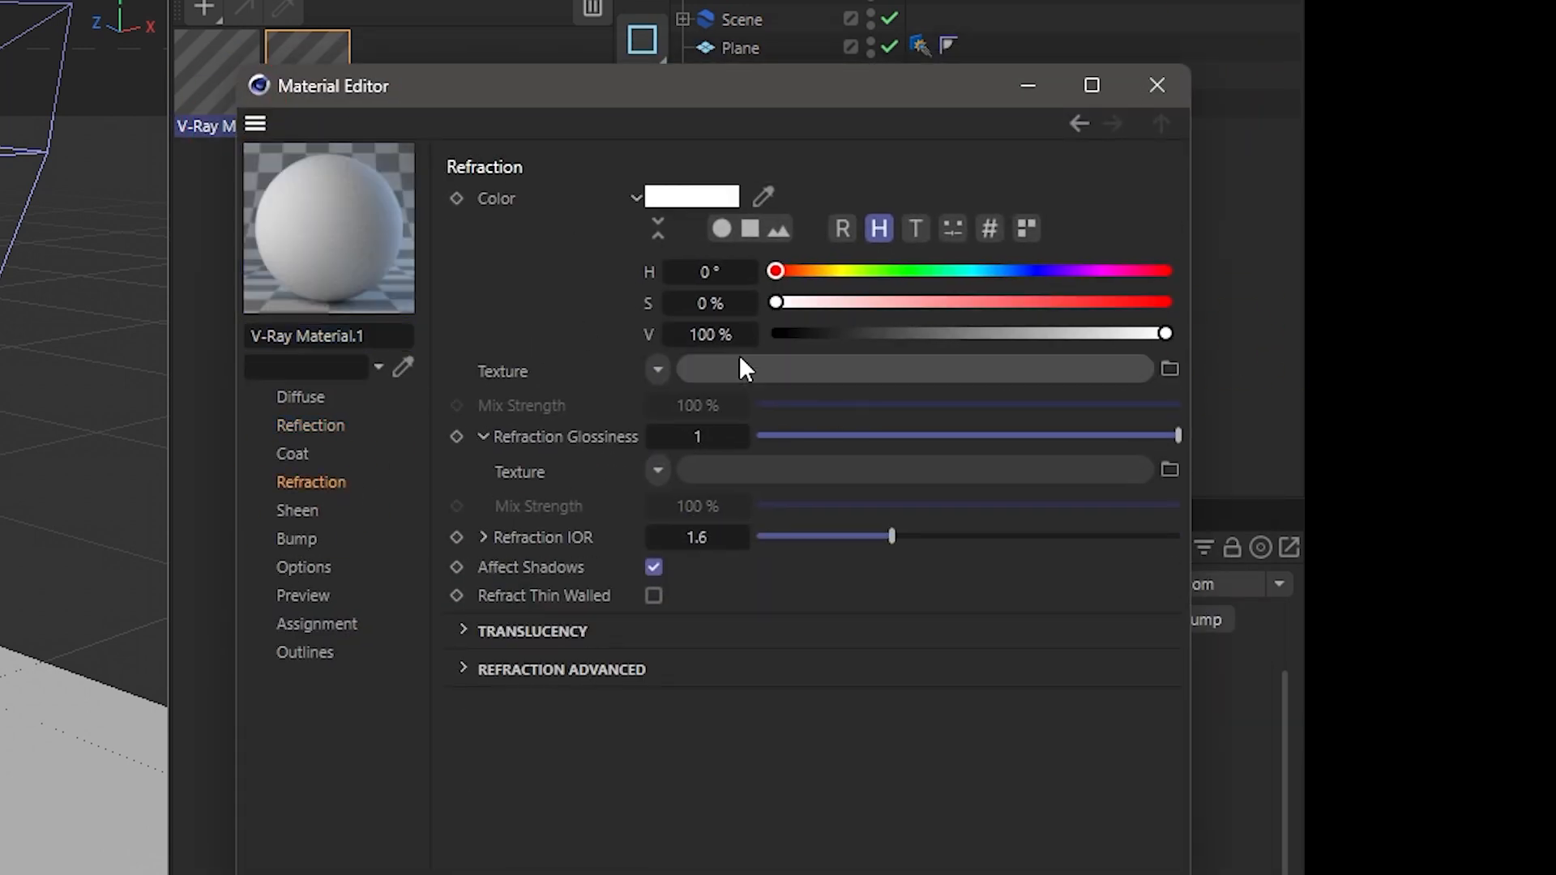
pyautogui.moveTo(650, 541); pyautogui.dragTo(741, 530)
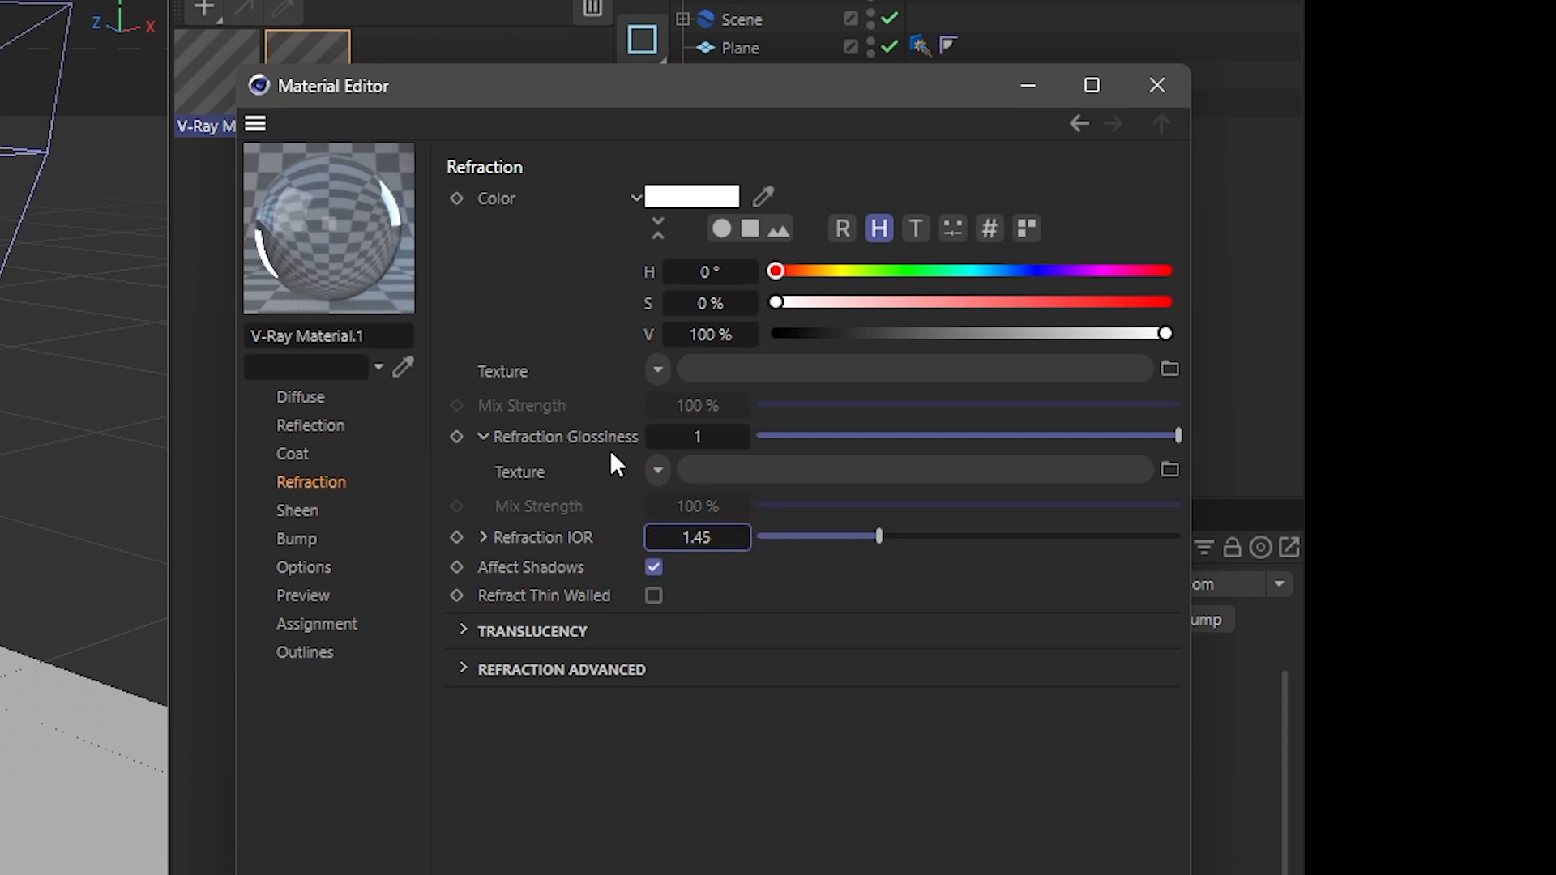
pyautogui.click(296, 426)
pyautogui.click(314, 483)
pyautogui.moveTo(1178, 436); pyautogui.dragTo(1129, 444)
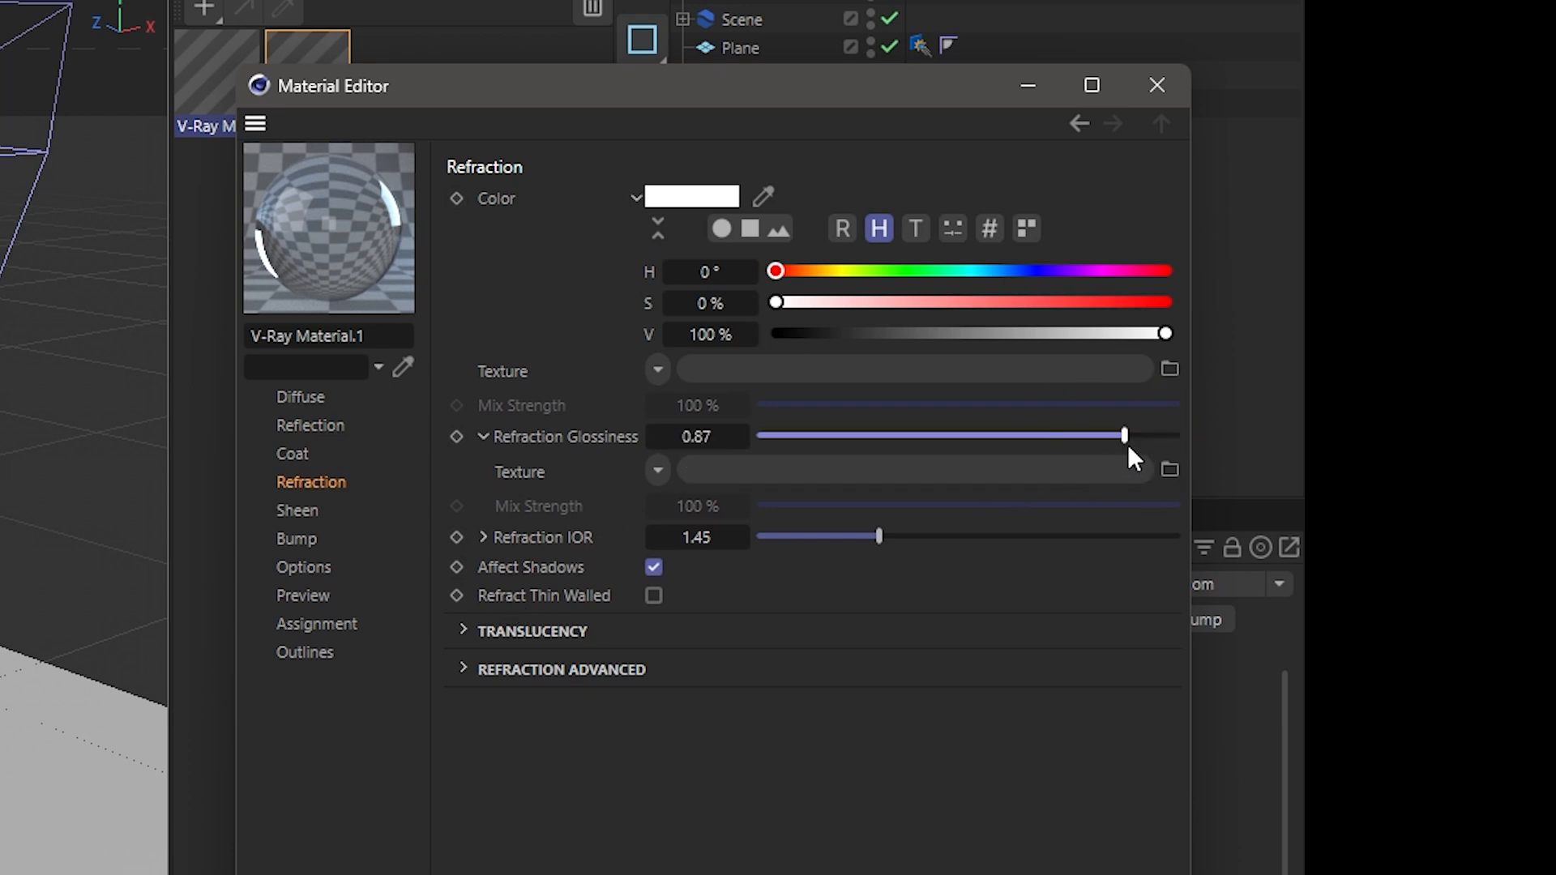
# Set V-Ray Material.1's translucency to Volumetric with a pale pink scatter color and a light grey fog color
pyautogui.click(603, 635)
pyautogui.click(923, 662)
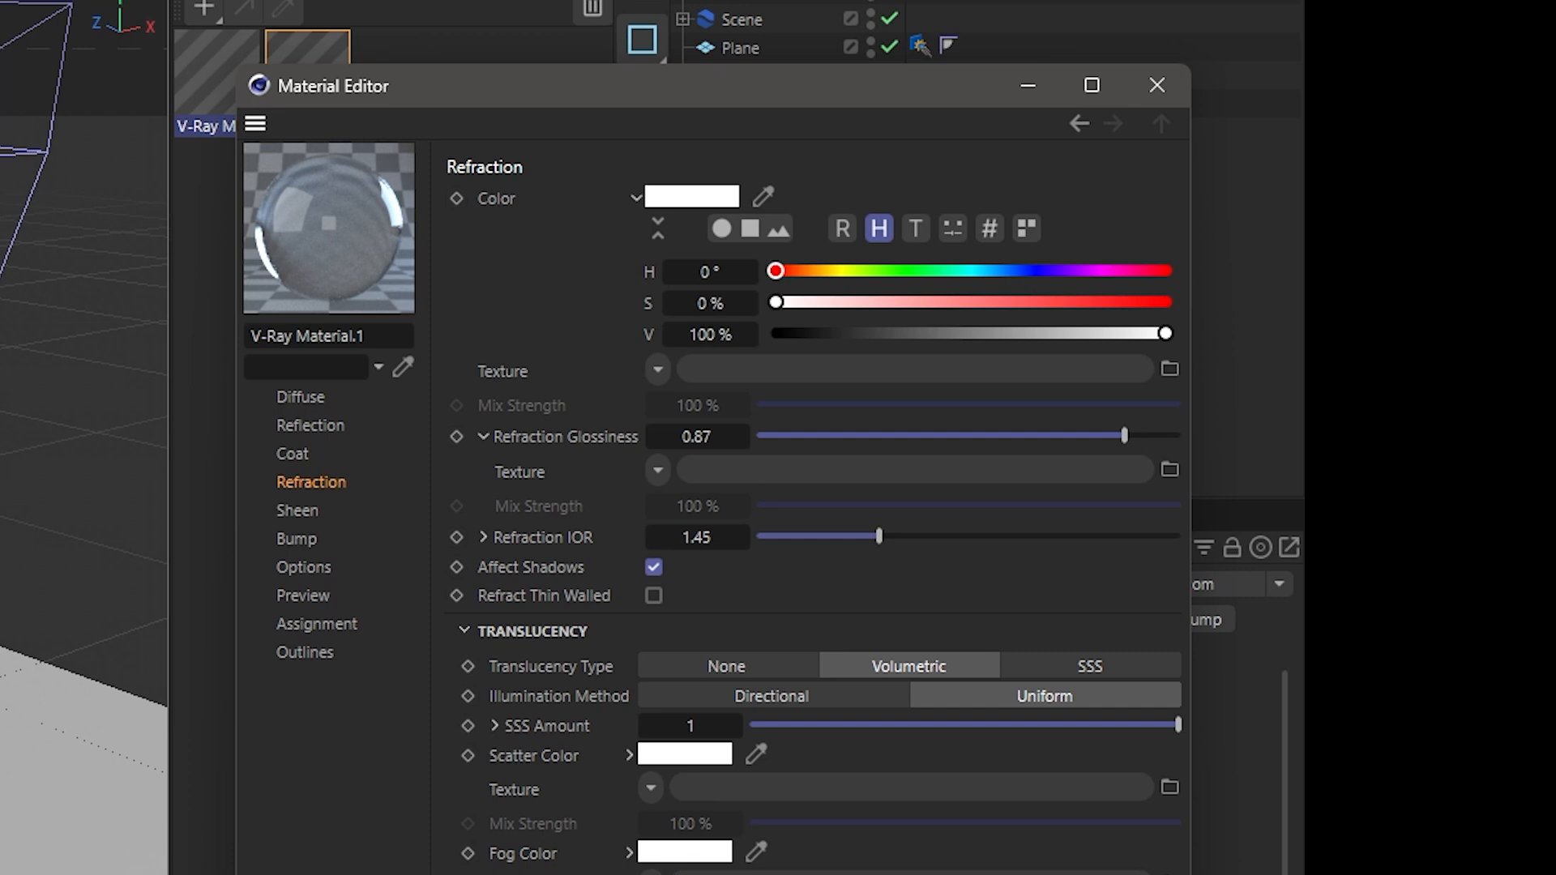
pyautogui.click(669, 757)
pyautogui.click(966, 790)
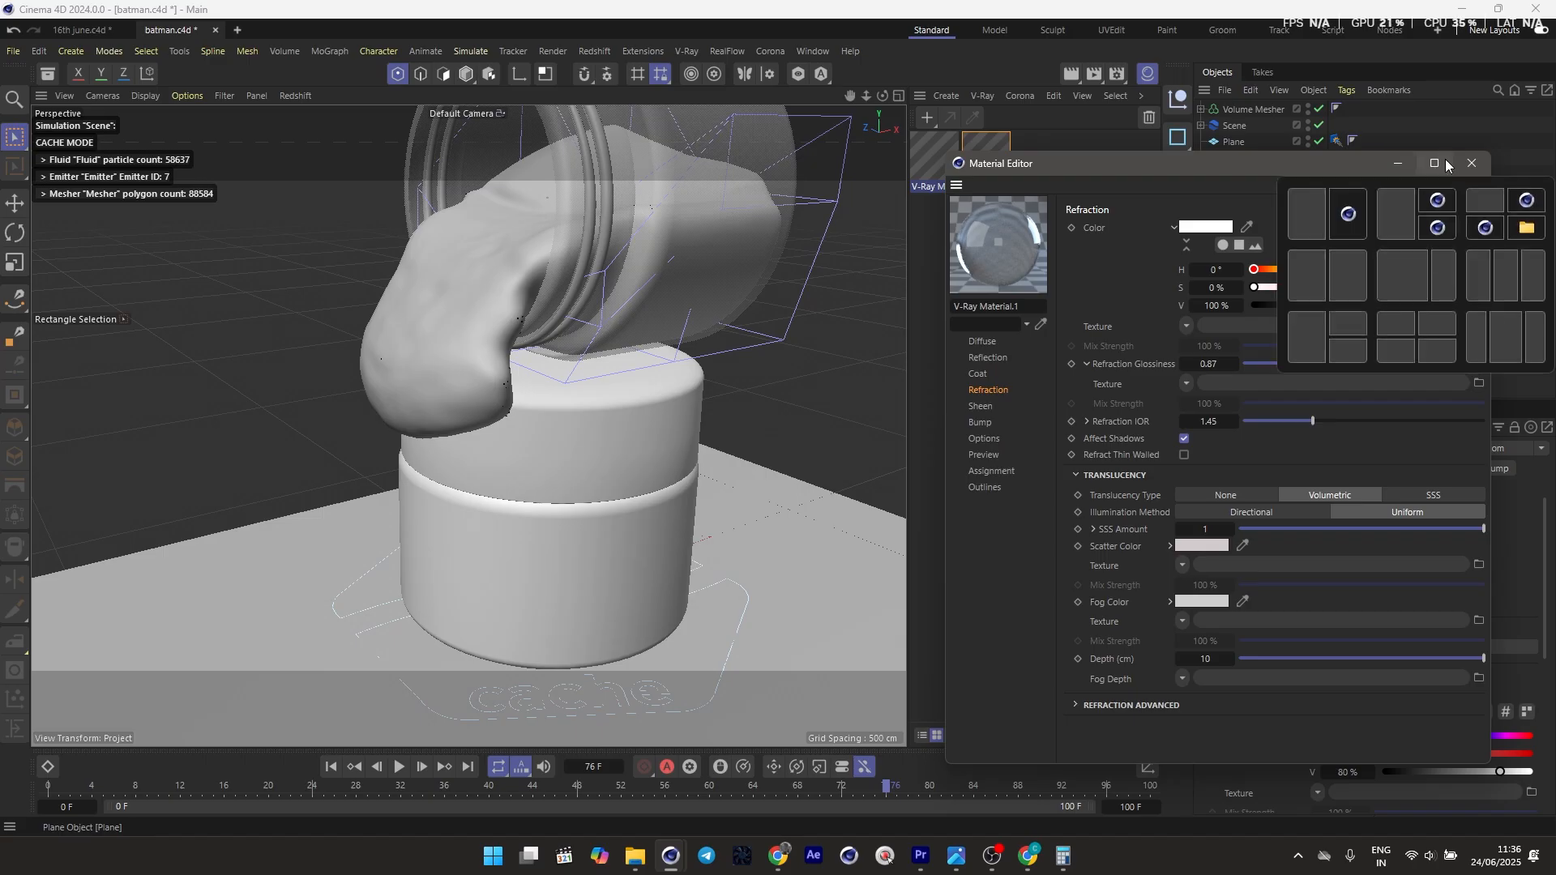
pyautogui.click(1156, 84)
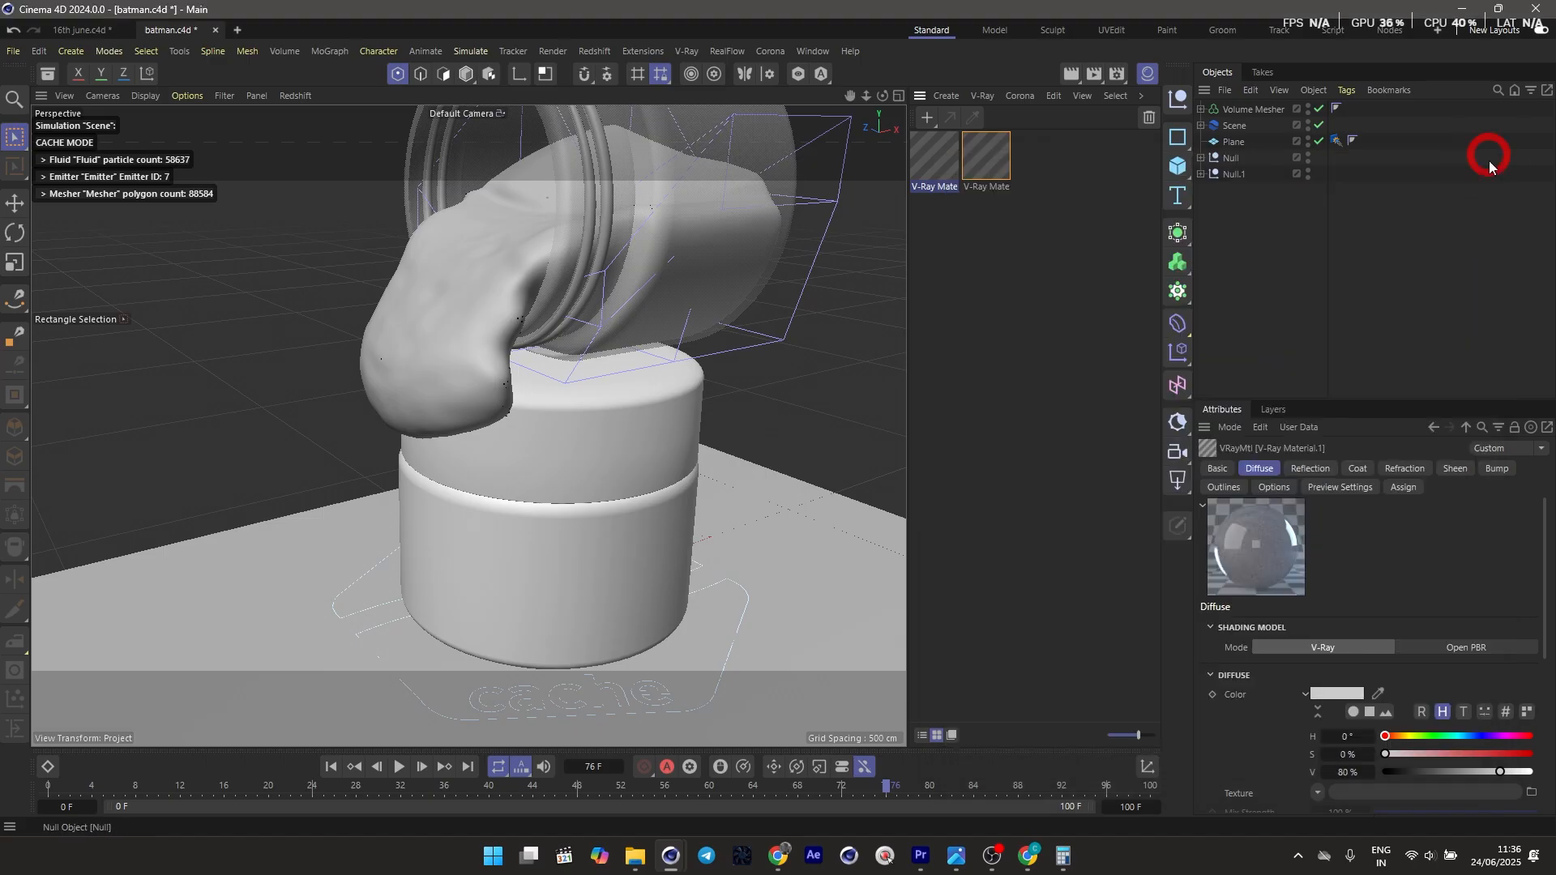
# Assign V-Ray Material.1 to the tipped jar's Cloth Surface and copy its material tag to the lower jar body's Cloth Surface
pyautogui.click(1201, 172)
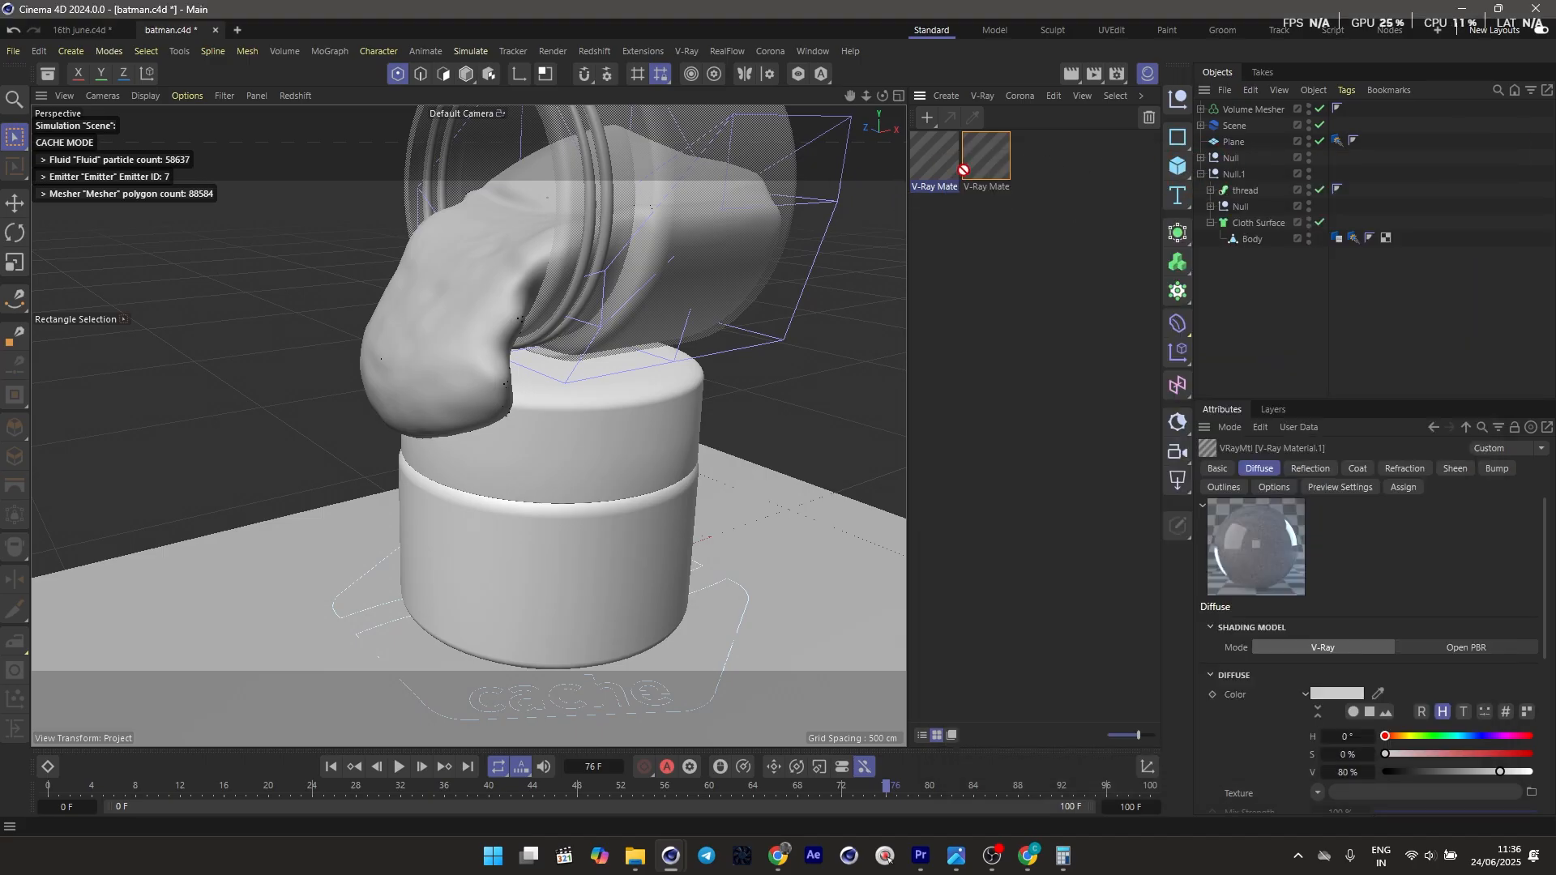
pyautogui.click(1207, 159)
pyautogui.click(1200, 158)
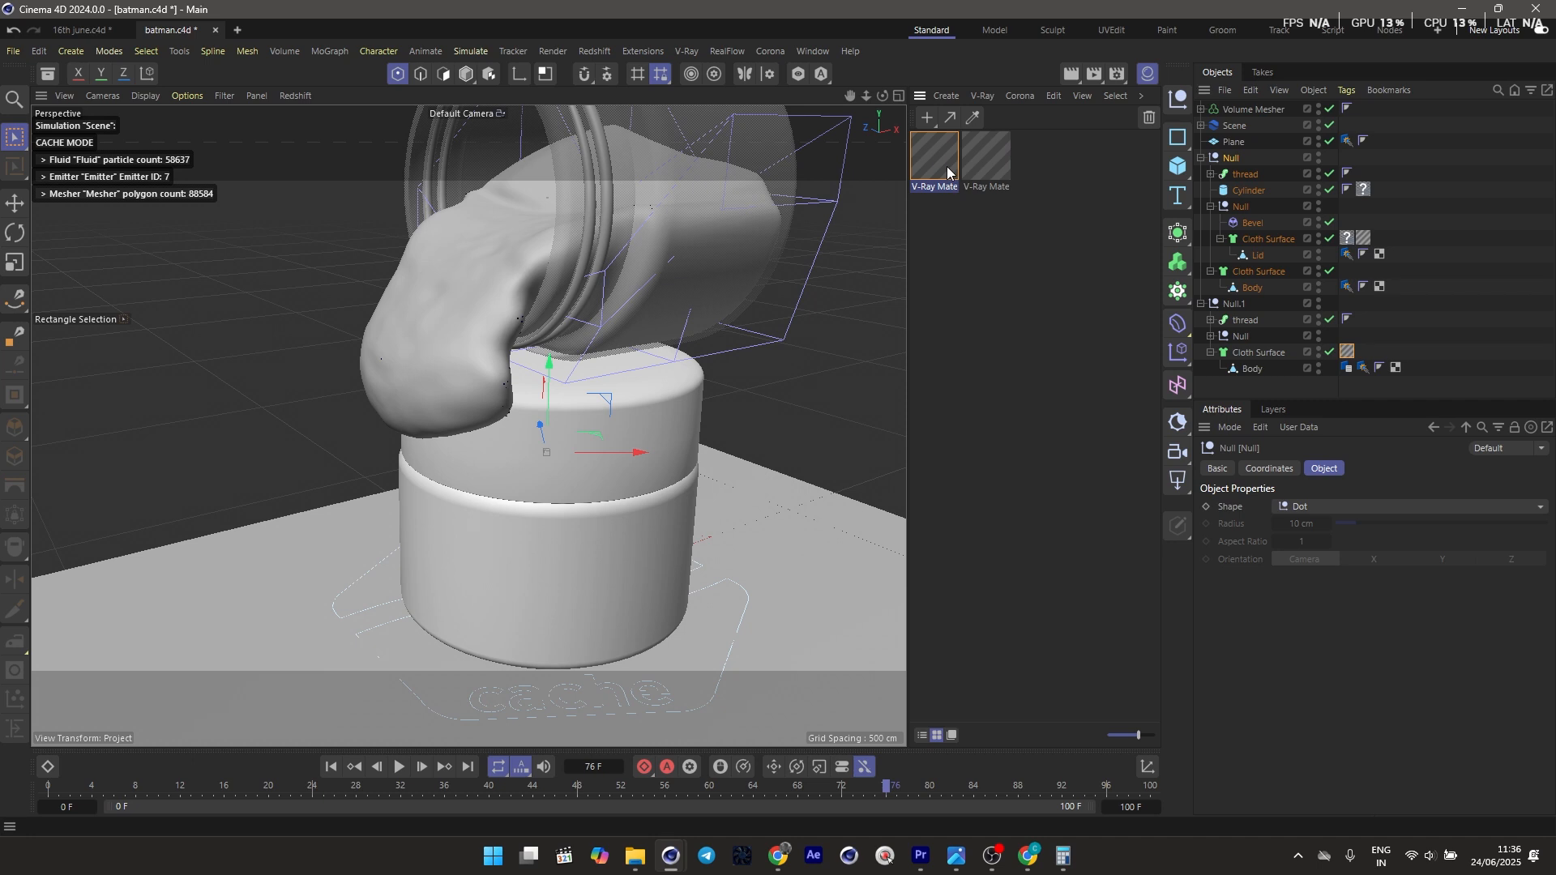
pyautogui.keyDown('ctrl'); pyautogui.moveTo(1240, 333); pyautogui.dragTo(1243, 267); pyautogui.keyUp('ctrl')
pyautogui.click(1201, 158)
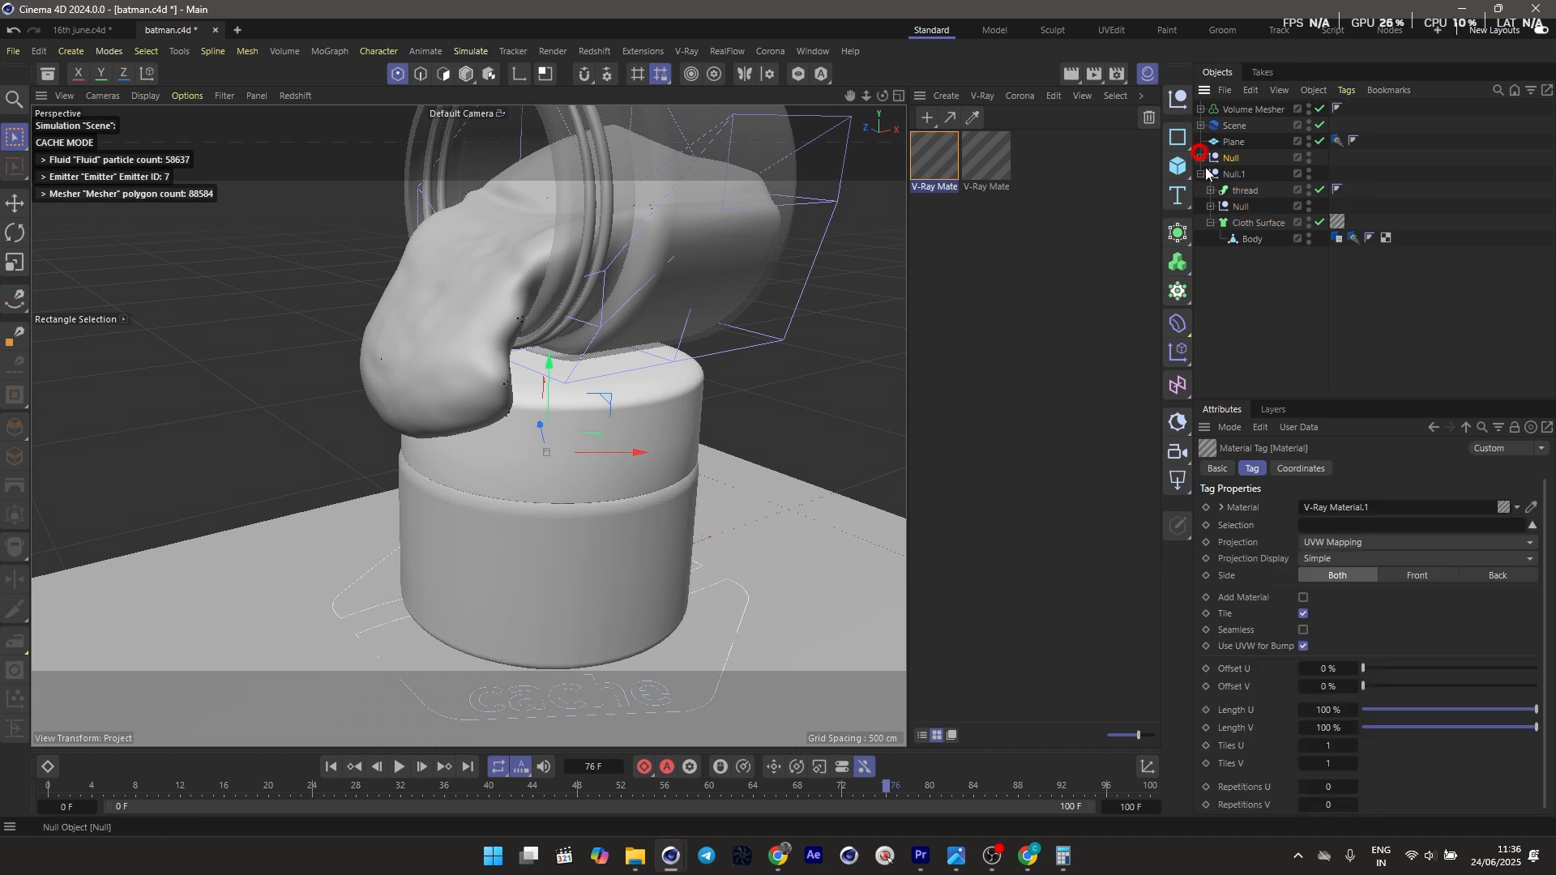
pyautogui.click(1200, 174)
# Add a V-Ray Dome Light and enable its Use Texture option
pyautogui.click(679, 53)
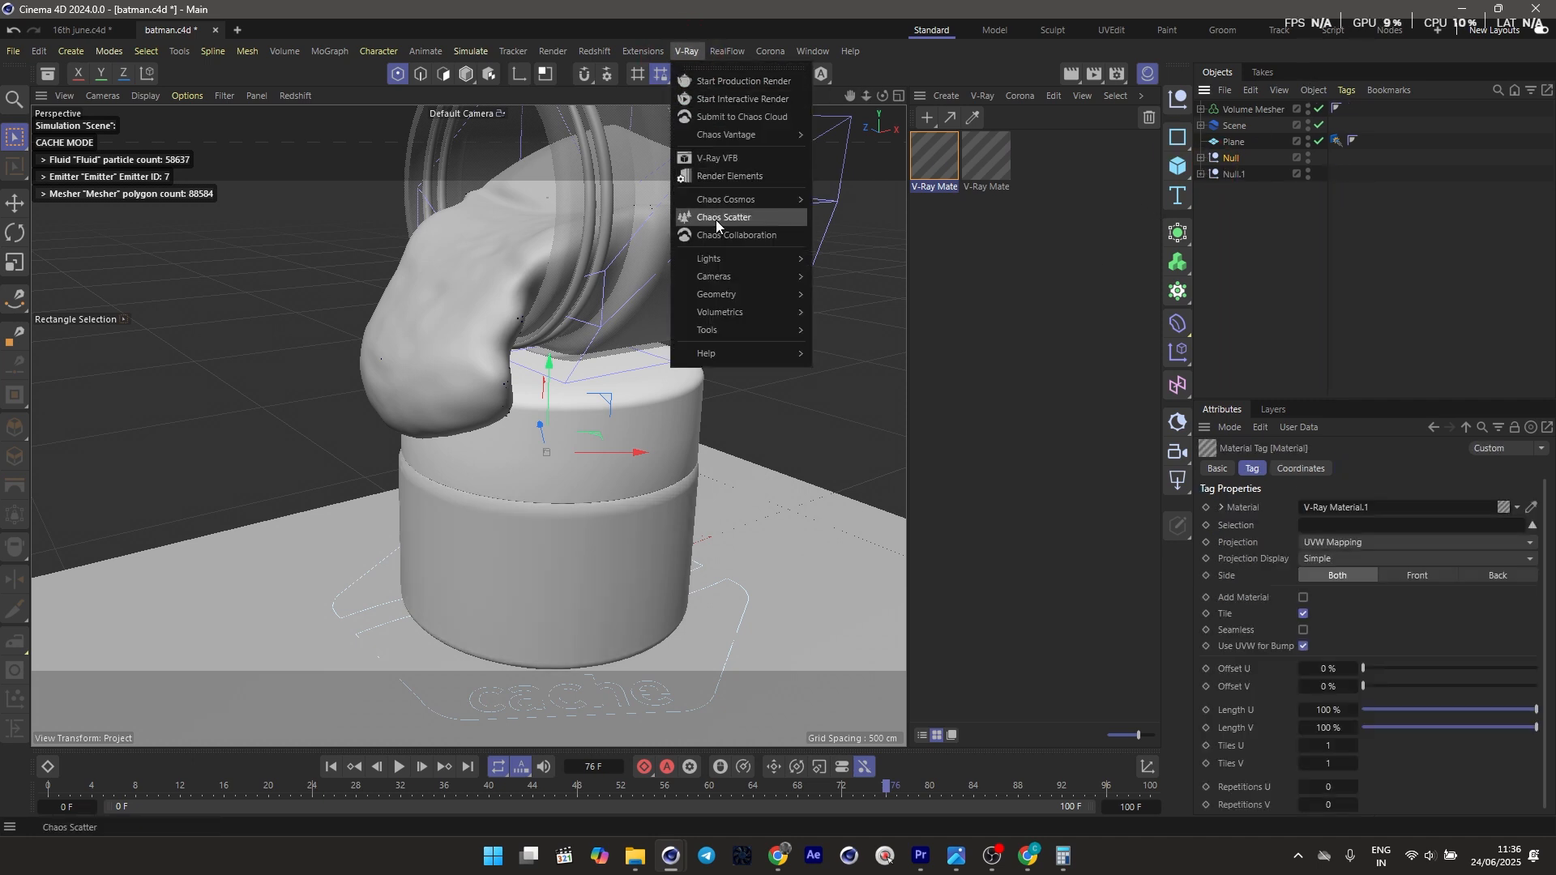
pyautogui.moveTo(733, 258)
pyautogui.click(855, 303)
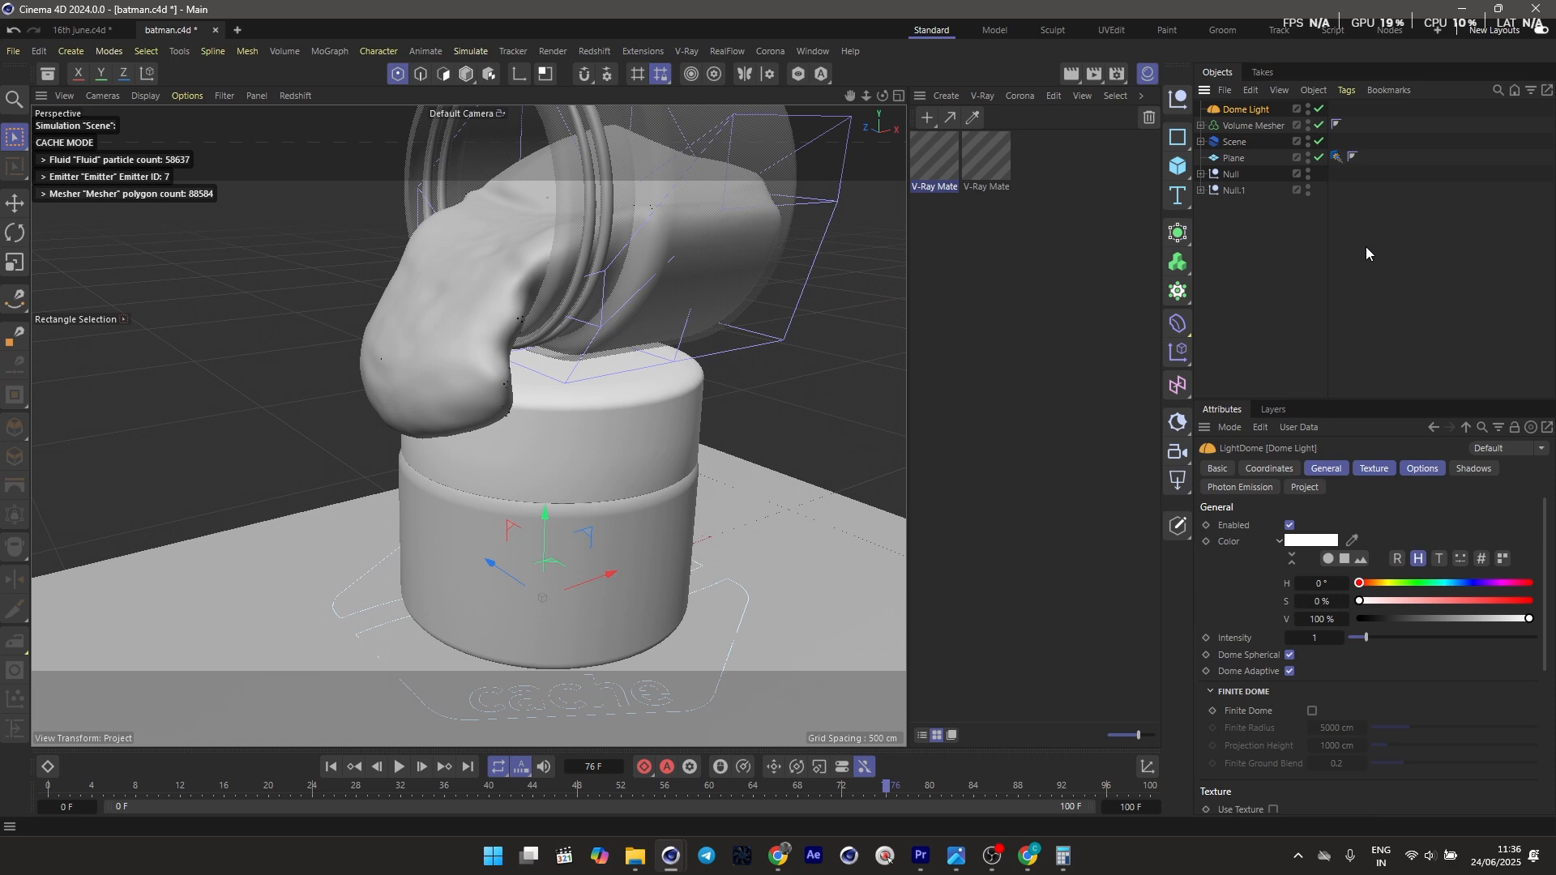
pyautogui.click(1369, 469)
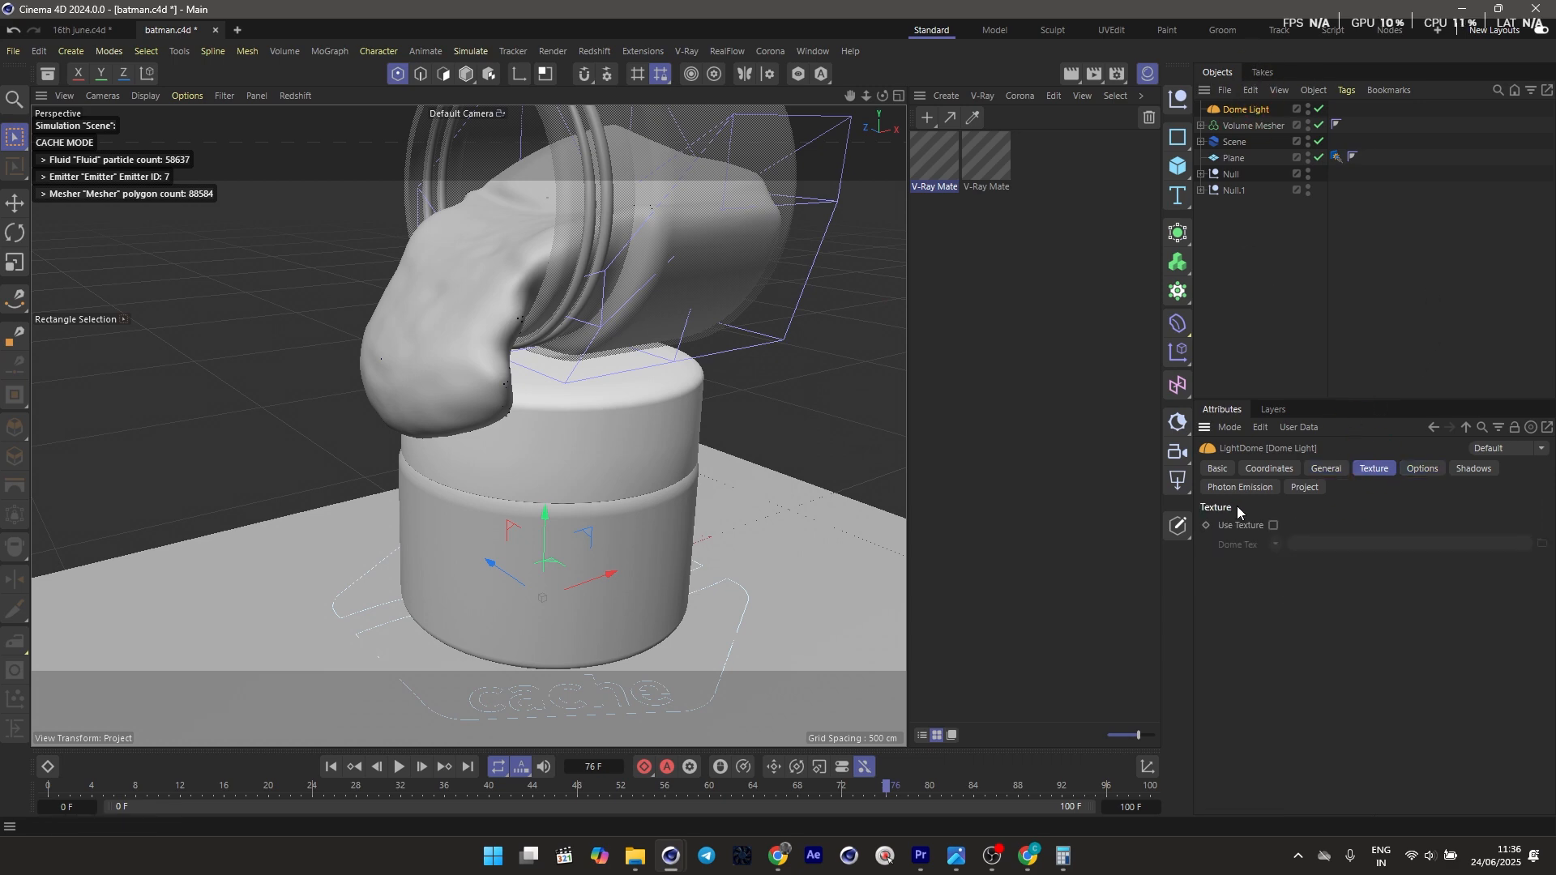
pyautogui.click(1273, 525)
# Load pisztyk_2k.hdr from the Downloads folder as the dome light's texture
pyautogui.click(1542, 543)
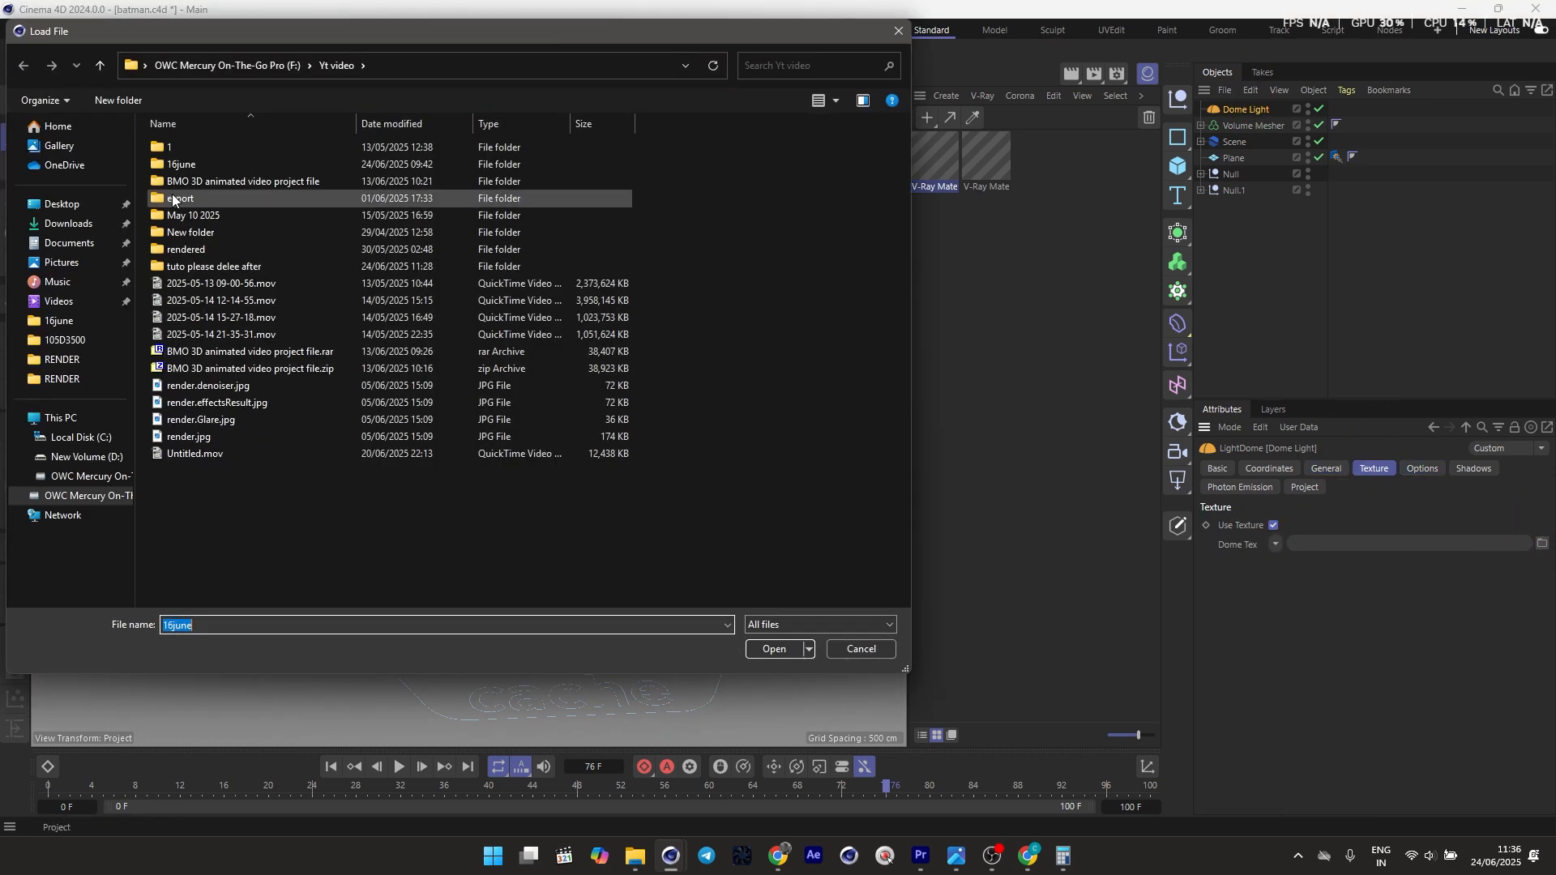
pyautogui.click(67, 229)
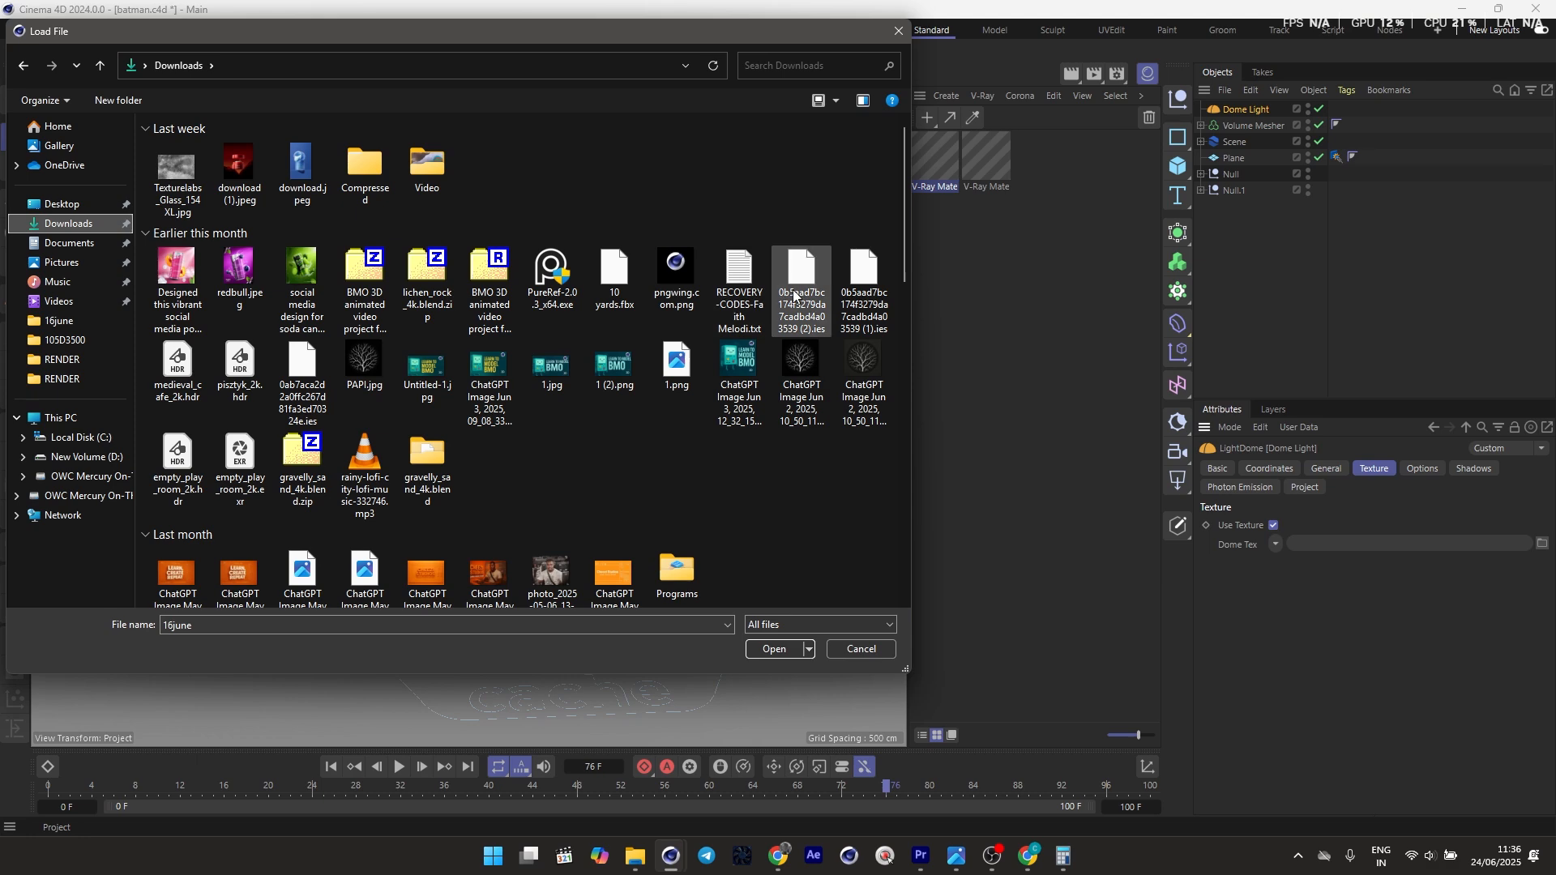
pyautogui.scroll(3, 736, 343)
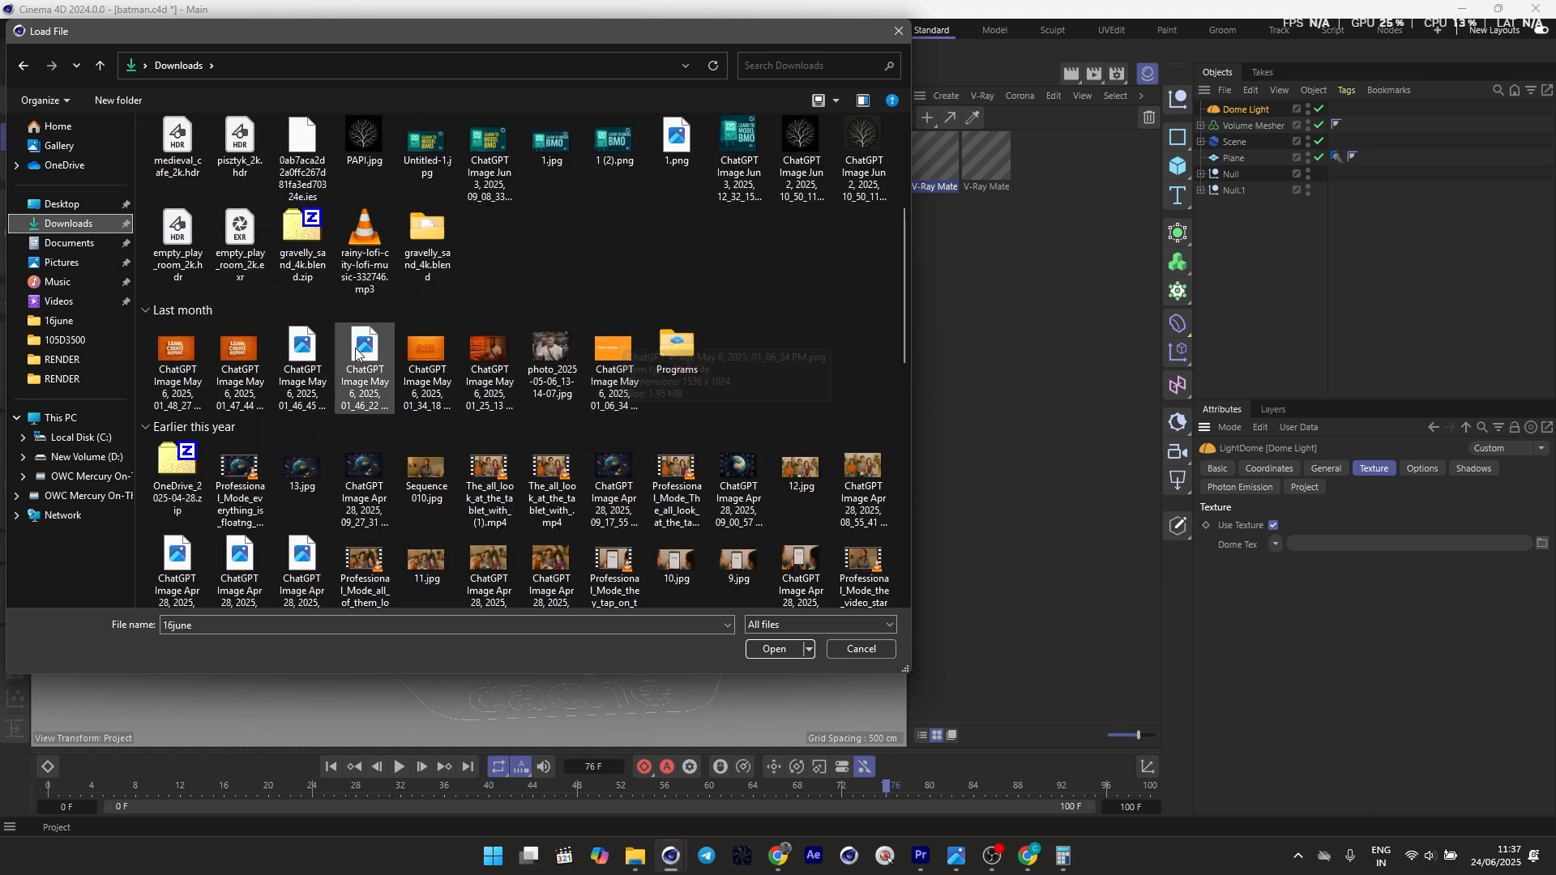
pyautogui.click(239, 159)
pyautogui.doubleClick(239, 160)
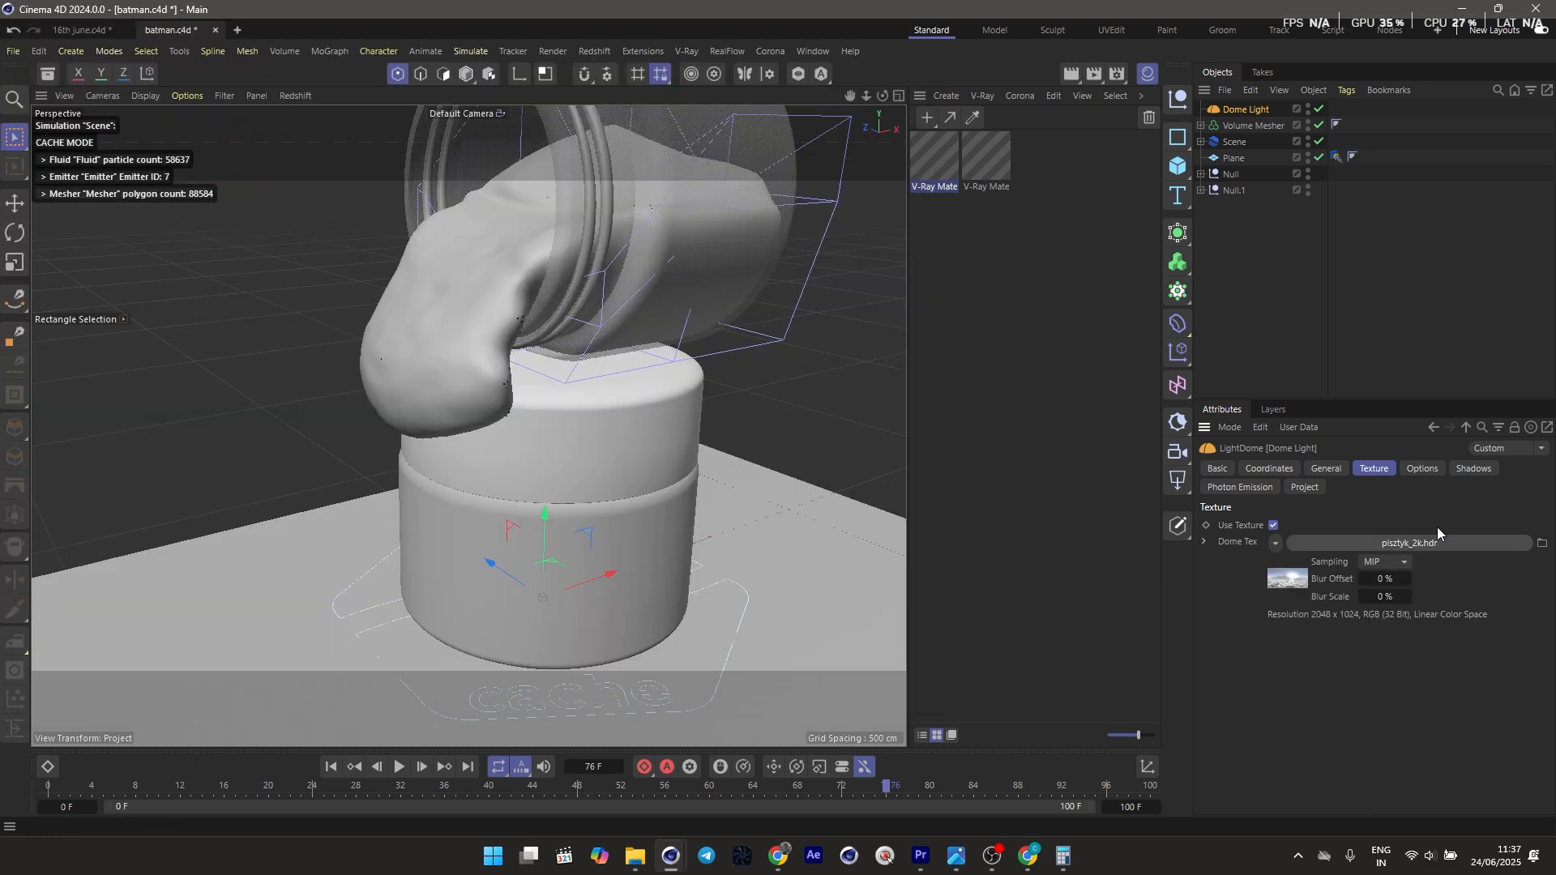
# Load medieval_cafe_2k.hdr from the project's tex folder as the dome light's texture
pyautogui.click(1542, 543)
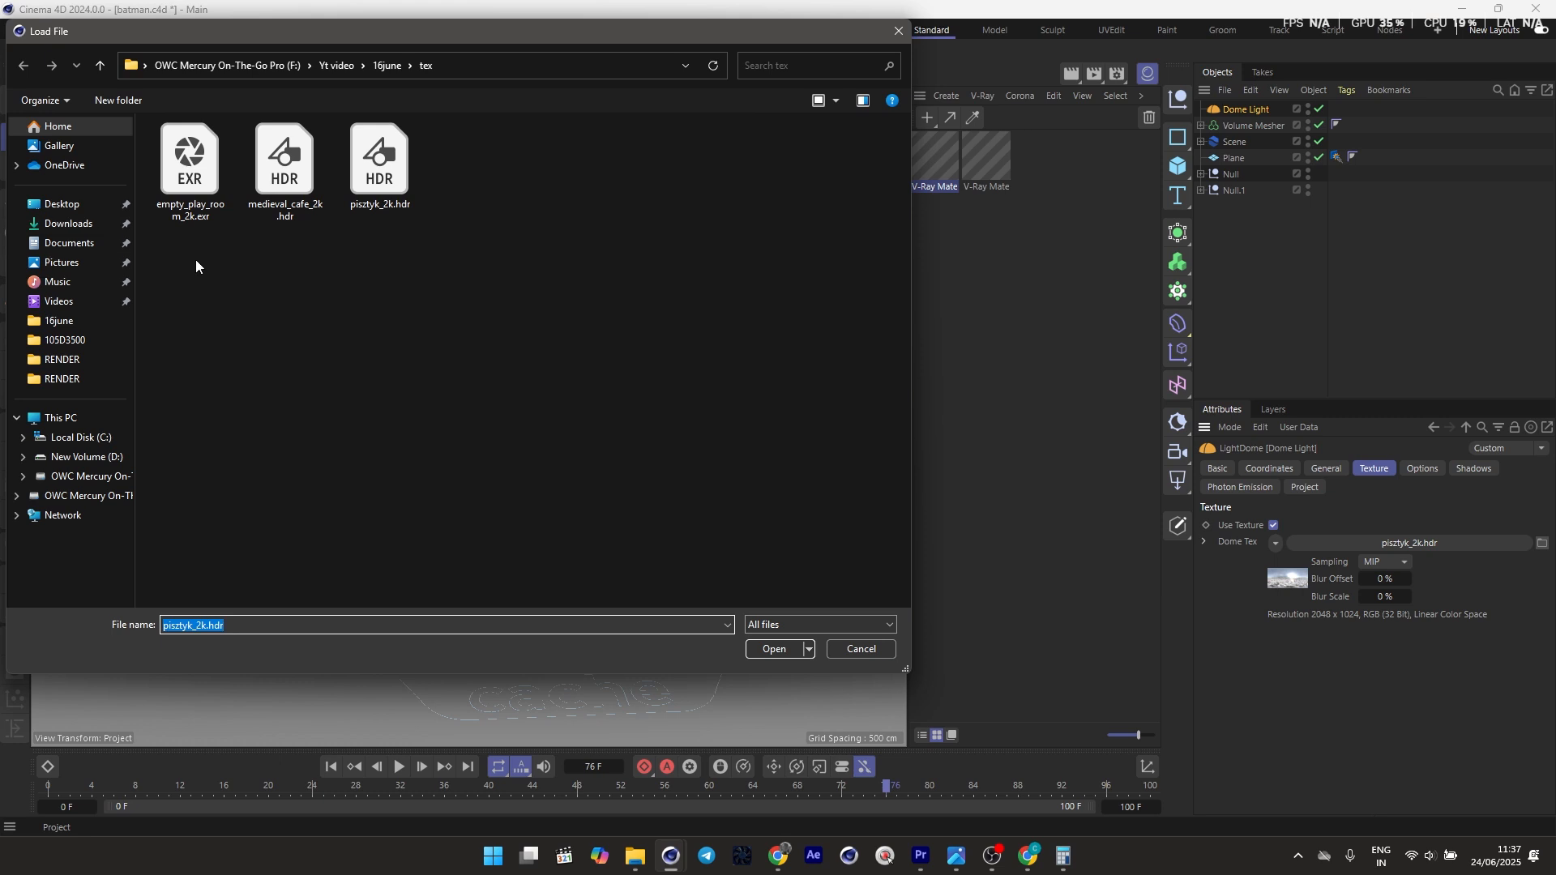
pyautogui.doubleClick(285, 166)
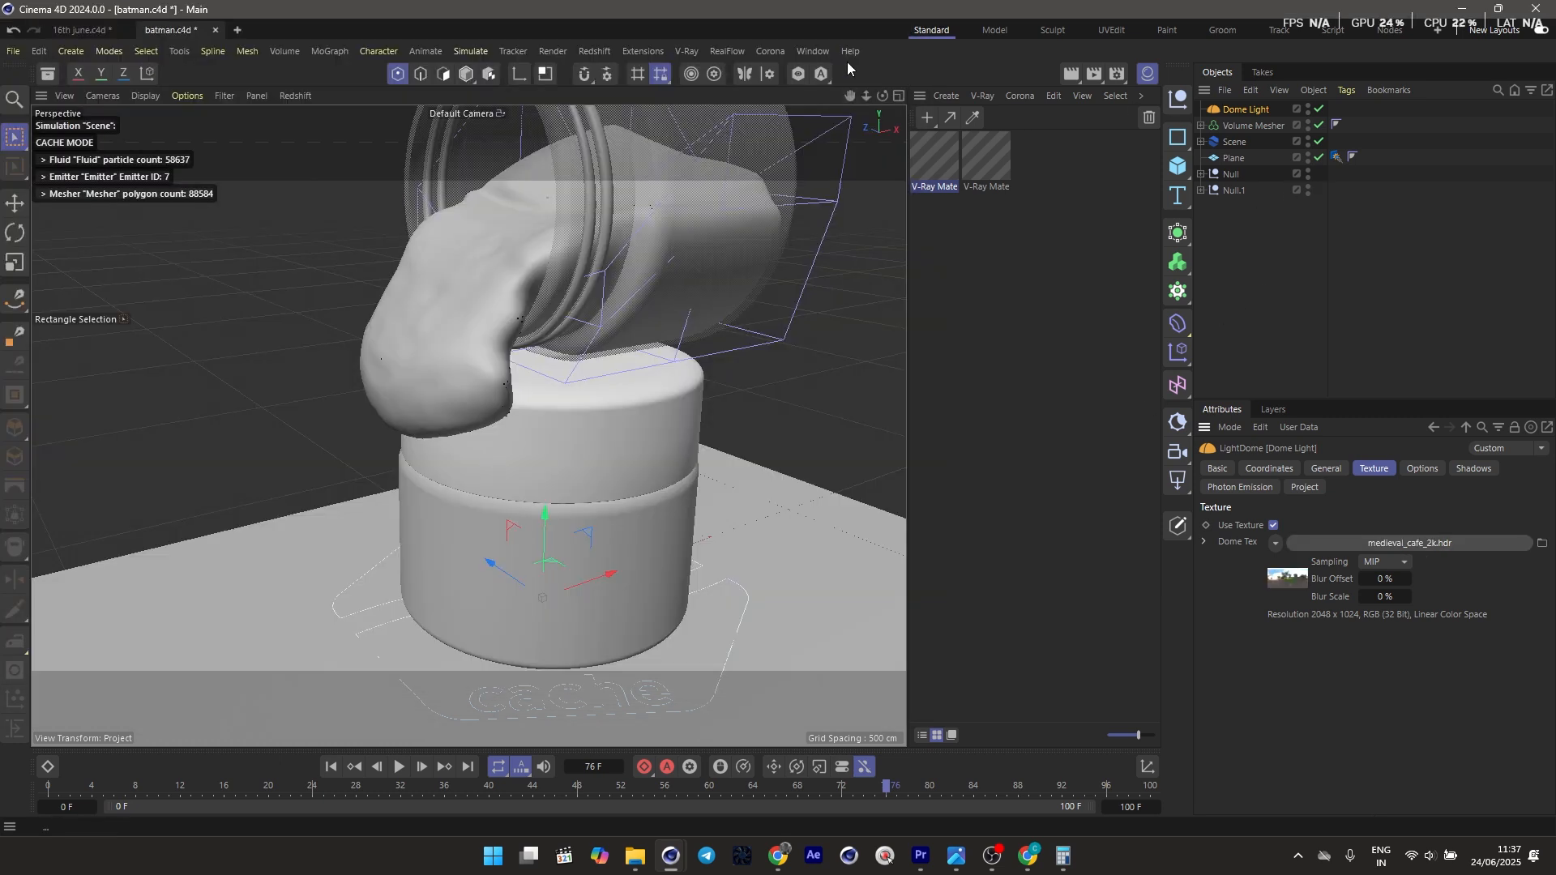
# Add a V-Ray Physical Camera from the current view and select it
pyautogui.click(697, 51)
pyautogui.moveTo(755, 277)
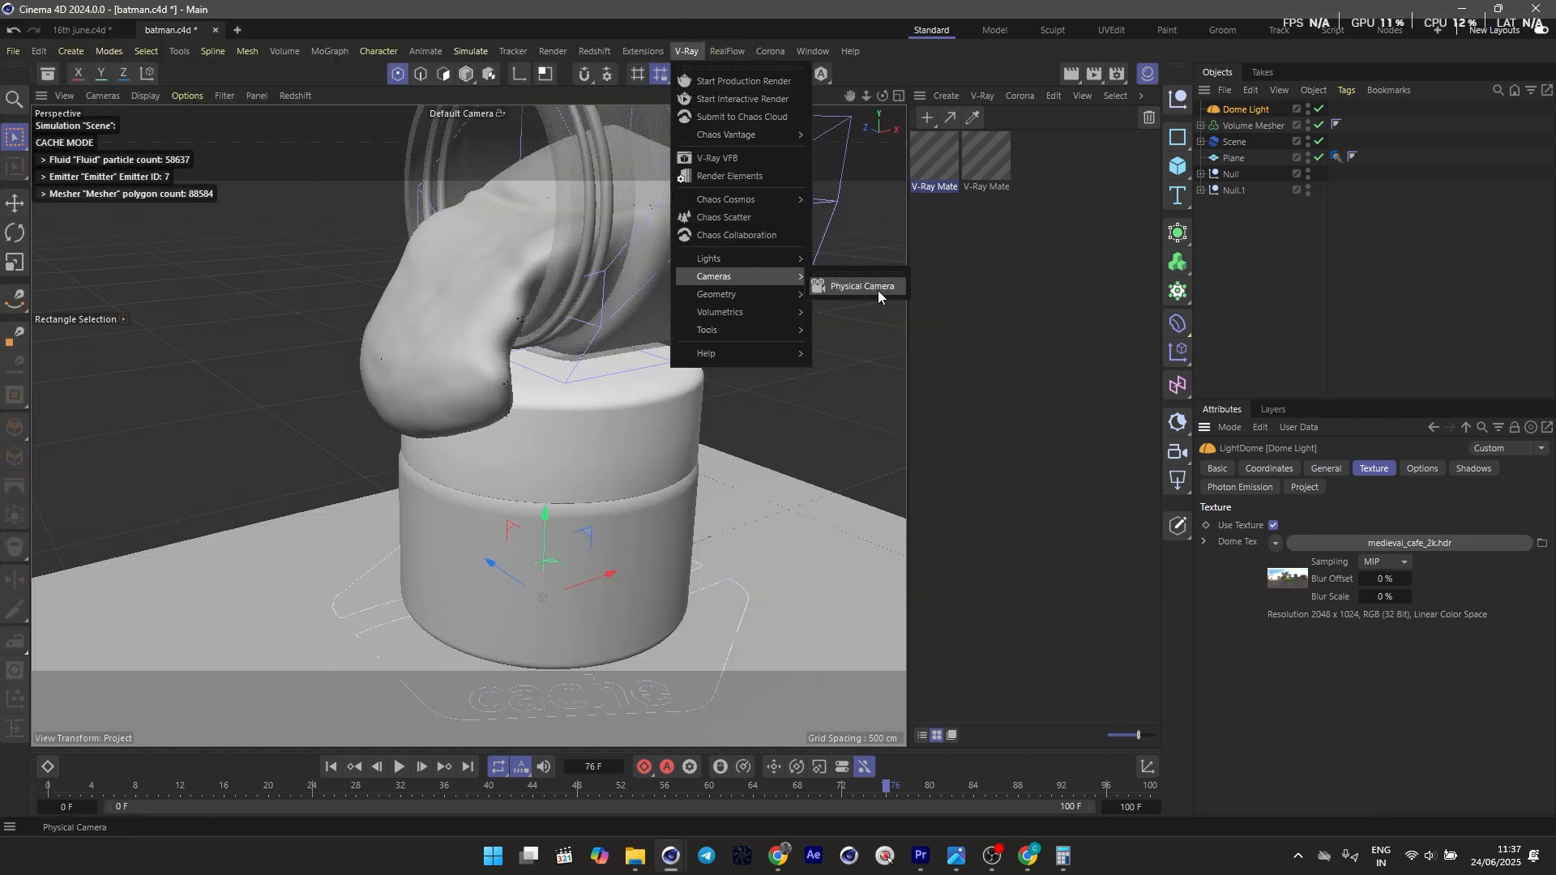
pyautogui.click(874, 289)
pyautogui.click(1237, 109)
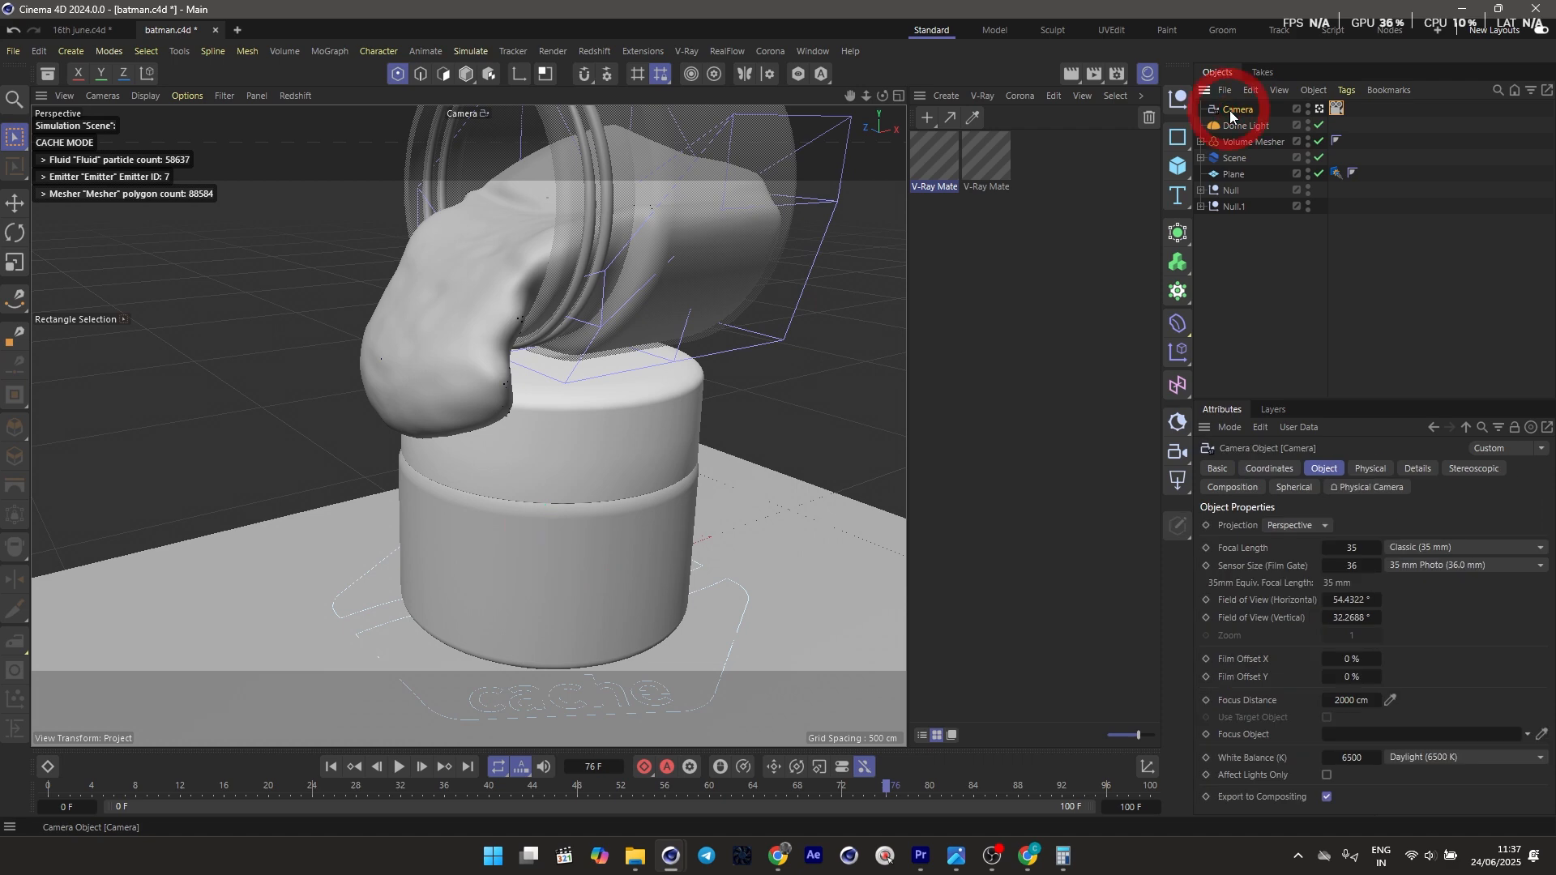
# Set the camera's focal length to Tele (135 mm) and reframe both jars and the spilling cream in the camera view
pyautogui.click(1428, 548)
pyautogui.click(1452, 678)
pyautogui.press('2')
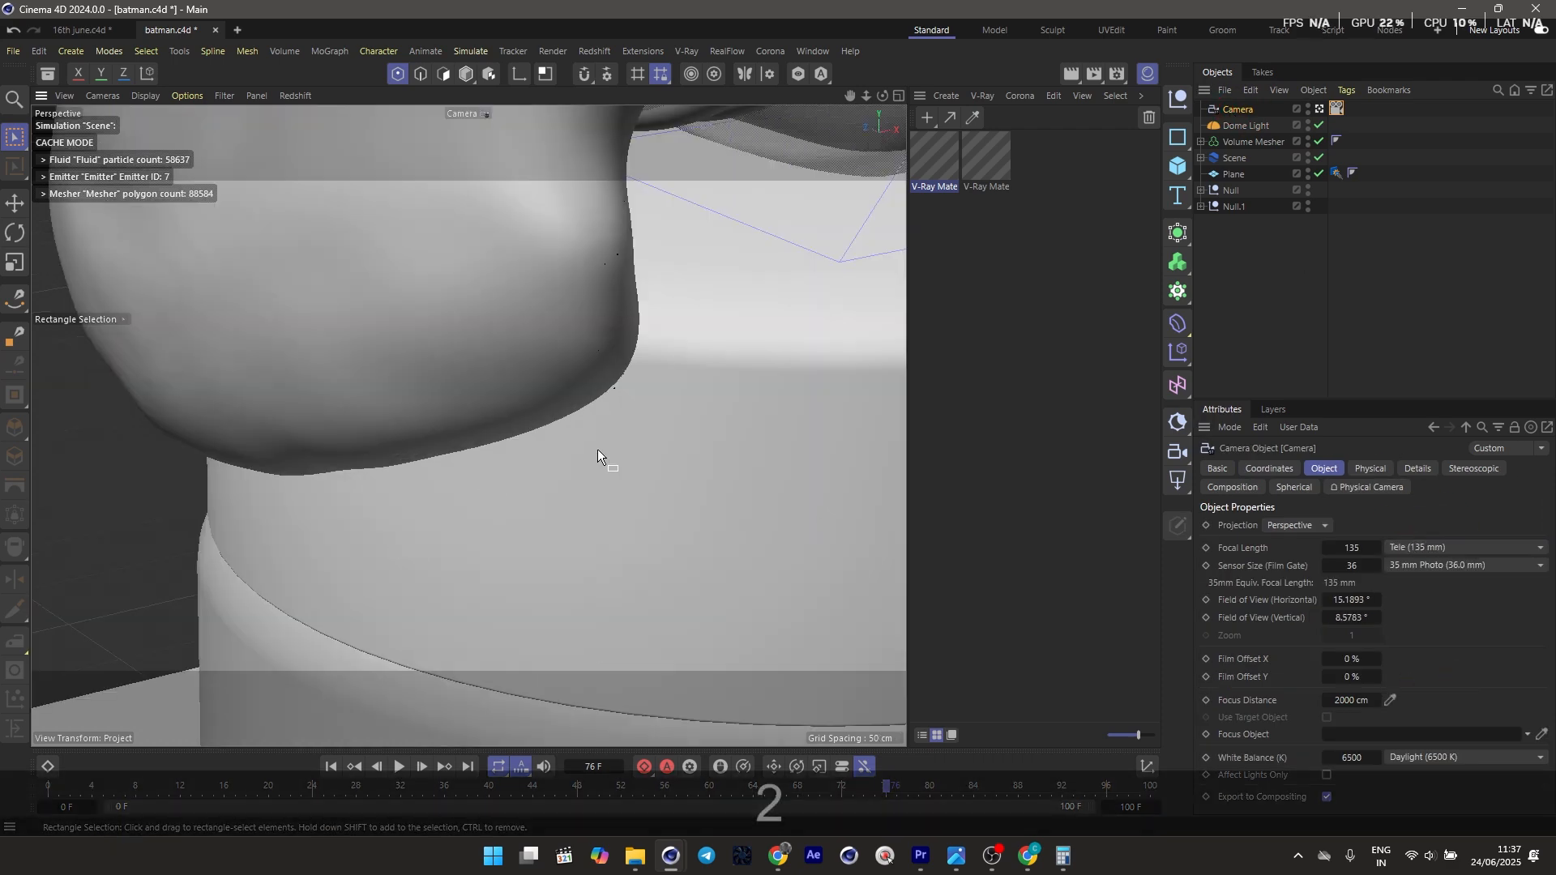
pyautogui.moveTo(596, 449); pyautogui.dragTo(514, 520)
pyautogui.press('1')
pyautogui.press('1')
pyautogui.press('2')
pyautogui.press('1')
pyautogui.press('1')
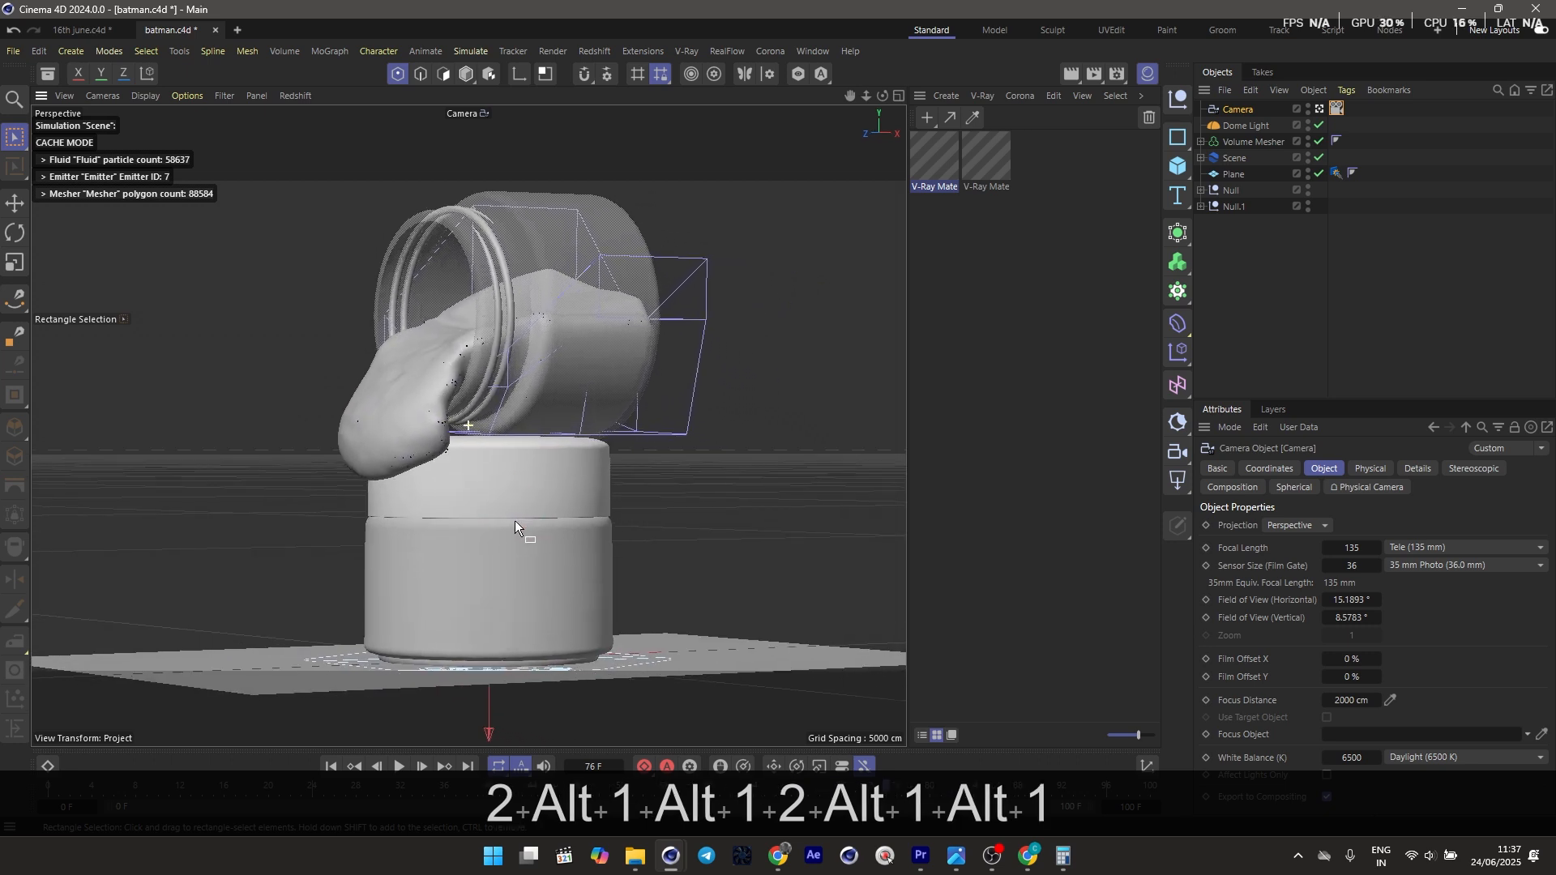
pyautogui.keyDown('alt'); pyautogui.moveTo(533, 420); pyautogui.dragTo(554, 424); pyautogui.keyUp('alt')
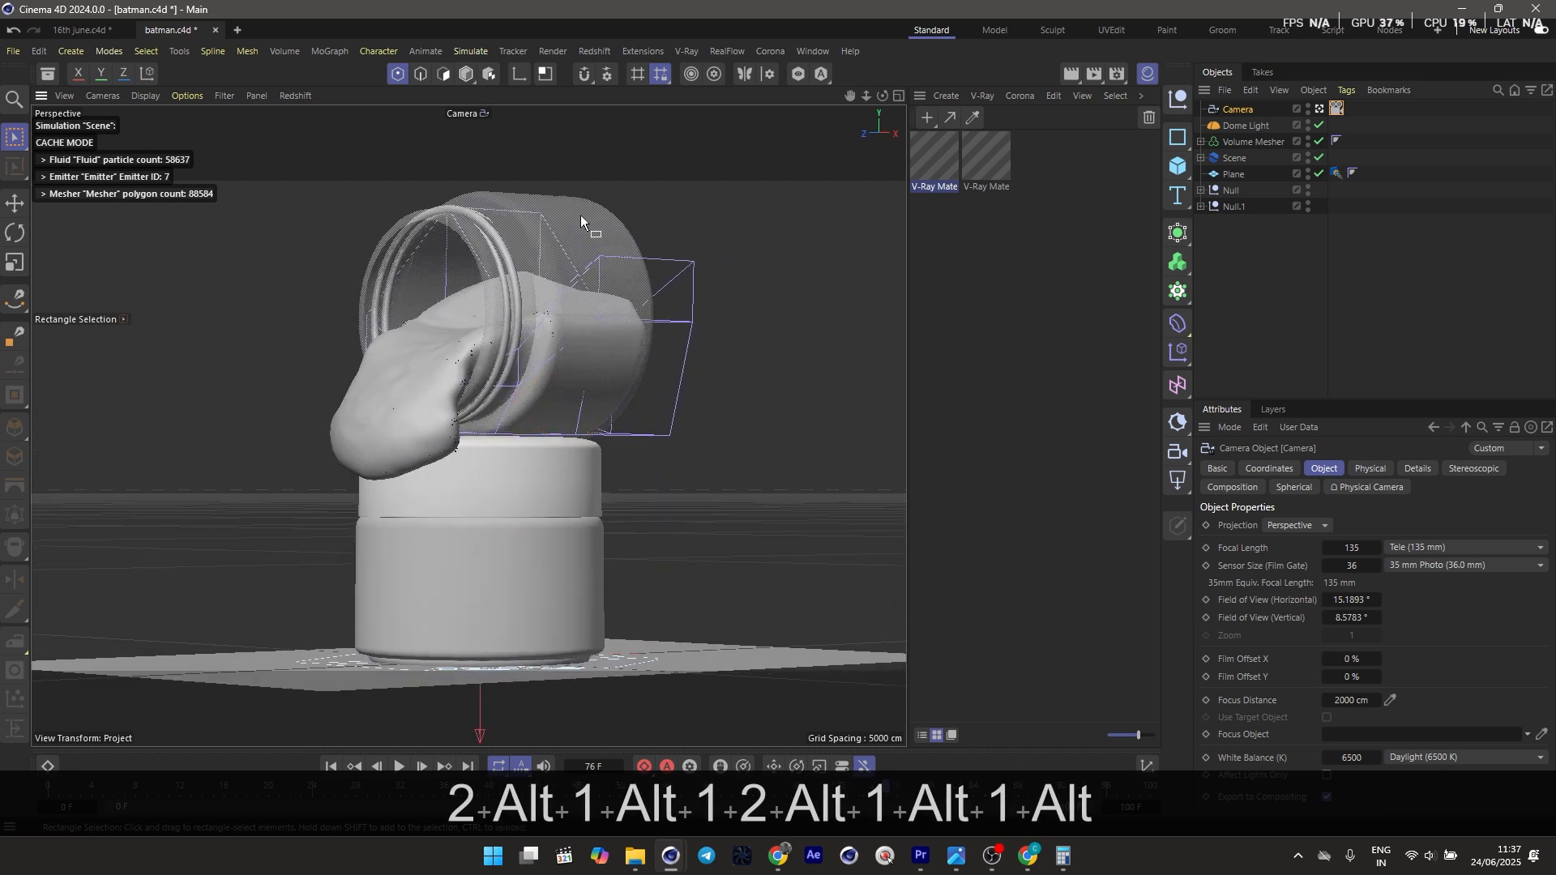
# Create a V-Ray material with a white refraction color (V 100%) and Volumetric translucency
pyautogui.click(743, 50)
pyautogui.click(982, 95)
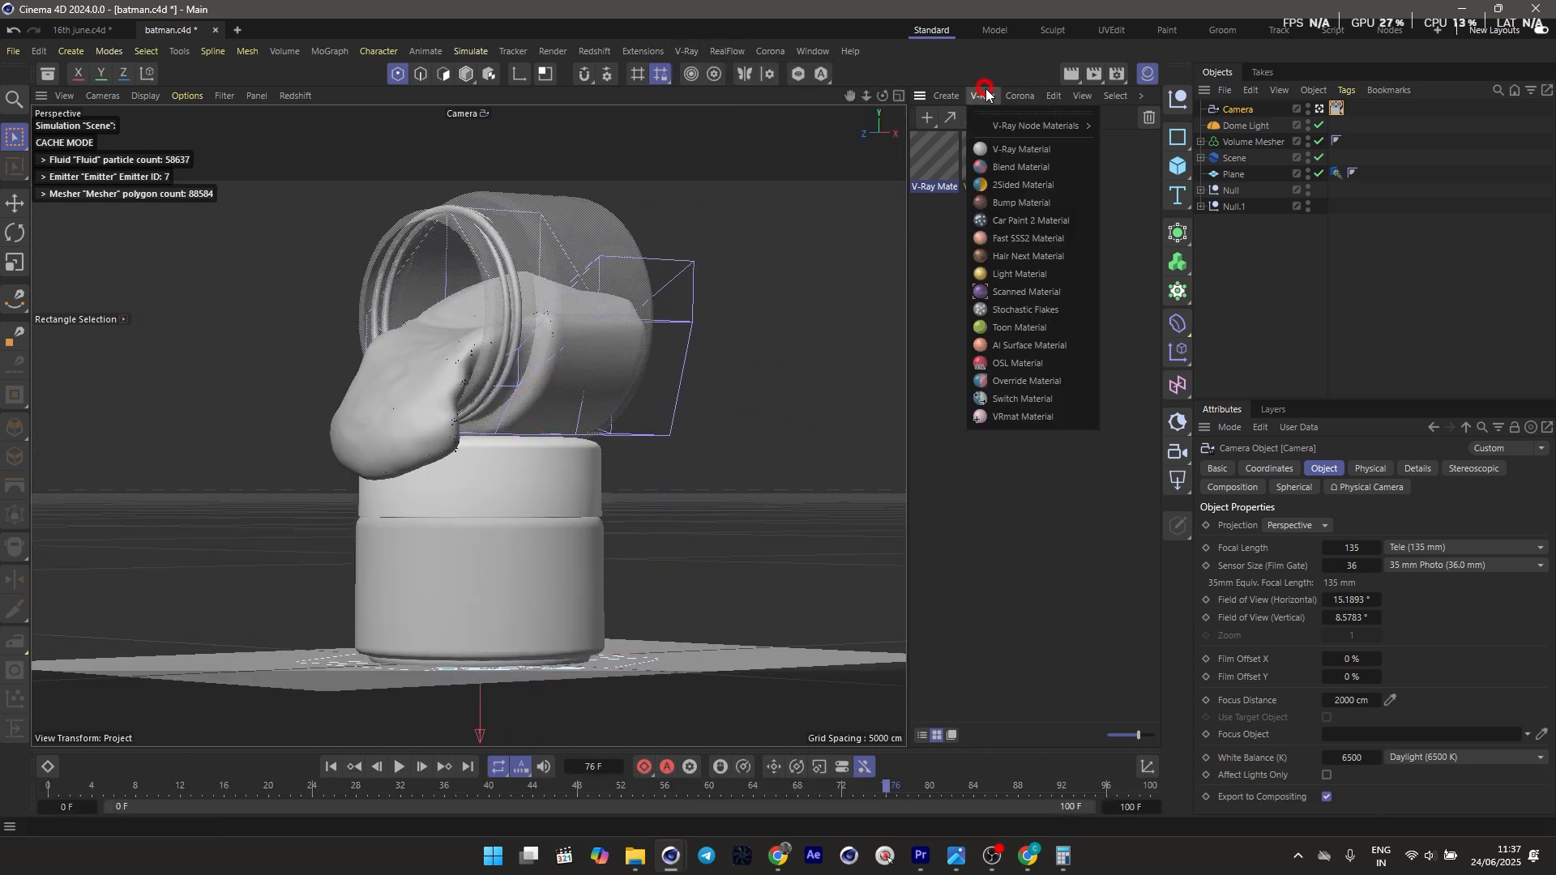
pyautogui.click(1018, 148)
pyautogui.doubleClick(939, 164)
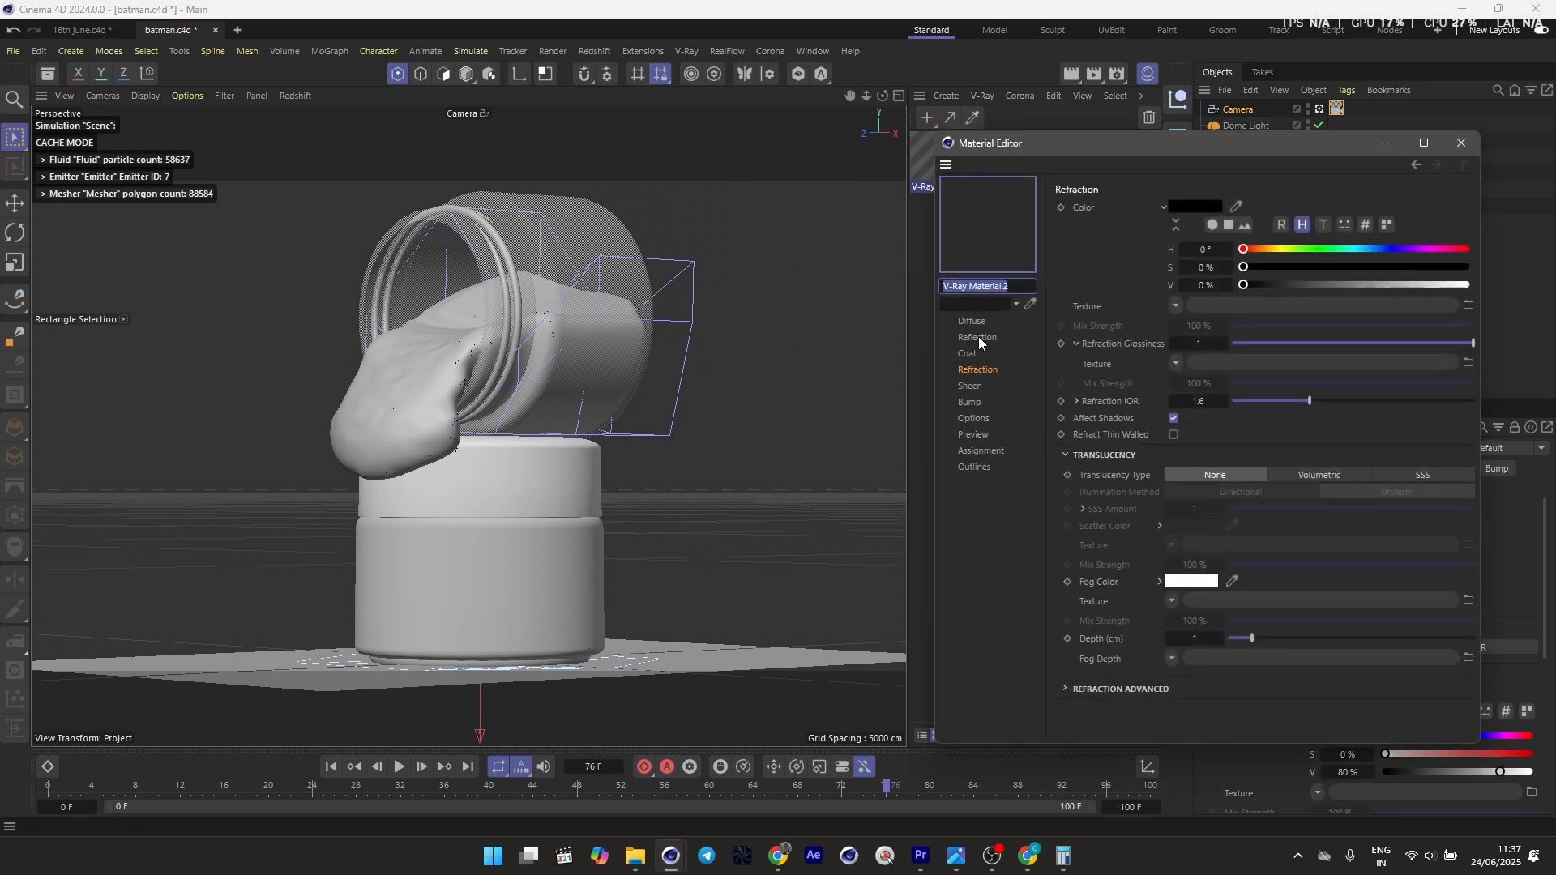
pyautogui.click(980, 366)
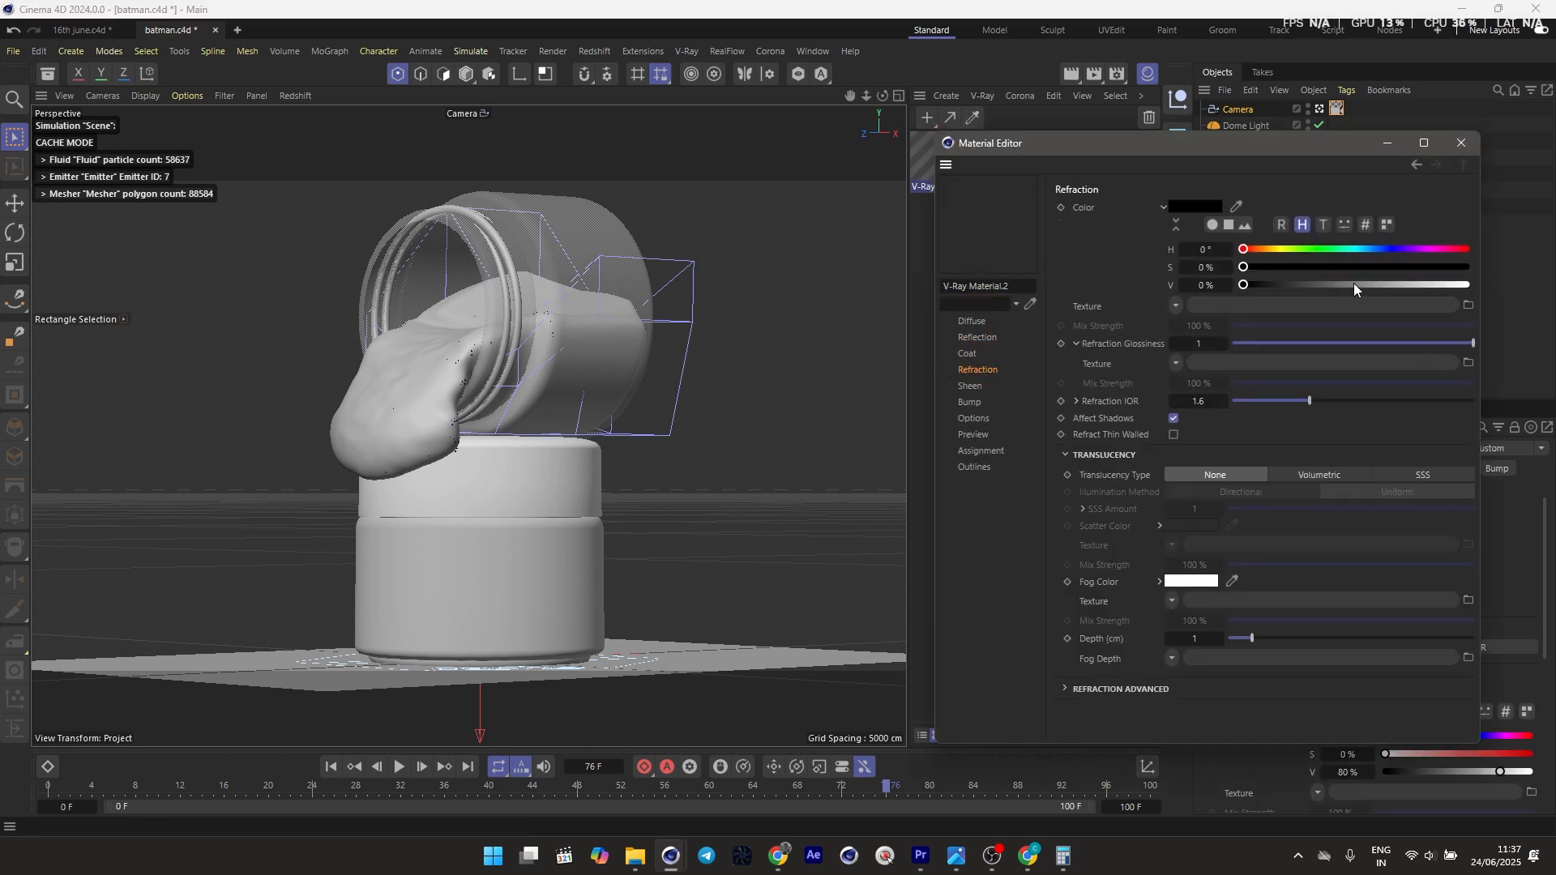
pyautogui.moveTo(1353, 285); pyautogui.dragTo(1470, 284)
pyautogui.click(1326, 476)
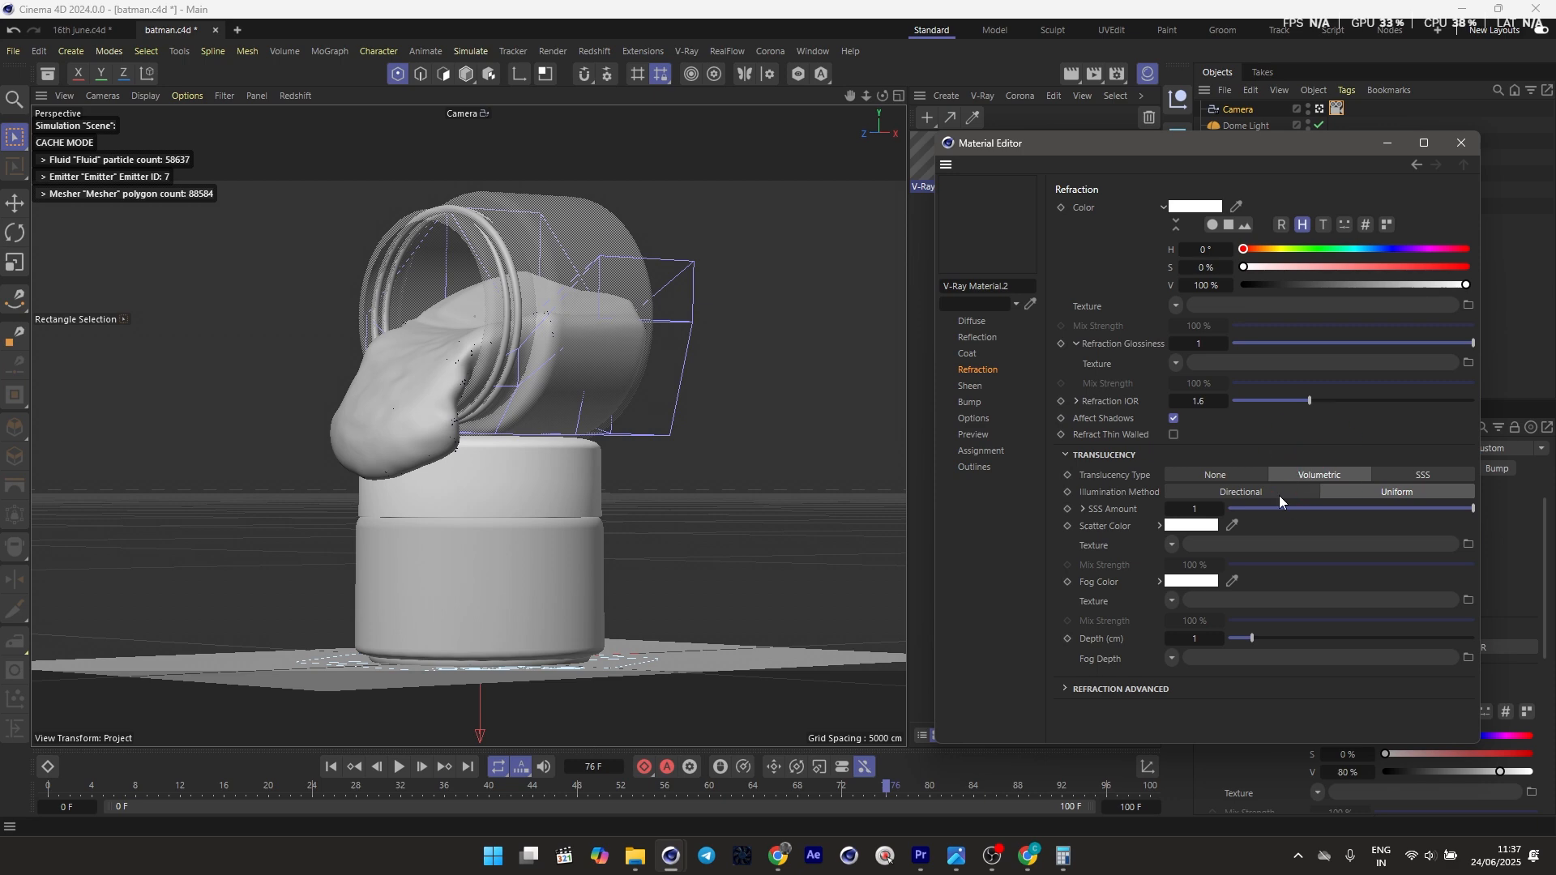
# Sample a dark brown scatter color and an orange-brown fog color for the new material's translucency
pyautogui.click(1212, 526)
pyautogui.click(1251, 520)
pyautogui.click(81, 30)
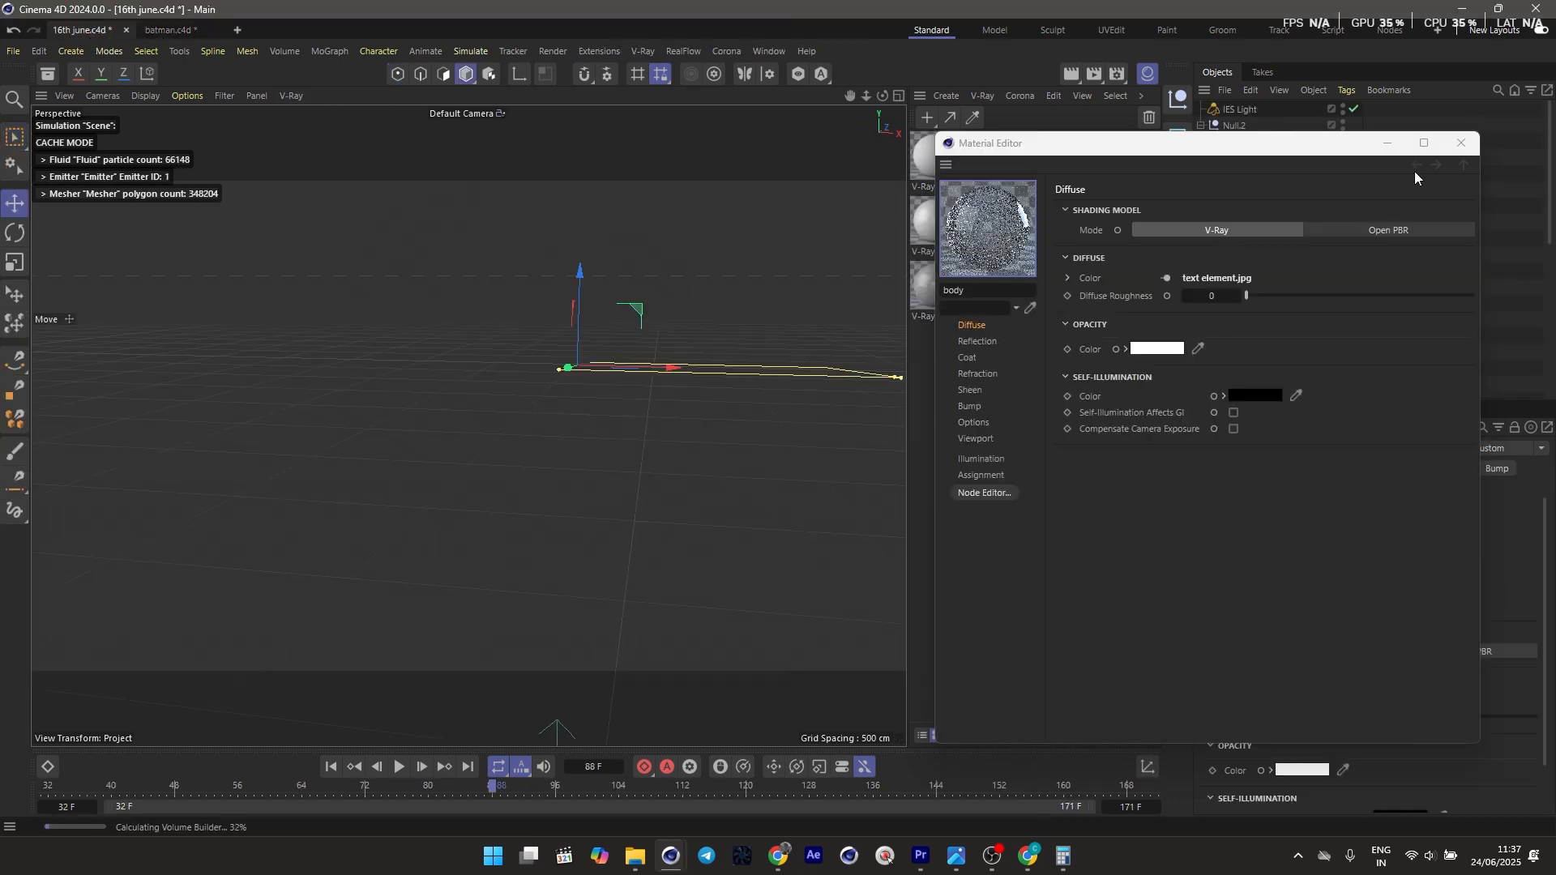
pyautogui.click(1418, 171)
pyautogui.click(939, 293)
pyautogui.doubleClick(979, 289)
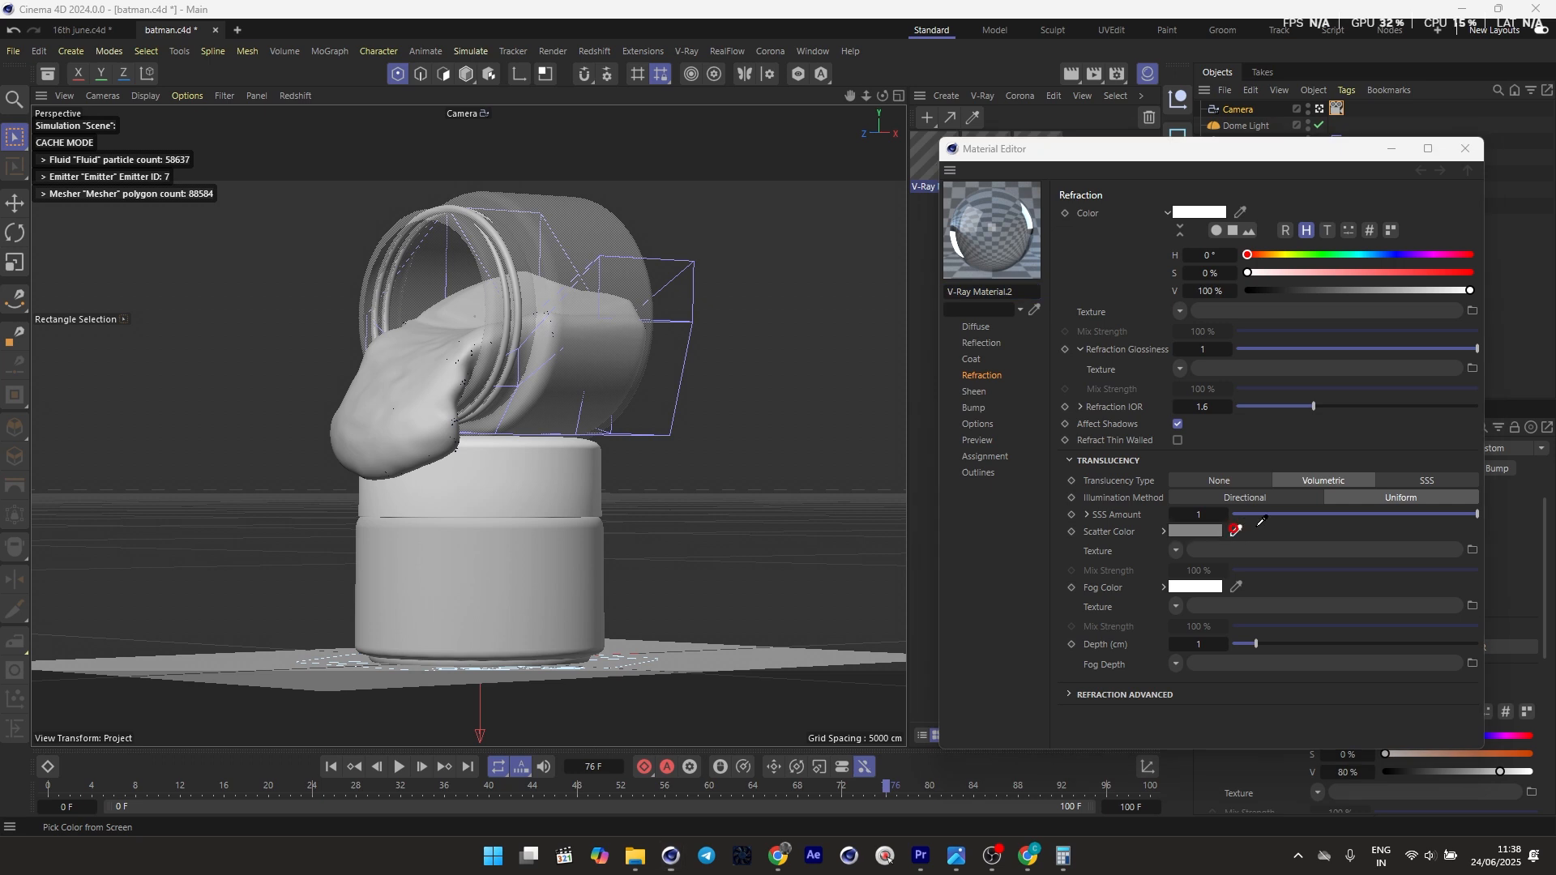
pyautogui.click(1236, 586)
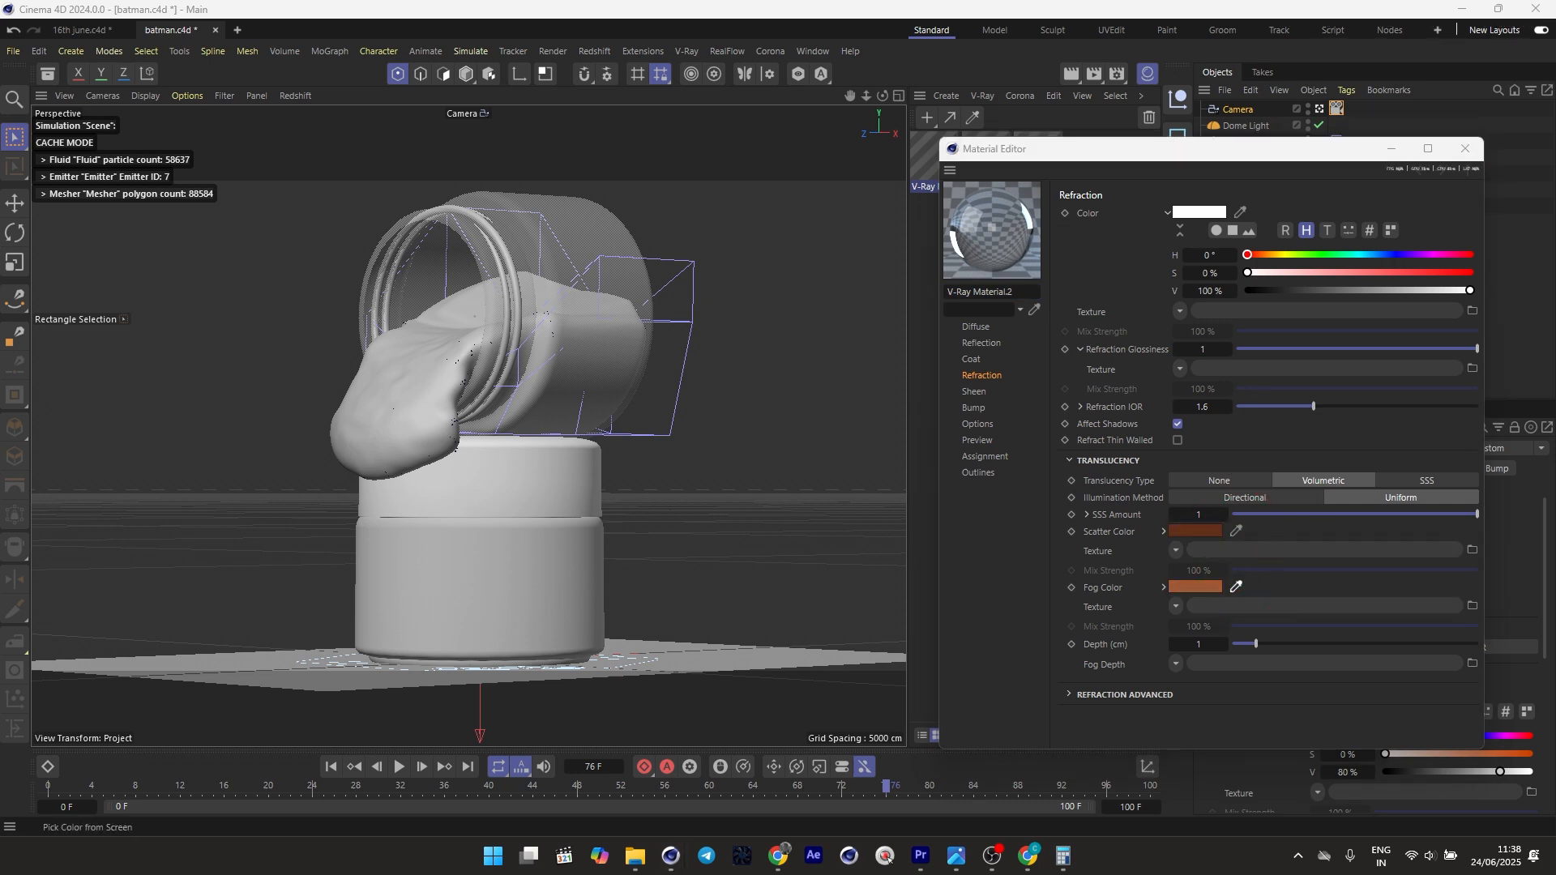
# Set the refraction color's value to 72% and the diffuse color to brown (H 19°, S 74%, V 54%)
pyautogui.moveTo(1426, 290); pyautogui.dragTo(1484, 287)
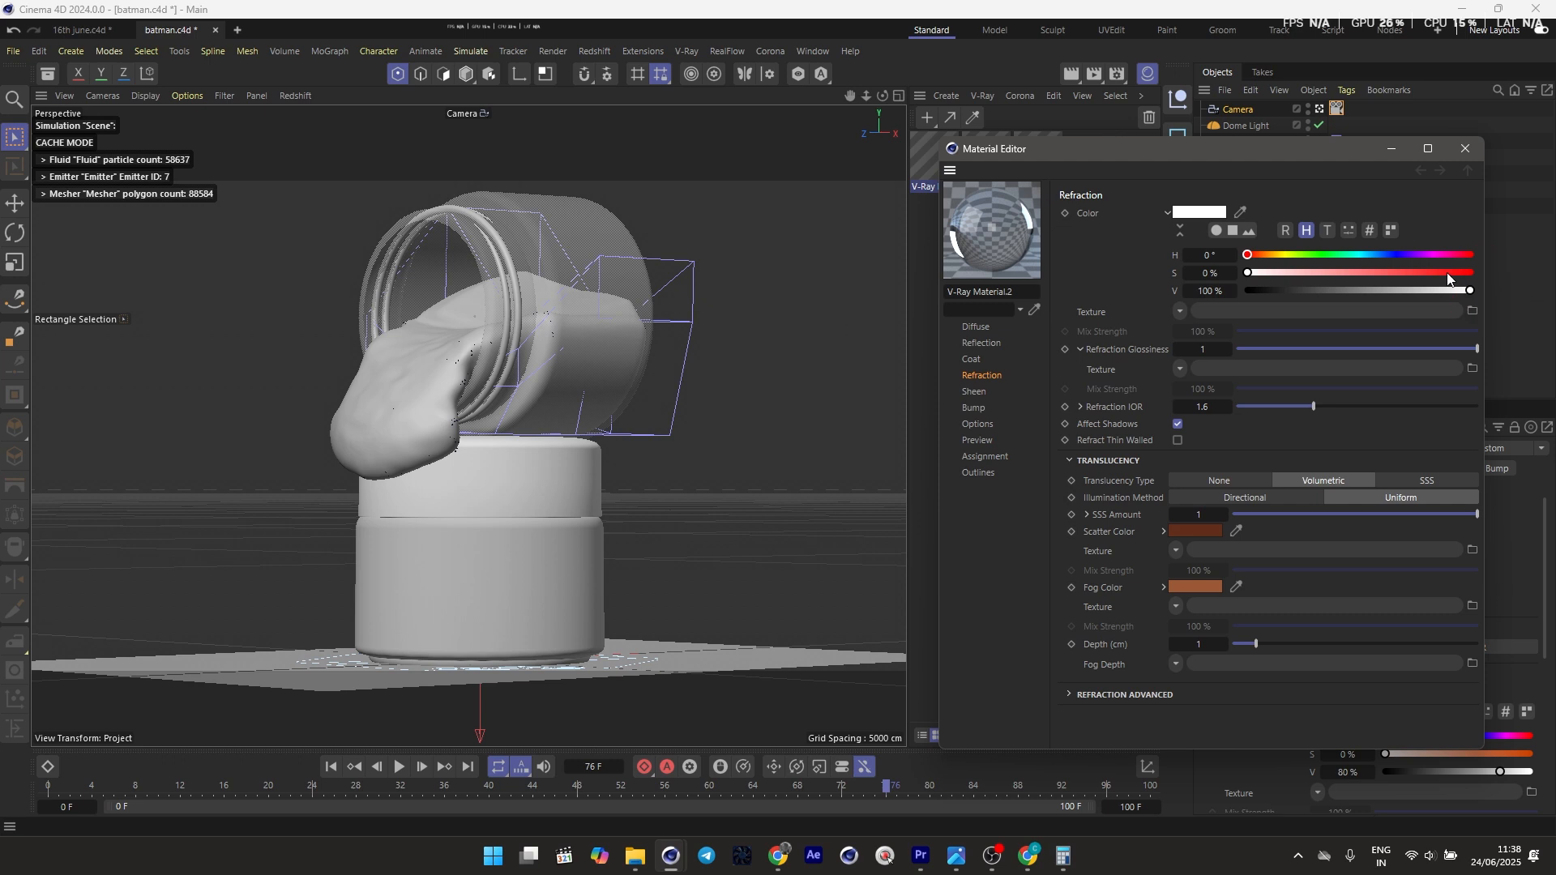
pyautogui.click(1410, 292)
pyautogui.click(976, 327)
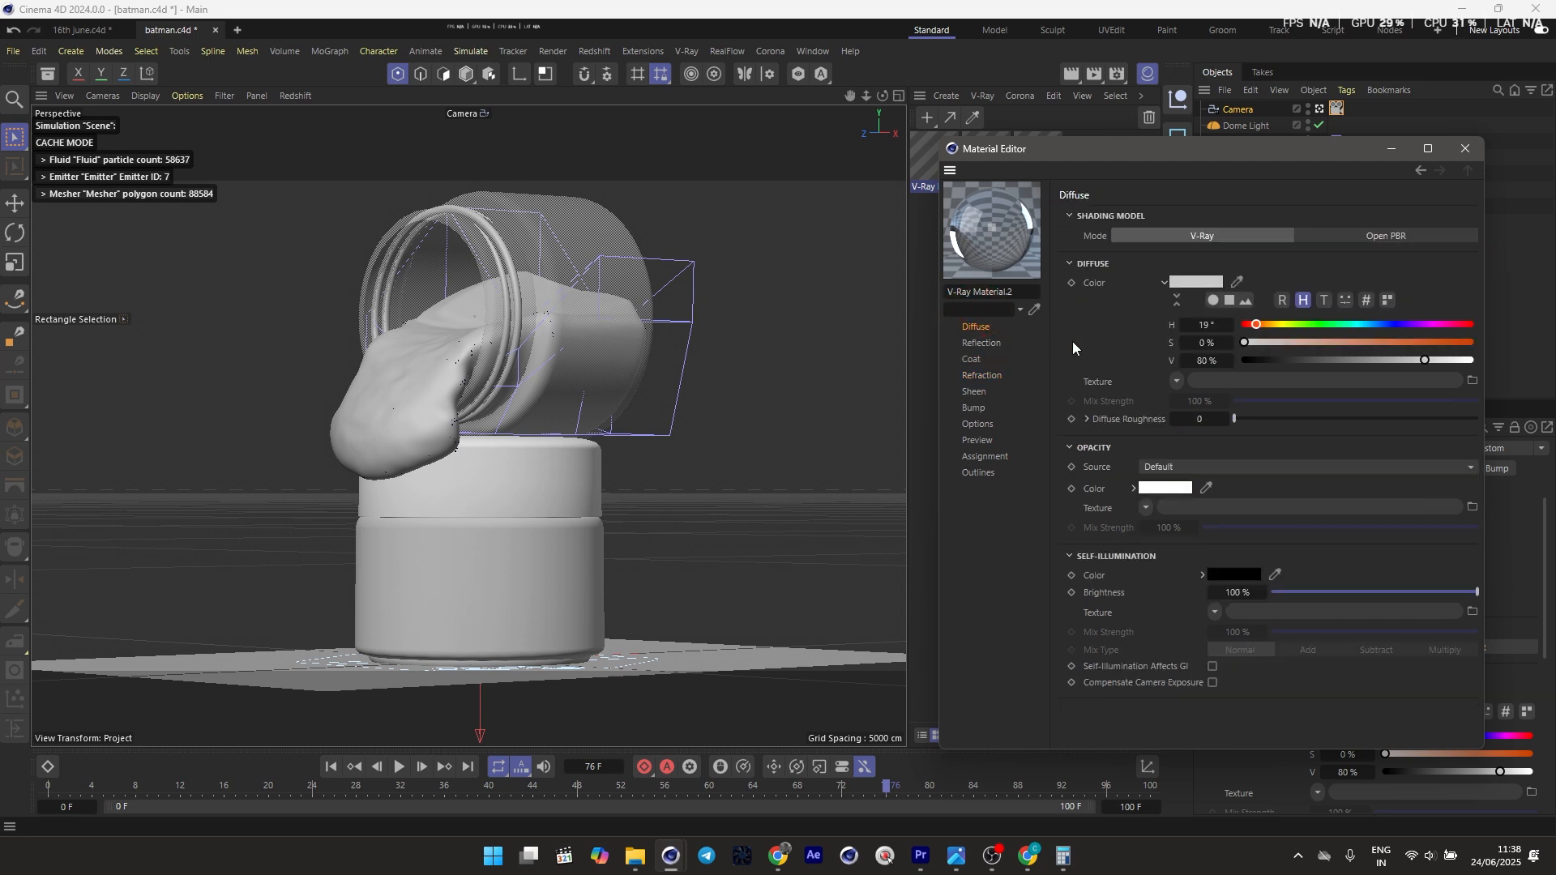
pyautogui.moveTo(1193, 342); pyautogui.dragTo(1366, 360)
# Set the material's refraction translucency depth to 4 cm and close the Material Editor
pyautogui.click(982, 375)
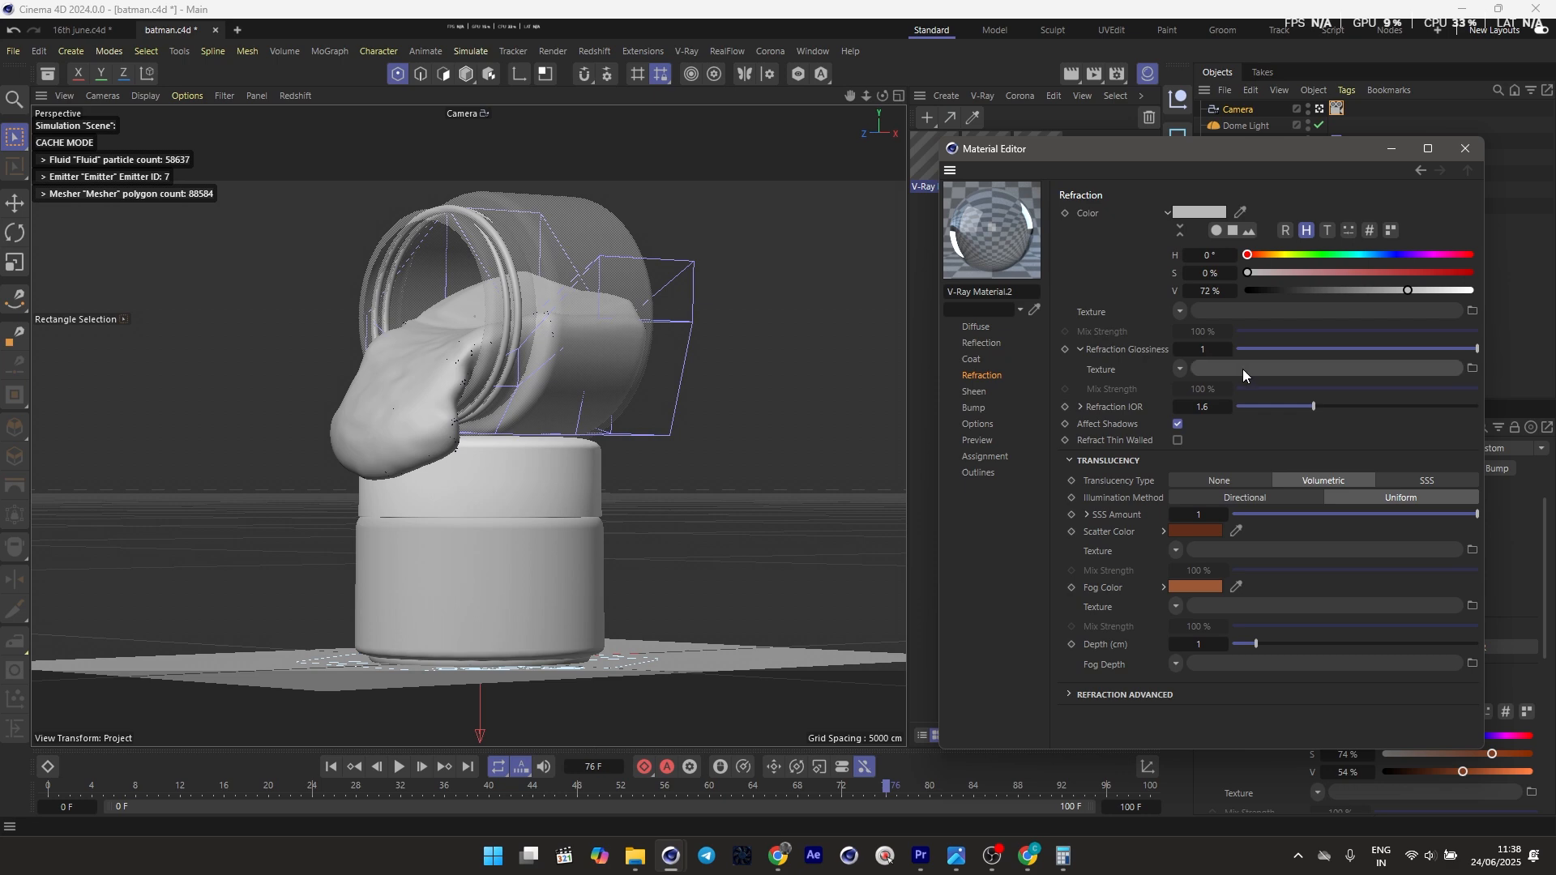
pyautogui.click(1285, 644)
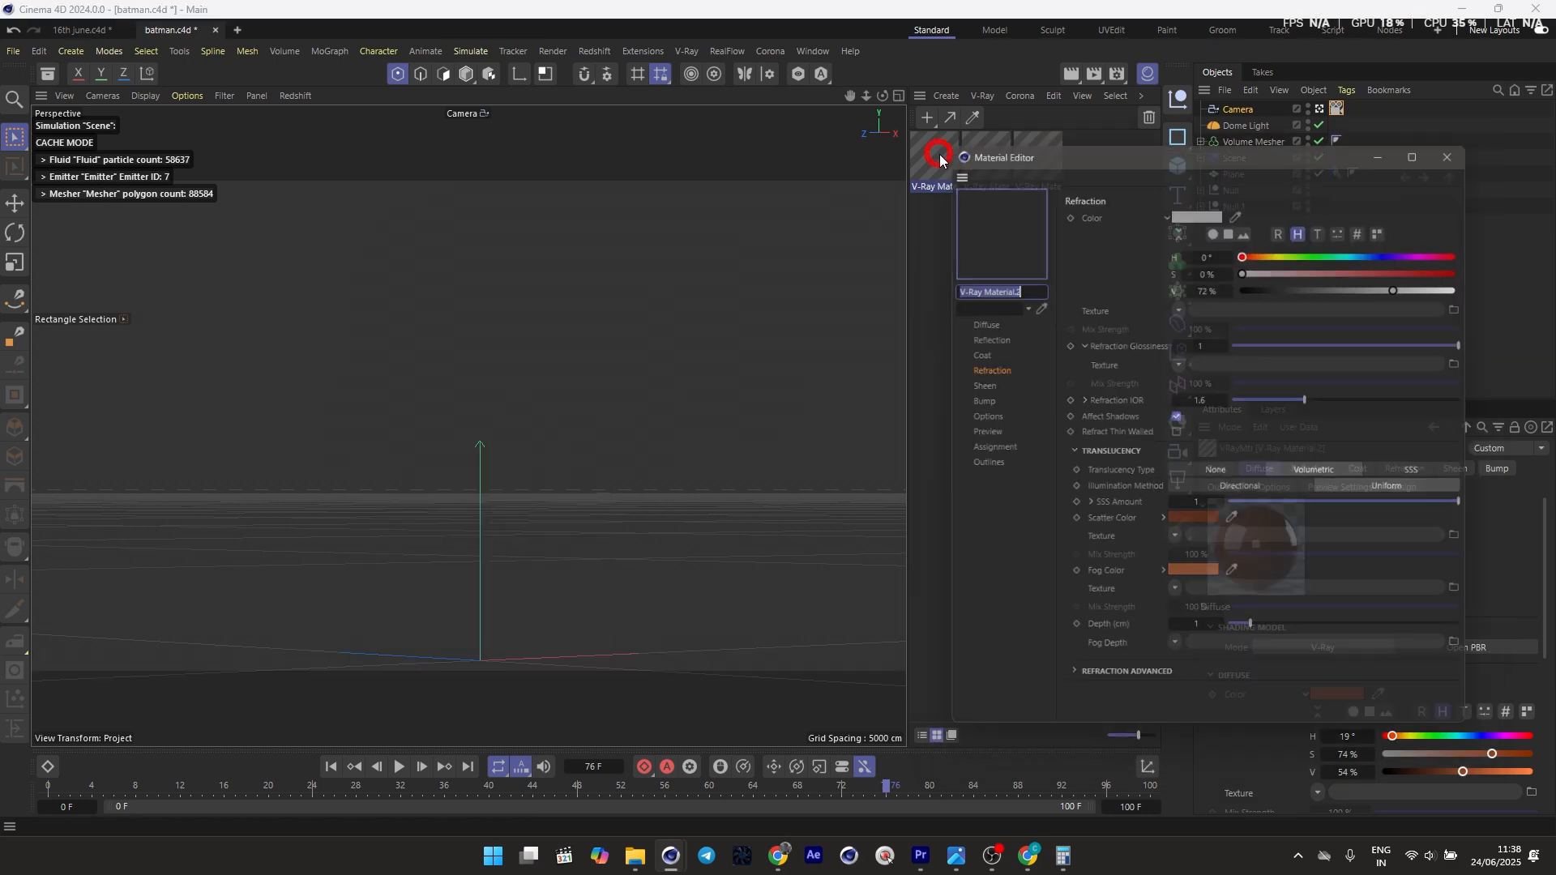
pyautogui.moveTo(1288, 640); pyautogui.dragTo(1334, 636)
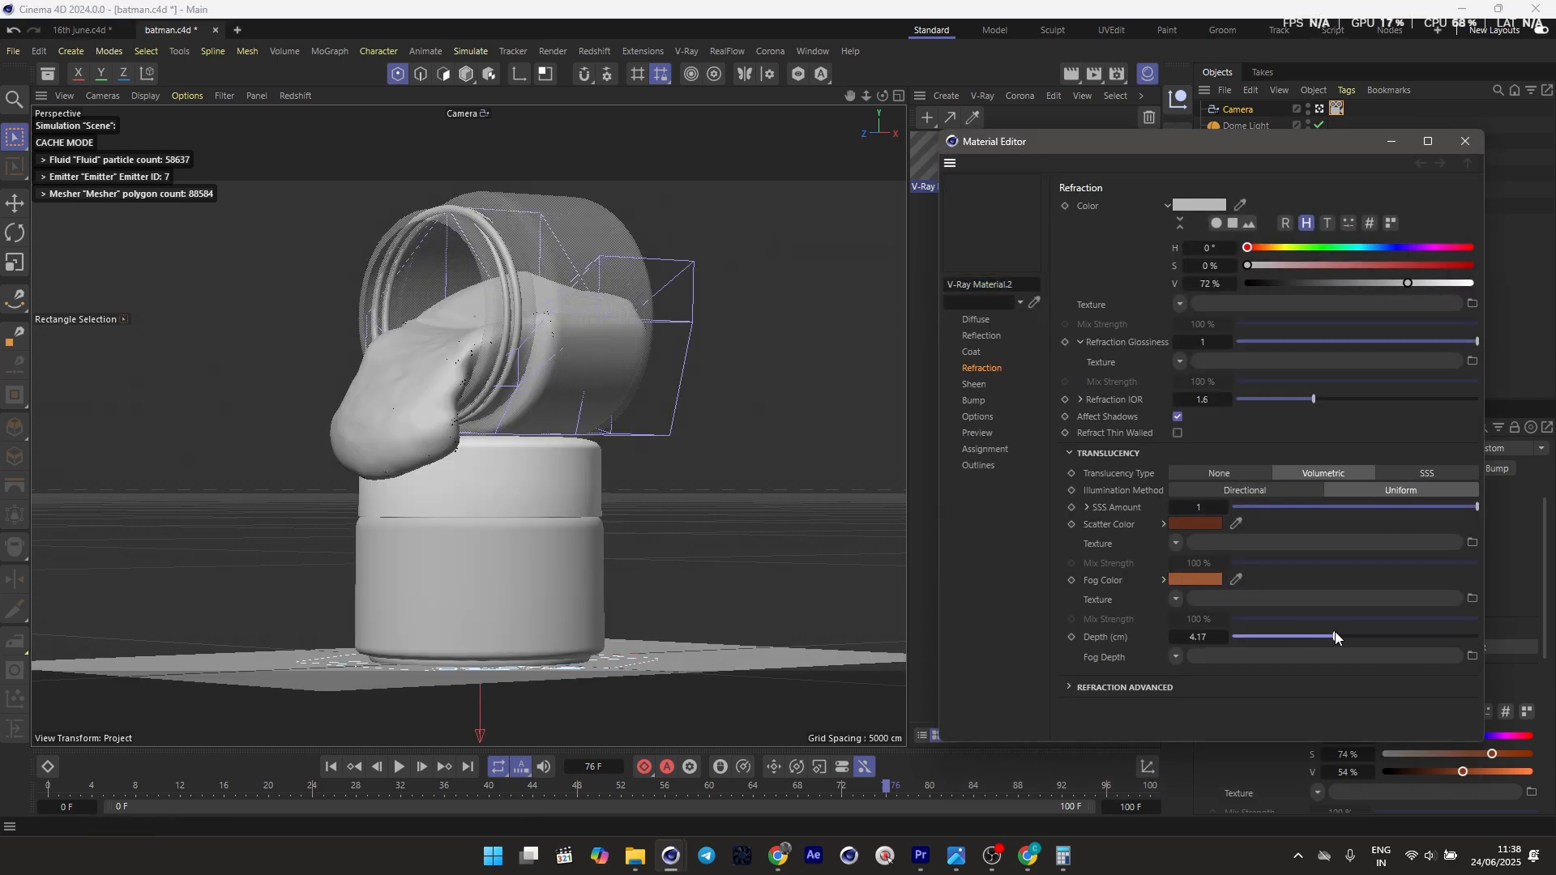
pyautogui.click(1196, 636)
pyautogui.write('4')
pyautogui.click(1219, 683)
pyautogui.press('alt')
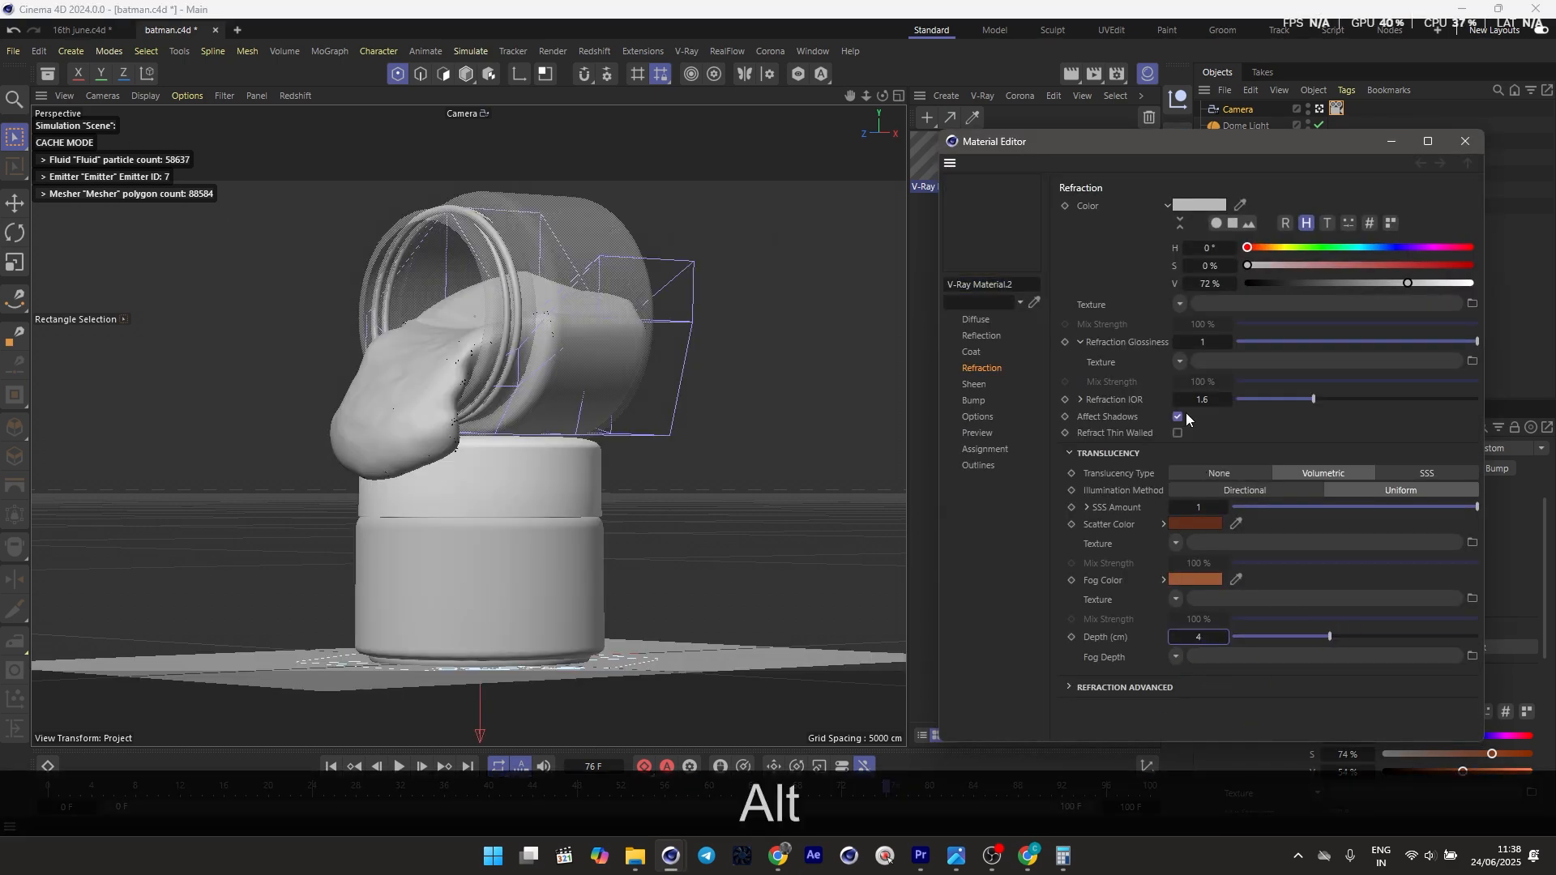
pyautogui.click(1465, 145)
# Start a V-Ray render in the frame buffer and set the physical camera's F-Number to 1
pyautogui.click(686, 50)
pyautogui.click(723, 107)
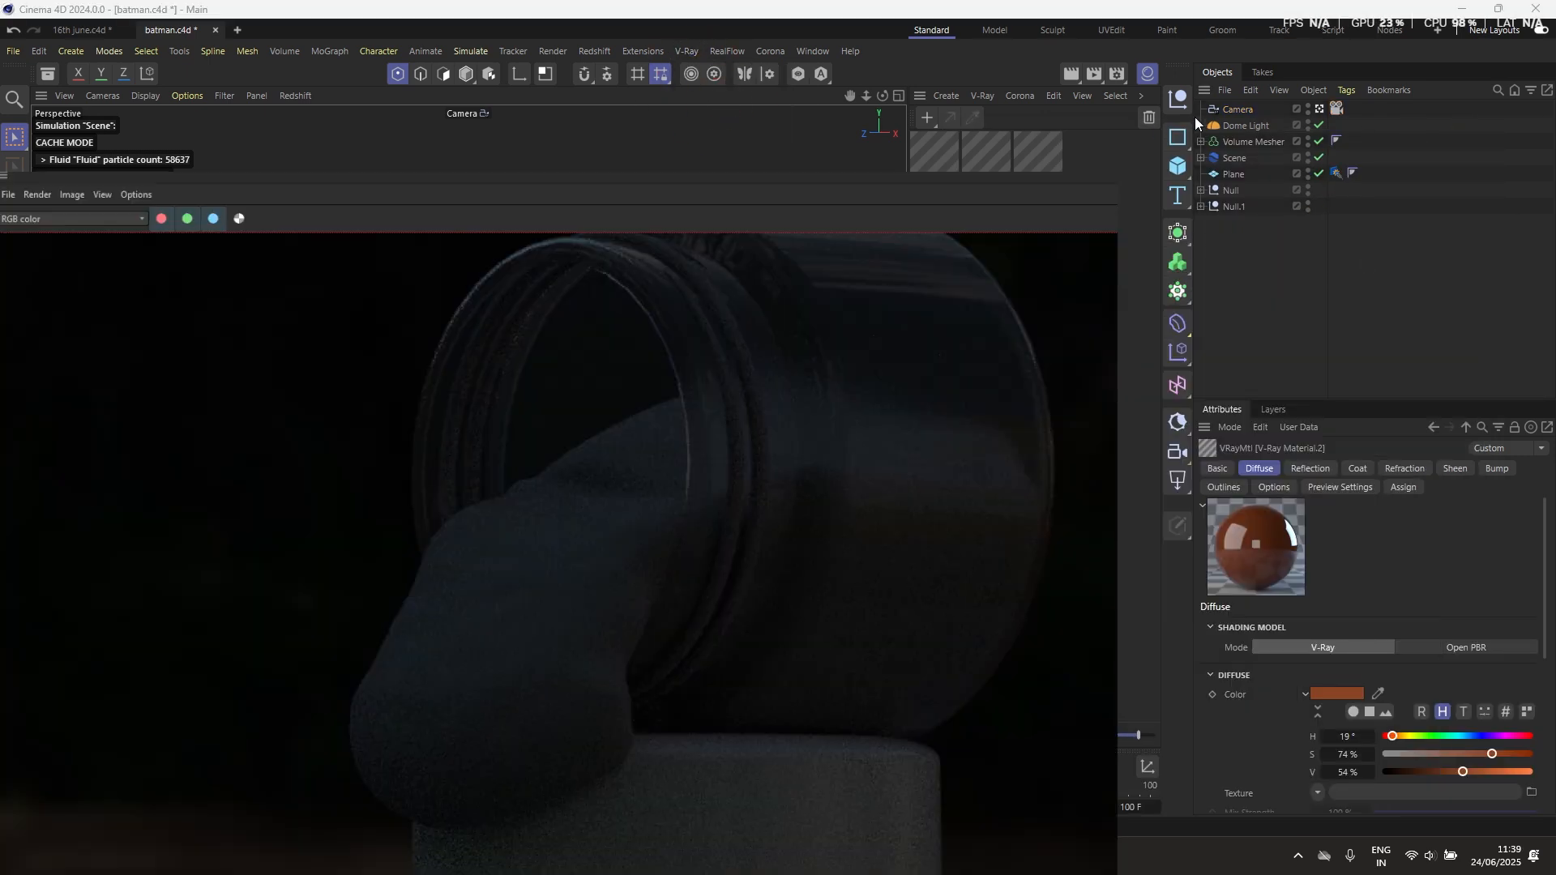
pyautogui.click(1237, 110)
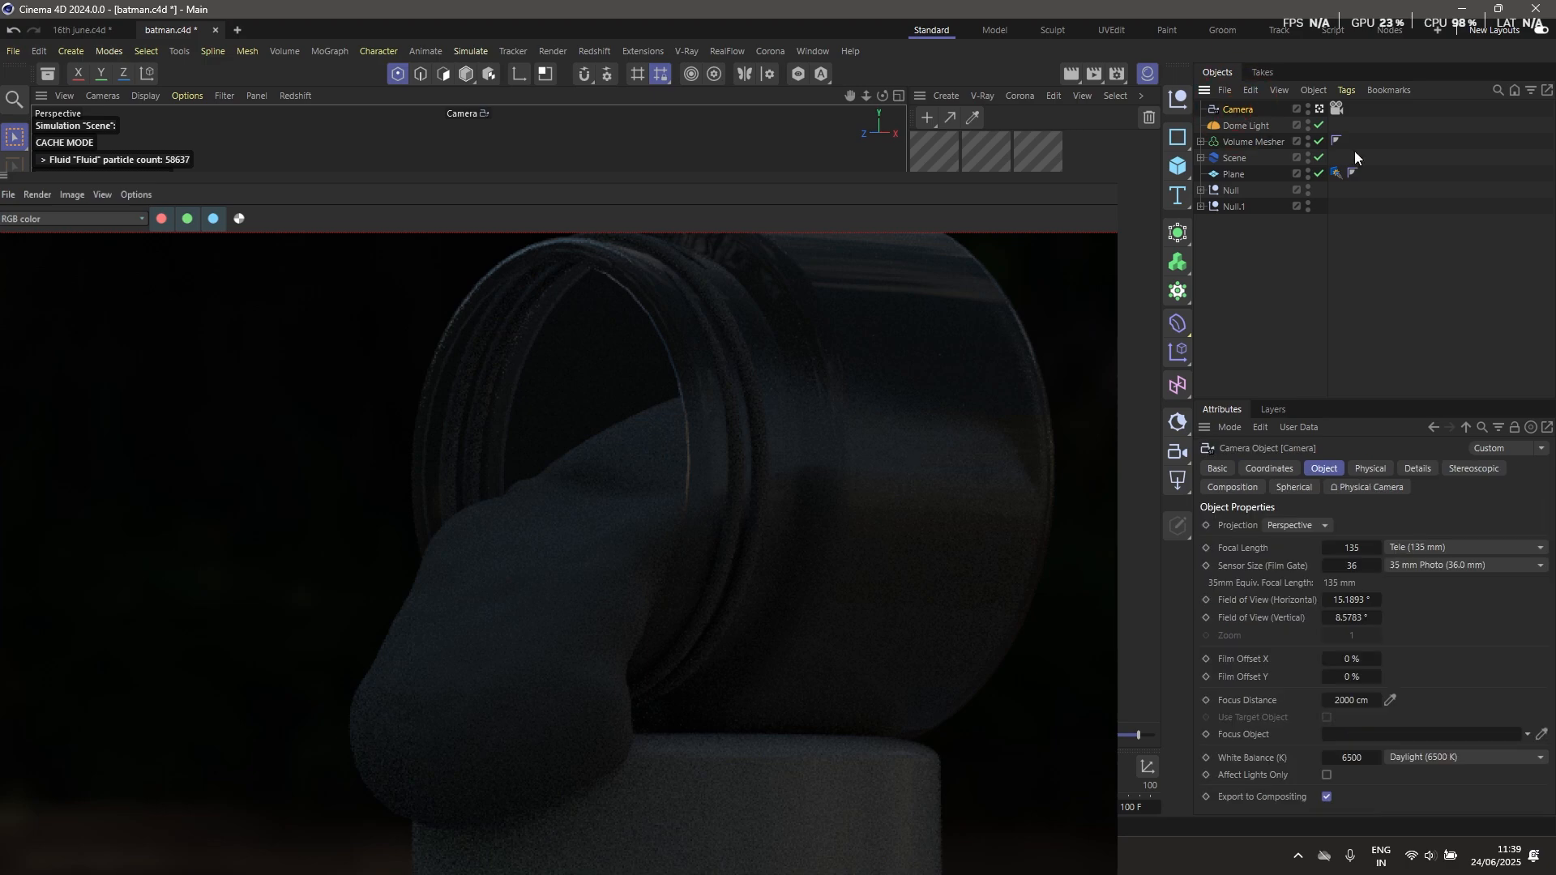
pyautogui.click(1336, 109)
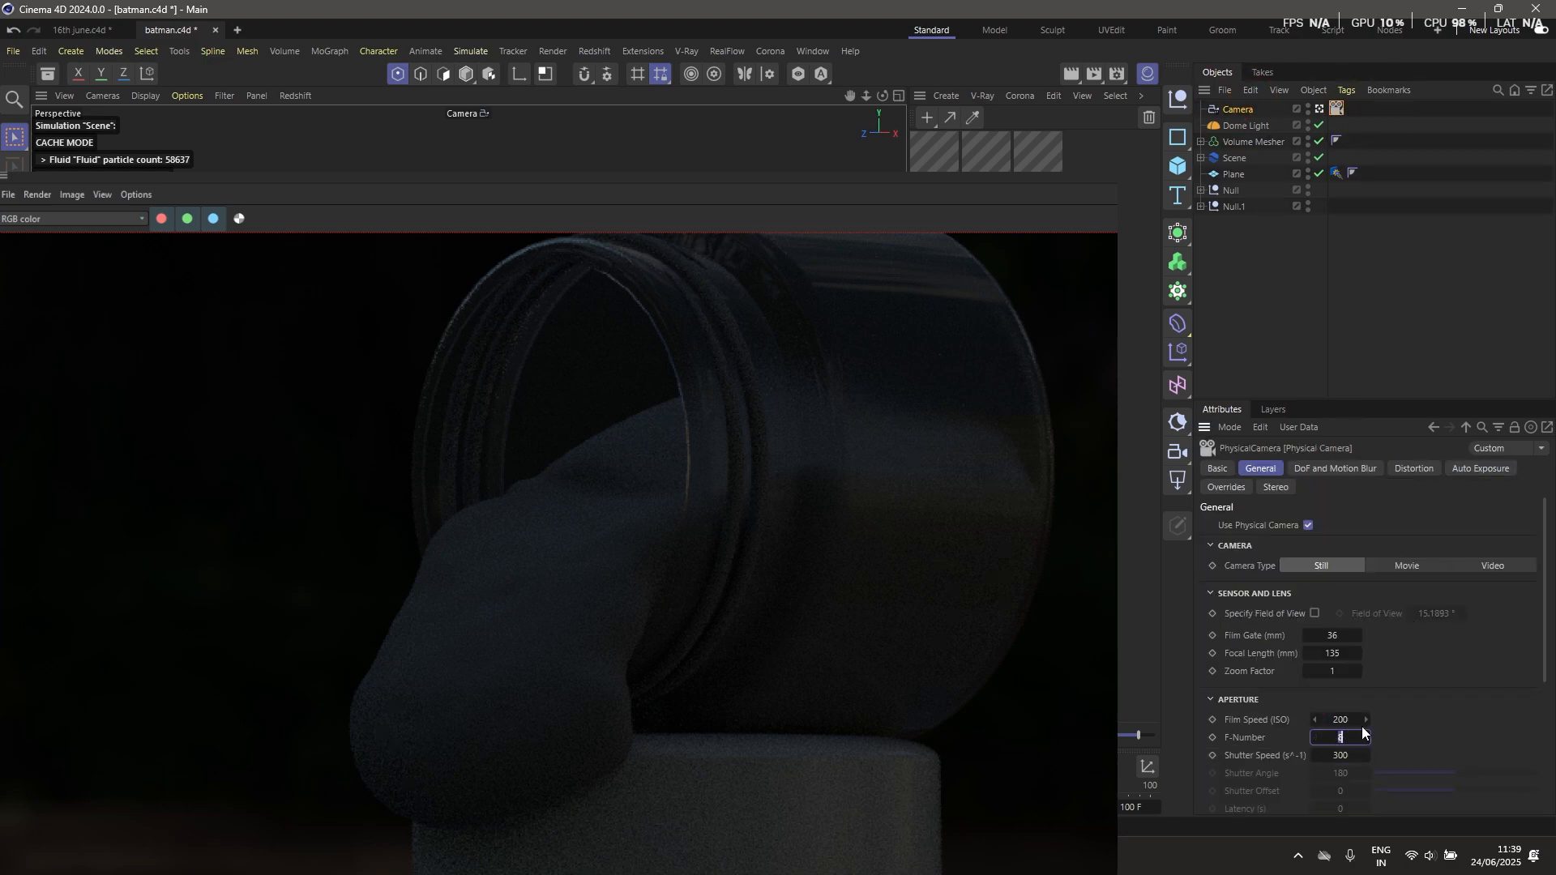
pyautogui.write('1')
pyautogui.press('Return')
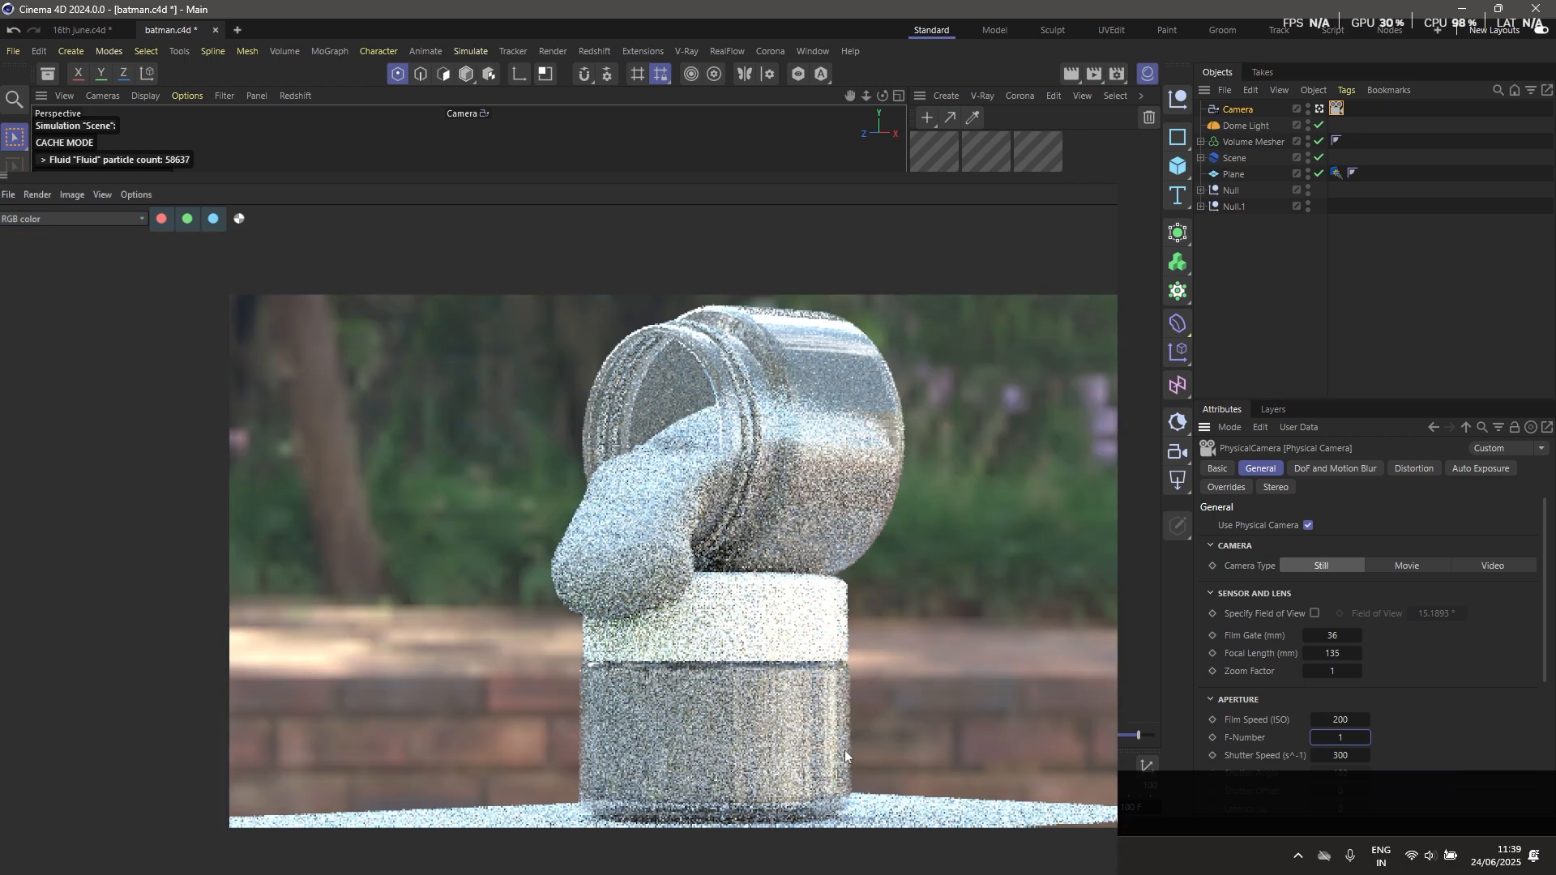
# Inspect the rendered jars up close and apply V-Ray Material.1 to the thread in the Null.1 group
pyautogui.scroll(3, 842, 749)
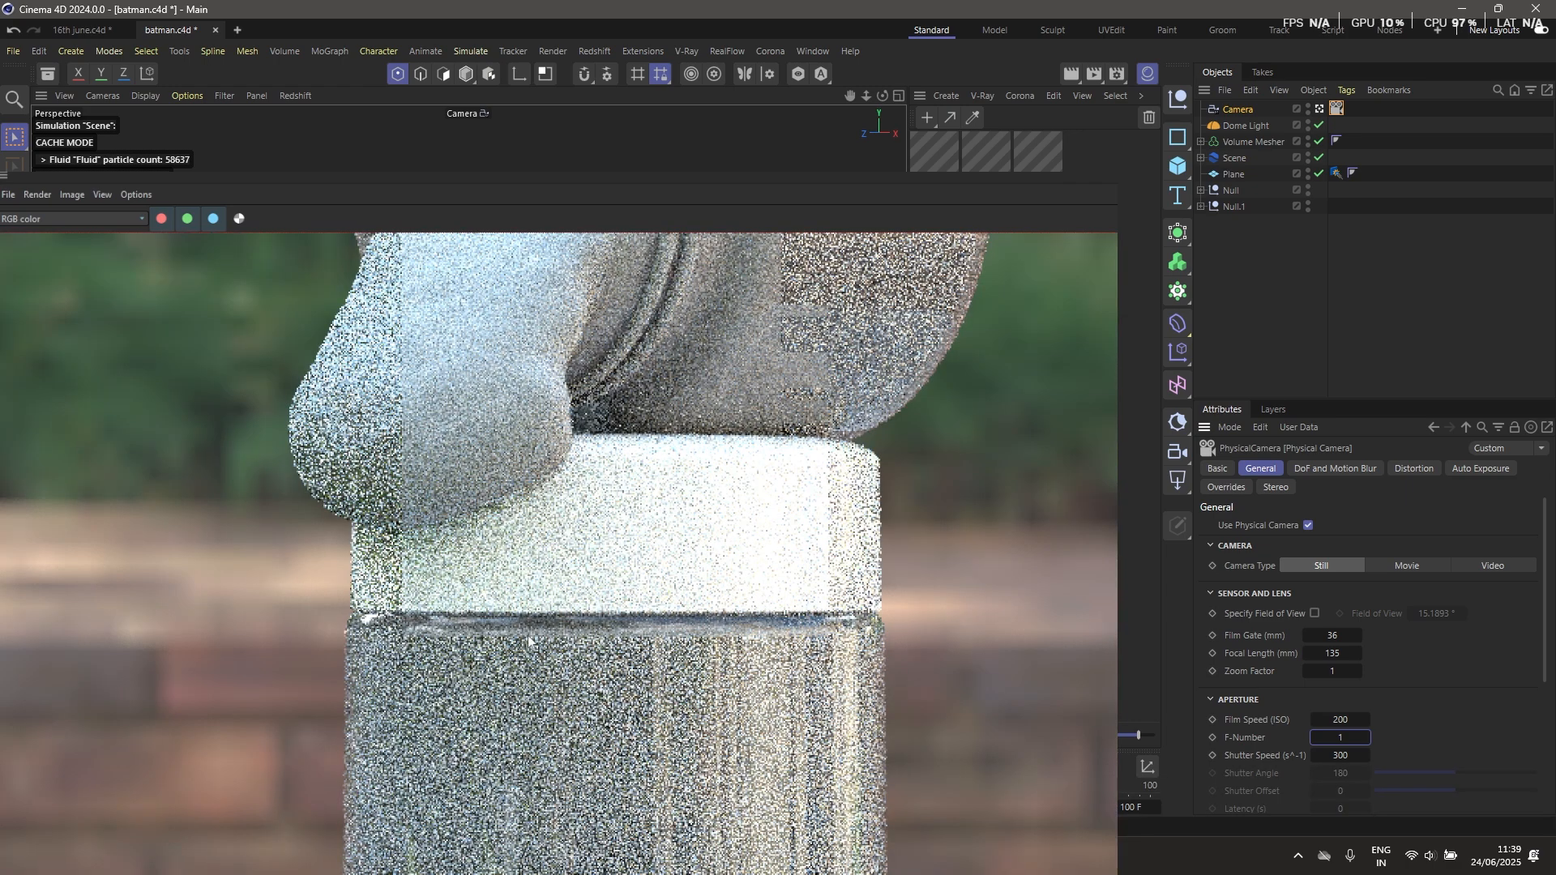
pyautogui.scroll(-4, 776, 423)
pyautogui.scroll(3, 776, 423)
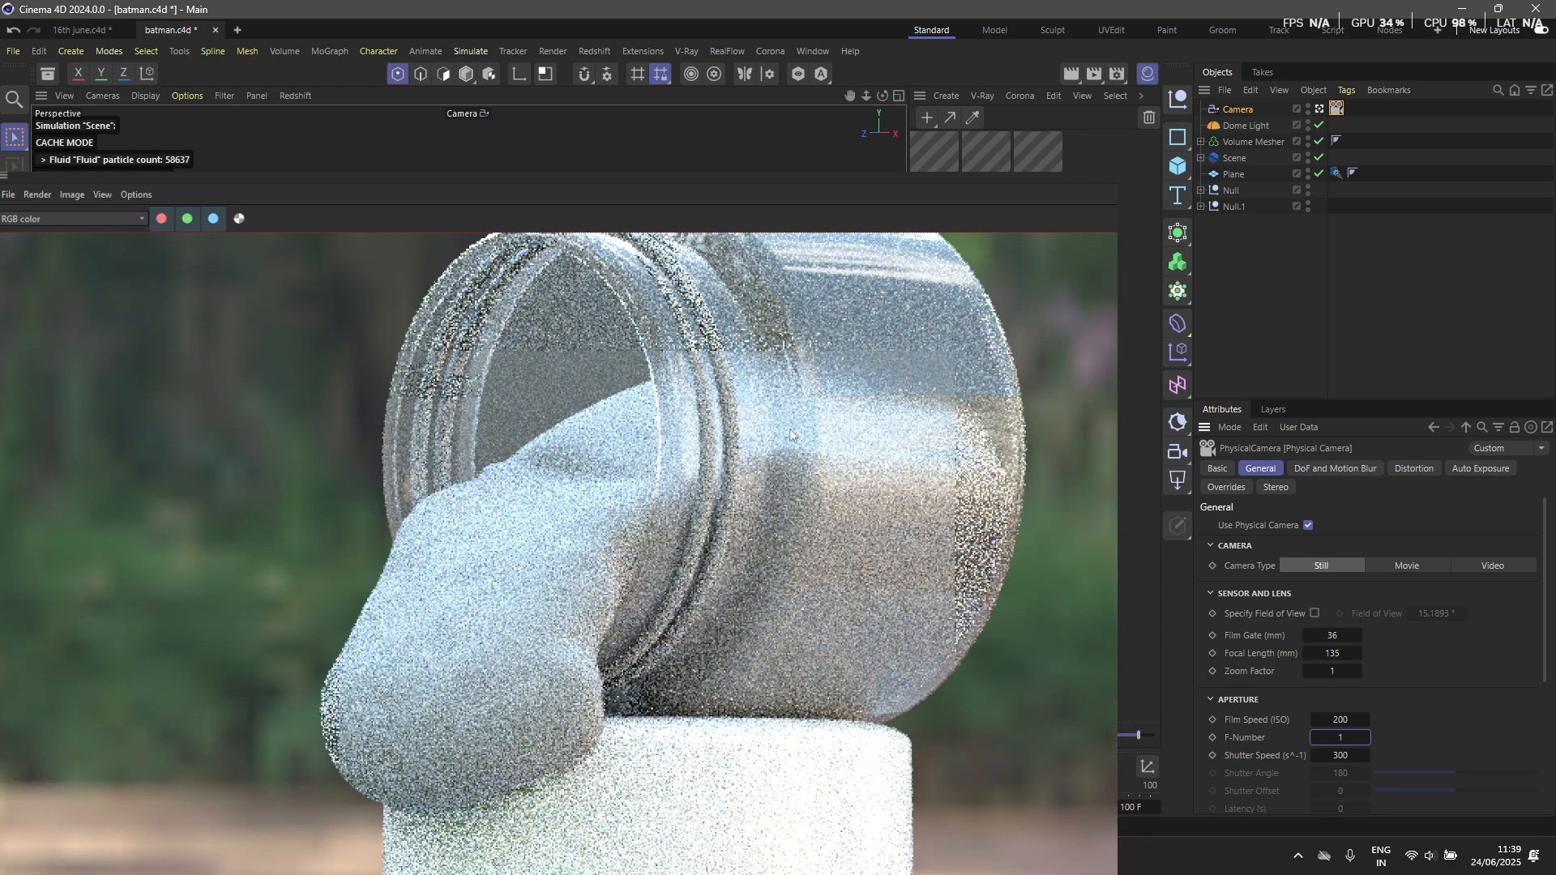
pyautogui.scroll(3, 942, 377)
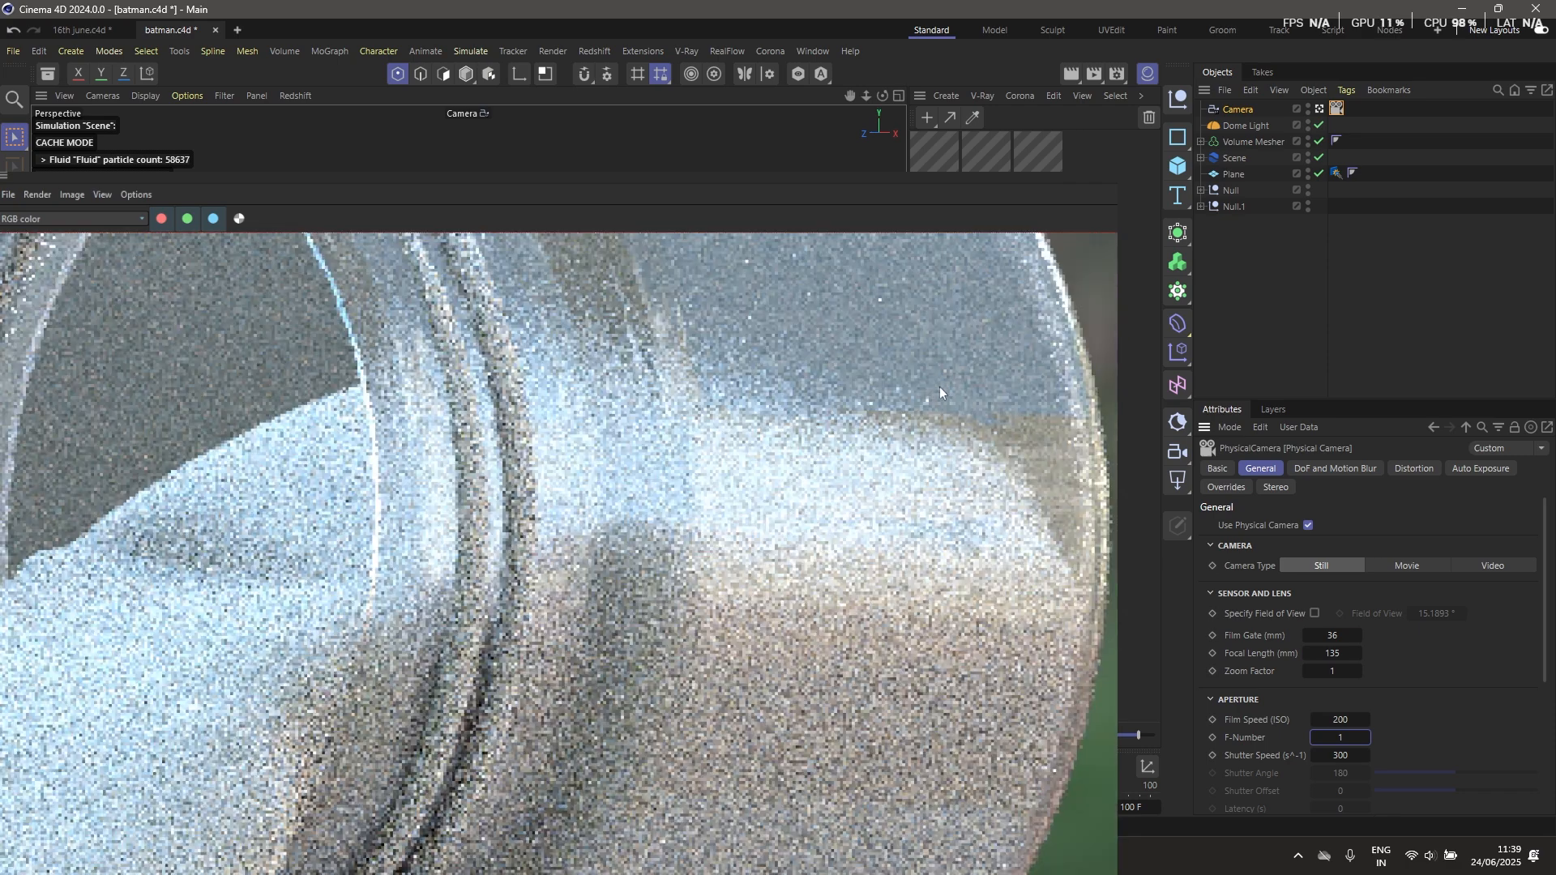
pyautogui.scroll(-4, 893, 444)
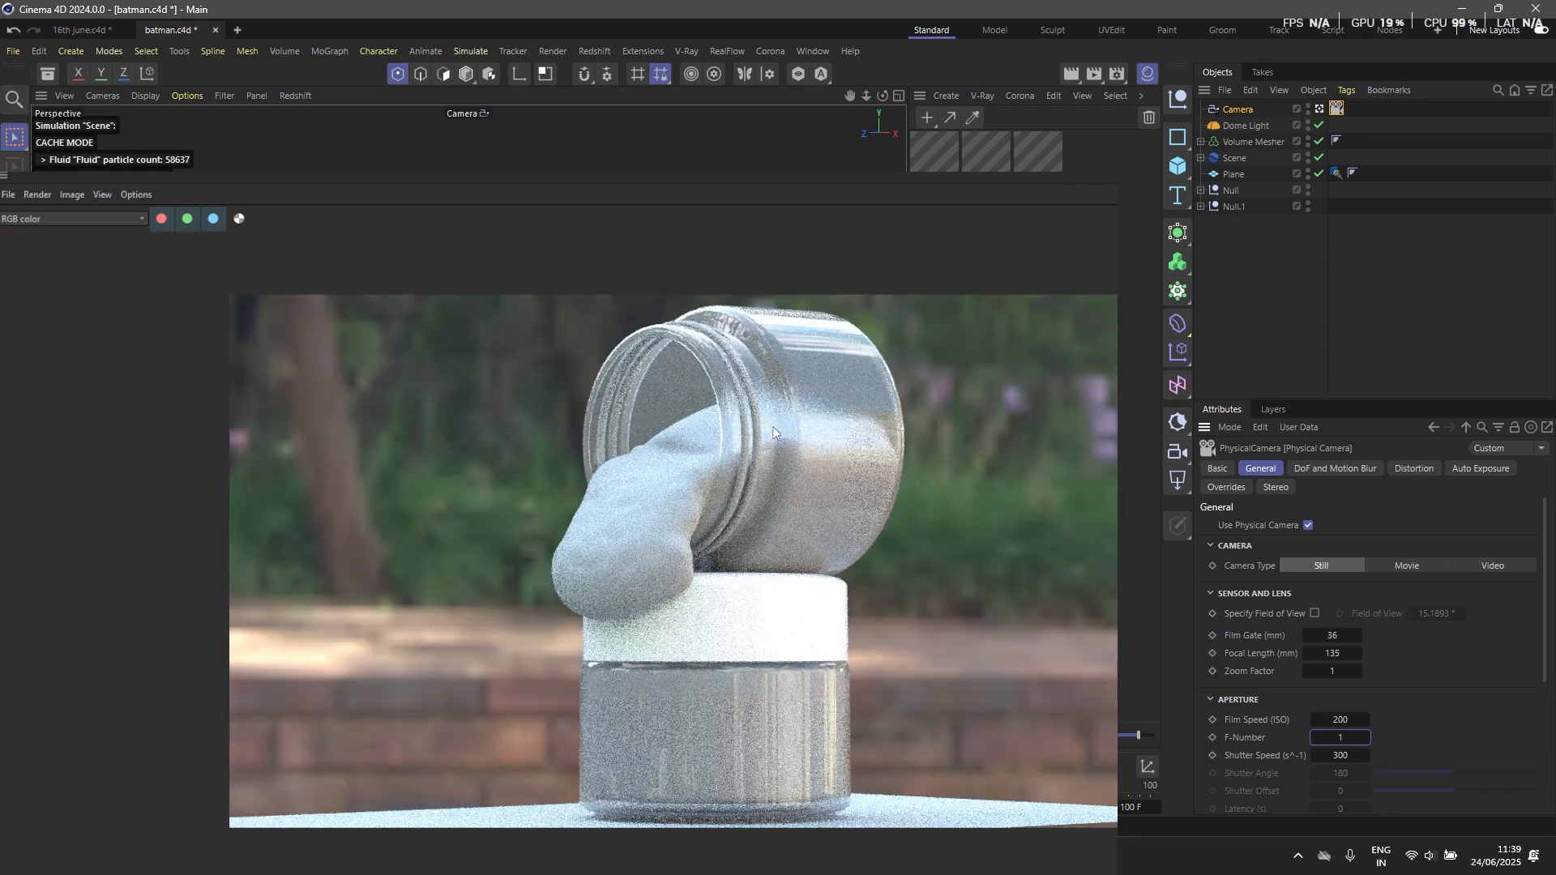
pyautogui.scroll(3, 893, 444)
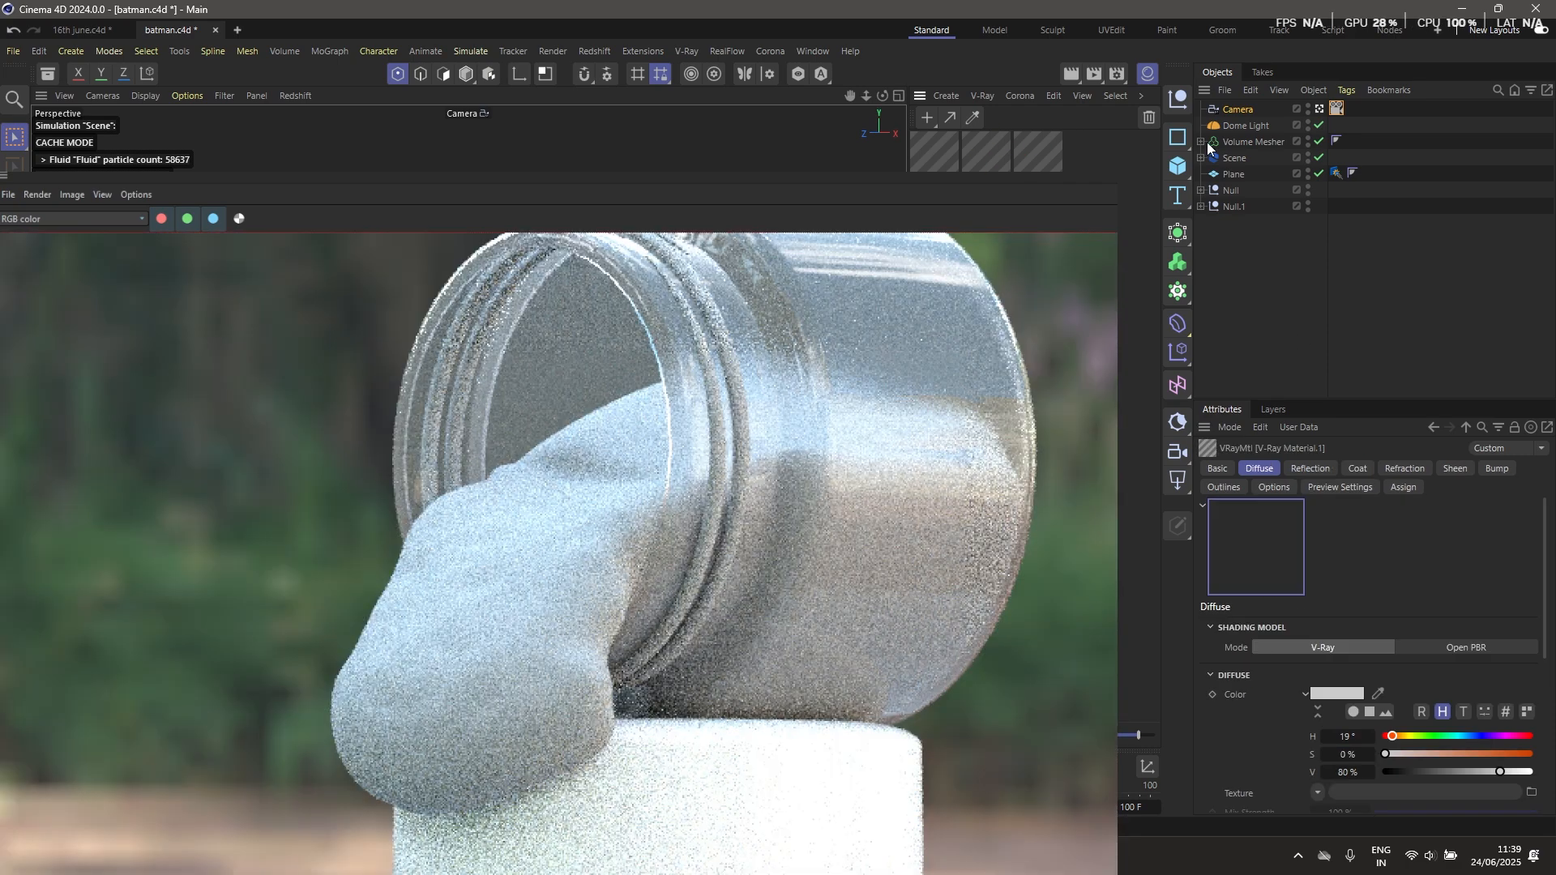
pyautogui.click(1201, 206)
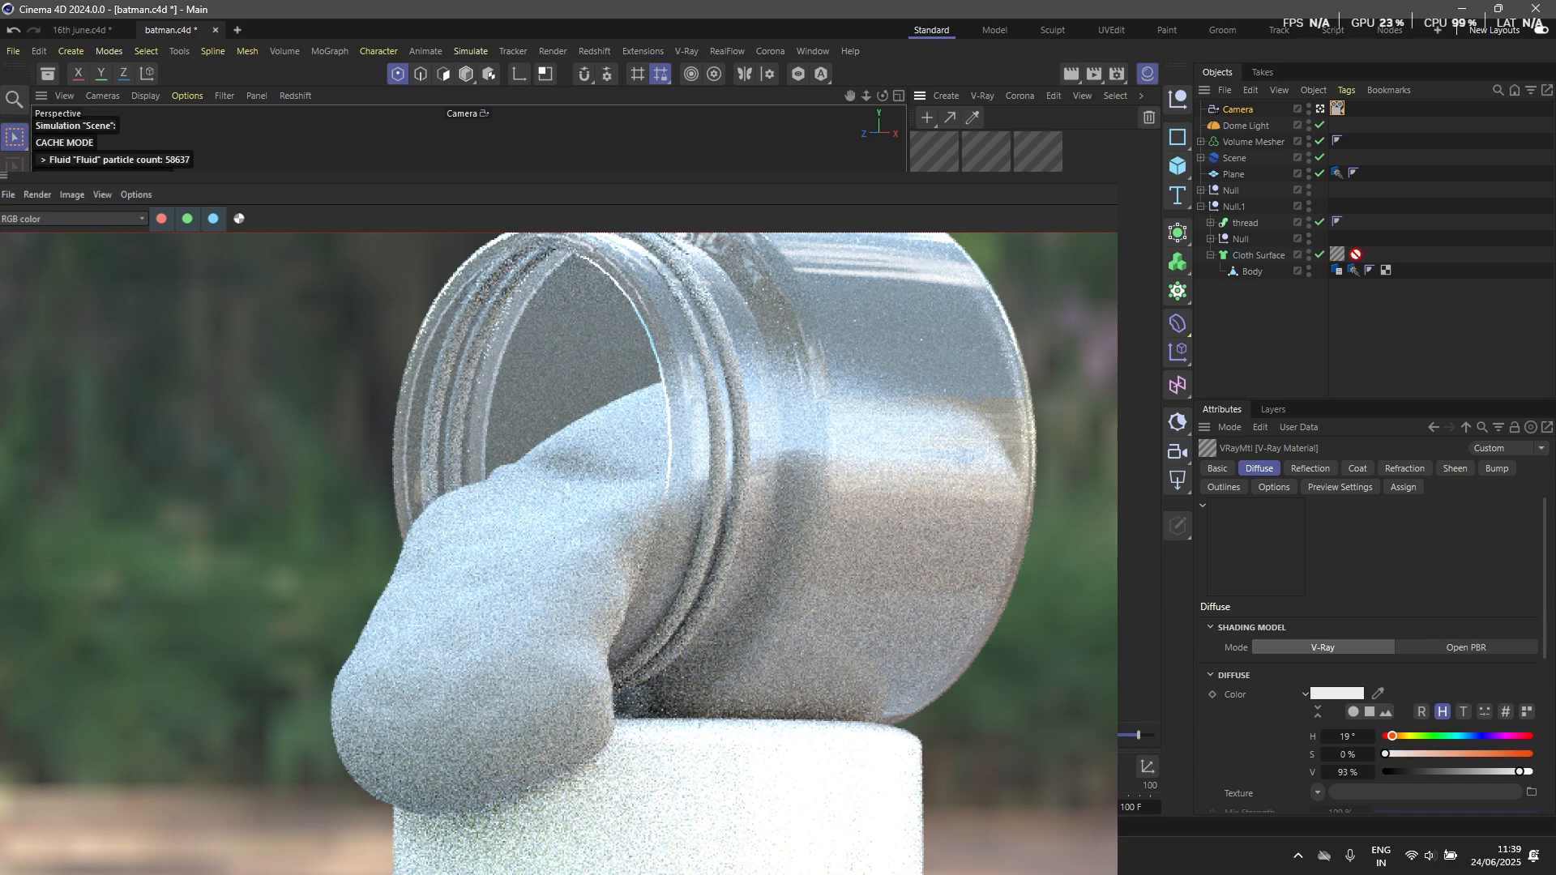
pyautogui.moveTo(980, 161); pyautogui.dragTo(1236, 223)
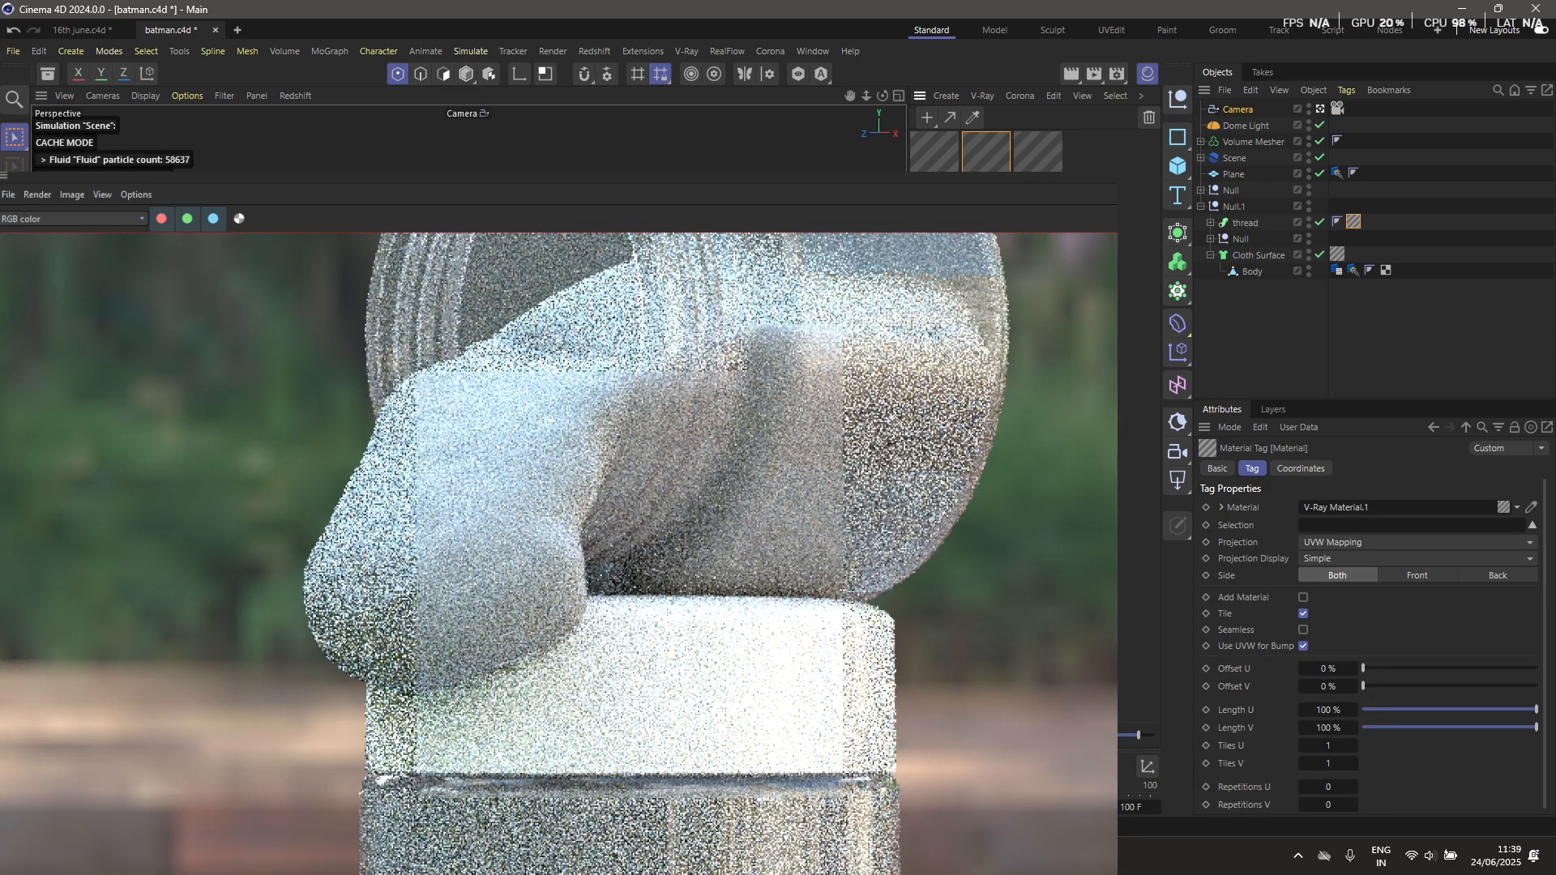
# Apply V-Ray Material.2 to the Volume Mesher and to the Cylinder in the Null group
pyautogui.moveTo(935, 151); pyautogui.dragTo(1271, 144)
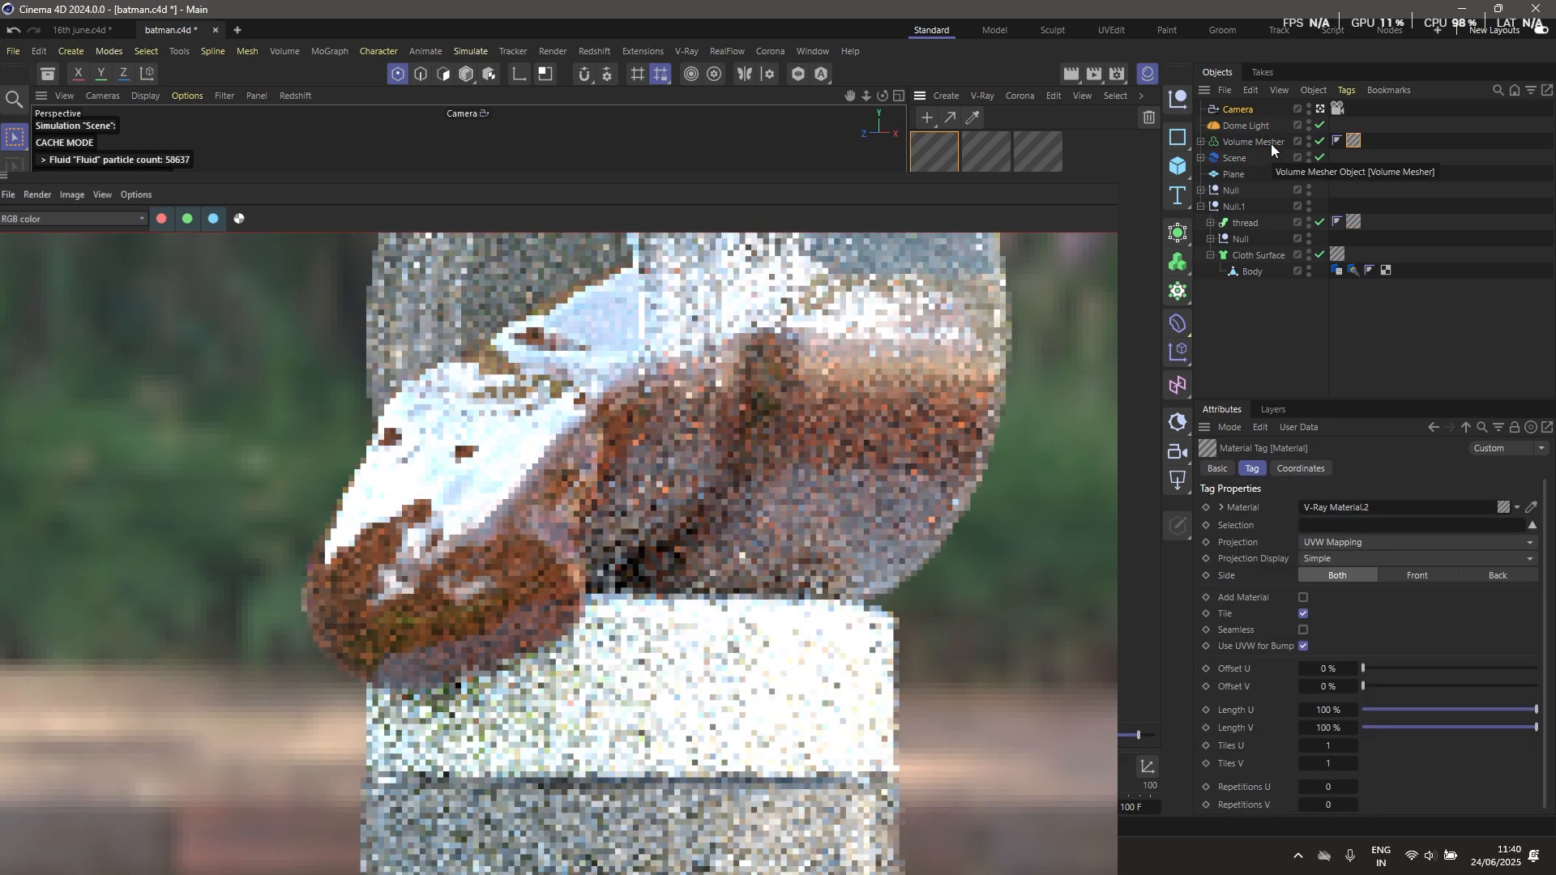
pyautogui.click(1200, 189)
pyautogui.moveTo(946, 160); pyautogui.dragTo(1253, 223)
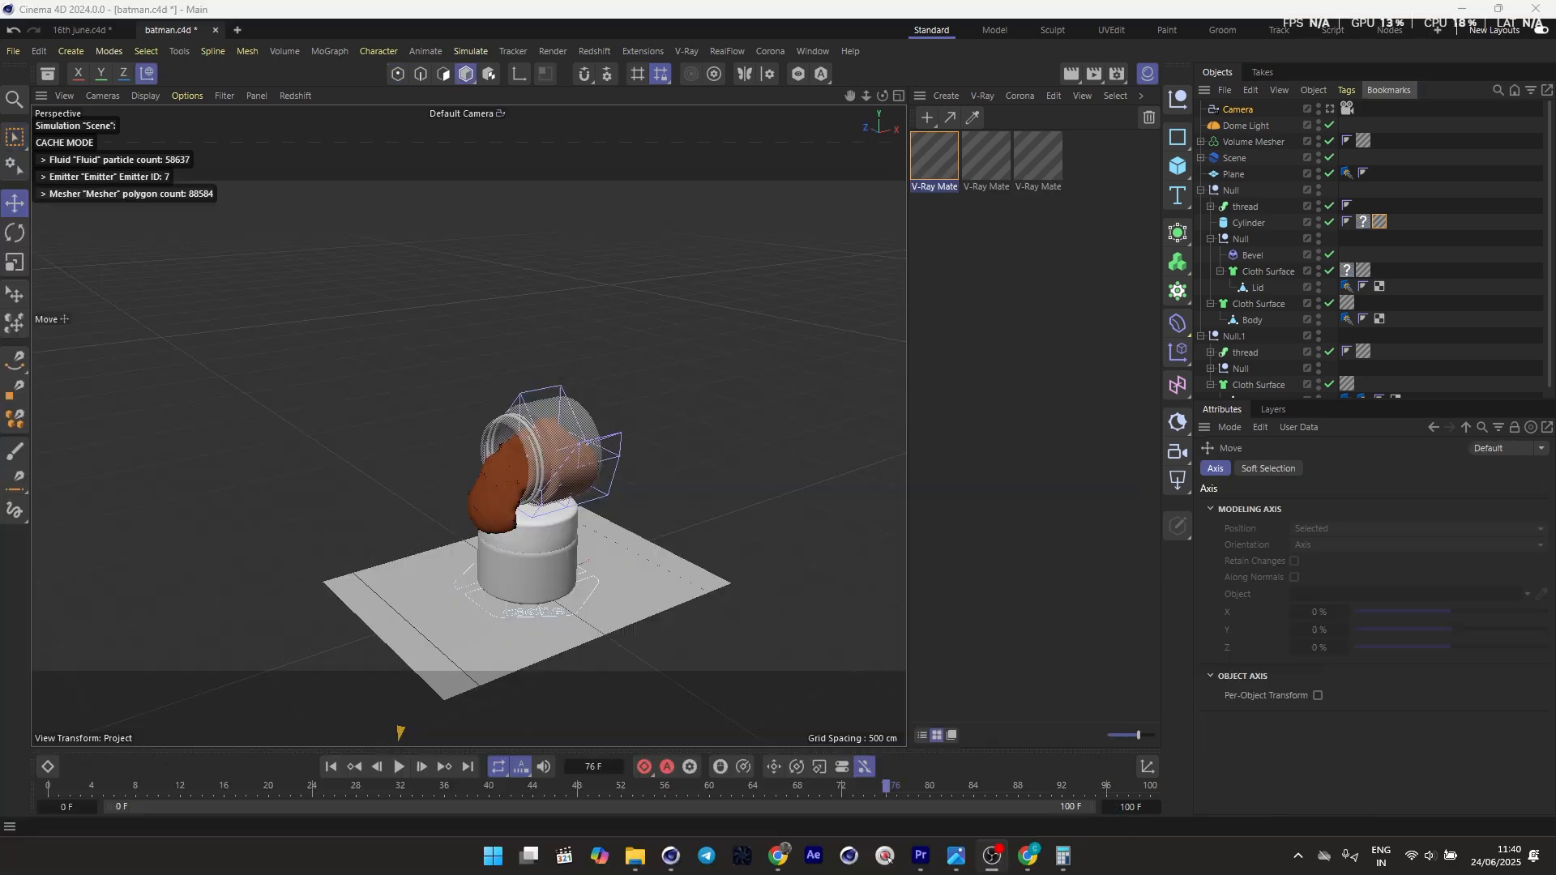
# Select the floor Plane and stretch its height so it extends far beyond the jars
pyautogui.click(630, 589)
pyautogui.scroll(3, 630, 588)
pyautogui.press('1')
pyautogui.moveTo(418, 622); pyautogui.dragTo(531, 625)
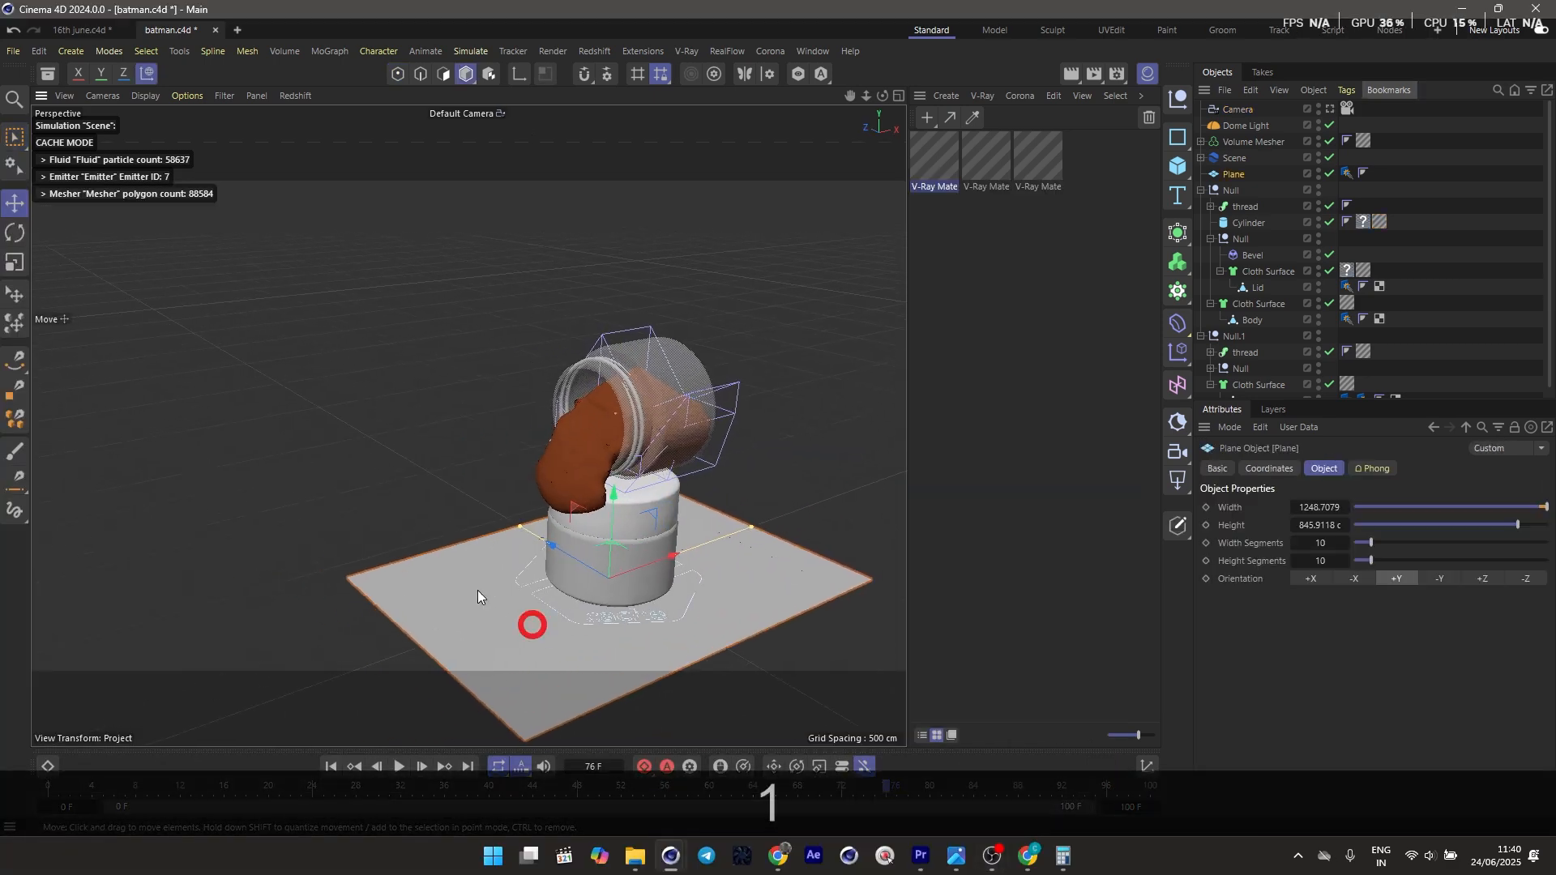
pyautogui.moveTo(518, 527); pyautogui.dragTo(278, 318)
# Add a Bend deformer as a child of the Plane and increase its strength
pyautogui.click(1178, 324)
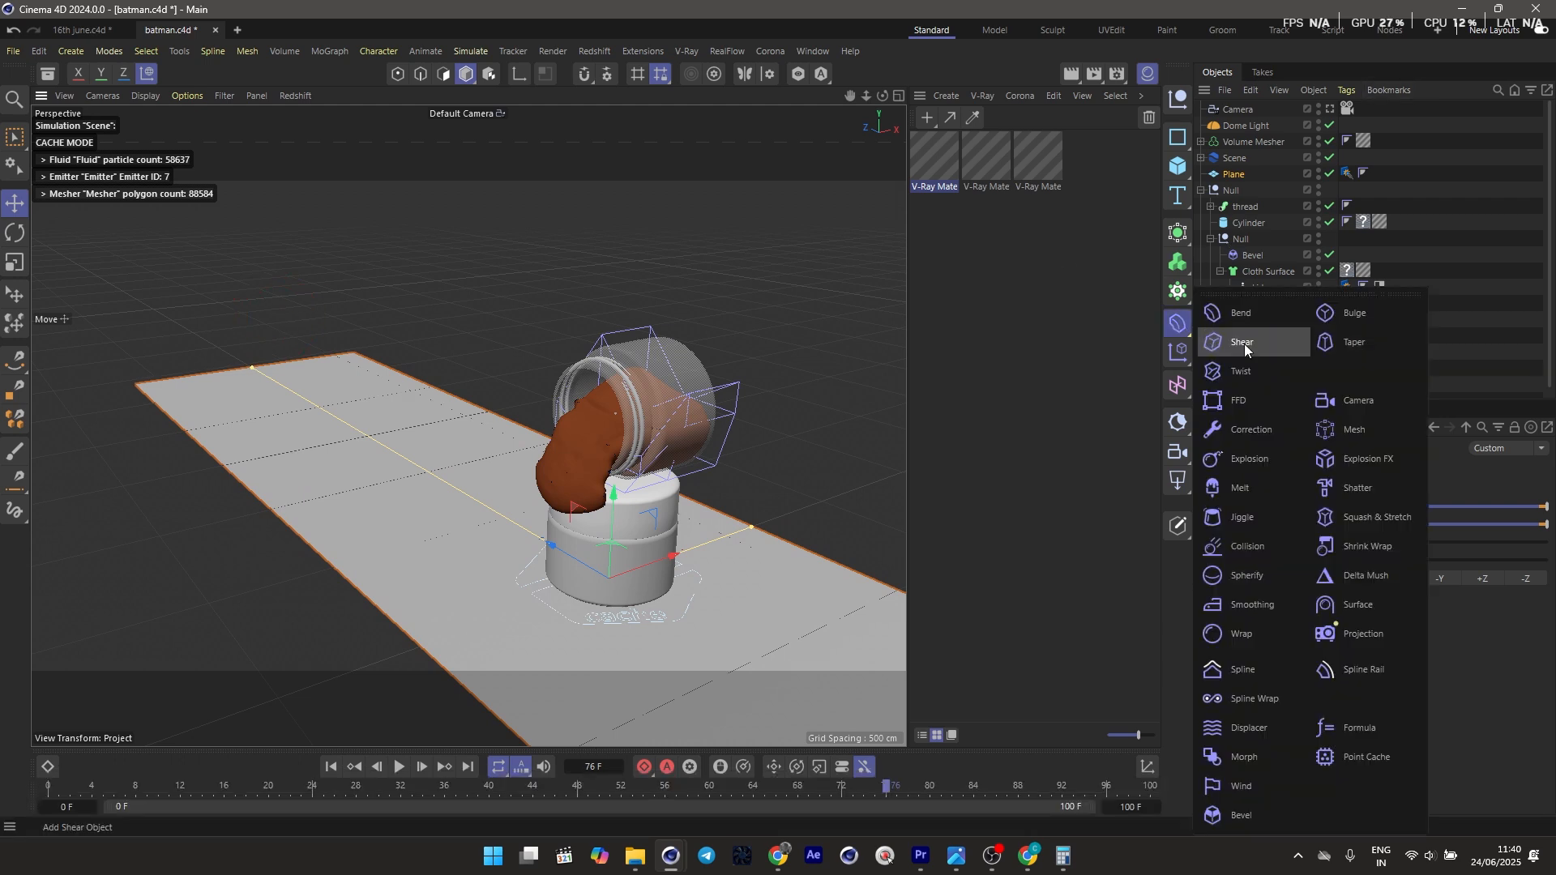
pyautogui.click(1243, 343)
pyautogui.moveTo(1218, 113); pyautogui.dragTo(1234, 191)
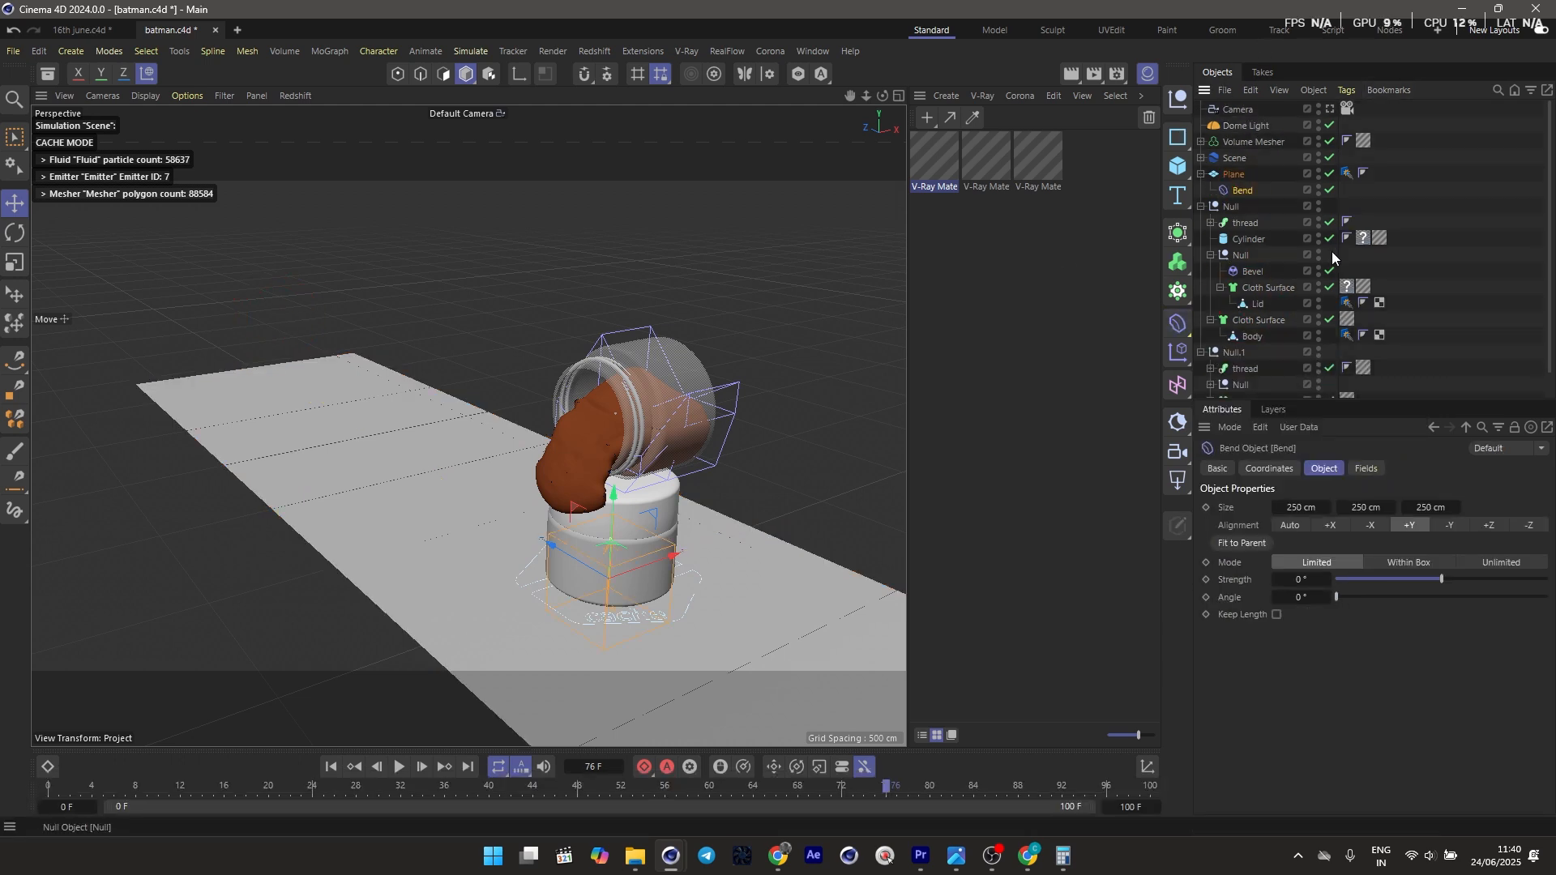
pyautogui.moveTo(1304, 579); pyautogui.dragTo(1299, 579)
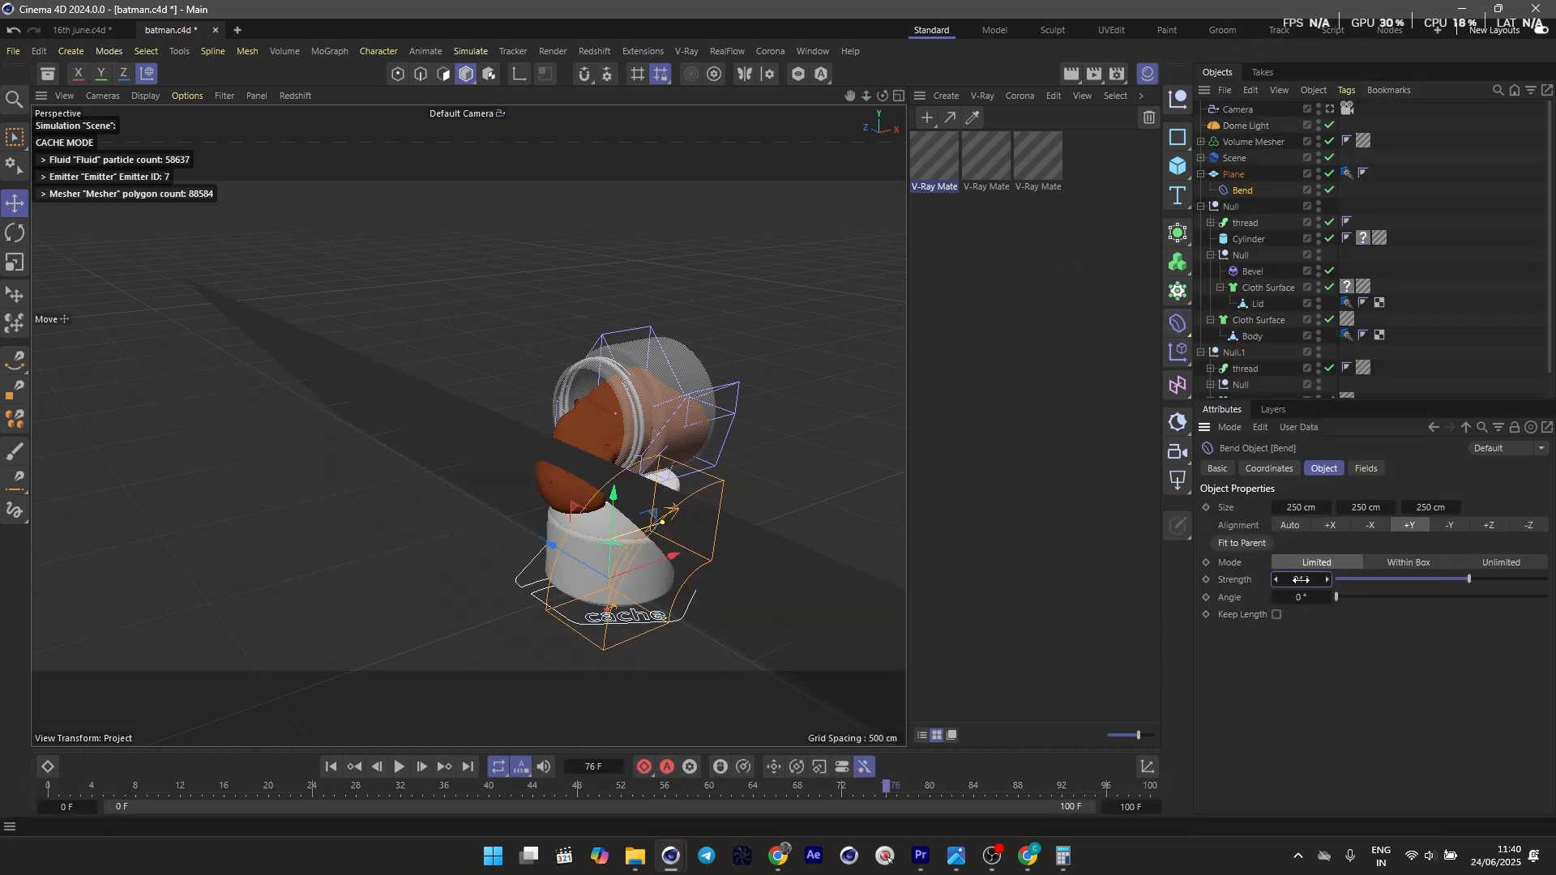
# Rotate the Bend deformer so that the Plane curves upward along its length
pyautogui.press('r')
pyautogui.keyDown('shift'); pyautogui.moveTo(682, 556); pyautogui.dragTo(429, 585); pyautogui.keyUp('shift')
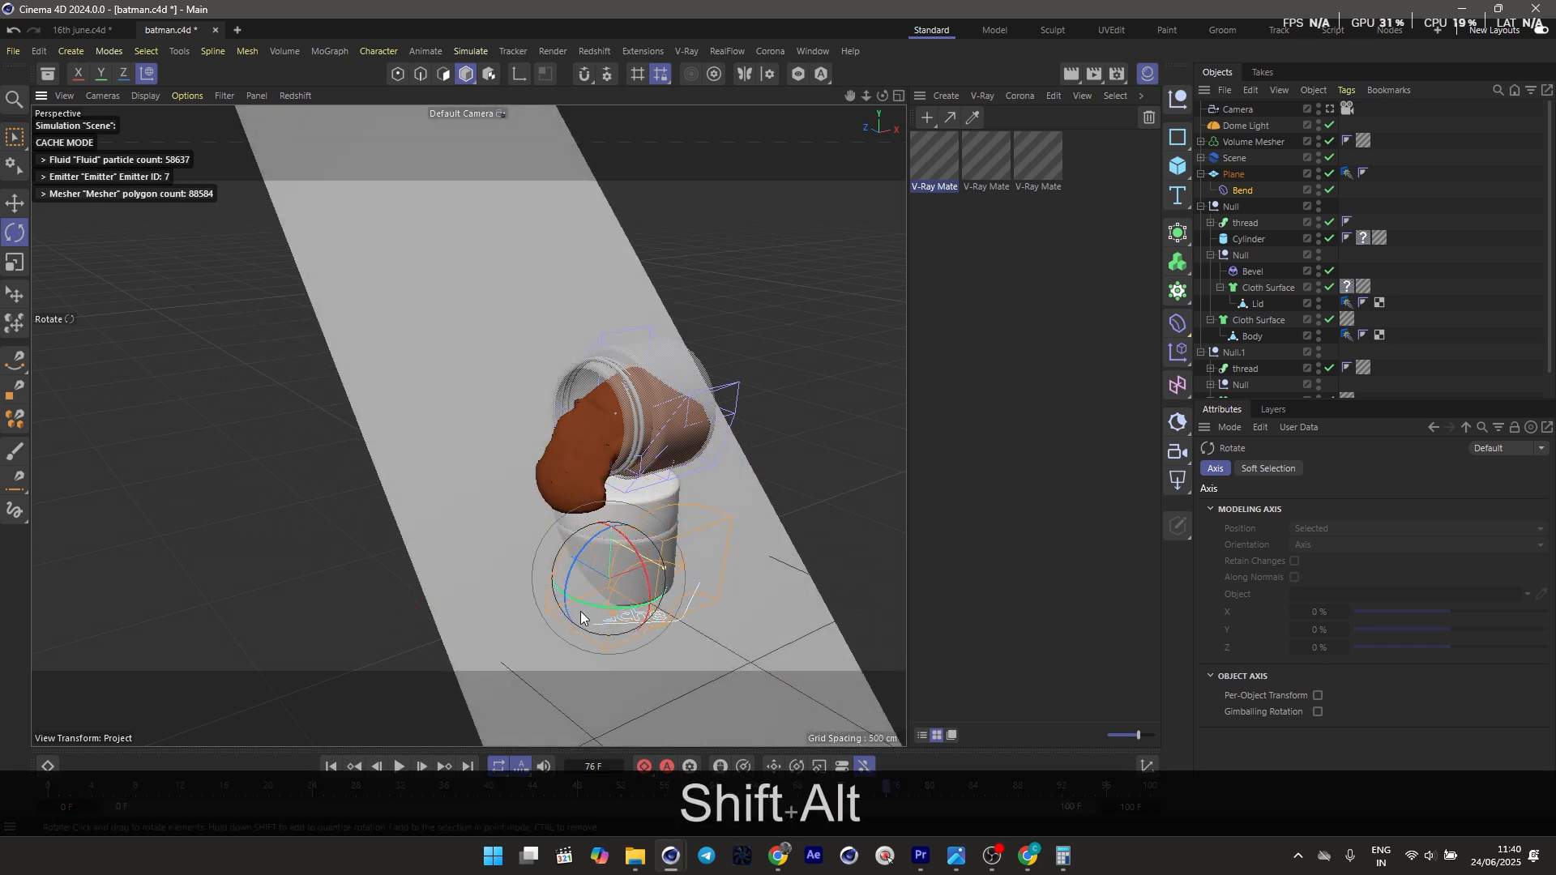
pyautogui.keyDown('alt'); pyautogui.keyDown('shift'); pyautogui.moveTo(610, 610); pyautogui.dragTo(350, 503); pyautogui.keyUp('shift'); pyautogui.keyUp('alt')
# Enlarge the Plane to about 5566 by 5806 cm and shift it so its curved backdrop stands behind the jars
pyautogui.scroll(-4, 596, 573)
pyautogui.press('e')
pyautogui.click(635, 625)
pyautogui.moveTo(521, 542); pyautogui.dragTo(301, 471)
pyautogui.moveTo(430, 453); pyautogui.dragTo(633, 394)
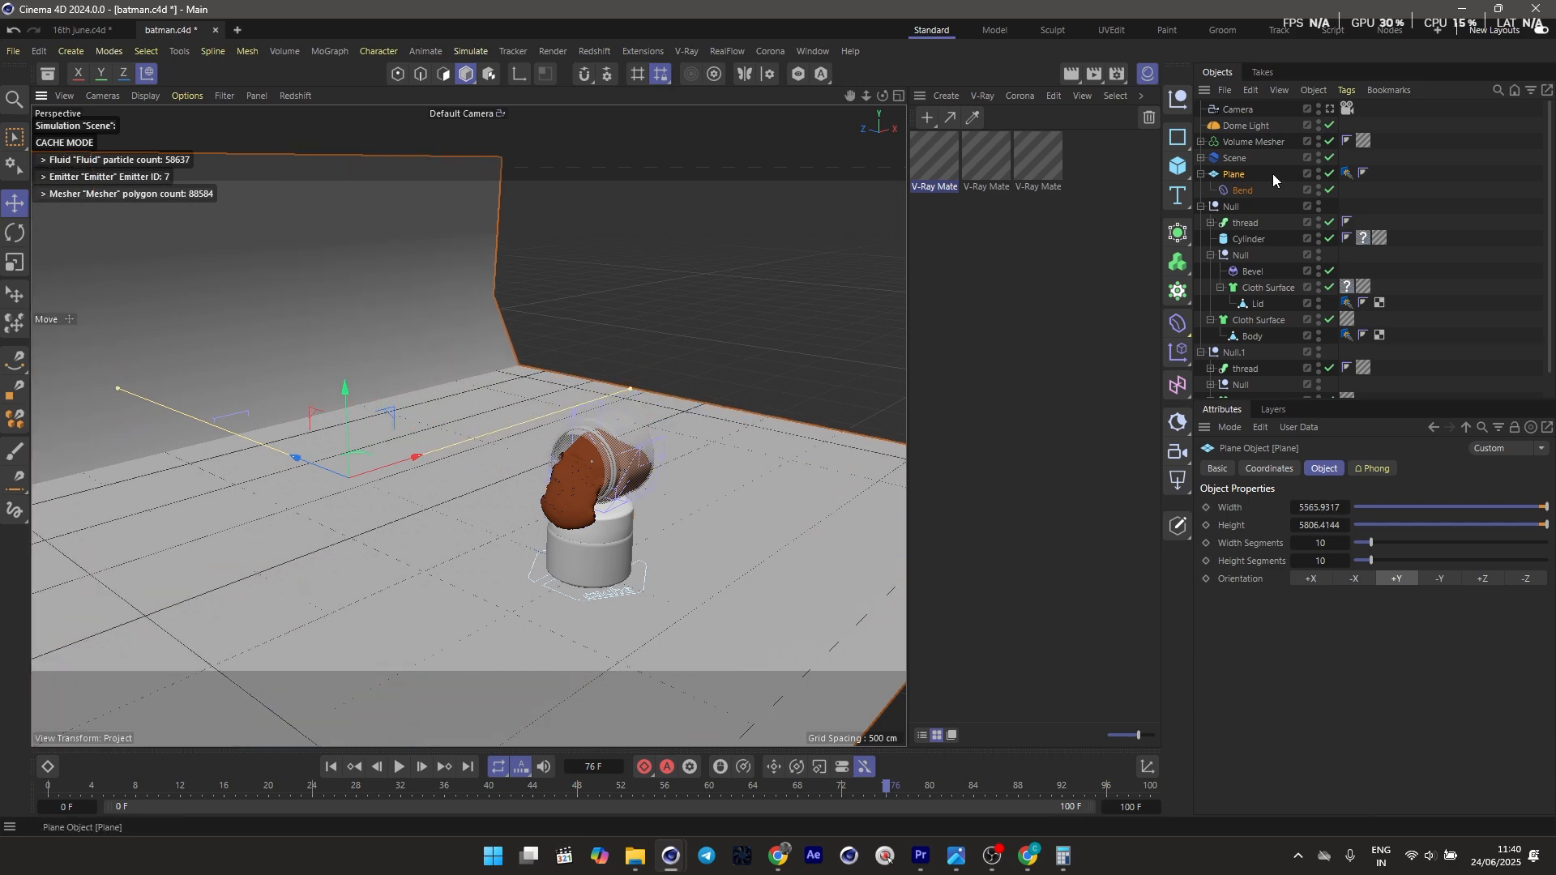
# Raise the Plane's height segments to 66 and rotate and shift it so its smooth backdrop spans behind the jars
pyautogui.moveTo(1371, 561); pyautogui.dragTo(1482, 561)
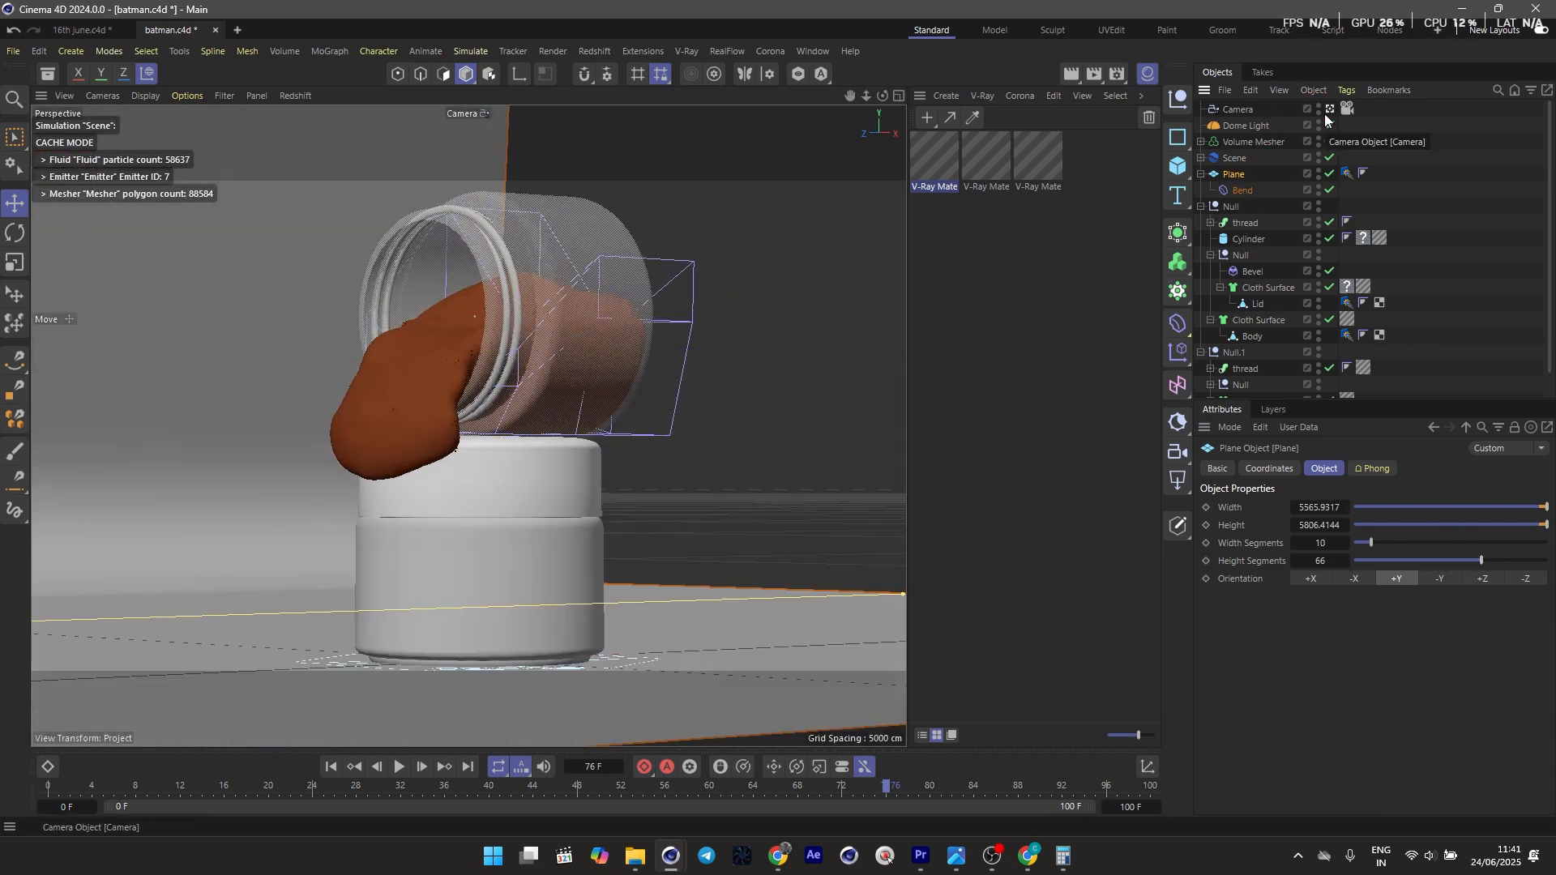
pyautogui.press('r')
pyautogui.moveTo(352, 499); pyautogui.dragTo(326, 503)
pyautogui.press('e')
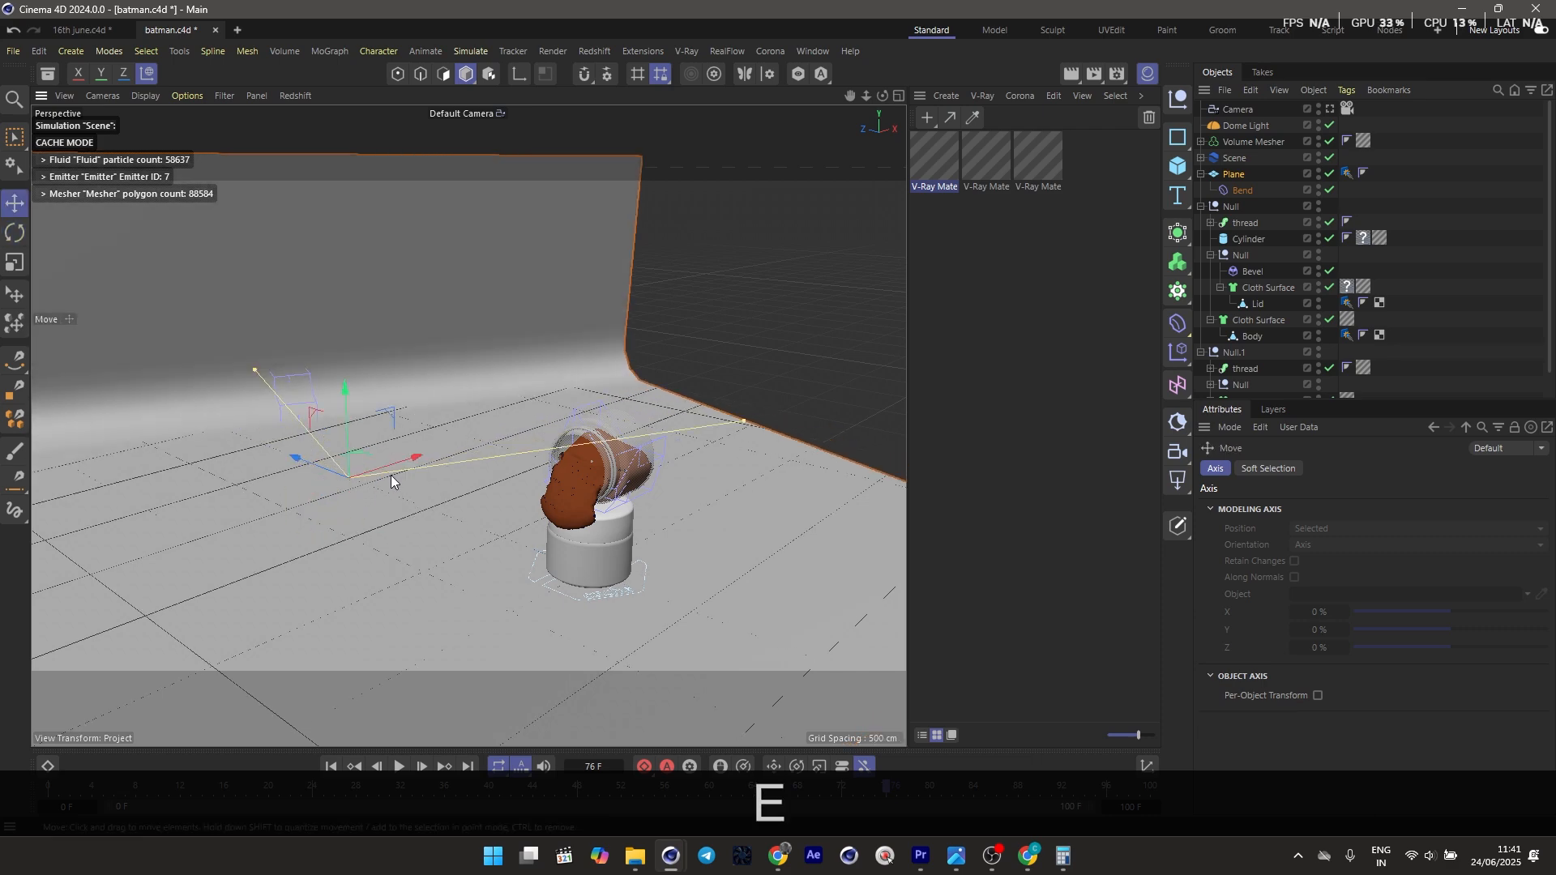
pyautogui.press('w')
pyautogui.moveTo(402, 472); pyautogui.dragTo(621, 443)
pyautogui.moveTo(523, 426); pyautogui.dragTo(500, 416)
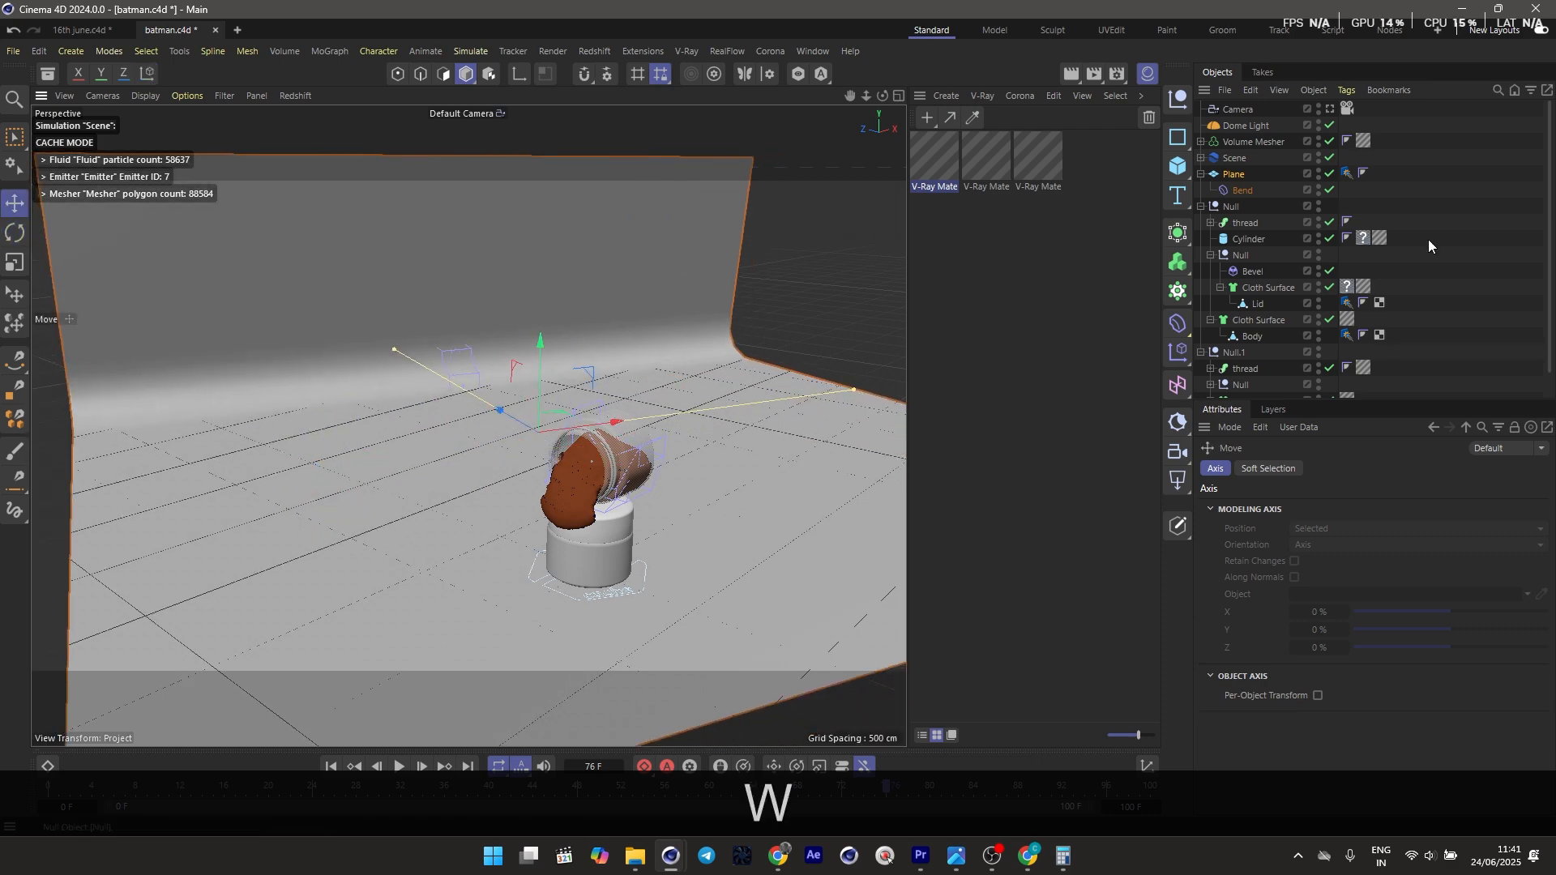
# Look through the scene's Camera and run a V-Ray test render of the jars
pyautogui.click(1330, 109)
pyautogui.click(687, 52)
pyautogui.click(725, 95)
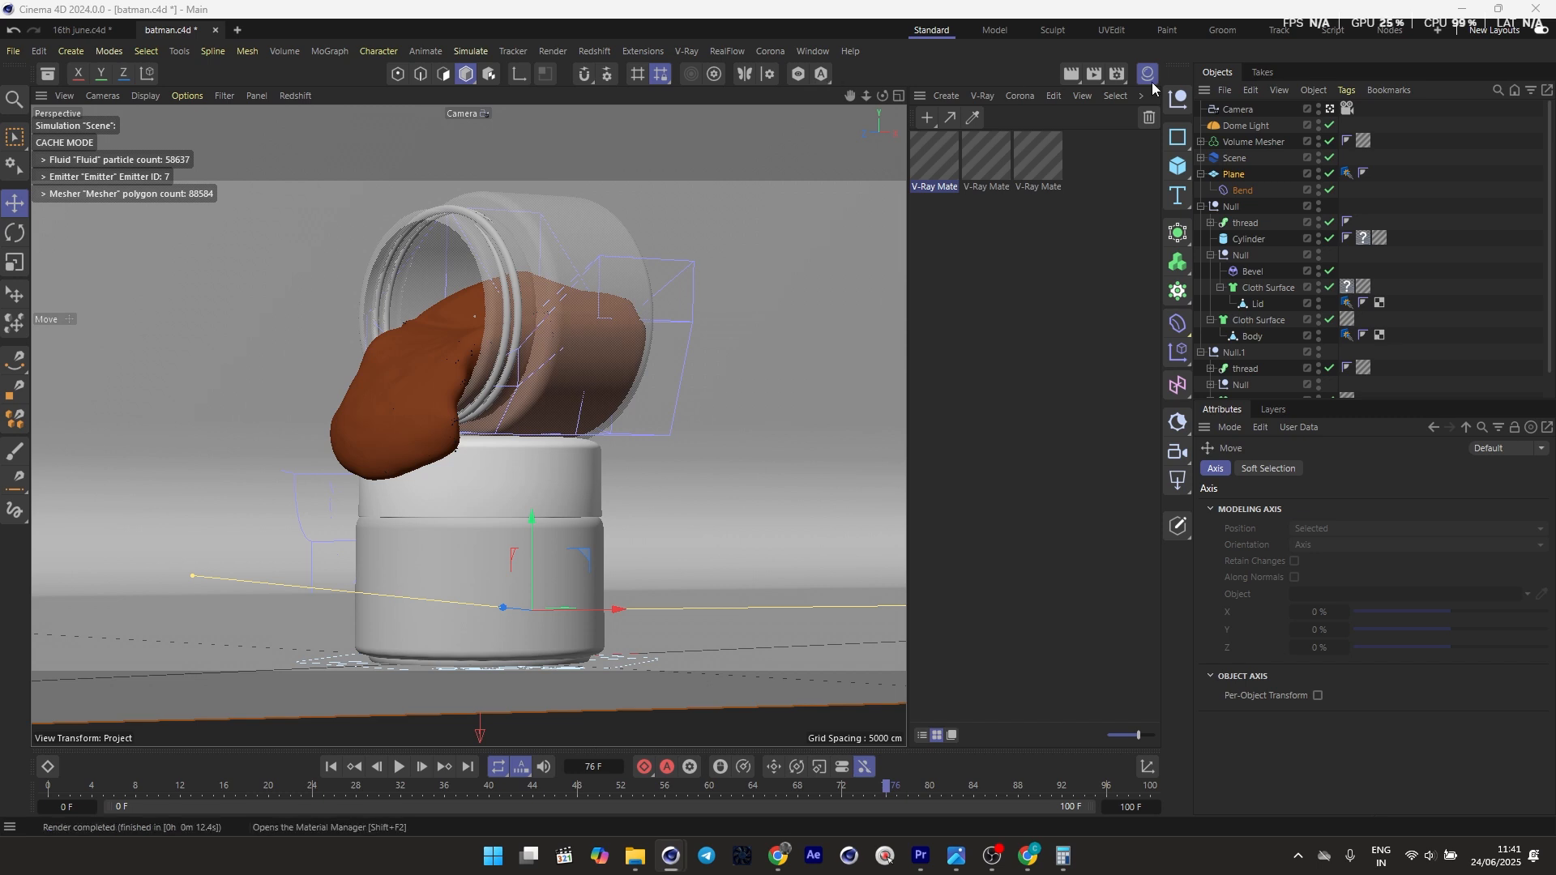
# Set the renderer to V-Ray and enable its denoiser with the Intel Open Image Denoise engine
pyautogui.click(1117, 73)
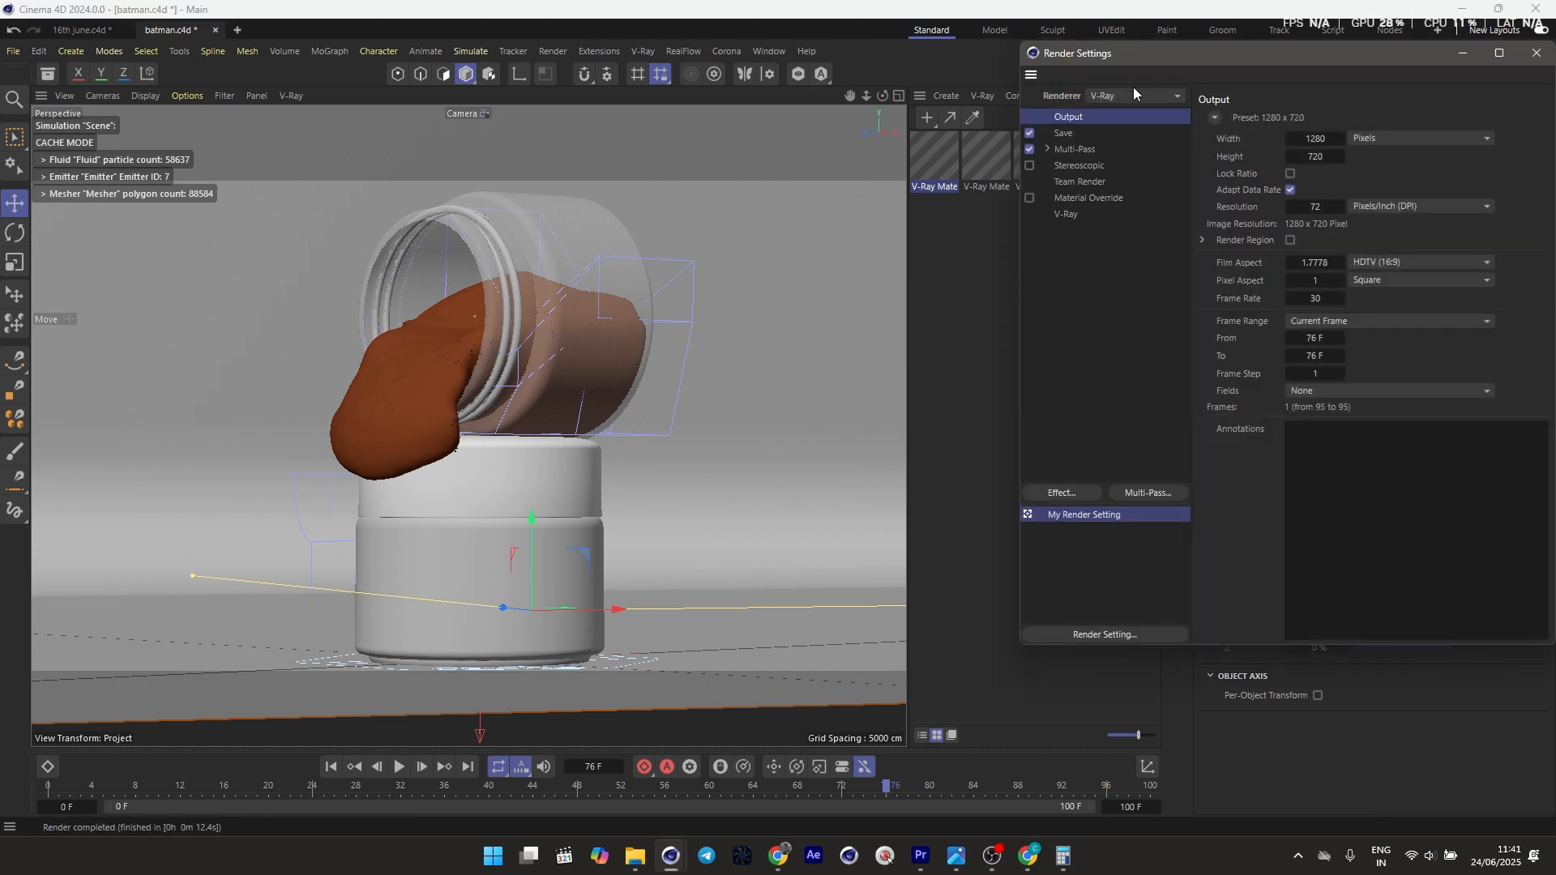
pyautogui.click(1083, 215)
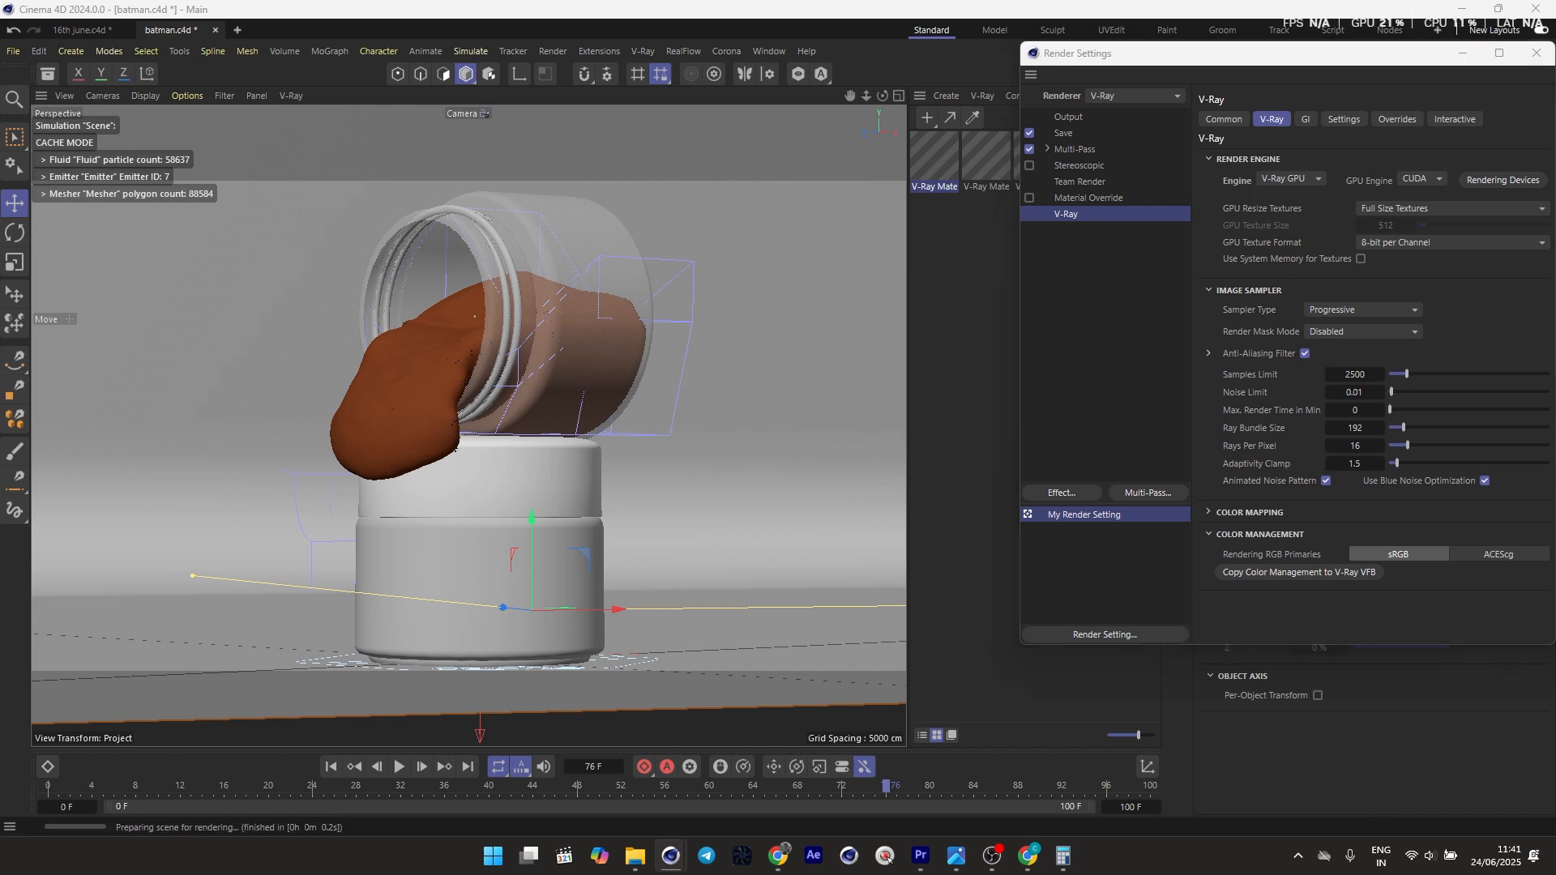
pyautogui.click(1212, 120)
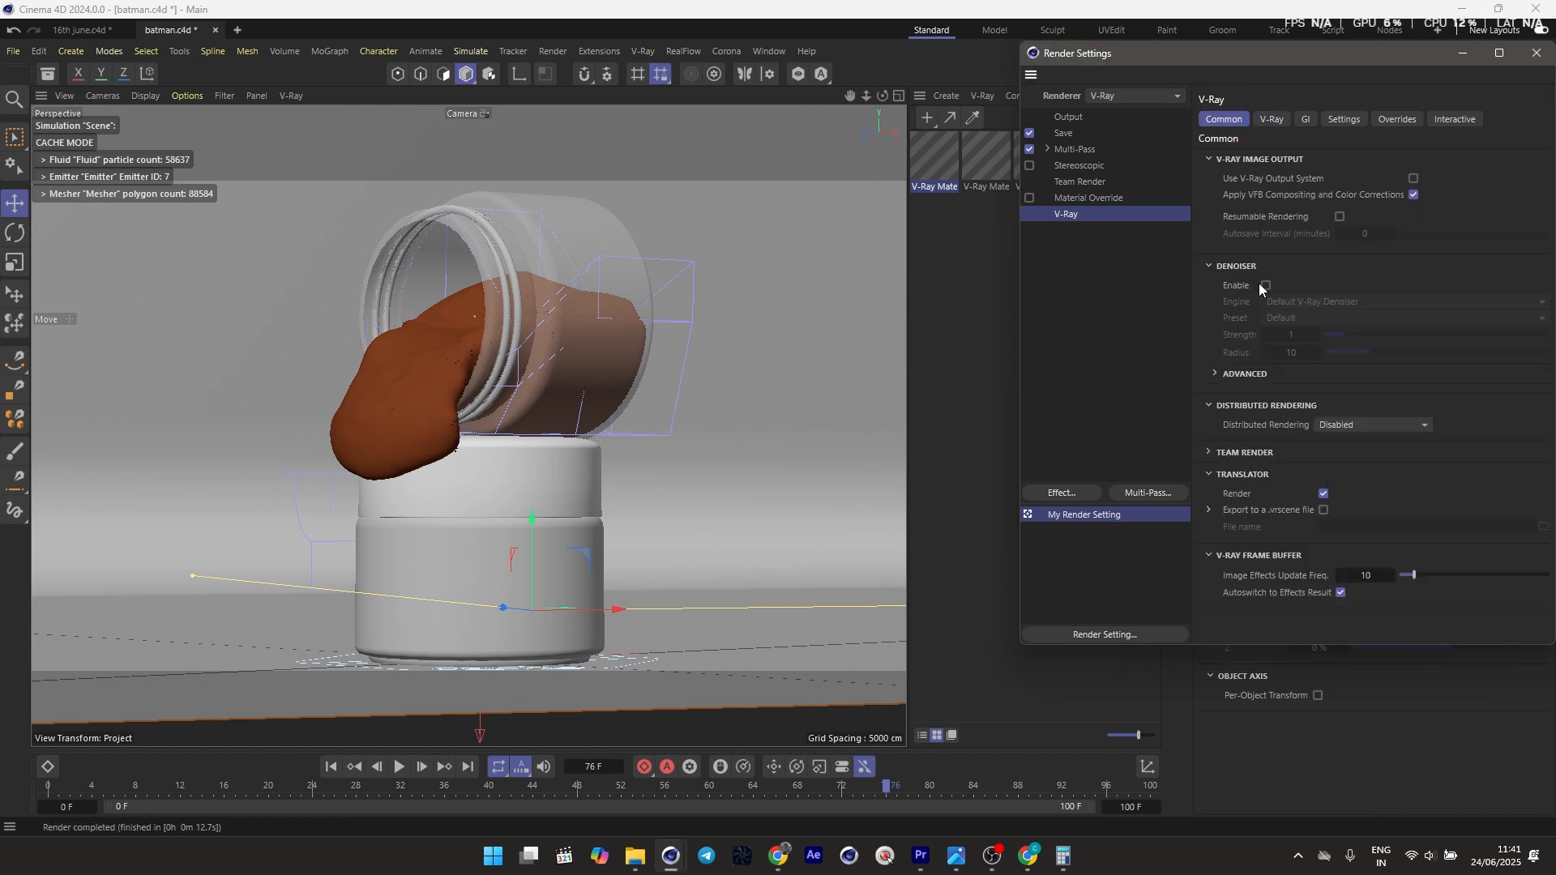
pyautogui.click(1300, 302)
pyautogui.click(1318, 357)
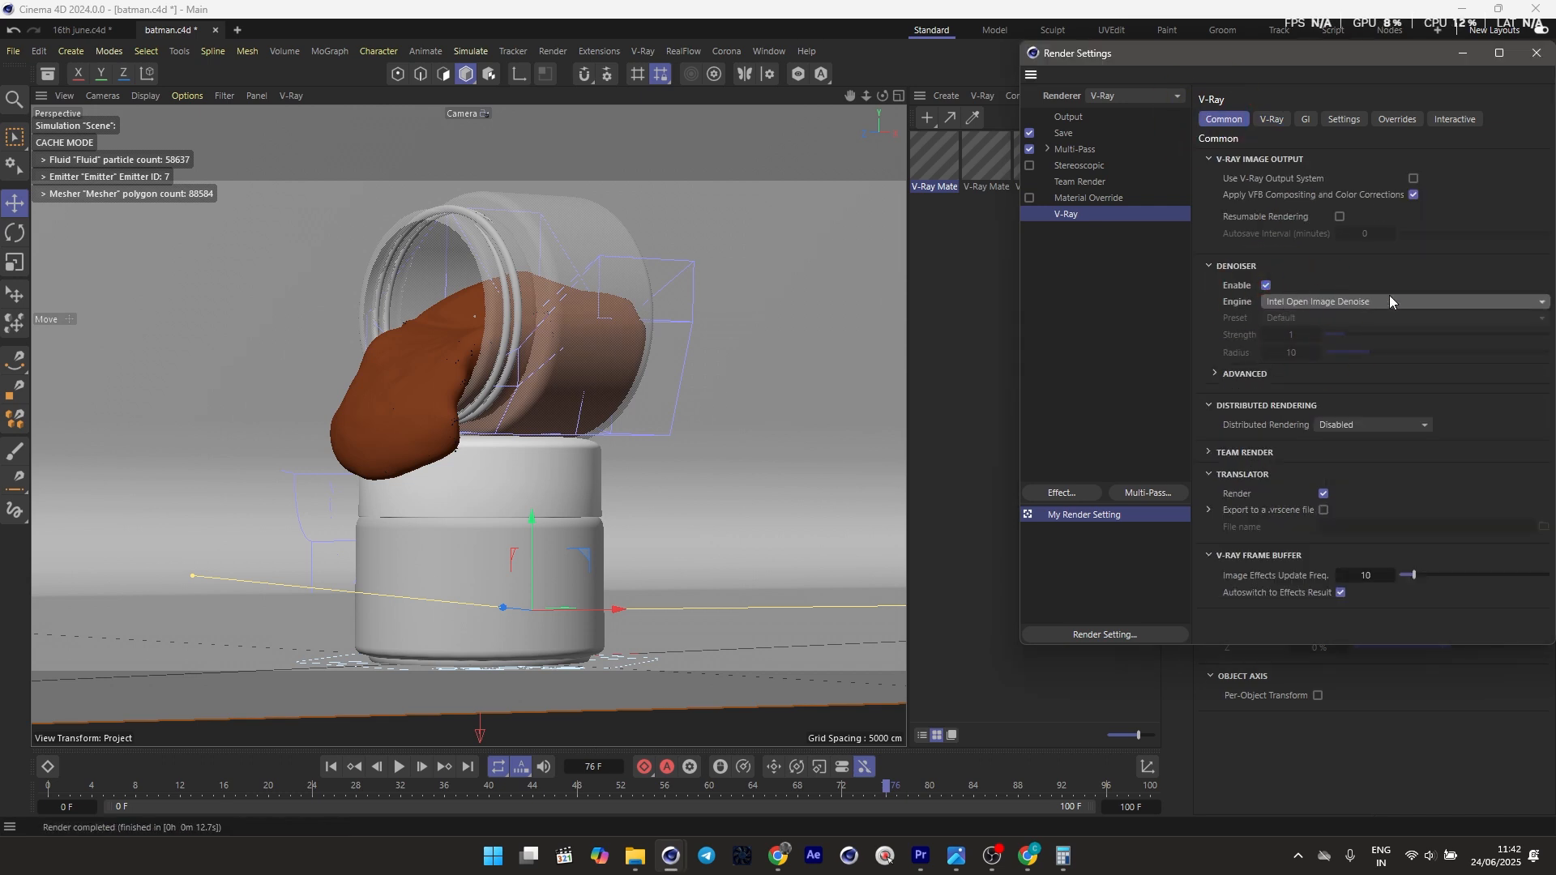
pyautogui.click(1535, 52)
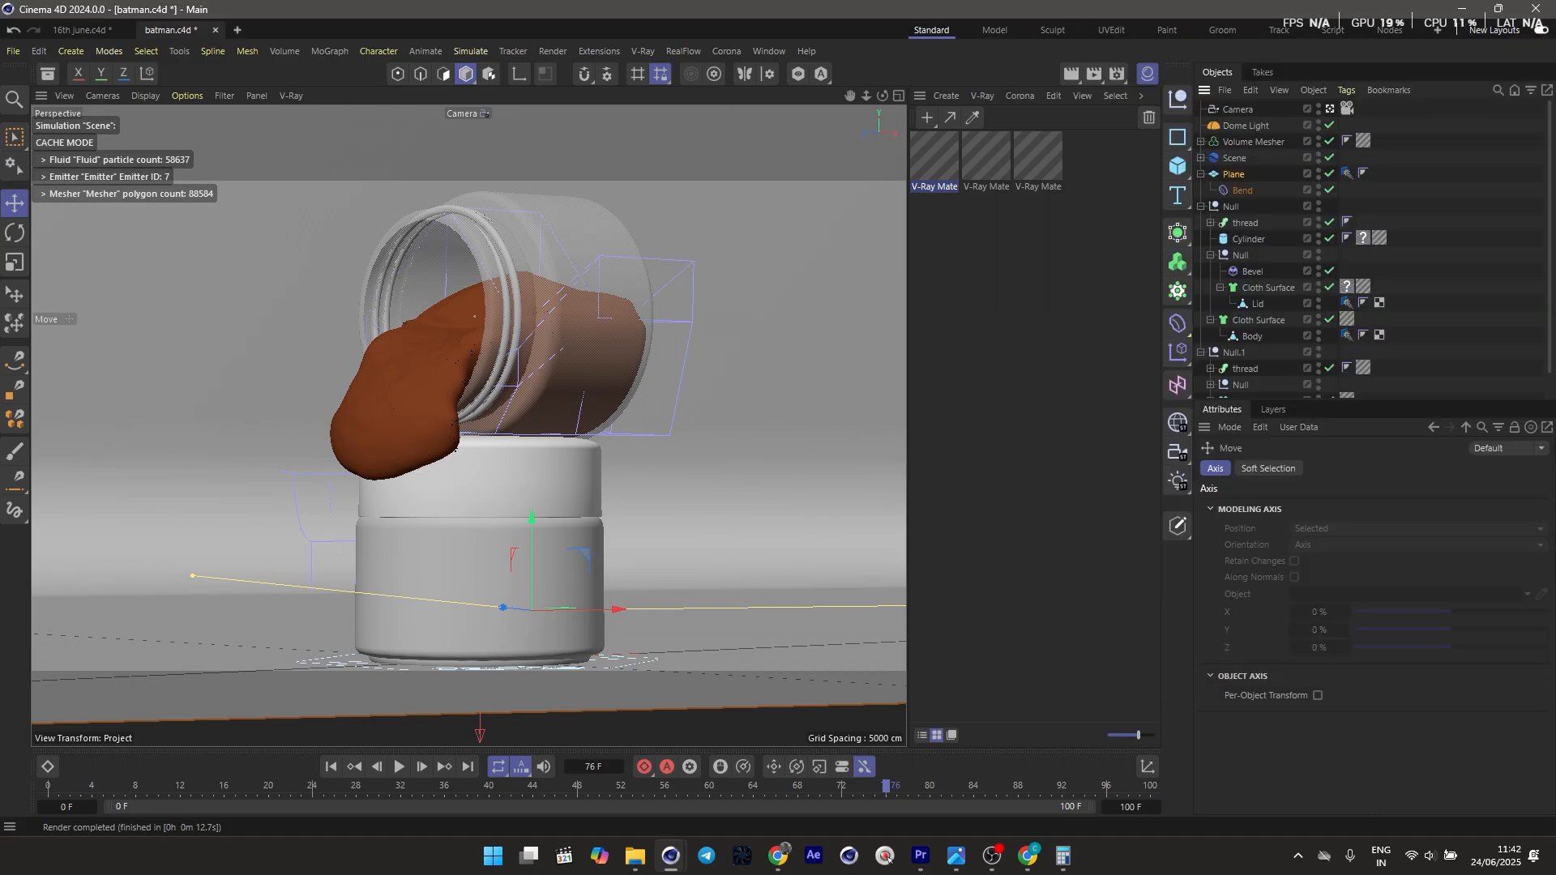
pyautogui.moveTo(1555, 81); pyautogui.dragTo(1156, 116)
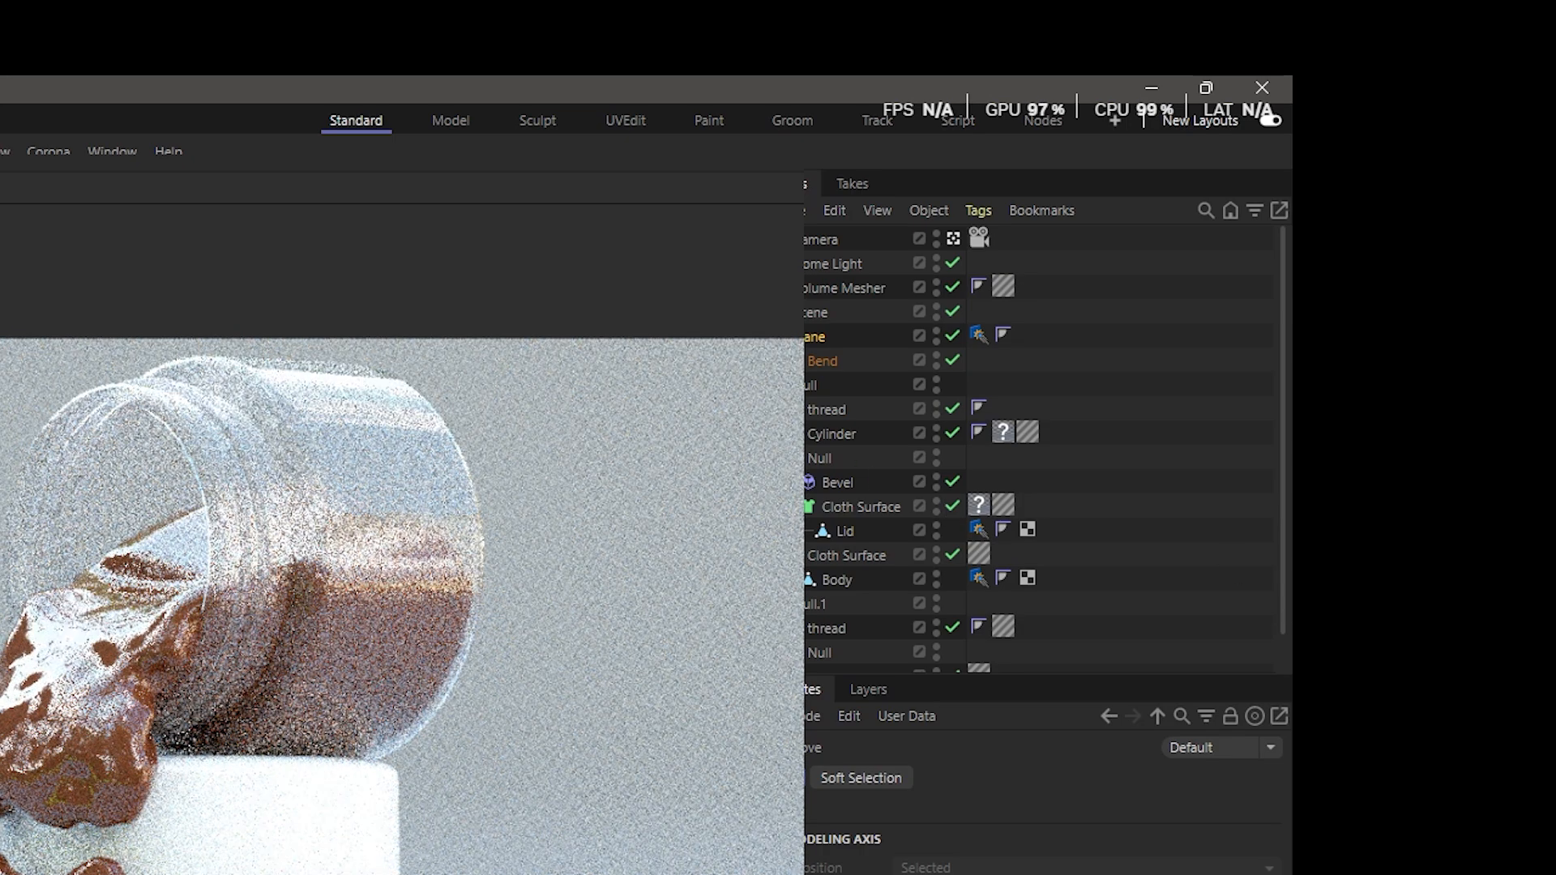
# Set the render output's frame rate to 24 and its frame range to All Frames
pyautogui.hotkey('ctrl', 'b')
pyautogui.click(49, 428)
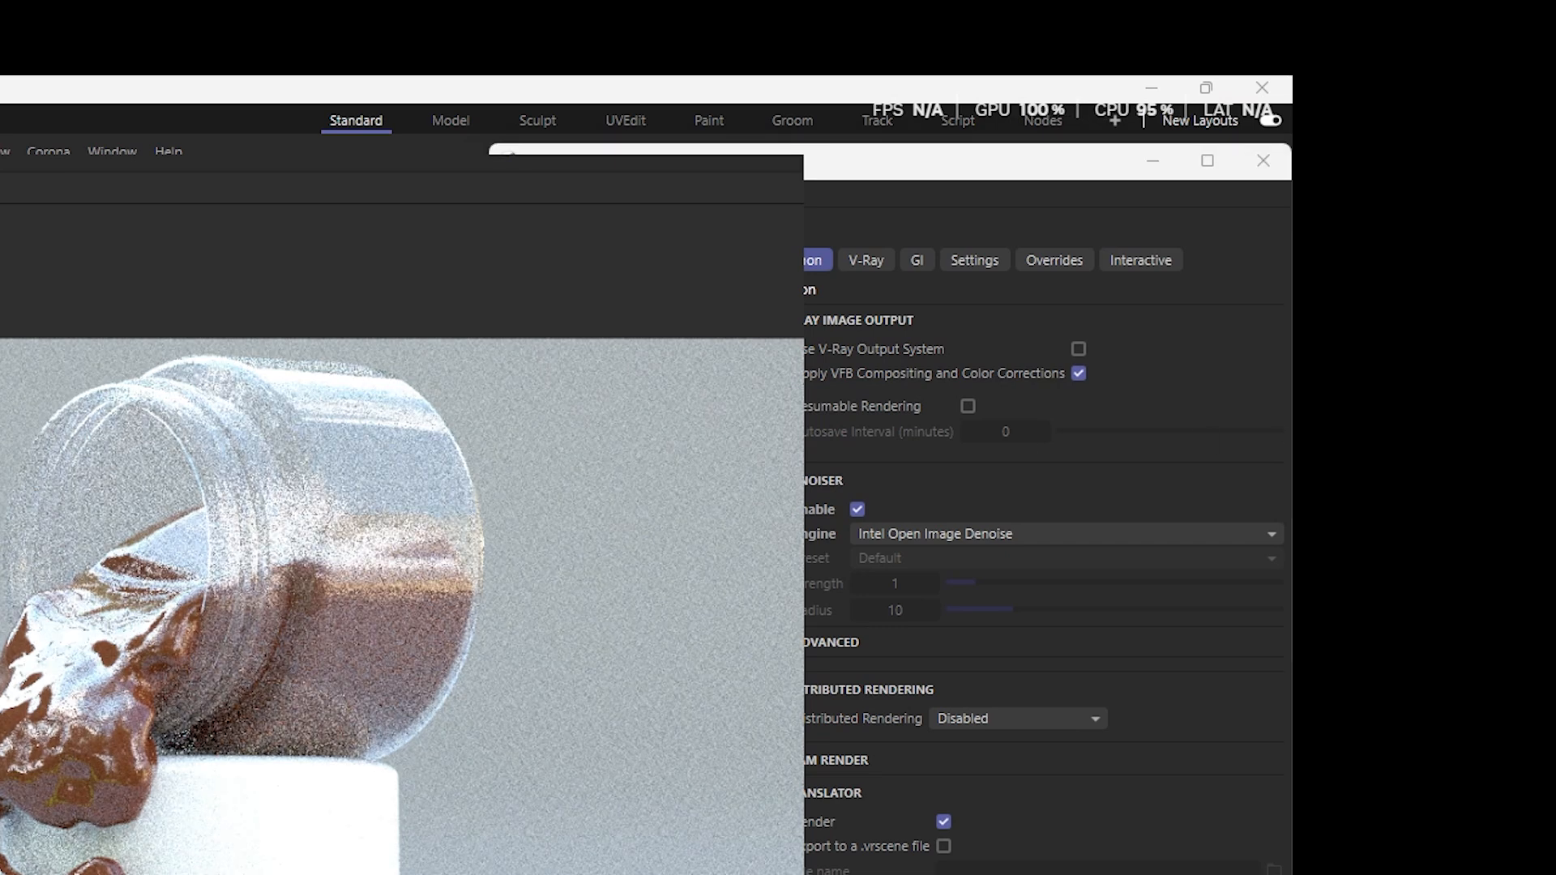
pyautogui.doubleClick(932, 529)
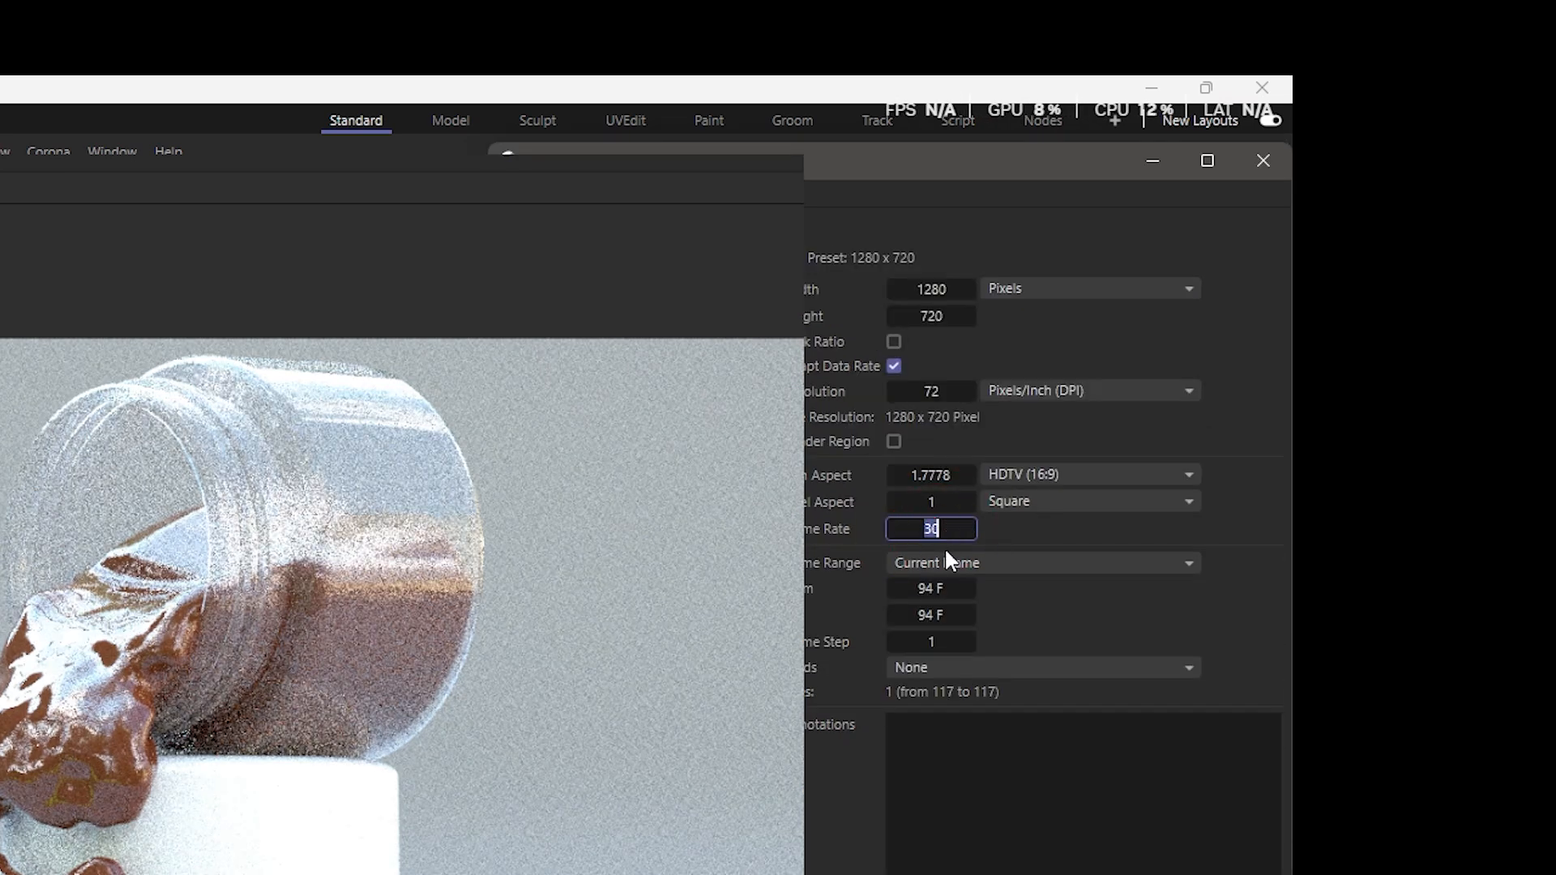
pyautogui.write('24')
pyautogui.press('Return')
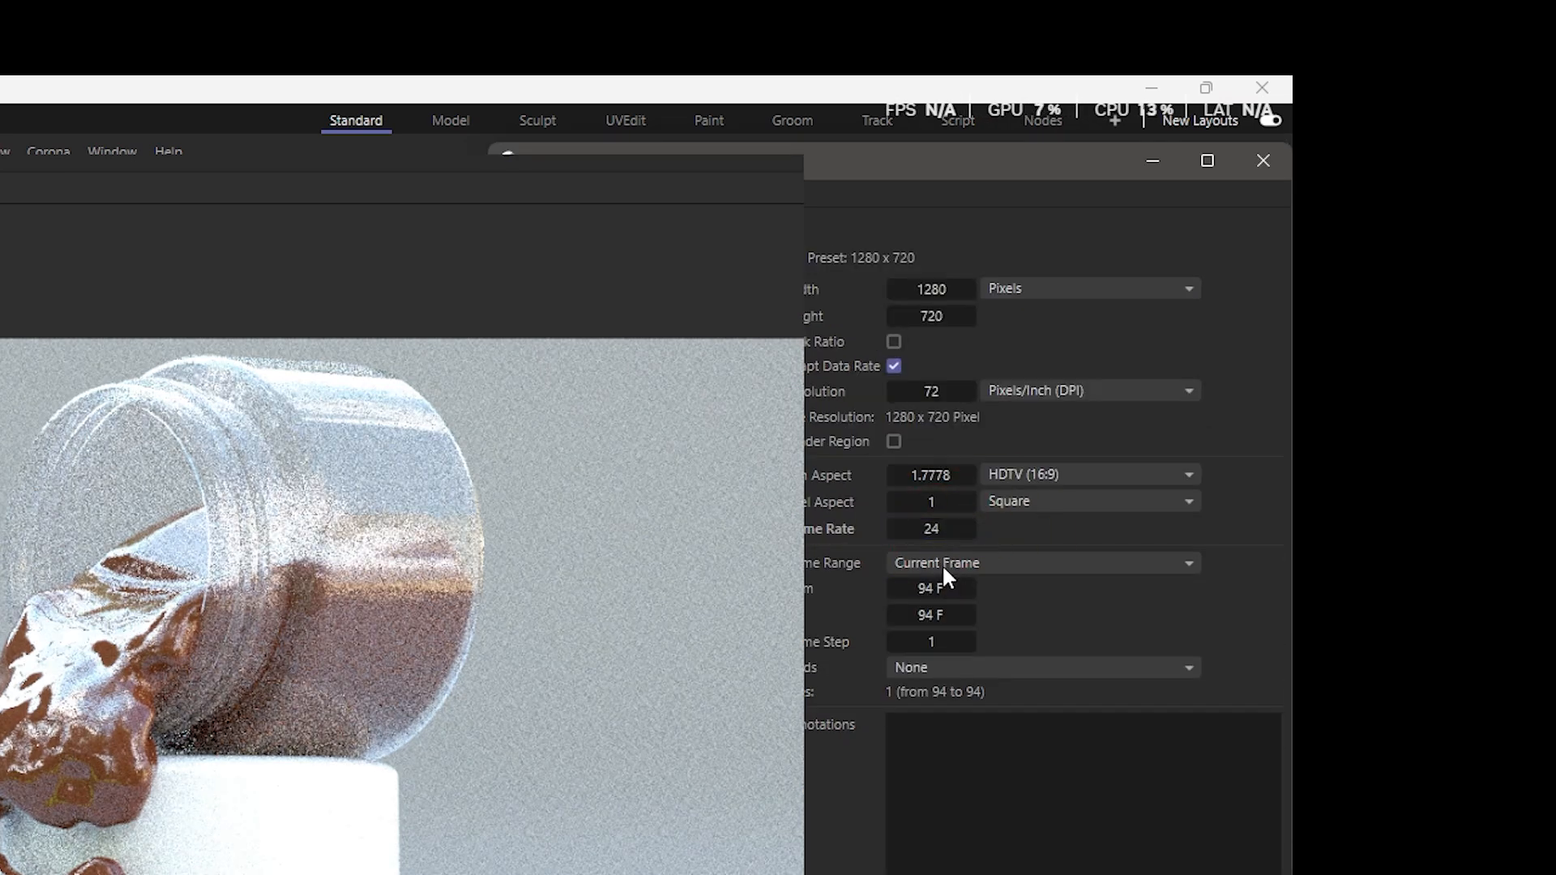
pyautogui.click(948, 577)
pyautogui.click(987, 646)
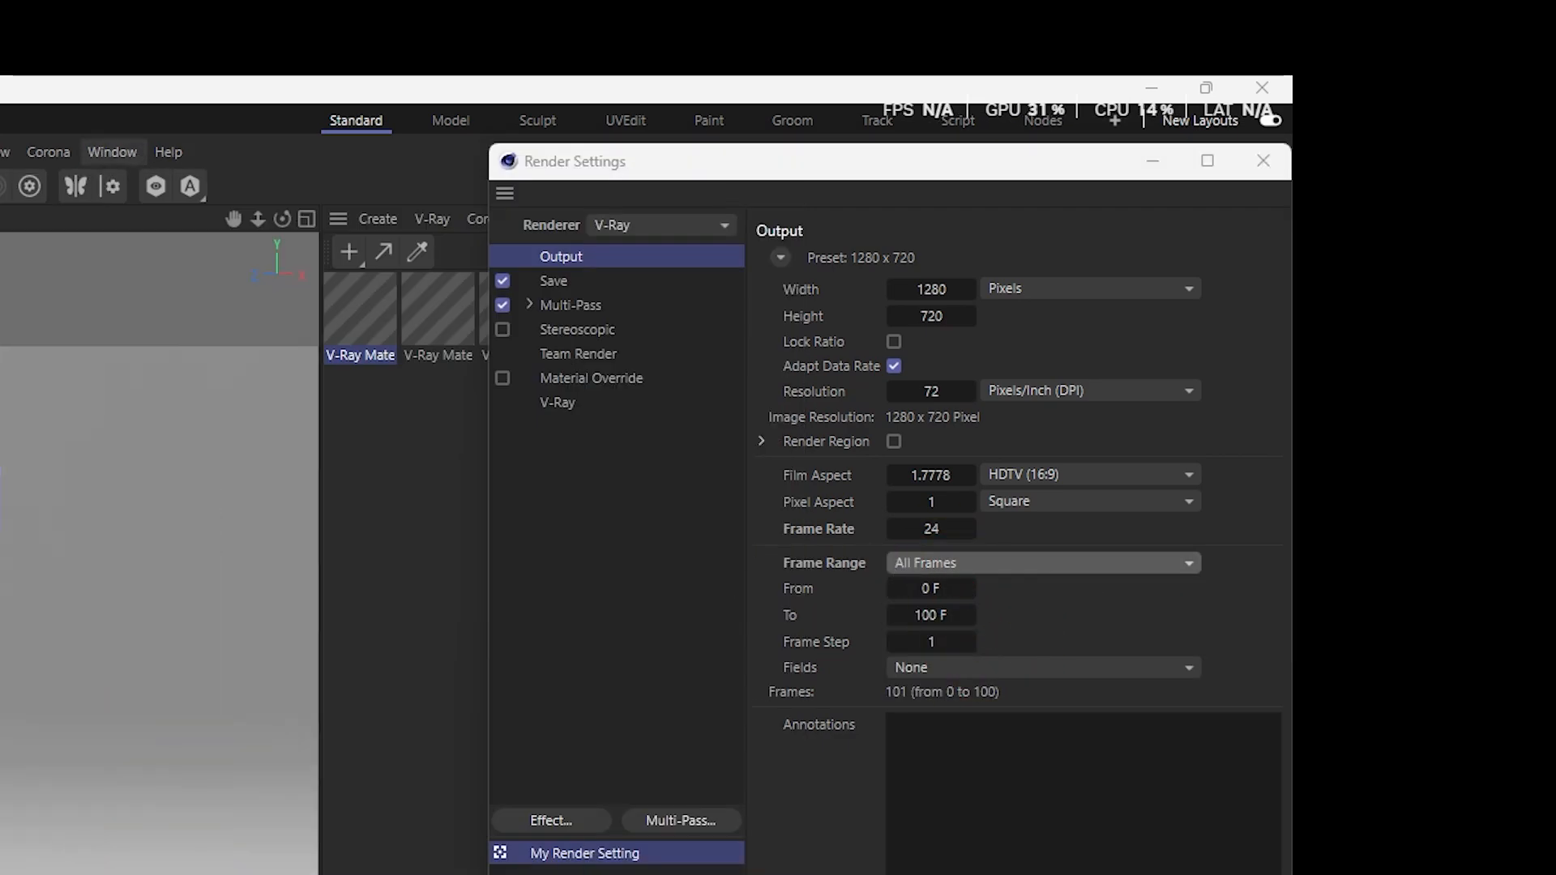
# Enable the V-Ray output system and choose a save location under F:\Yt video for the png render files
pyautogui.click(580, 401)
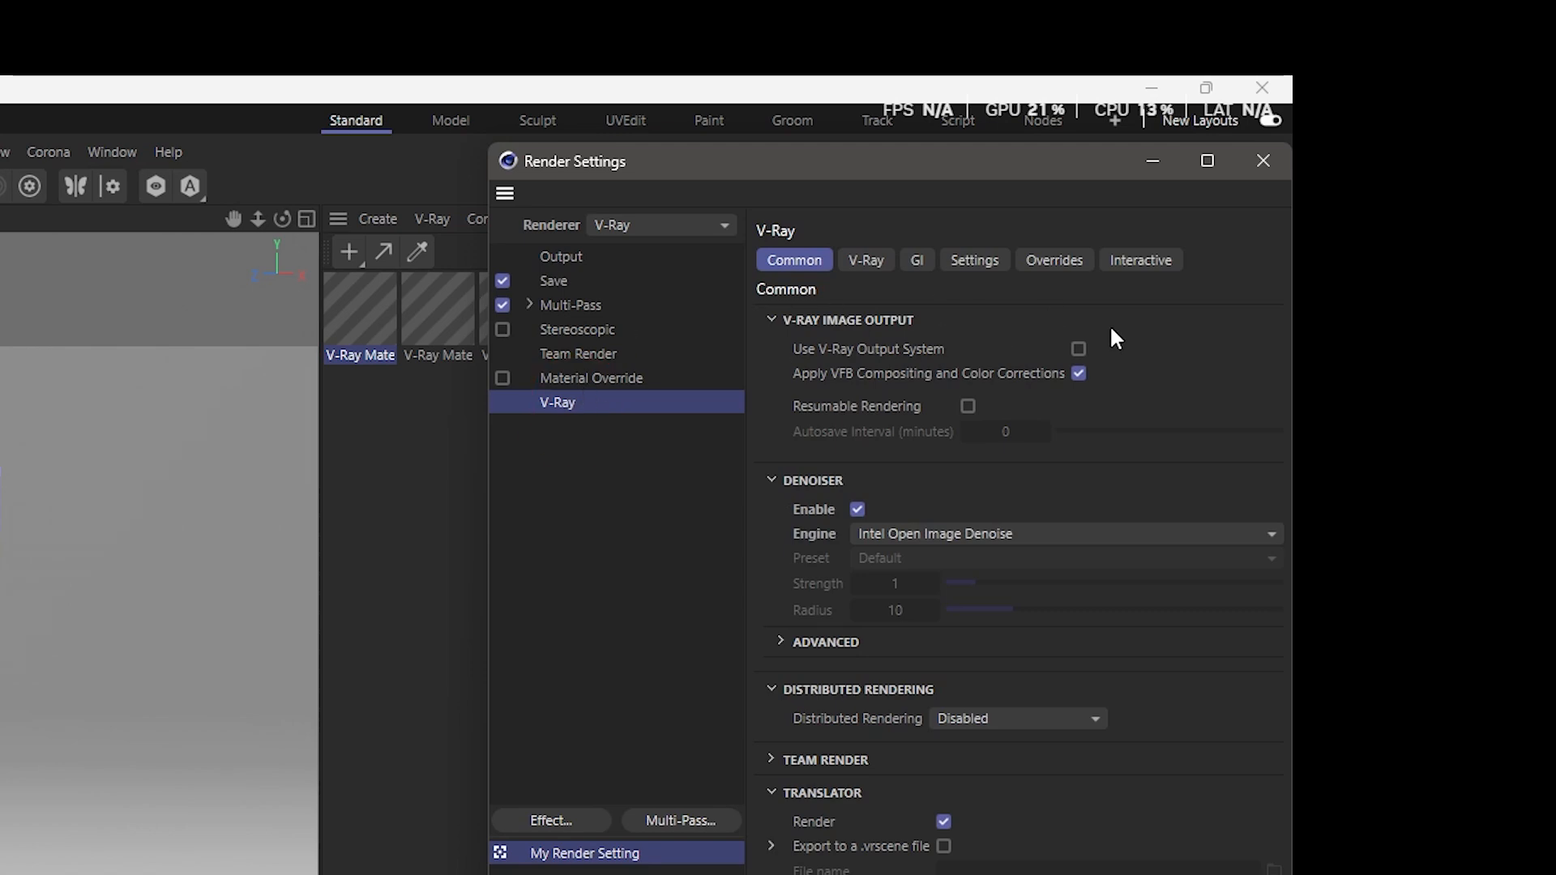
pyautogui.click(551, 280)
pyautogui.click(1077, 349)
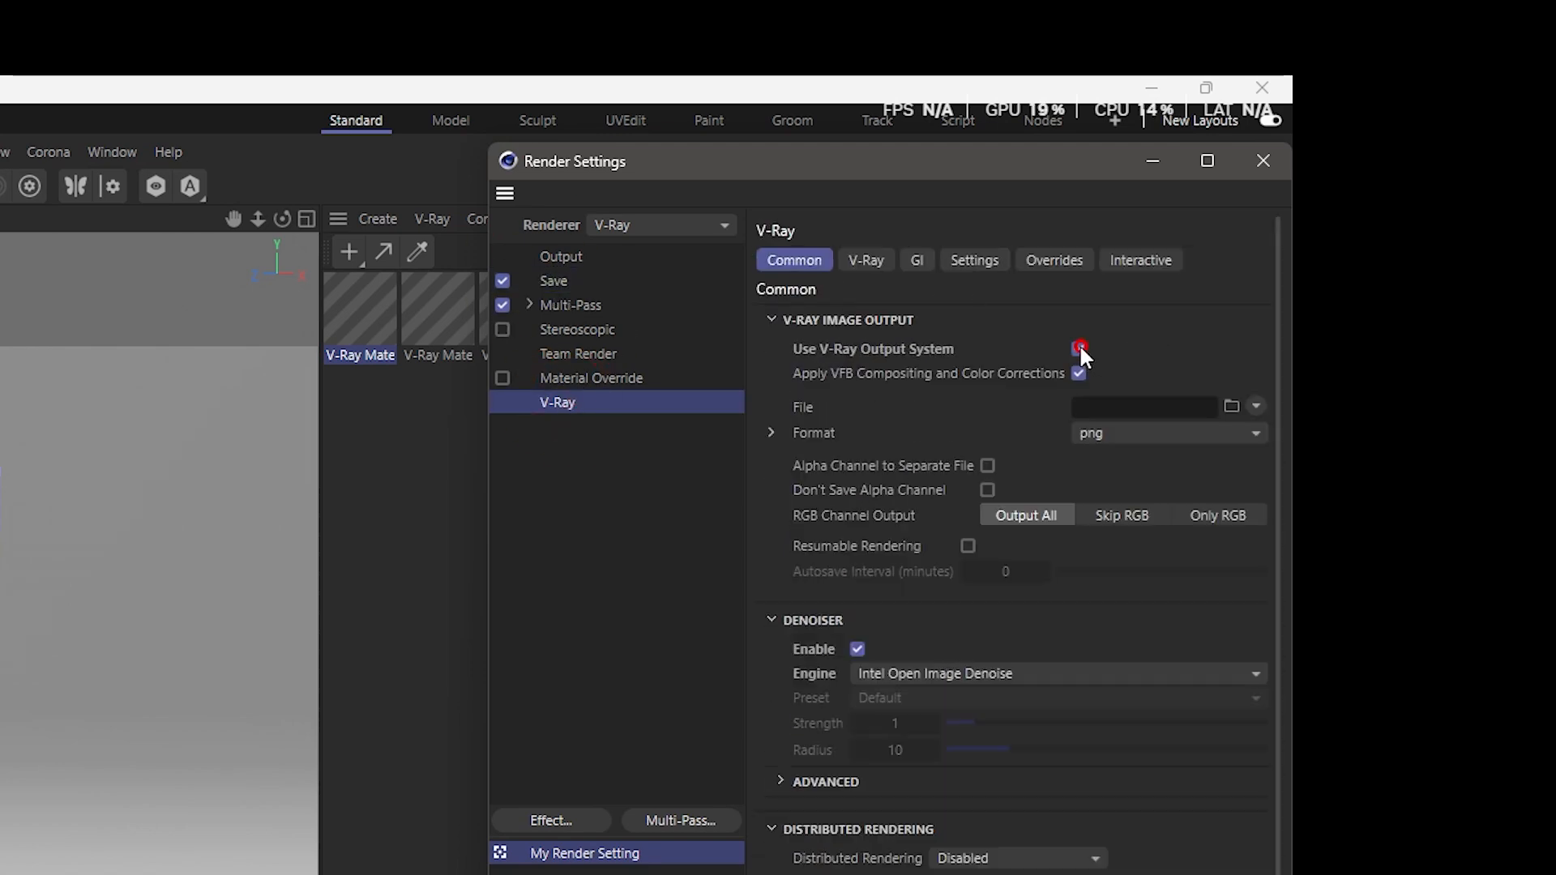
pyautogui.click(1232, 406)
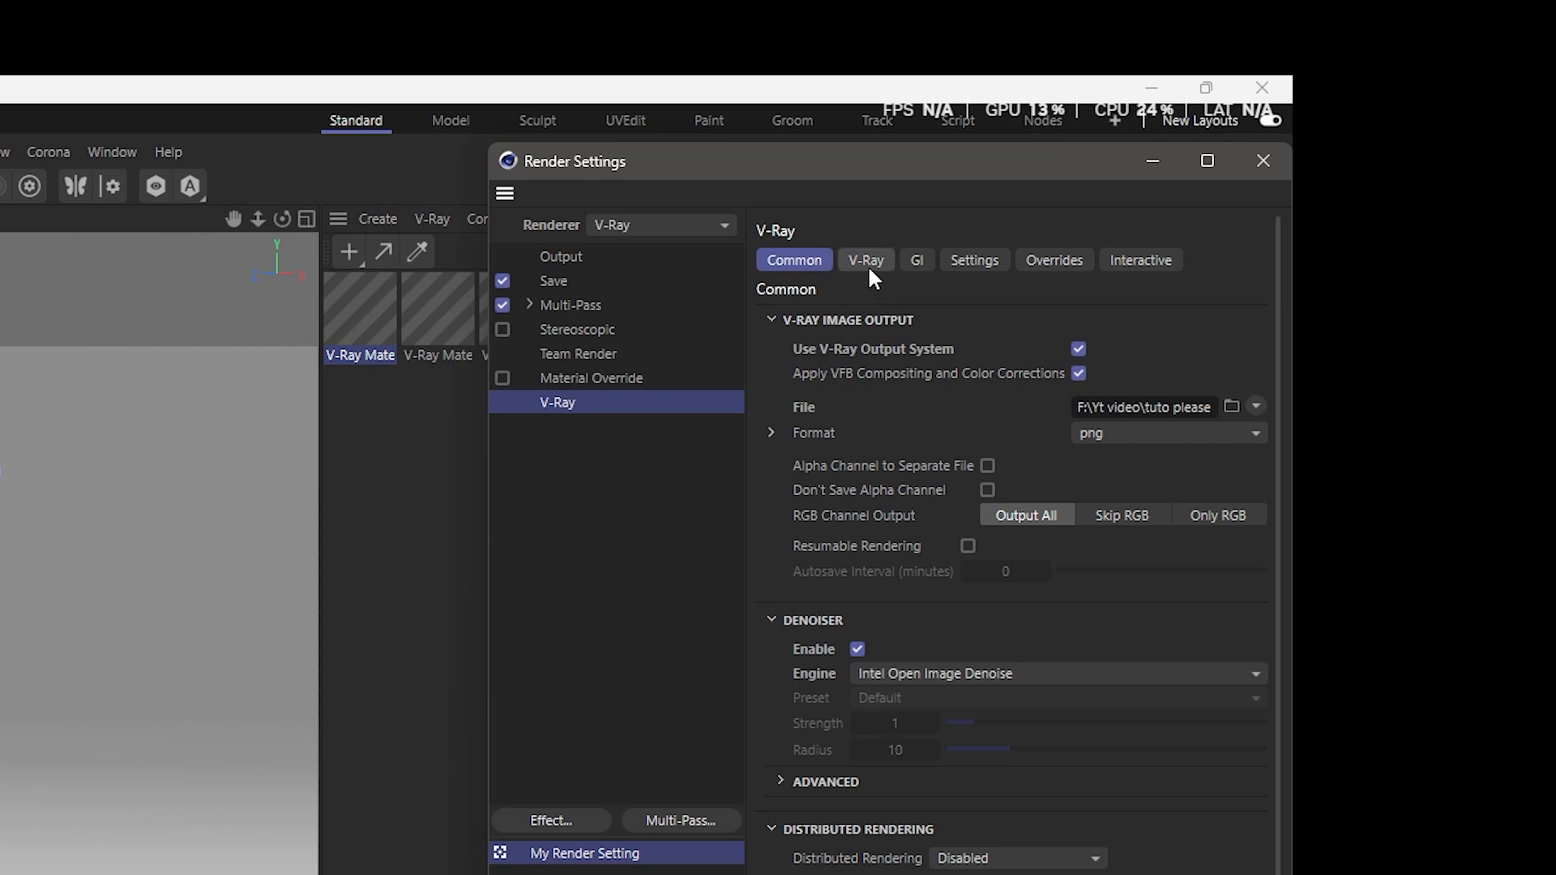
# Set the V-Ray image sampler's maximum render time to 3 minutes
pyautogui.click(865, 261)
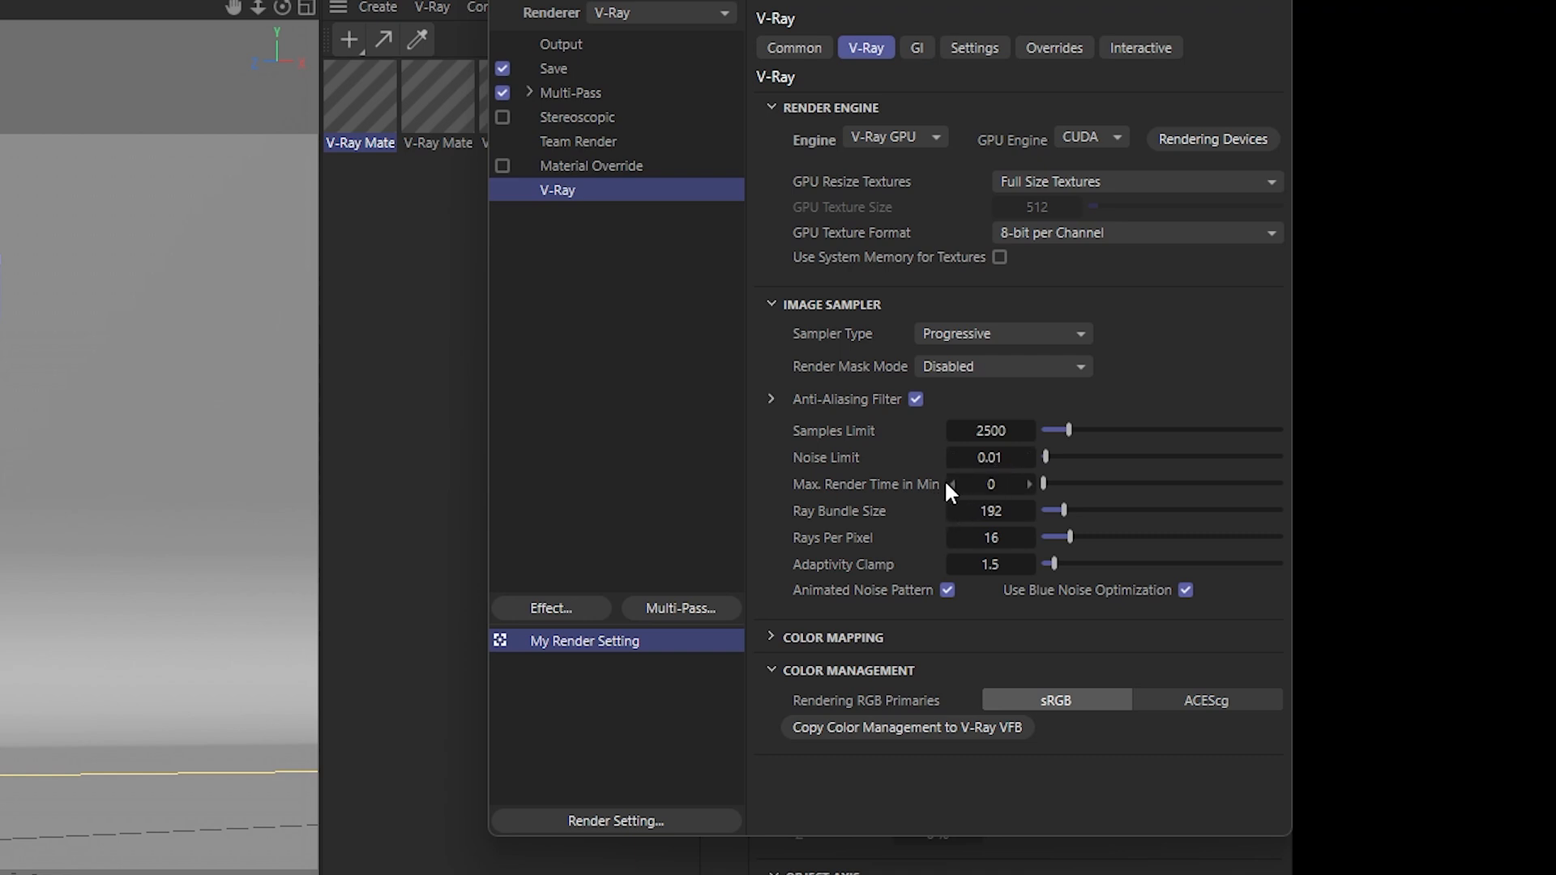
pyautogui.click(1000, 484)
pyautogui.press('Return')
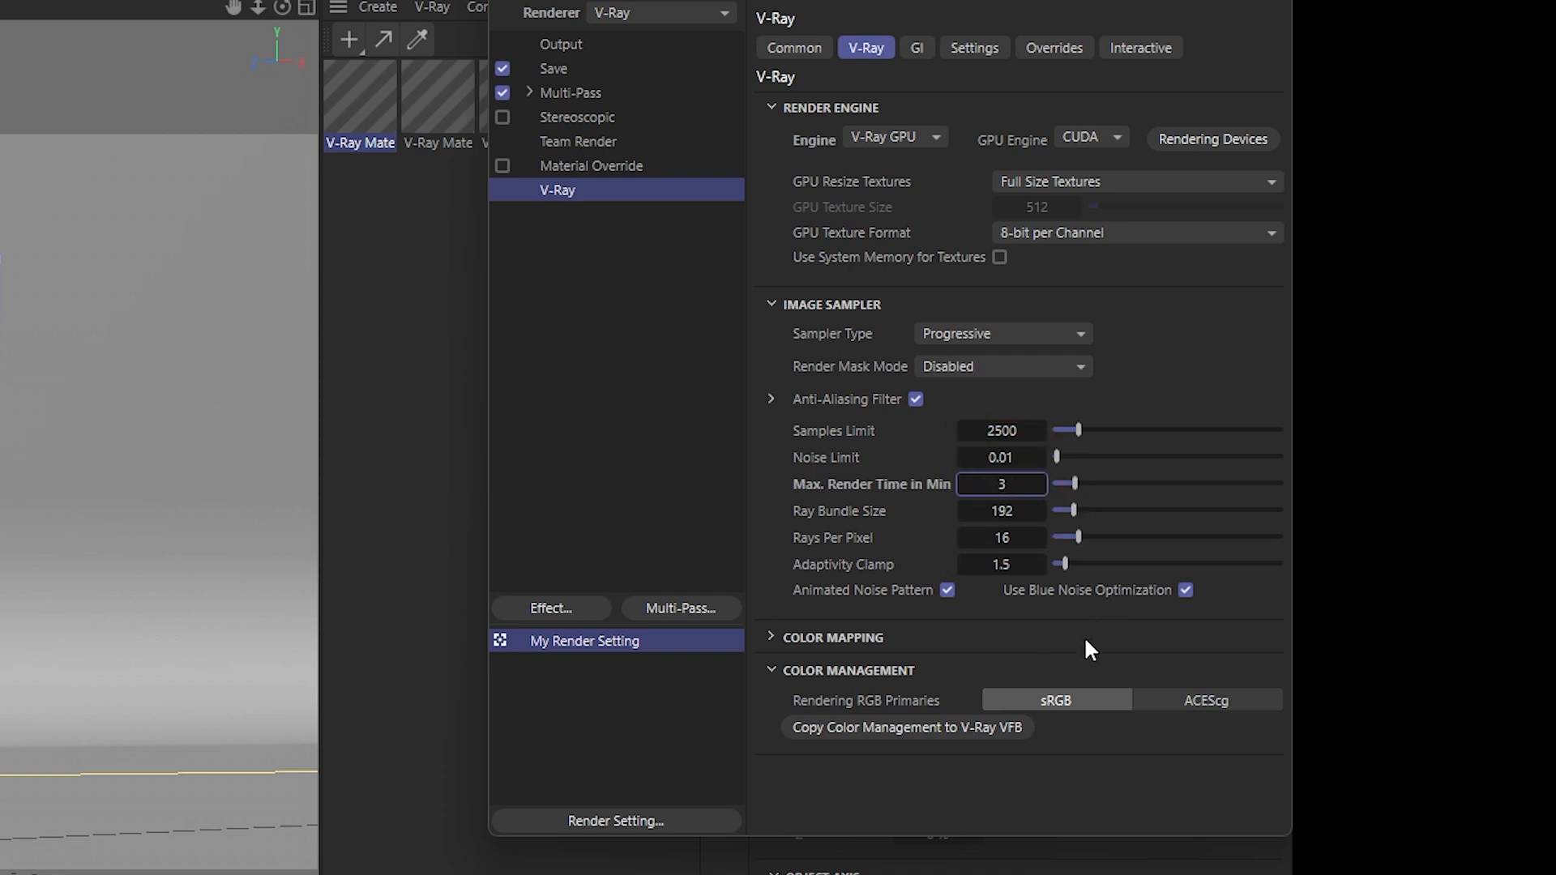
pyautogui.click(1005, 483)
pyautogui.click(825, 47)
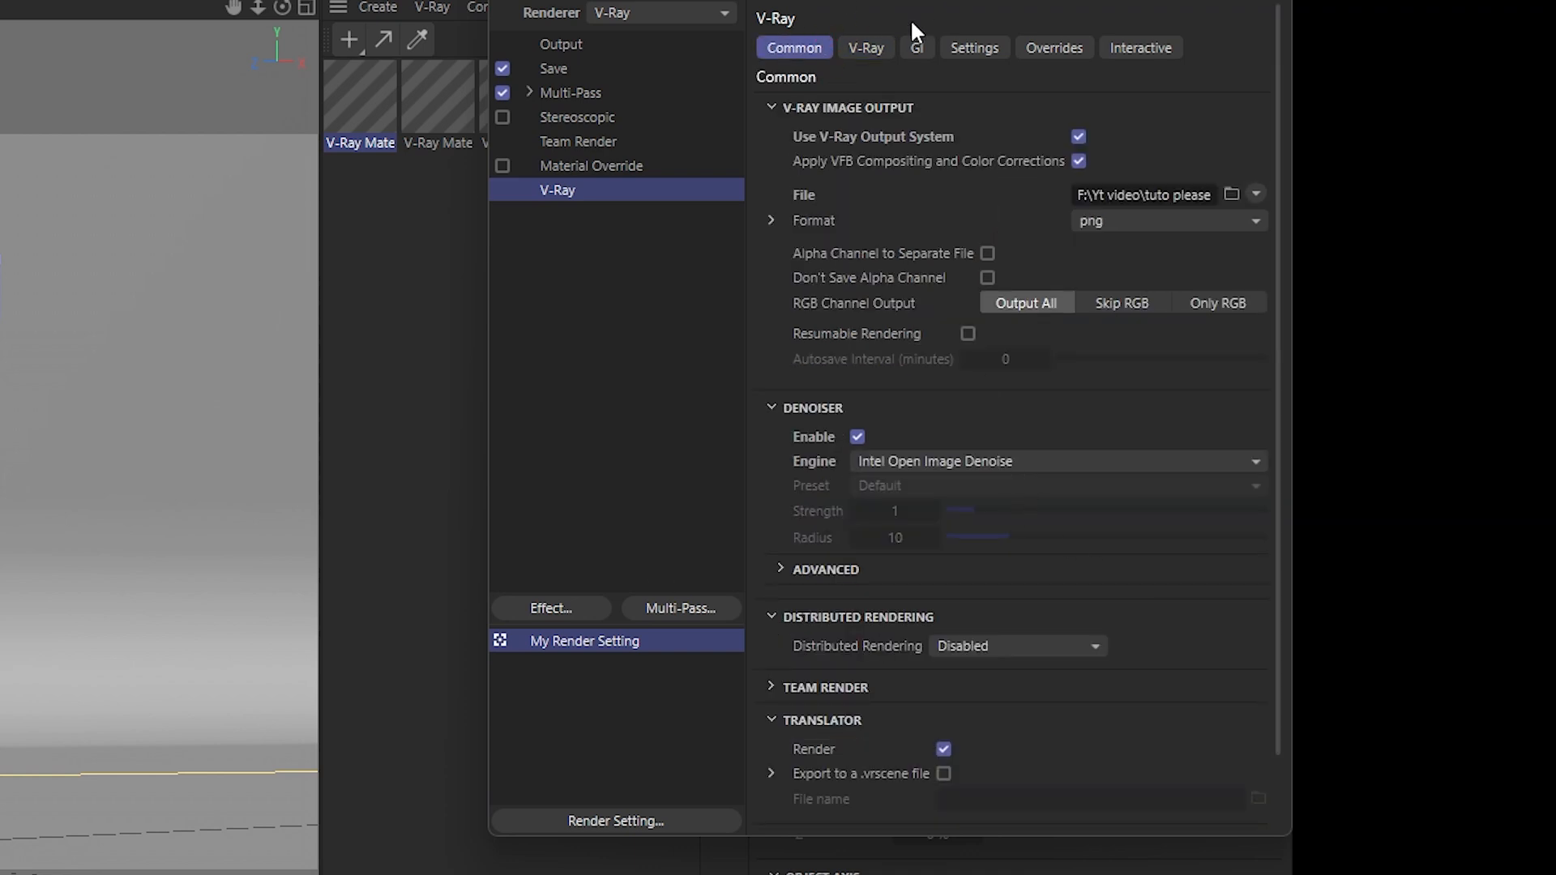
pyautogui.click(855, 52)
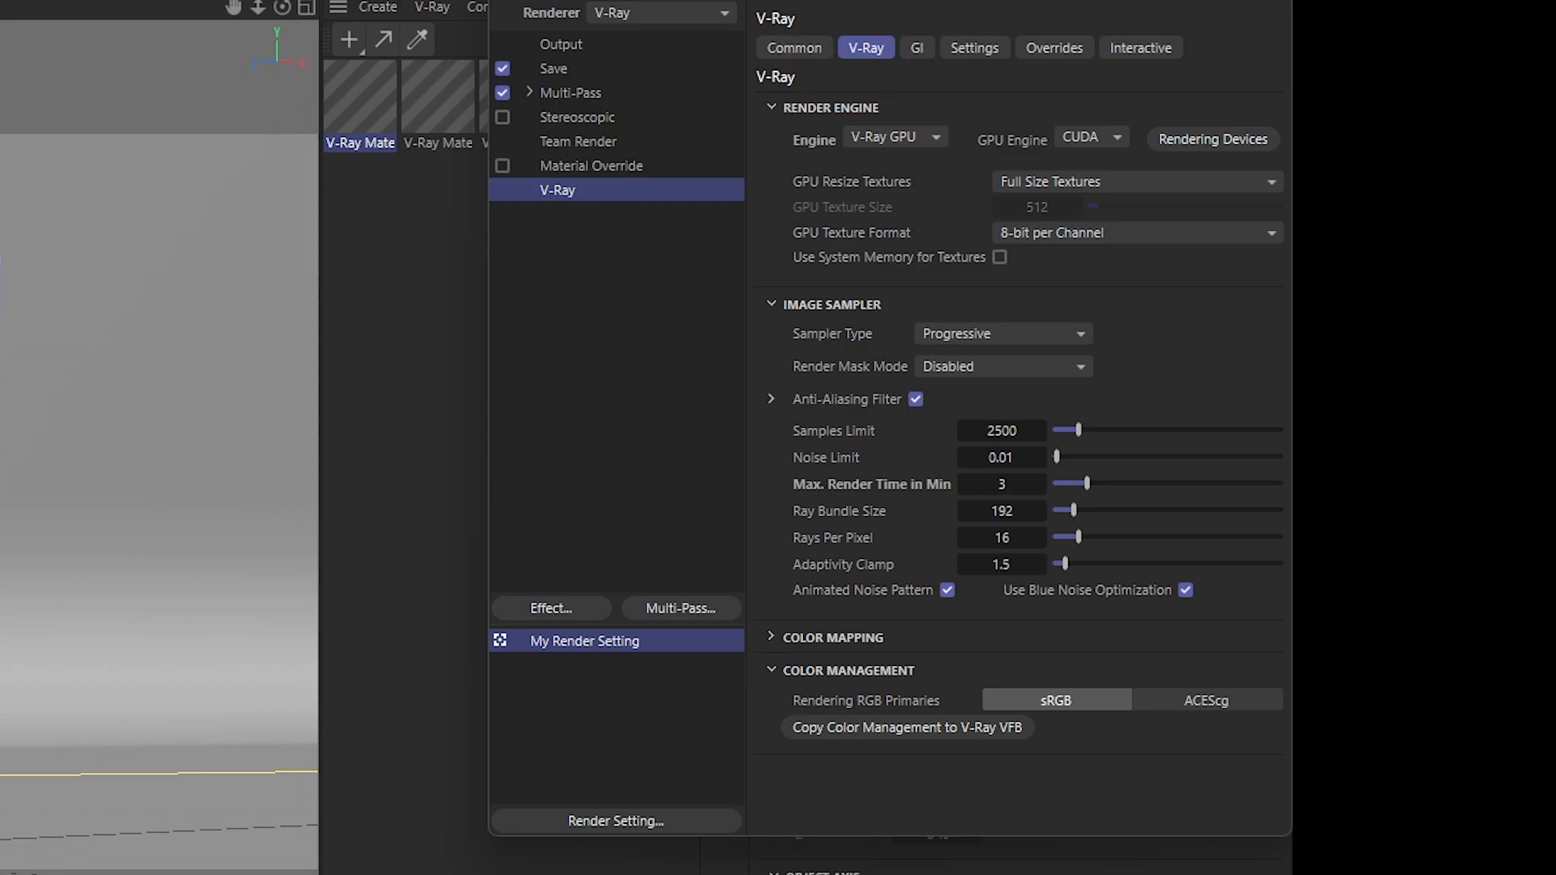